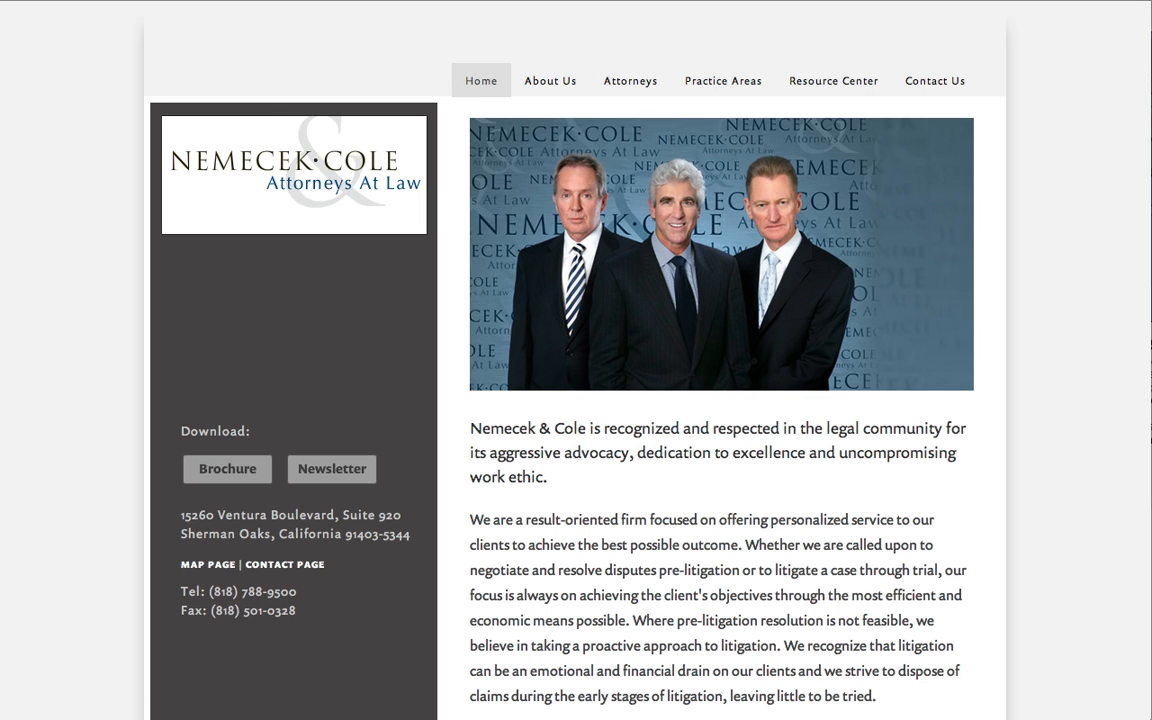
Open the website's login page and log in with the filled-in admin credentials.
key(Return)
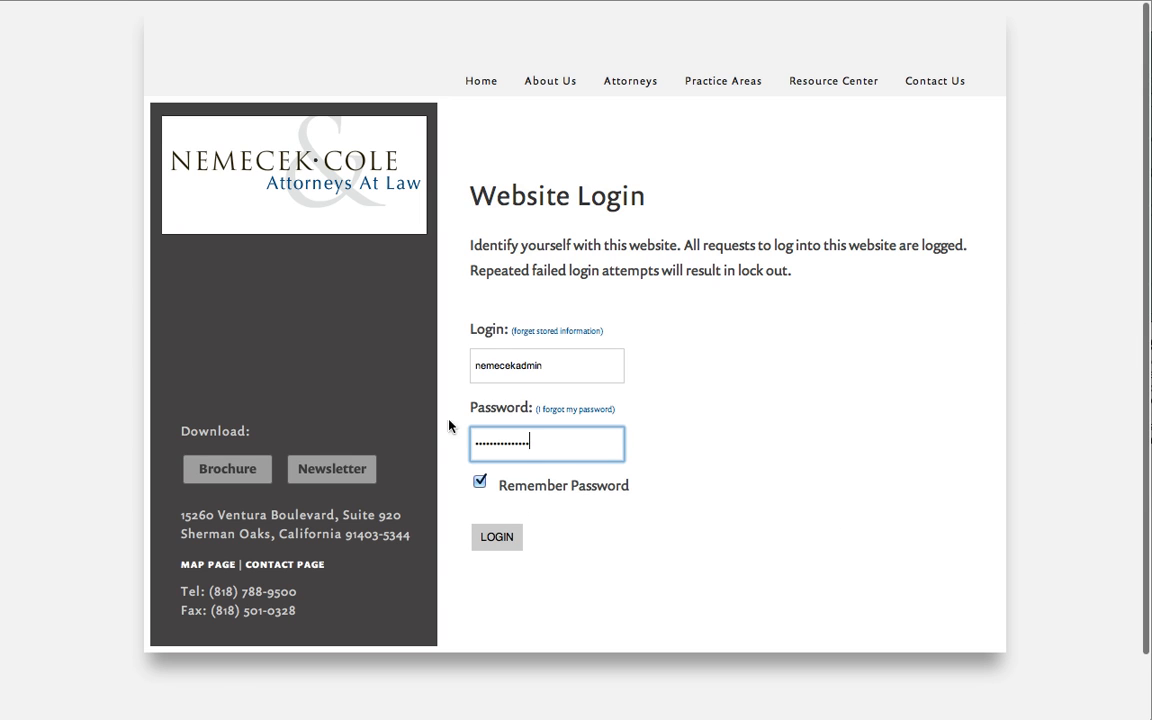
click(490, 540)
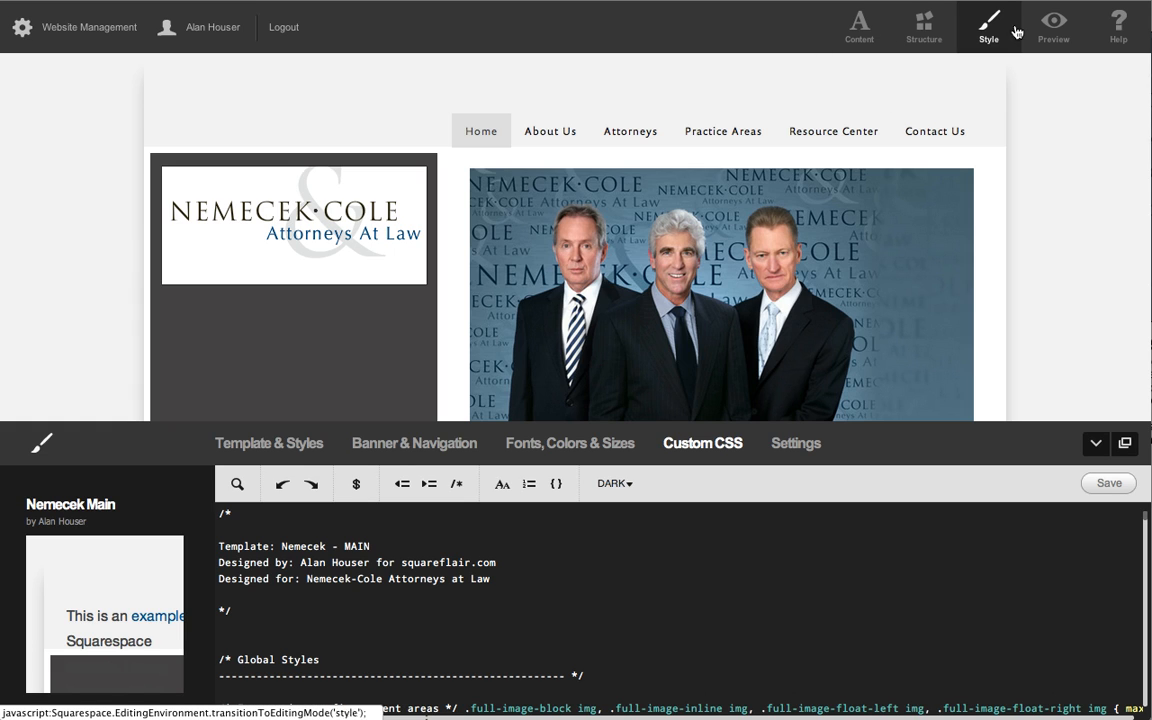
View the home page in Preview, Content and Structure modes to compare their editing controls.
click(1056, 26)
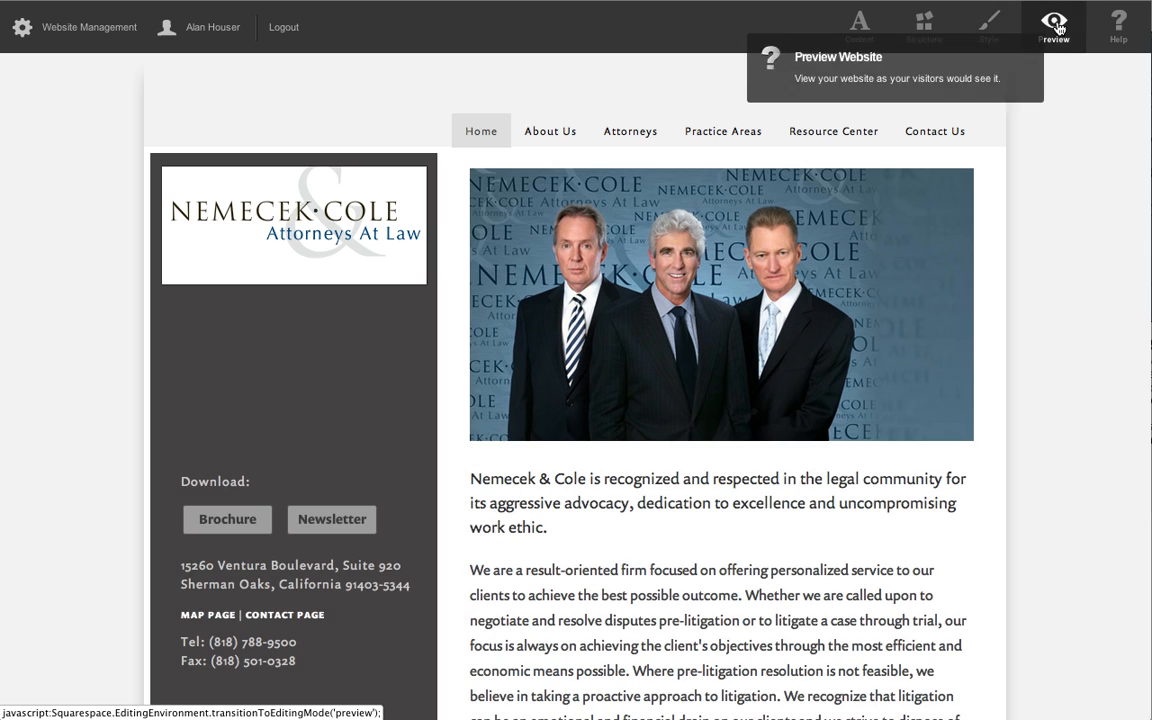
click(858, 28)
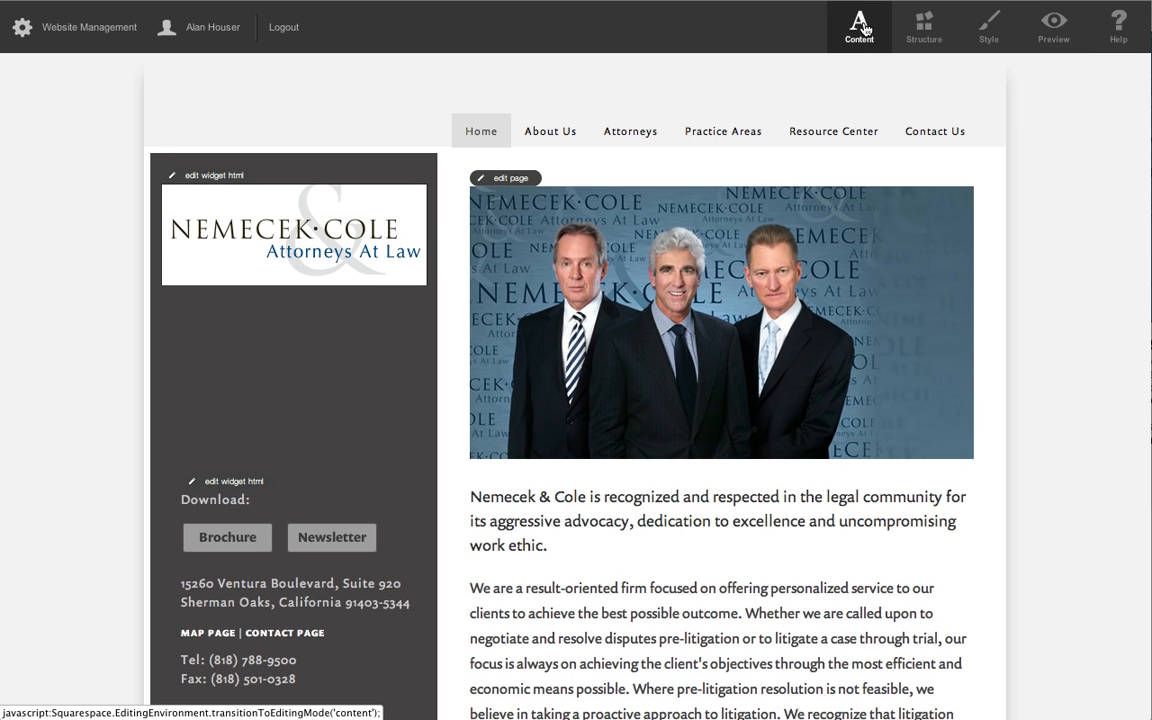
click(920, 33)
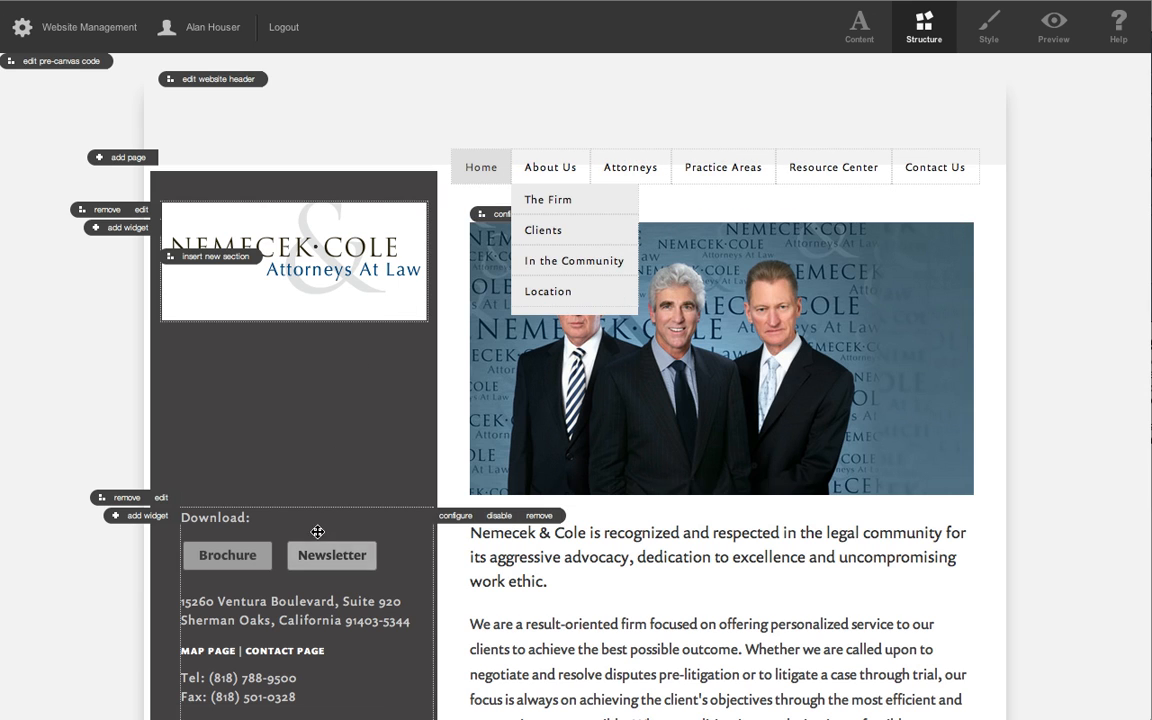
Switch to Style mode and look through the template's custom CSS code.
click(996, 45)
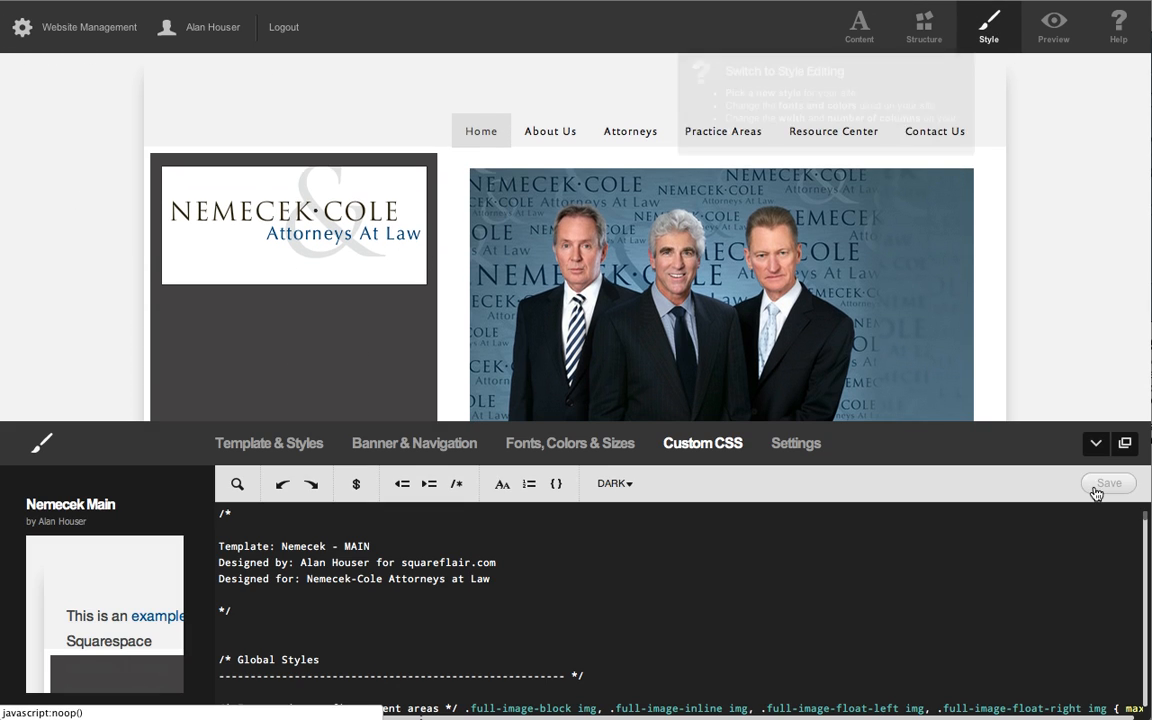
scroll(761, 586, down, 10)
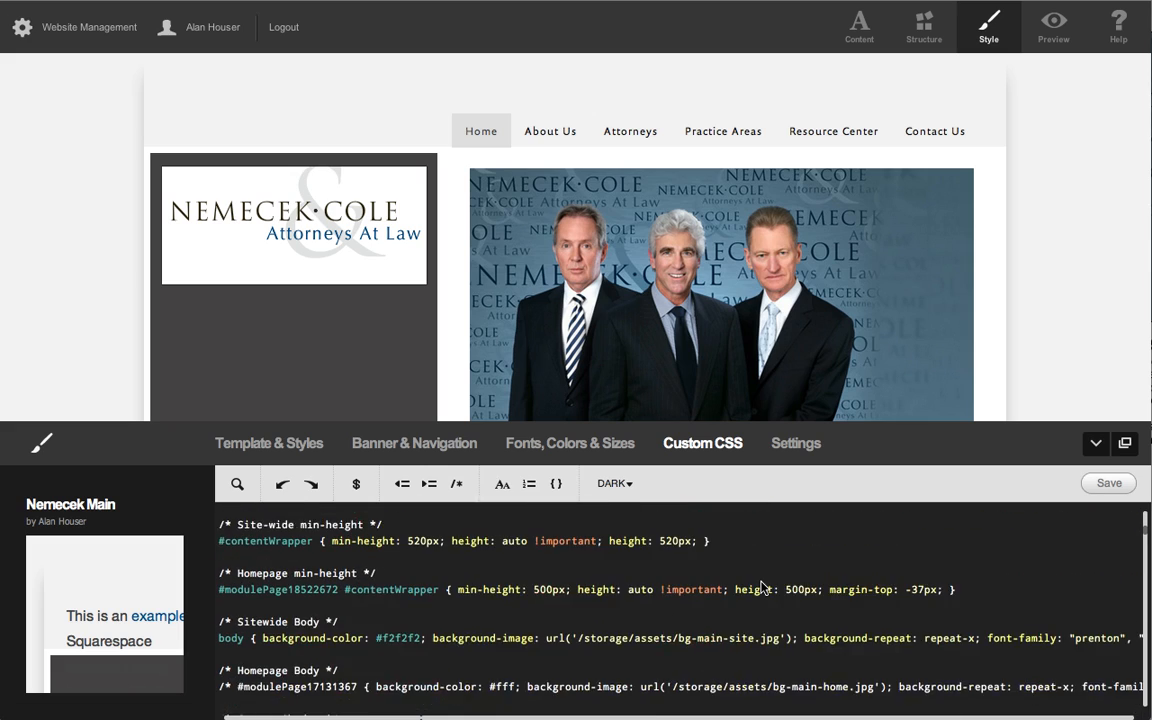
scroll(761, 588, down, 2)
scroll(761, 588, up, 6)
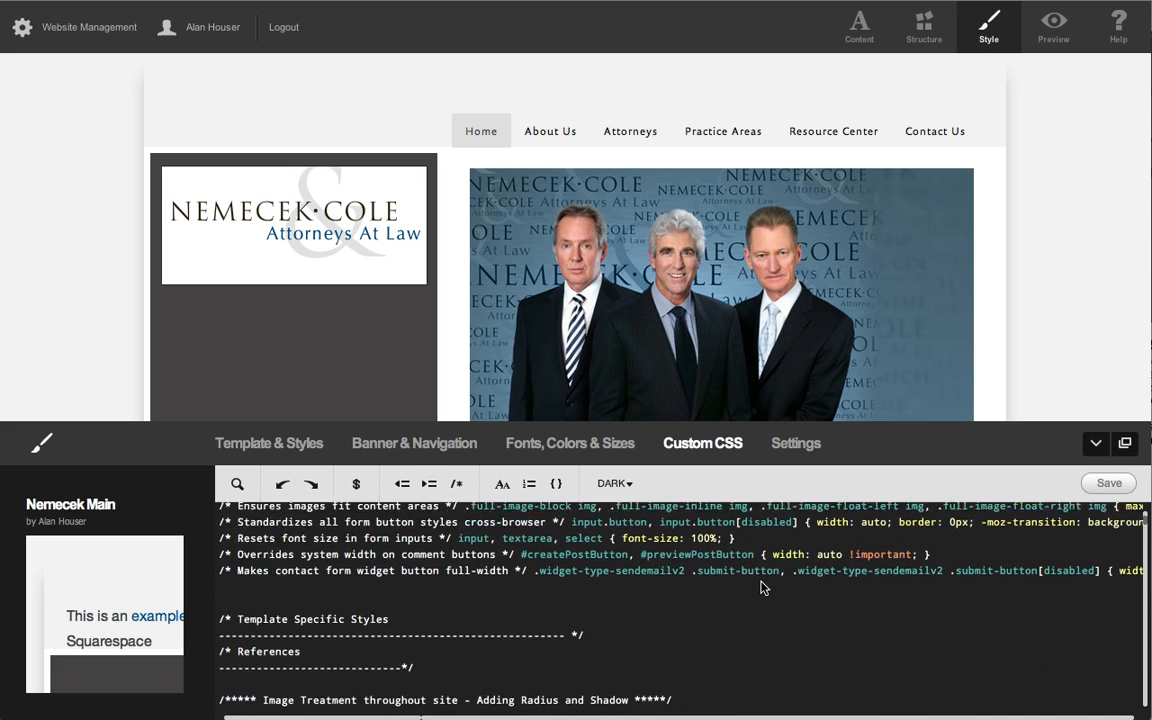
scroll(761, 588, down, 15)
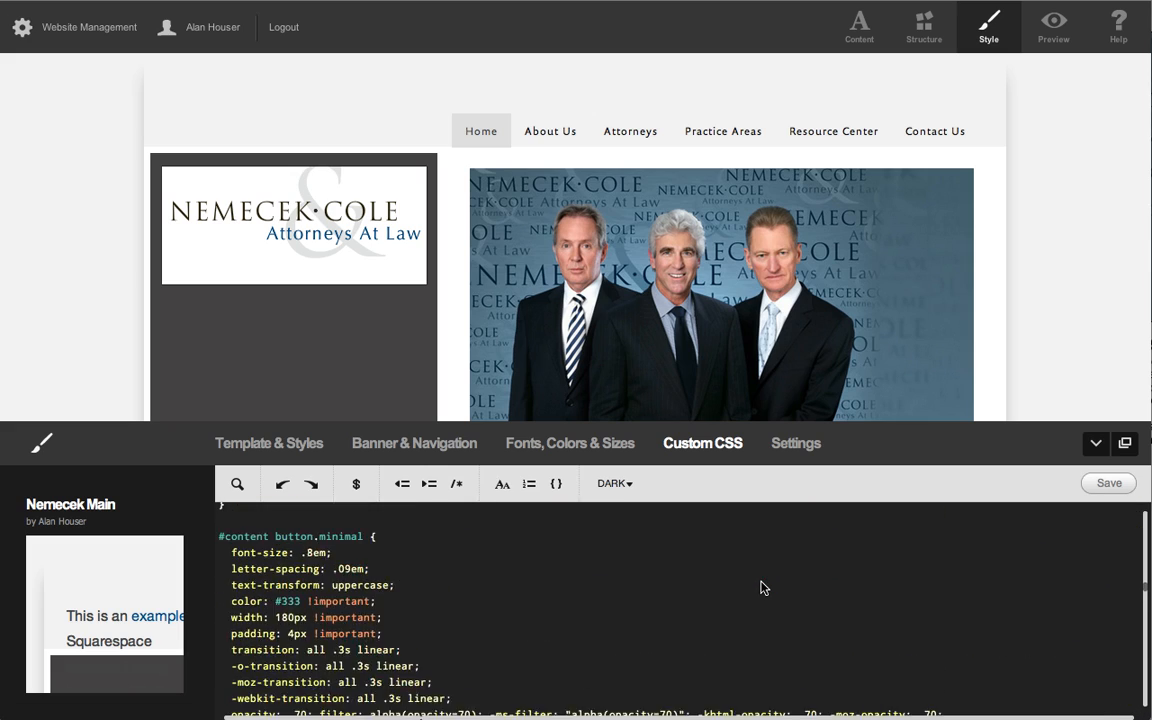
scroll(761, 588, down, 10)
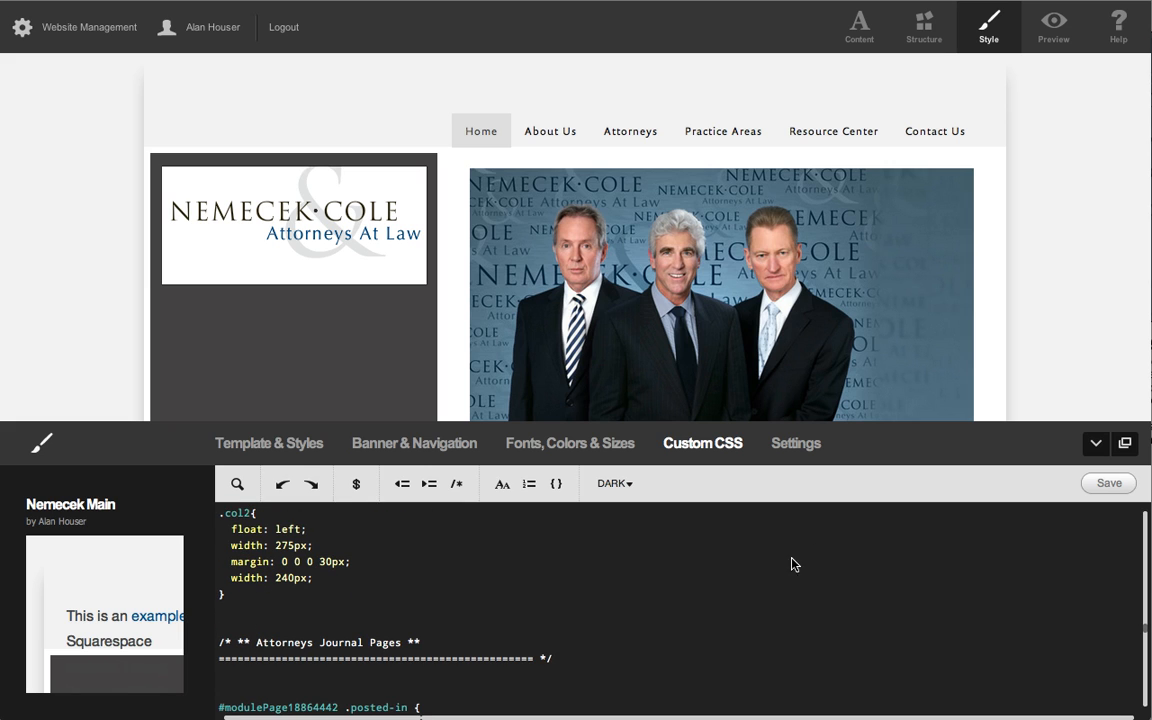
Preview the home page as visitors would see it.
click(1062, 28)
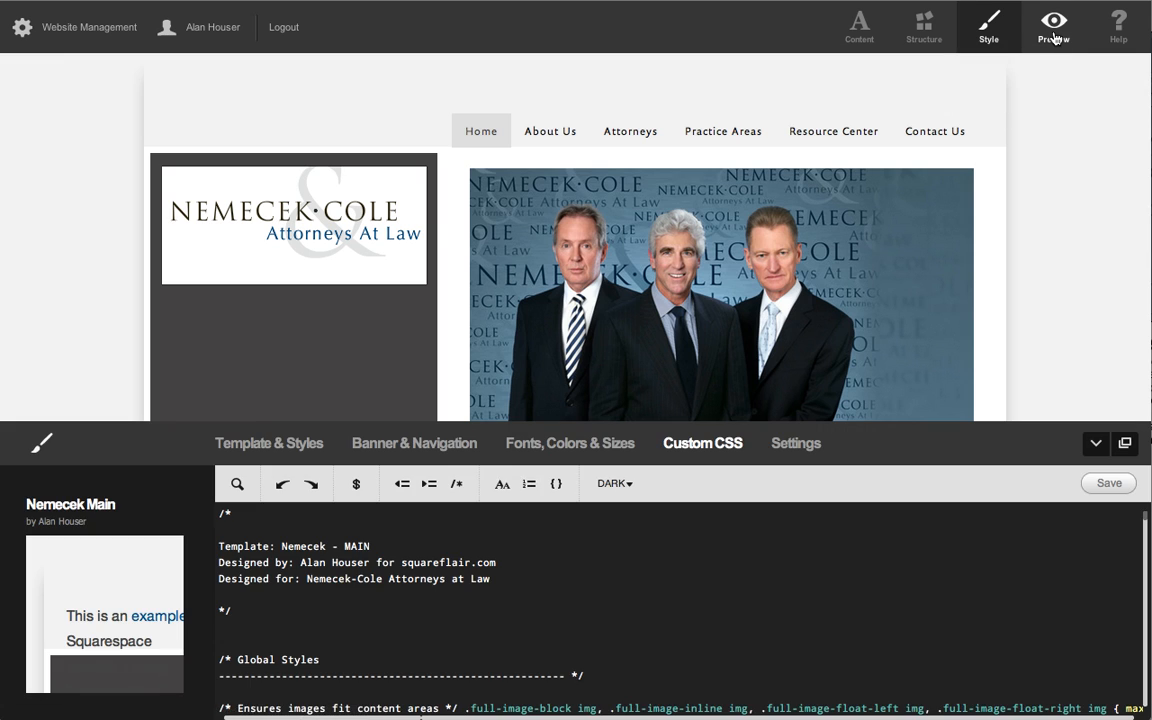
click(1054, 30)
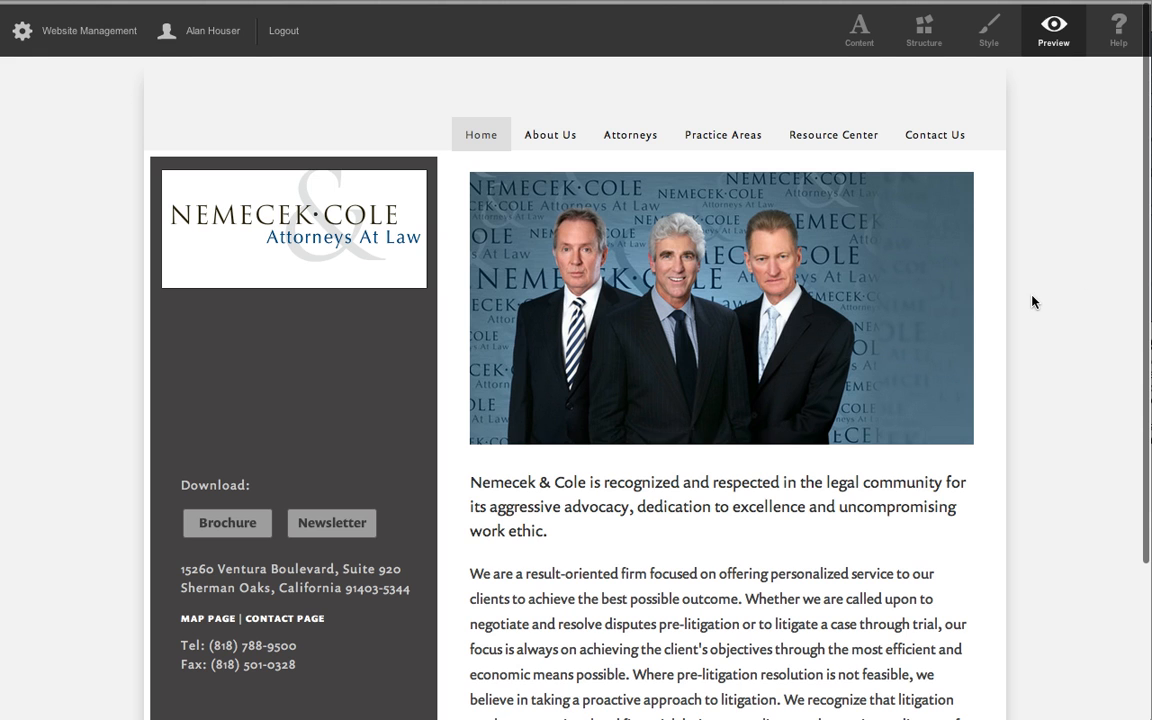
scroll(1032, 302, down, 5)
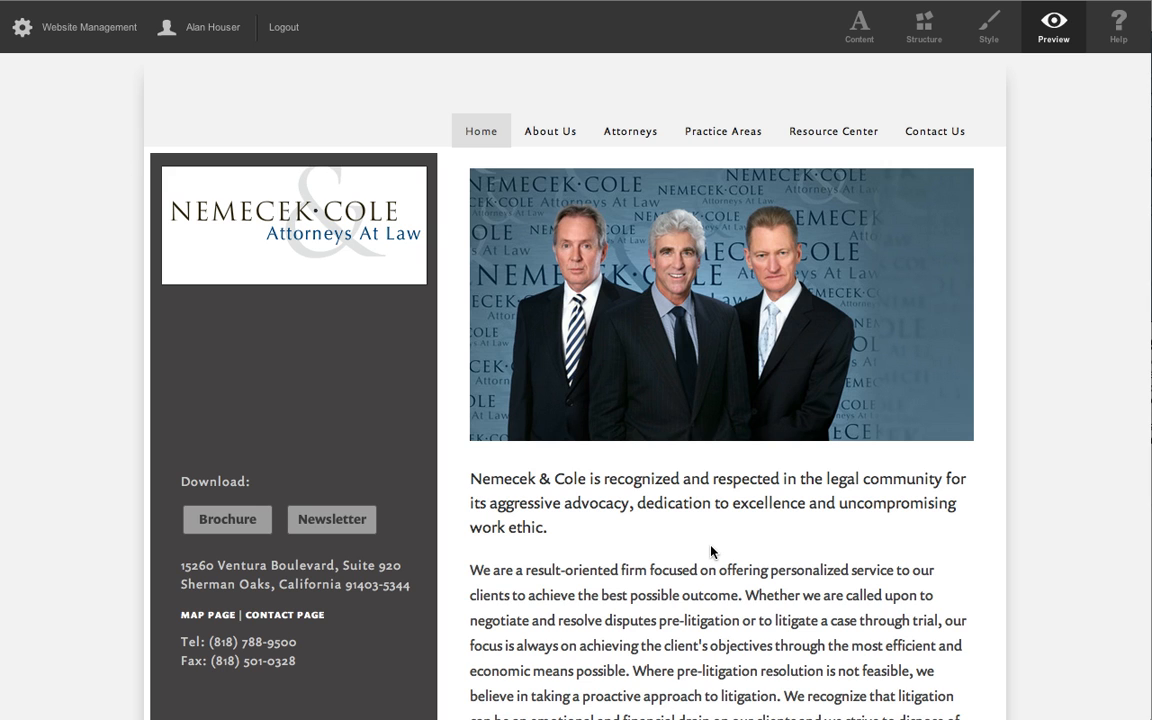
Open the home page's content in the editor, review its image and text, and close it without saving.
click(859, 26)
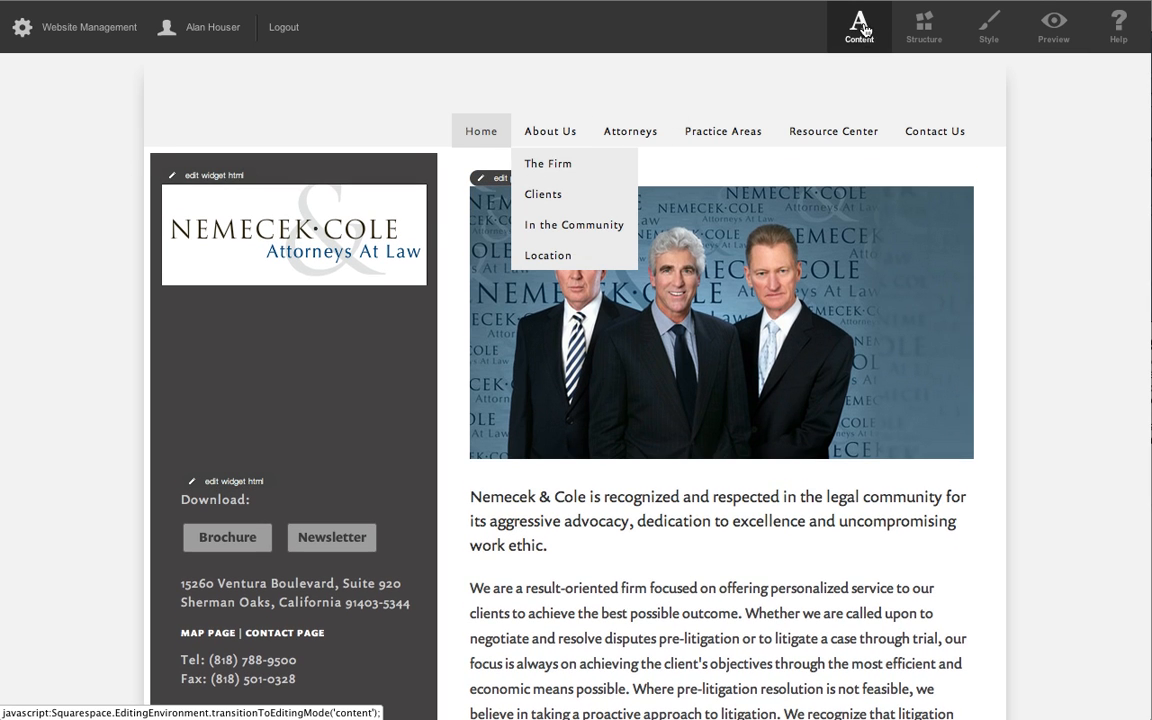
click(497, 182)
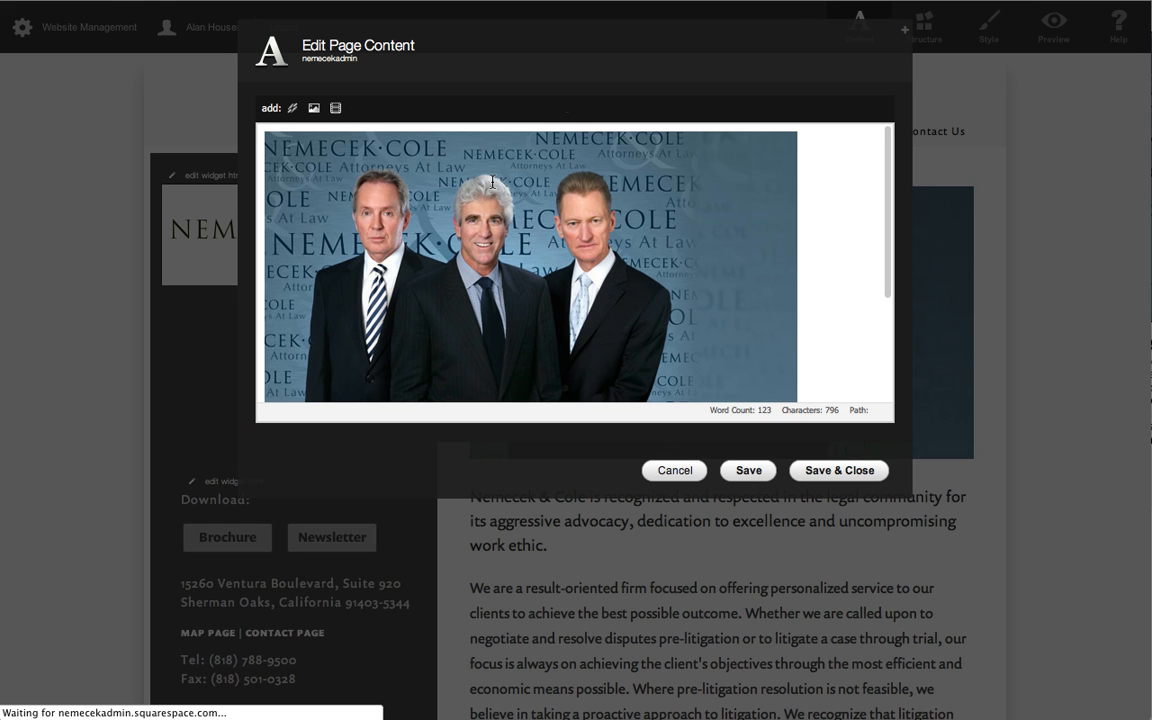
scroll(836, 229, down, 5)
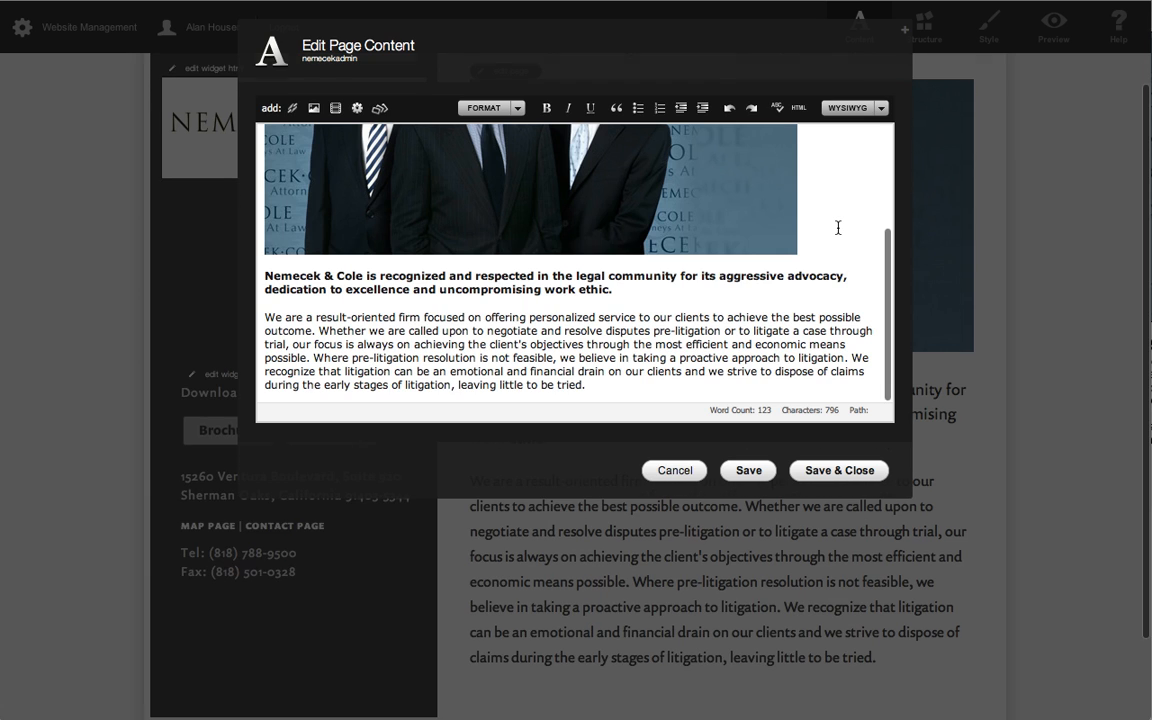
scroll(836, 226, up, 5)
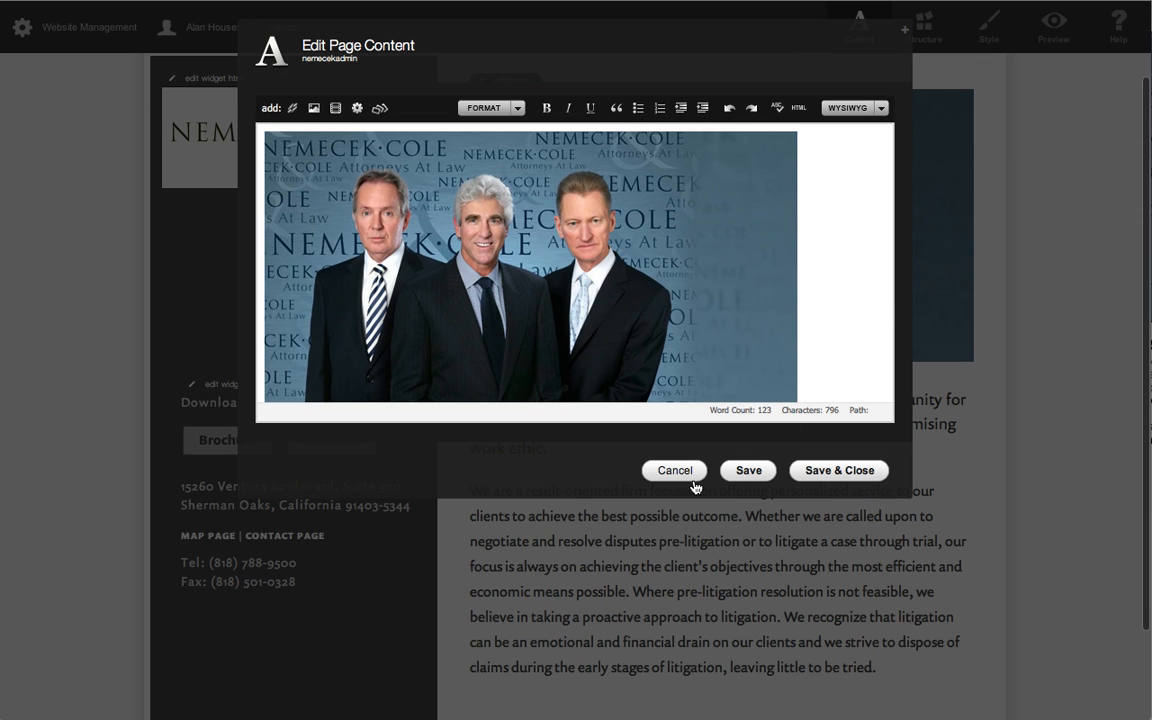
click(674, 471)
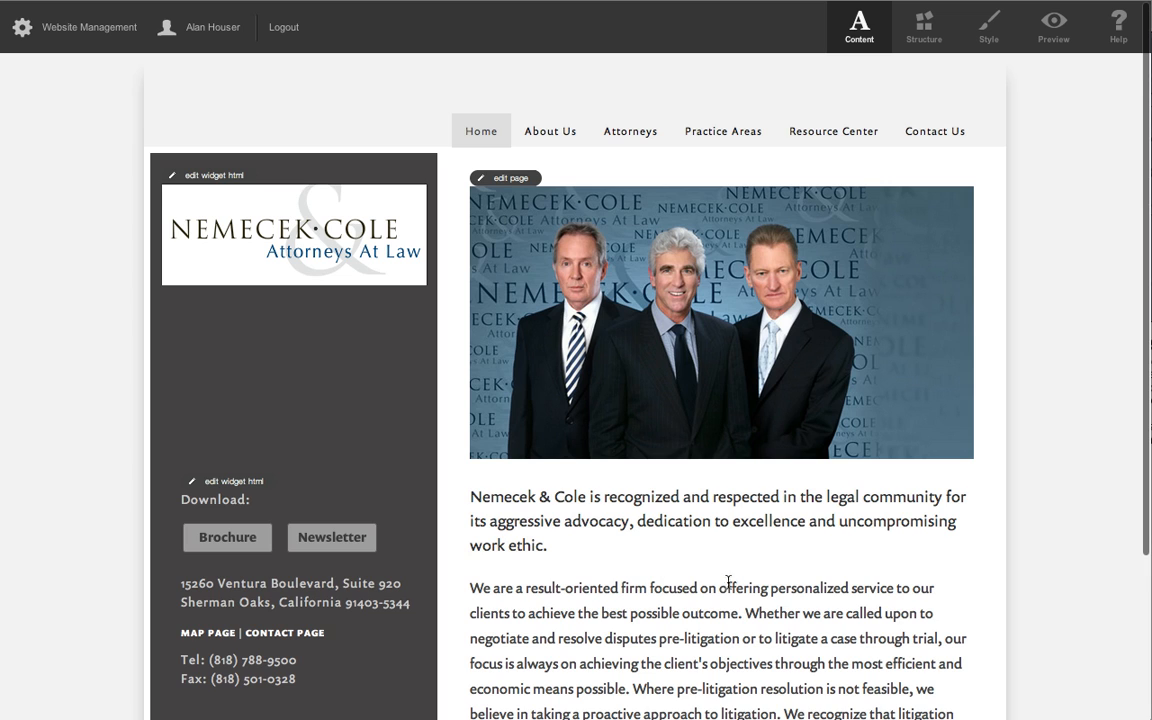
Reopen the home page's content, check the element types of the headline and body paragraph, and cancel the edit.
scroll(822, 602, down, 1)
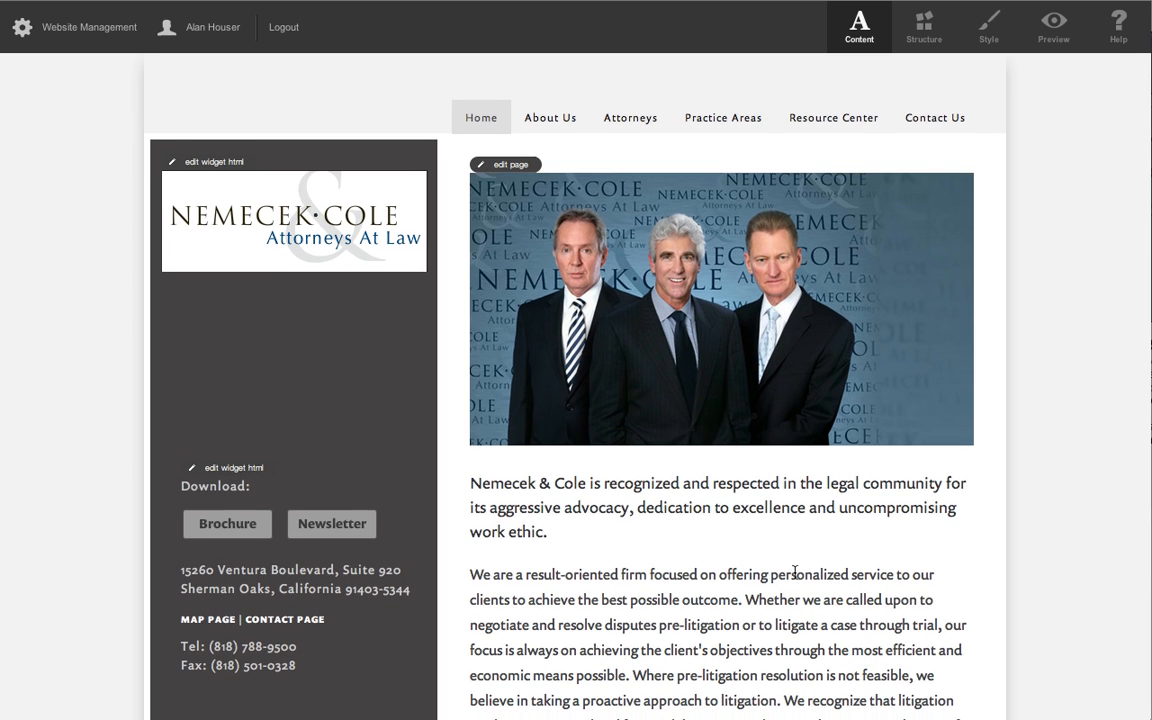
click(513, 170)
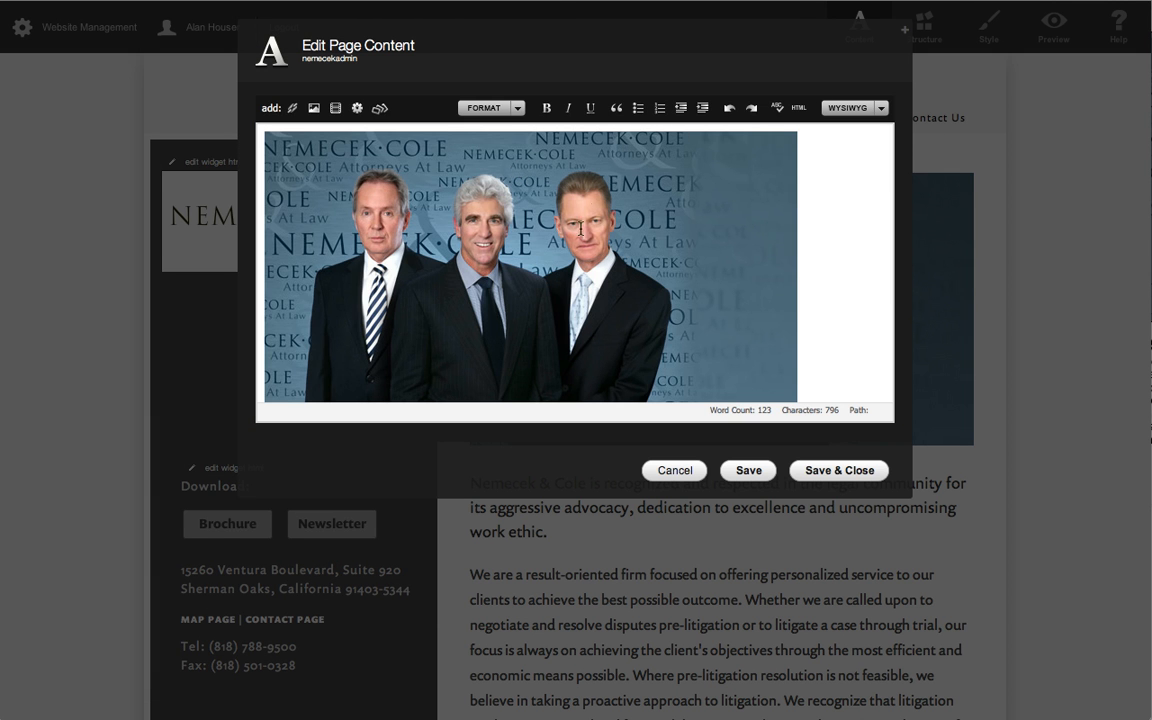
scroll(660, 246, down, 3)
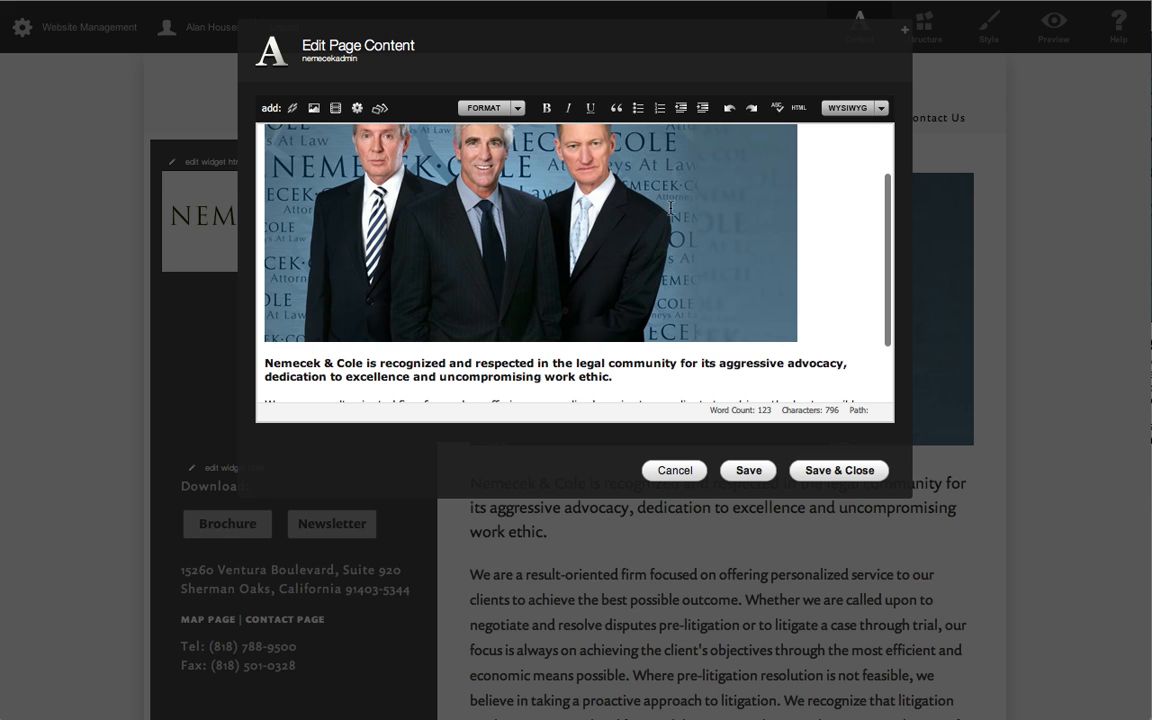
scroll(690, 205, down, 5)
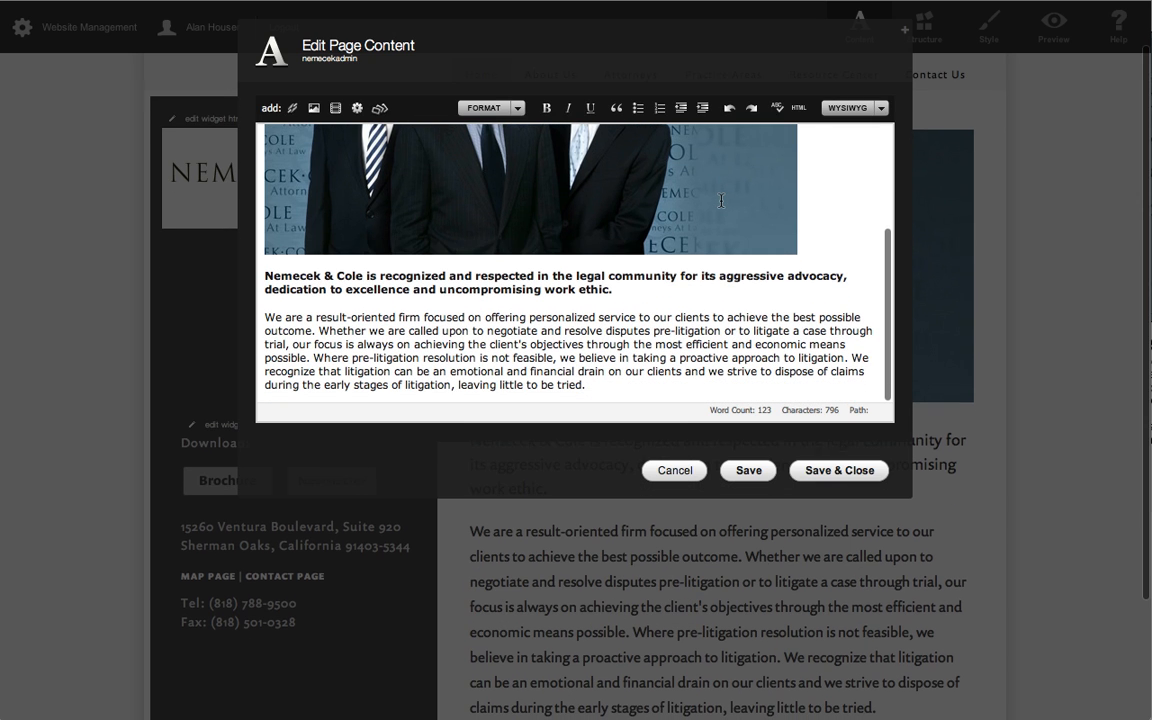
click(460, 289)
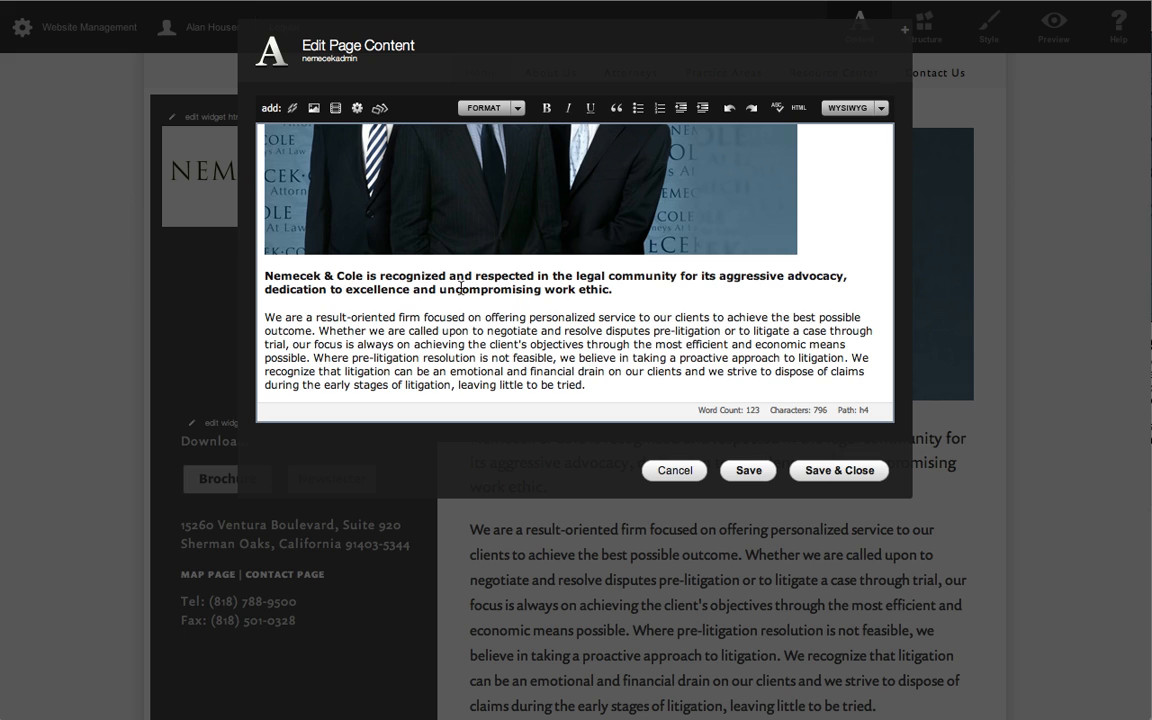
click(463, 329)
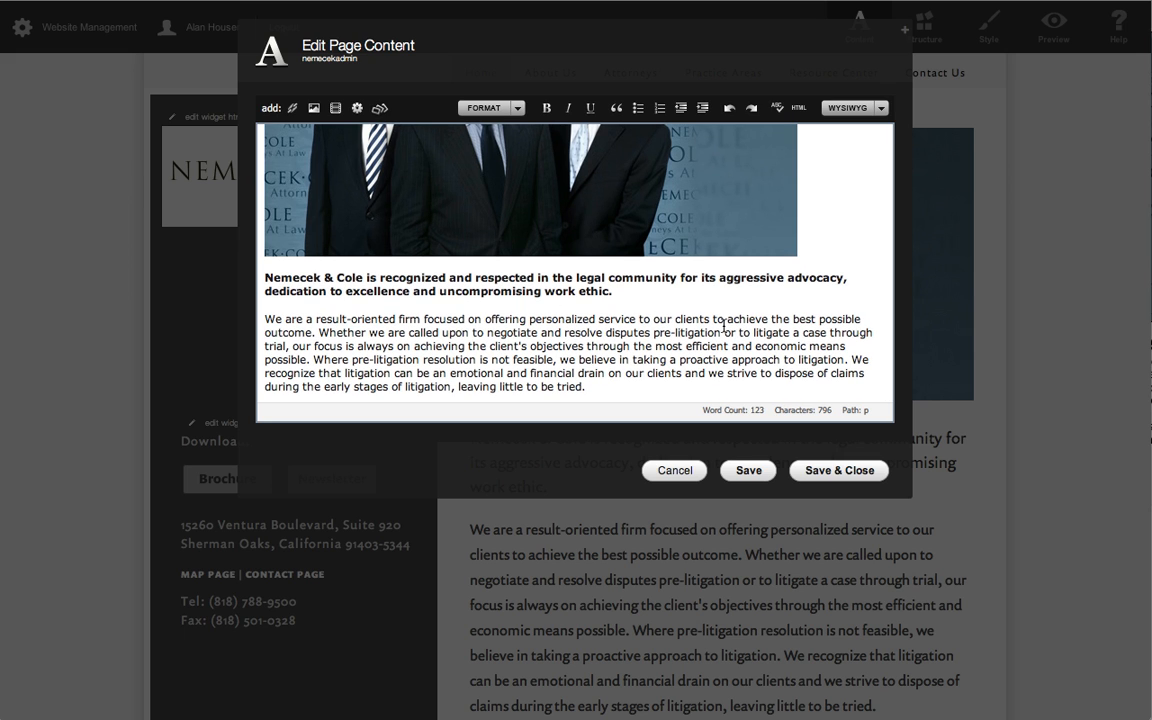
scroll(698, 323, up, 3)
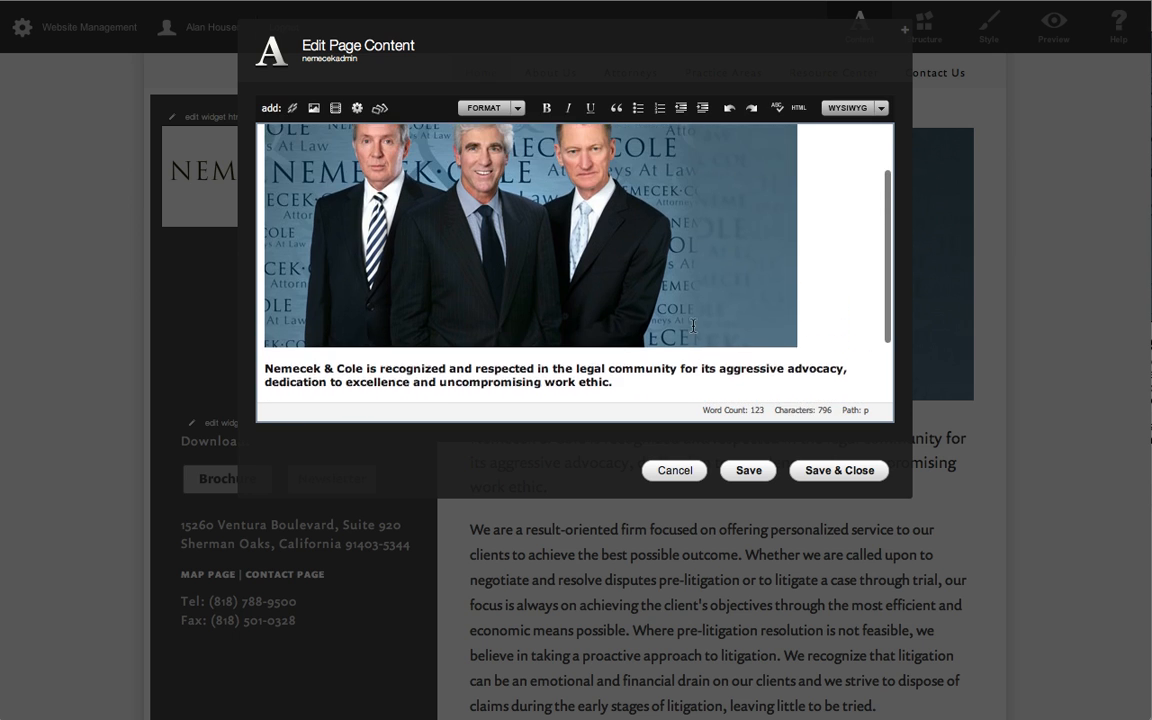
click(699, 471)
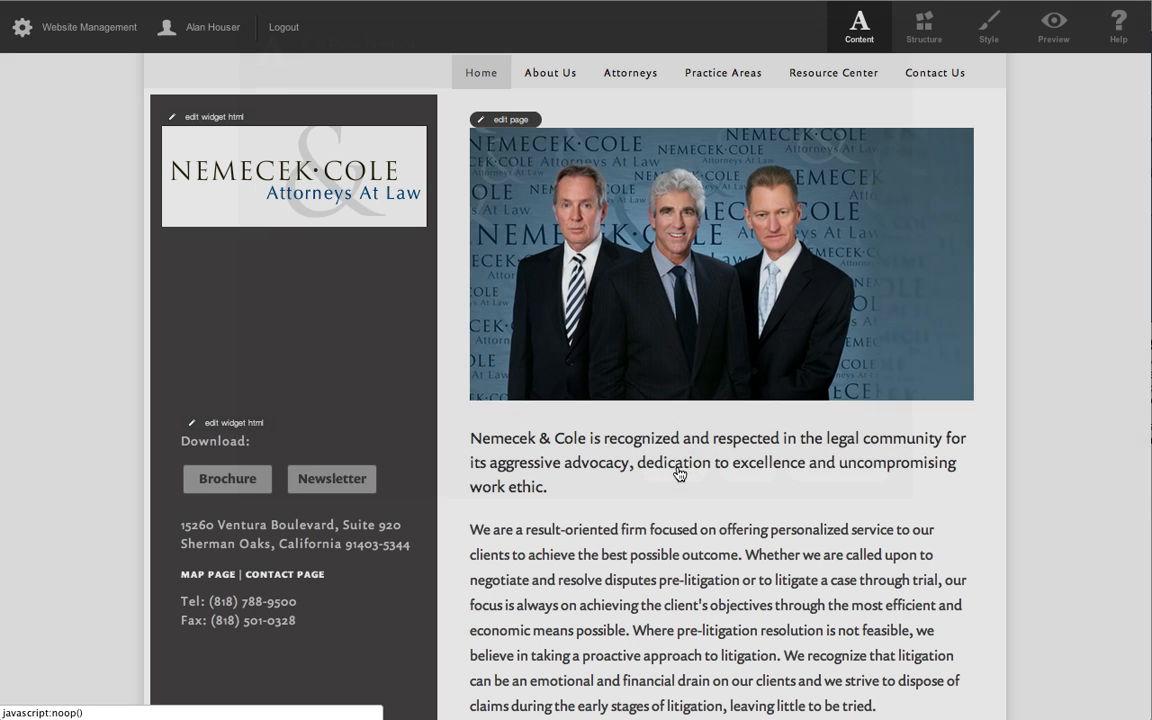
Go to the The Firm page under About Us, open its content for editing and check the title's element type.
mouse_move(558, 85)
click(550, 109)
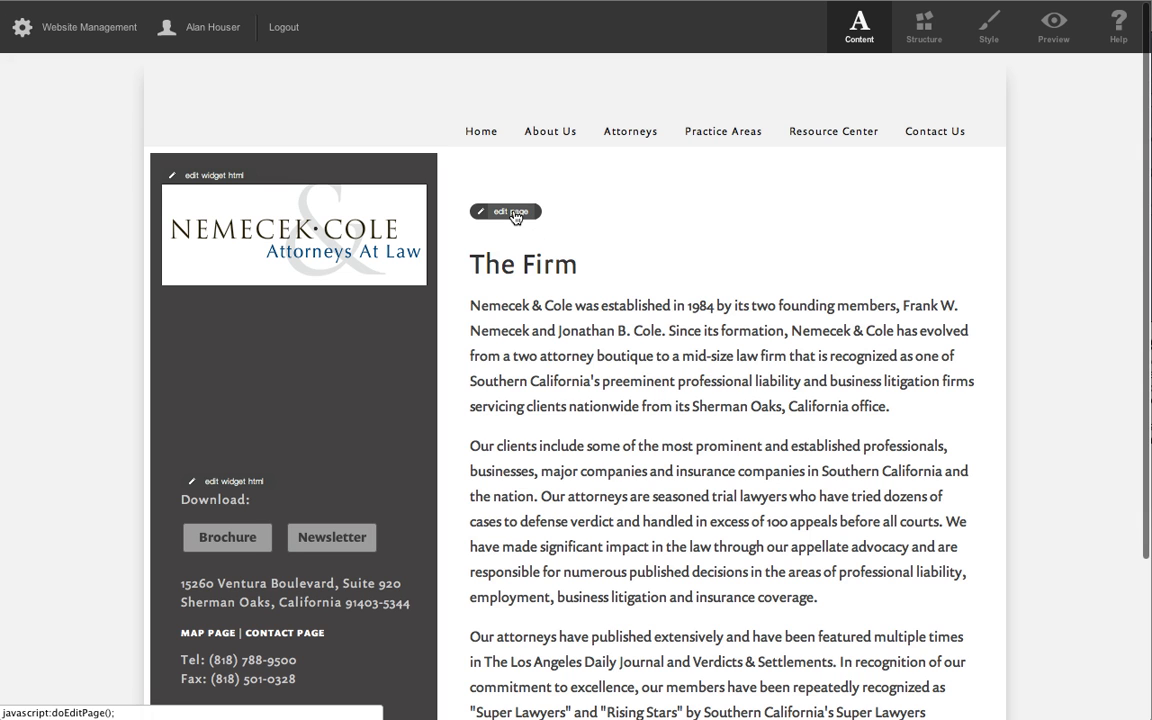
click(513, 214)
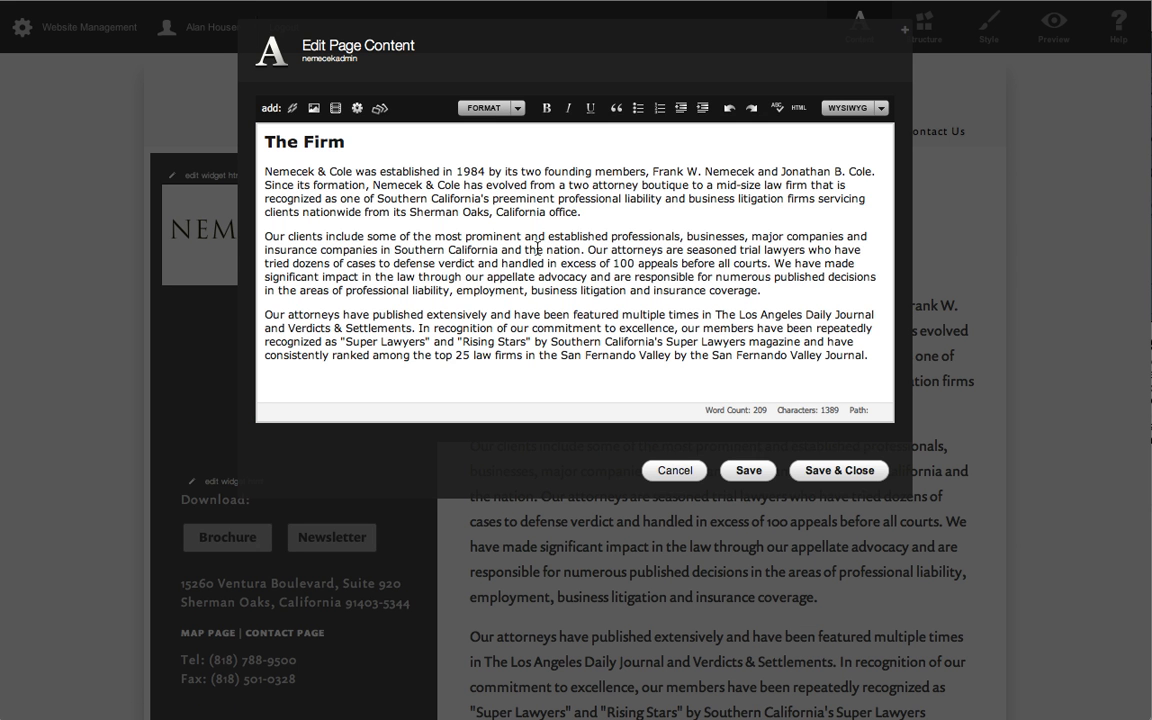
click(325, 142)
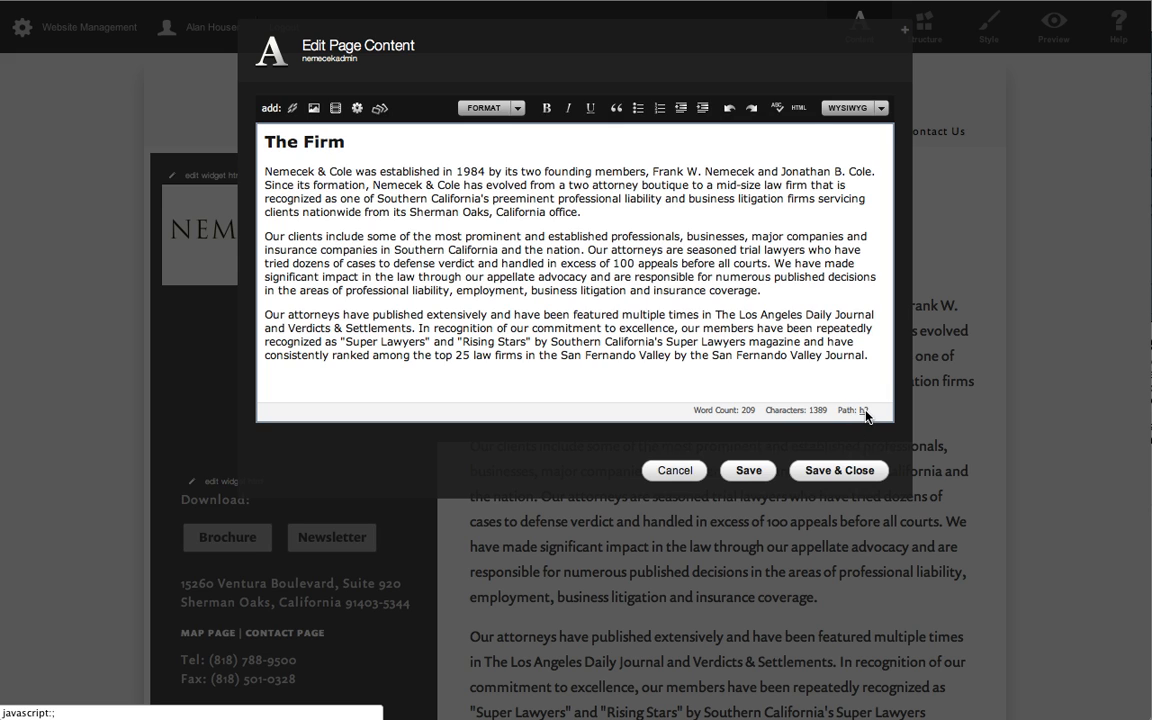
In the page's HTML source, change the tags around the The Firm title to p, and save and close the page.
click(799, 110)
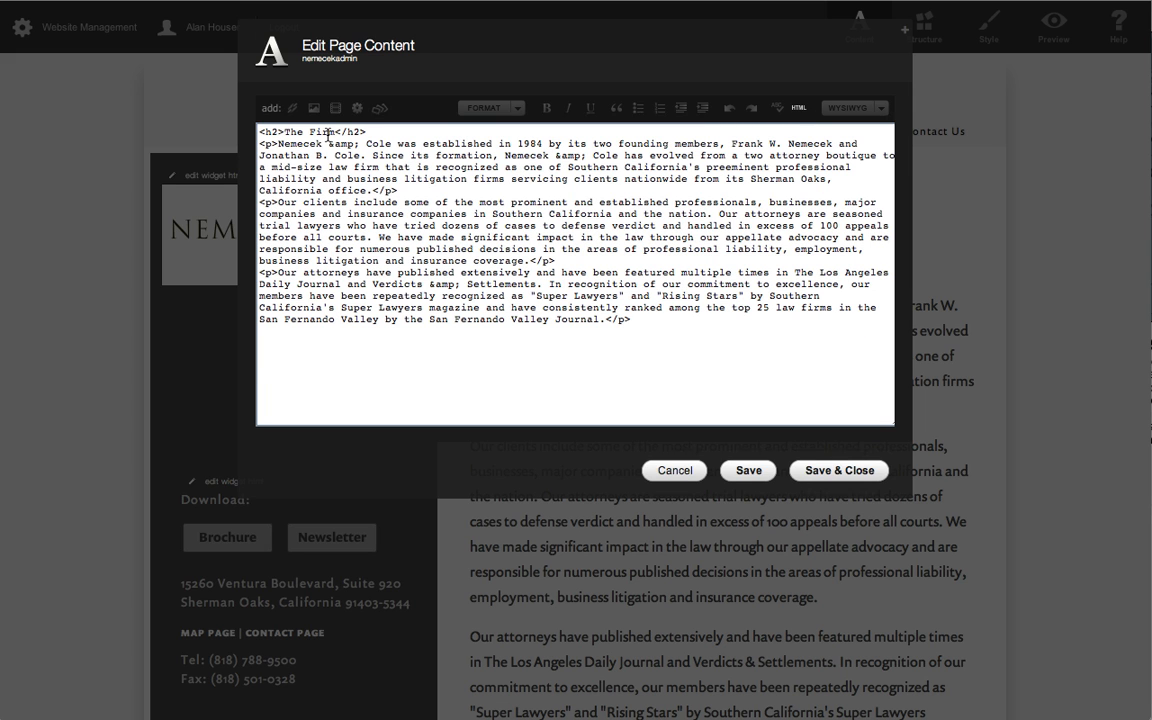
drag(335, 131, 288, 132)
click(438, 132)
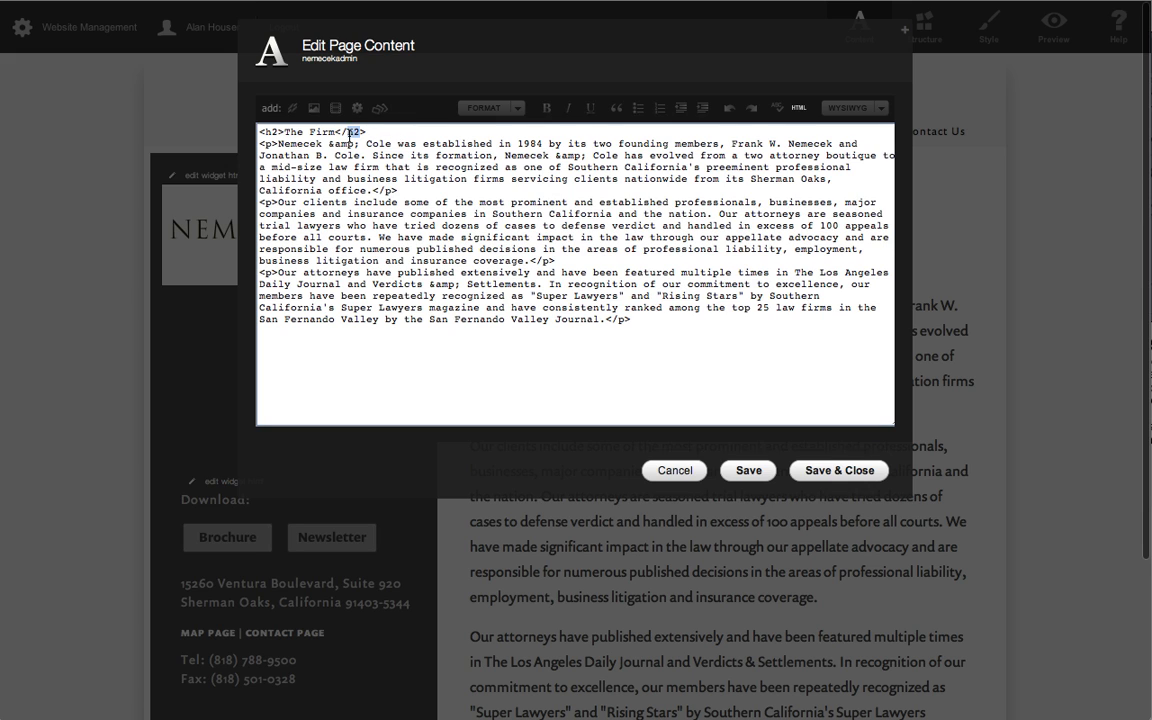
text(p)
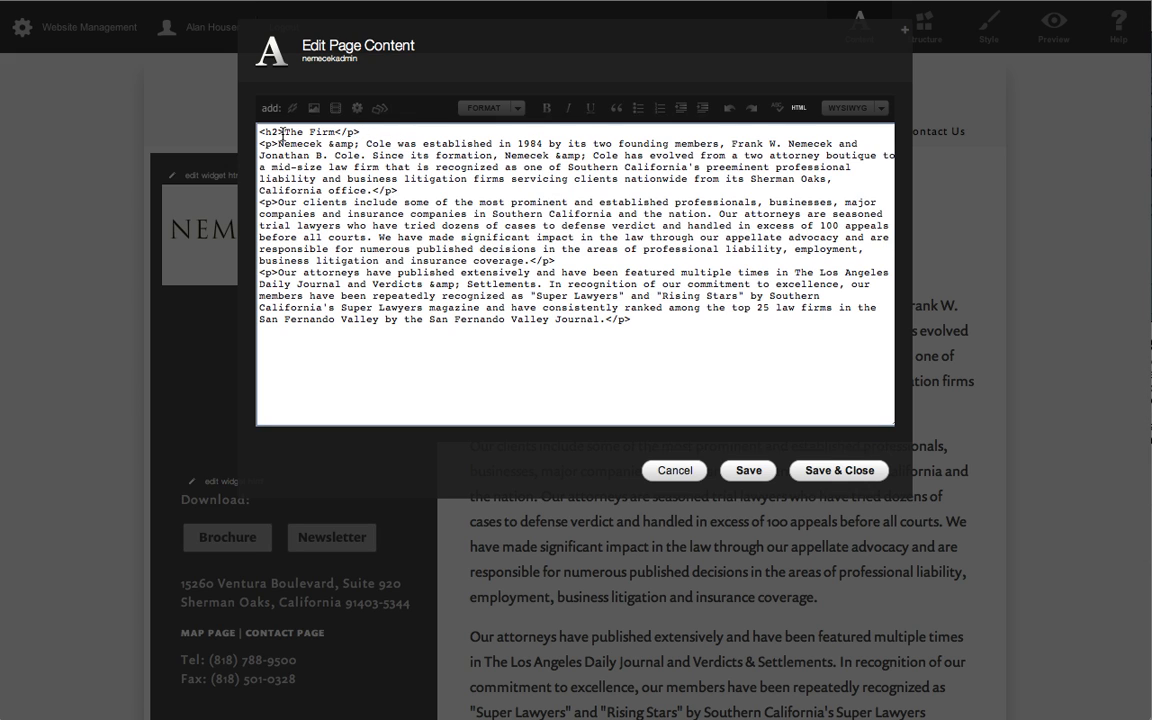
double_click(274, 132)
click(799, 110)
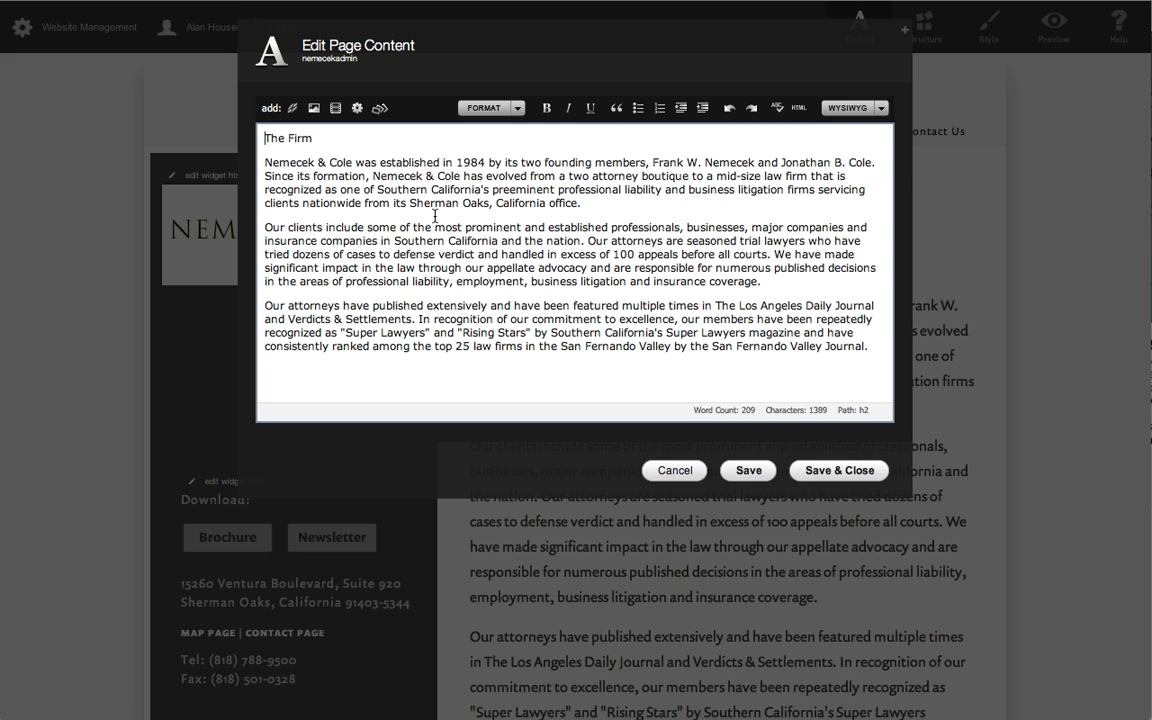
click(836, 470)
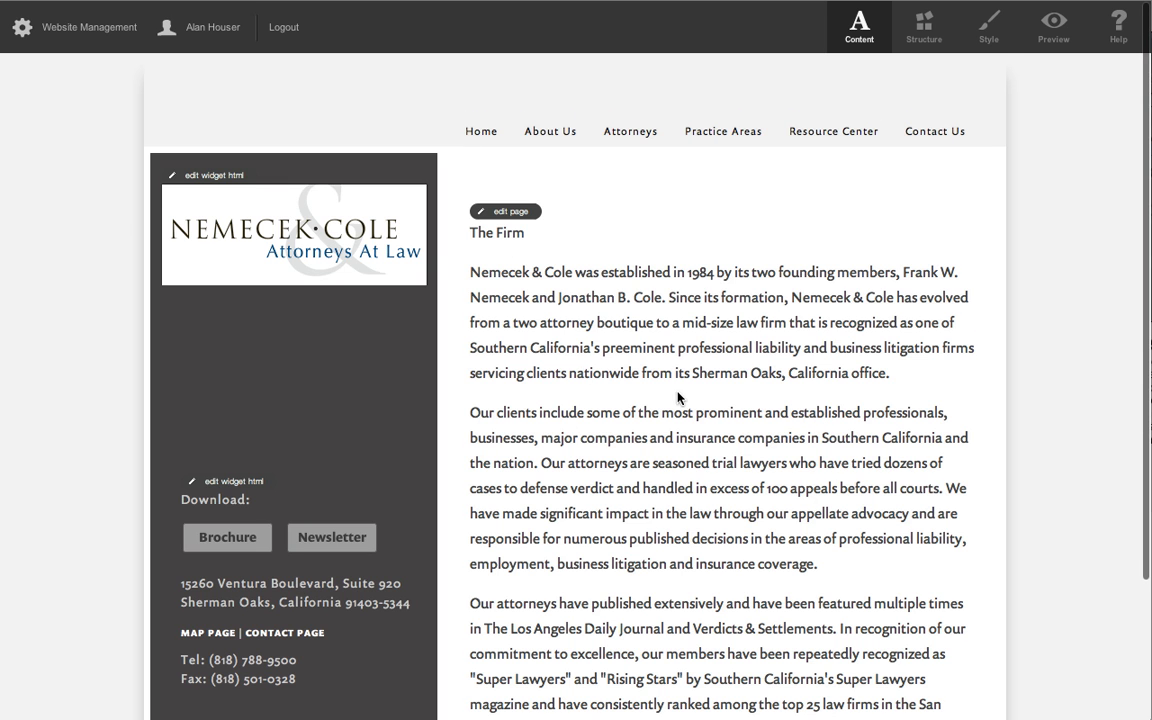
Reopen The Firm page's content, format the title "The Firm" as Heading (H2), and save and close the page.
scroll(676, 395, down, 3)
scroll(535, 390, up, 3)
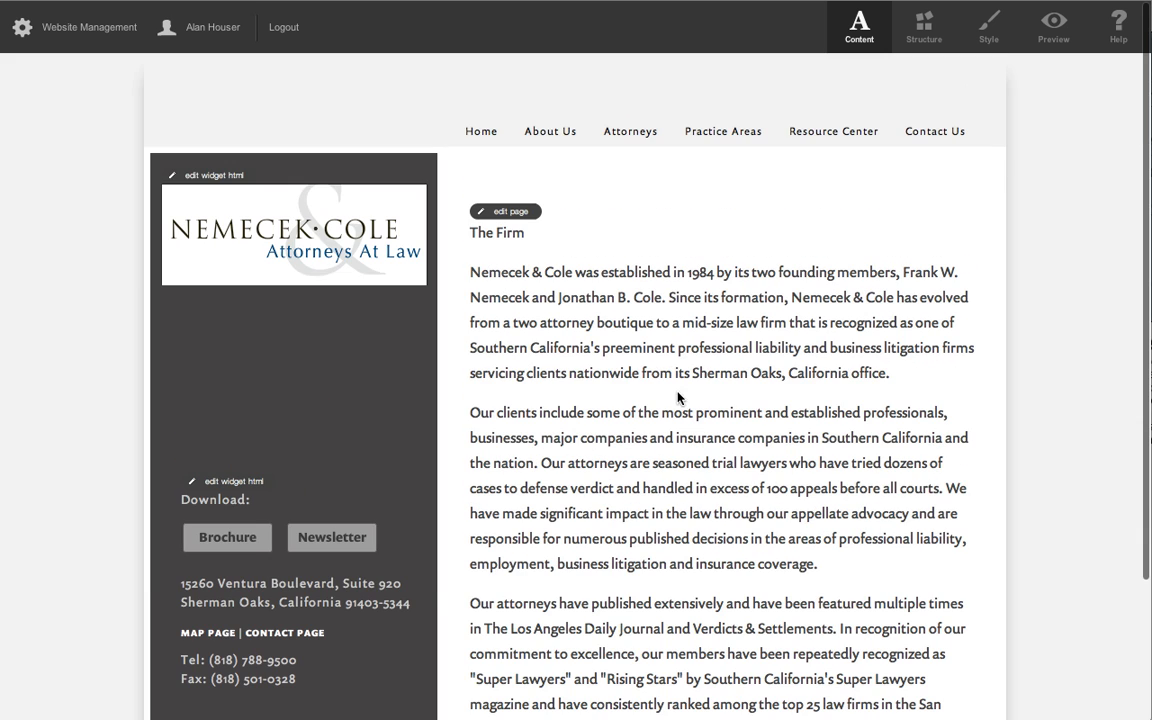
click(528, 212)
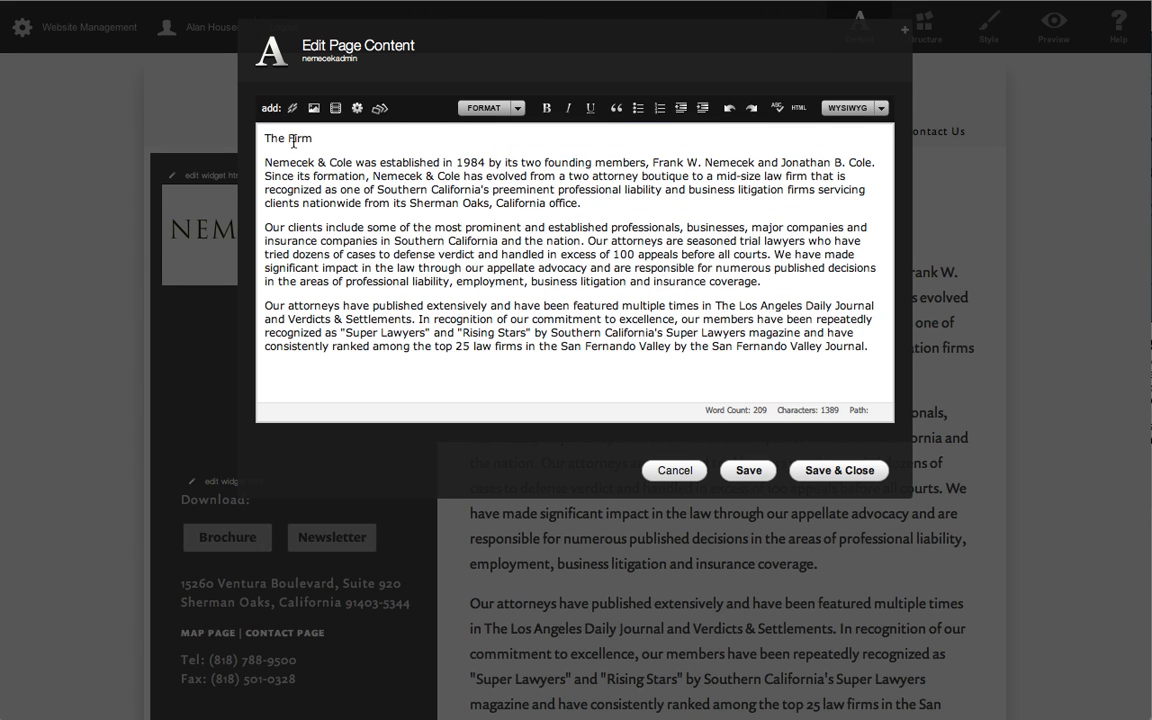
triple_click(302, 142)
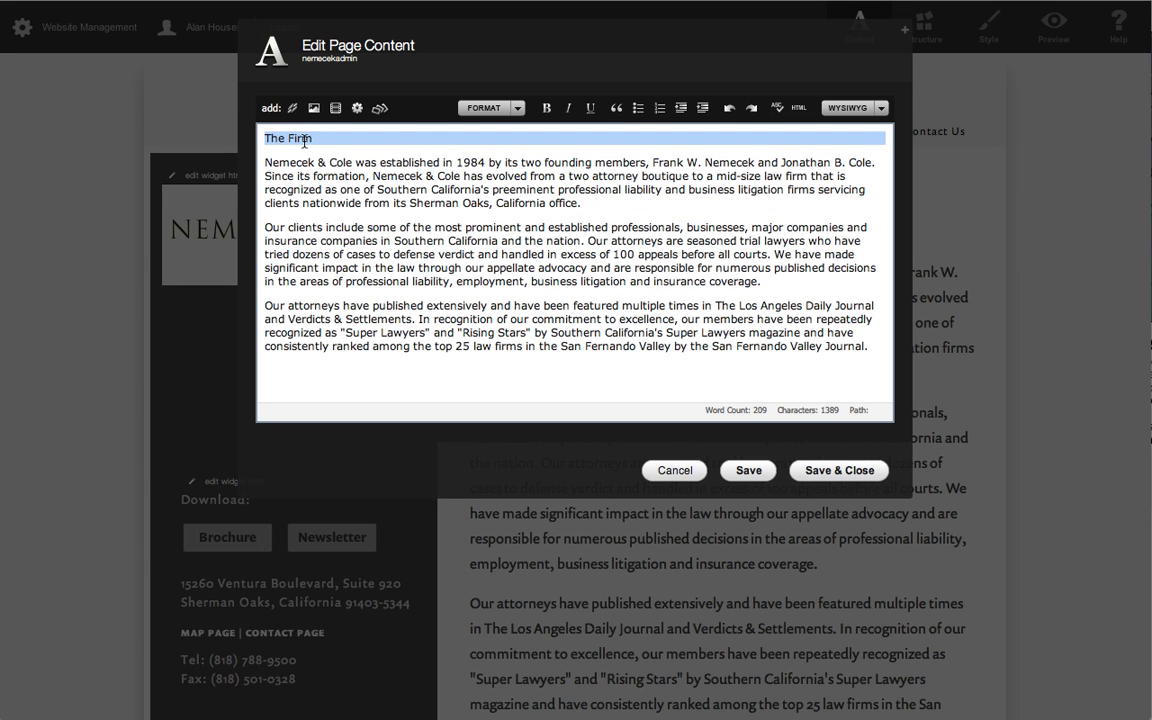
click(499, 113)
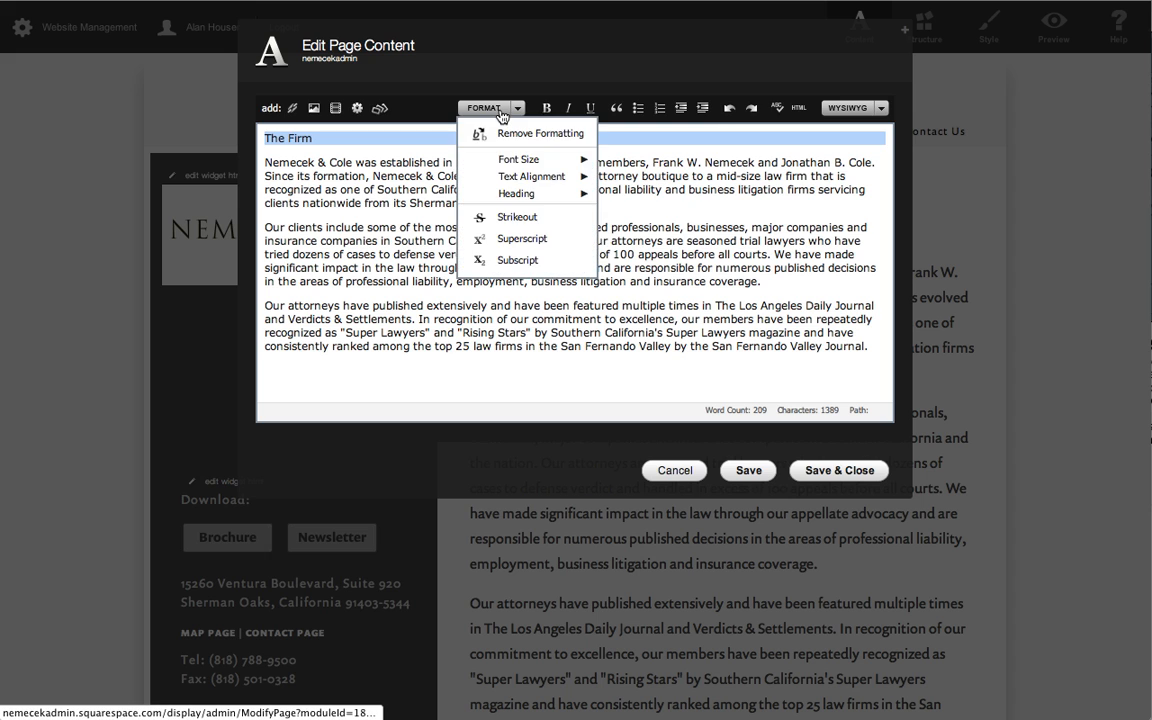
mouse_move(520, 193)
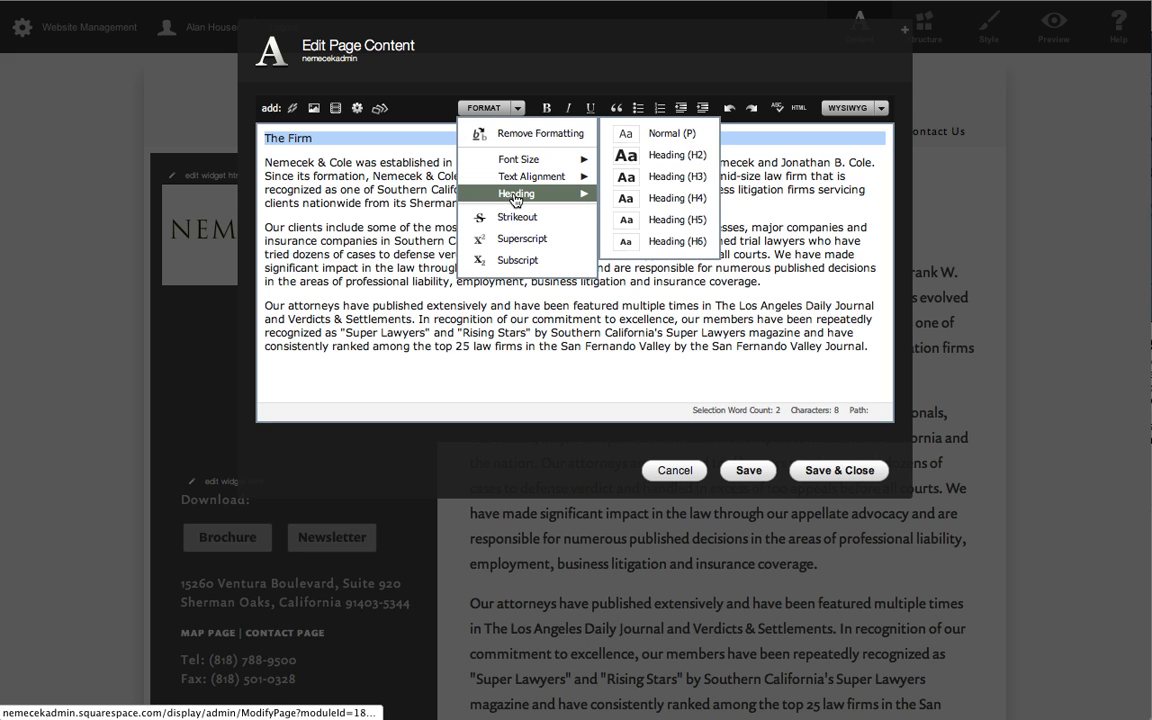
click(681, 156)
click(669, 184)
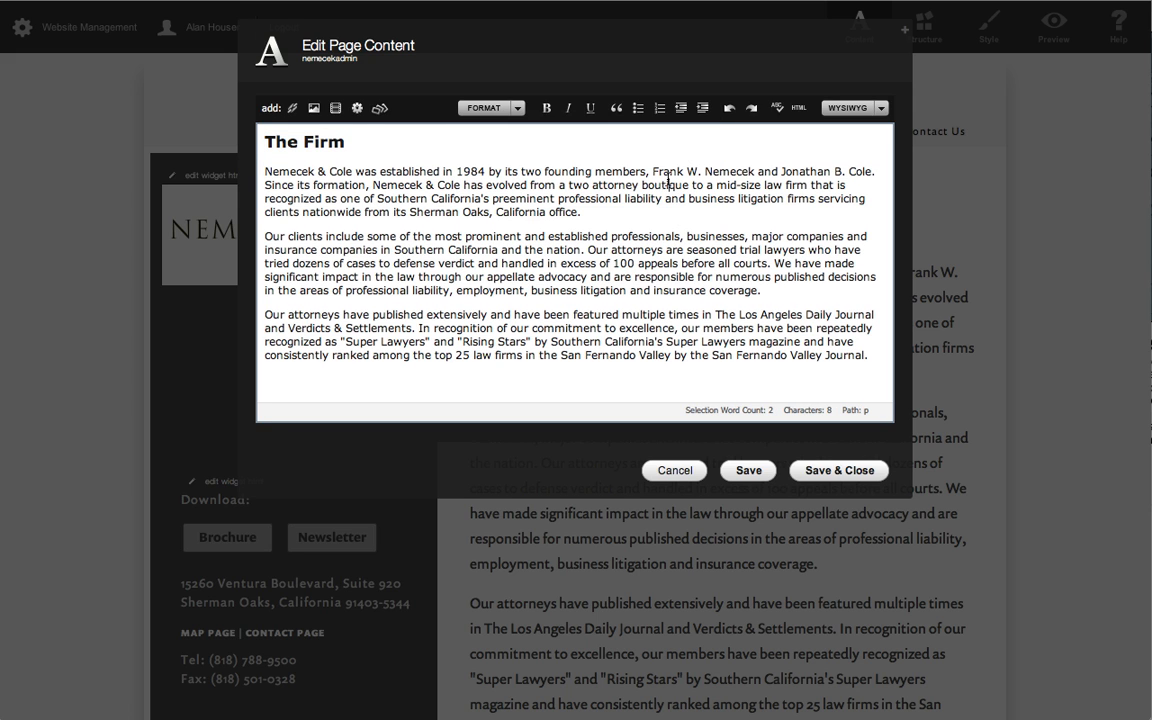
click(846, 472)
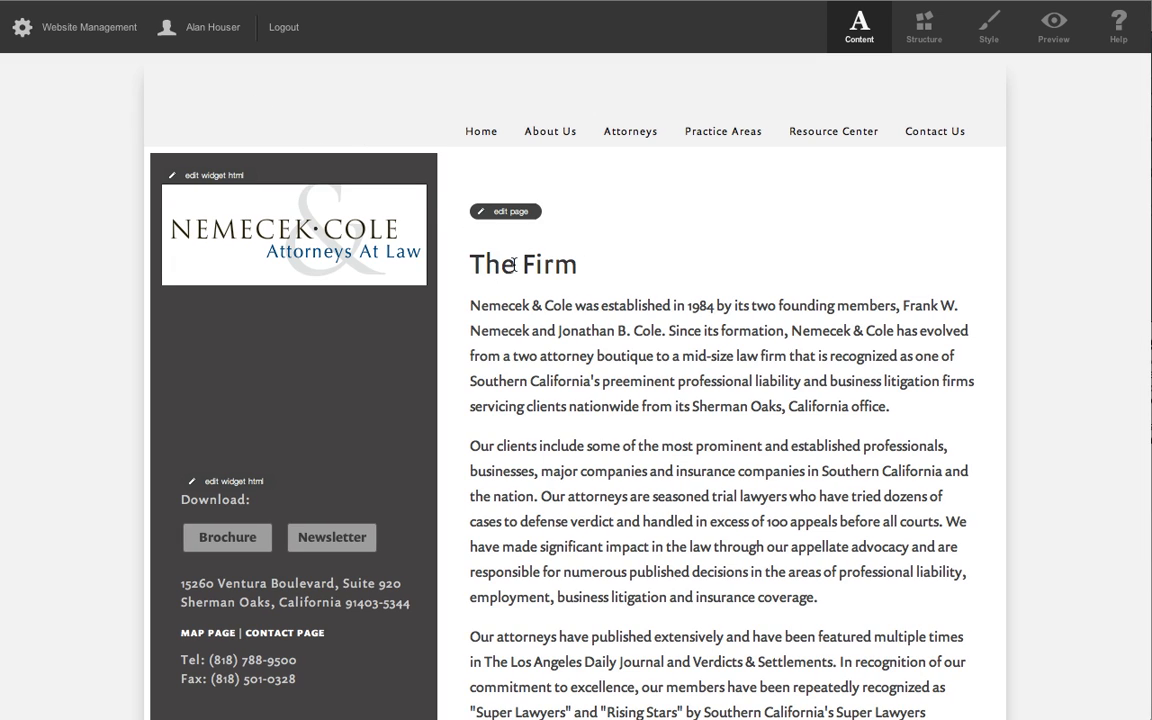
Return to the home page, open its content for editing, check the body paragraph's element type, and cancel the edit.
scroll(640, 430, down, 1)
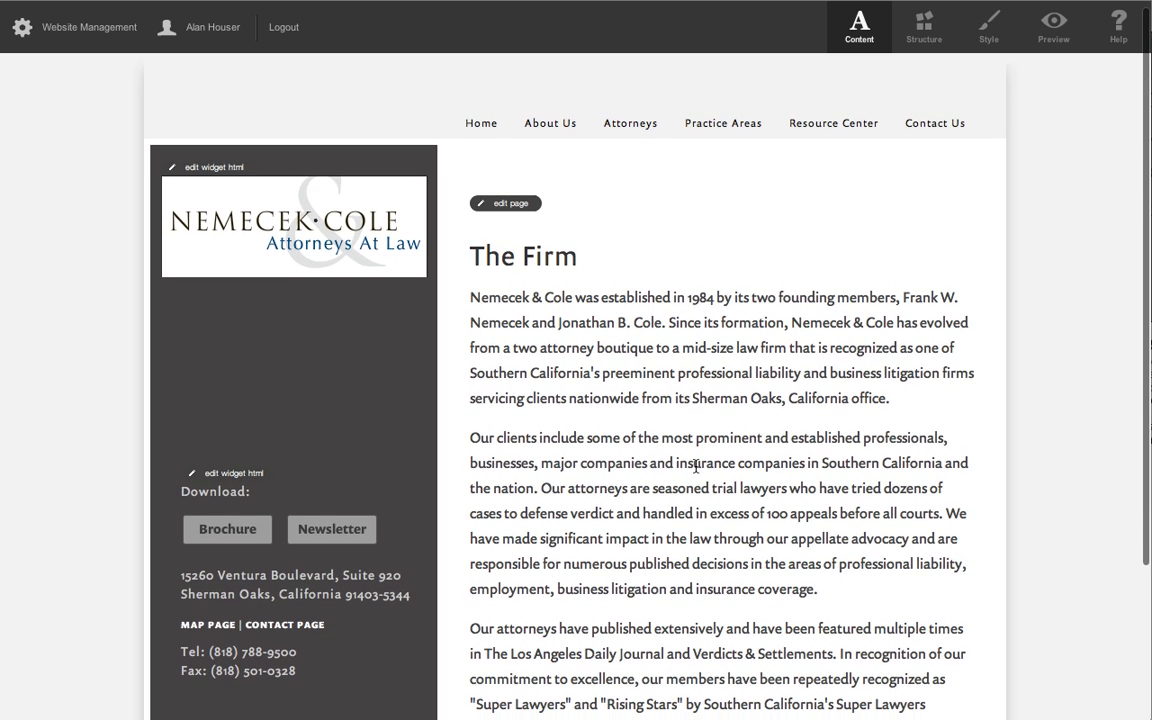
click(252, 213)
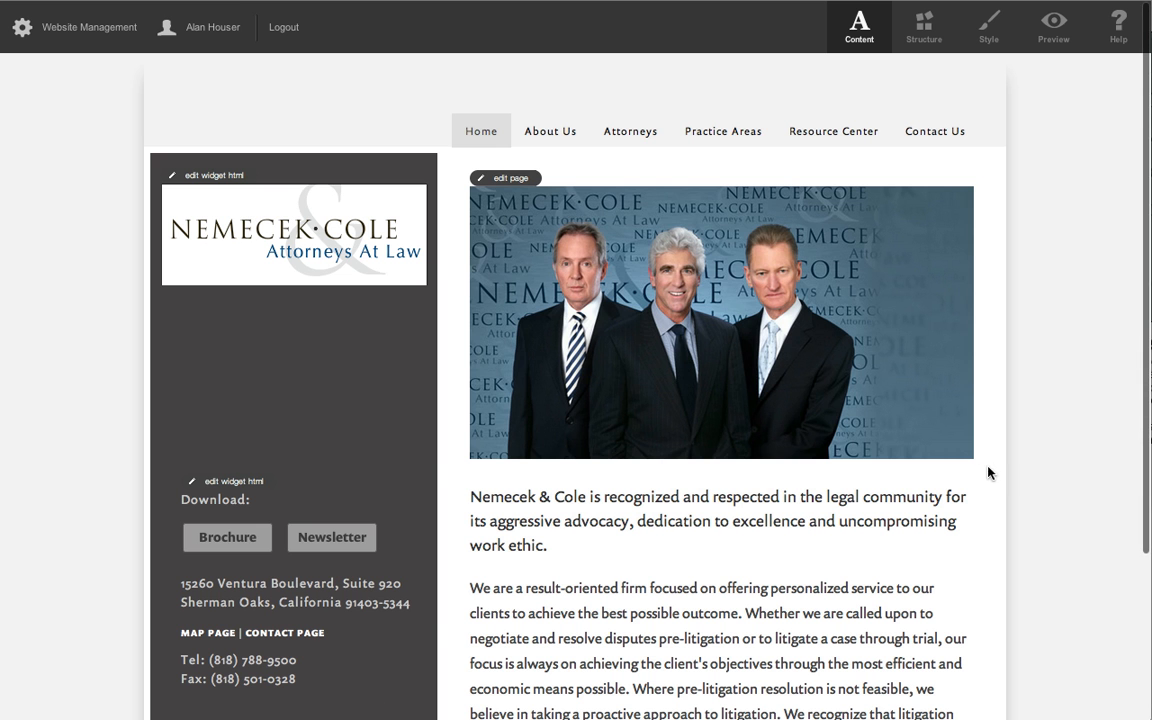
click(521, 175)
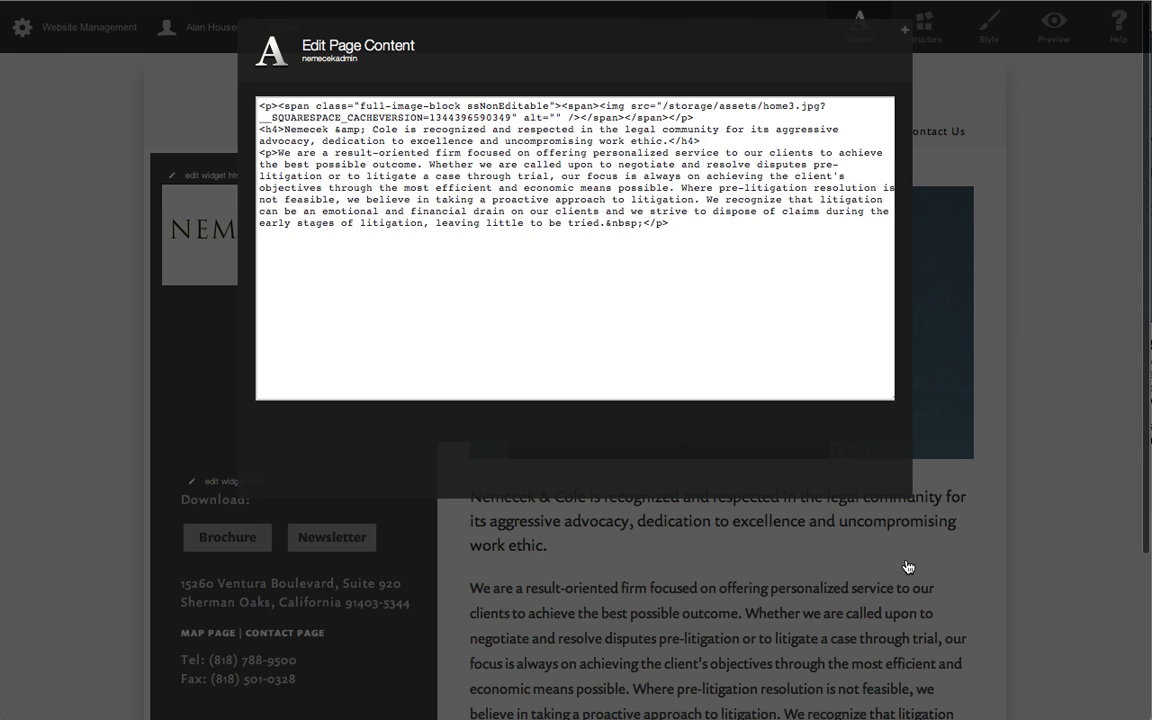
scroll(689, 289, down, 5)
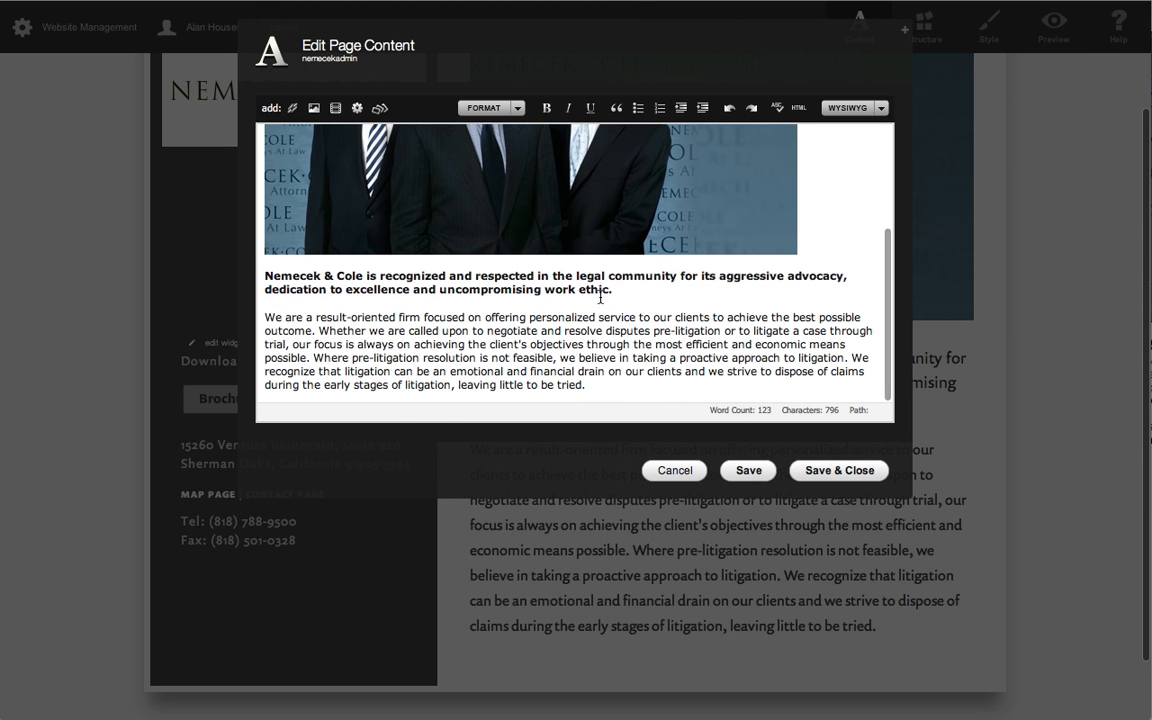
click(589, 333)
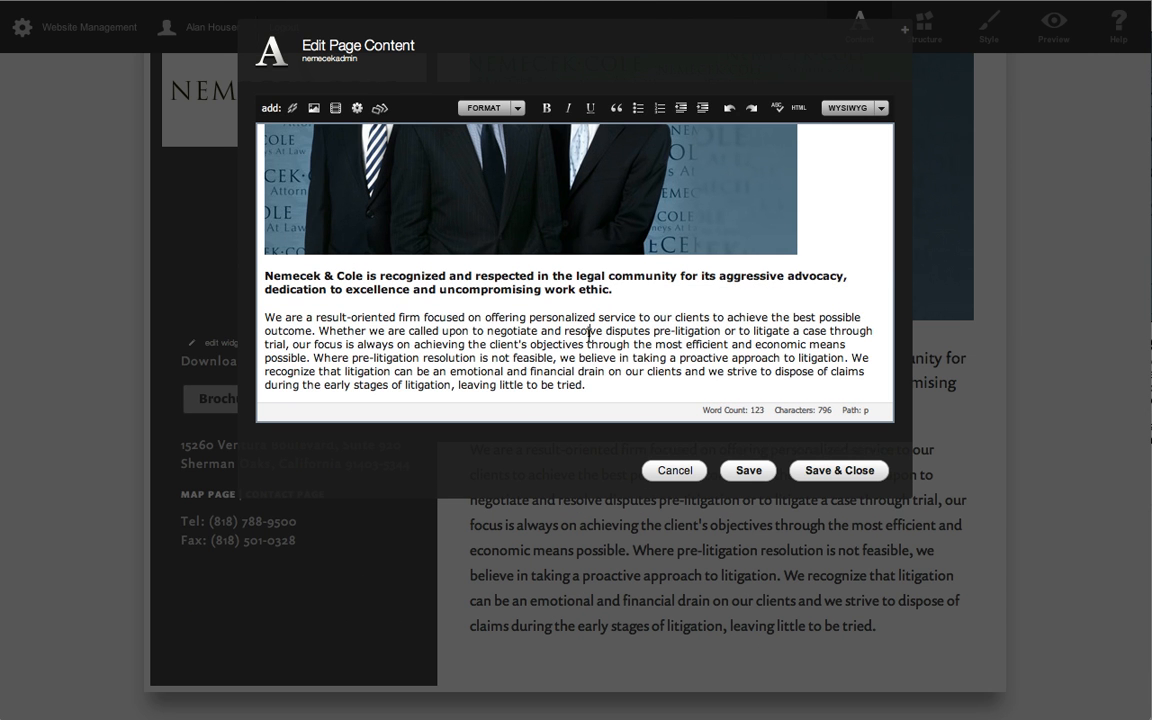
click(675, 471)
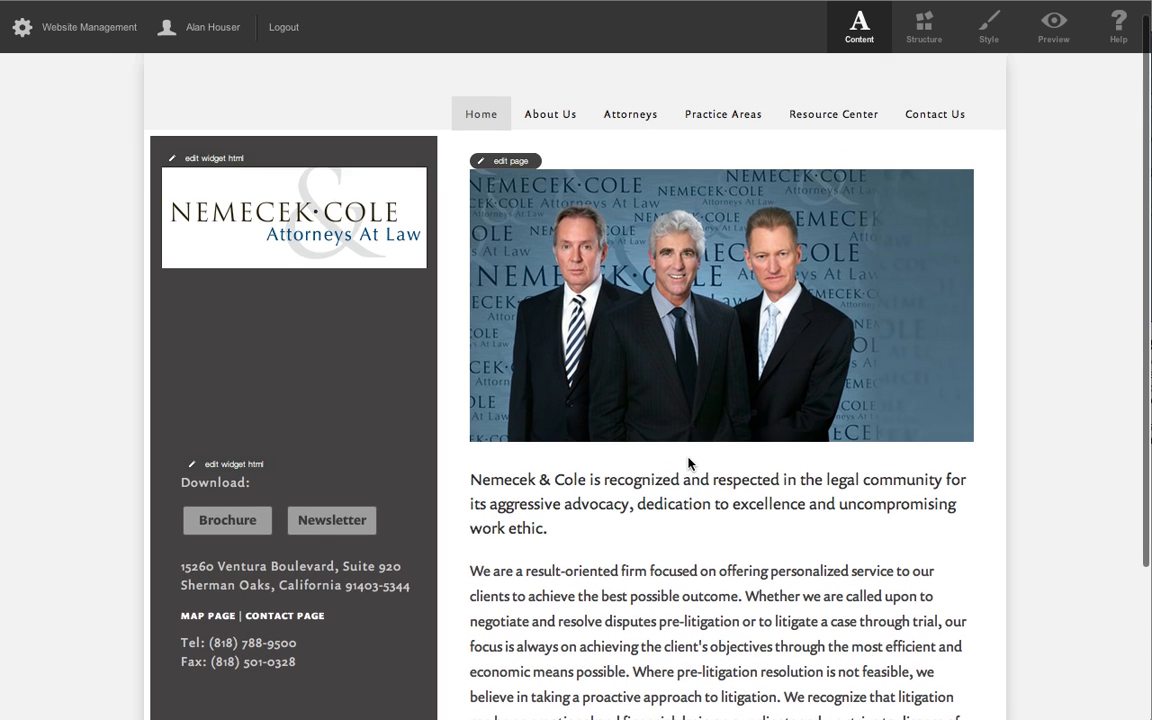
Open the sidebar logo widget for editing, review its image, and close it without saving.
scroll(688, 462, down, 1)
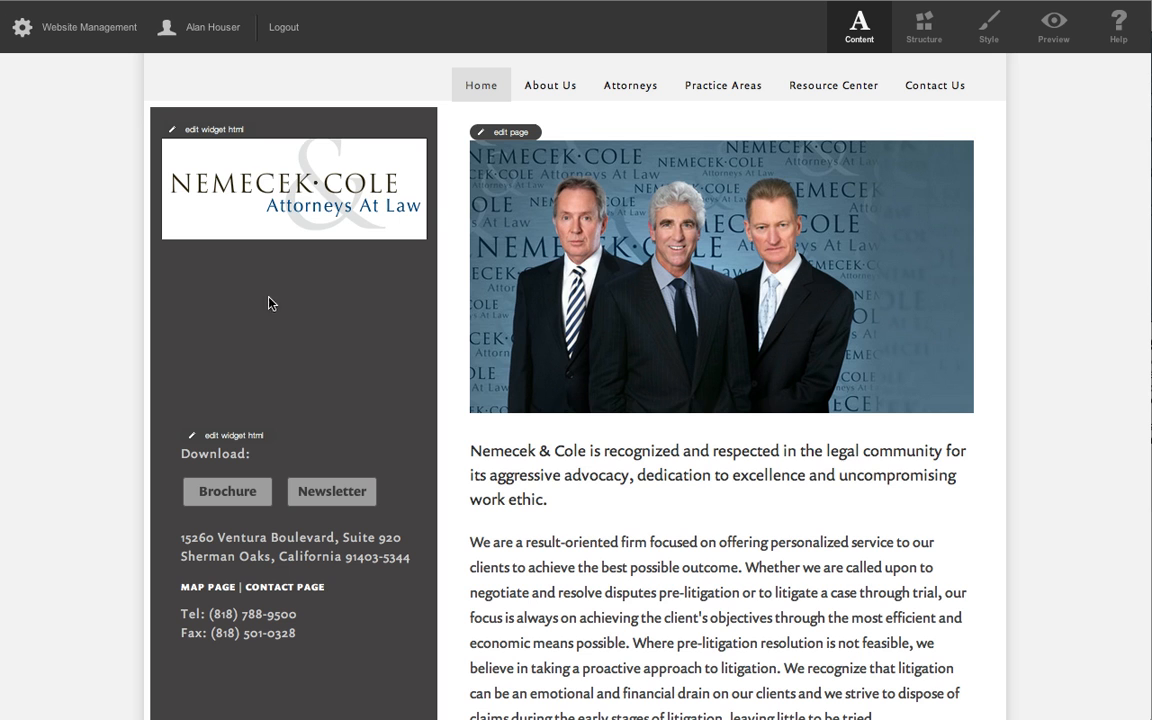
click(222, 131)
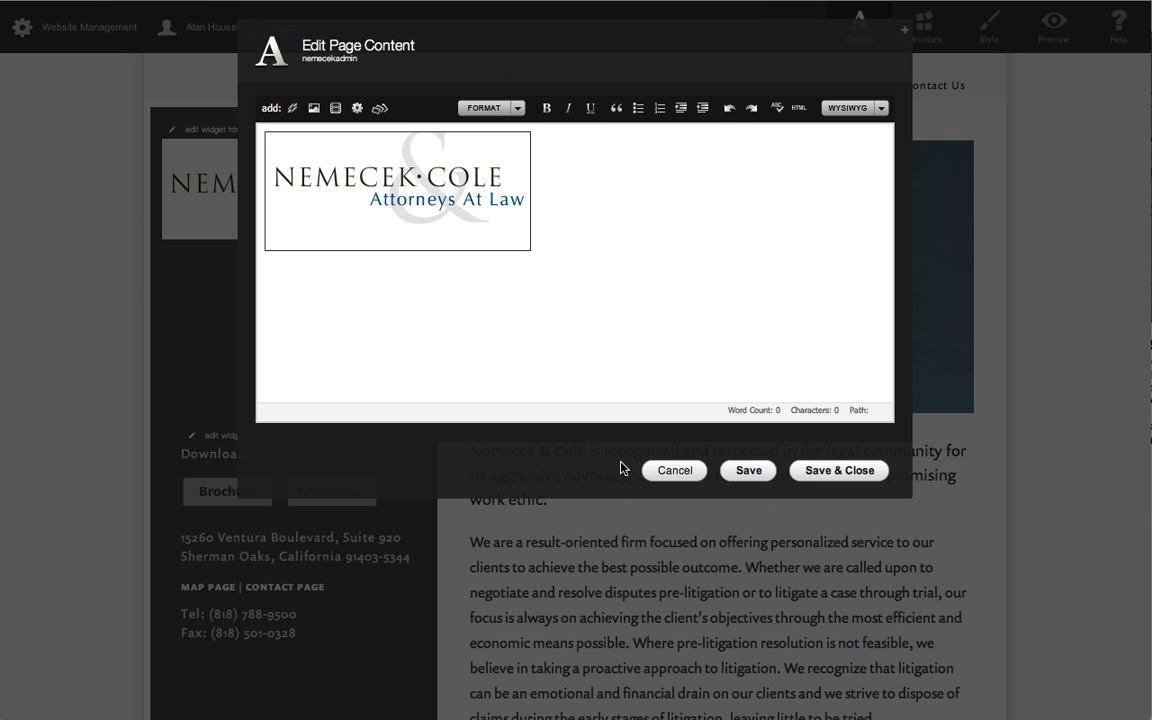
click(673, 472)
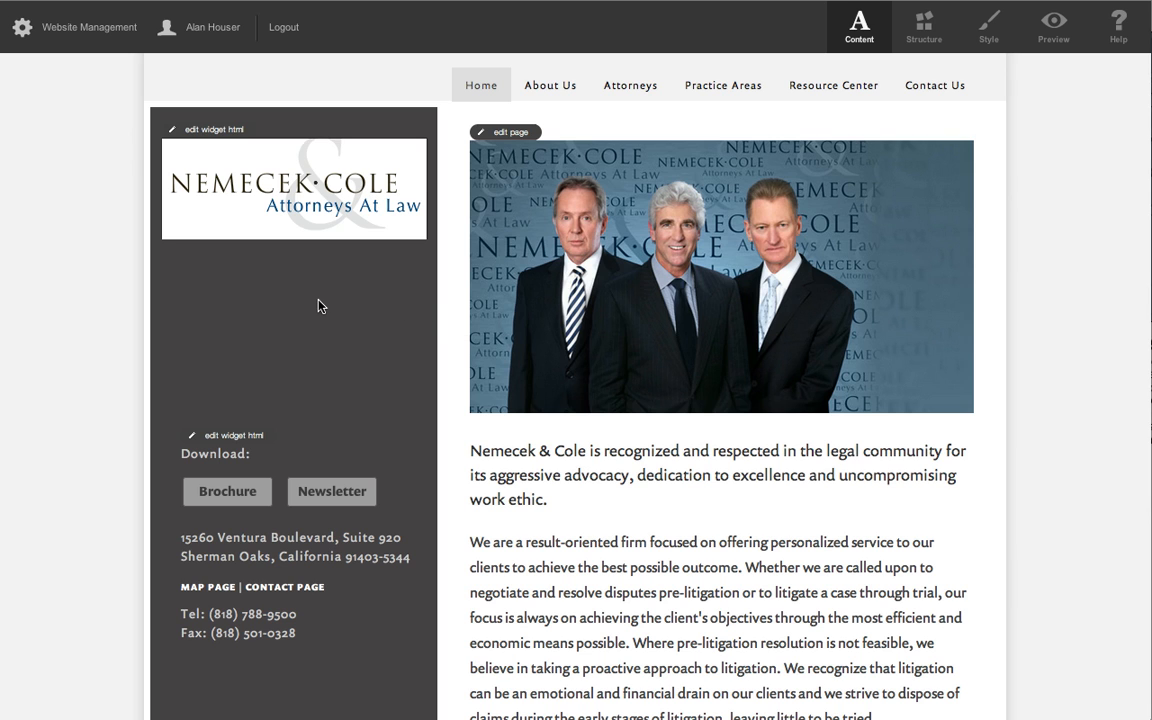
click(229, 133)
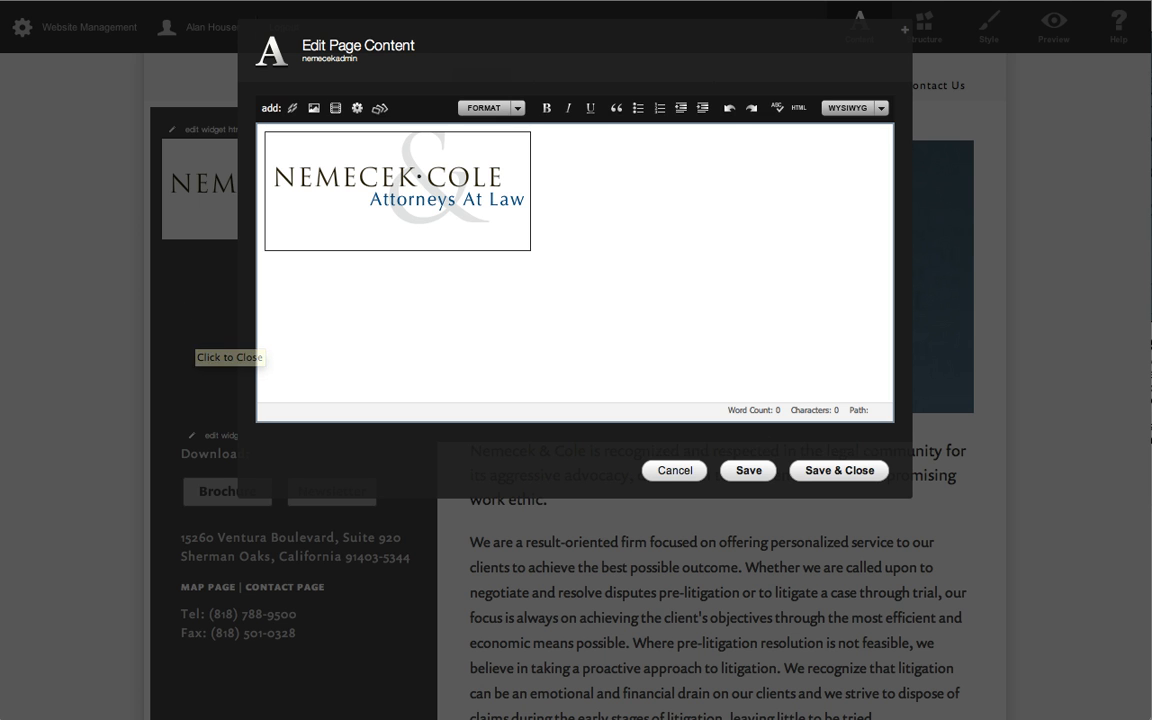
click(674, 471)
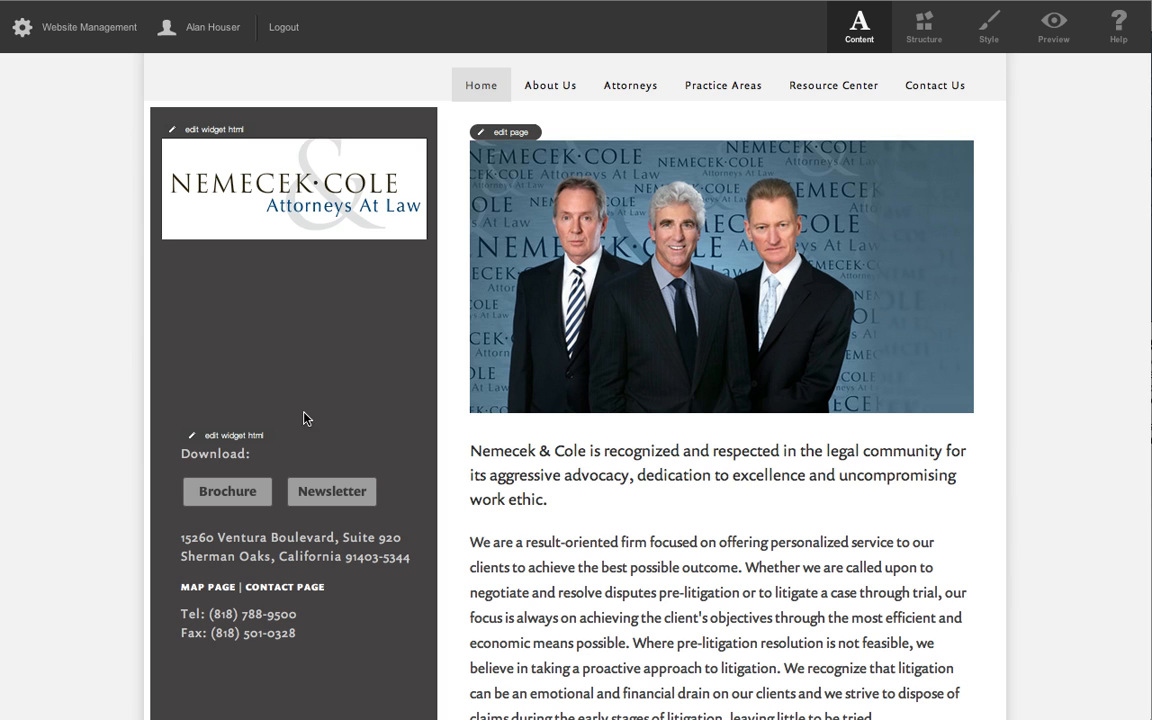
Open the sidebar Download widget for editing, inspect its HTML source, and return to the visual view.
click(228, 435)
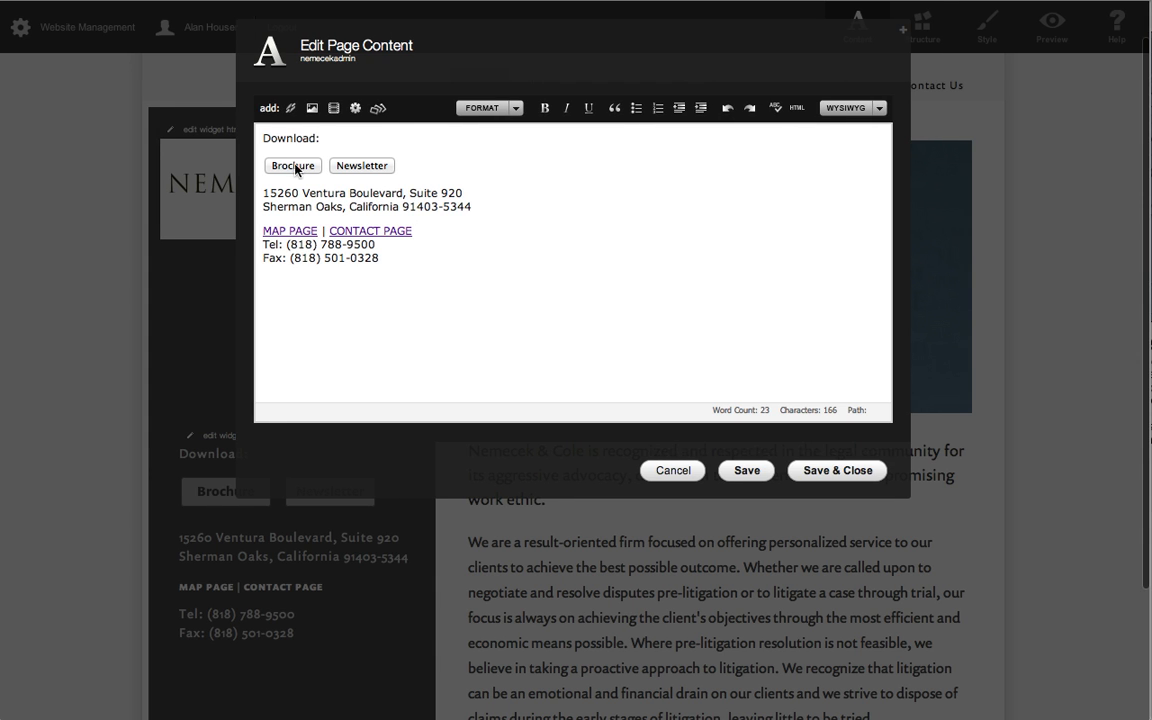
click(796, 110)
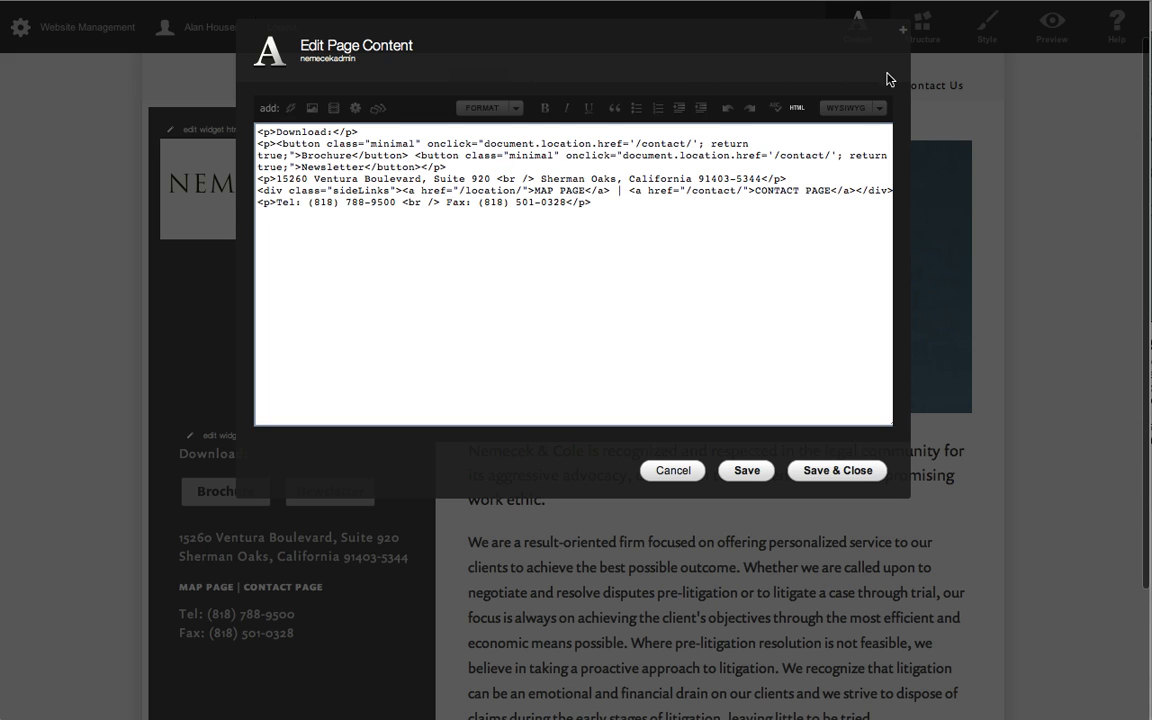
click(797, 108)
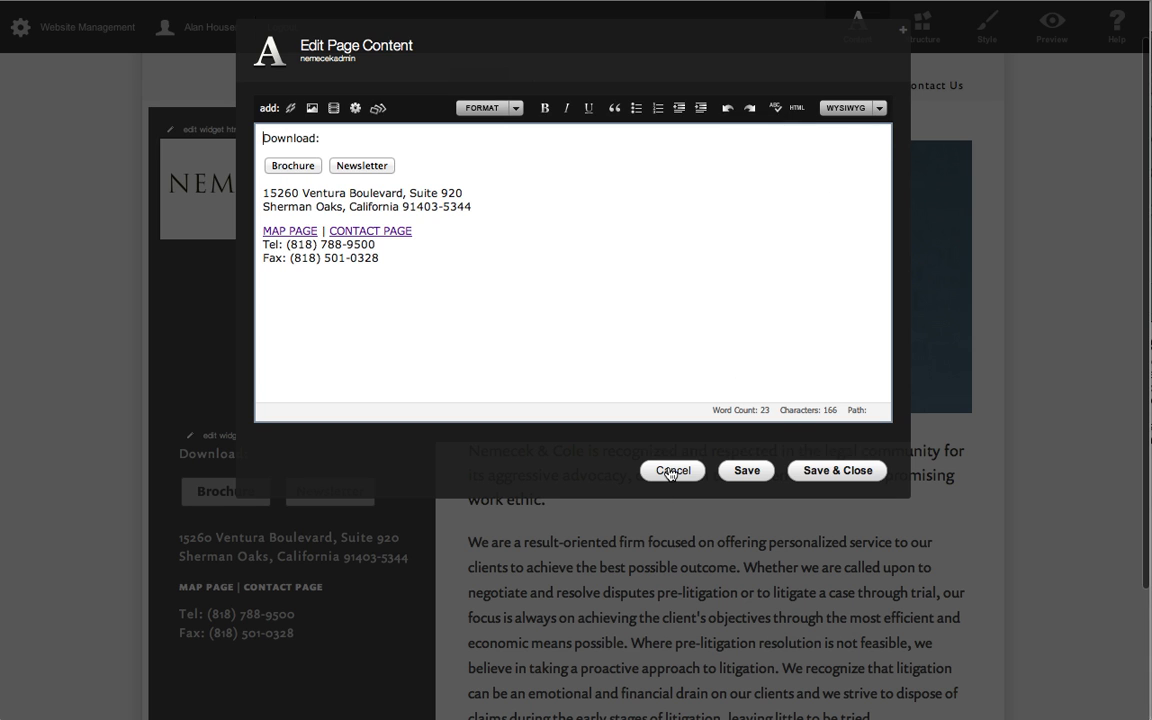
Switch the Download widget's editing mode to Raw HTML, review the markup, and cancel the edit.
click(846, 110)
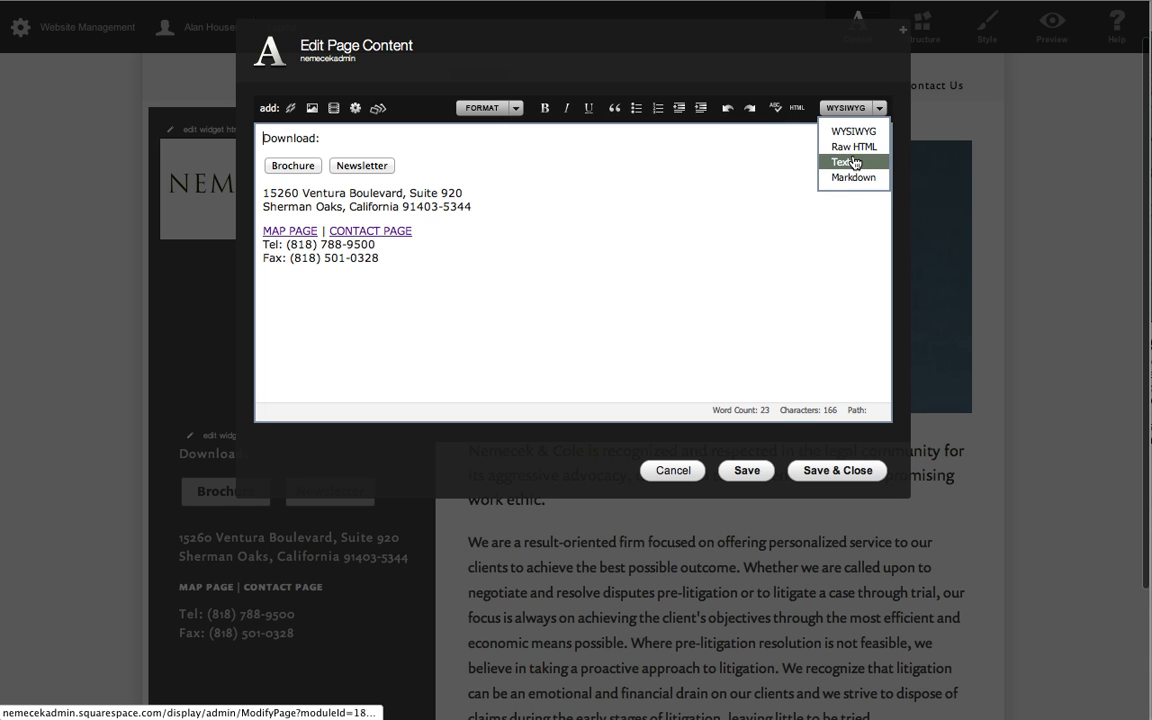
click(855, 153)
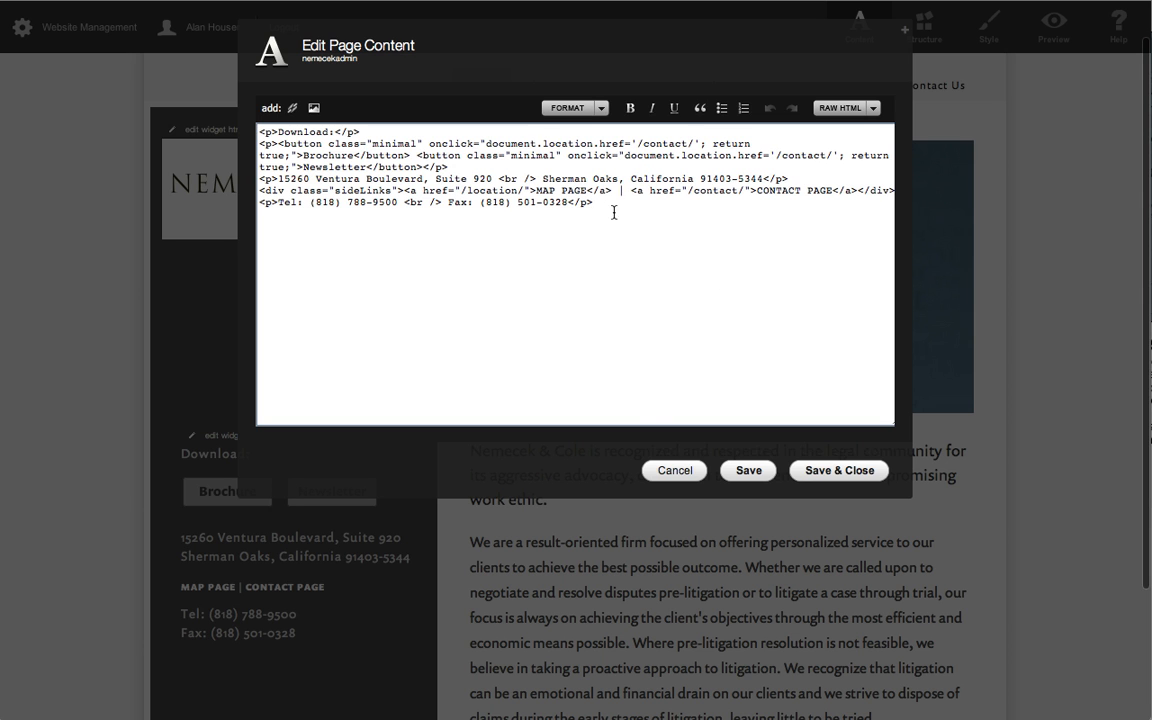
click(674, 470)
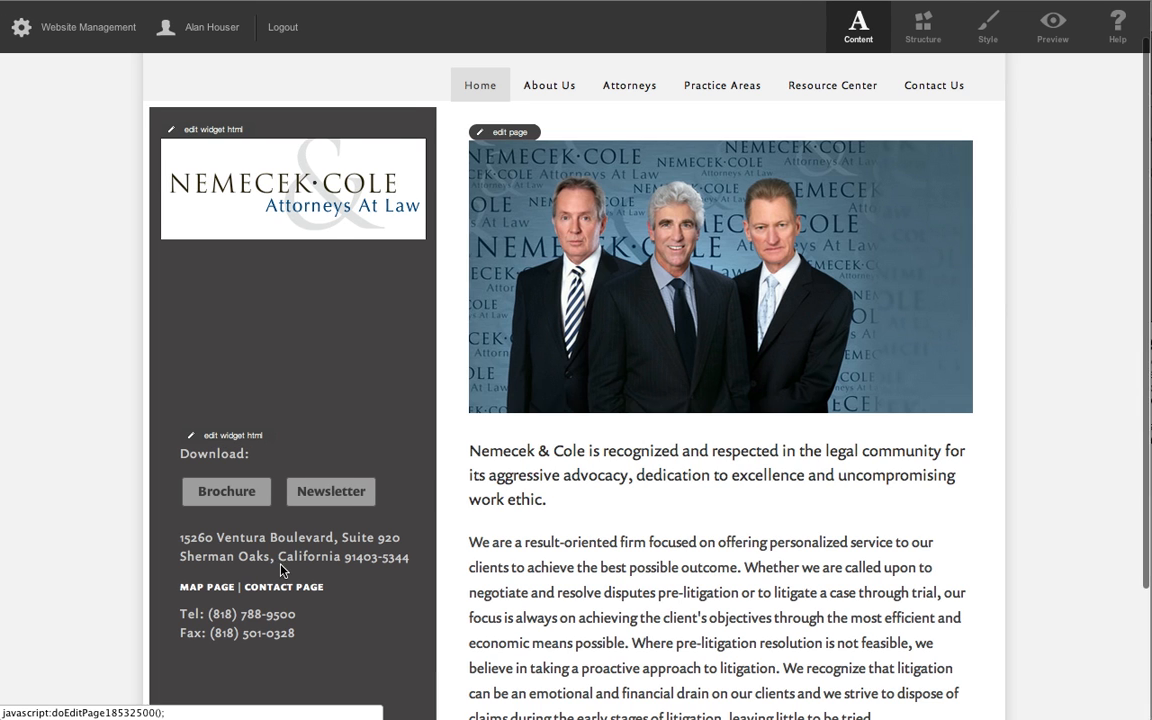
Reopen the Download widget, copy its entire HTML source, and close the editor without saving.
click(243, 437)
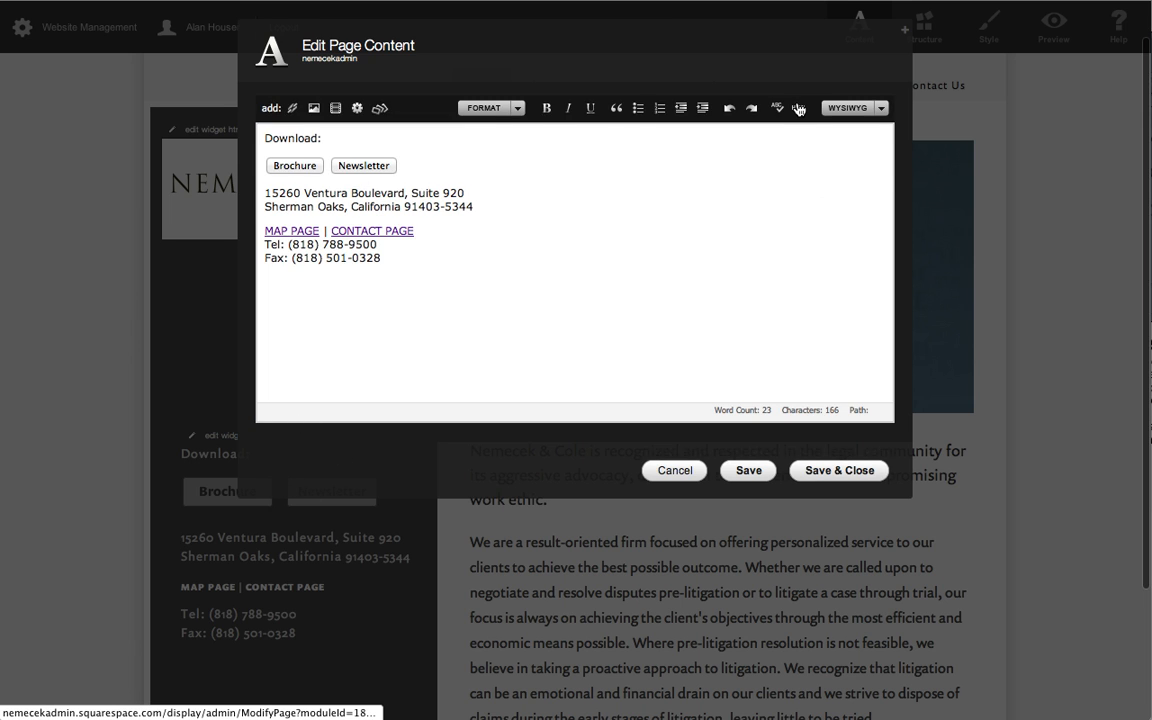
click(798, 107)
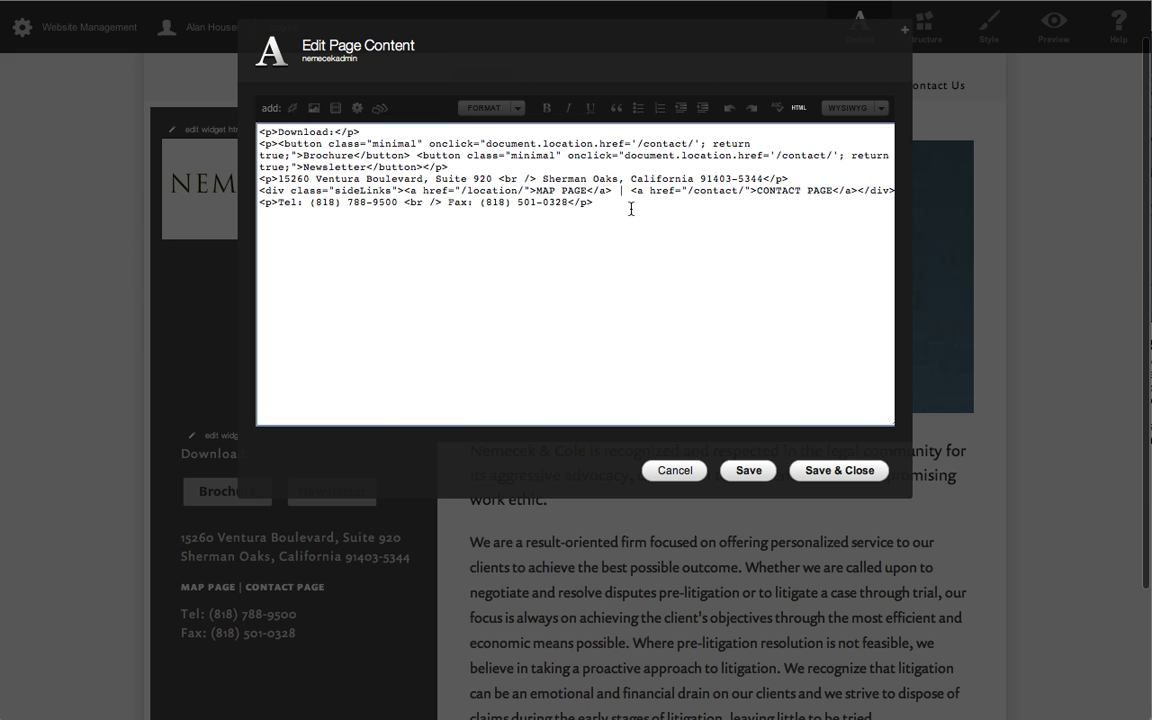
drag(618, 211, 240, 112)
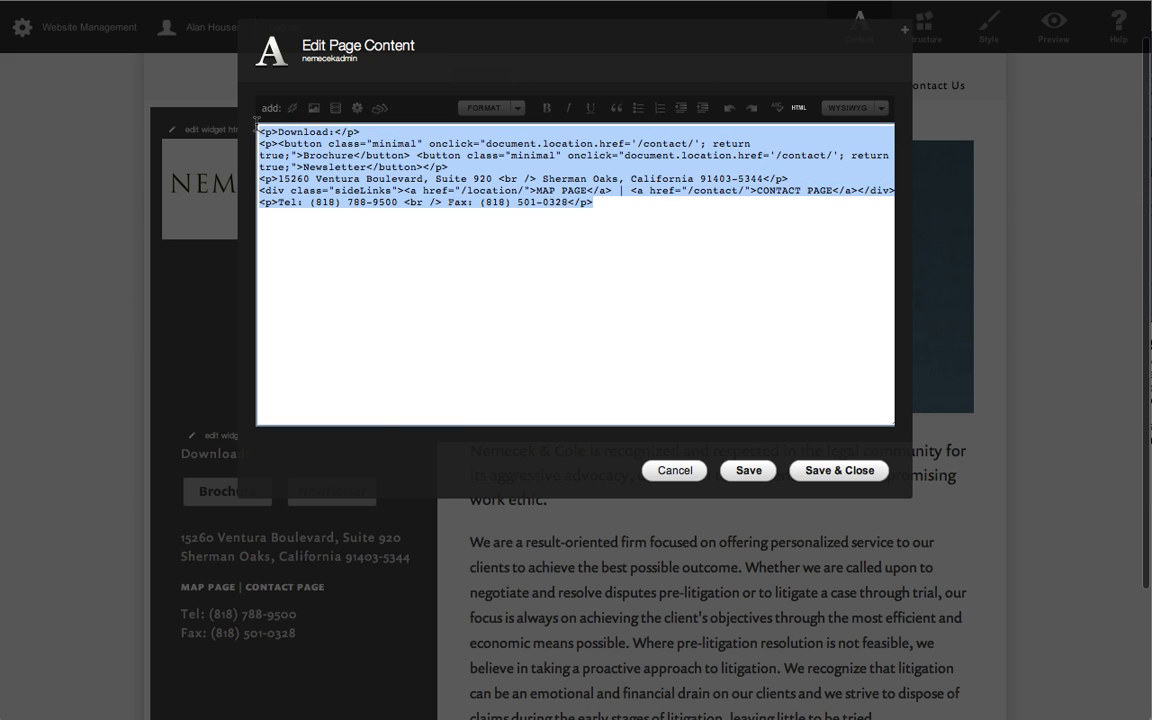
right_click(281, 132)
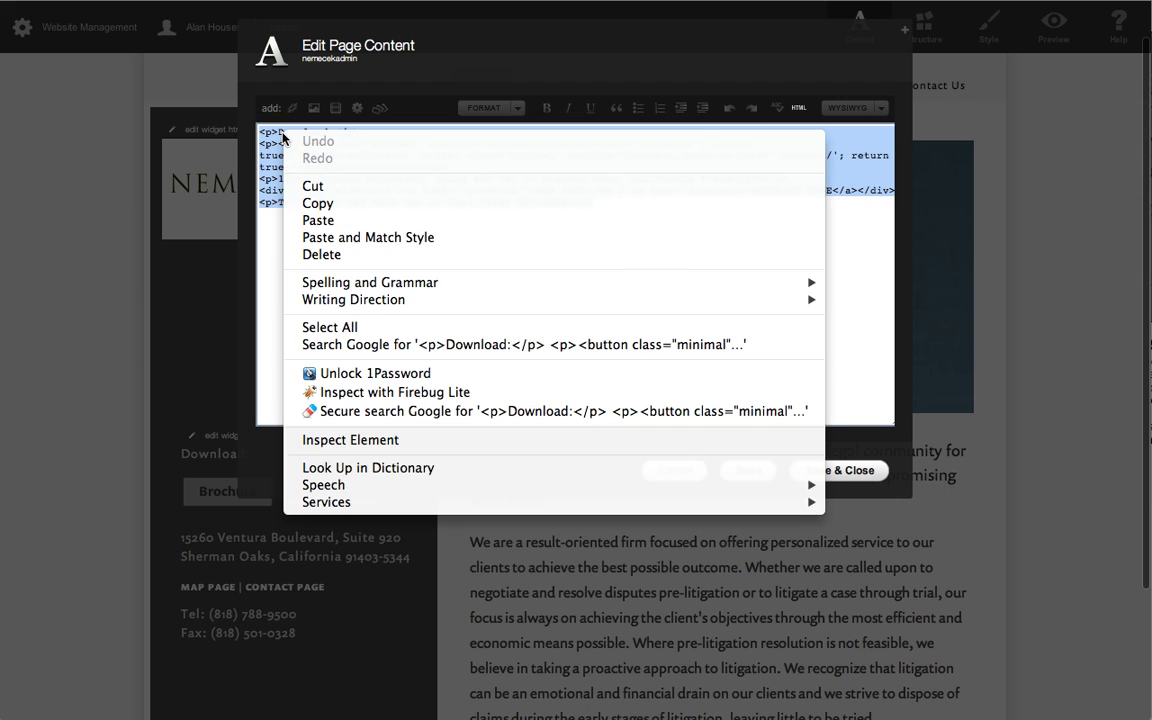
click(337, 213)
click(762, 322)
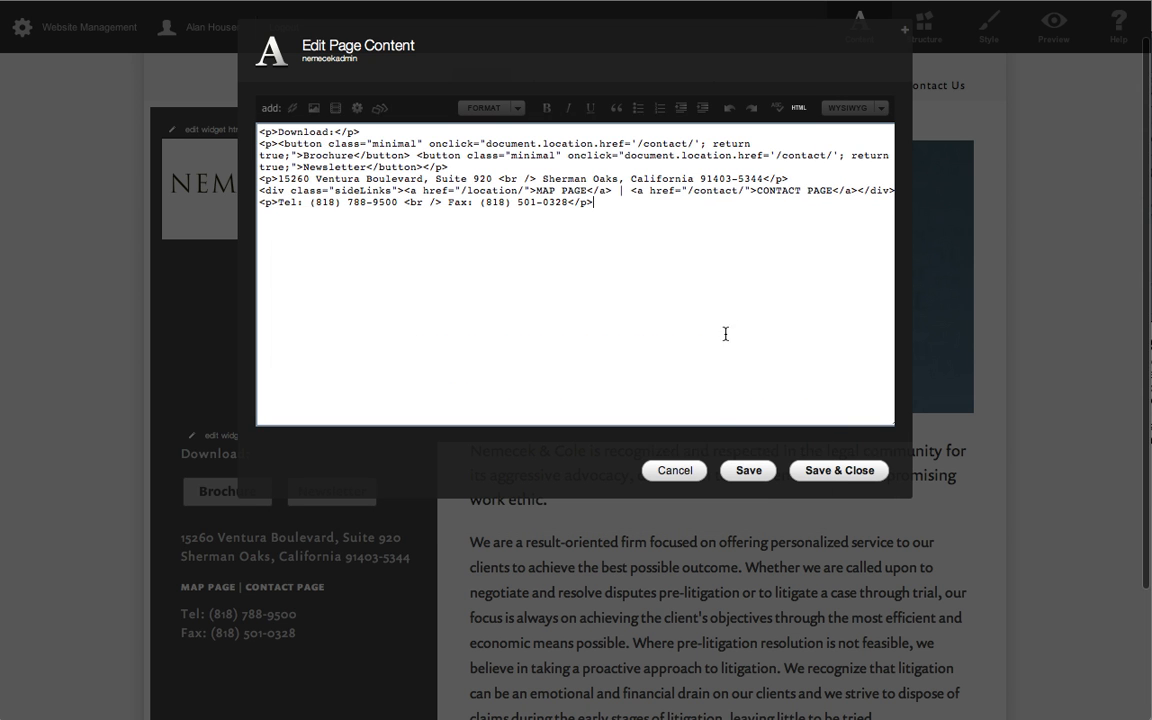
click(673, 469)
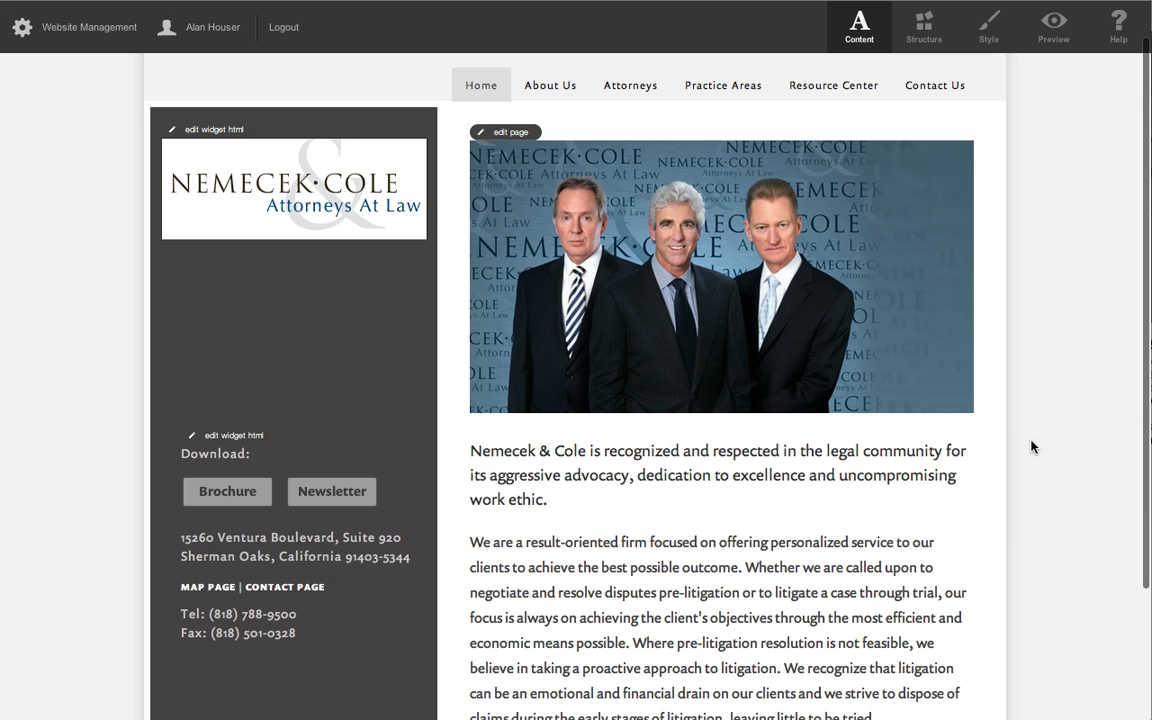
Open the home page's content in the enlarged editor, remove the trailing &nbsp; from its HTML source, and save and close.
click(519, 135)
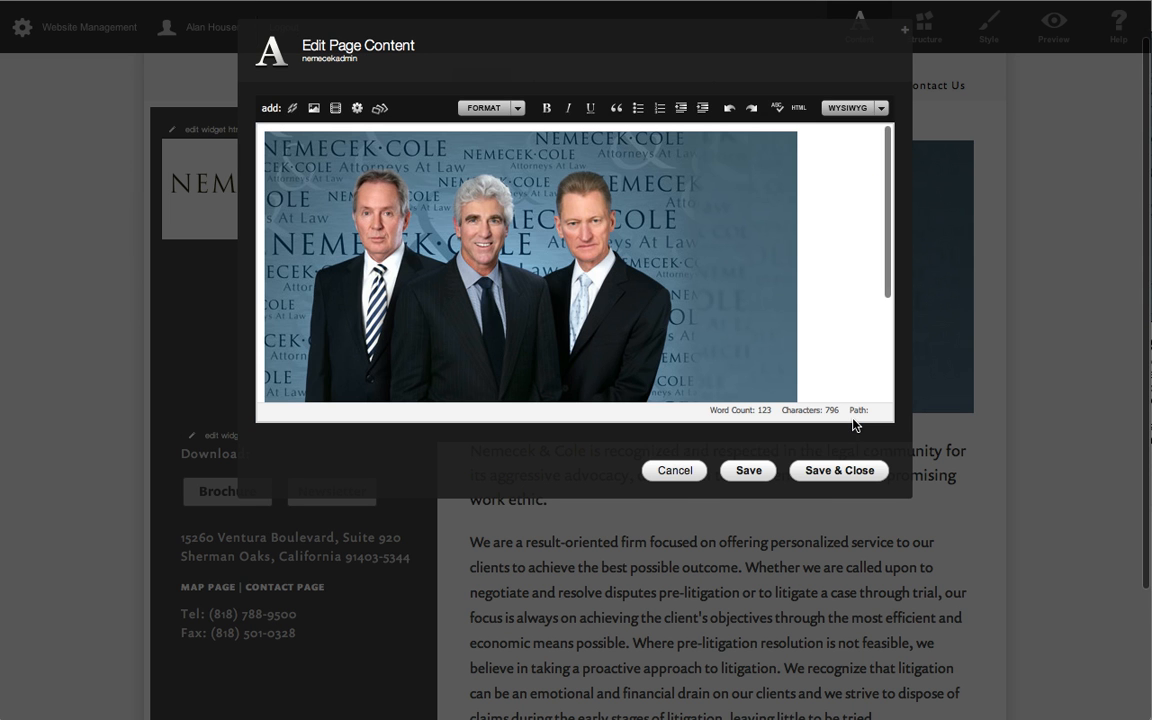
click(906, 37)
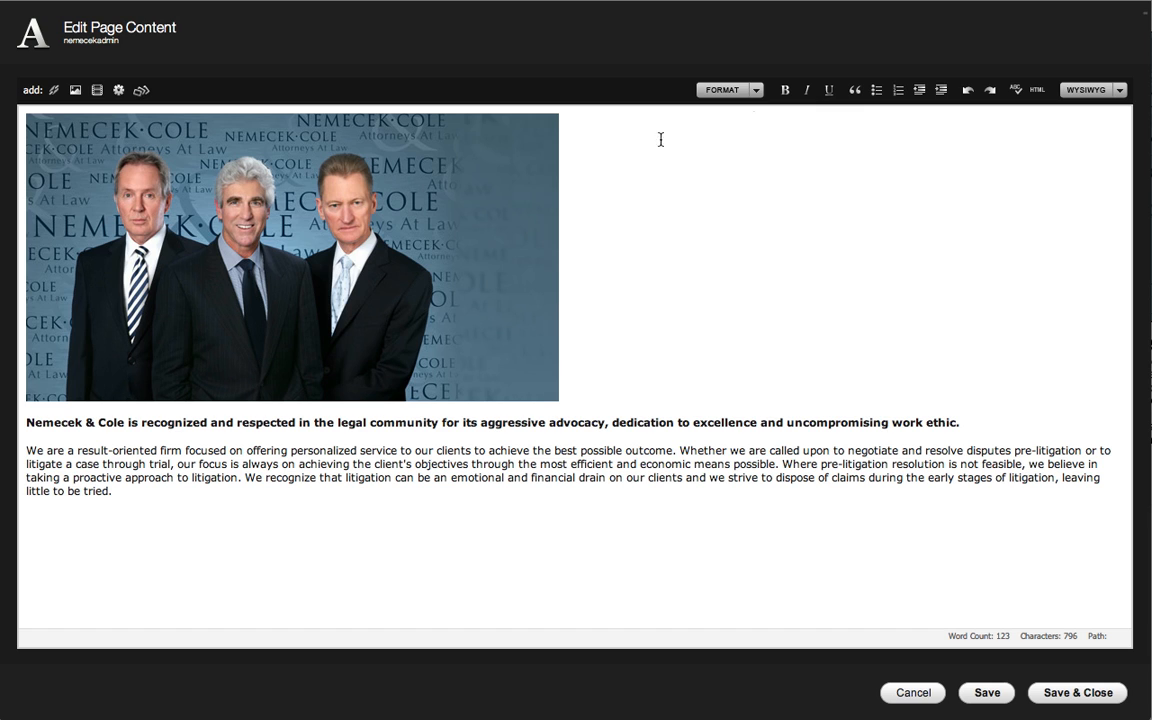
click(1038, 91)
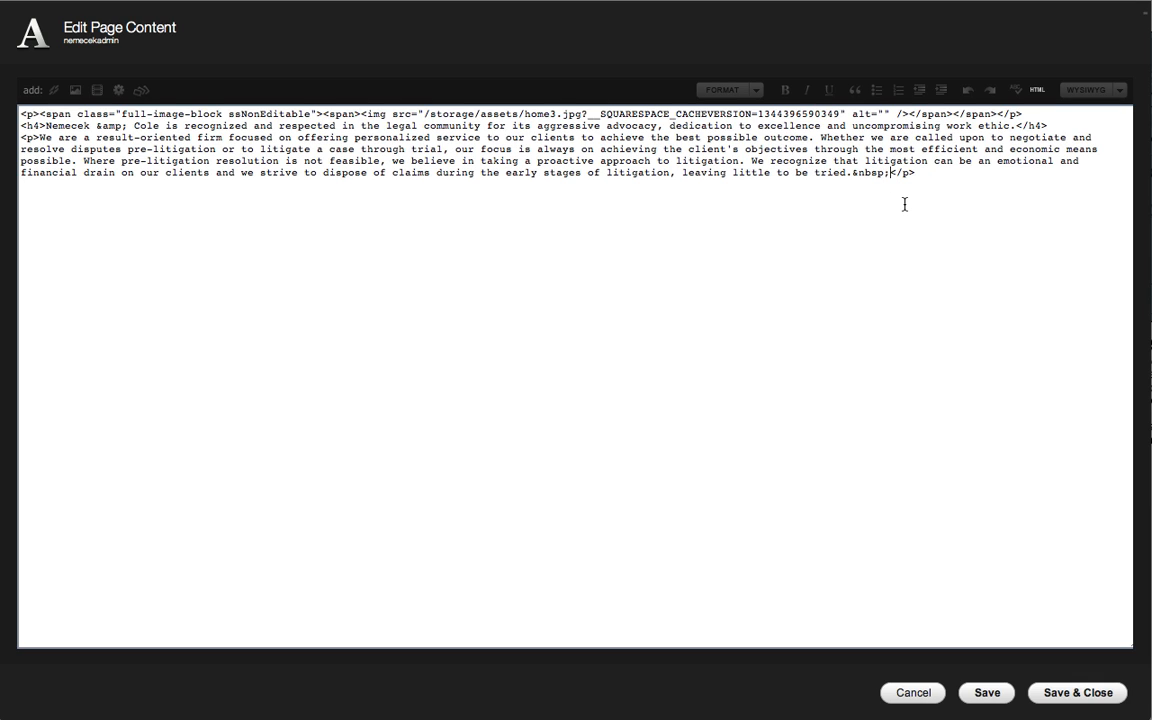
key(BackSpace)
key(BackSpace)
key(BackSpace)
key(BackSpace)
key(BackSpace)
key(BackSpace)
click(1090, 693)
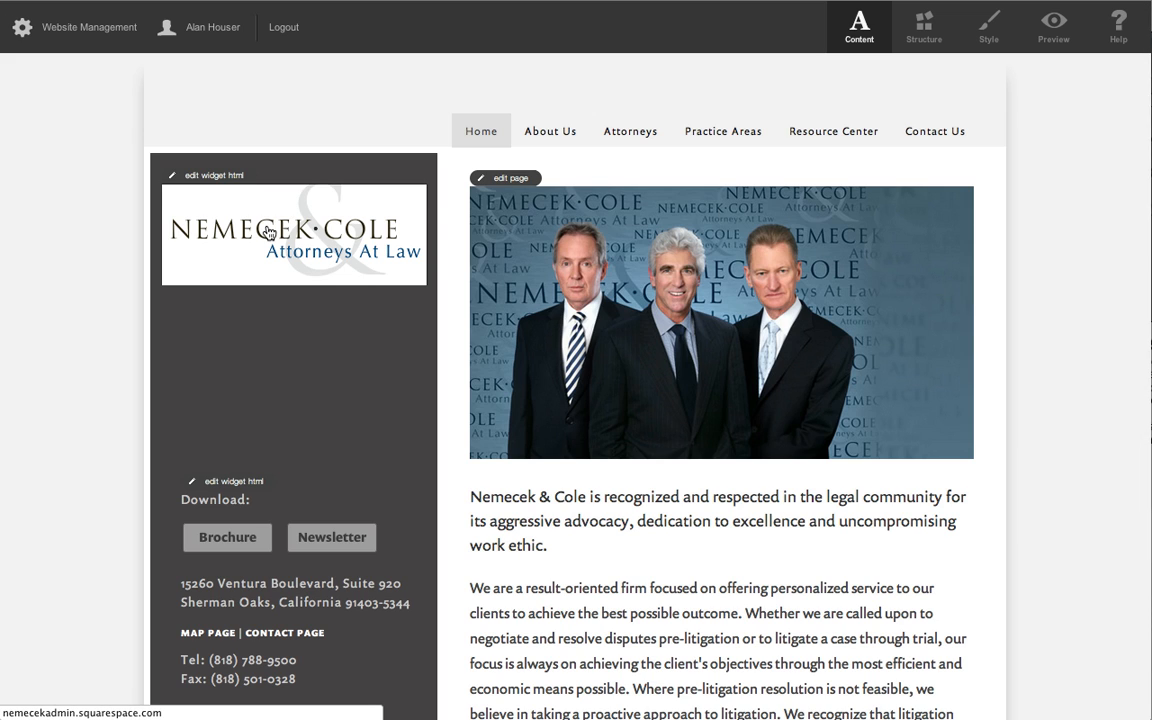
Open The Firm page from the site's About Us navigation.
mouse_move(523, 114)
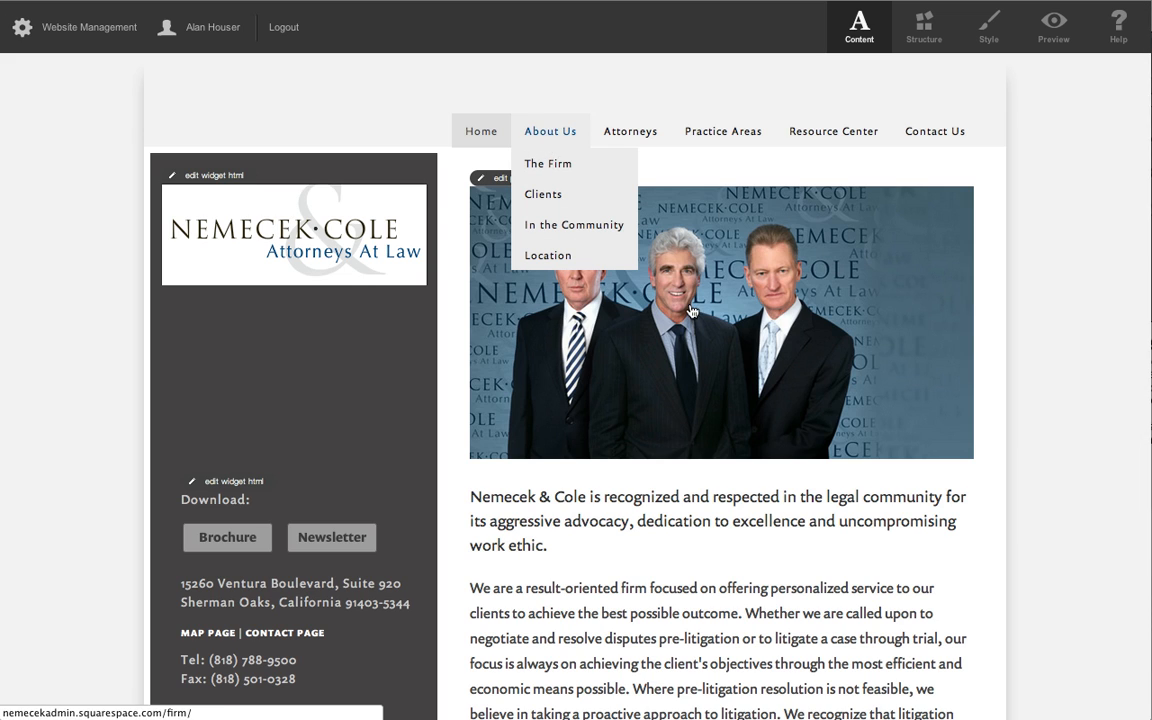
scroll(809, 427, down, 5)
scroll(900, 476, up, 5)
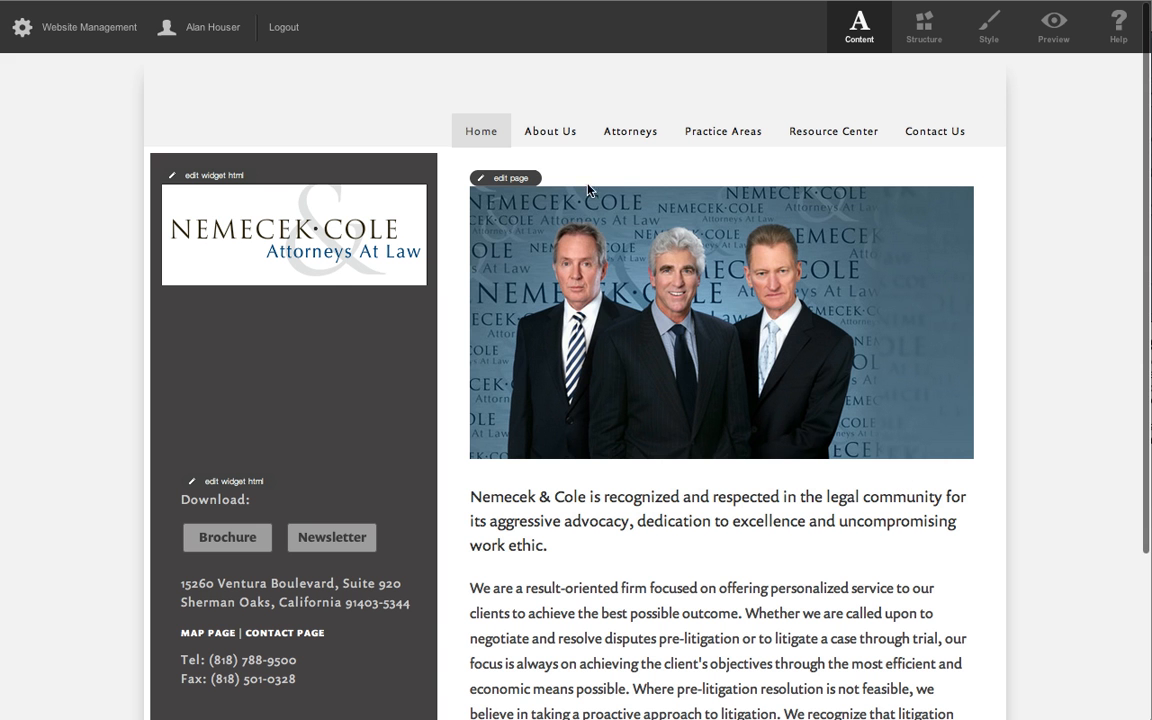
mouse_move(550, 135)
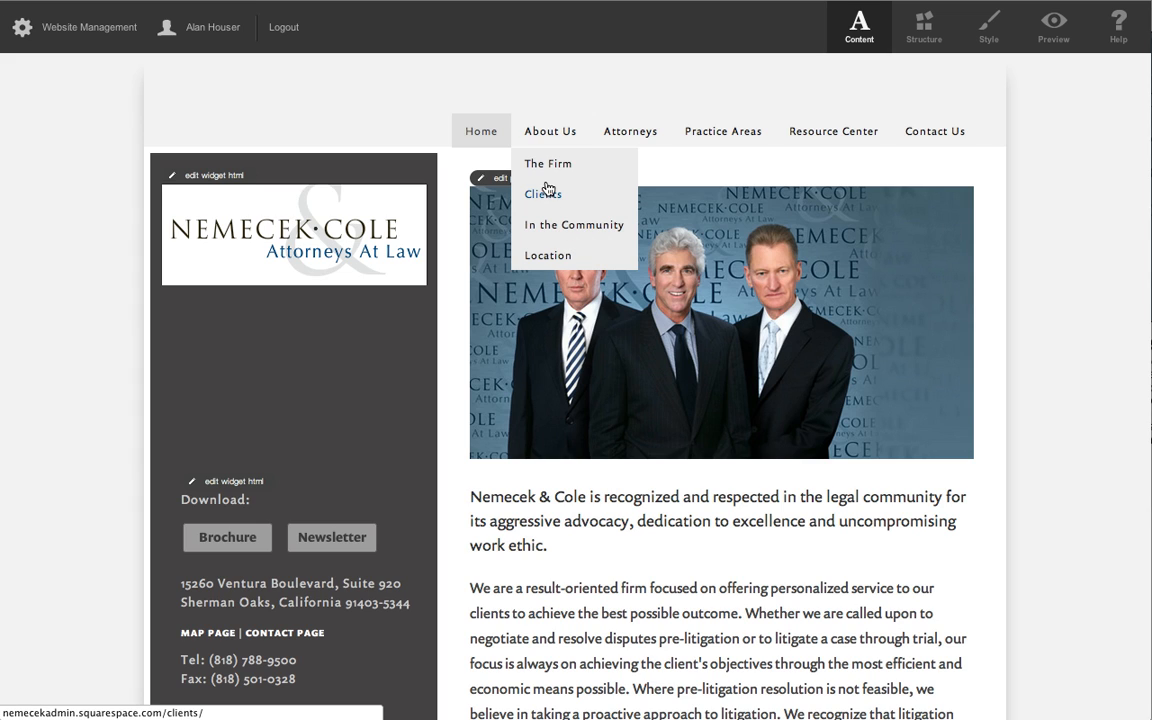
click(550, 167)
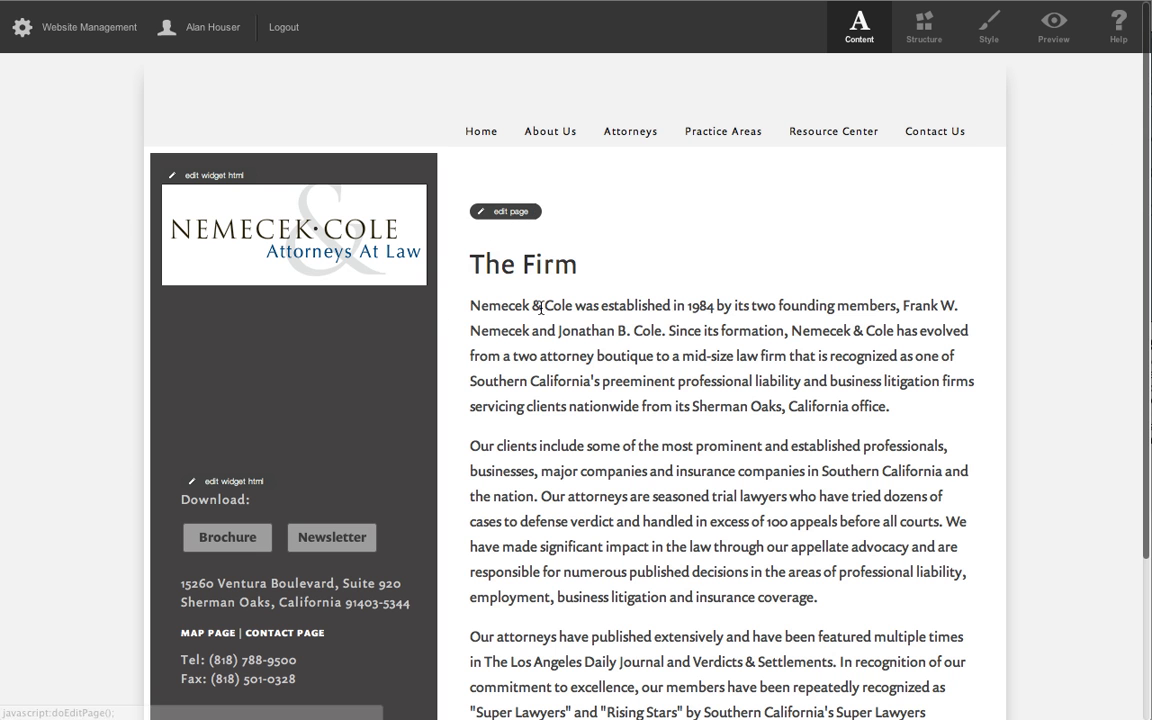
Preview The Firm page without the editing controls, look over its text, and return to content editing mode.
click(1079, 33)
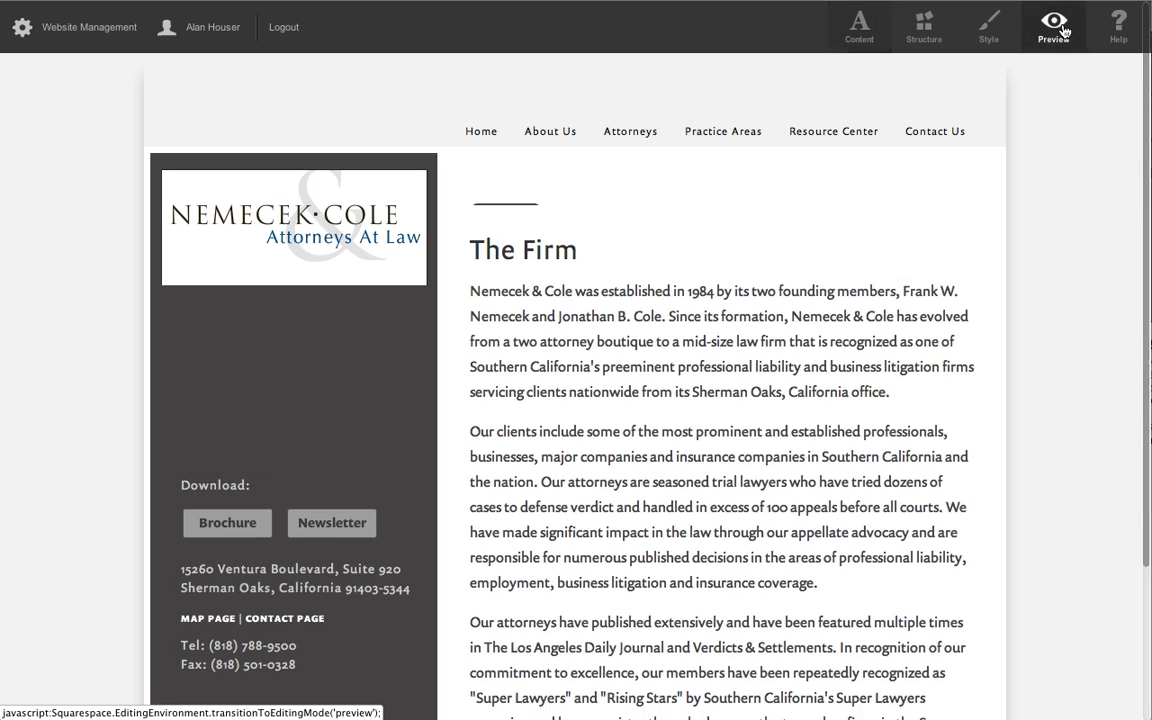
click(860, 33)
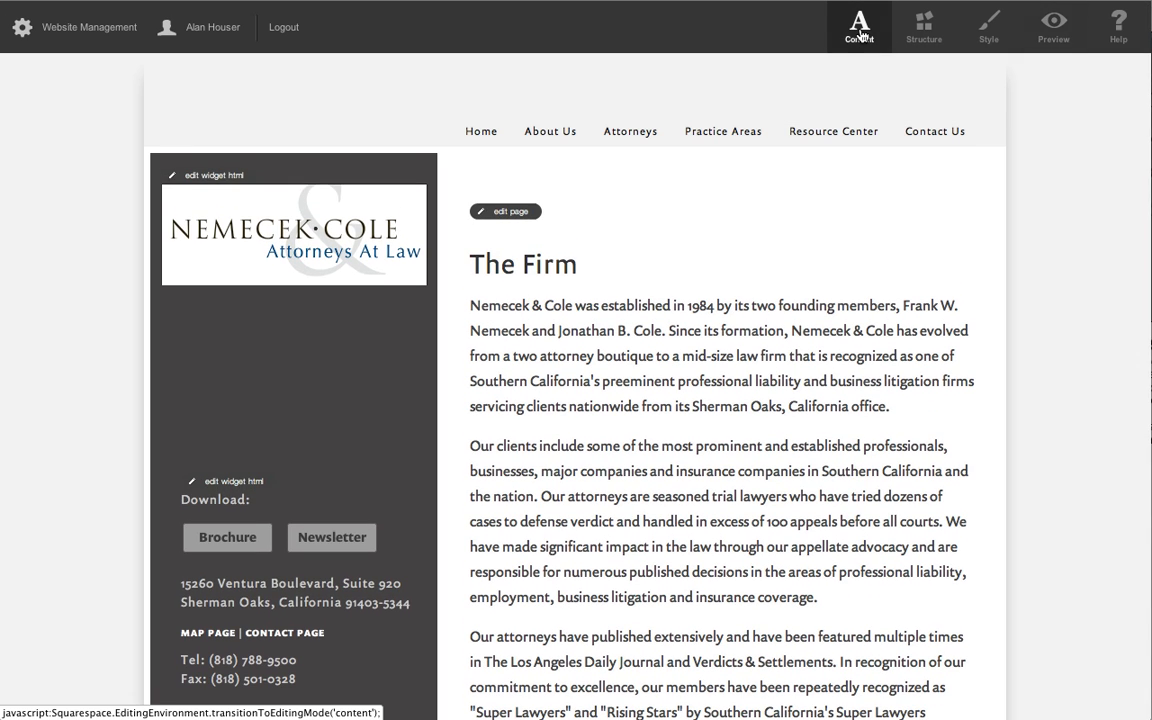
click(1072, 28)
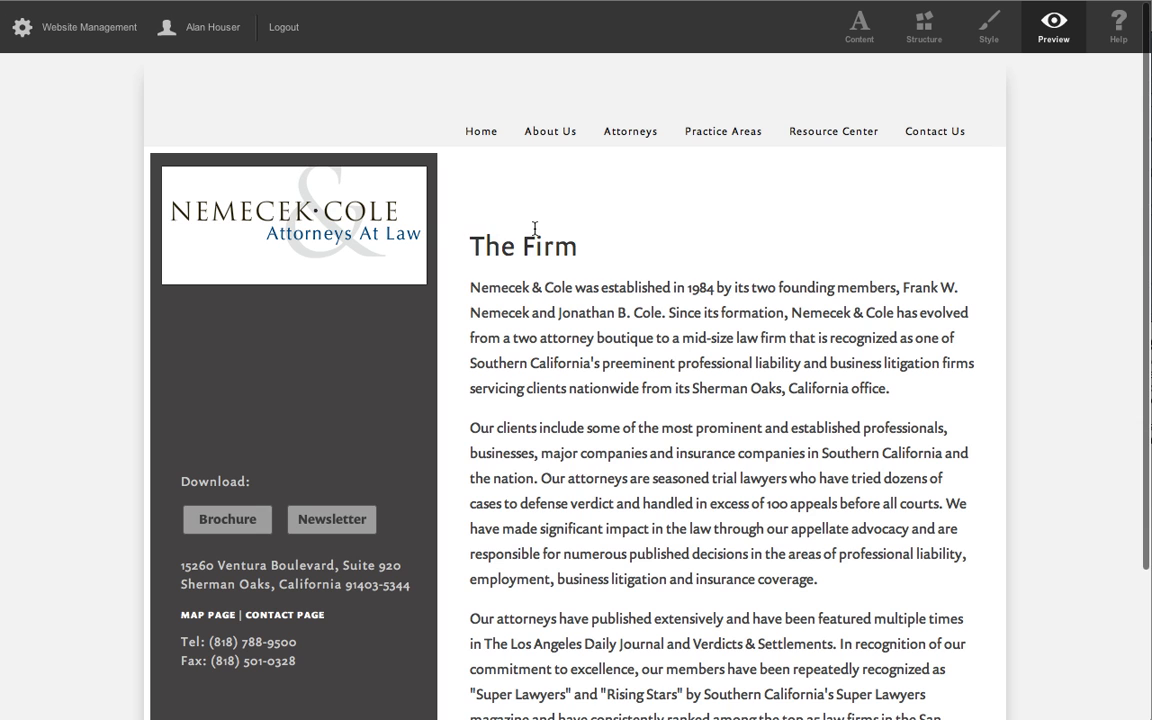
scroll(578, 325, down, 1)
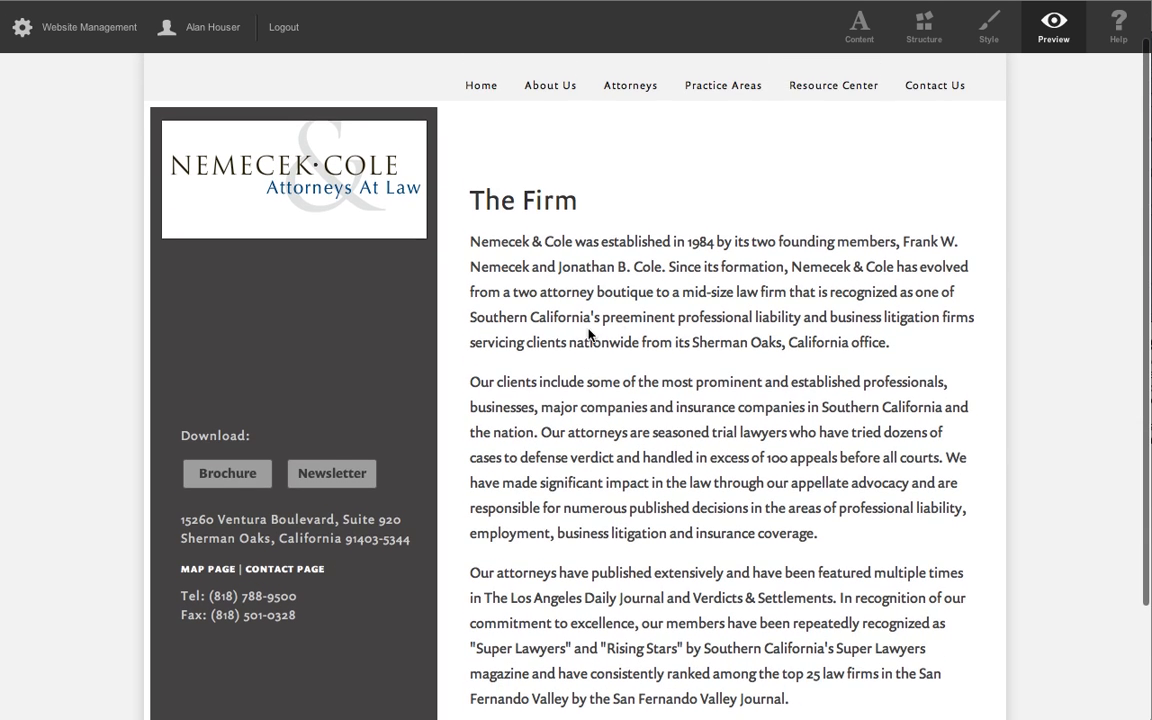
click(869, 42)
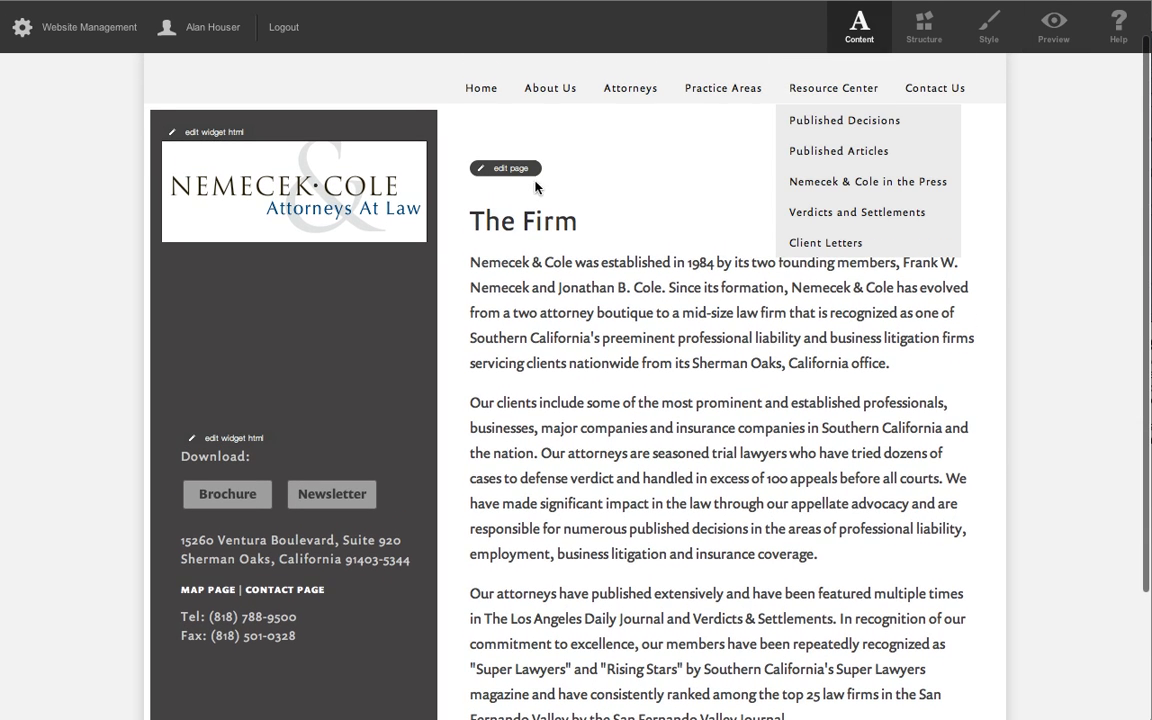
Open The Firm page's content for editing, paste the "Morbi leo risus" placeholder paragraph below the first paragraph, and delete it again.
click(516, 174)
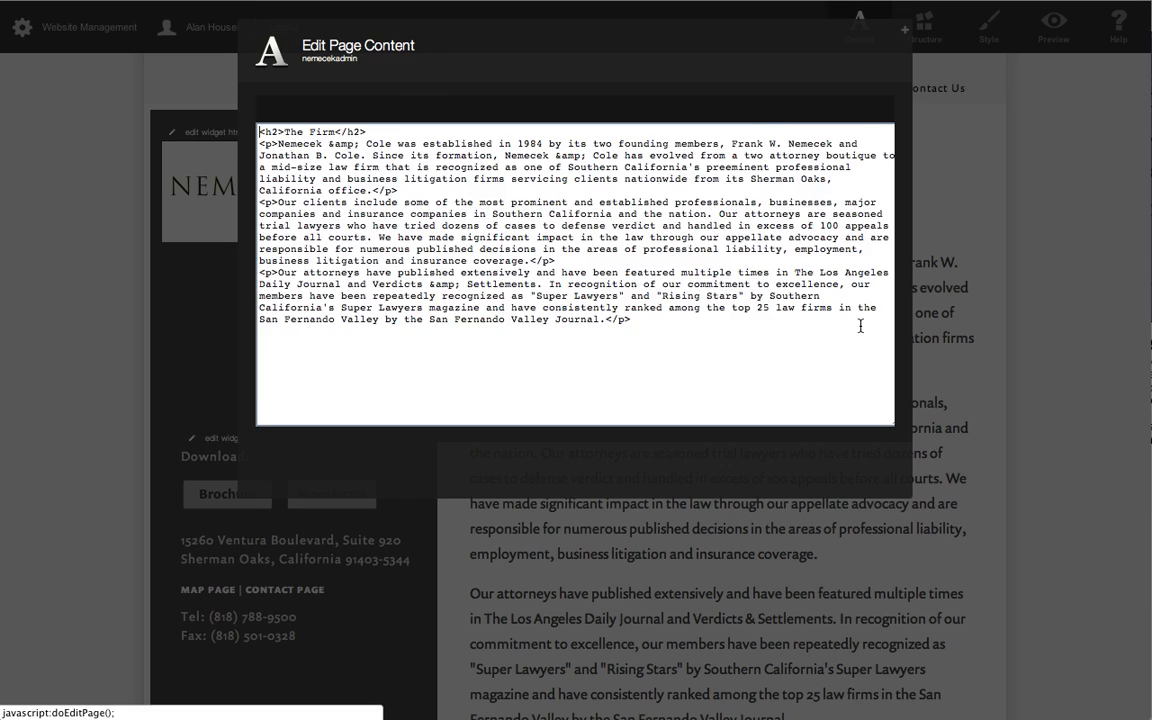
click(599, 212)
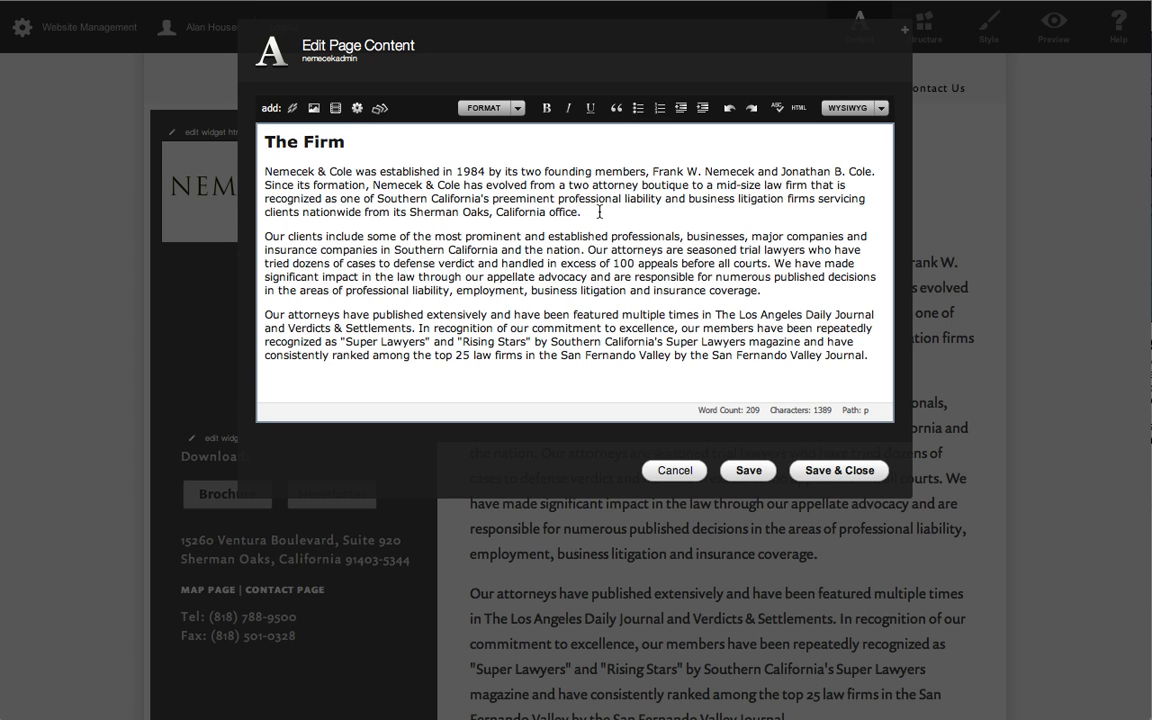
key(Return)
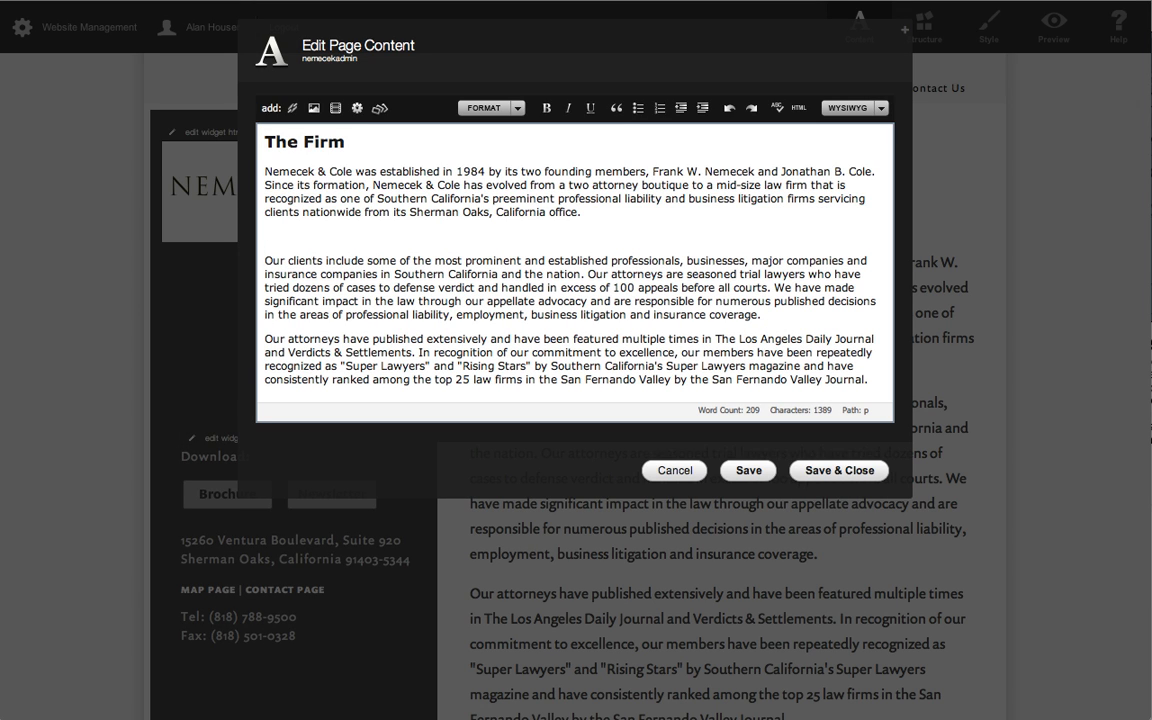
click(1060, 1)
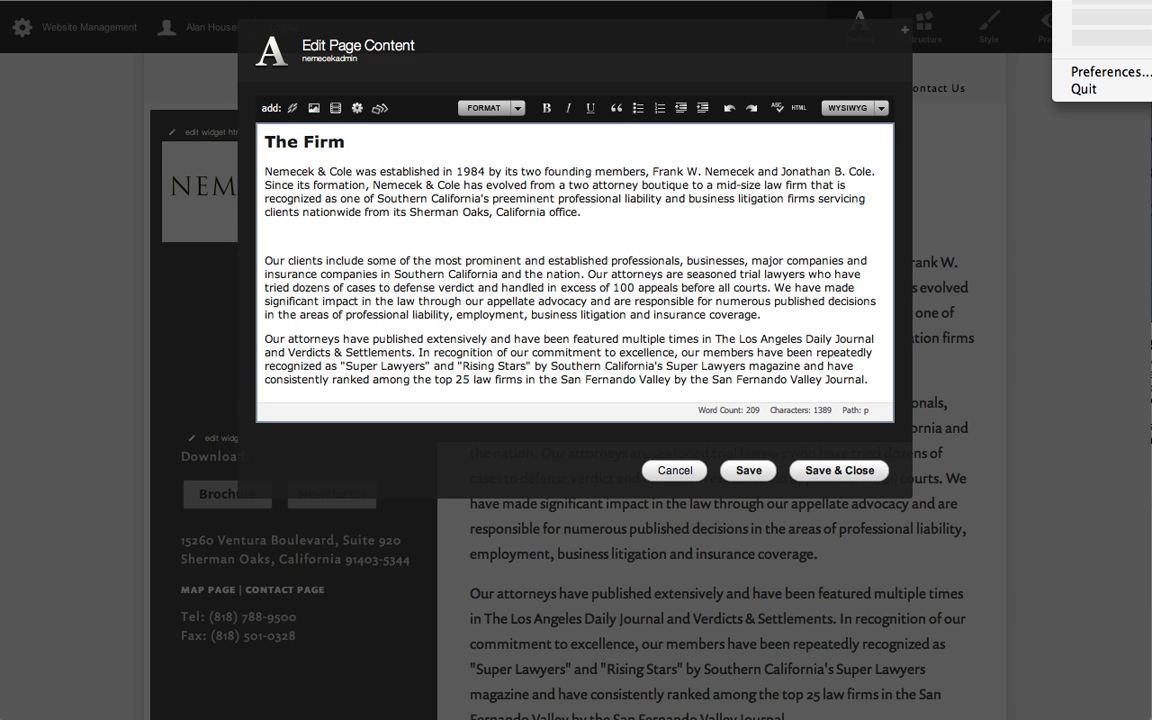
click(1060, 1)
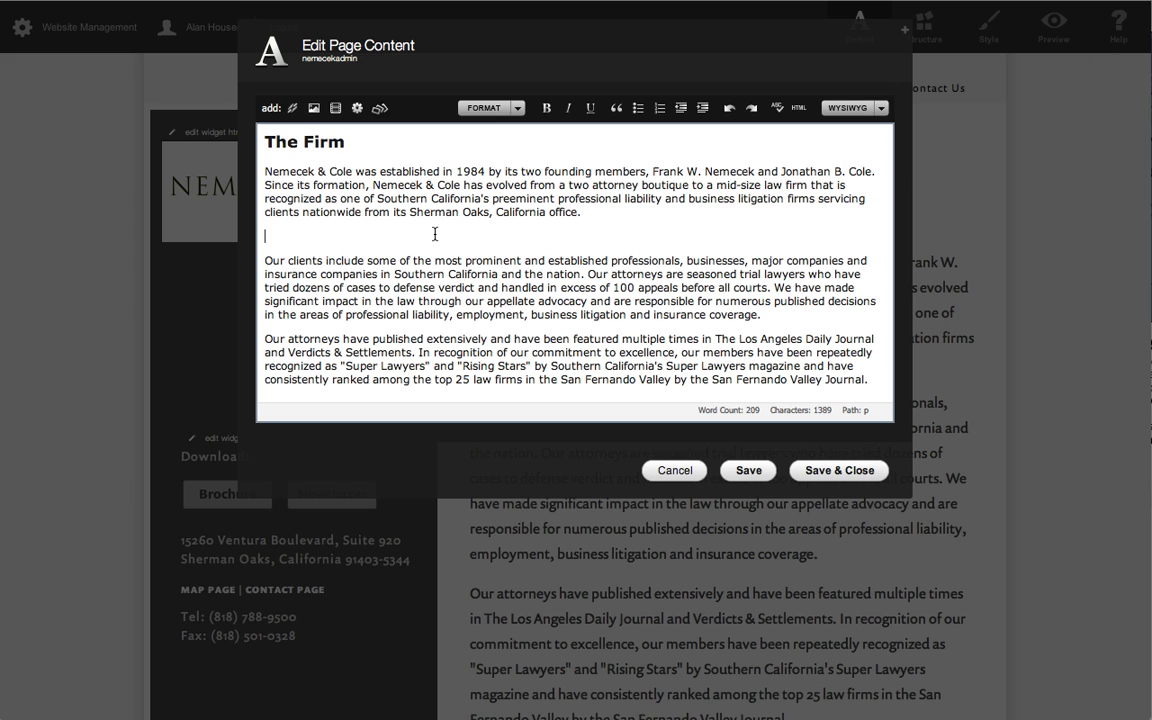
text(Morbi leo risus, porta ac consectetur ac, vestibulum at eros. Nullam id dolor id nibh ultricies vehicula ut id elit. Maecenas sed diam eget risus varius blandit sit amet non magna. Donec sed odio dui. Maecenas faucibus mollis interdum. Integer posuere erat a ante venenatis dapibus posuere velit aliquet.)
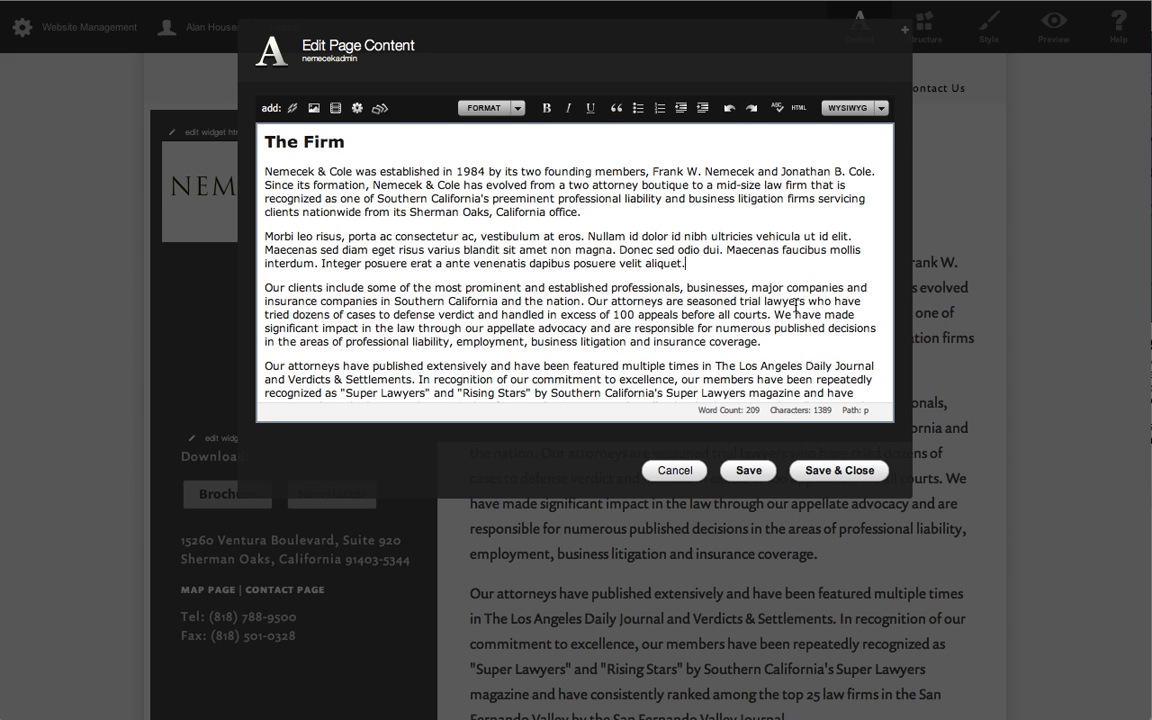
triple_click(656, 257)
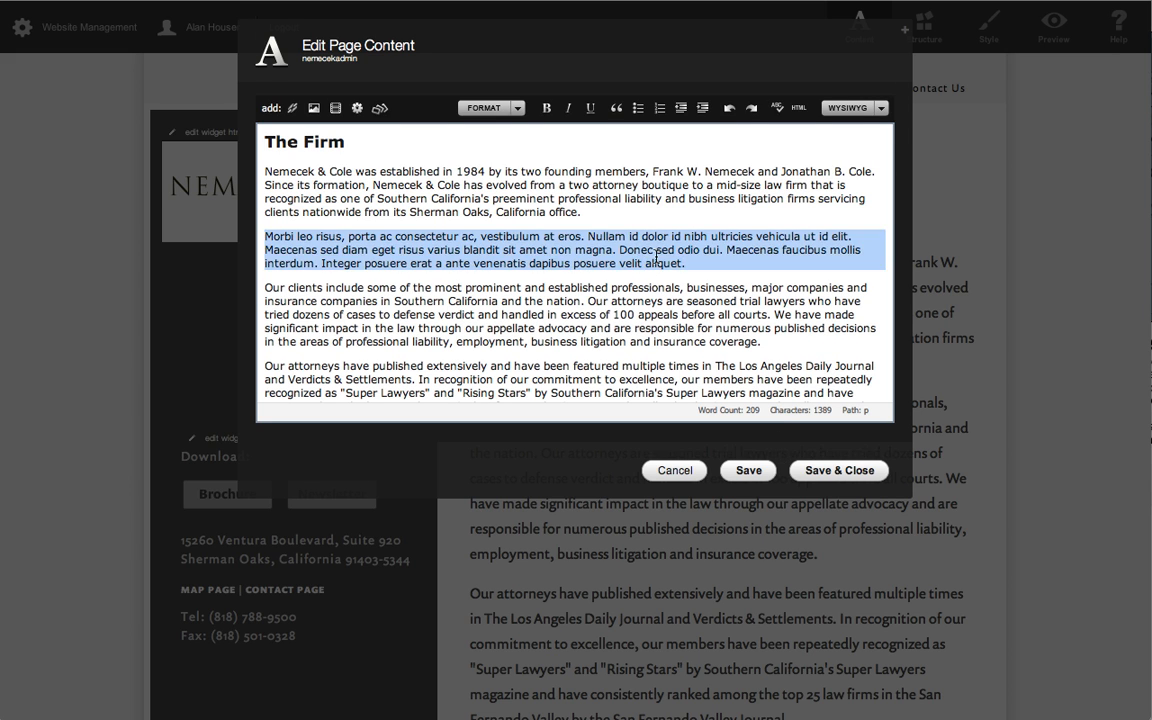
key(BackSpace)
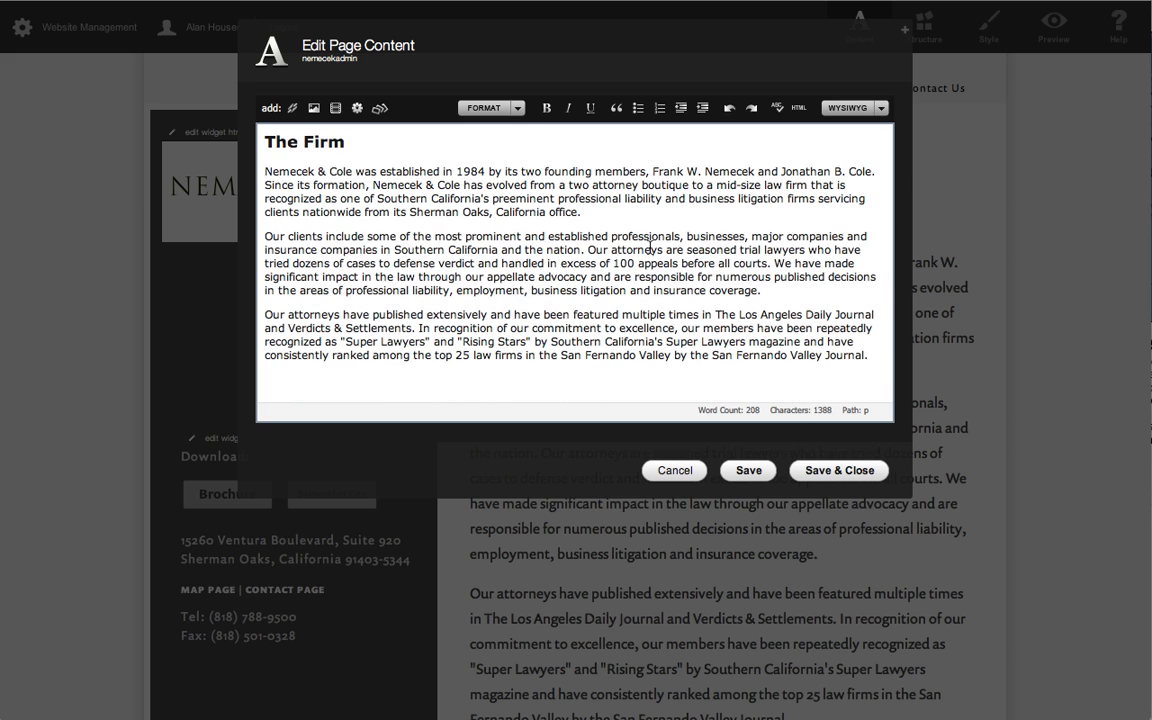
Start inserting a video on a new line below the first paragraph, view the HTML code dialog, and cancel it.
click(620, 212)
key(Return)
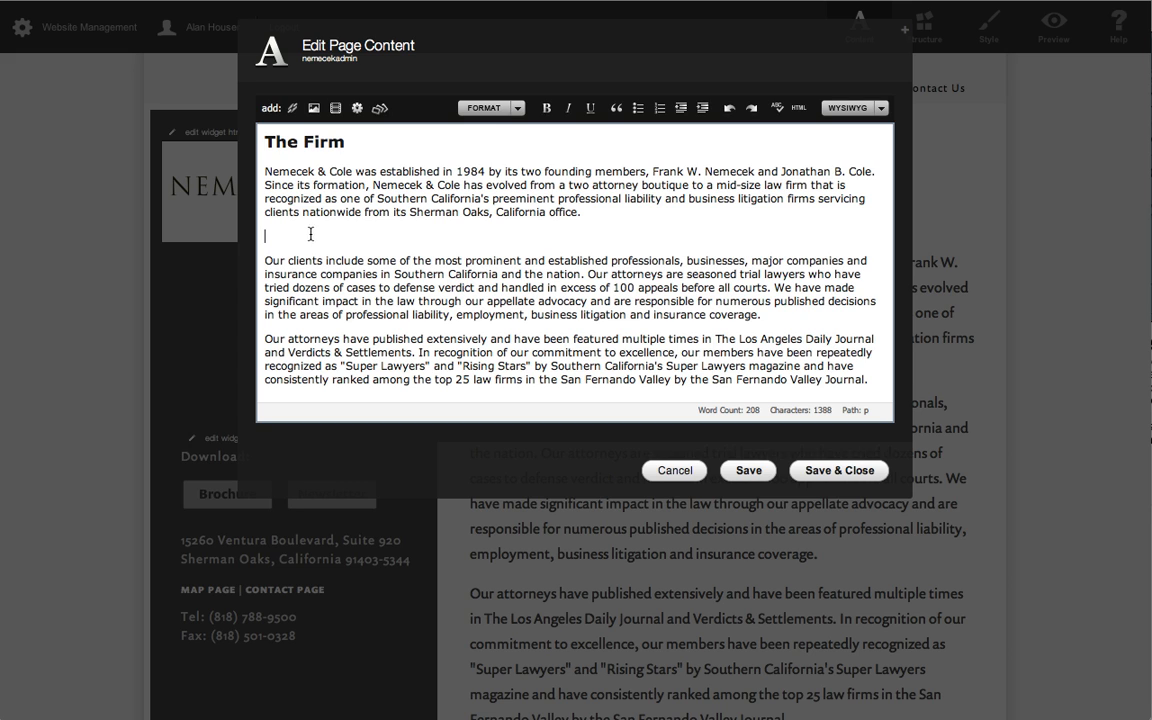
click(336, 109)
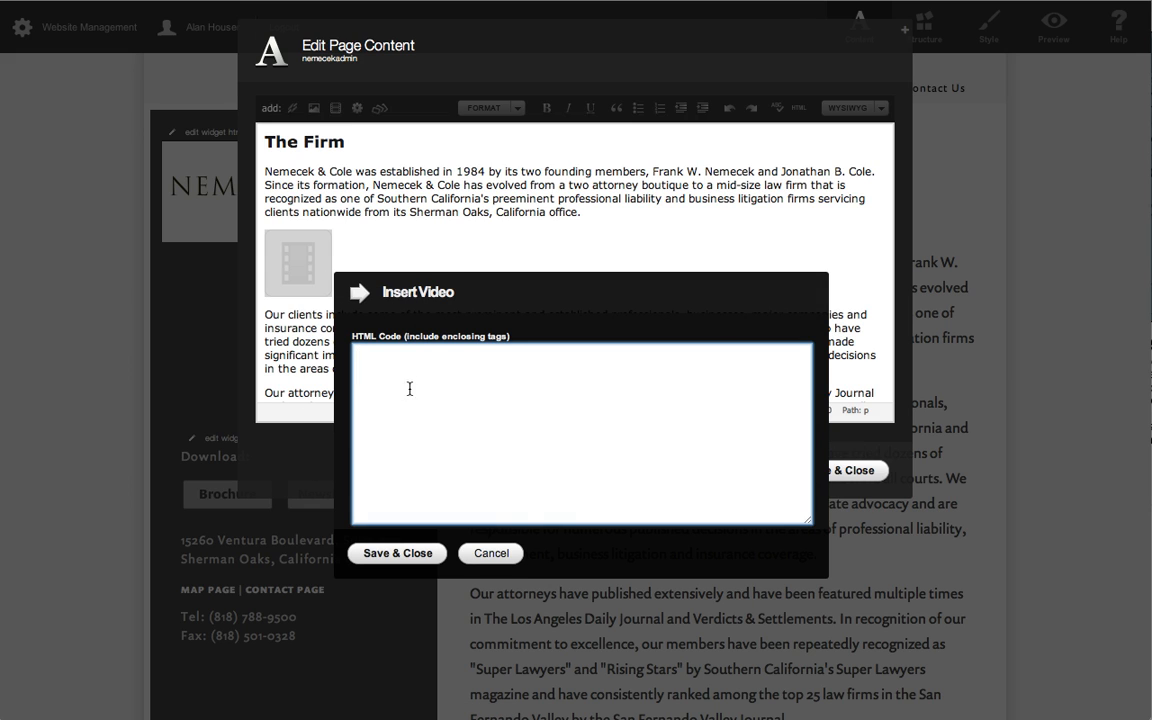
click(494, 556)
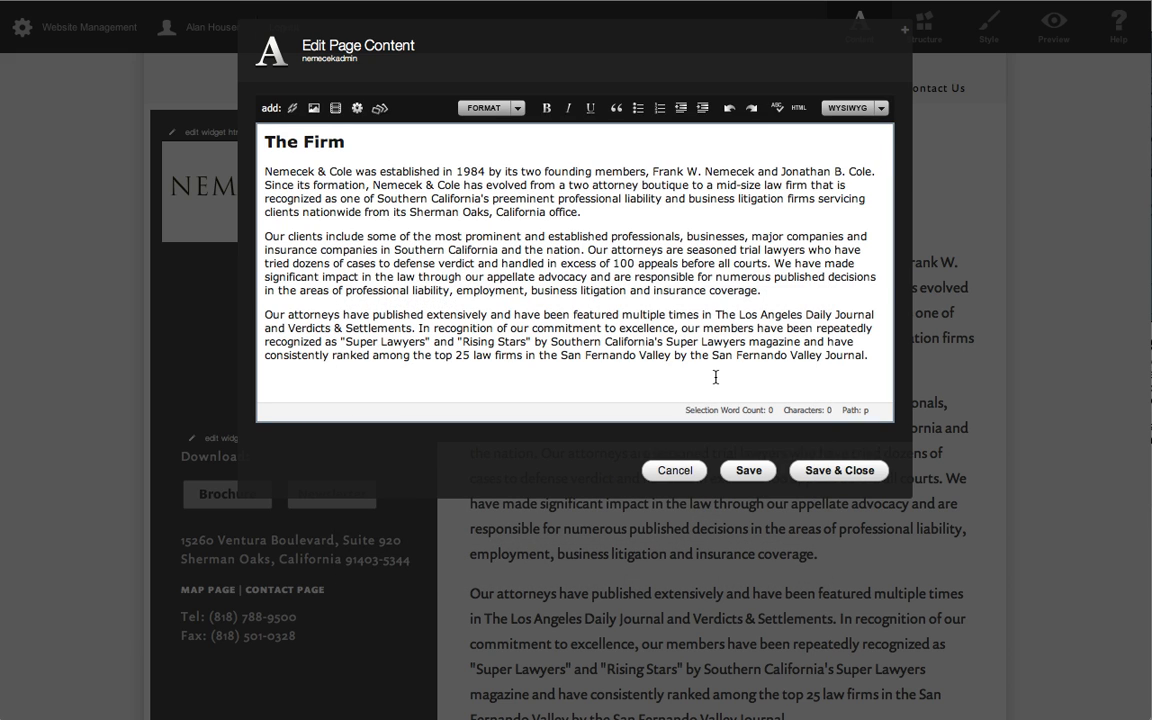
Make "Our clients include some of the most prominent and established professionals" bold and italic, and save and close the page.
click(591, 212)
drag(263, 237, 677, 233)
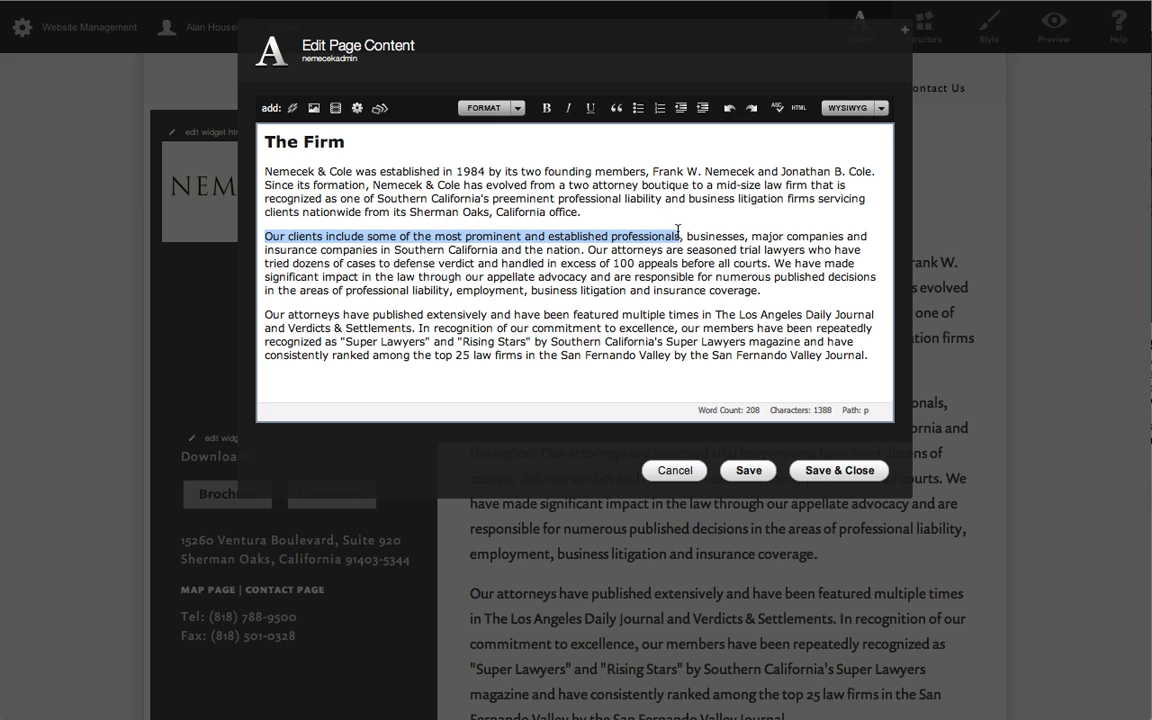
click(546, 108)
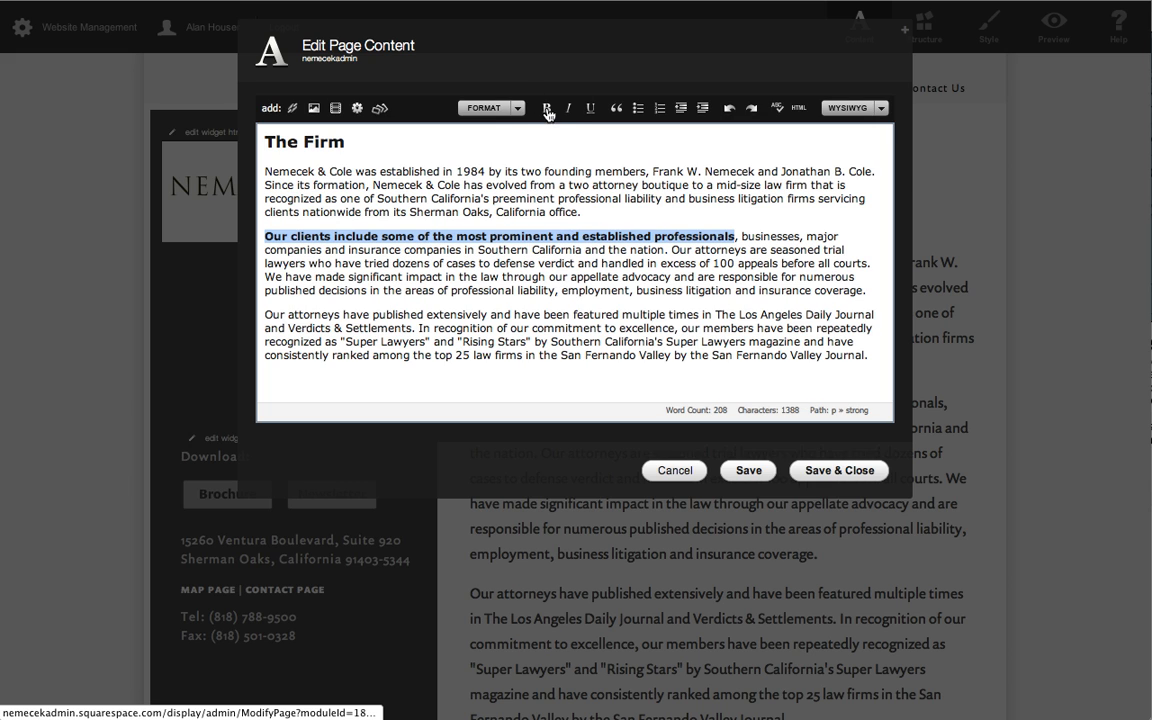
click(569, 108)
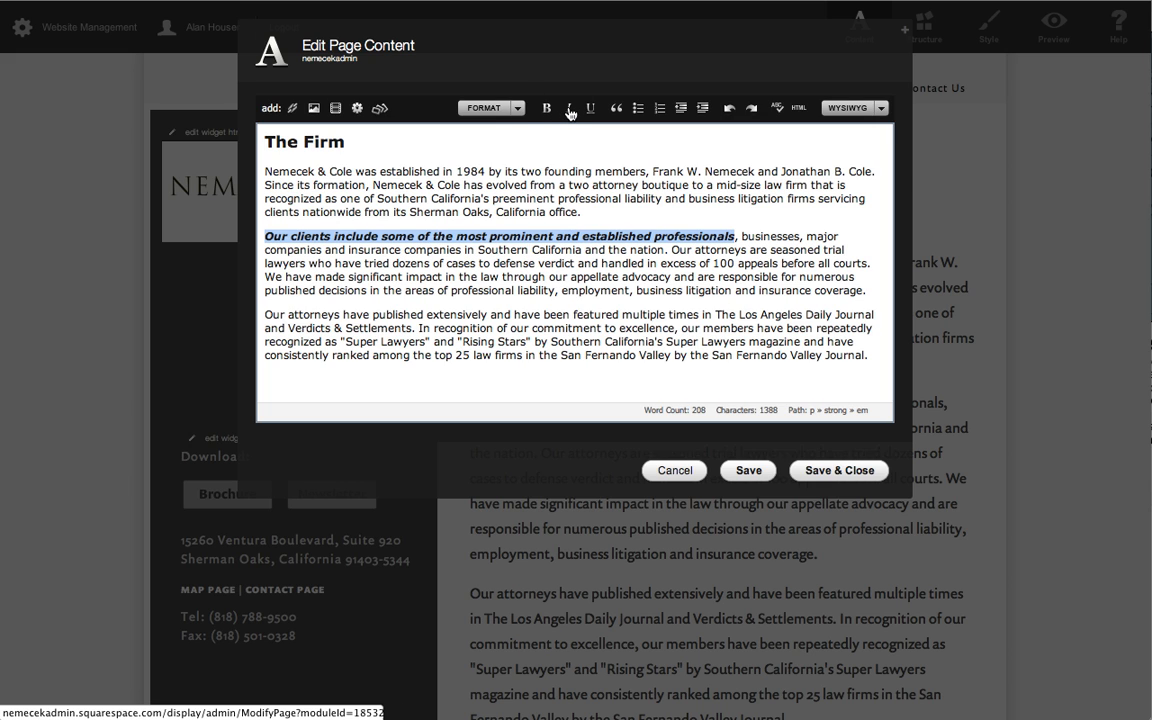
click(846, 471)
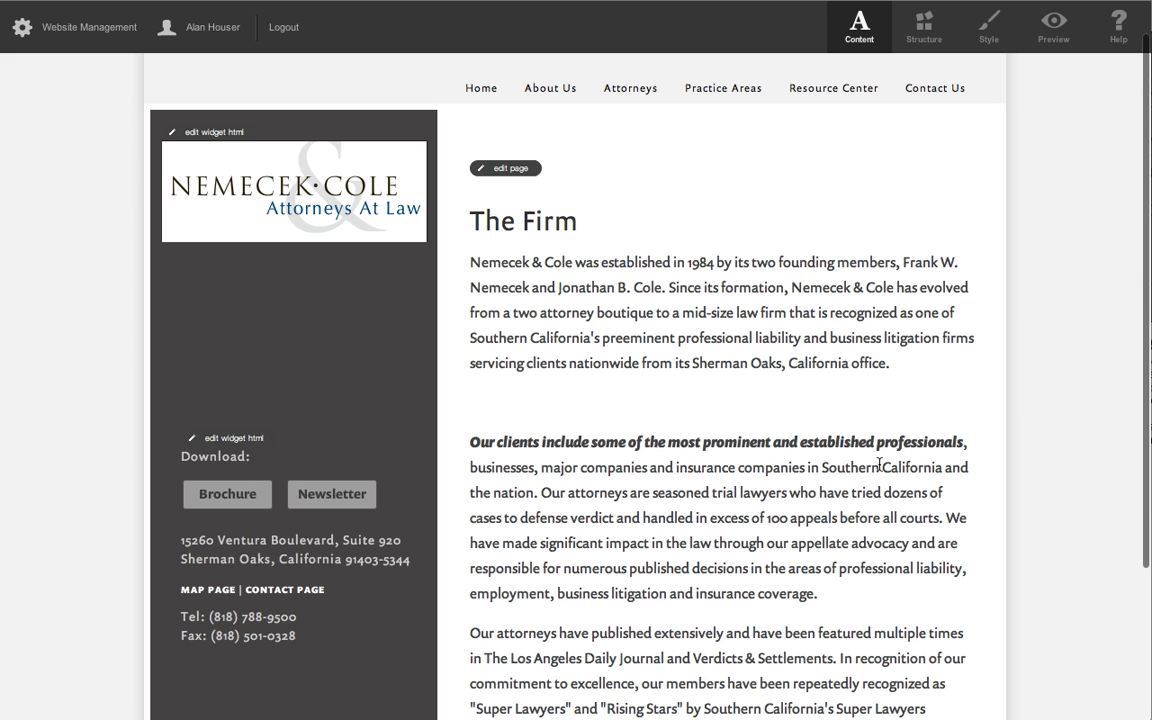
Reopen The Firm page's content for editing and remove the blank paragraph above the bold italic sentence.
click(511, 170)
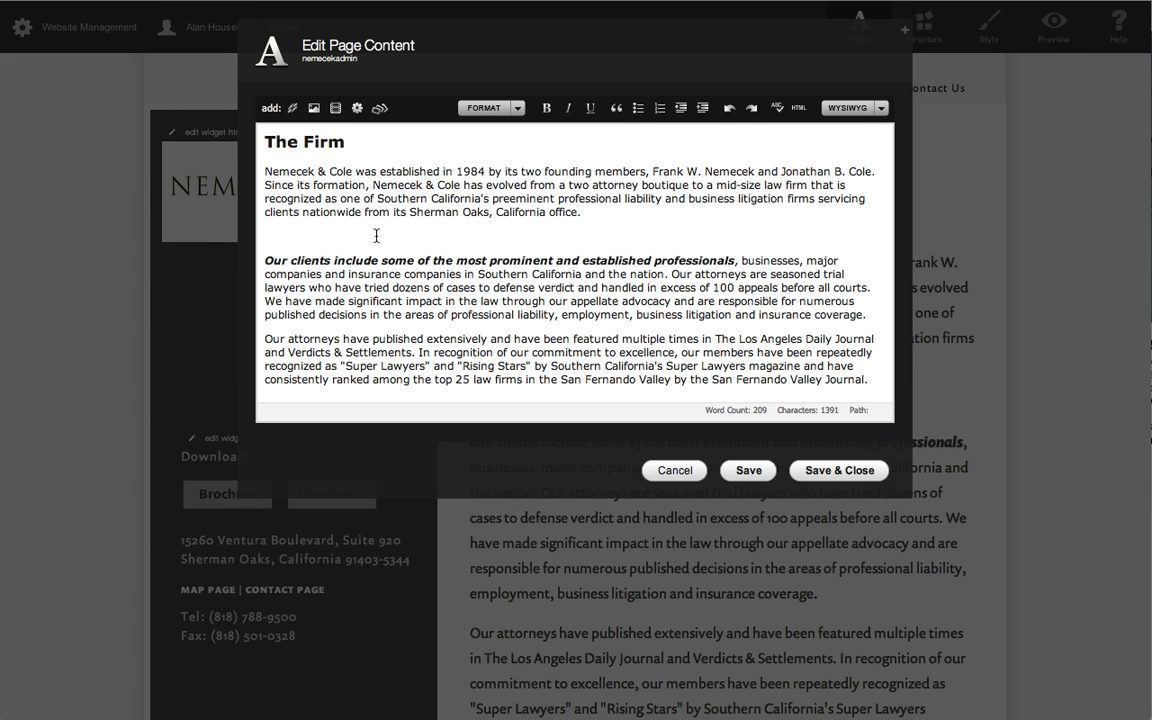
click(376, 236)
key(BackSpace)
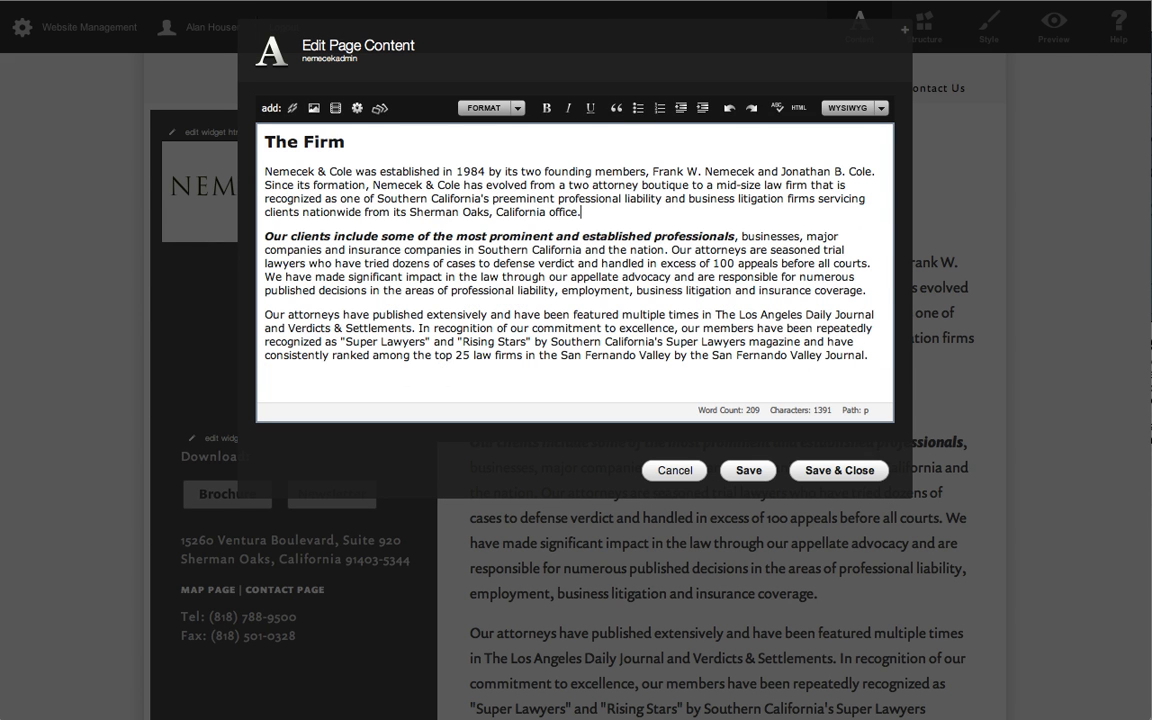
Remove the italic and bold formatting from the opening words of the second paragraph, and save and close the page.
double_click(533, 237)
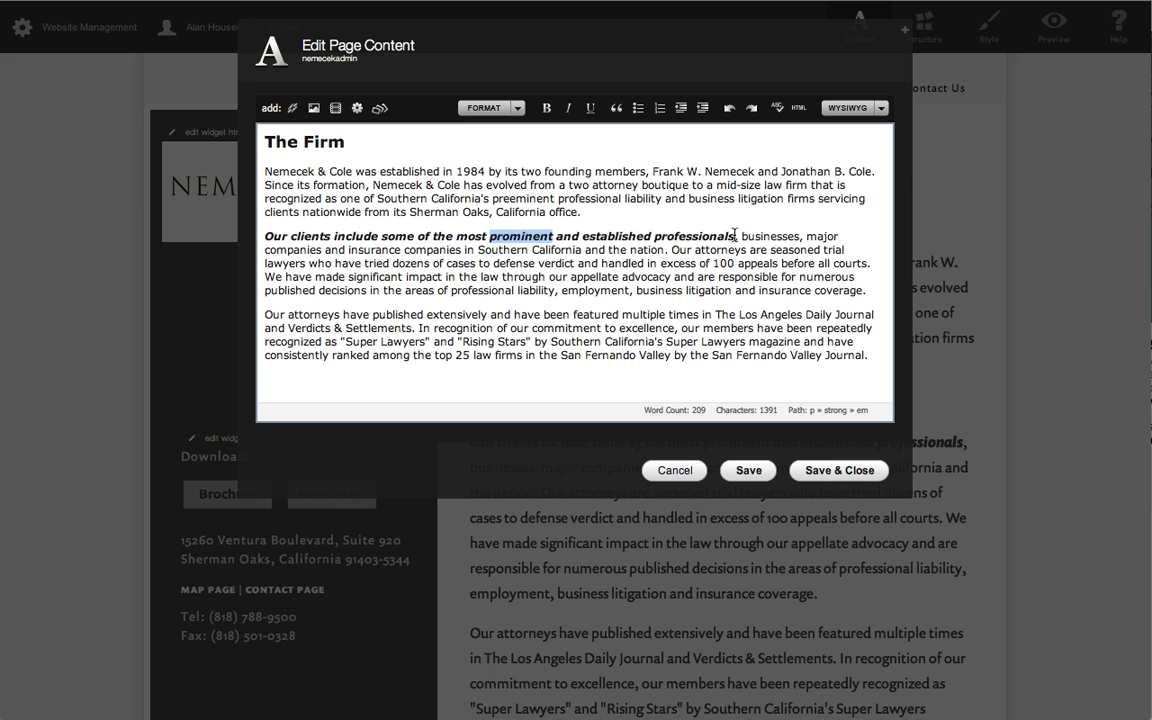
drag(735, 236, 258, 237)
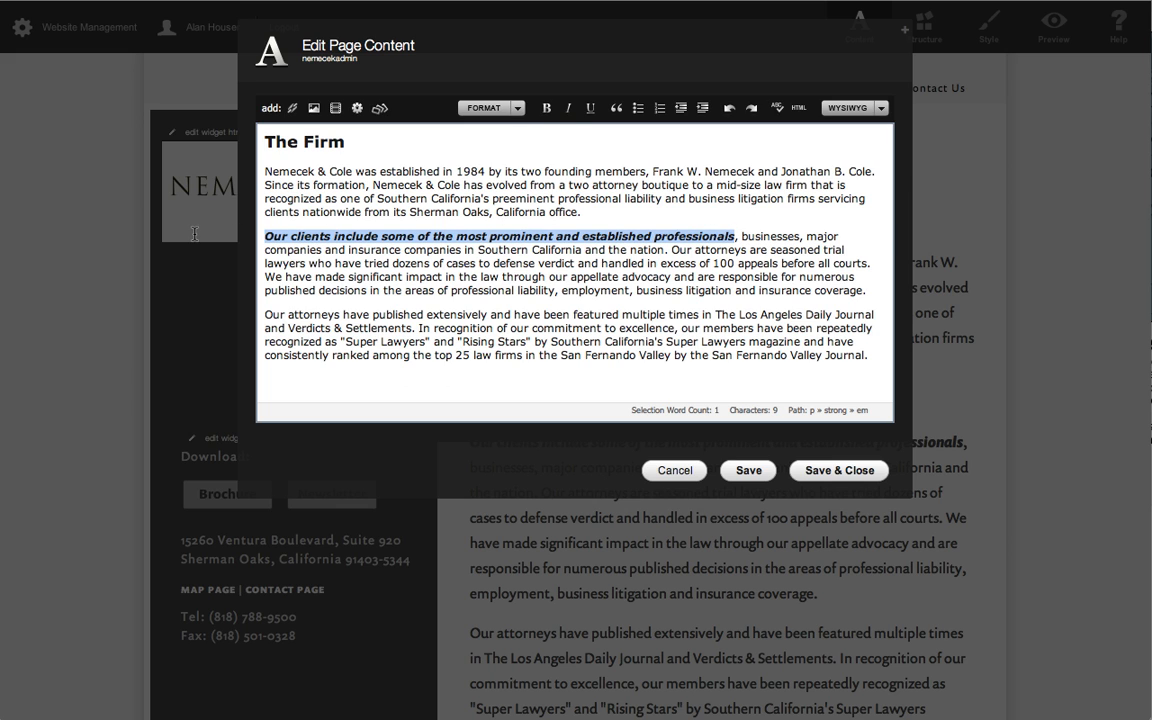
click(573, 109)
click(547, 109)
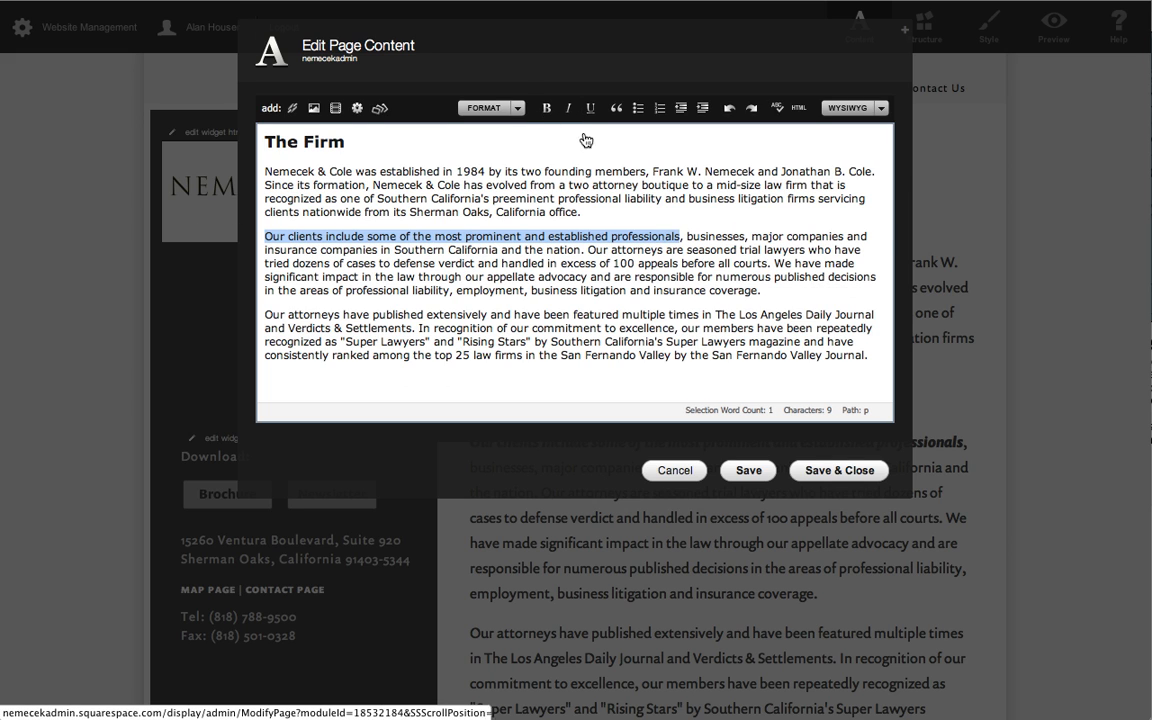
click(670, 237)
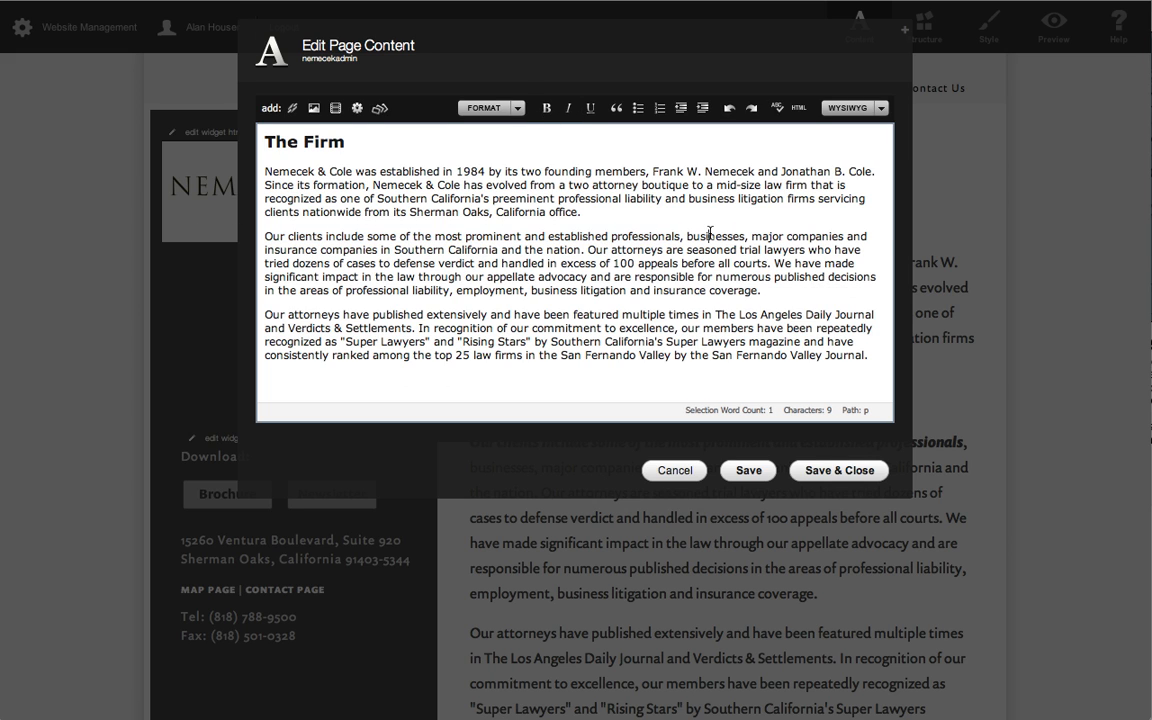
click(811, 481)
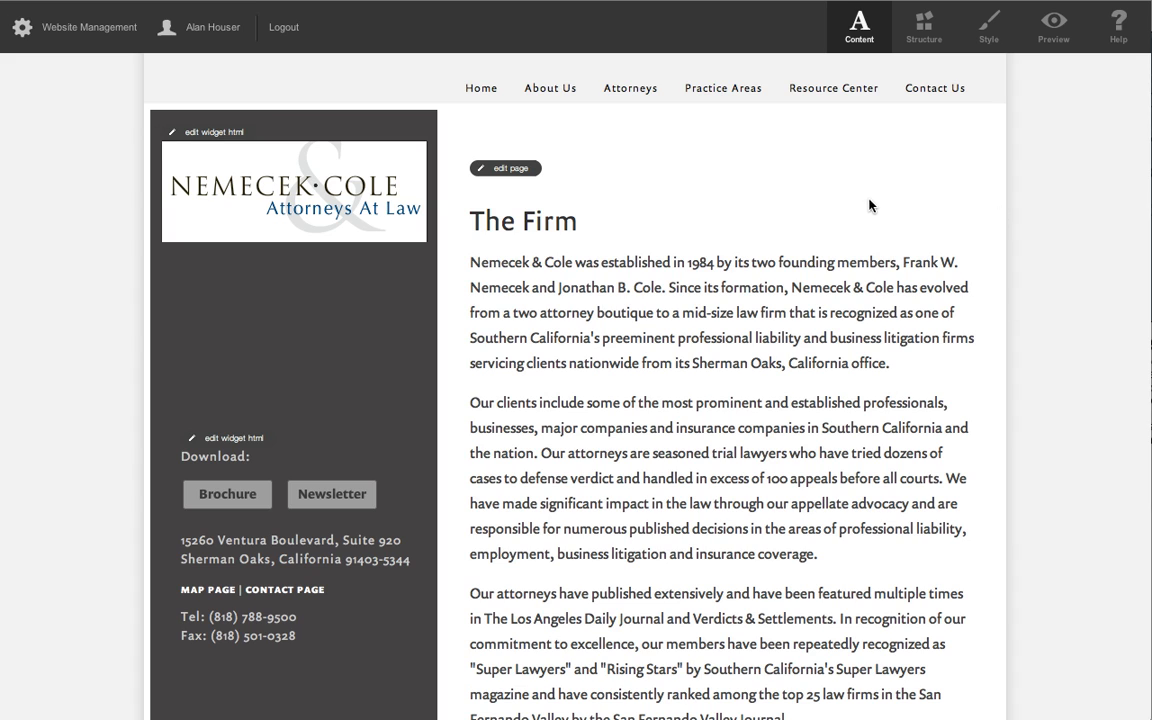
Open the Clients page under About Us and look through its representative list of the firm's clients.
mouse_move(555, 95)
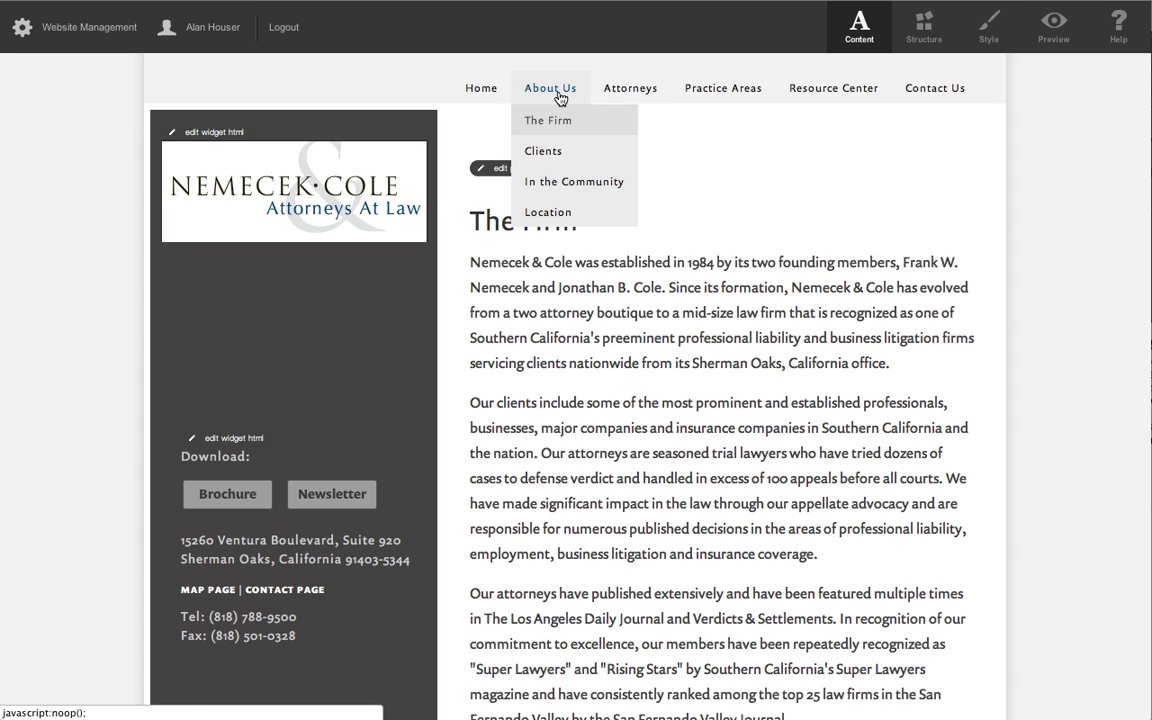
click(548, 152)
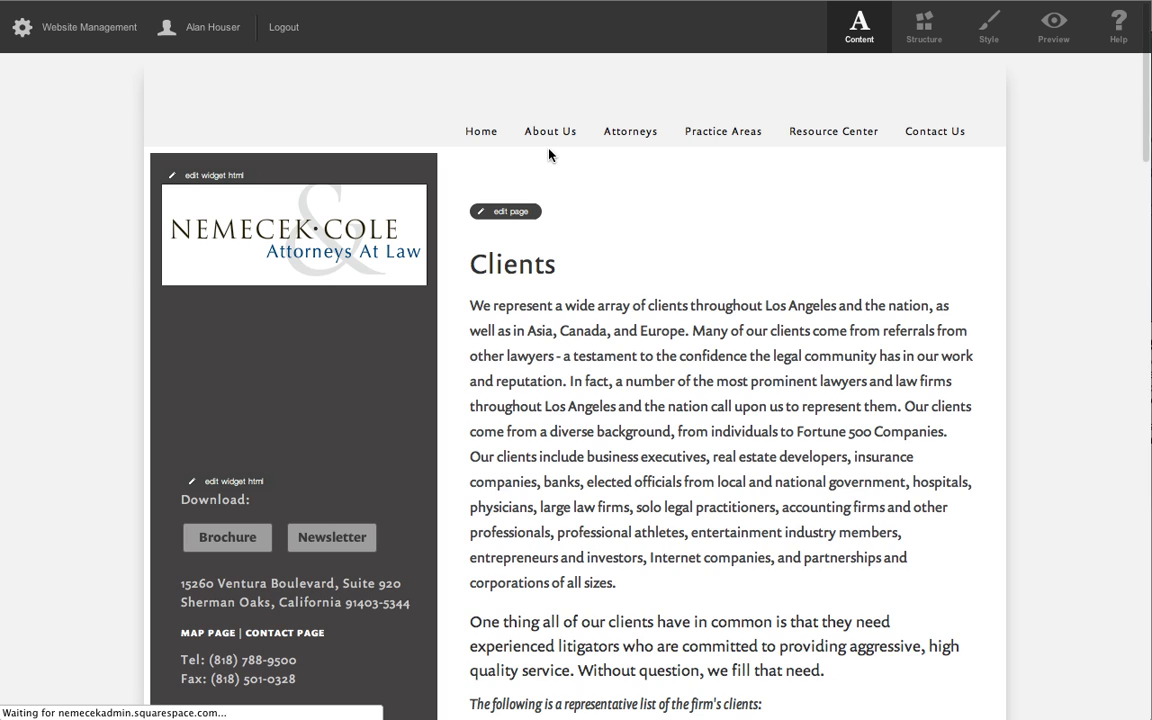
scroll(835, 433, down, 10)
scroll(833, 432, up, 5)
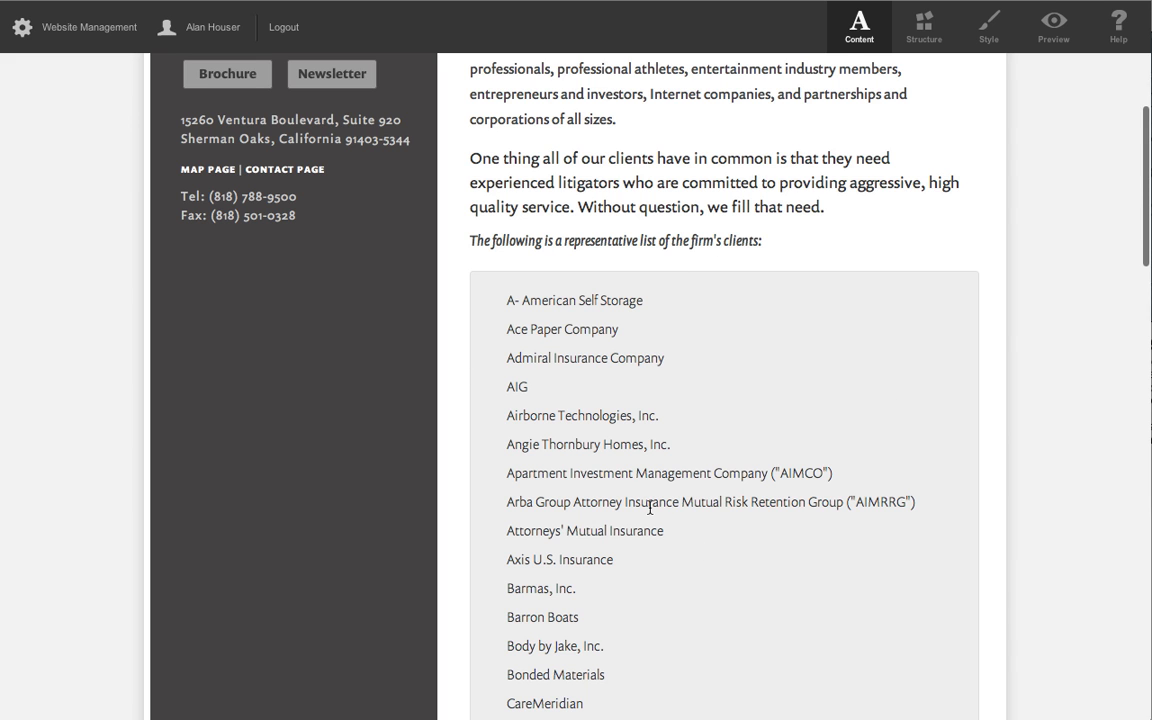
scroll(650, 507, down, 10)
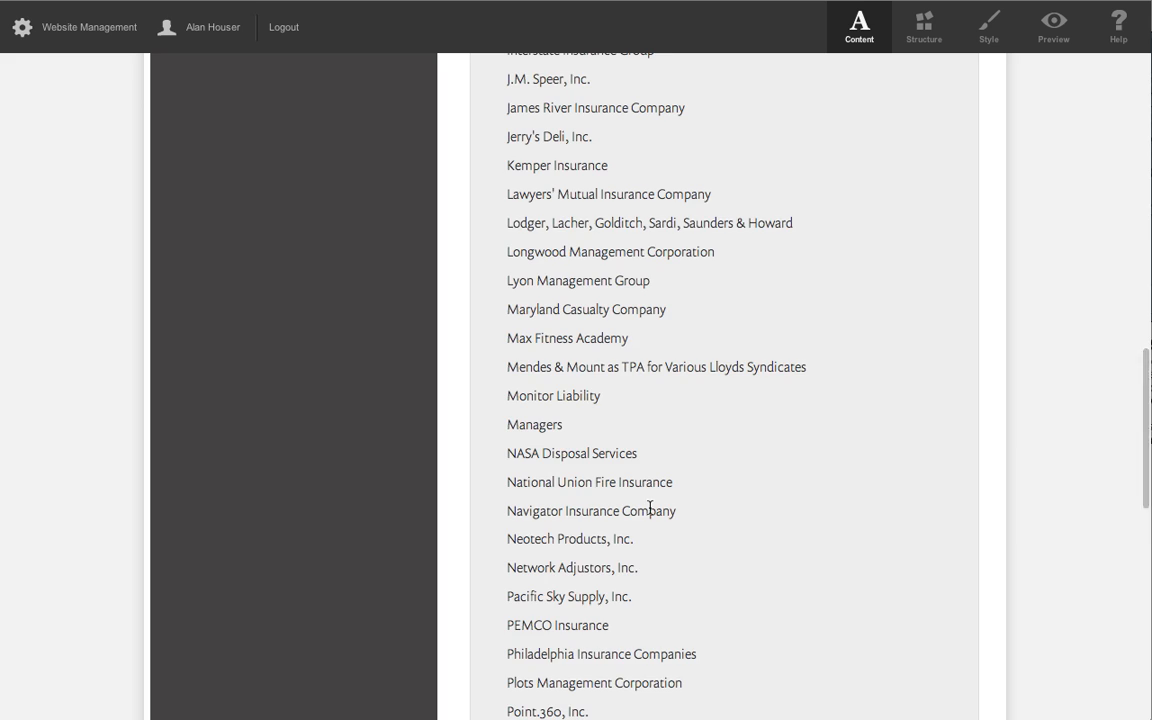
Open the Clients page content for editing and add the paragraphs "Line One", "Line Two" and "Line Three" after the first paragraph.
scroll(650, 507, down, 8)
scroll(648, 514, up, 20)
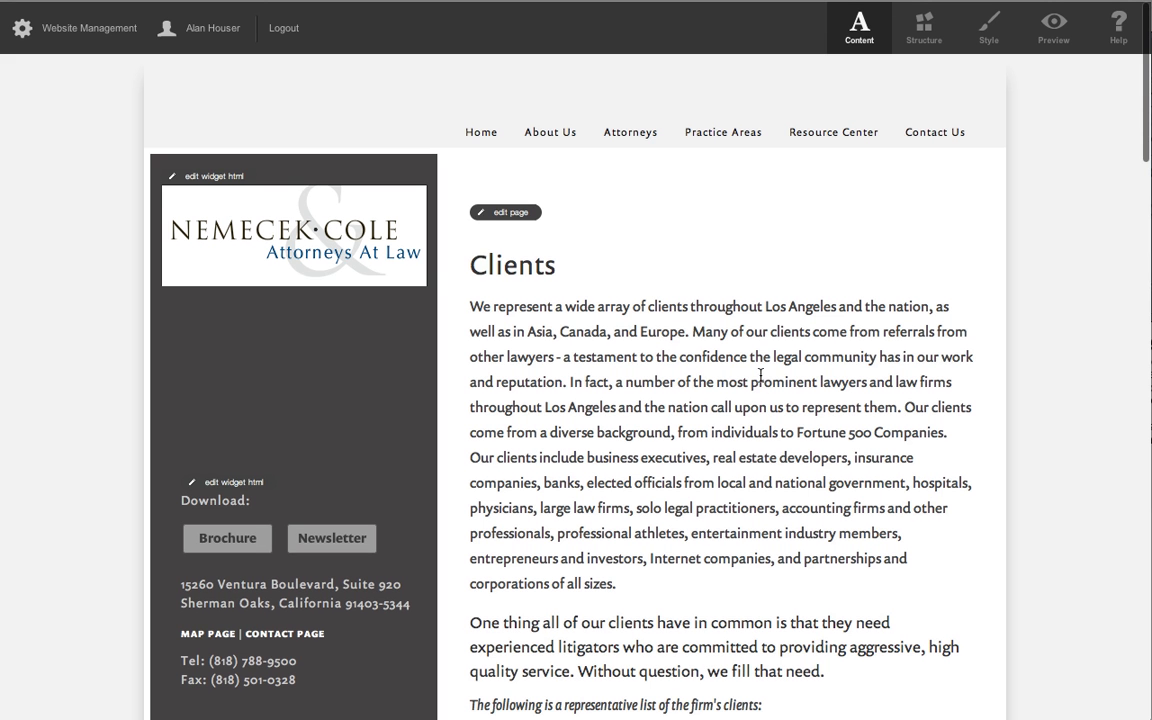
scroll(704, 410, down, 1)
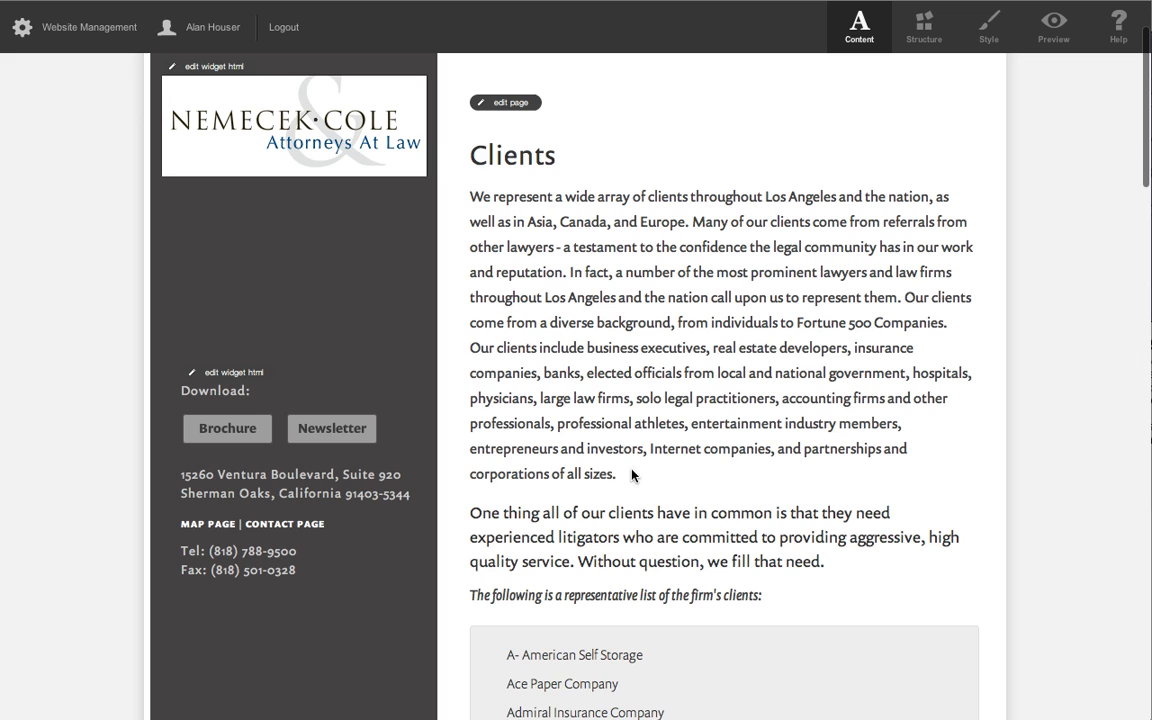
click(511, 104)
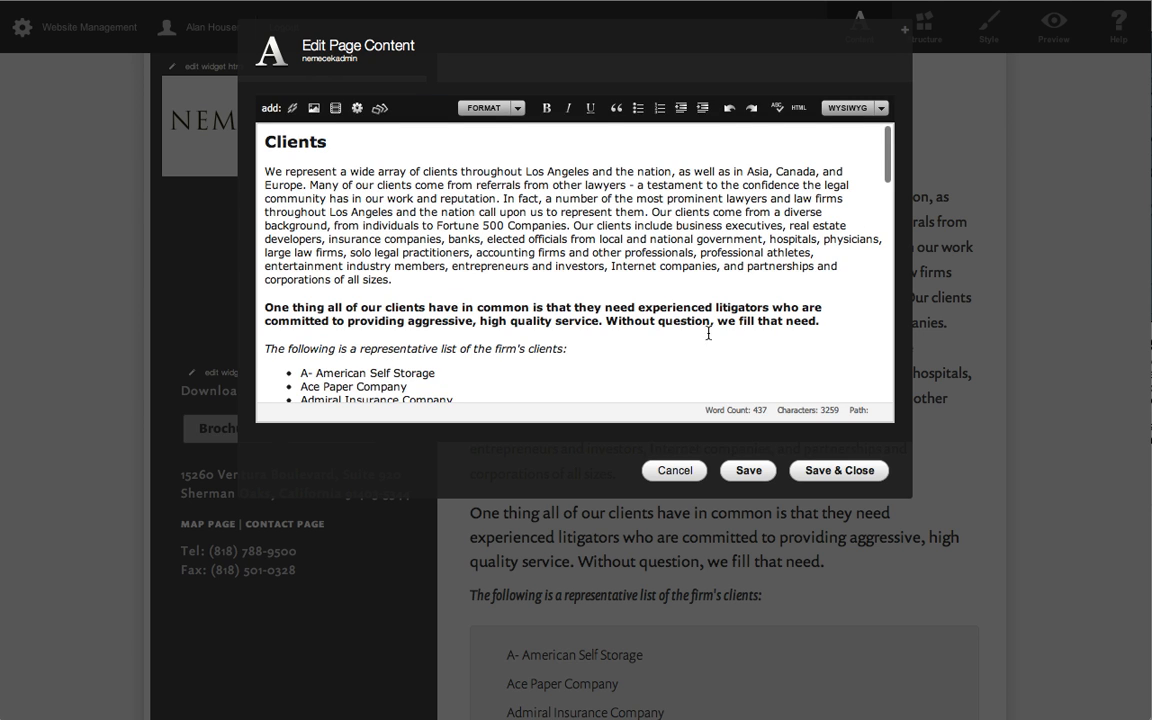
click(432, 282)
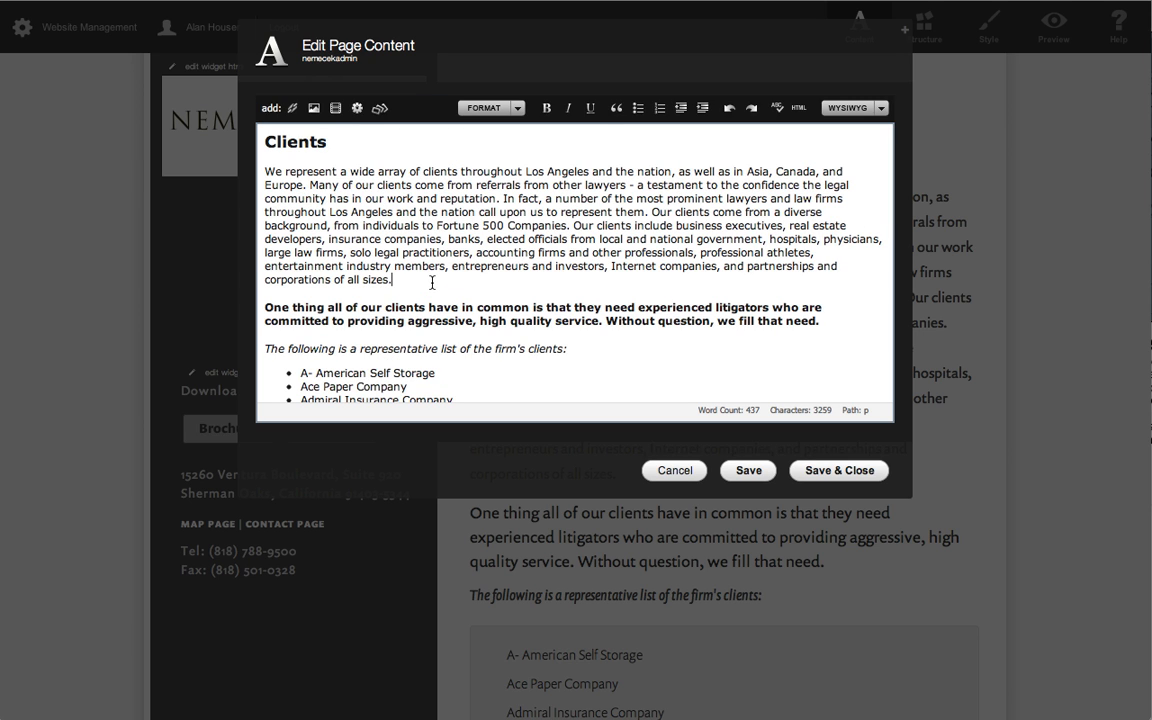
key(Return)
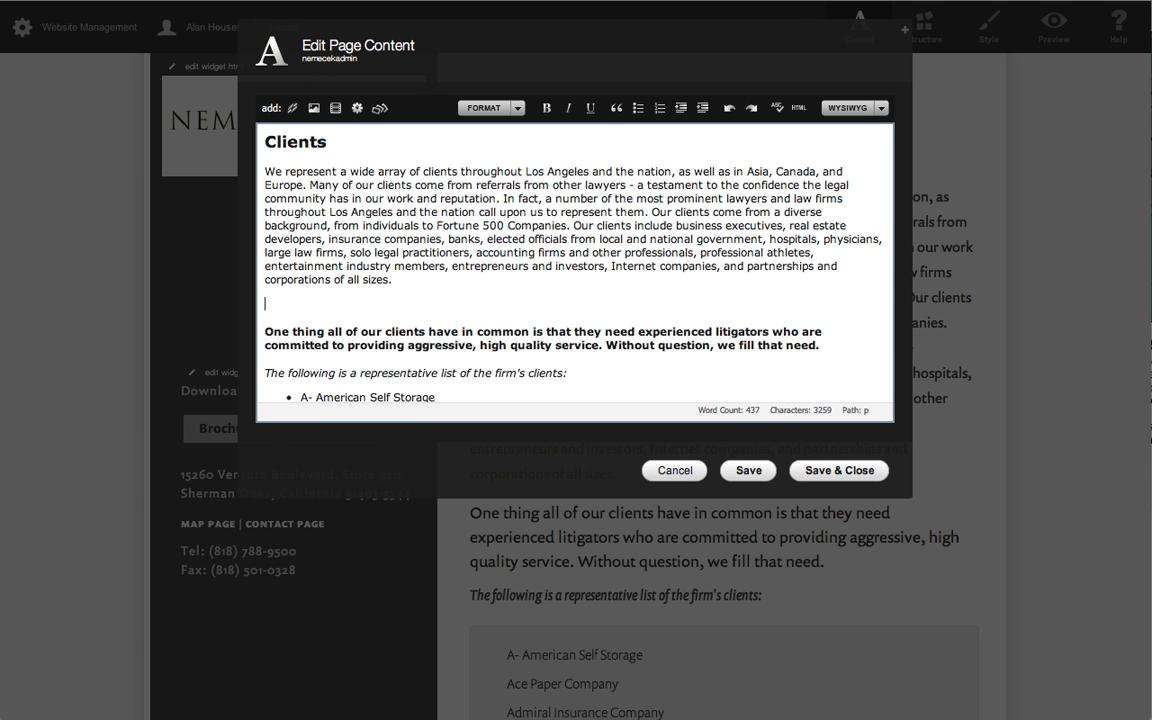
text(Line One)
key(Return)
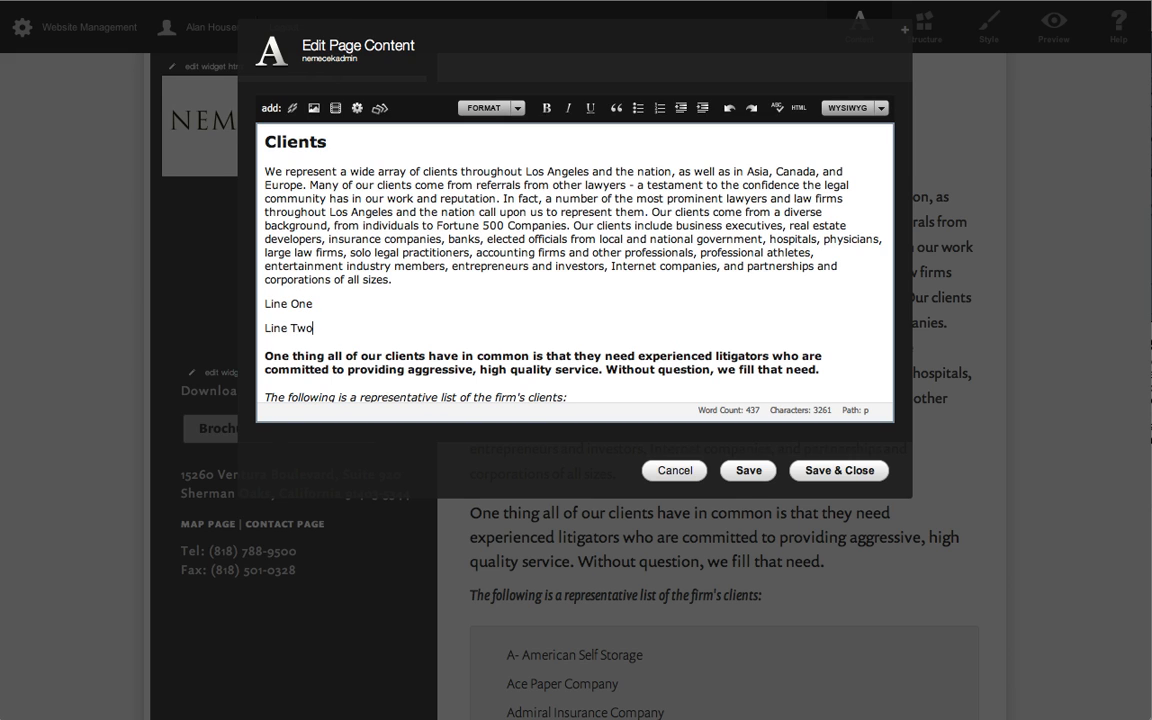
key(Return)
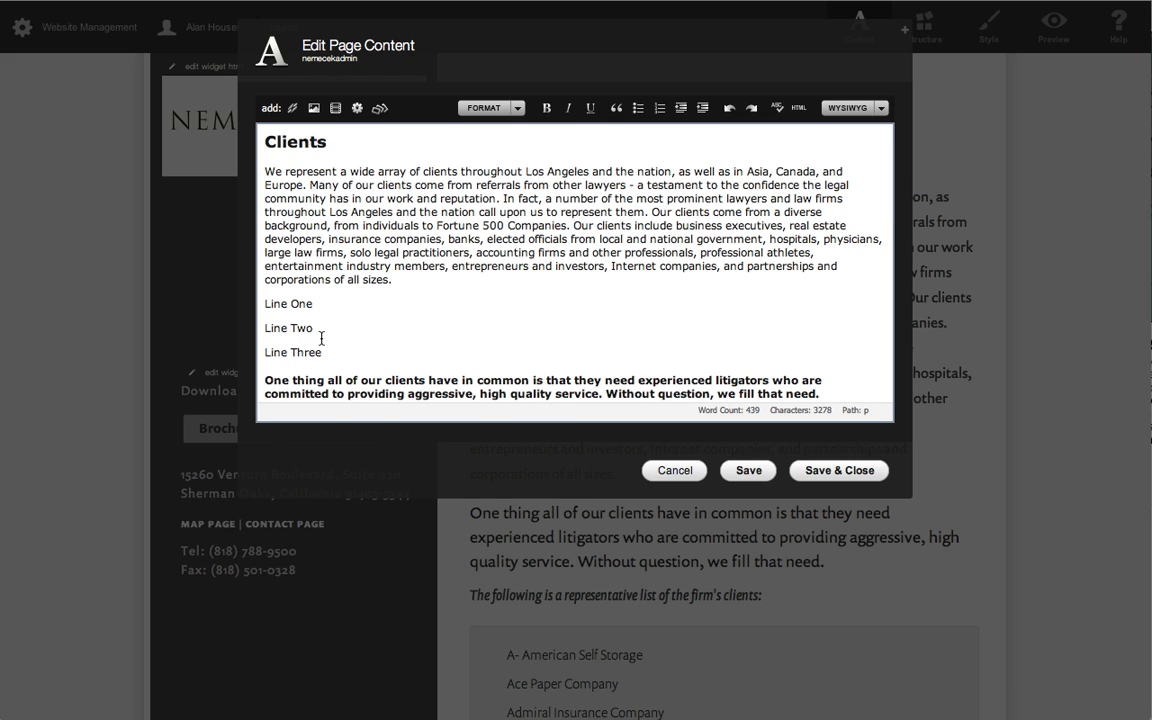
Turn the three new lines into an unordered list, save and close the page, and check the list on the page.
drag(325, 352, 262, 303)
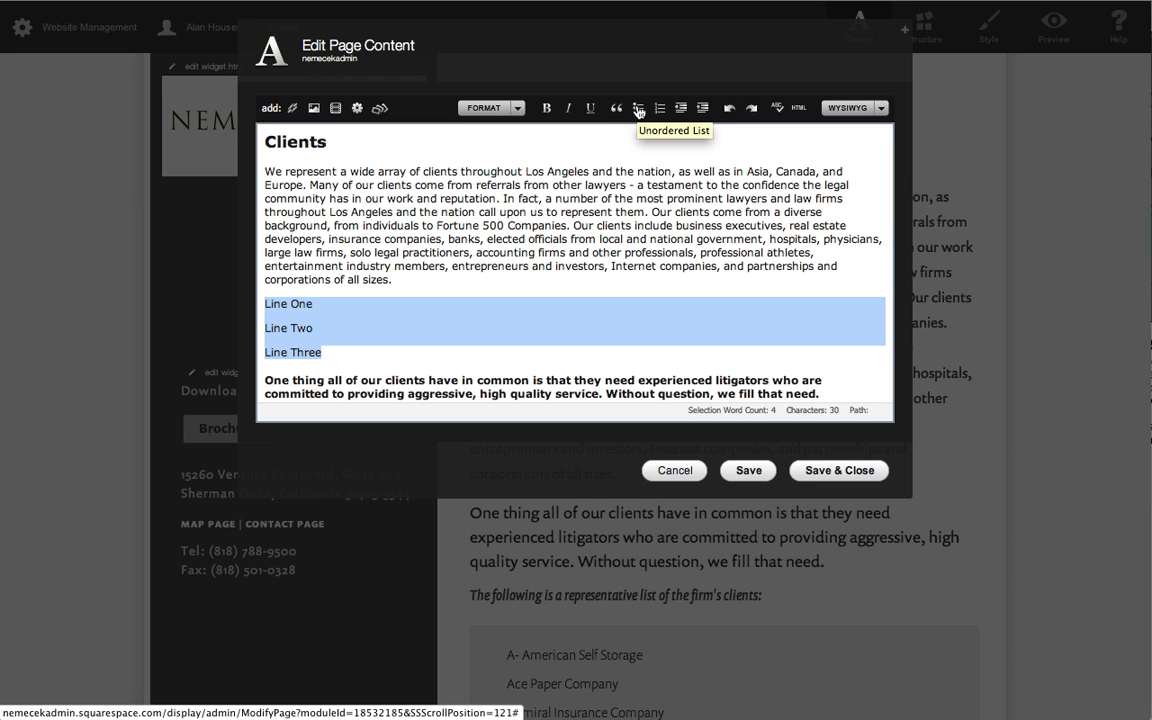
click(638, 108)
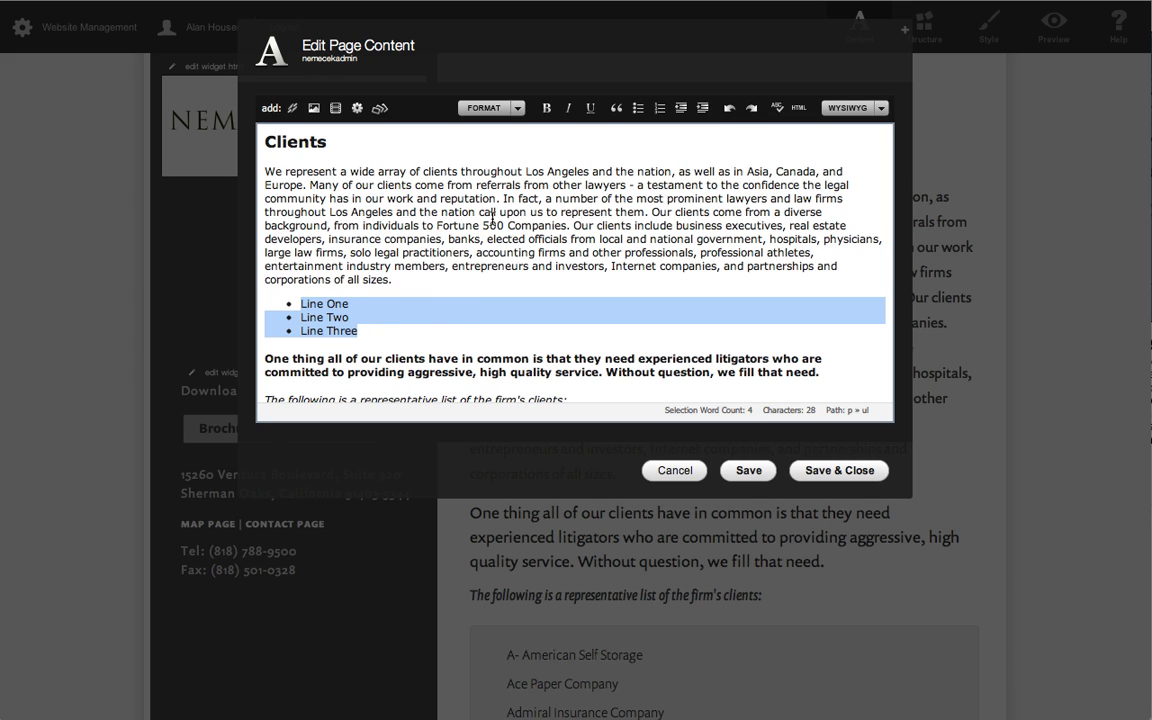
click(414, 228)
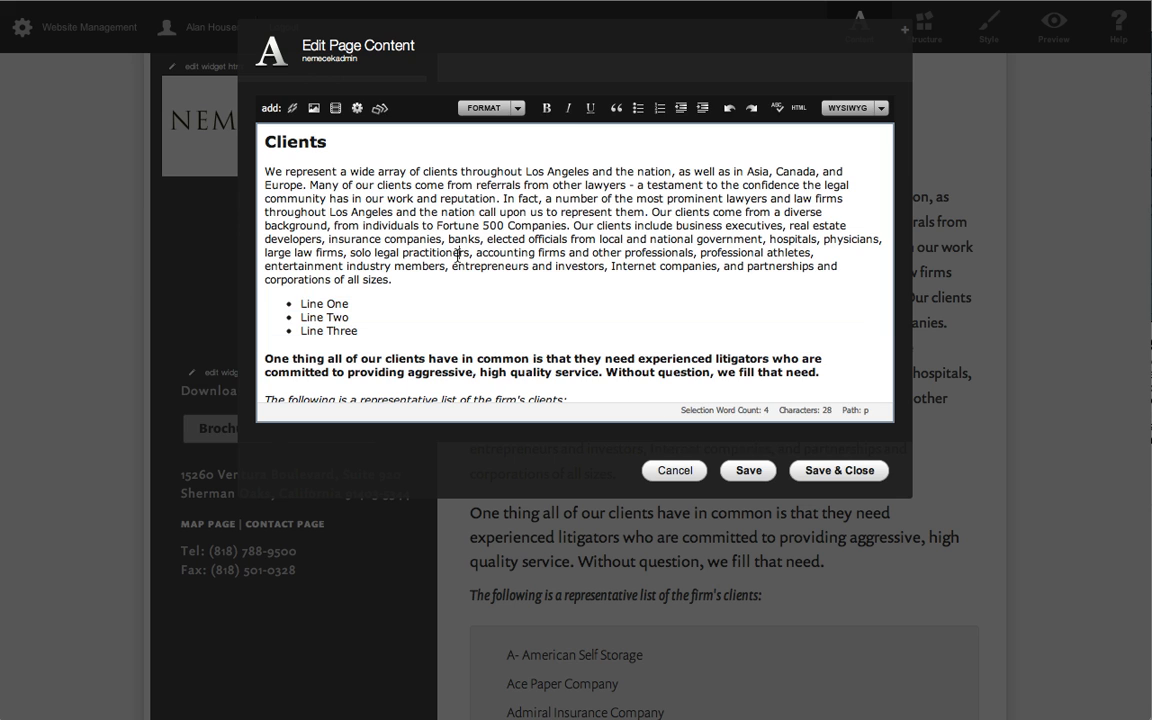
click(815, 472)
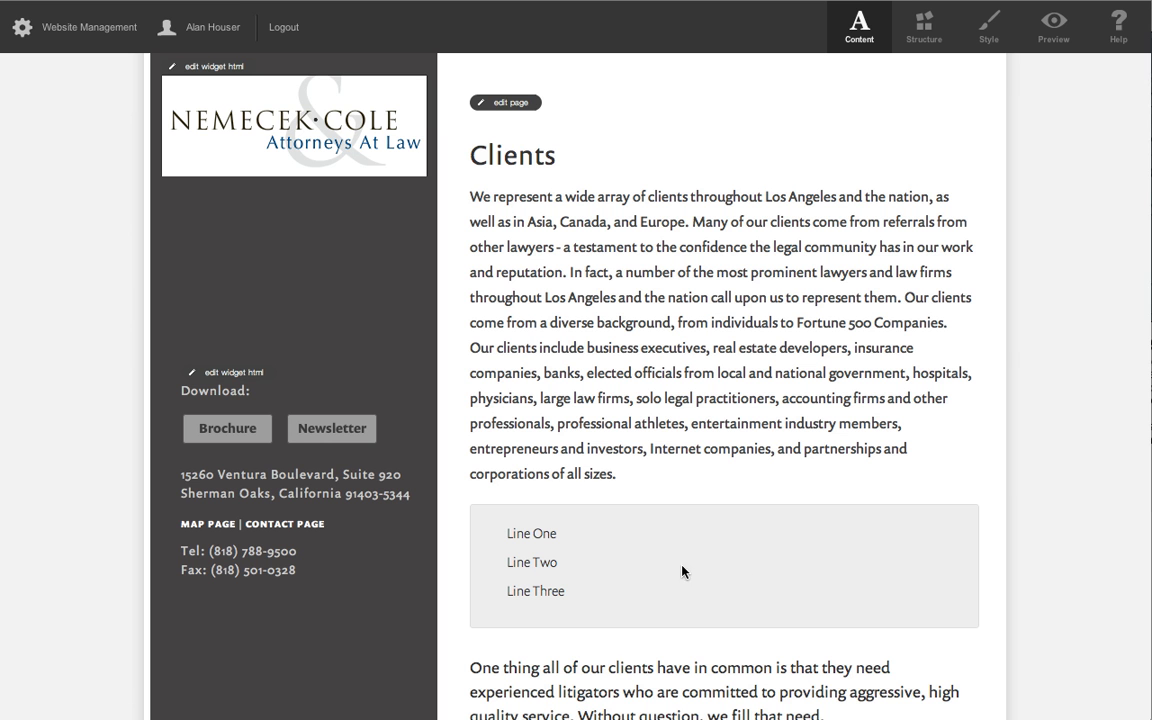
scroll(835, 556, down, 3)
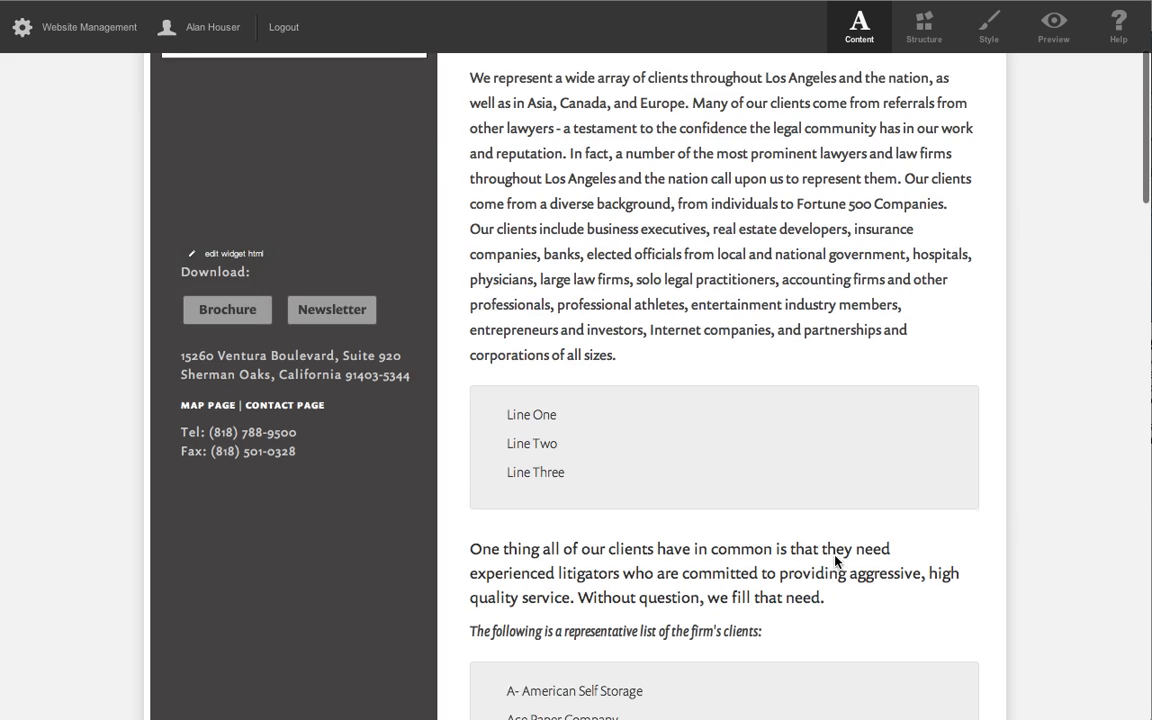
scroll(835, 556, up, 3)
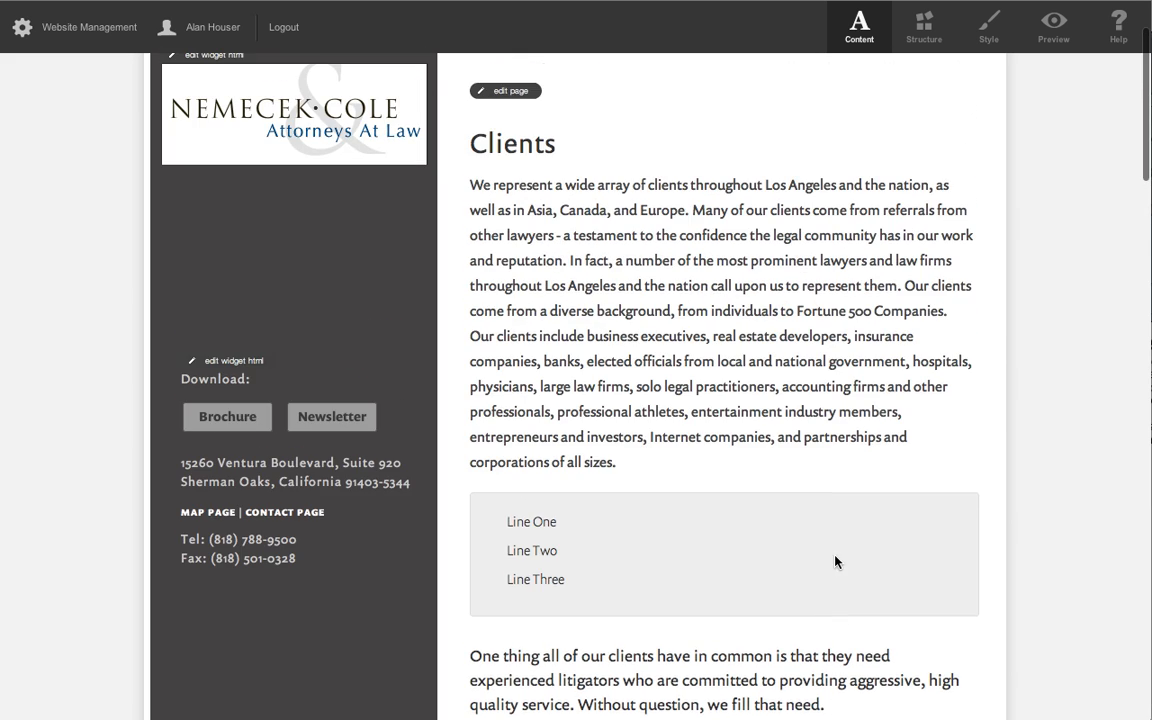
Reopen the Clients page content and add the line "Heading Title" directly above the three-item list, staying on the page with the unsaved changes.
click(503, 90)
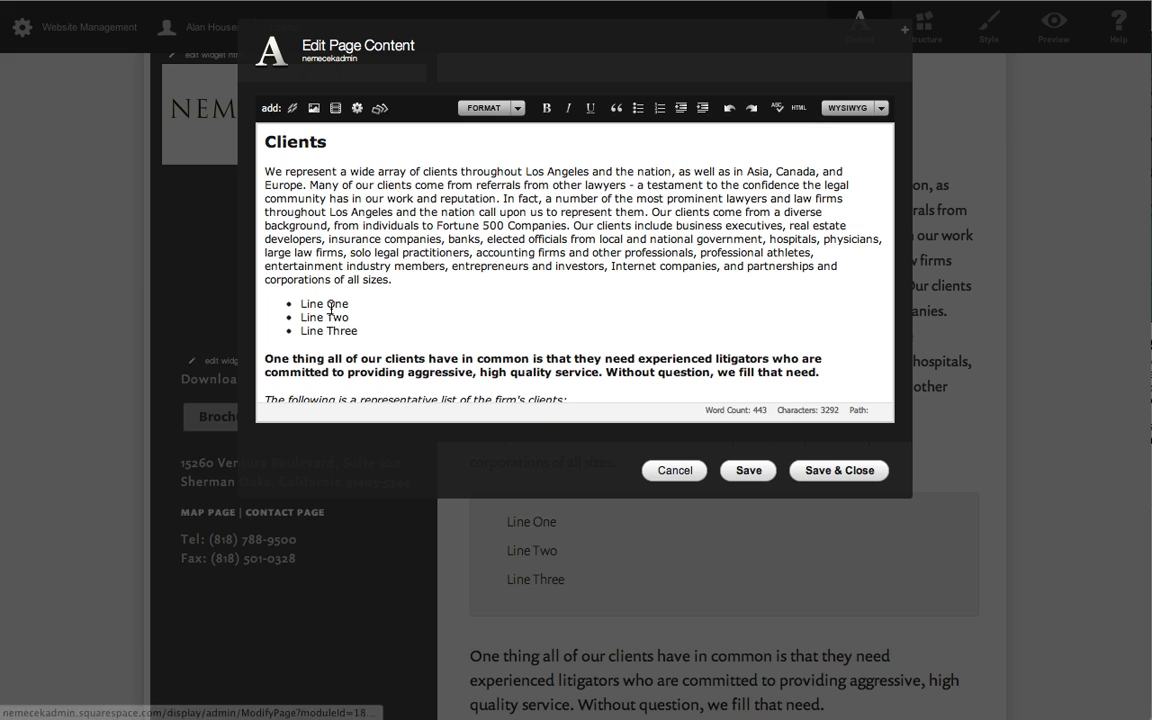
click(393, 281)
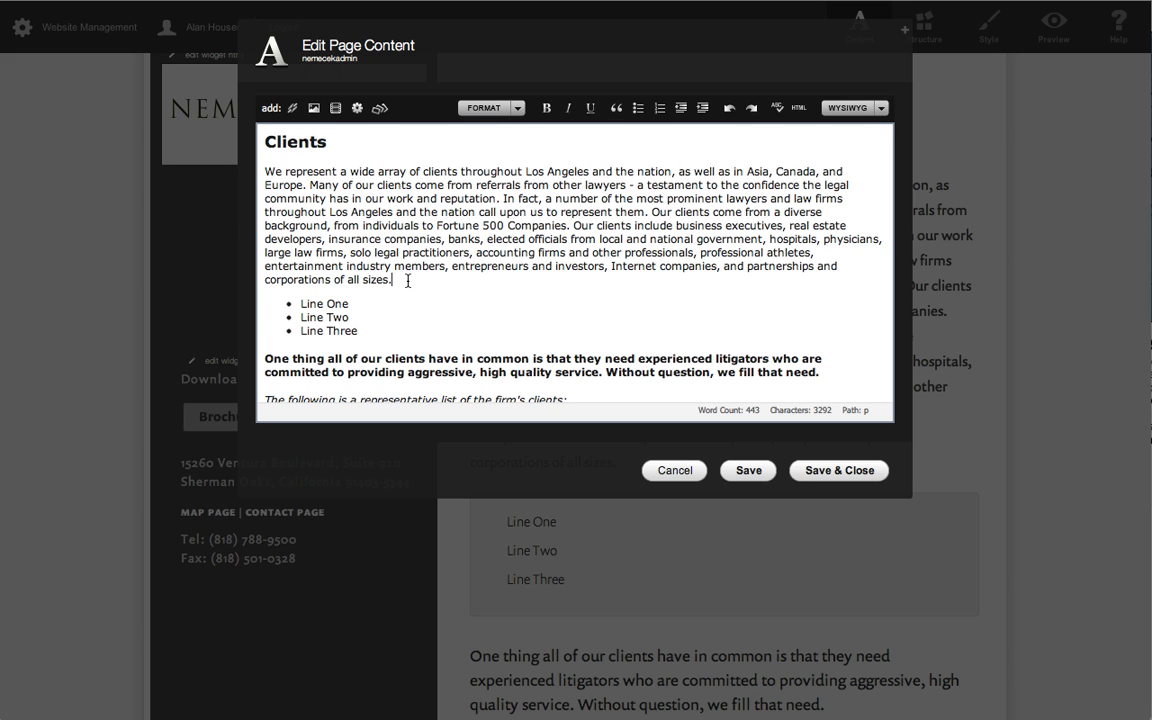
click(366, 306)
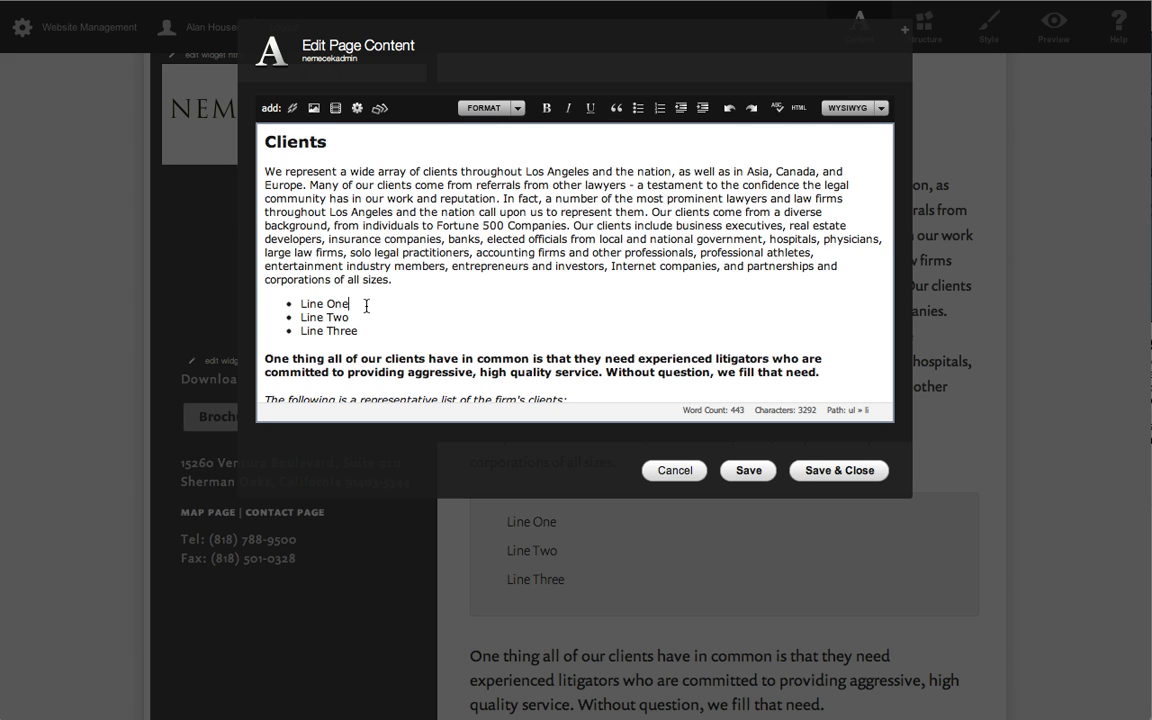
click(455, 280)
key(Return)
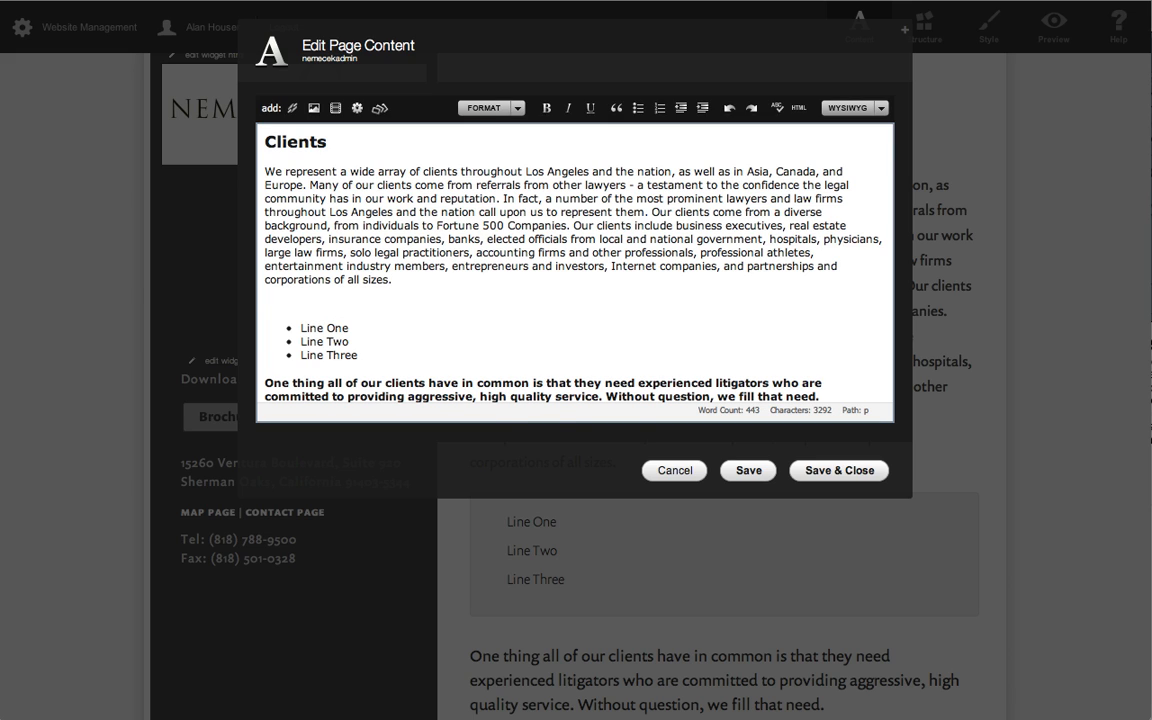
text(Heading Title)
double_click(299, 312)
scroll(298, 308, left, 5)
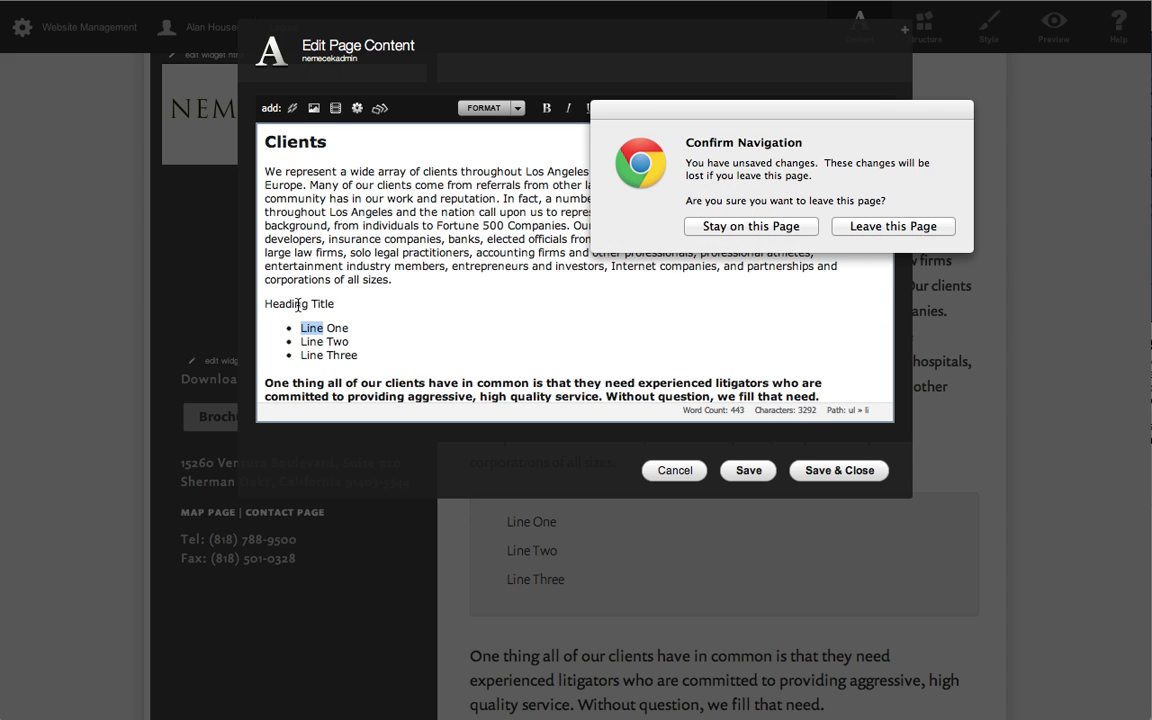
click(785, 227)
Format "Heading Title" as an italic Heading (H3), save and close the page, and check how the heading looks.
triple_click(298, 306)
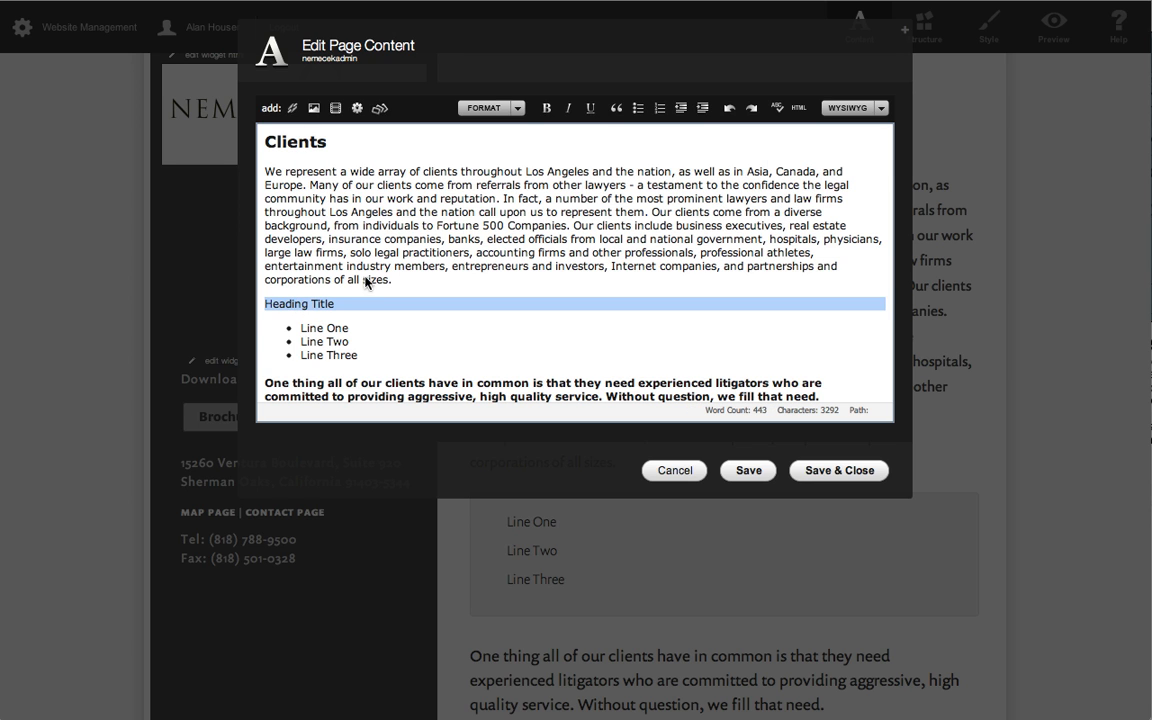
click(506, 112)
mouse_move(540, 193)
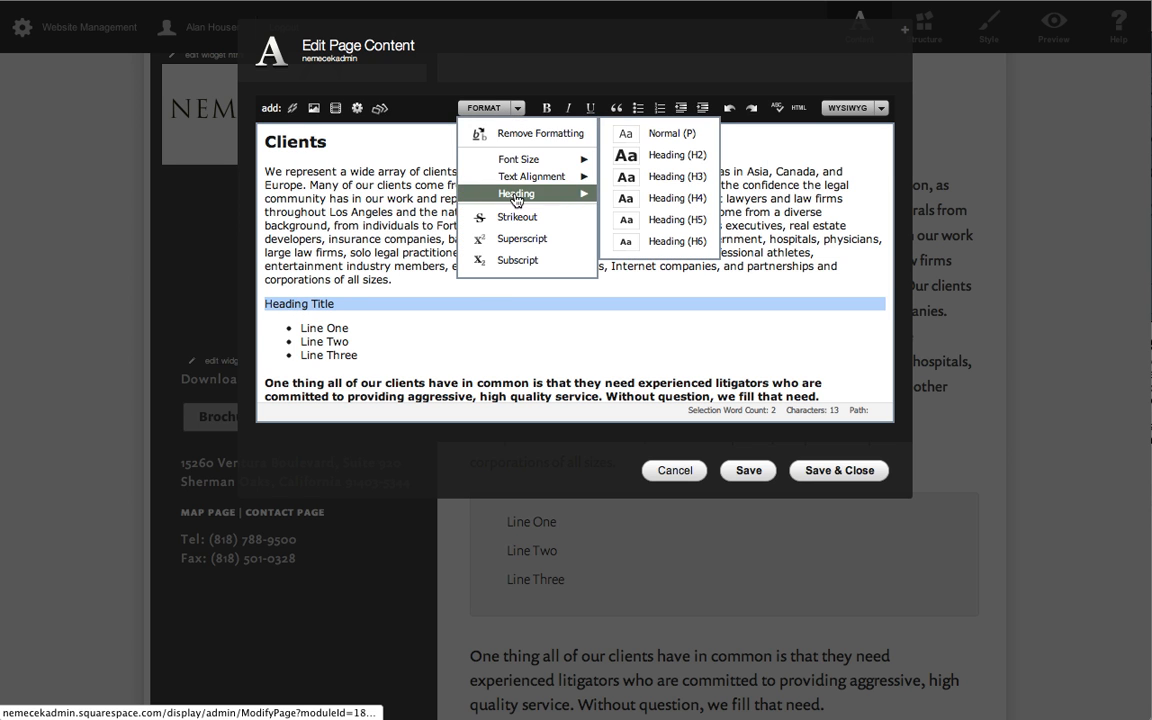
click(665, 177)
click(568, 108)
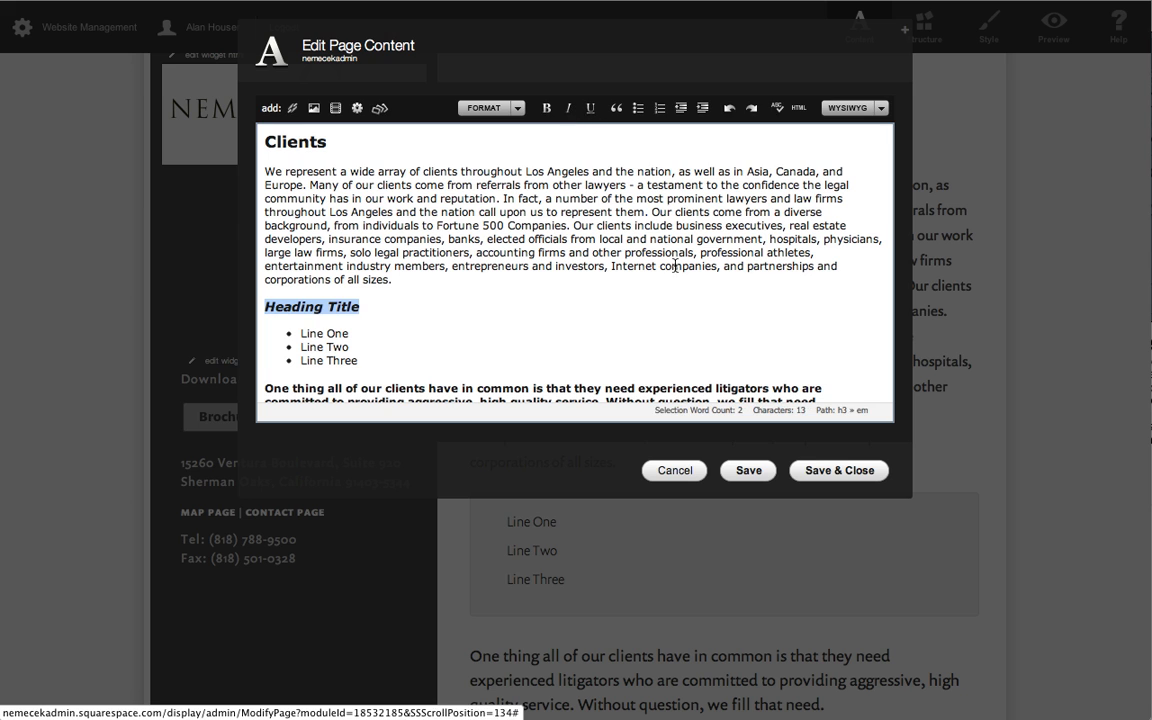
click(833, 478)
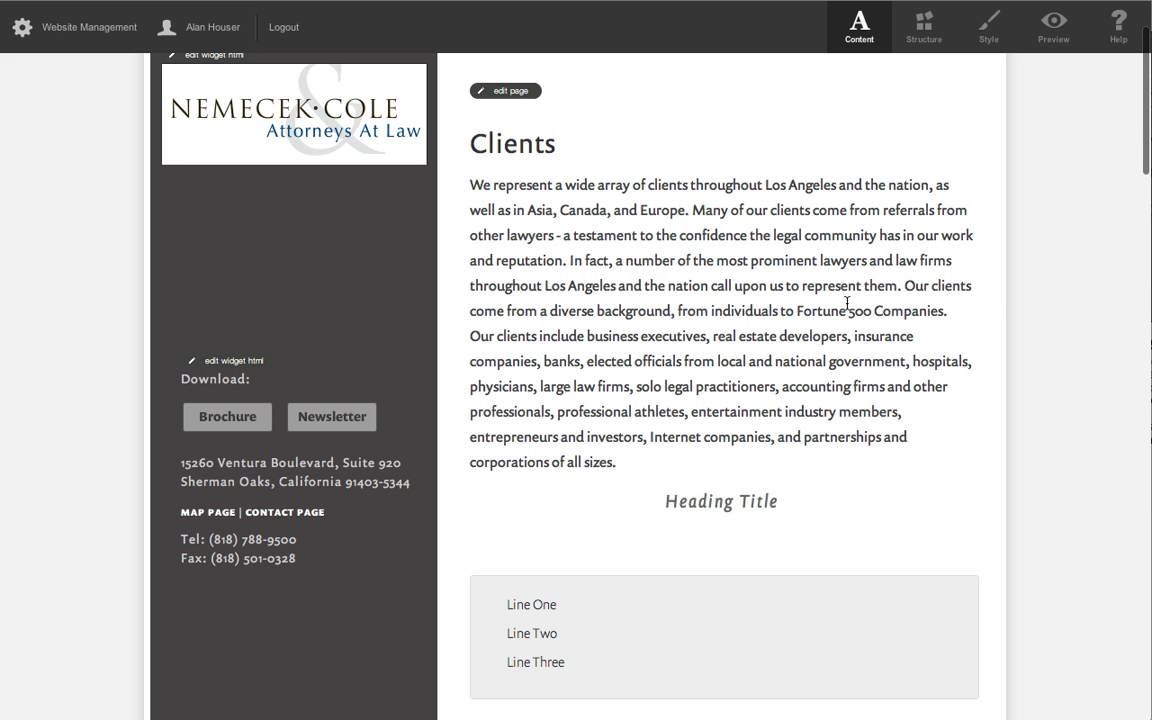
scroll(826, 430, down, 3)
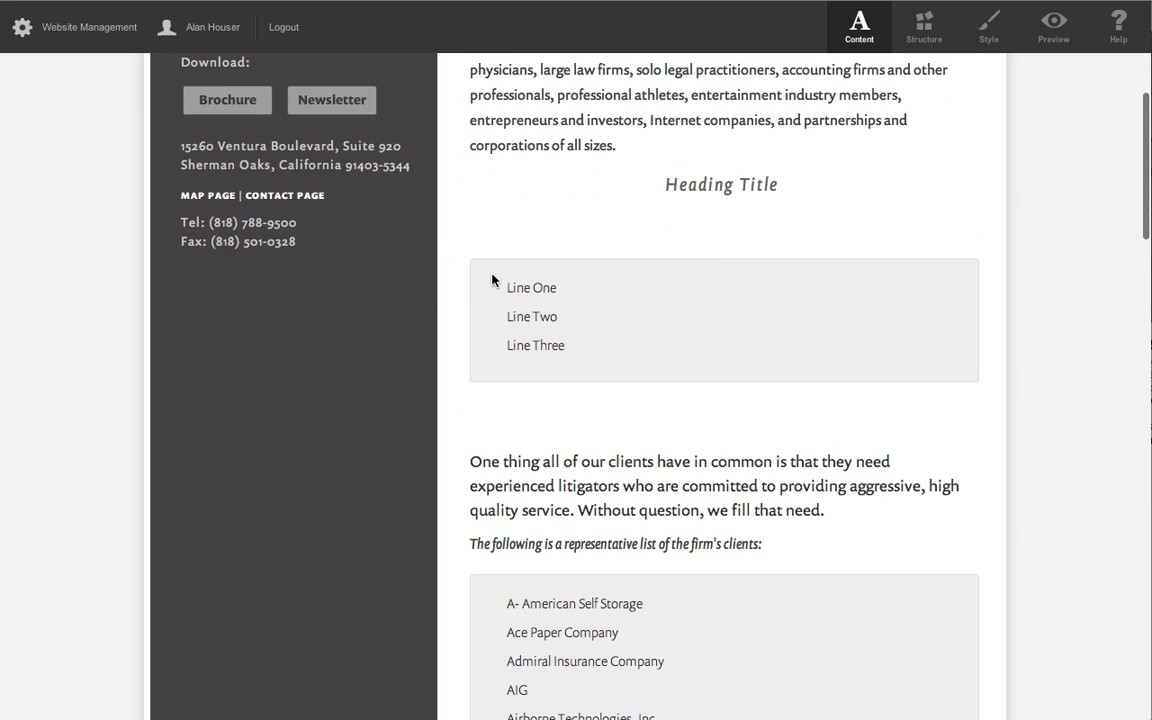
scroll(916, 183, up, 3)
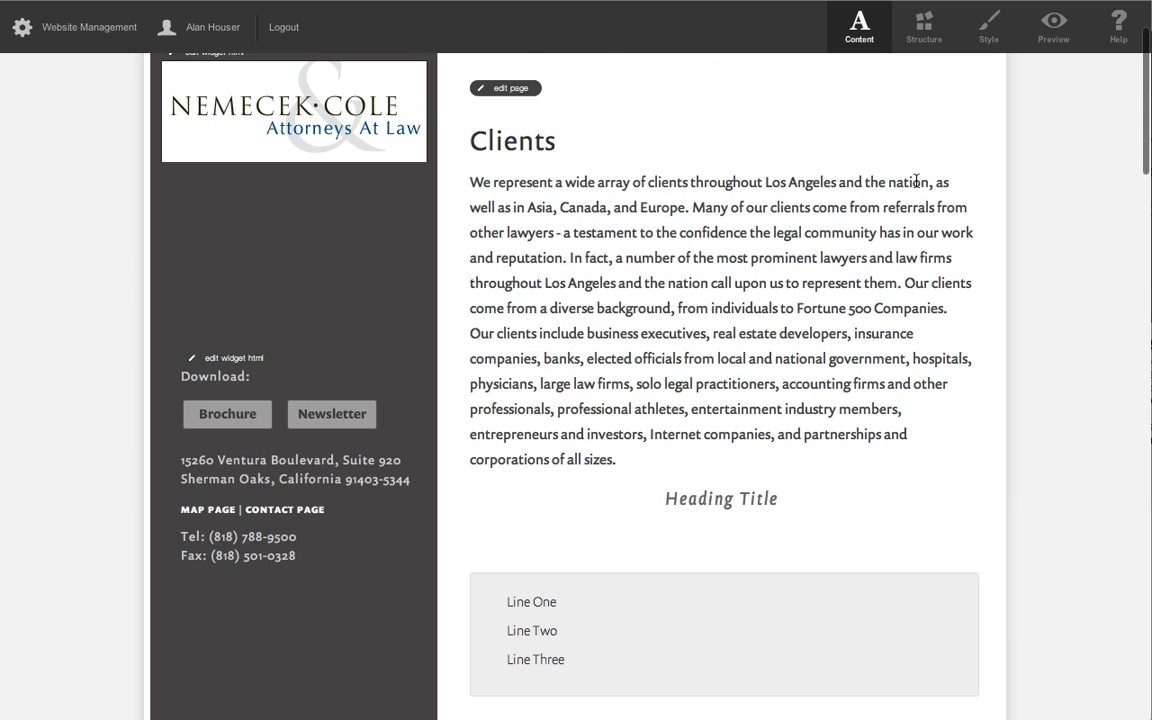
Delete the Heading Title, the three-line list and the blank paragraphs around it from the Clients page's HTML source, and save and close.
click(490, 88)
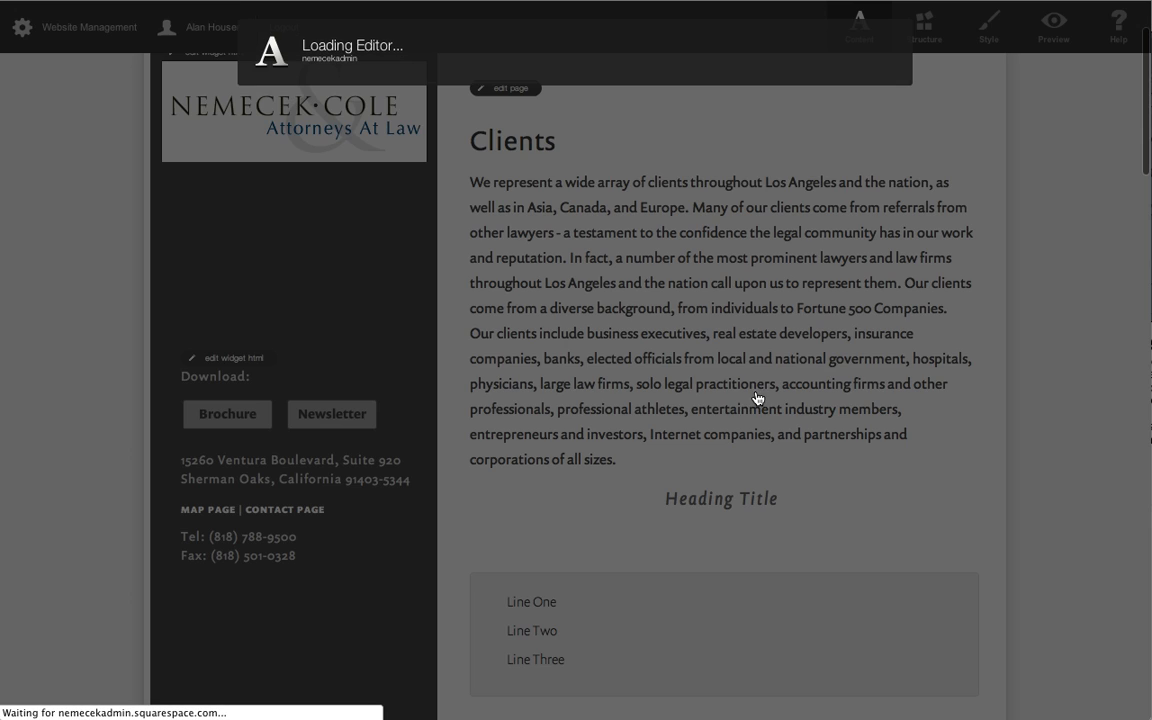
scroll(514, 313, down, 2)
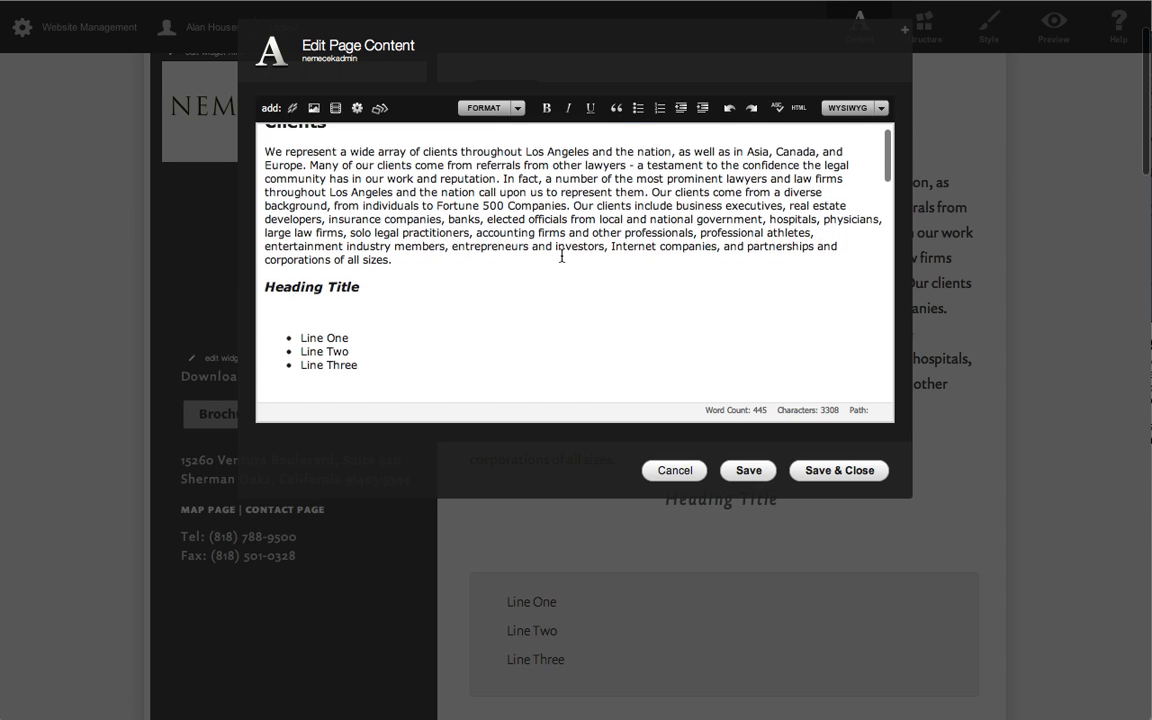
click(798, 107)
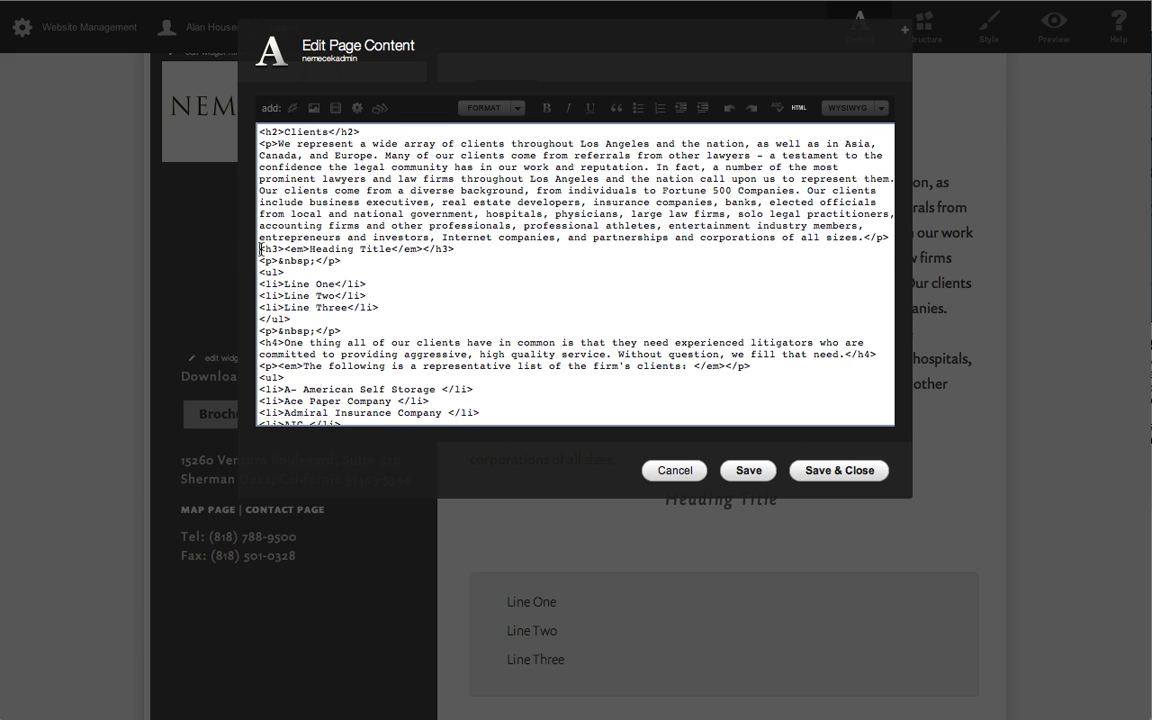
drag(261, 249, 340, 325)
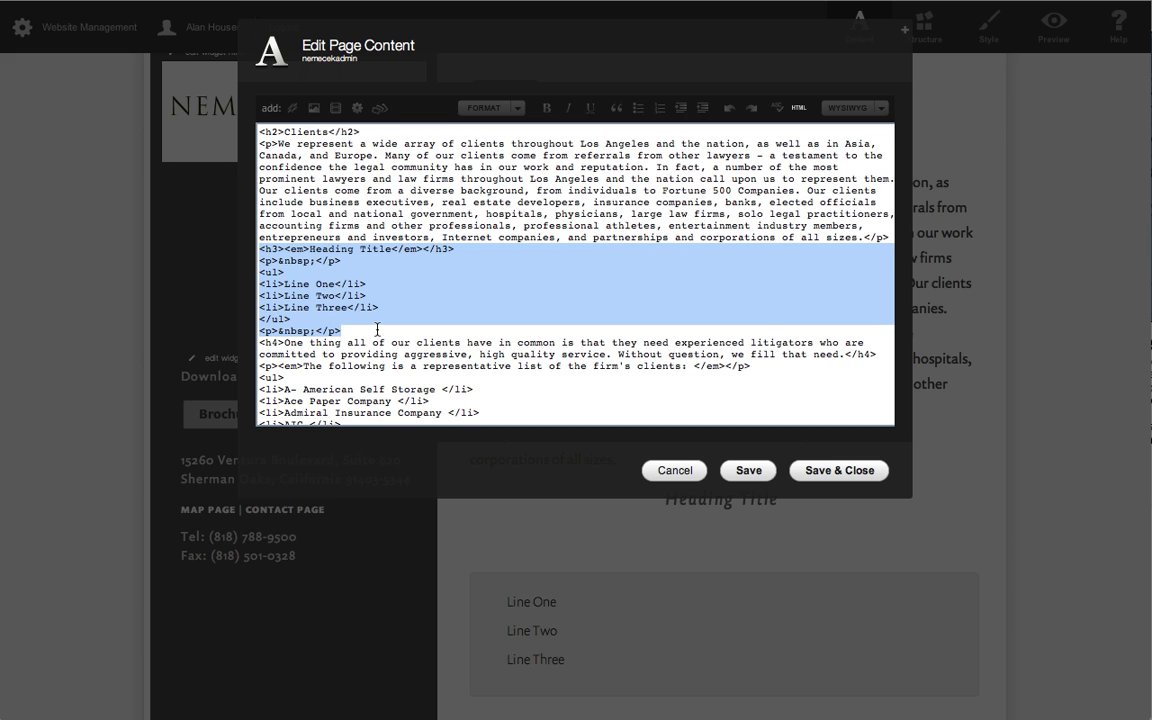
key(BackSpace)
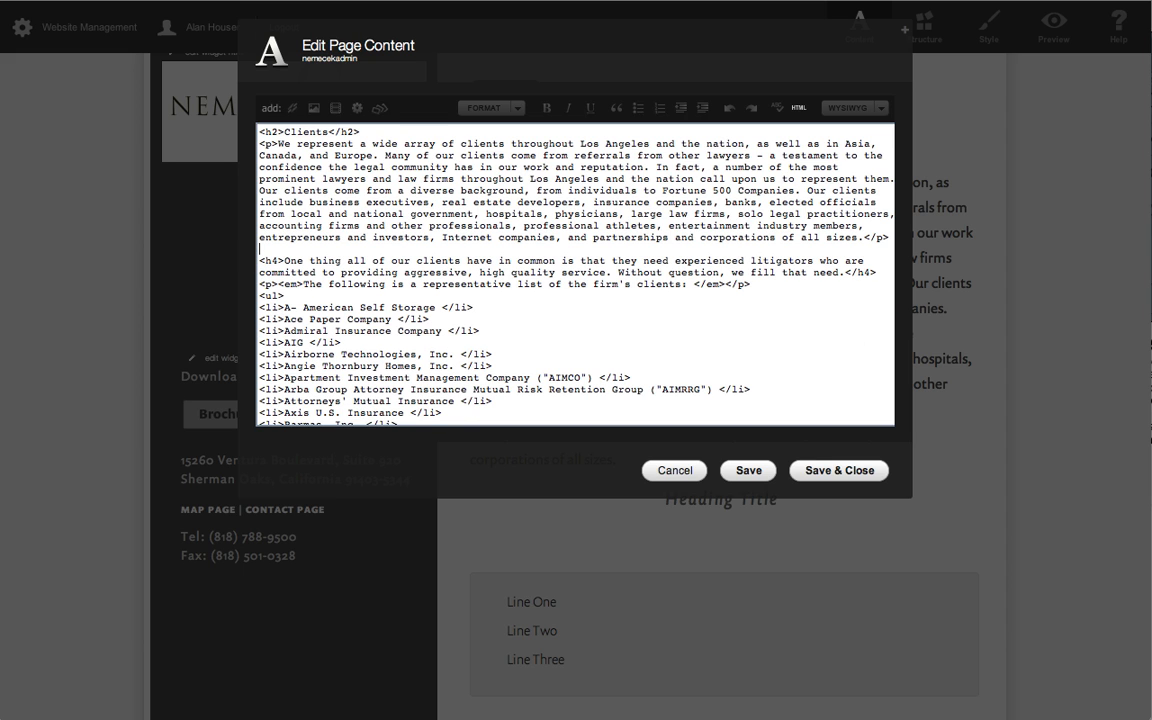
click(830, 470)
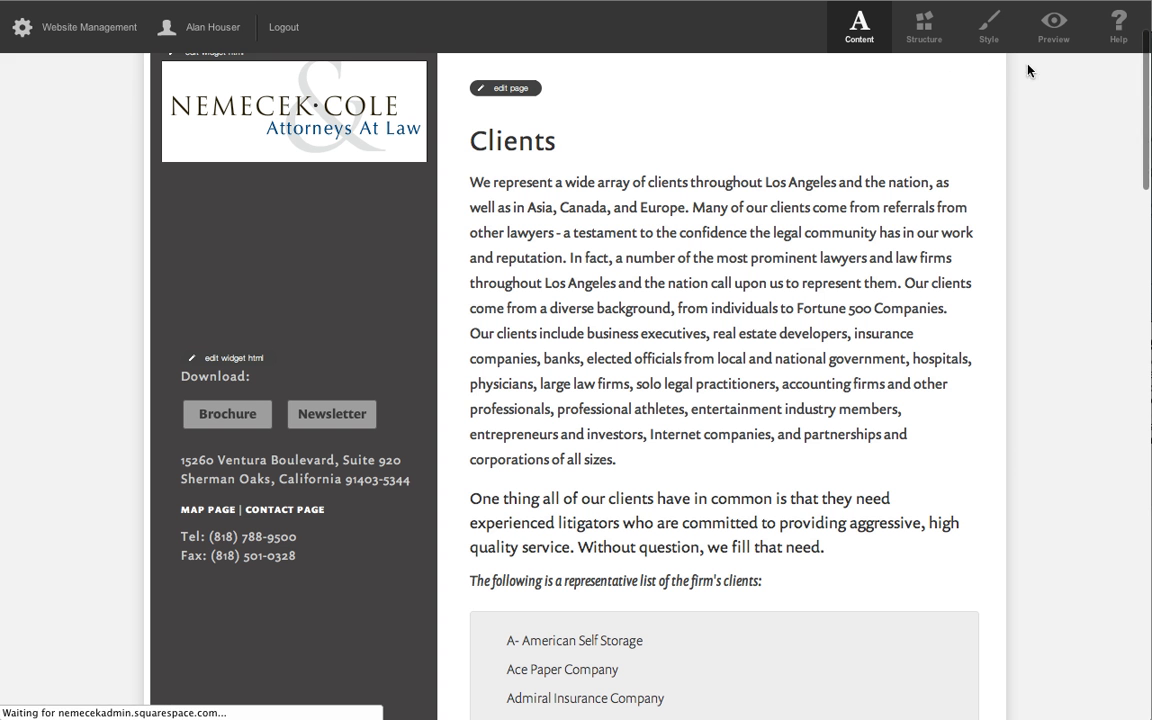
Preview the Clients page and look over its text and the start of the client list.
click(1053, 28)
scroll(970, 407, down, 3)
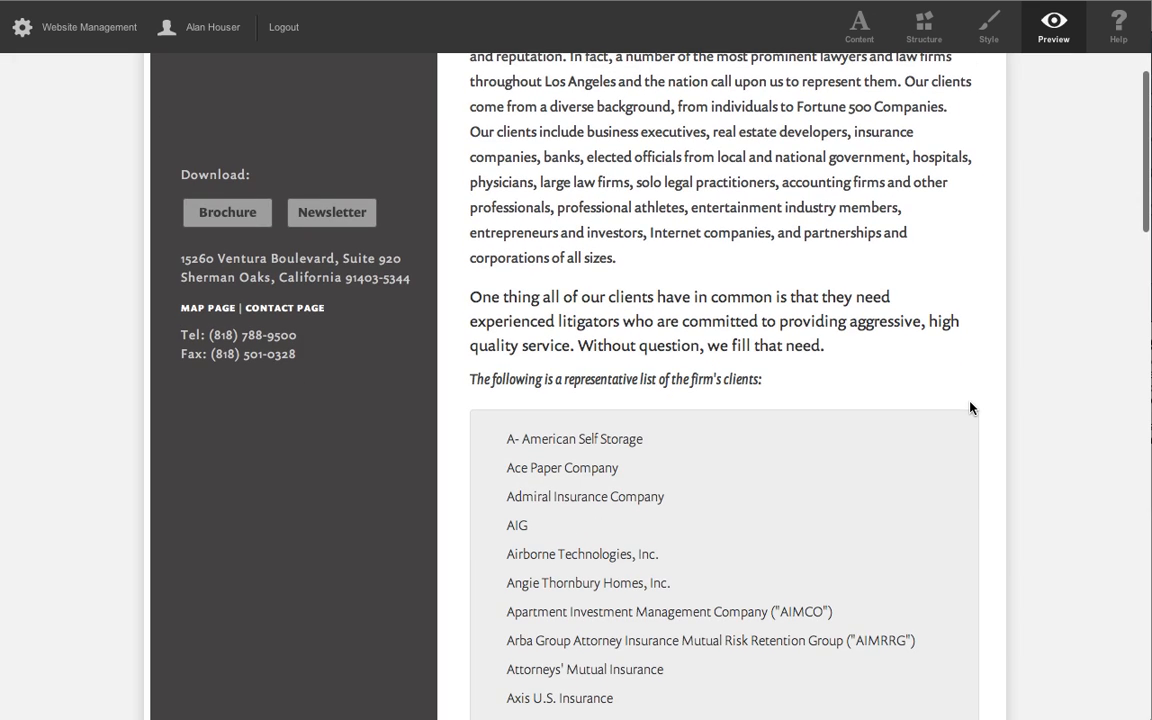
scroll(970, 407, down, 3)
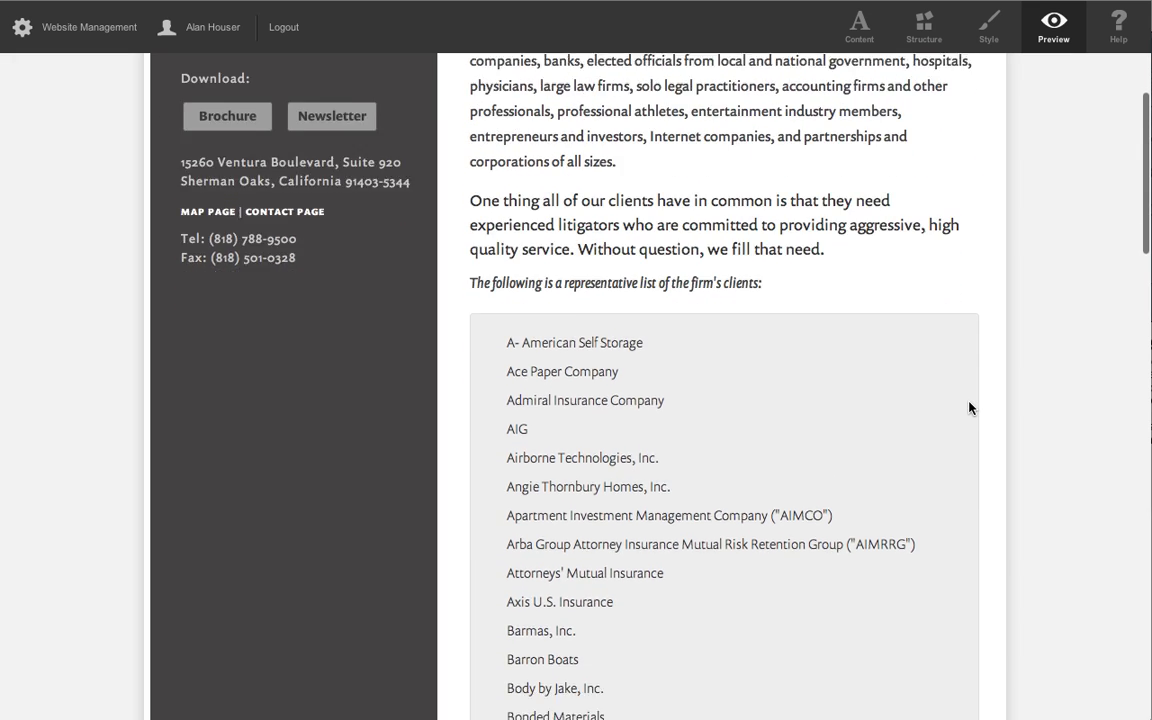
scroll(970, 407, up, 5)
scroll(969, 408, up, 3)
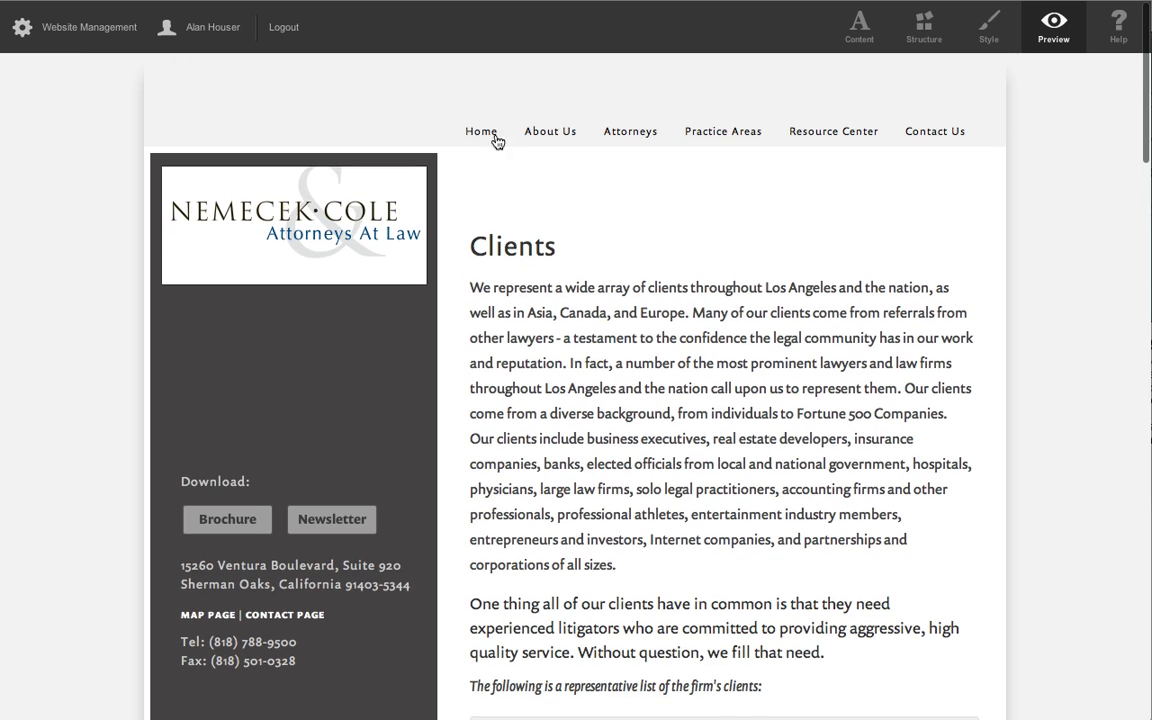
Open the In the Community page under About Us and look over its content.
mouse_move(537, 131)
click(550, 229)
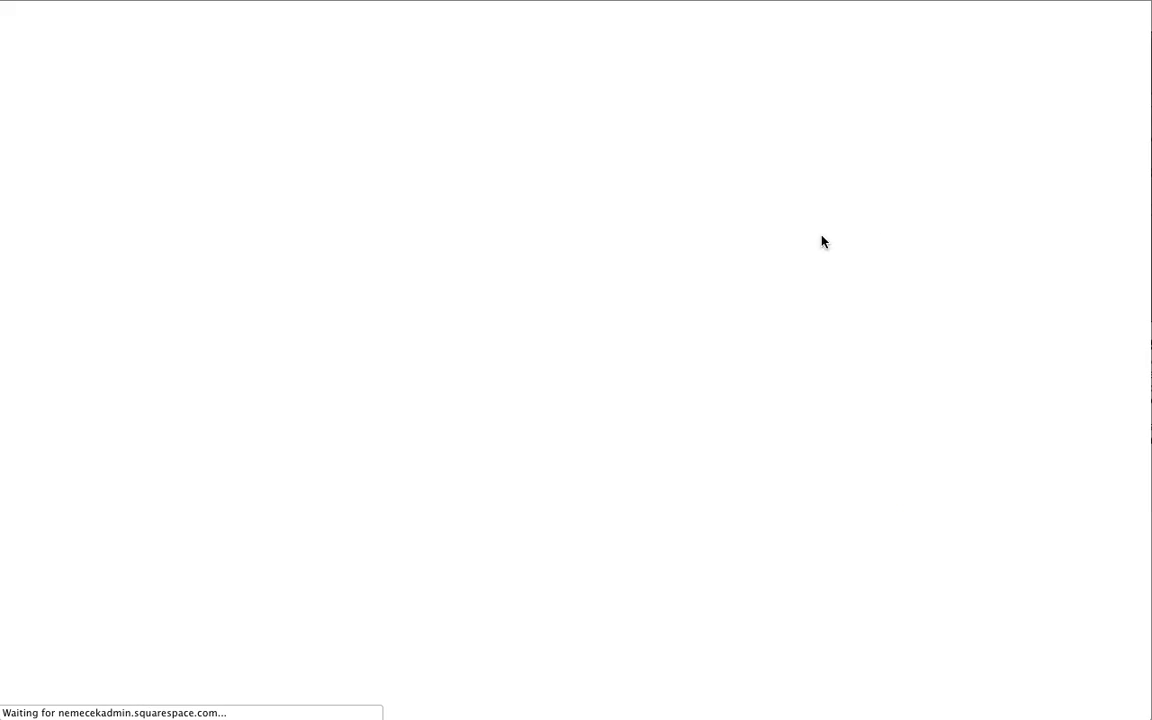
scroll(928, 241, down, 1)
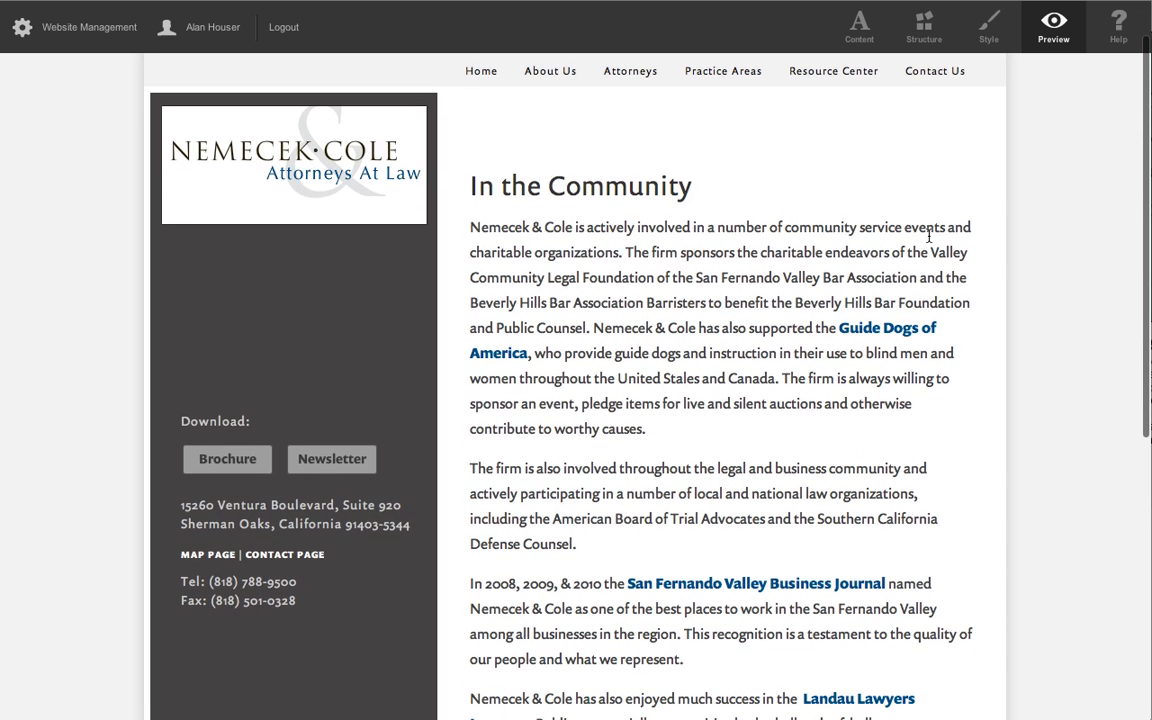
Open the In the Community page for content editing and add a "Contact Us." line below the basketball and softball teams paragraph.
click(860, 33)
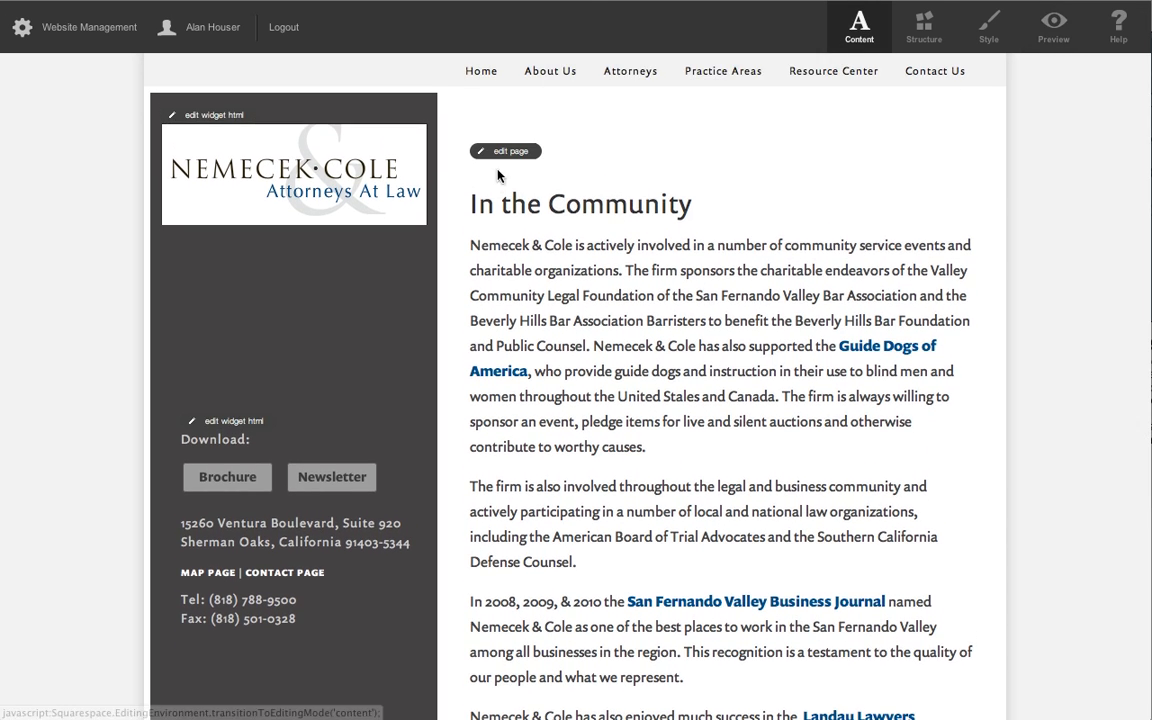
click(500, 156)
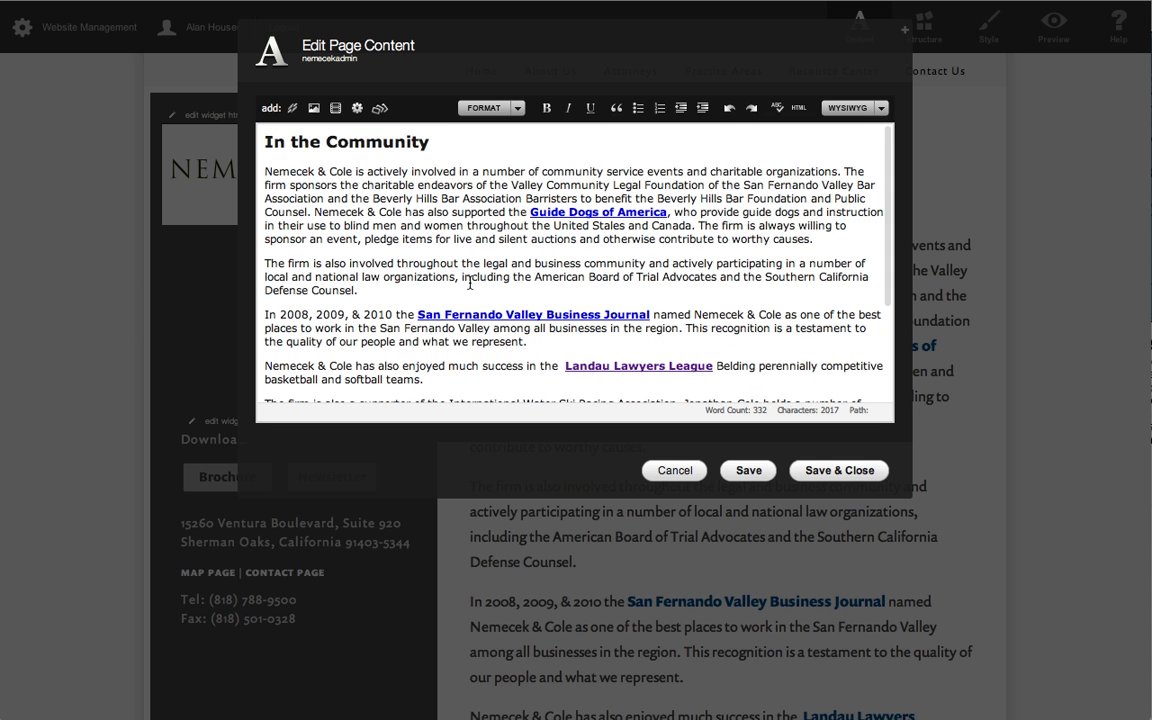
scroll(333, 210, down, 3)
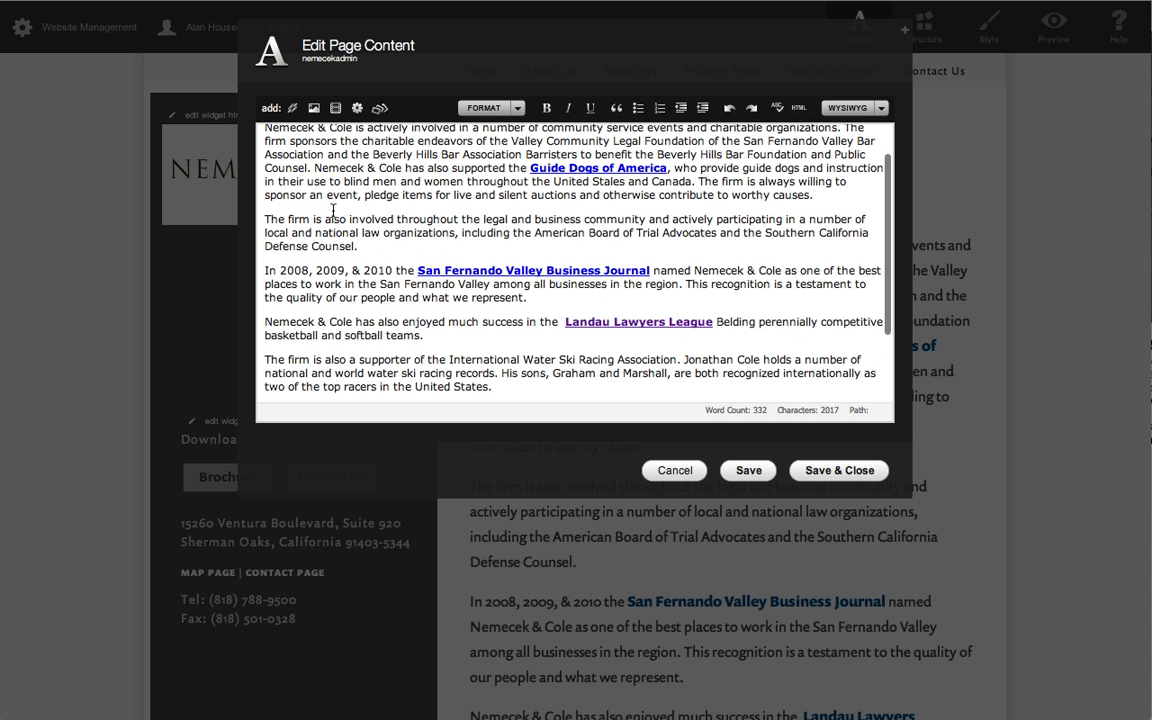
click(509, 328)
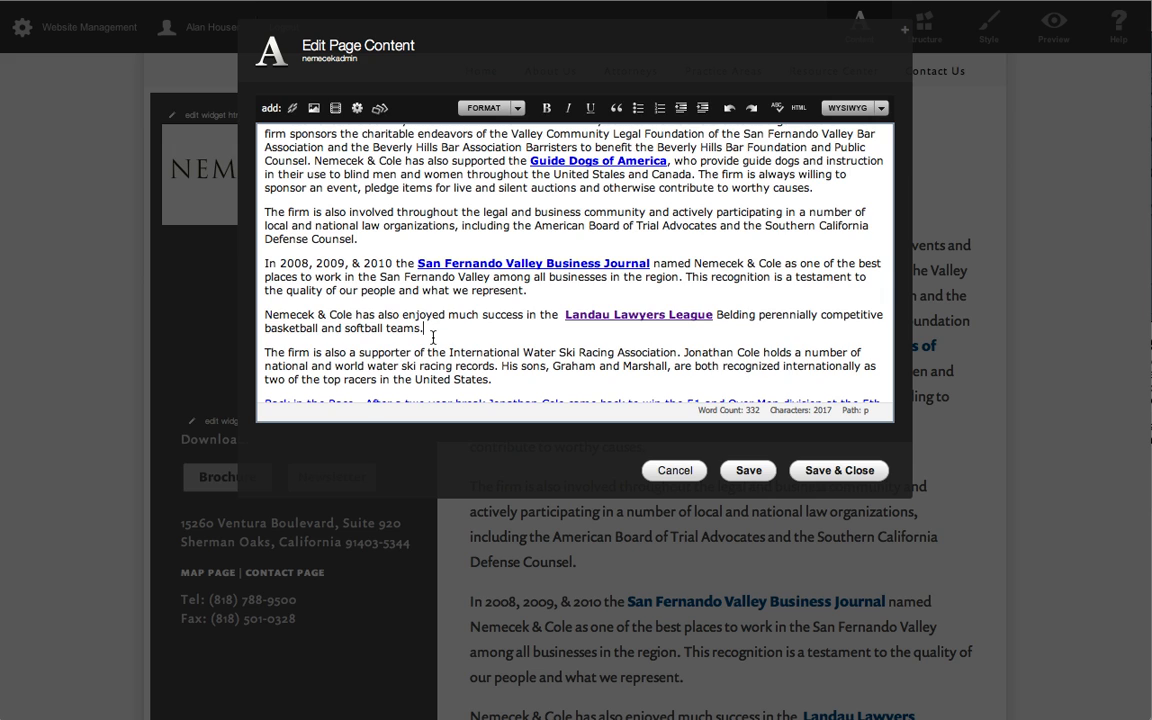
key(Return)
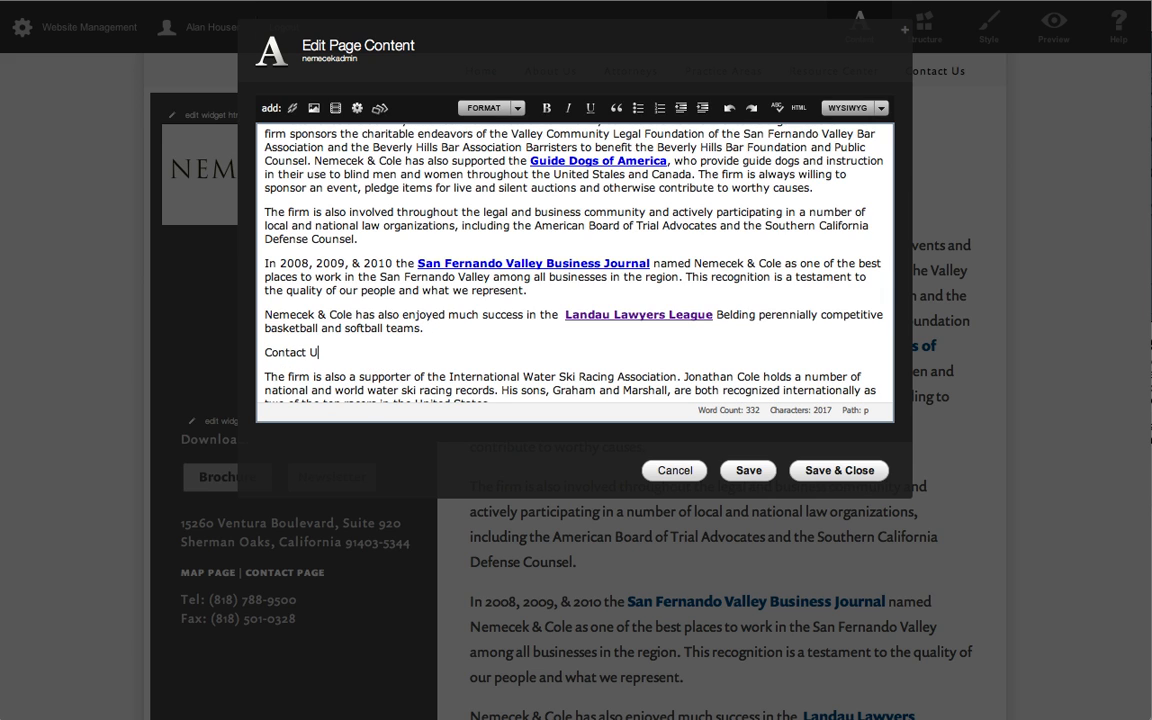
scroll(432, 337, down, 1)
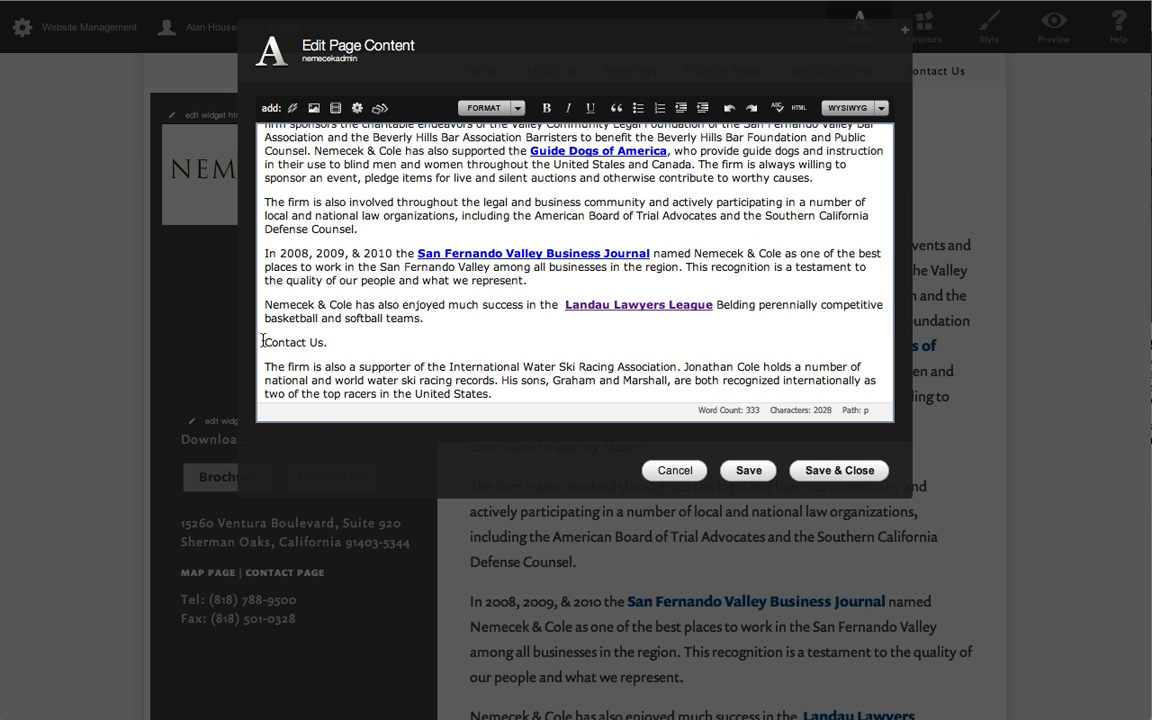
Link the "Contact Us." text to the site's own Contact Us webpage, and save and close the page.
drag(263, 341, 327, 341)
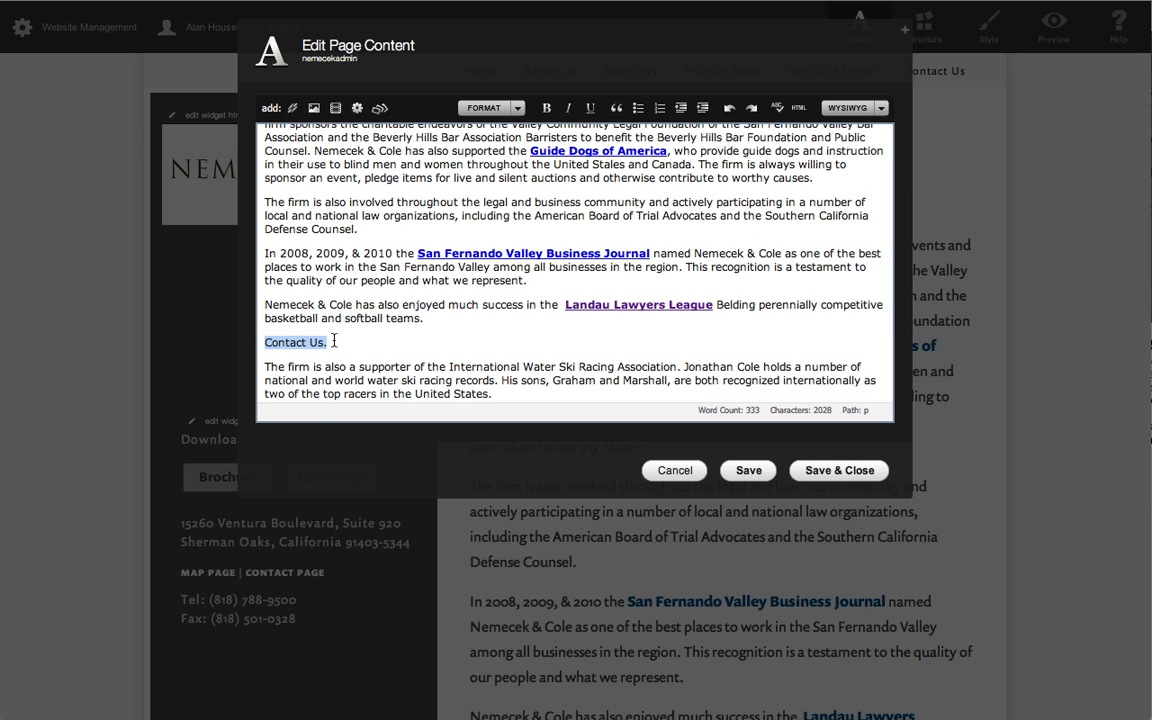
click(293, 109)
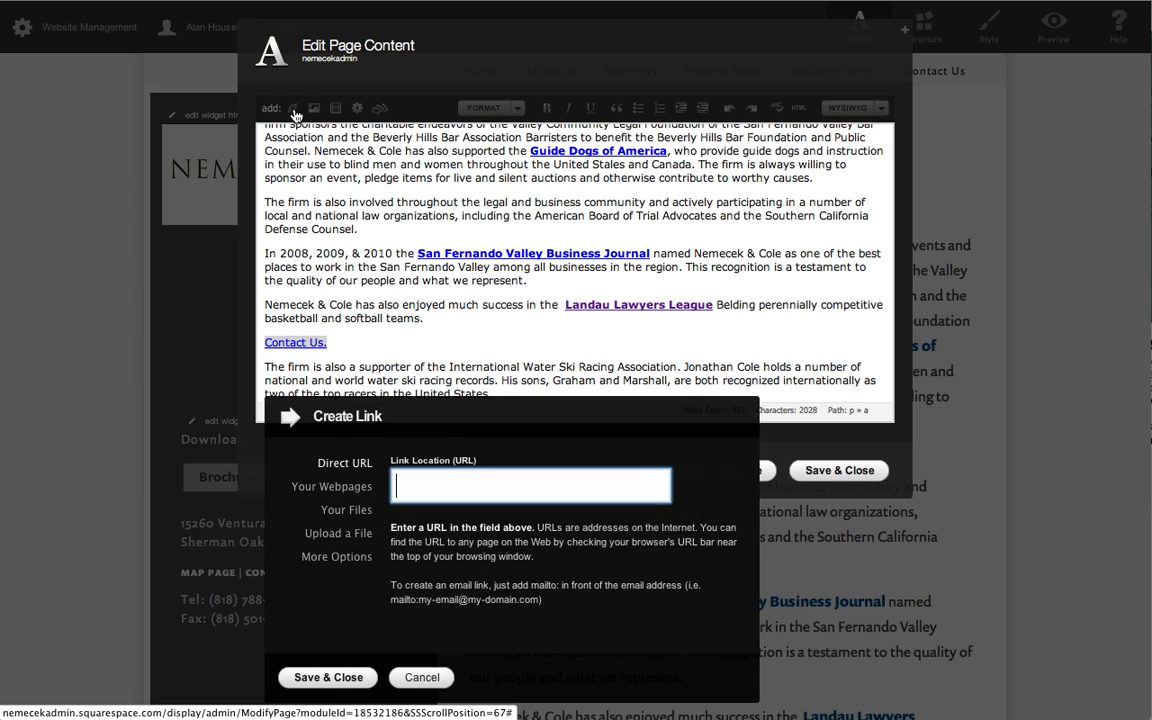
click(335, 488)
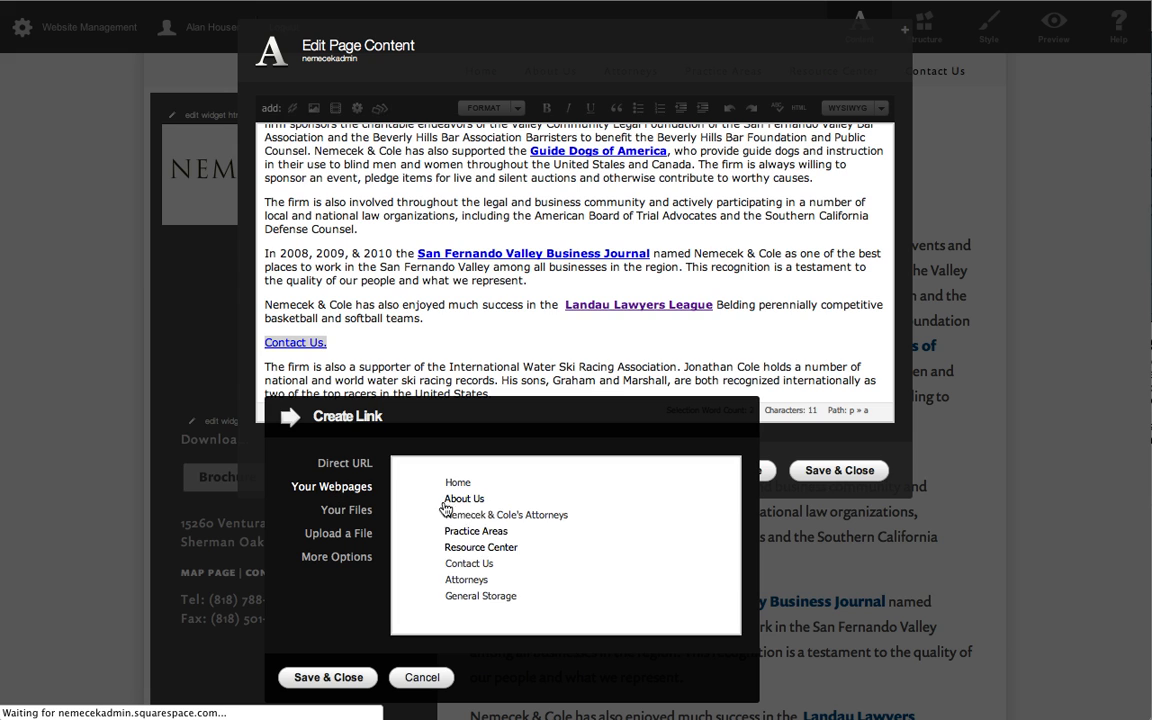
click(468, 565)
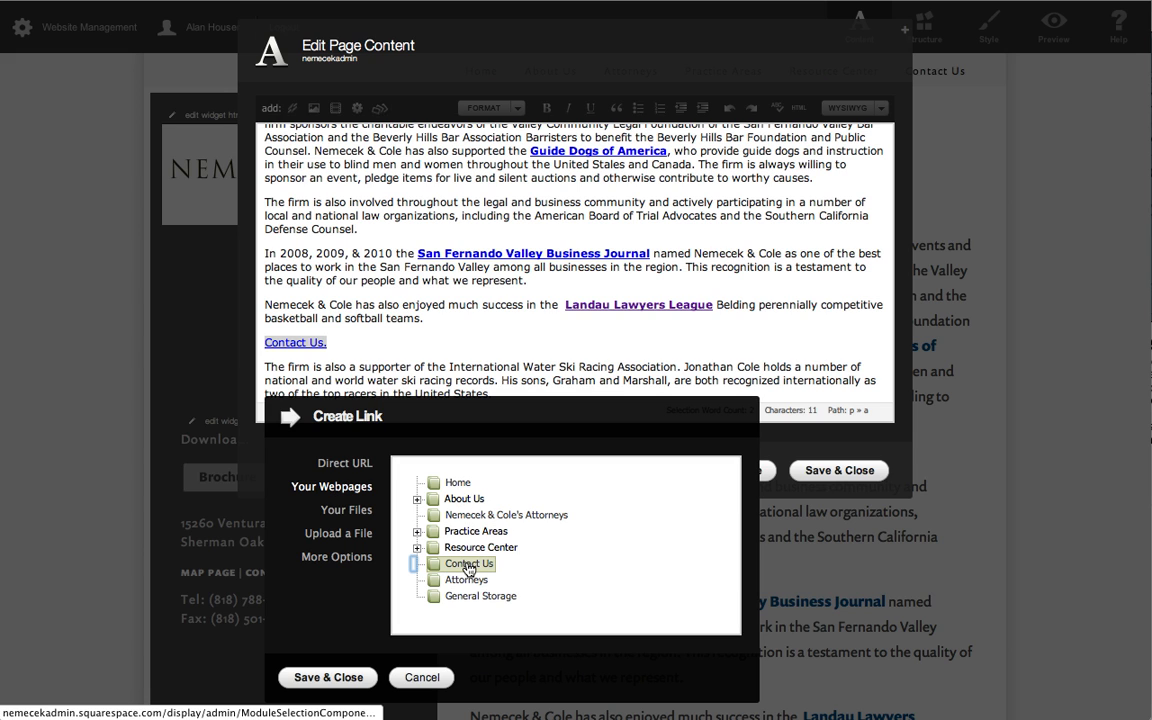
click(333, 680)
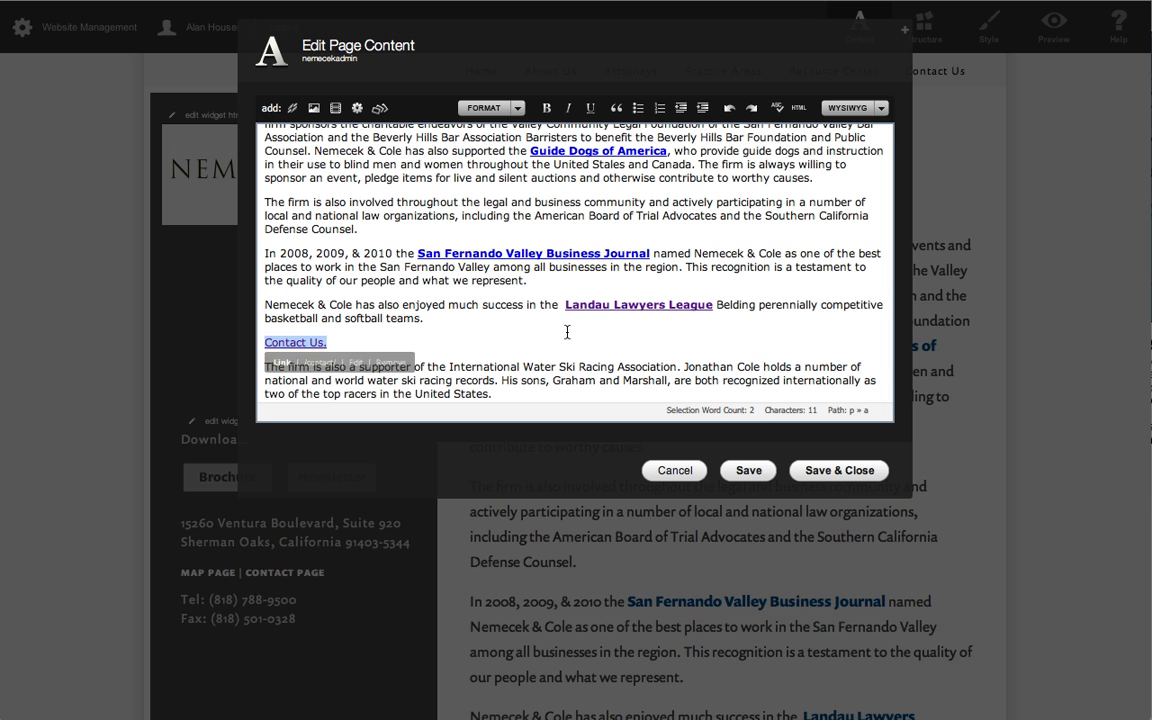
click(826, 470)
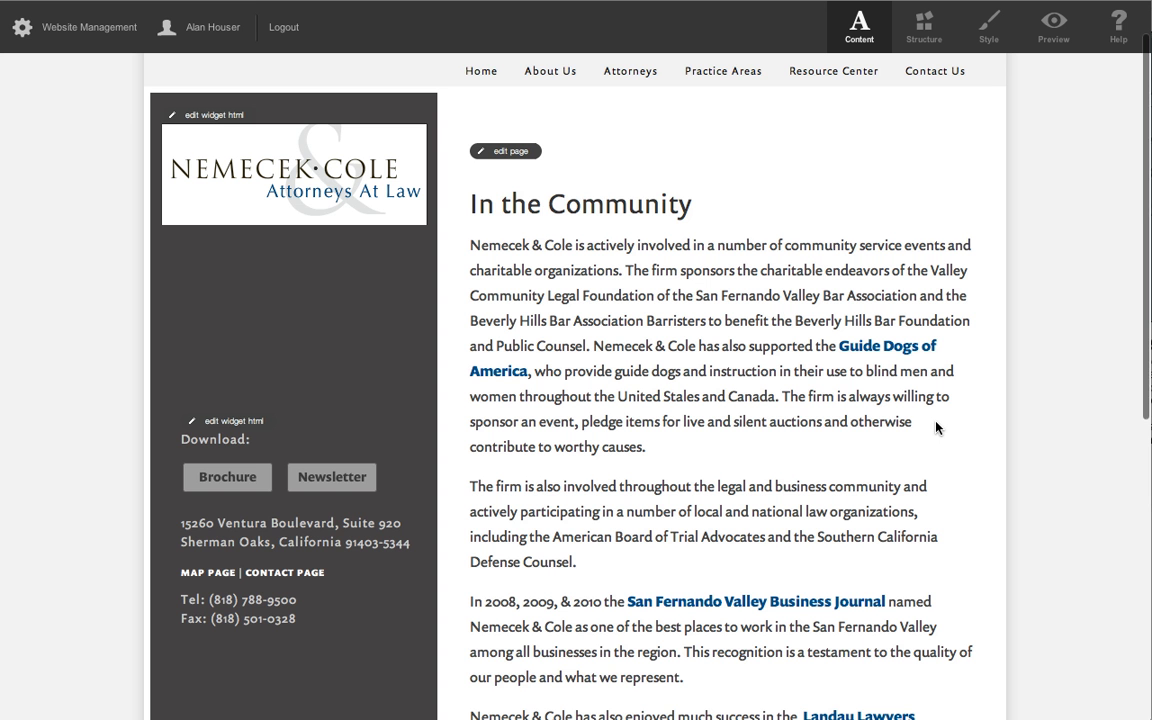
Follow the new "Contact Us." link to test its destination, and return to the In the Community page.
scroll(938, 428, down, 3)
scroll(938, 428, down, 5)
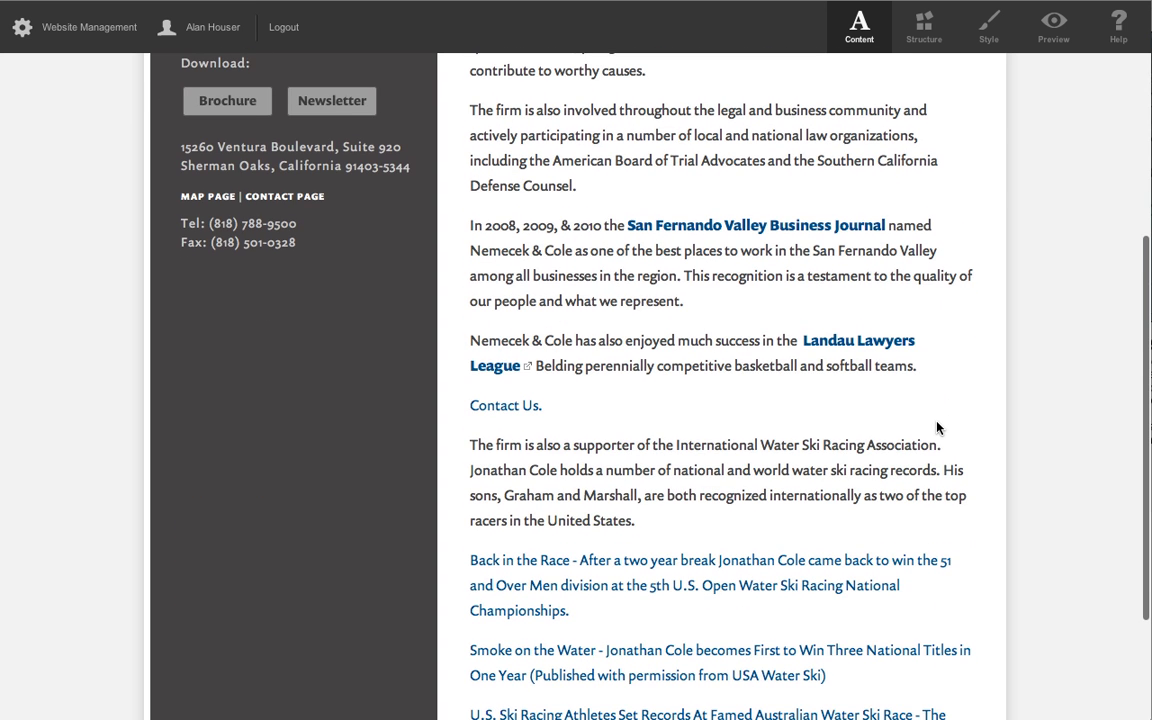
click(527, 410)
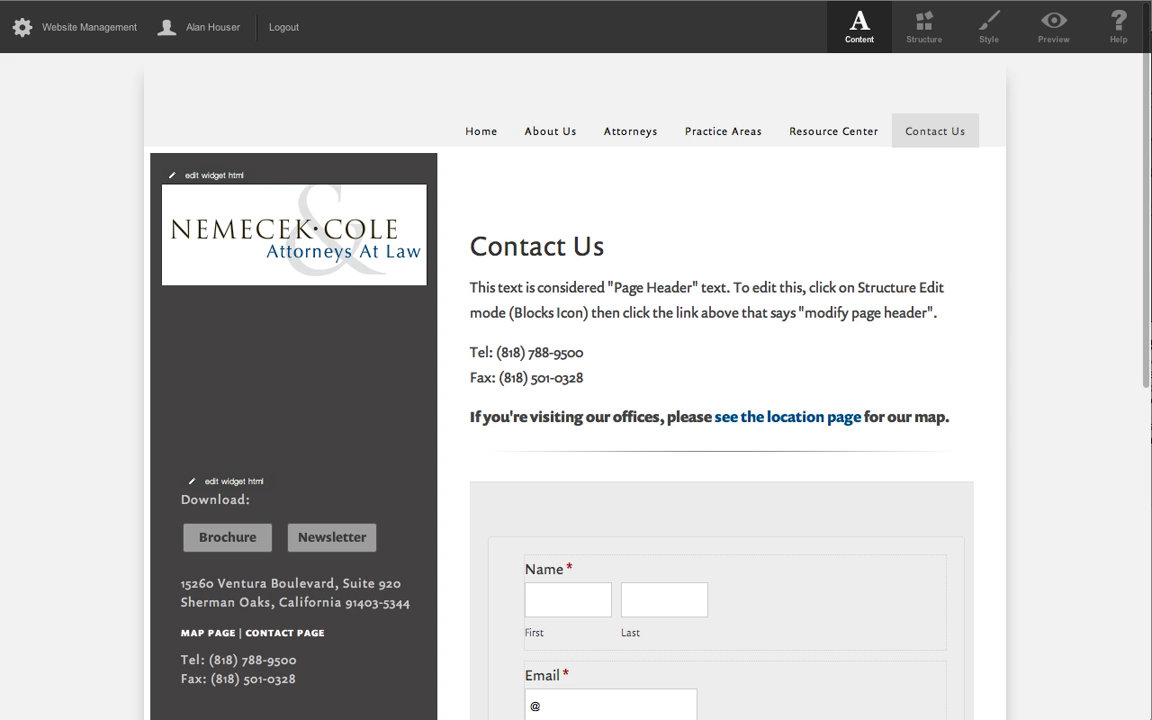
key(super+Left)
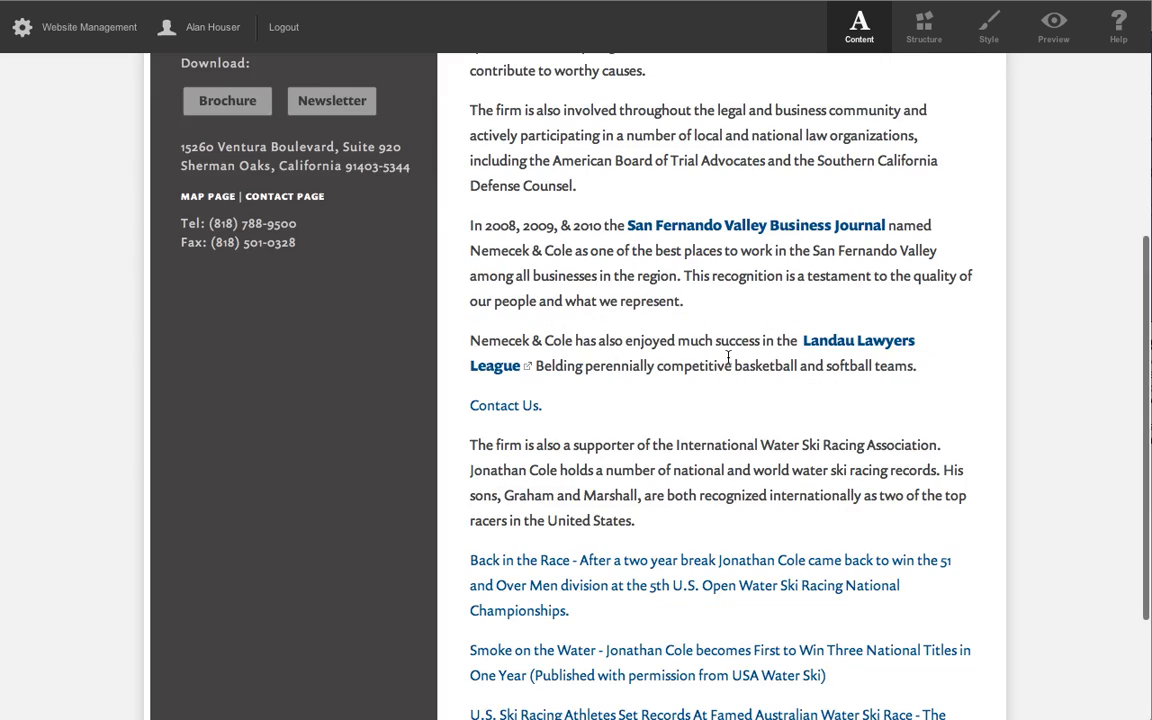
scroll(728, 355, up, 8)
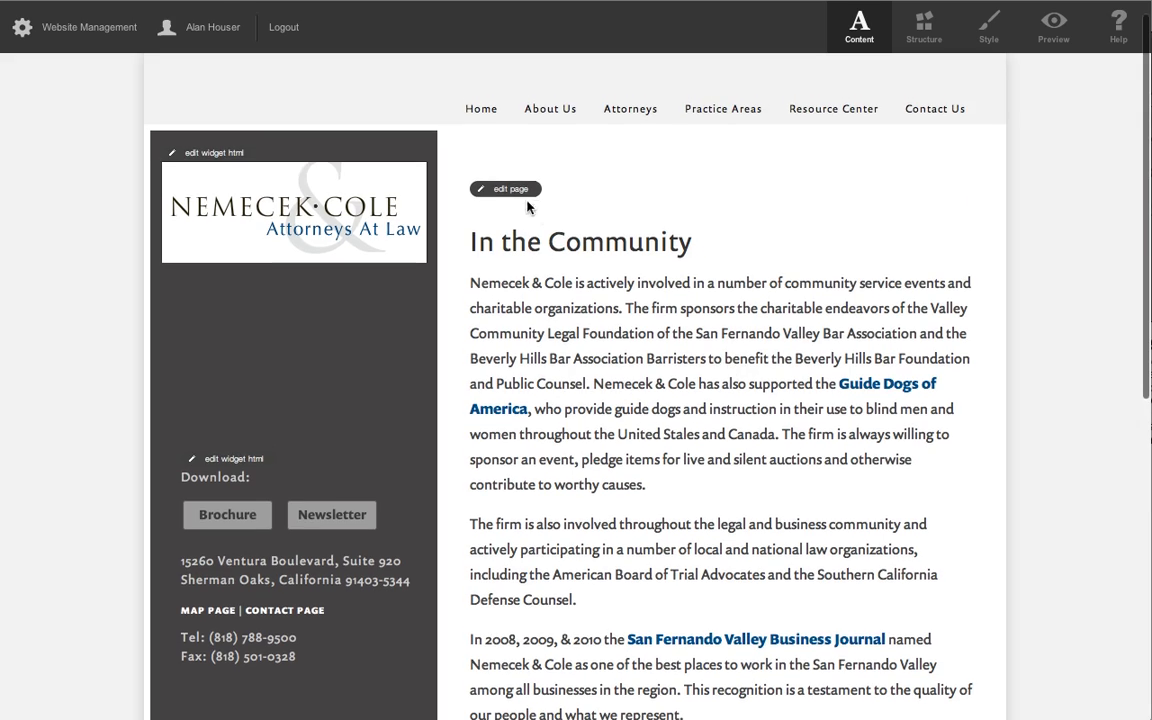
click(505, 189)
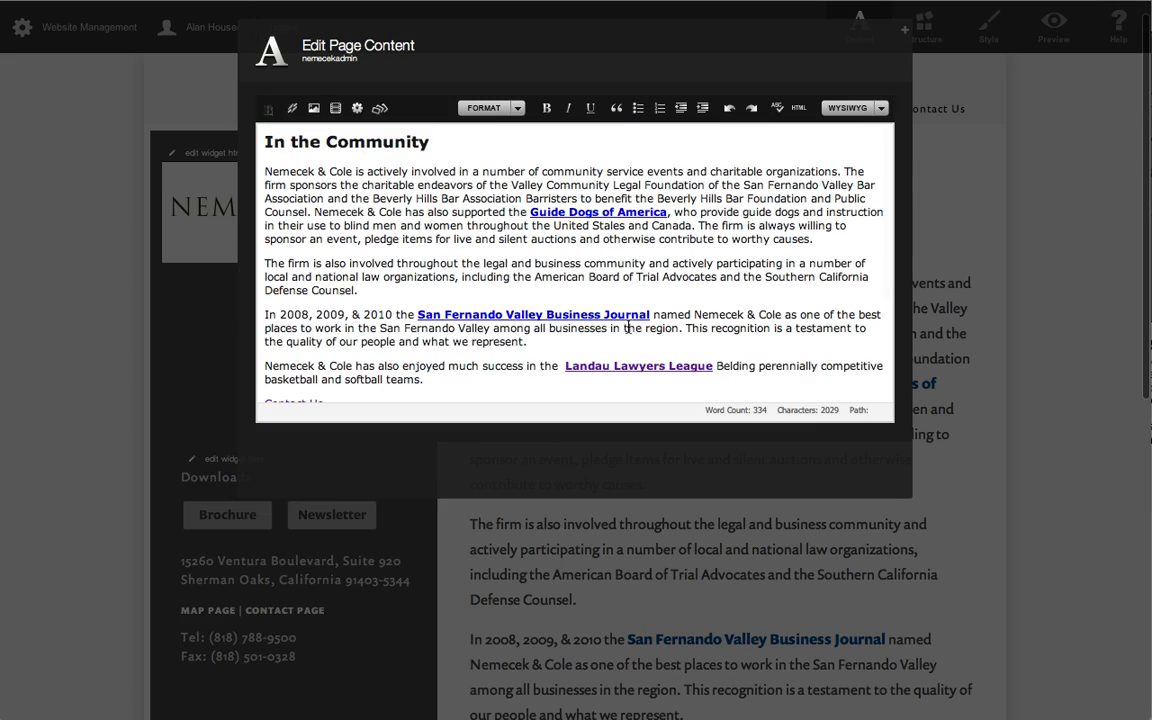
scroll(535, 226, down, 3)
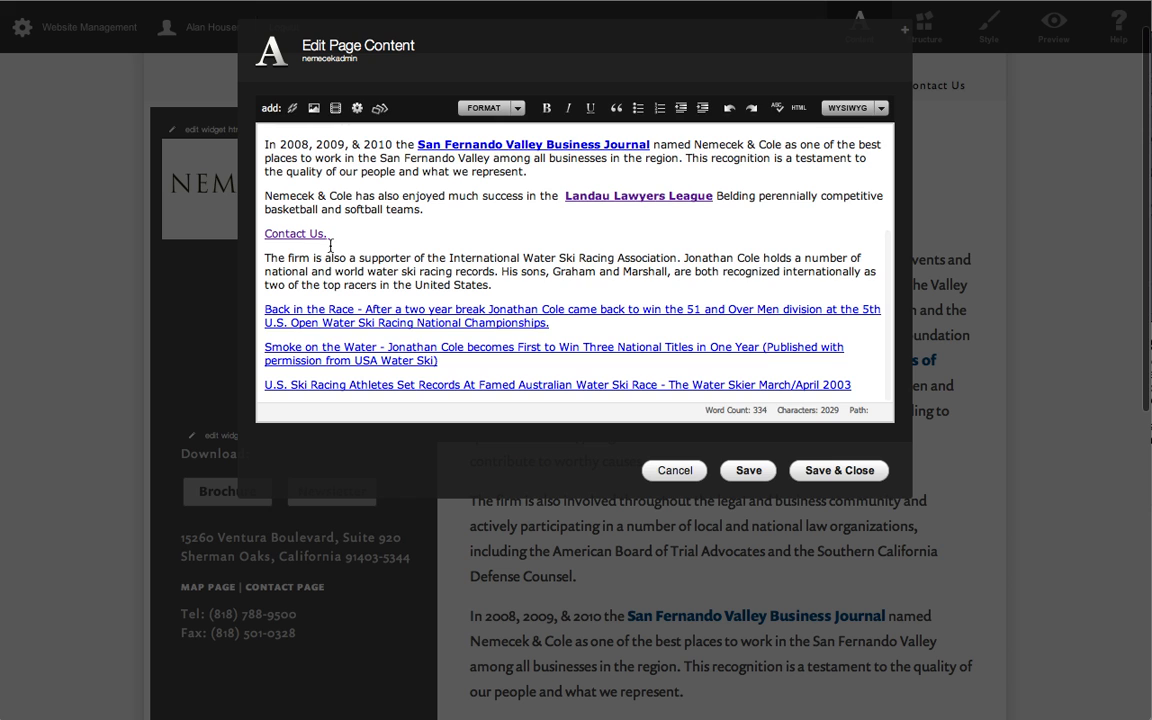
click(360, 233)
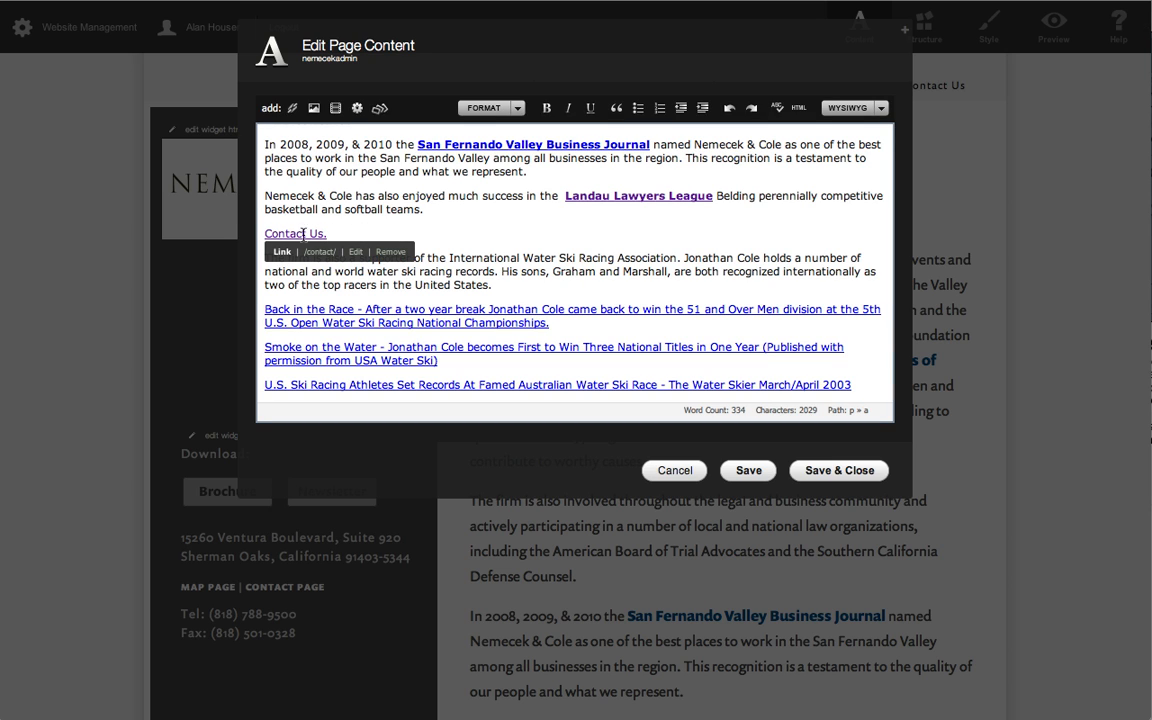
click(355, 251)
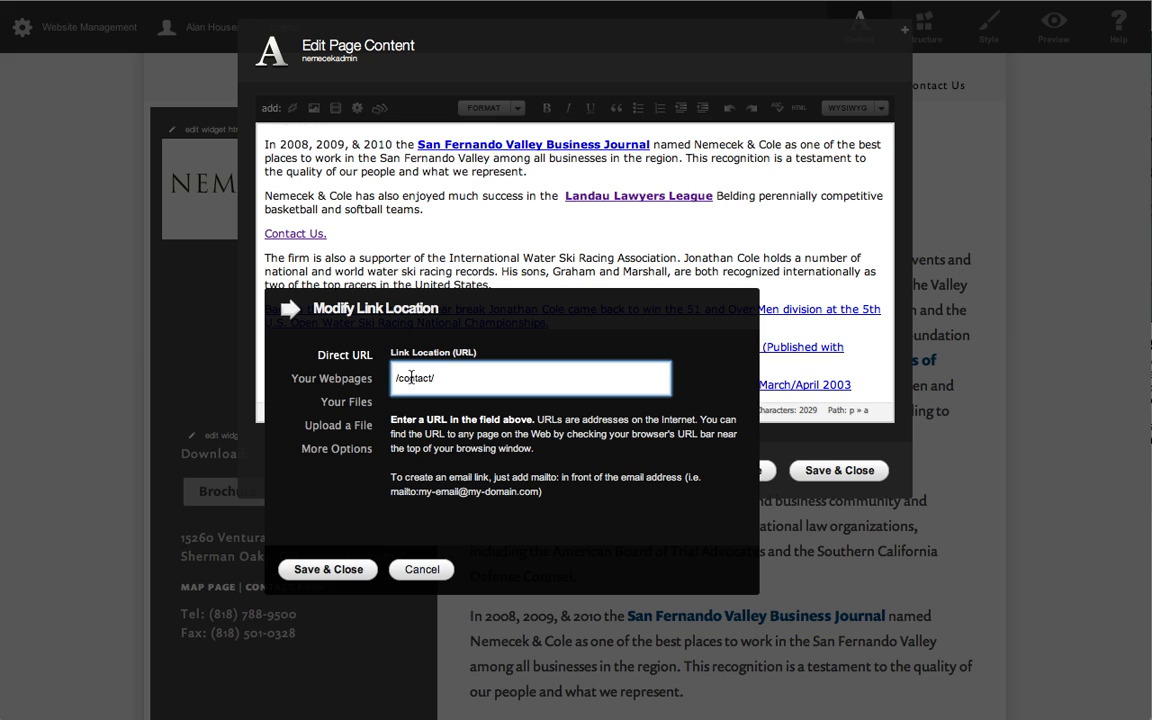
triple_click(410, 378)
text(http:/www.google.com)
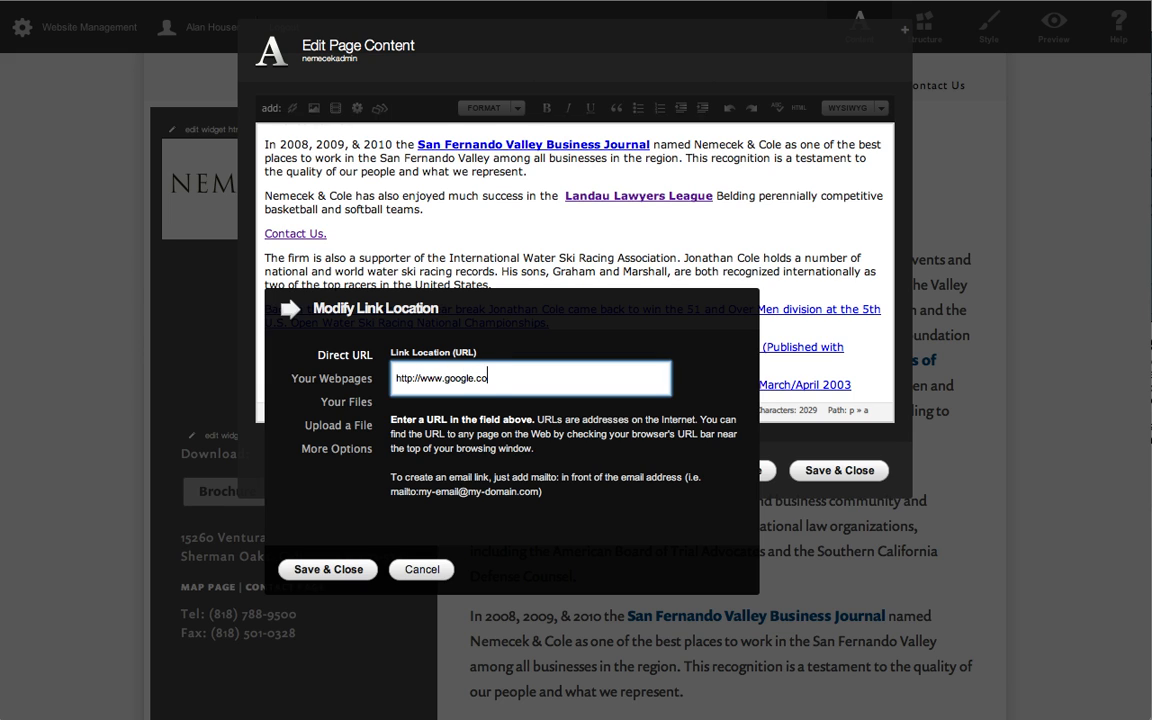
click(305, 570)
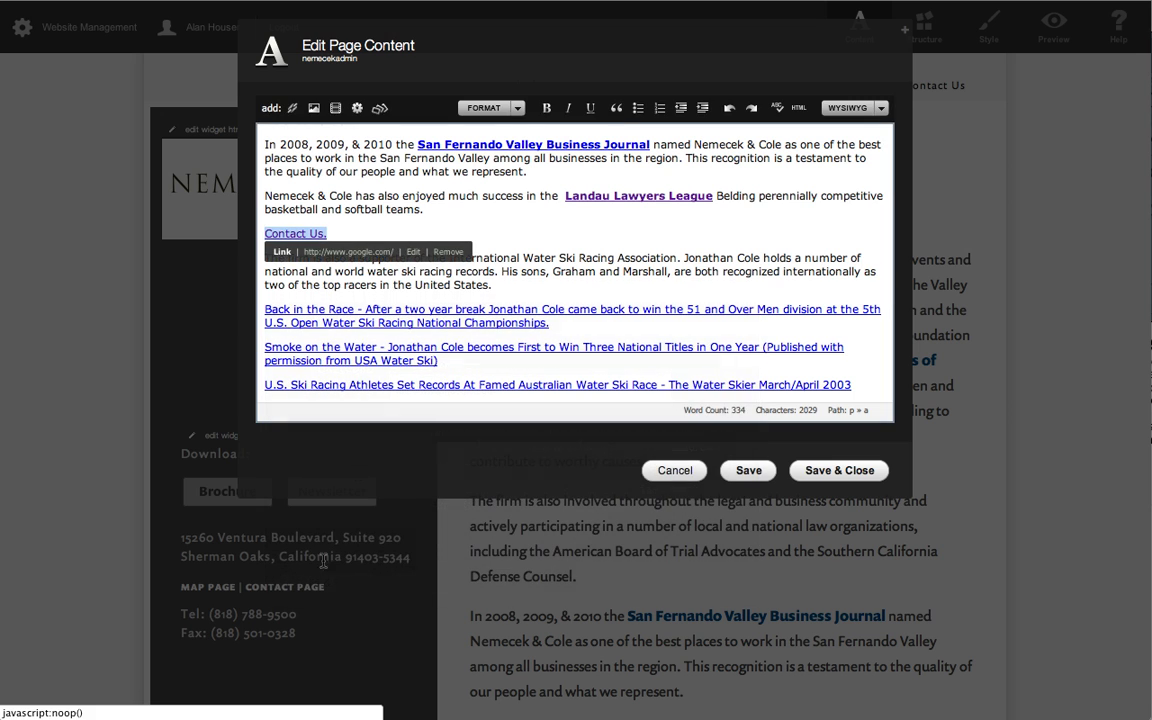
click(862, 471)
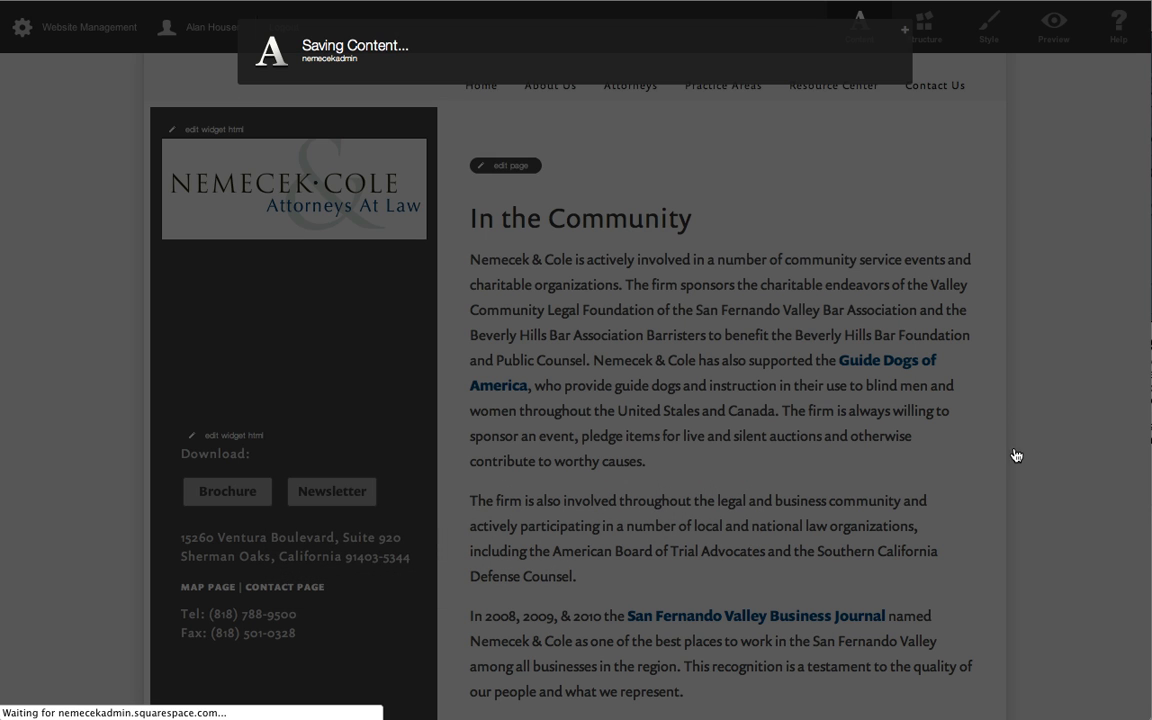
scroll(893, 451, down, 5)
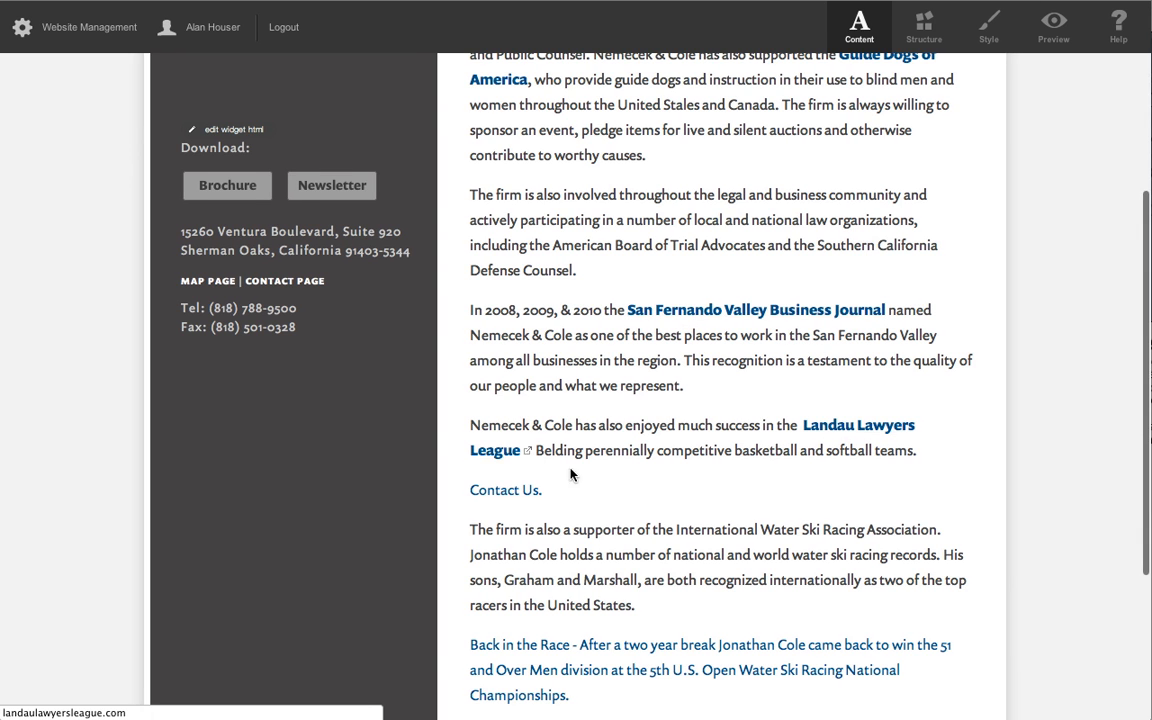
Set the "Contact Us." link to open in a new window with the offsite indicator shown, save and close the page, and test it.
scroll(566, 455, up, 5)
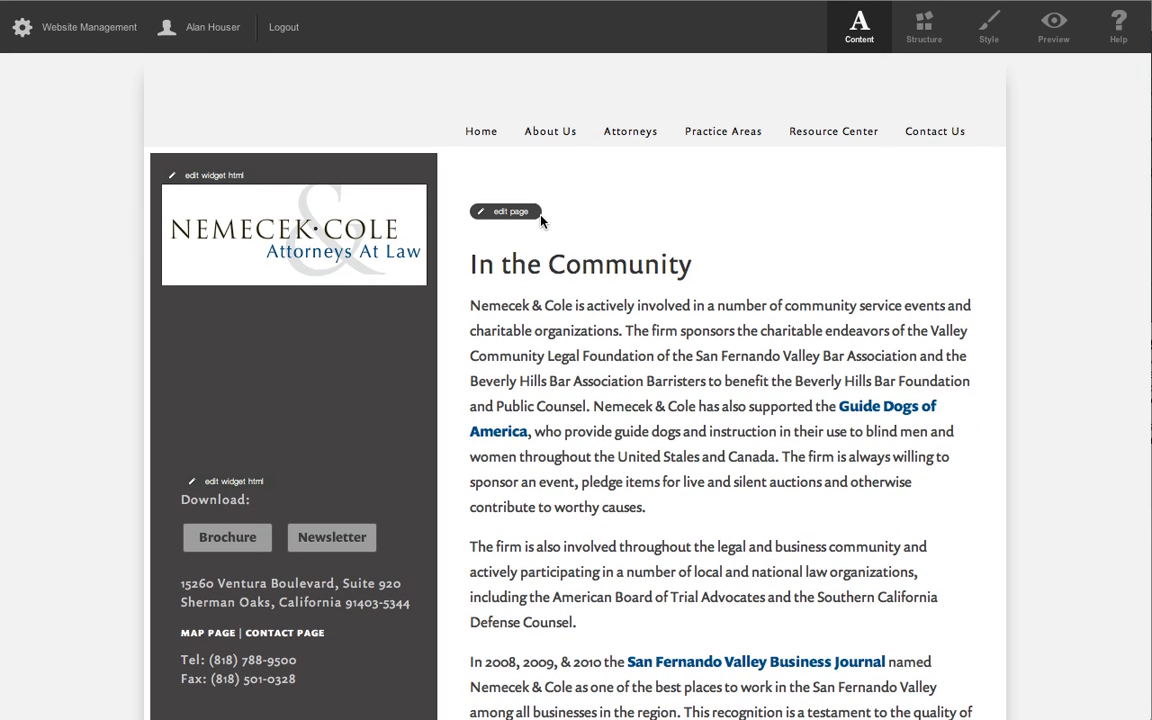
click(511, 212)
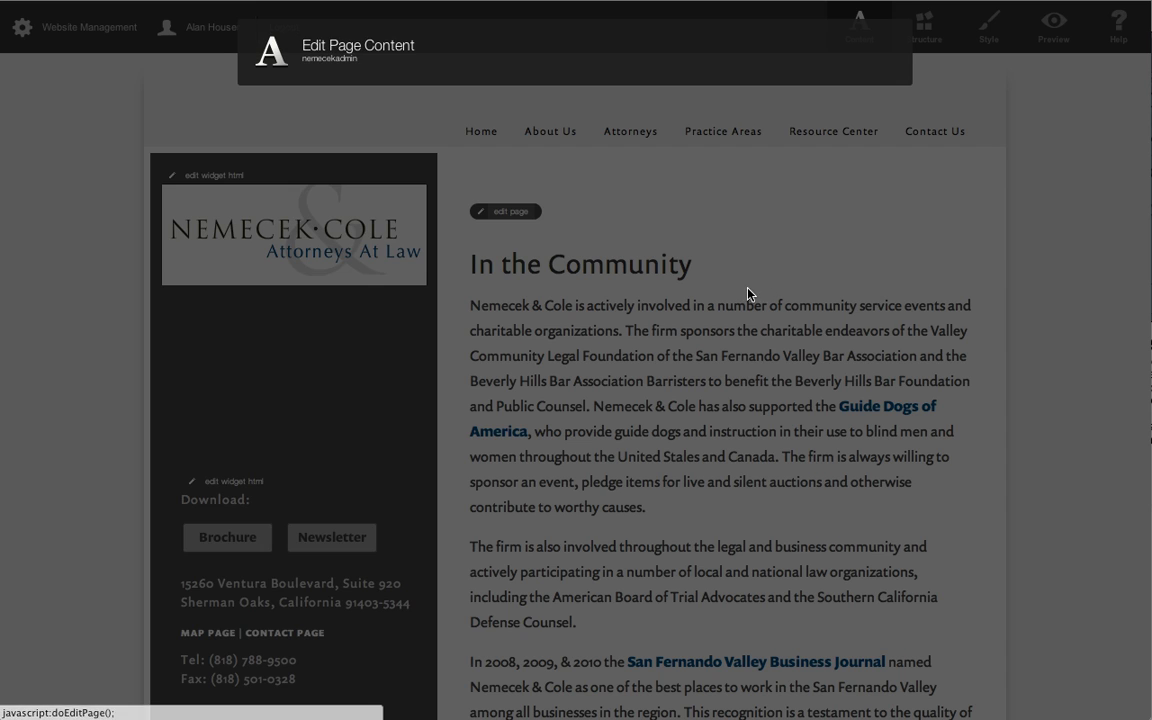
scroll(448, 300, down, 5)
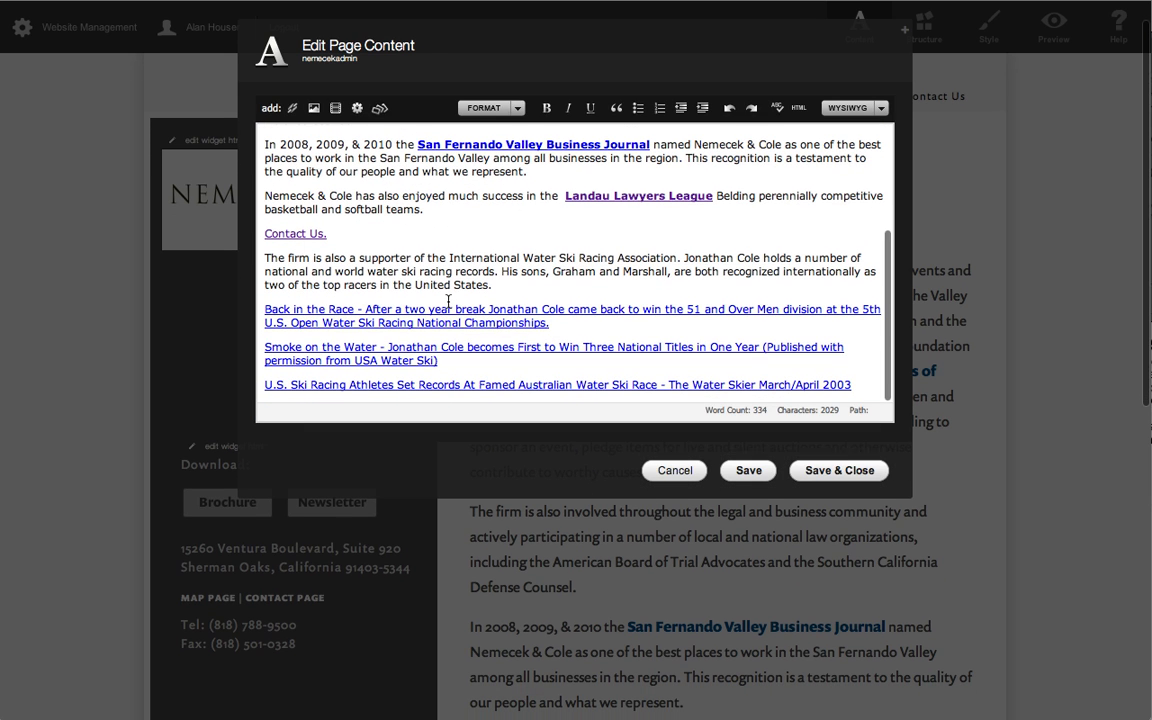
click(308, 233)
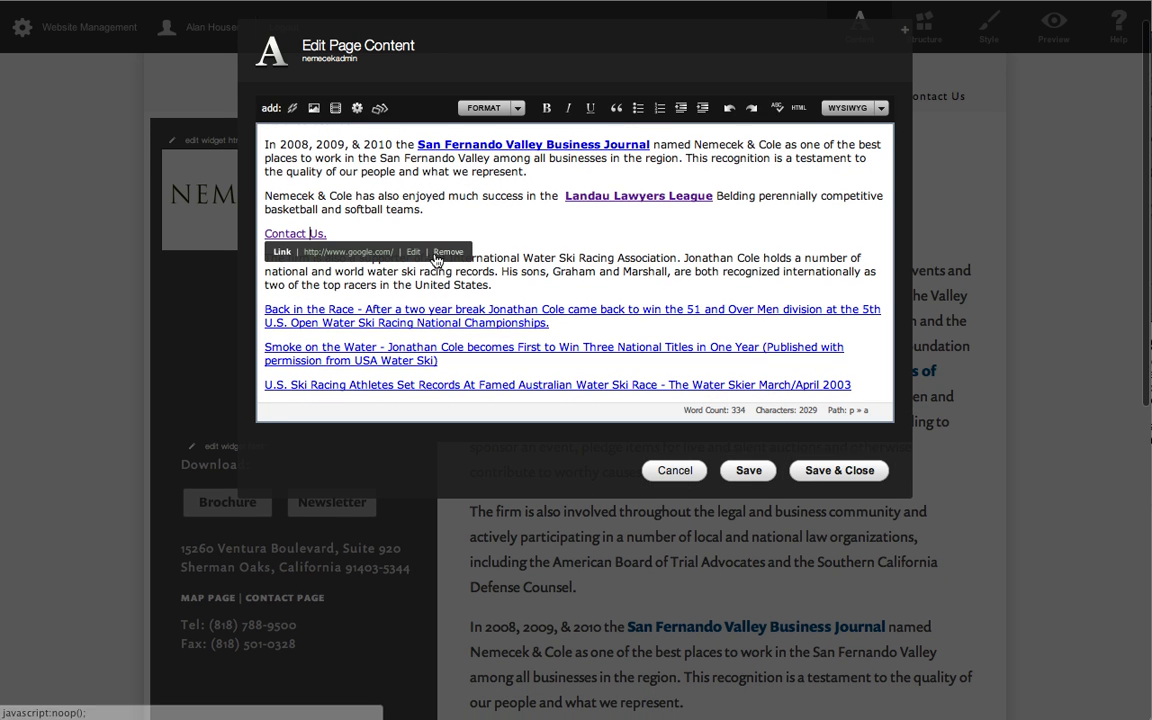
click(414, 251)
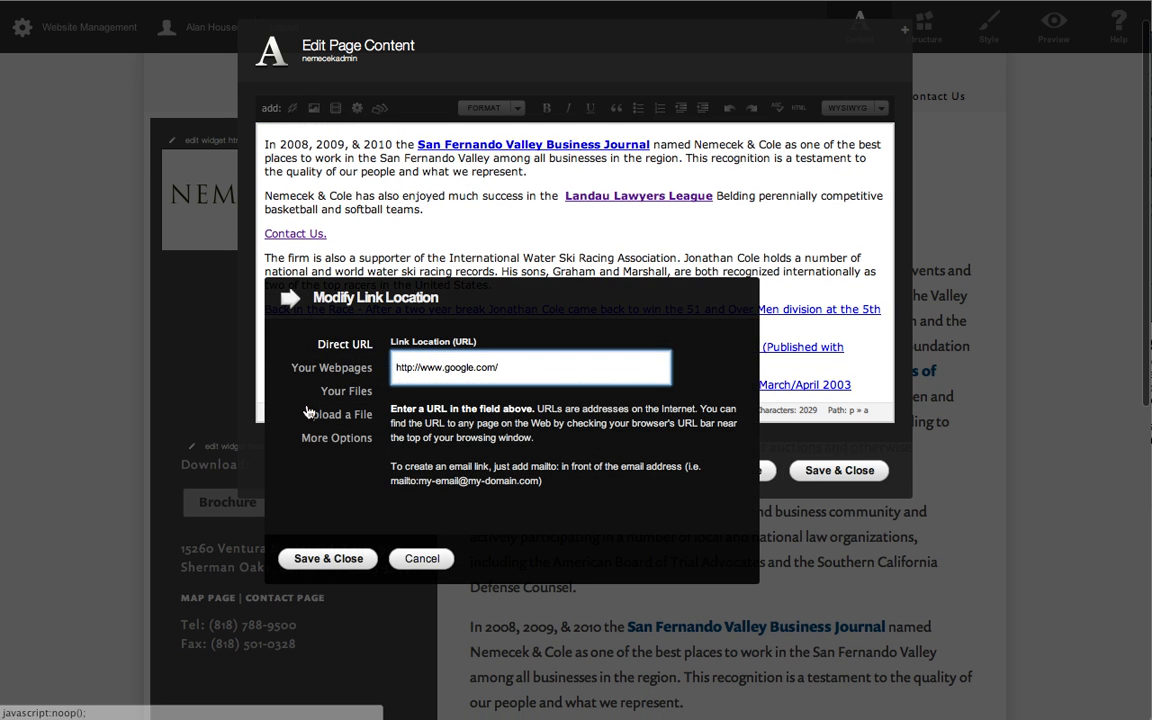
click(327, 440)
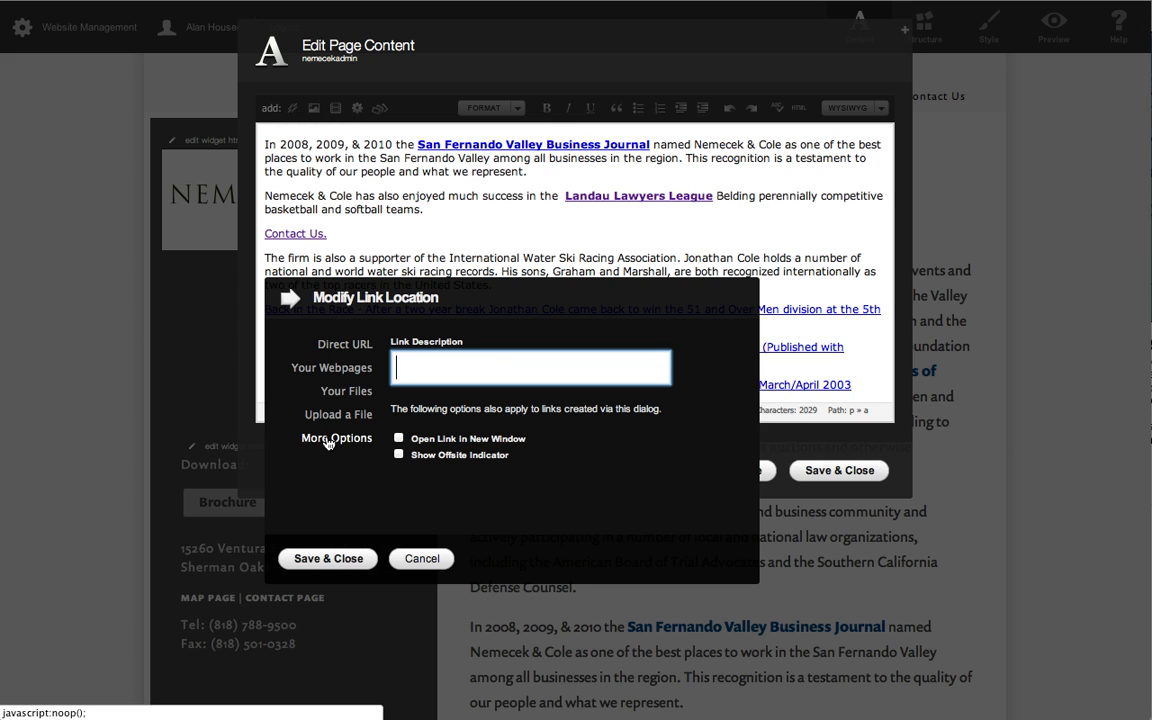
click(399, 439)
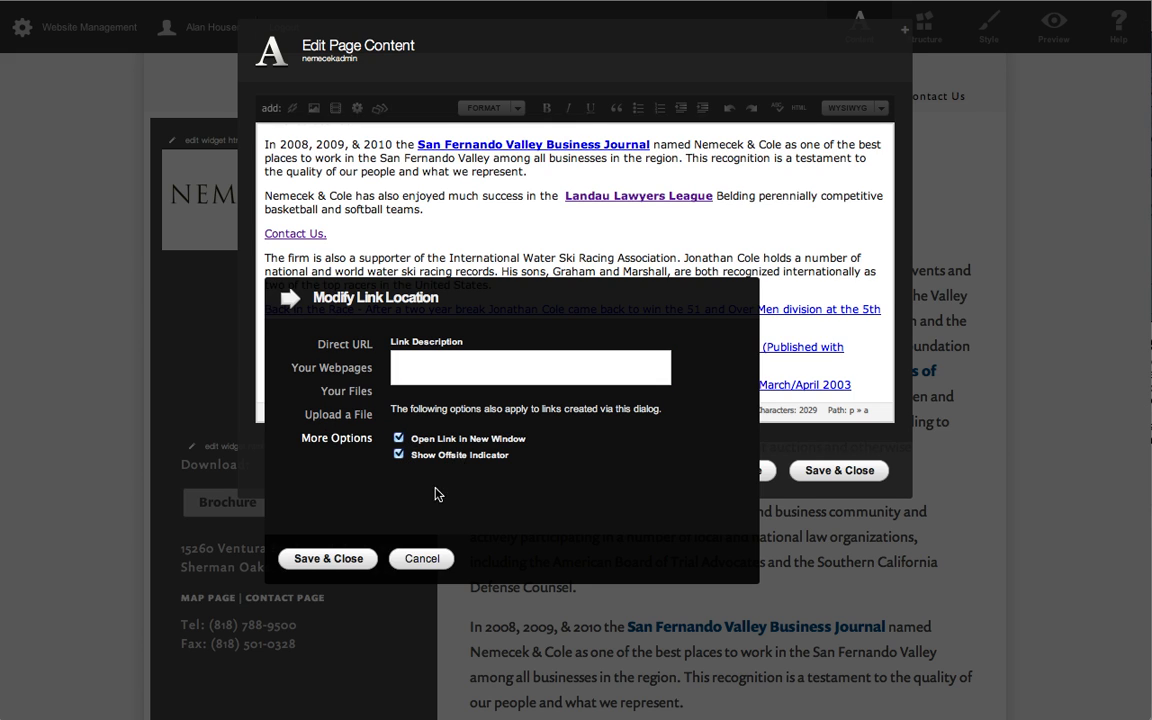
click(308, 558)
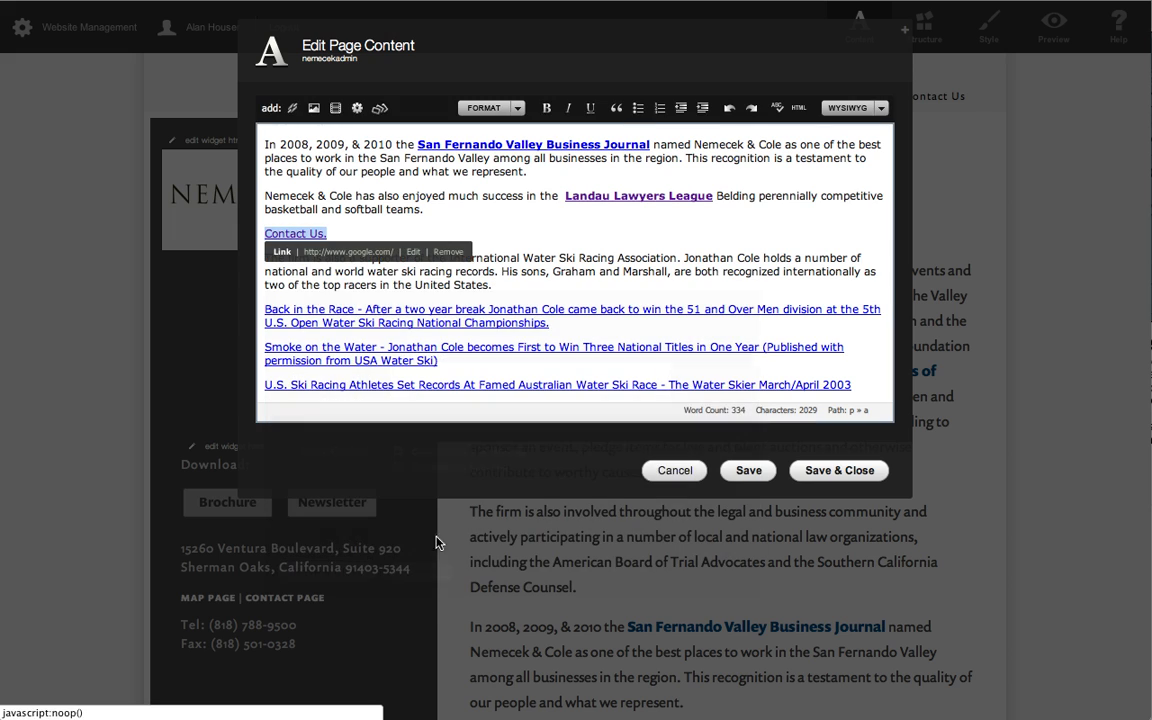
click(862, 471)
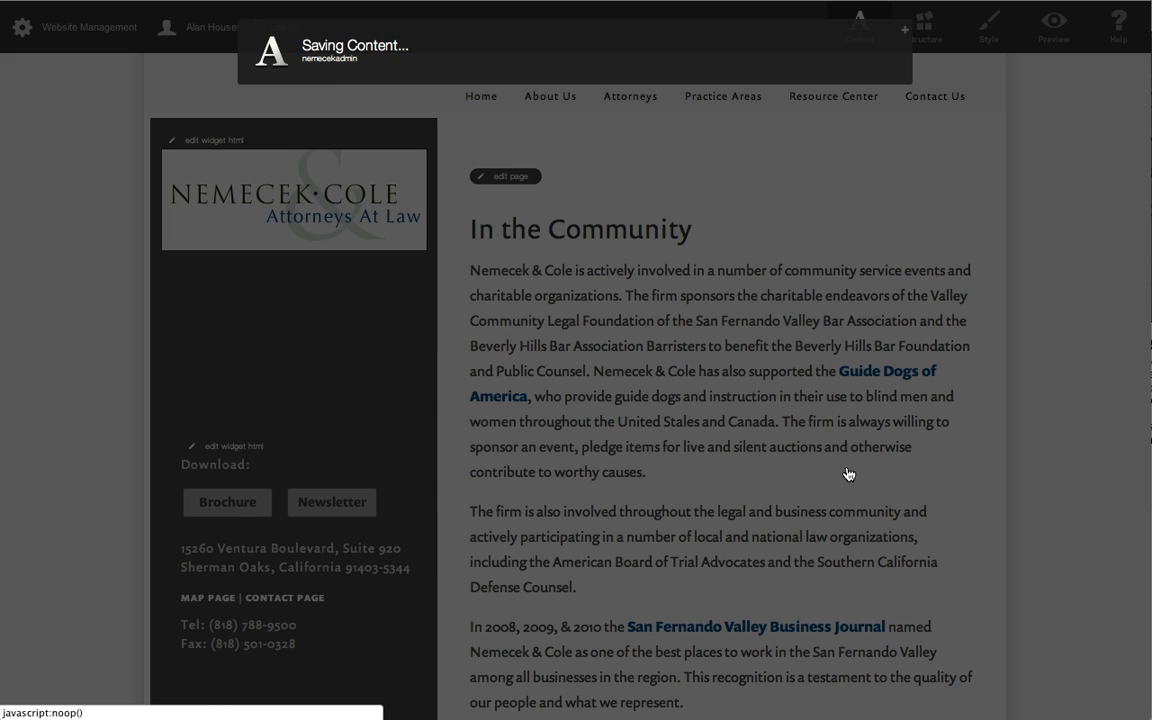
scroll(1015, 444, down, 3)
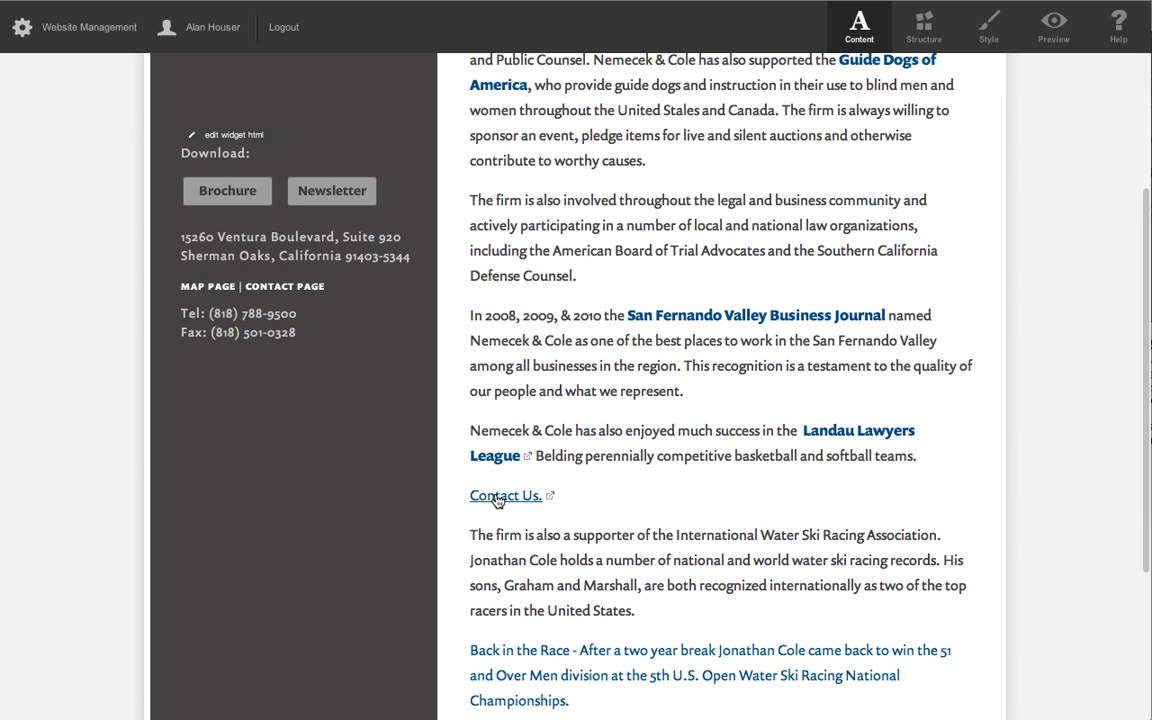
click(497, 497)
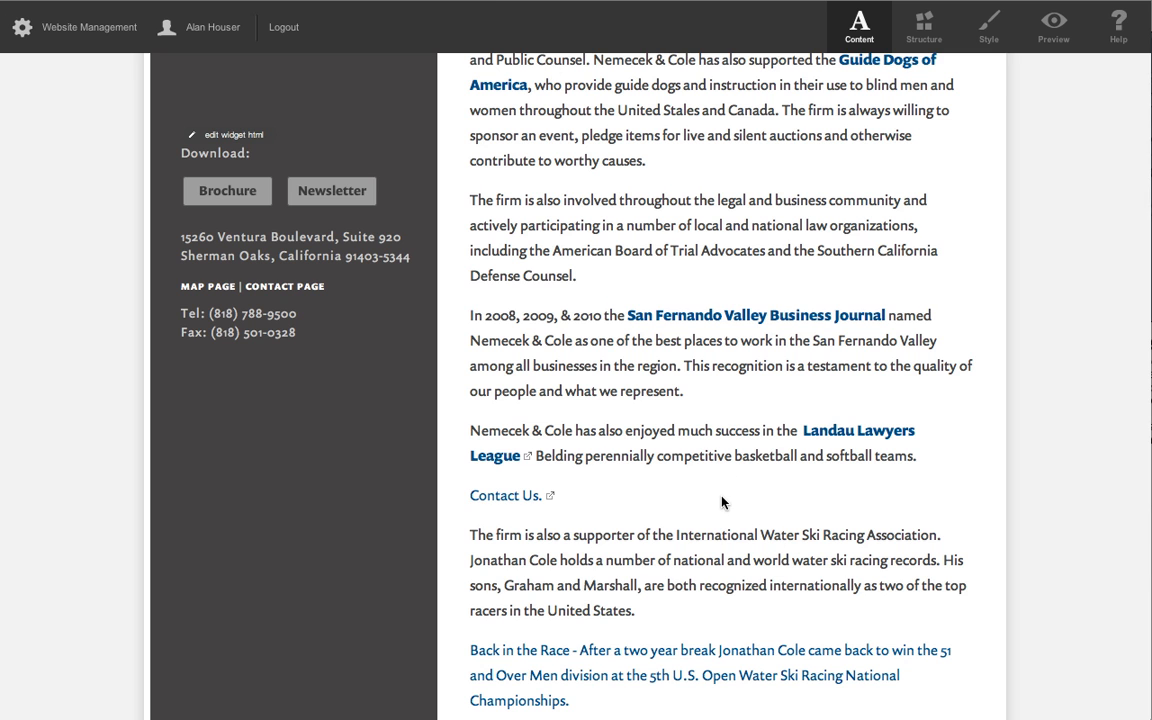
Open the In the Community page for editing and remove the link from the "Contact Us." text.
scroll(631, 500, down, 2)
scroll(631, 500, down, 1)
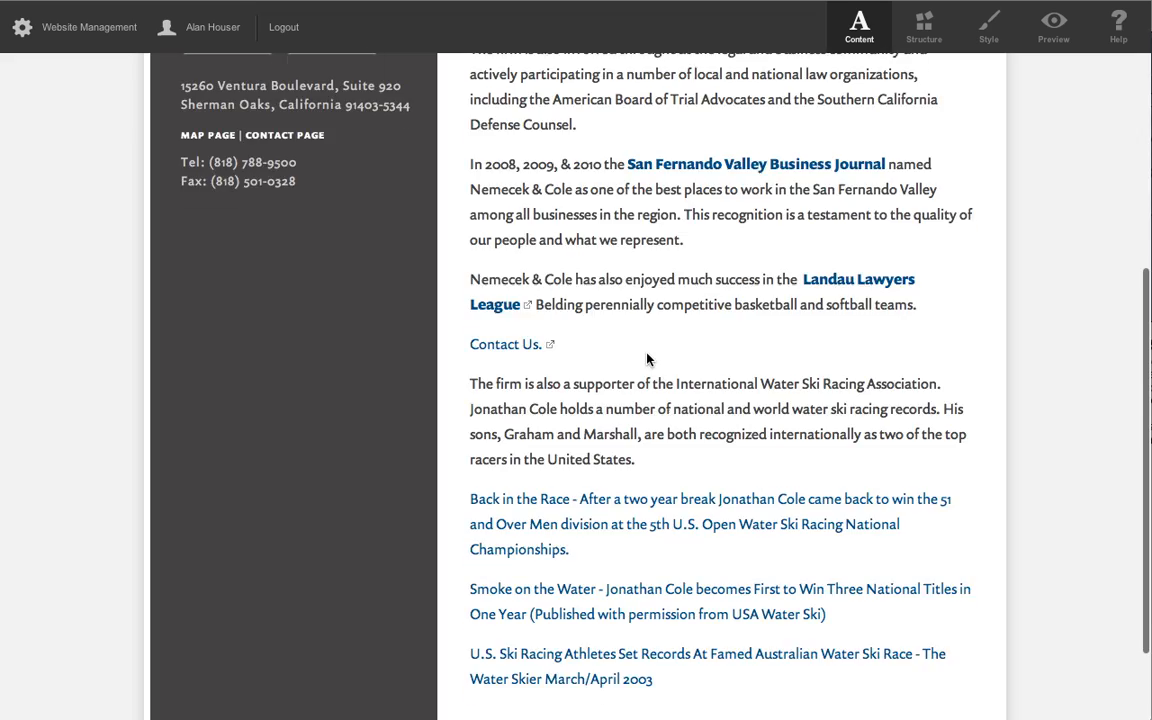
scroll(581, 362, up, 7)
scroll(647, 353, up, 3)
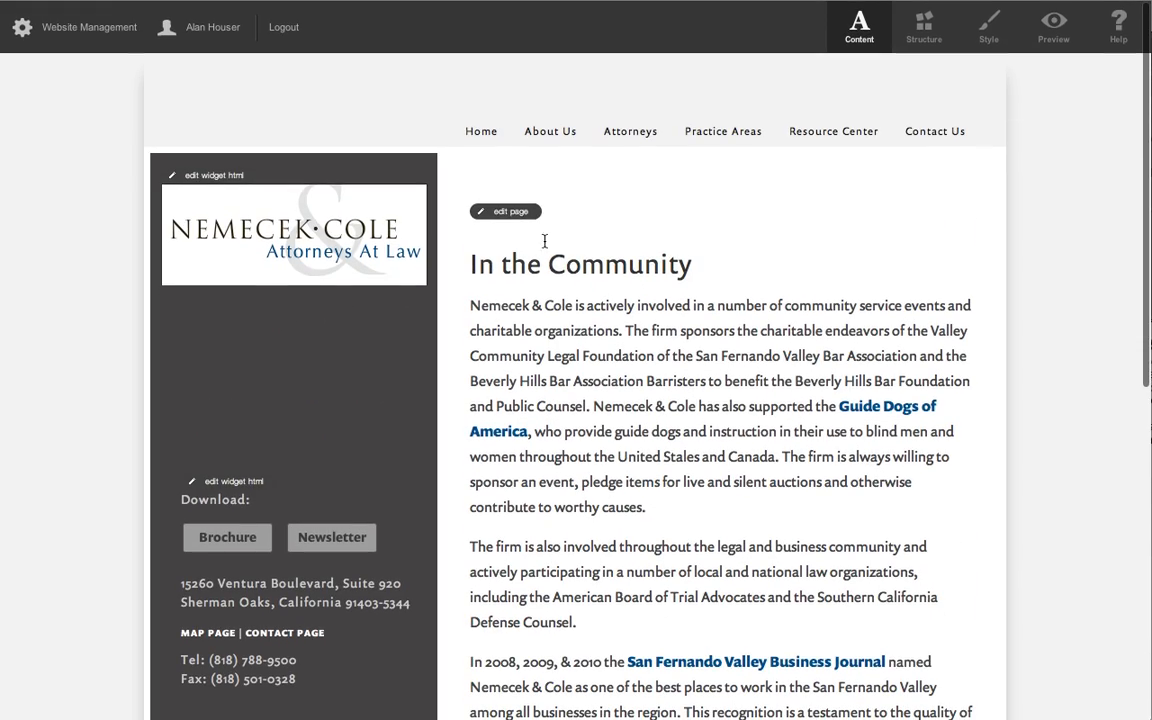
click(499, 215)
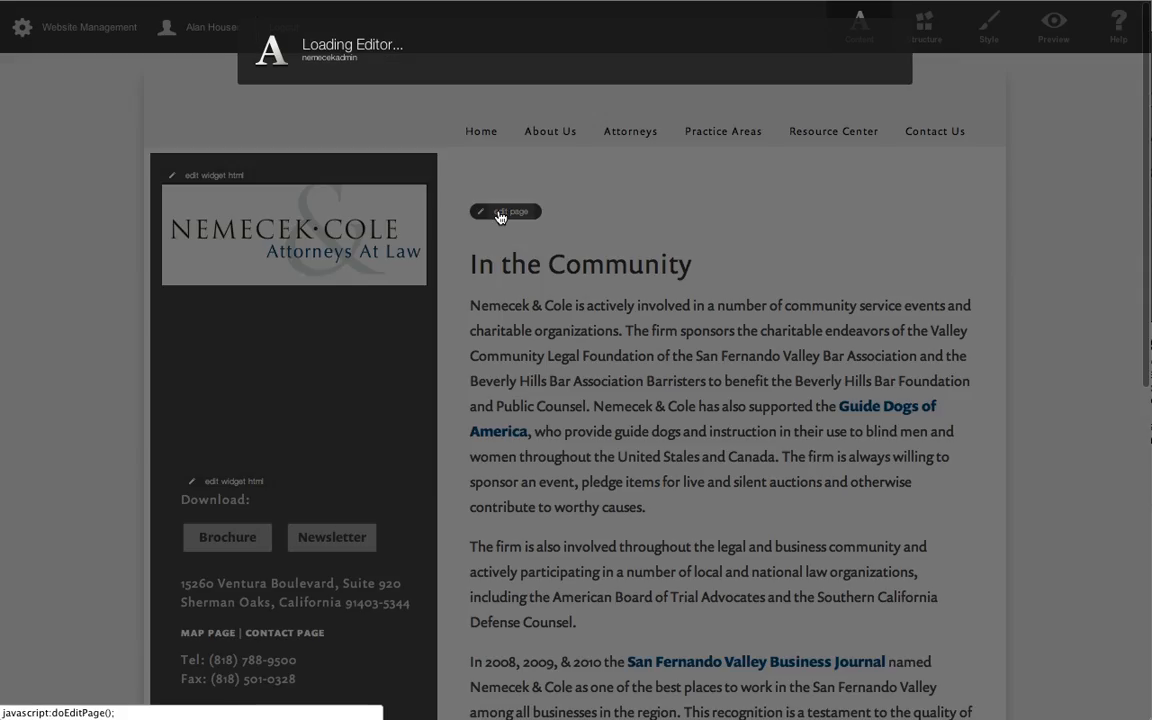
scroll(674, 275, down, 1)
scroll(674, 275, down, 4)
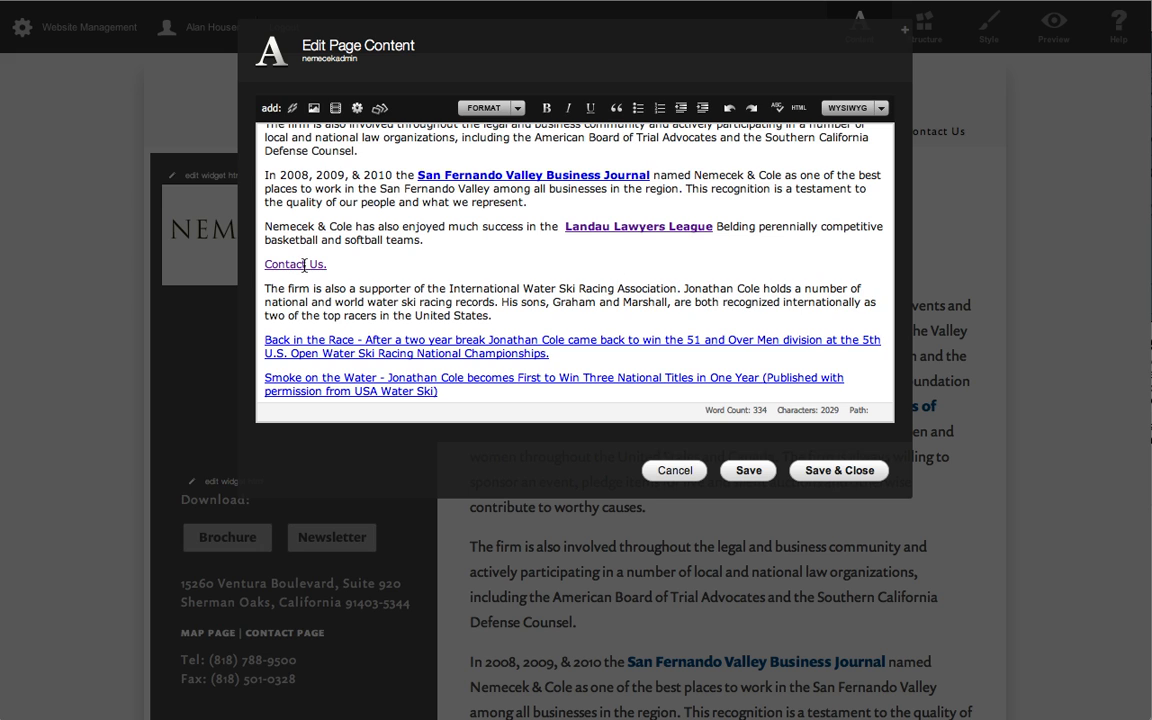
click(560, 257)
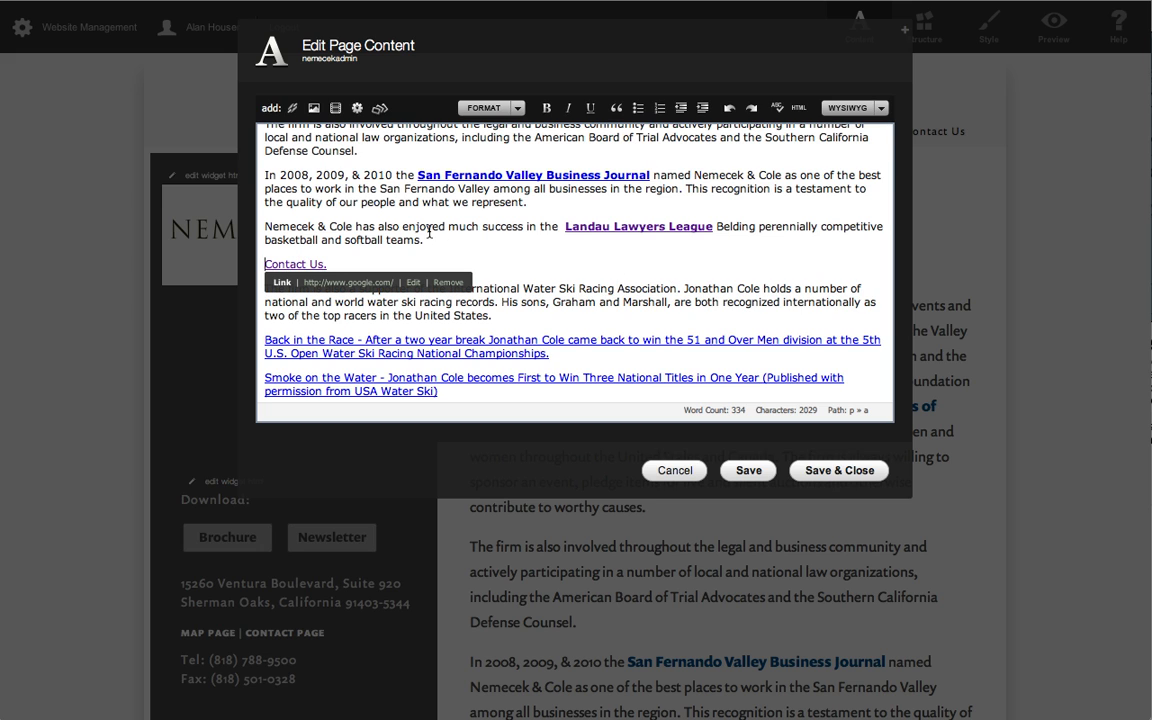
click(304, 240)
click(294, 265)
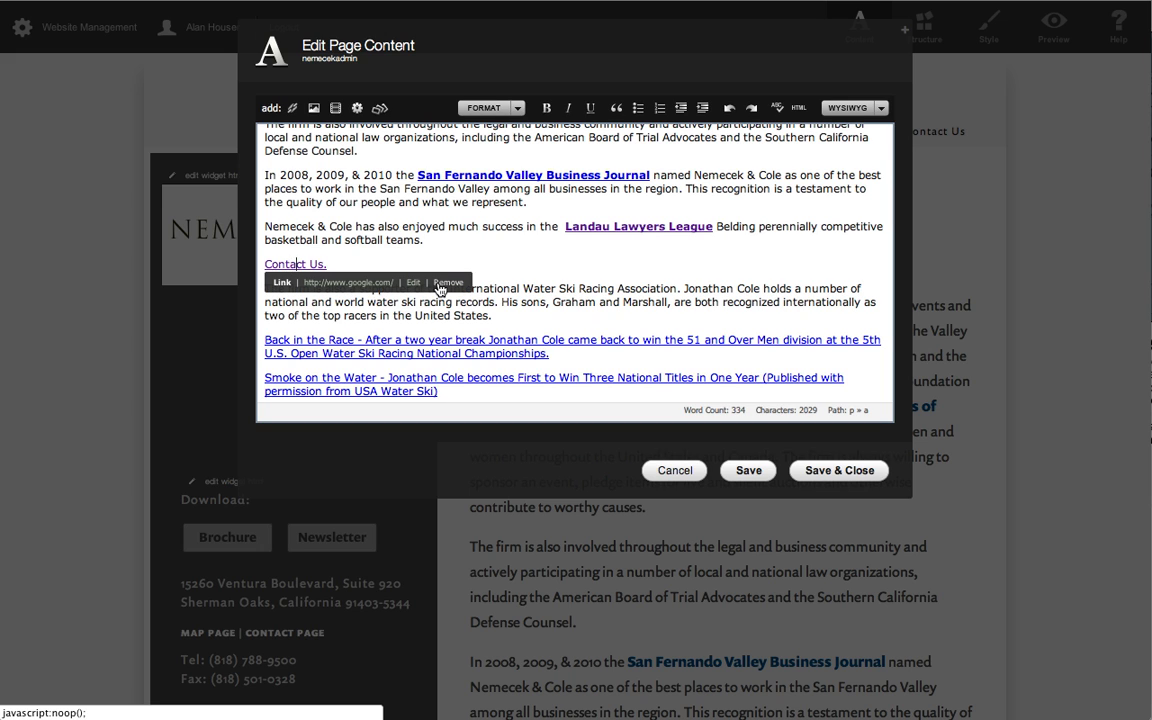
click(448, 286)
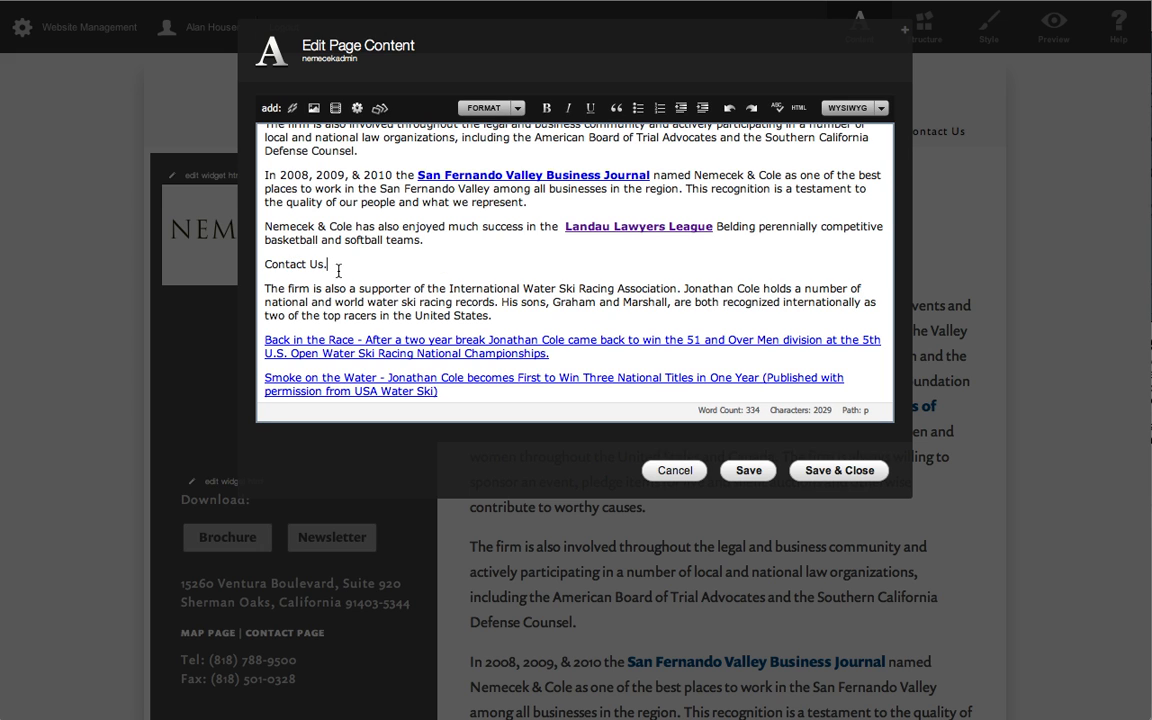
Delete the "Contact Us." line along with its empty paragraph, and save and close the page.
drag(340, 265, 233, 254)
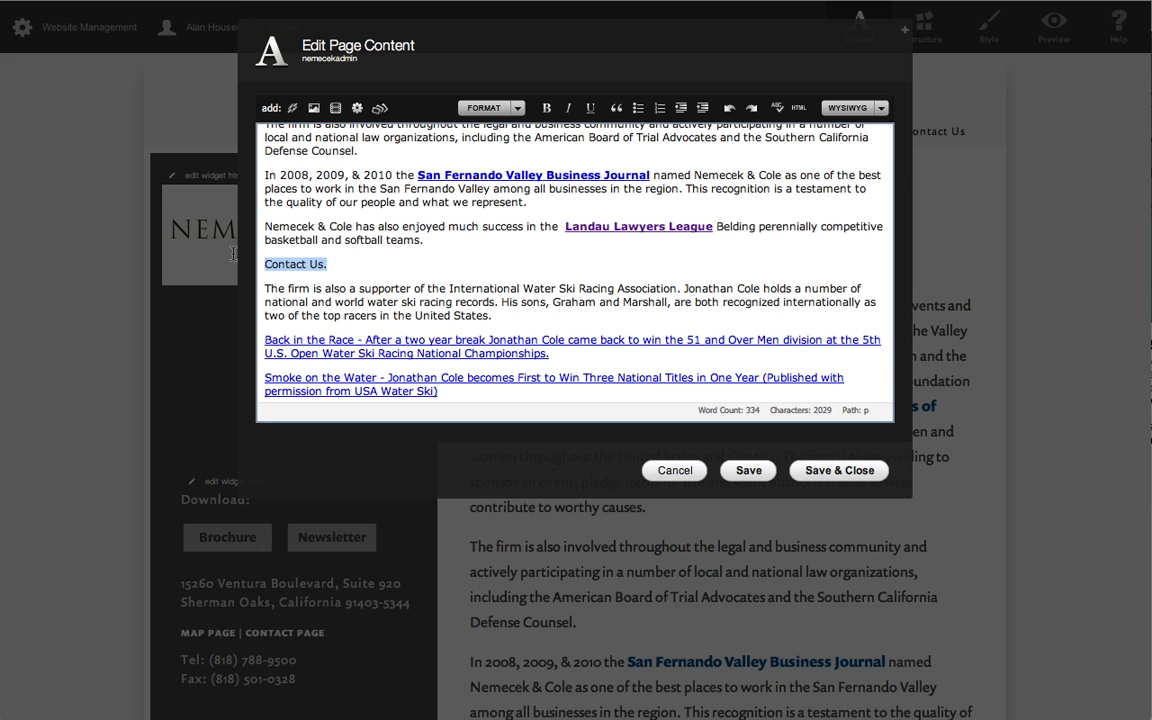
key(BackSpace)
key(BackSpace)
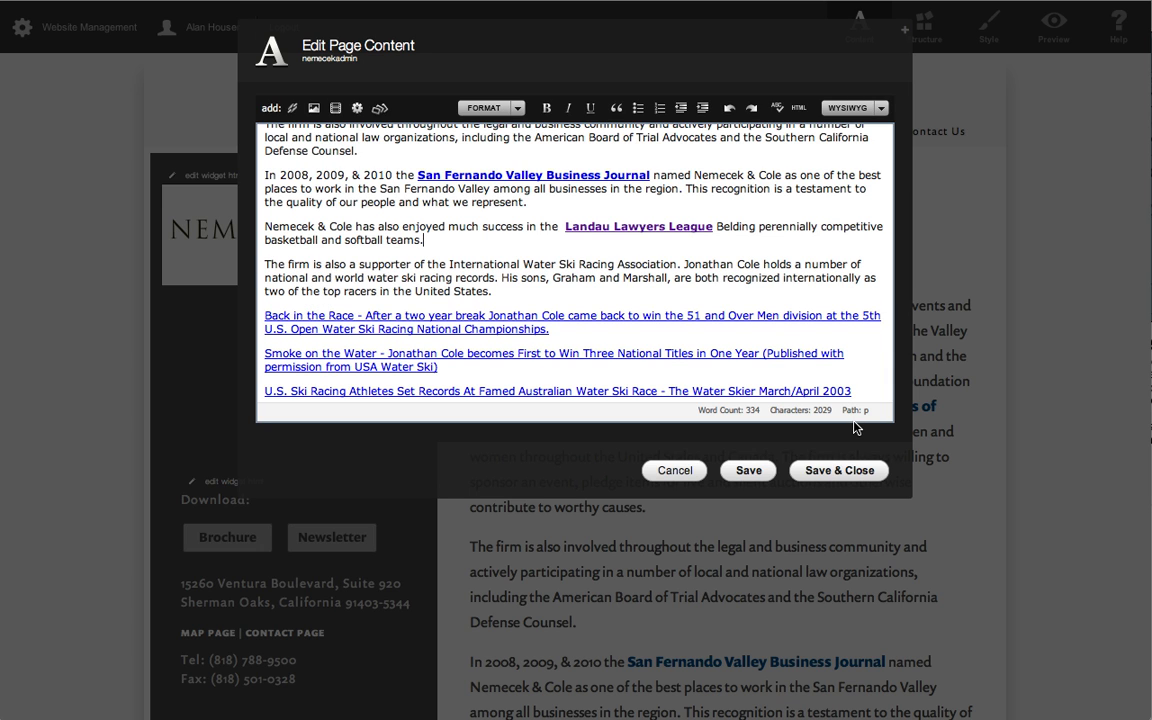
click(608, 317)
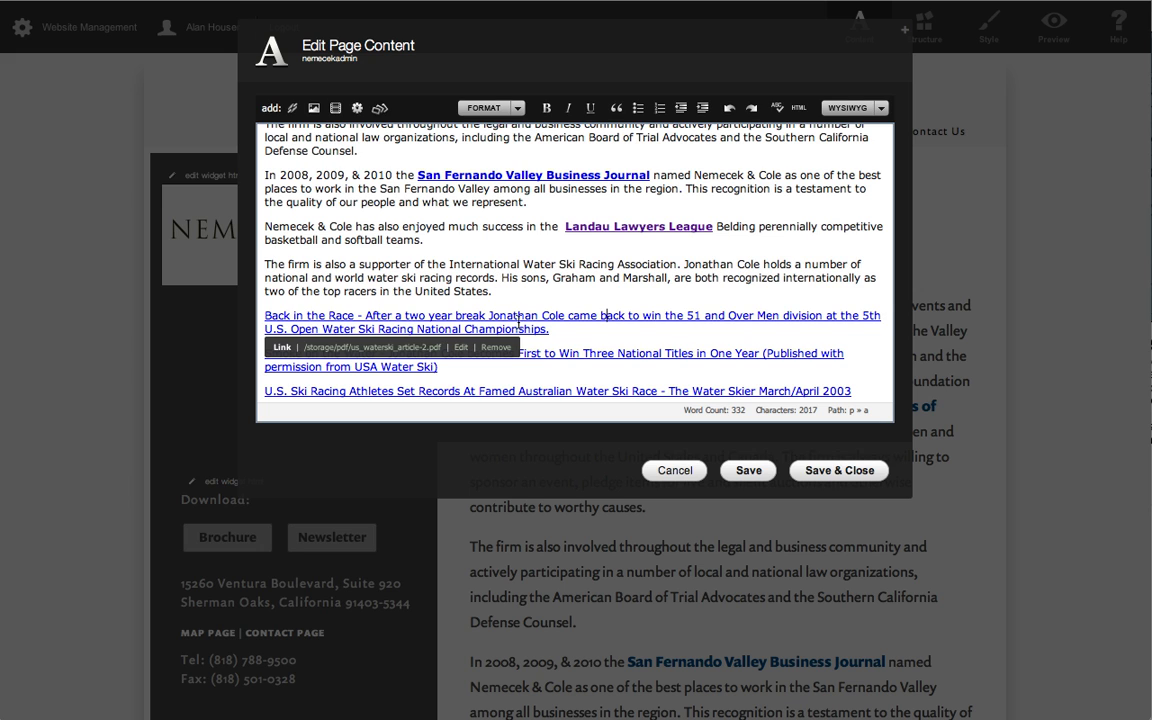
click(848, 474)
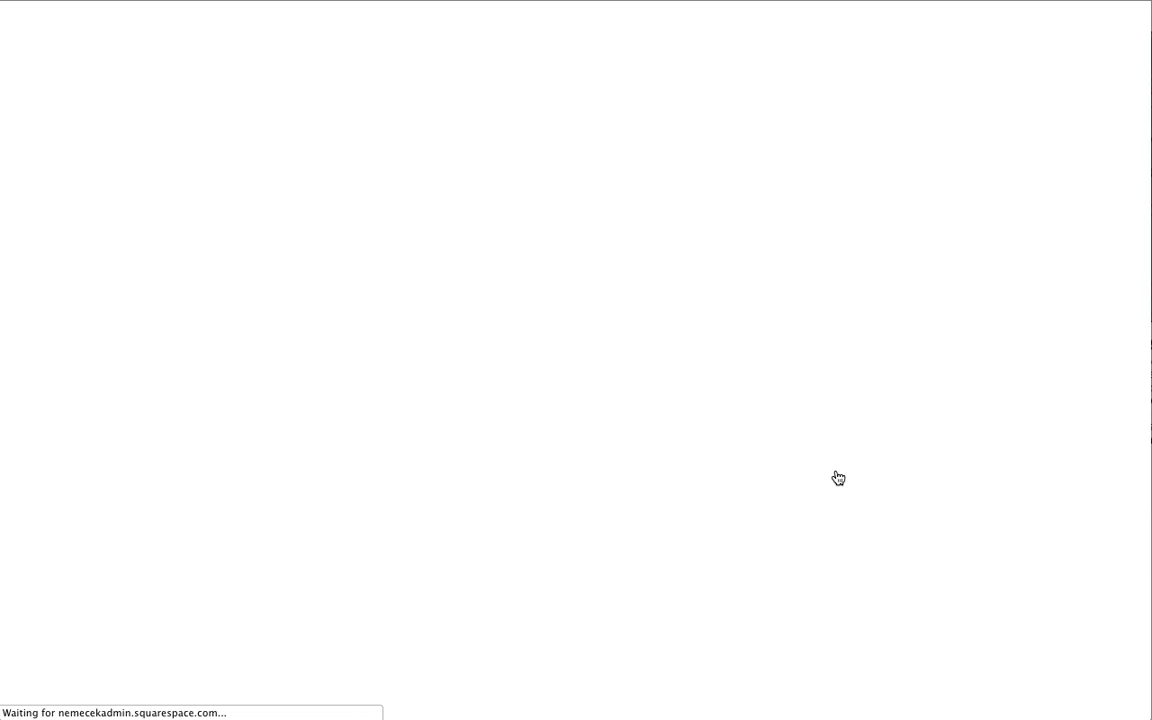
Save the PDF linked from the "Back in the Race" text to the Nemecek folder as us_waterski_article-TEST.
scroll(836, 463, down, 5)
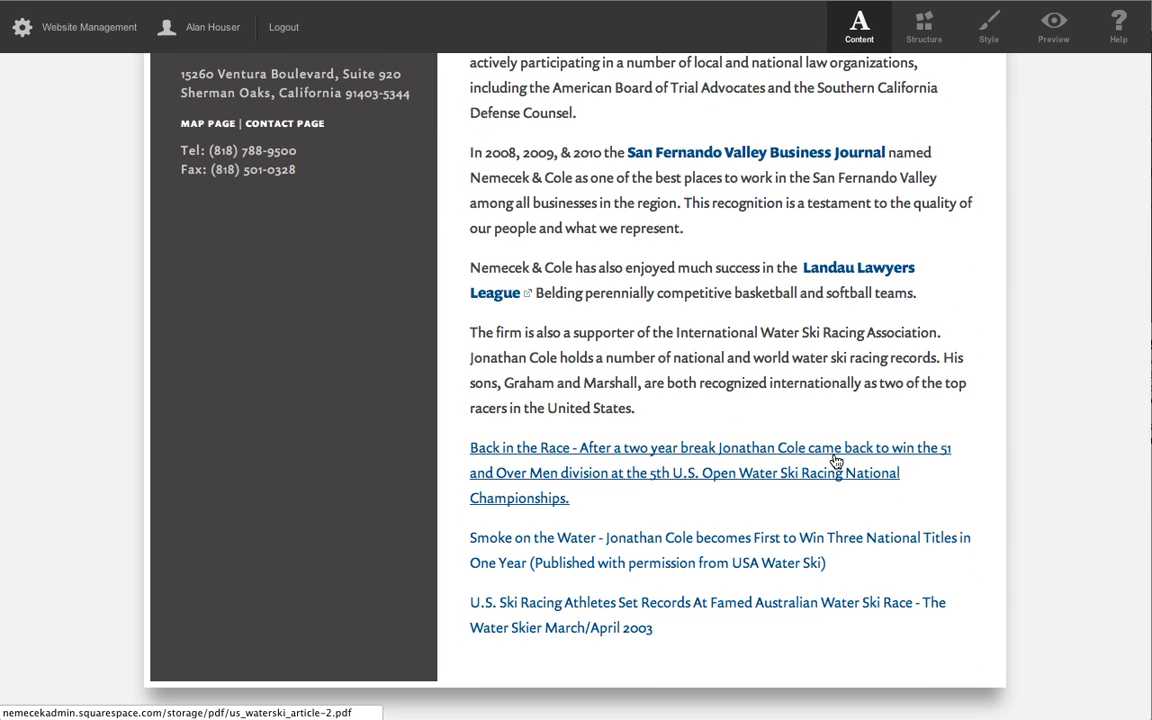
right_click(836, 458)
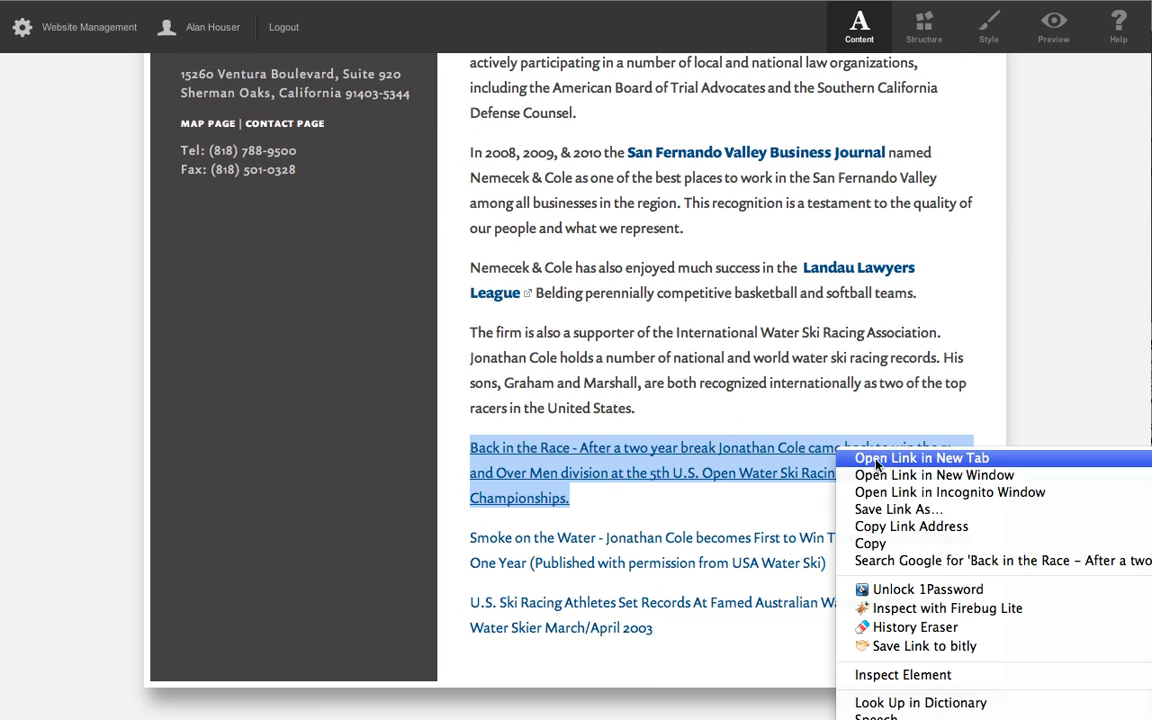
click(922, 512)
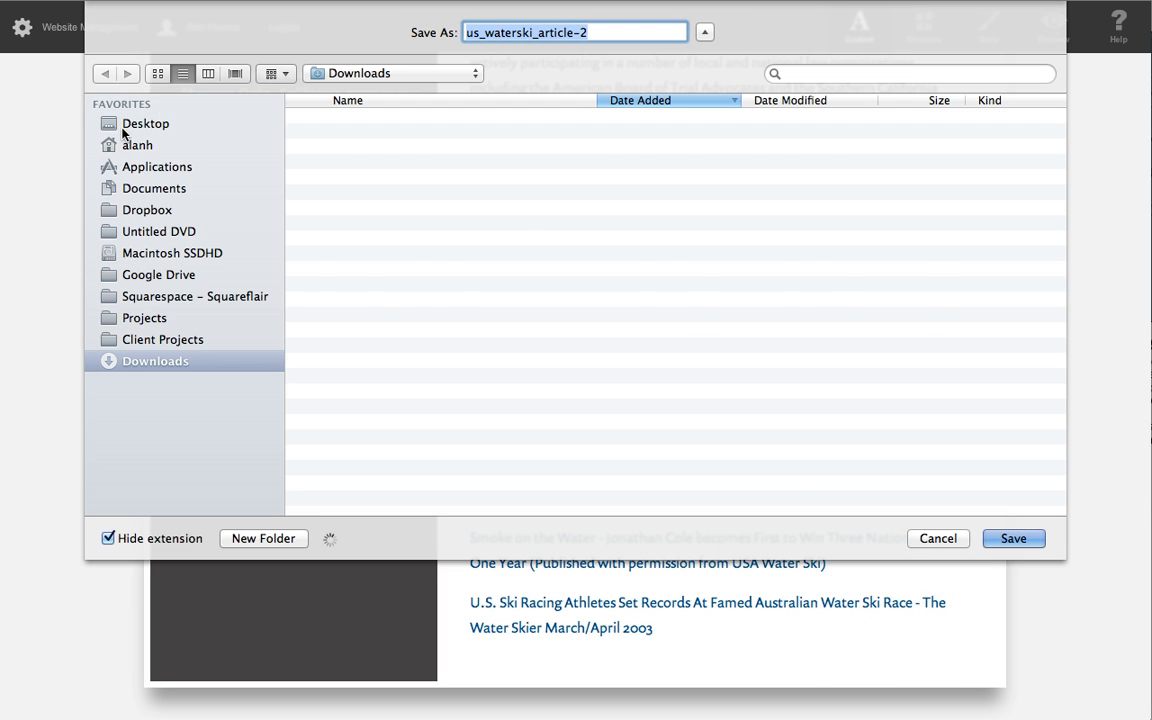
click(147, 131)
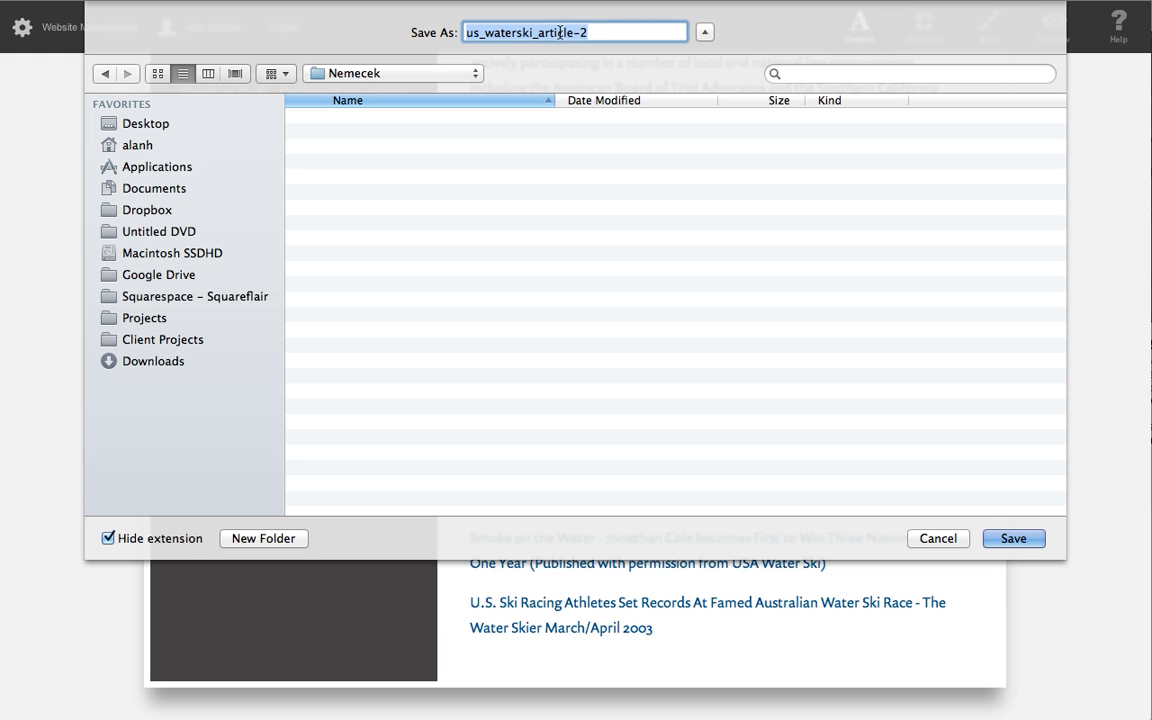
click(525, 32)
double_click(587, 32)
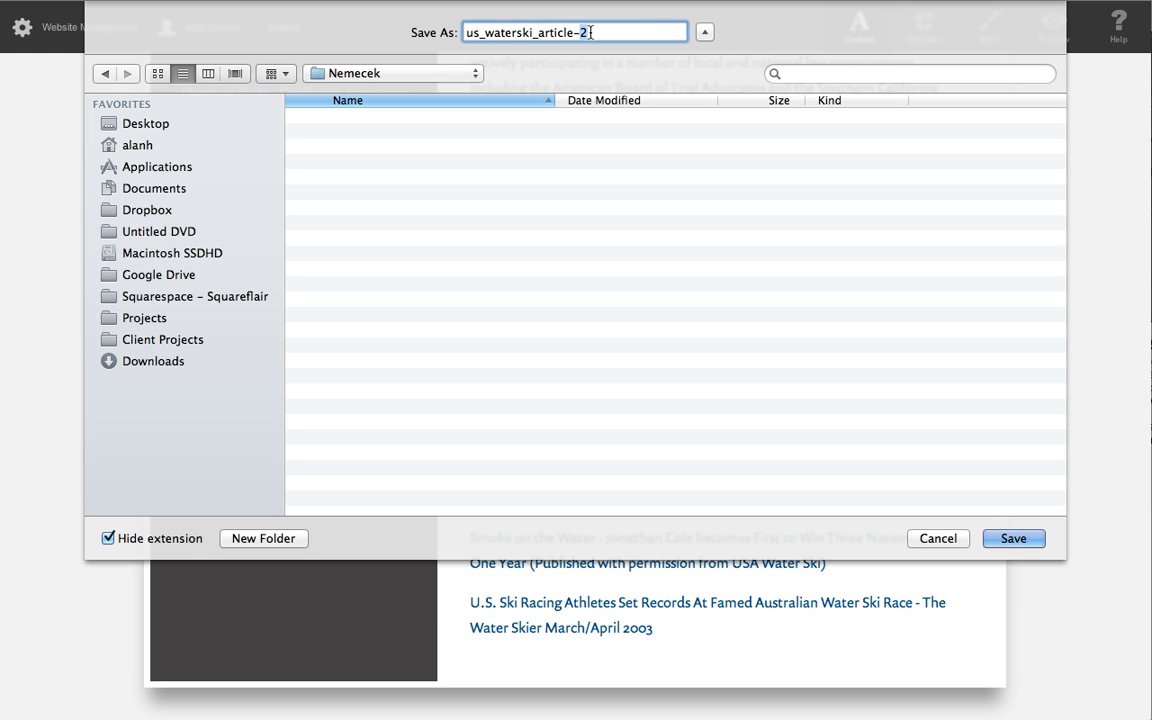
text(TEST)
click(1013, 538)
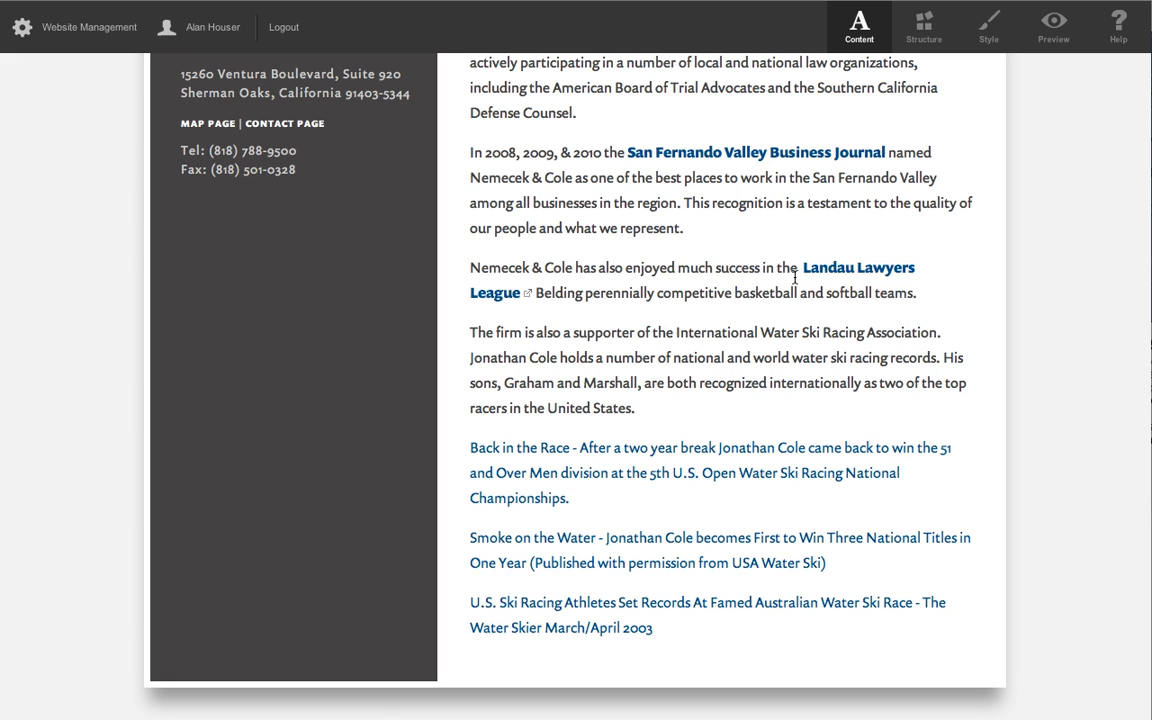
Reopen the page for editing and add the line "Link to the test PDF." below the Landau Lawyers League paragraph.
scroll(761, 249, up, 10)
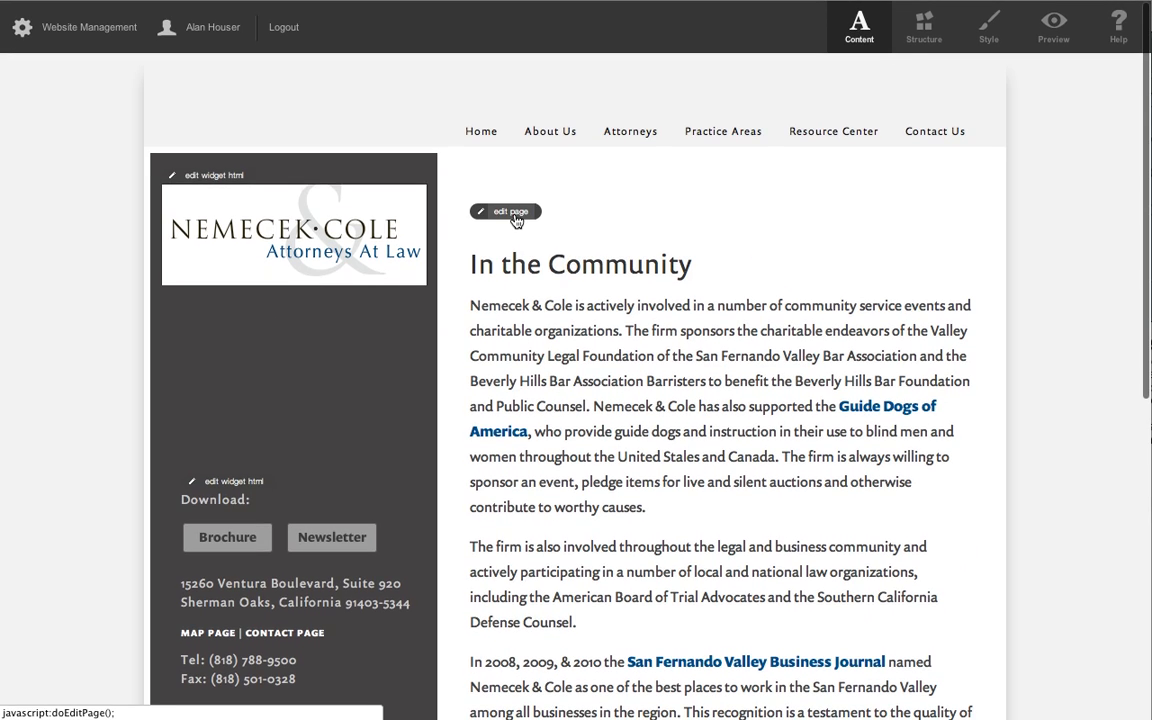
click(512, 214)
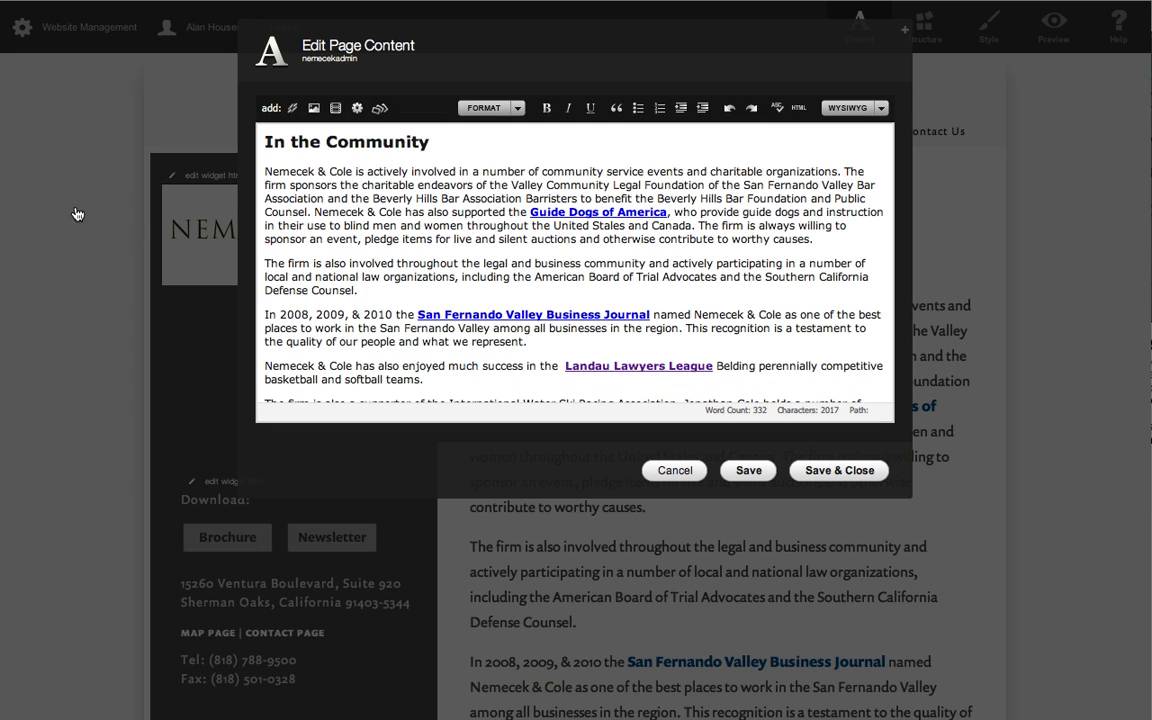
scroll(740, 269, down, 5)
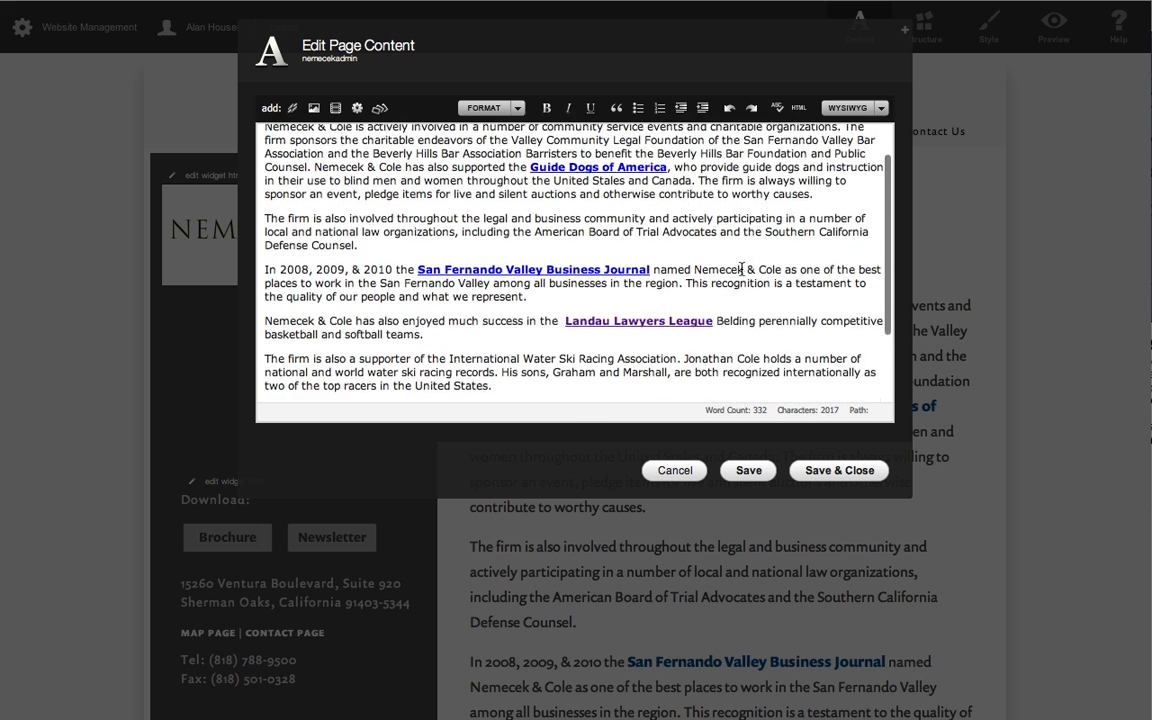
scroll(741, 268, down, 2)
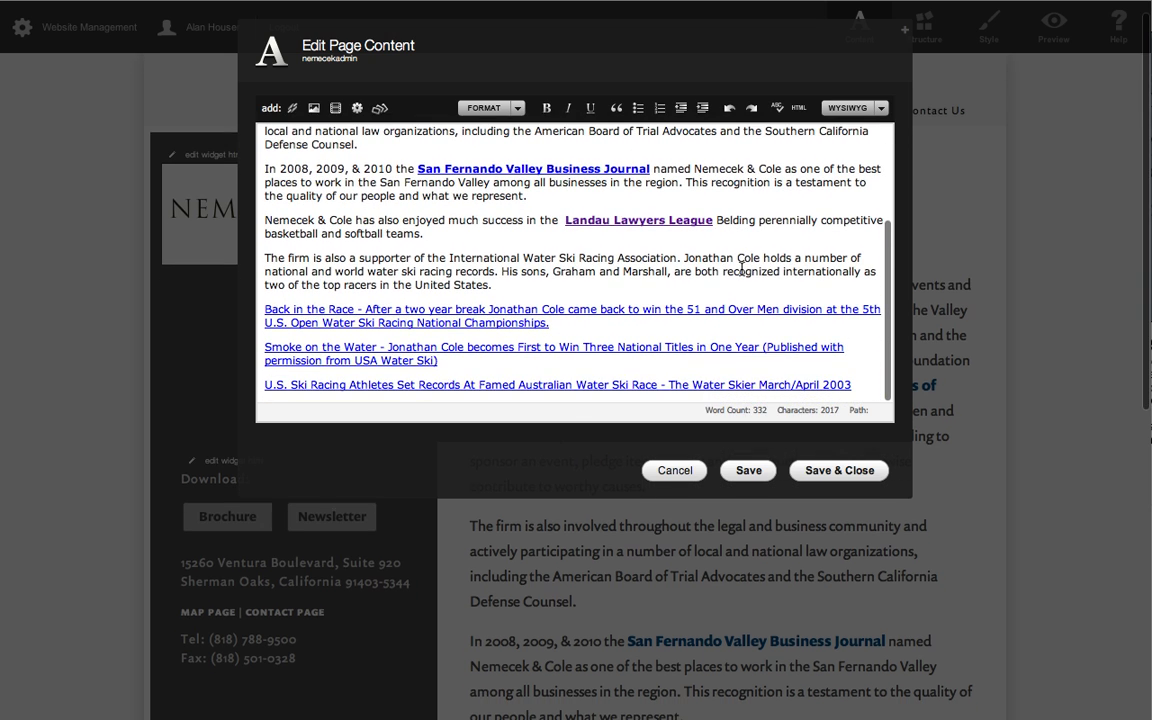
click(433, 233)
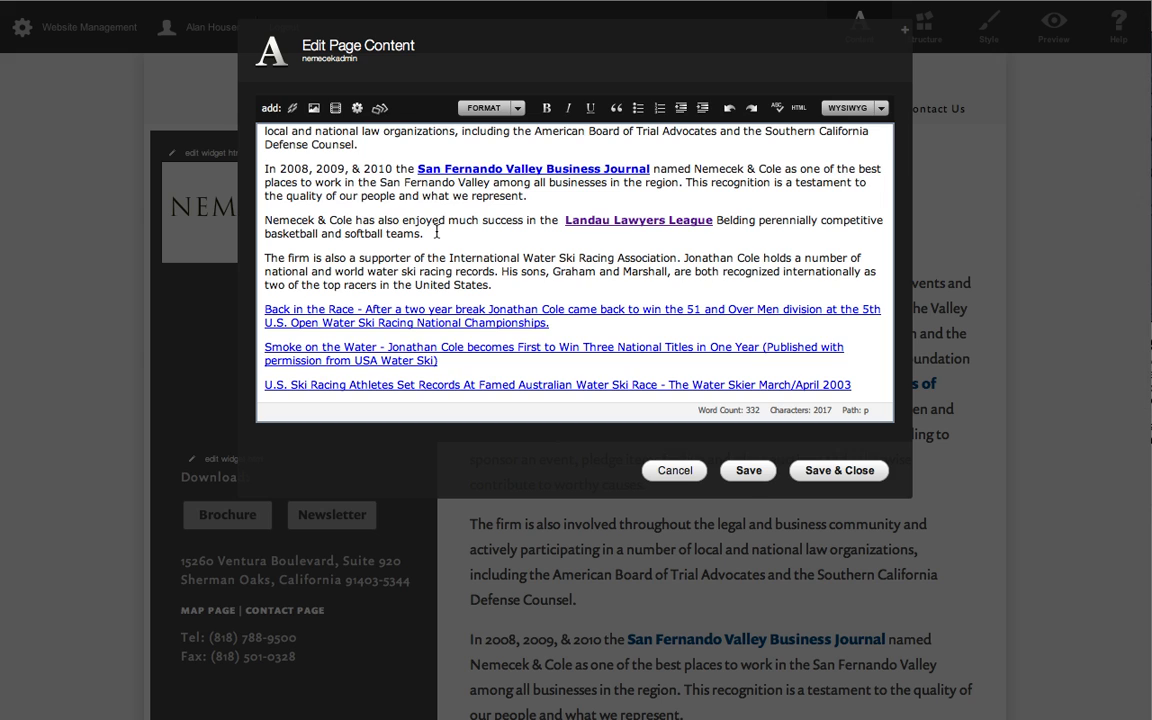
key(Return)
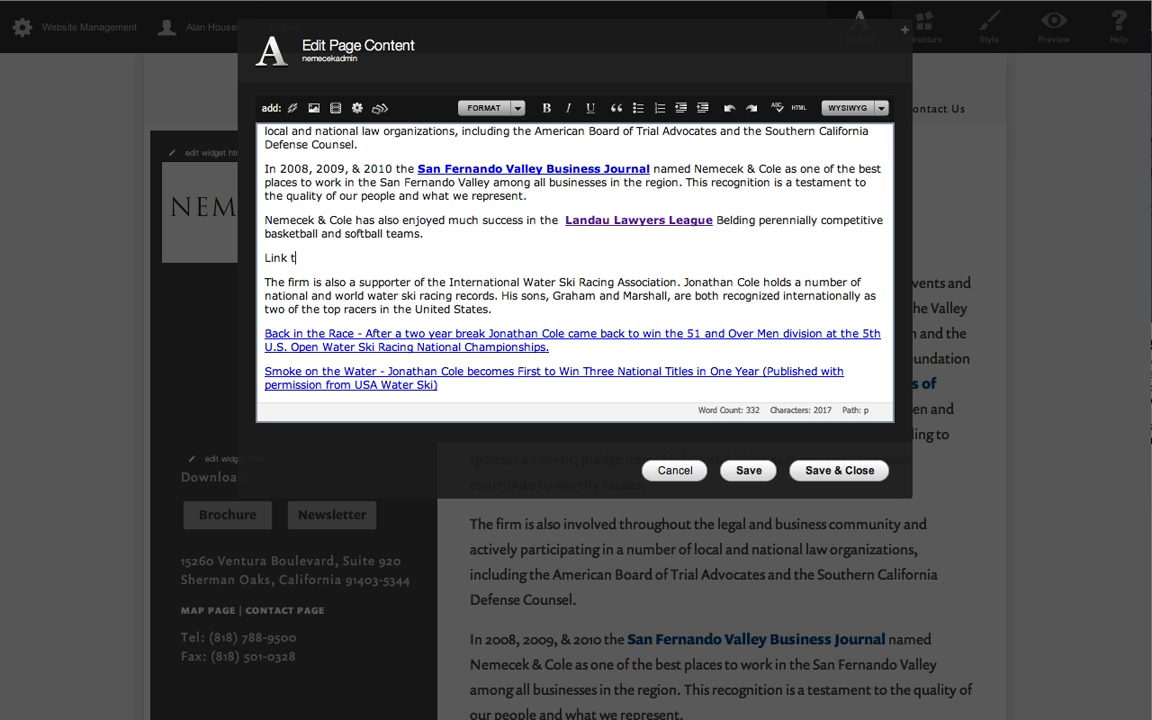
text(Link to the test PDF.)
Link the "Link to the test PDF." text to us_waterski_article-TEST.pdf, uploading the file into the pdf storage folder.
drag(266, 258, 378, 255)
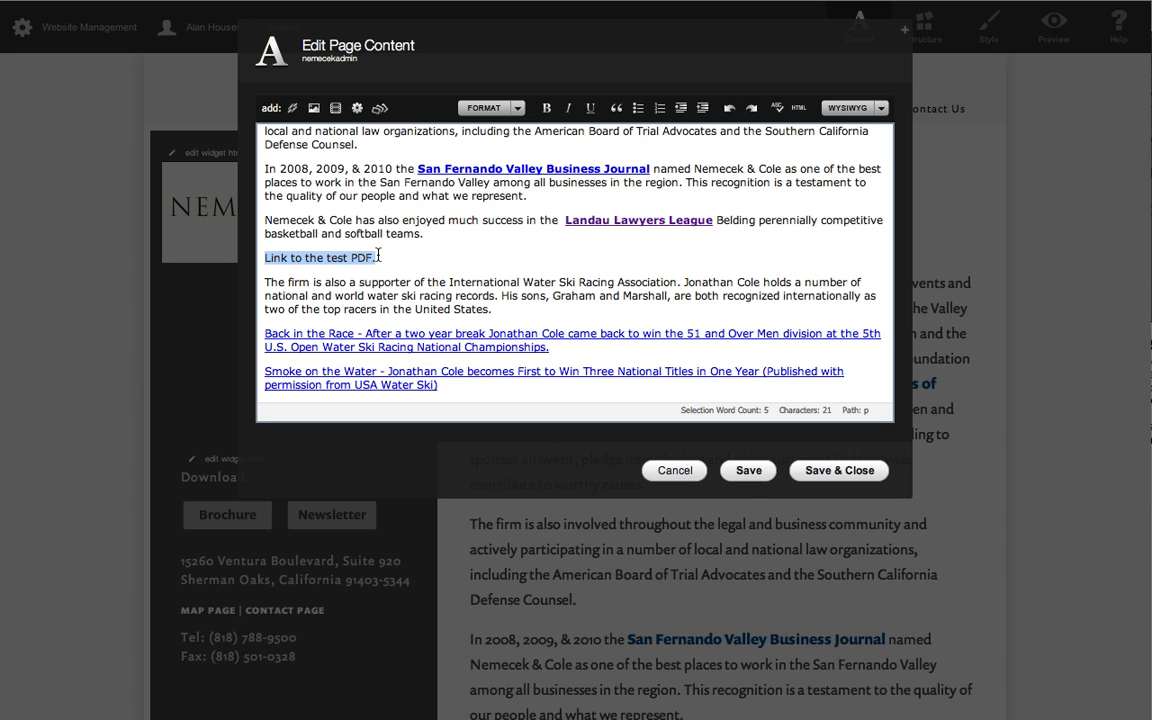
click(294, 109)
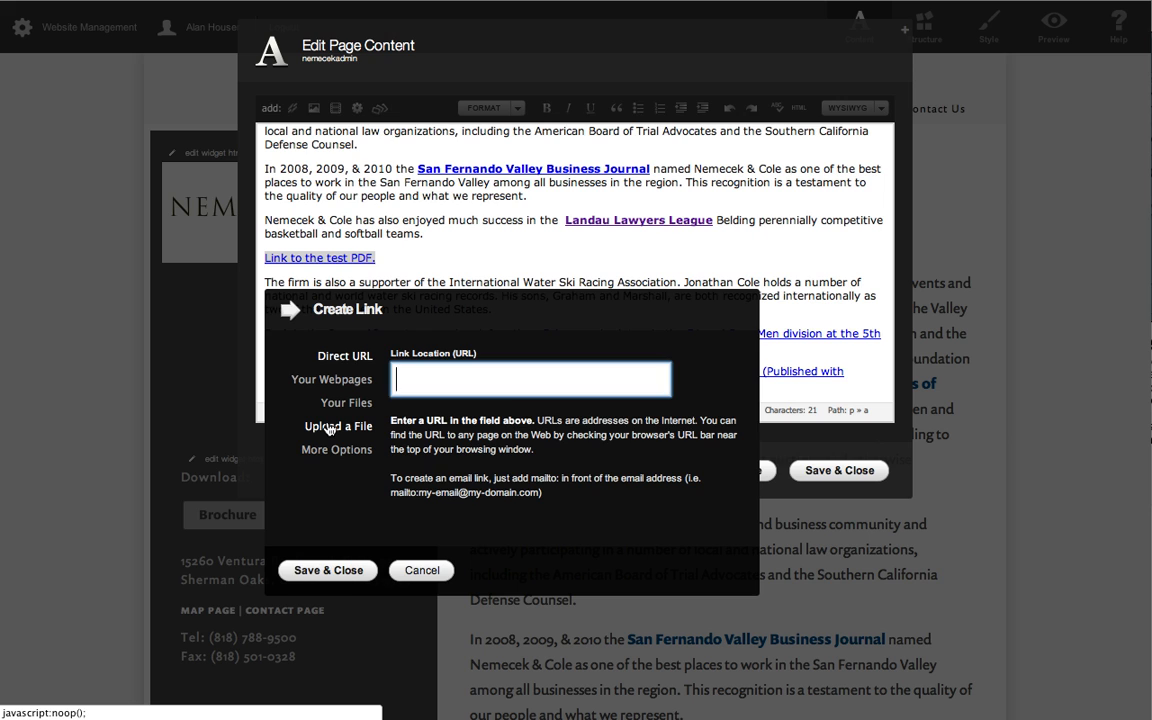
click(329, 428)
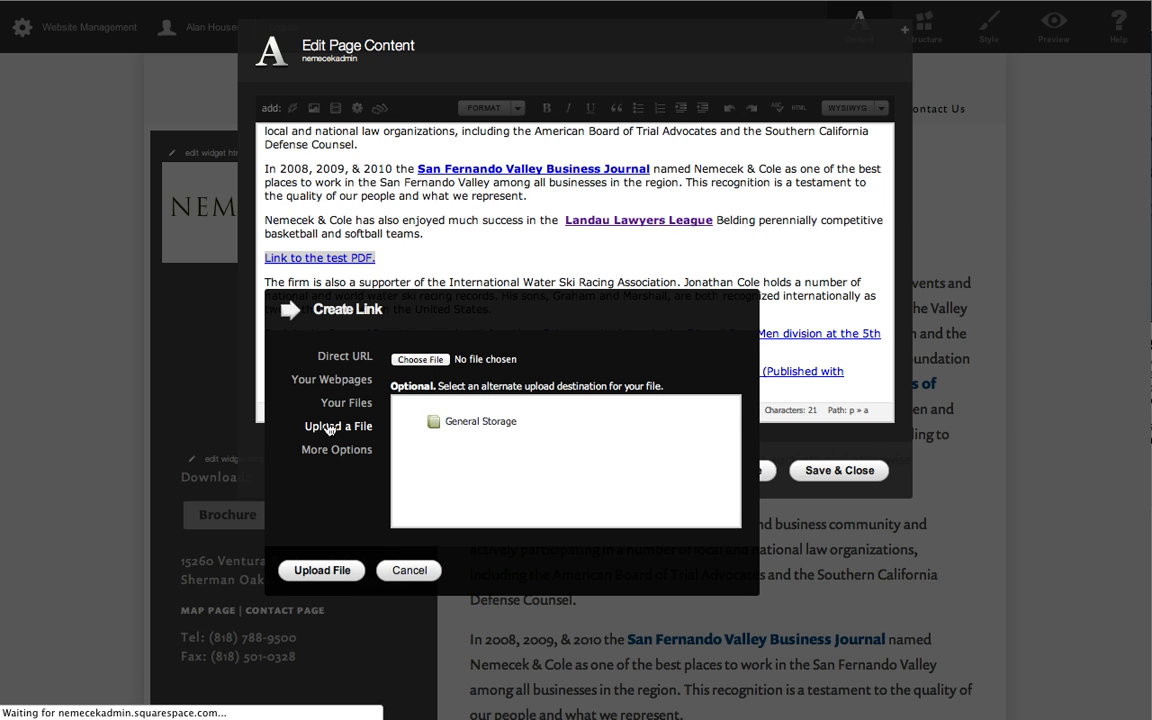
click(421, 361)
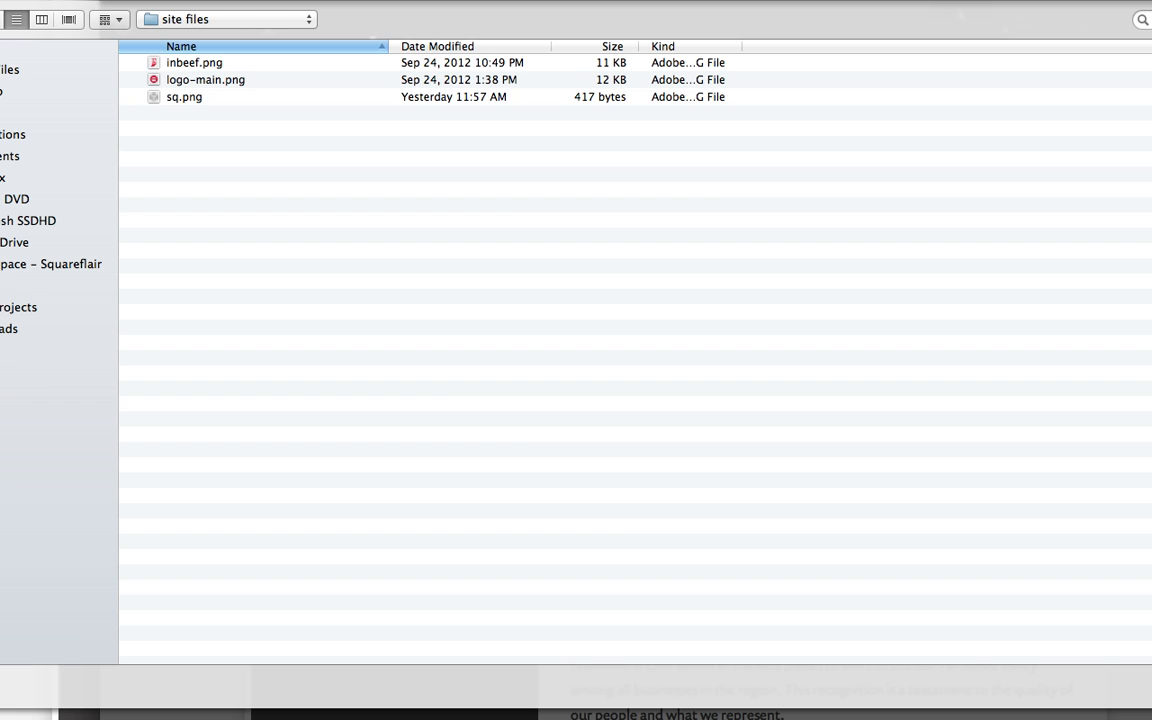
click(52, 89)
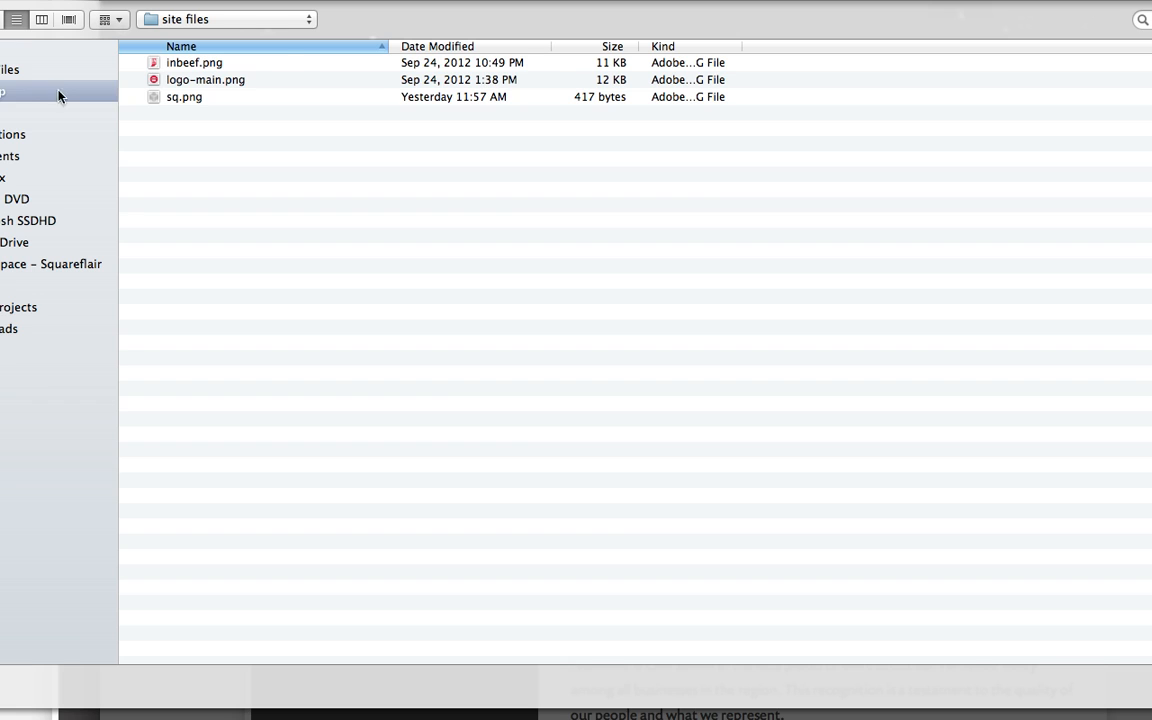
double_click(196, 64)
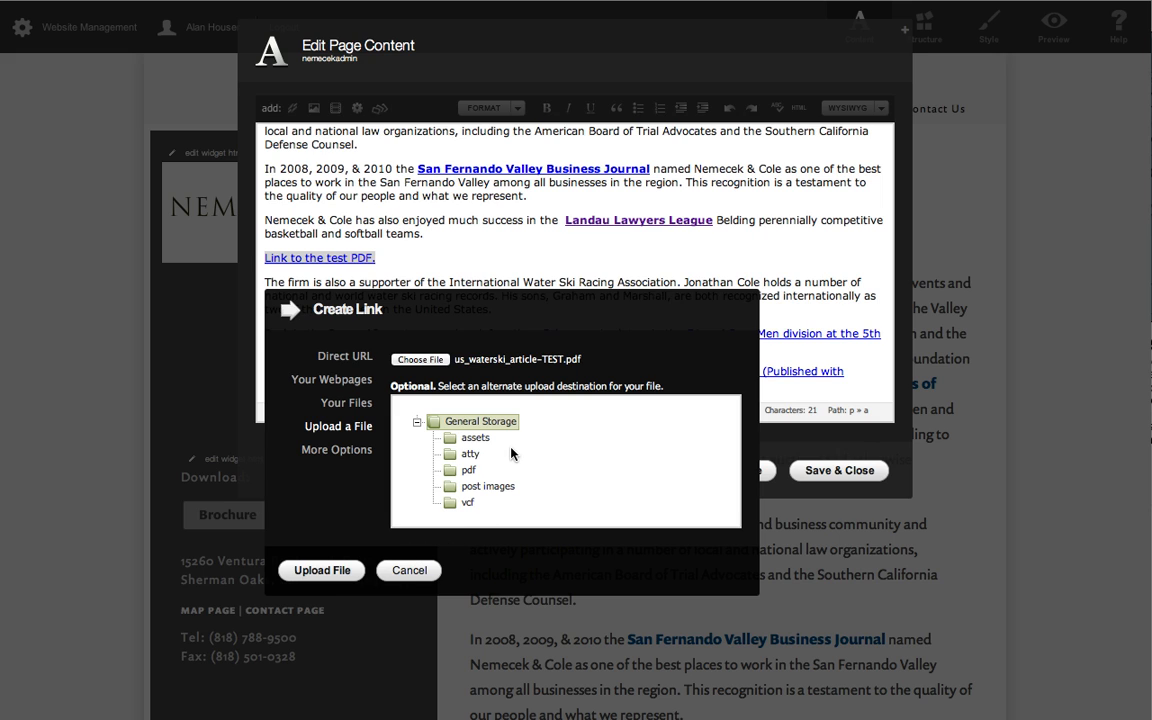
click(450, 474)
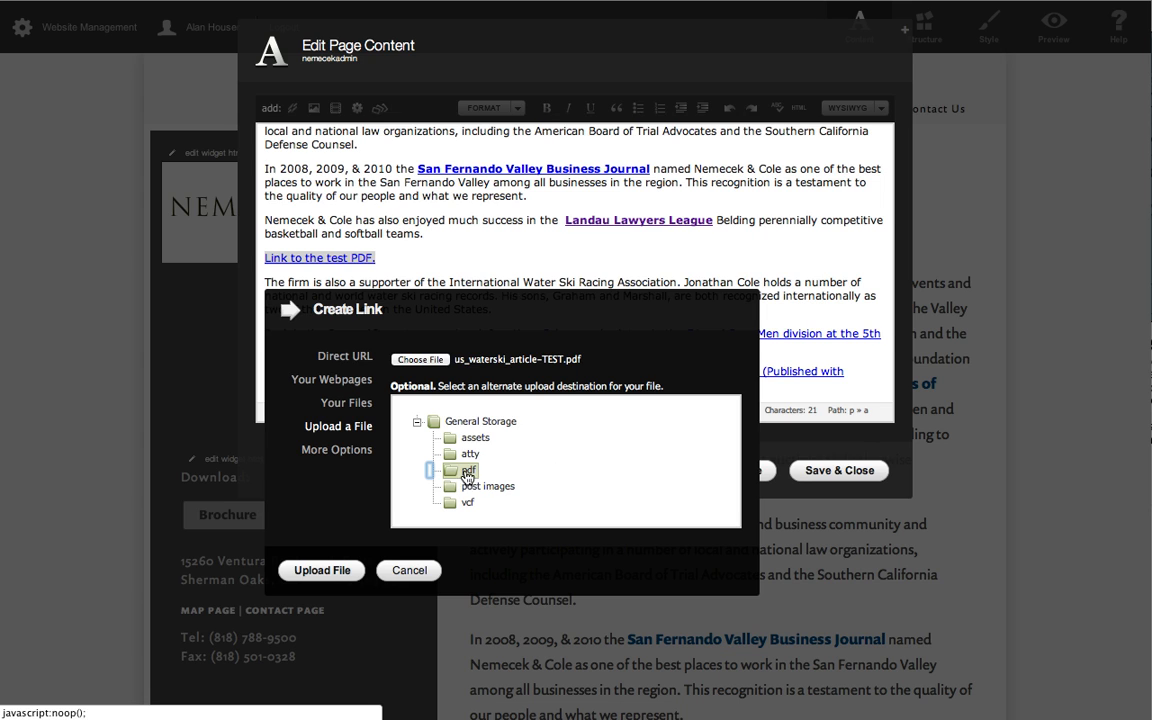
click(322, 571)
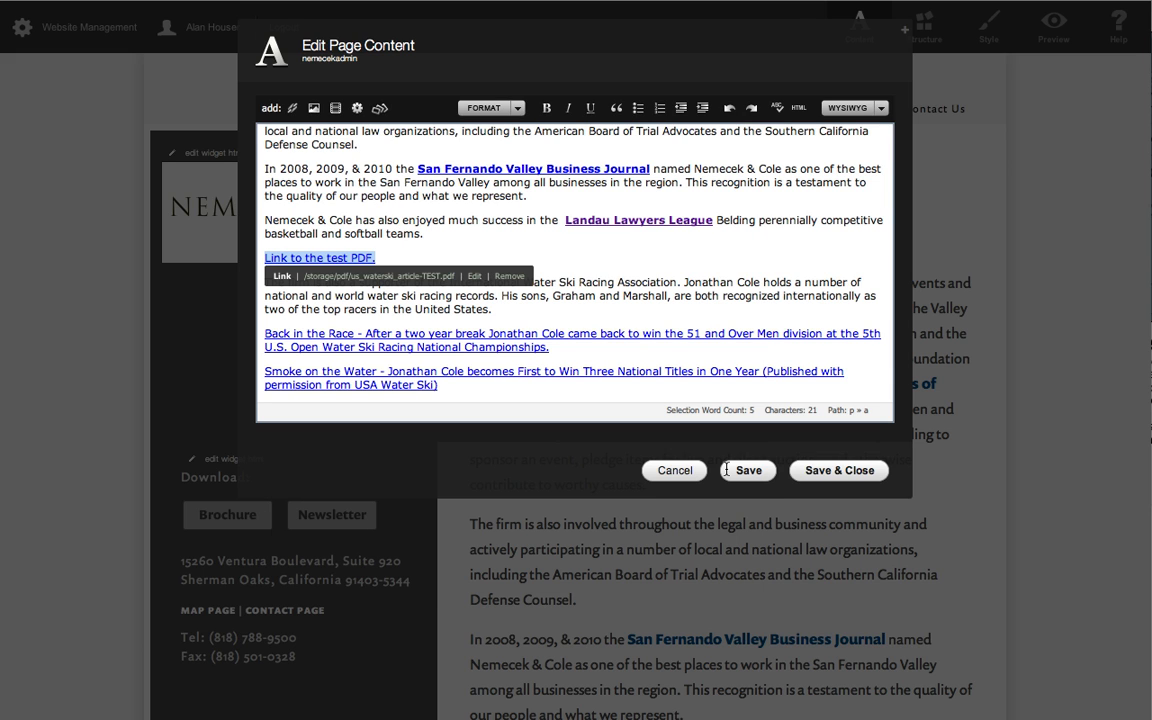
Save and close the page, preview it, and follow the "Link to the test PDF." link to test it.
click(647, 258)
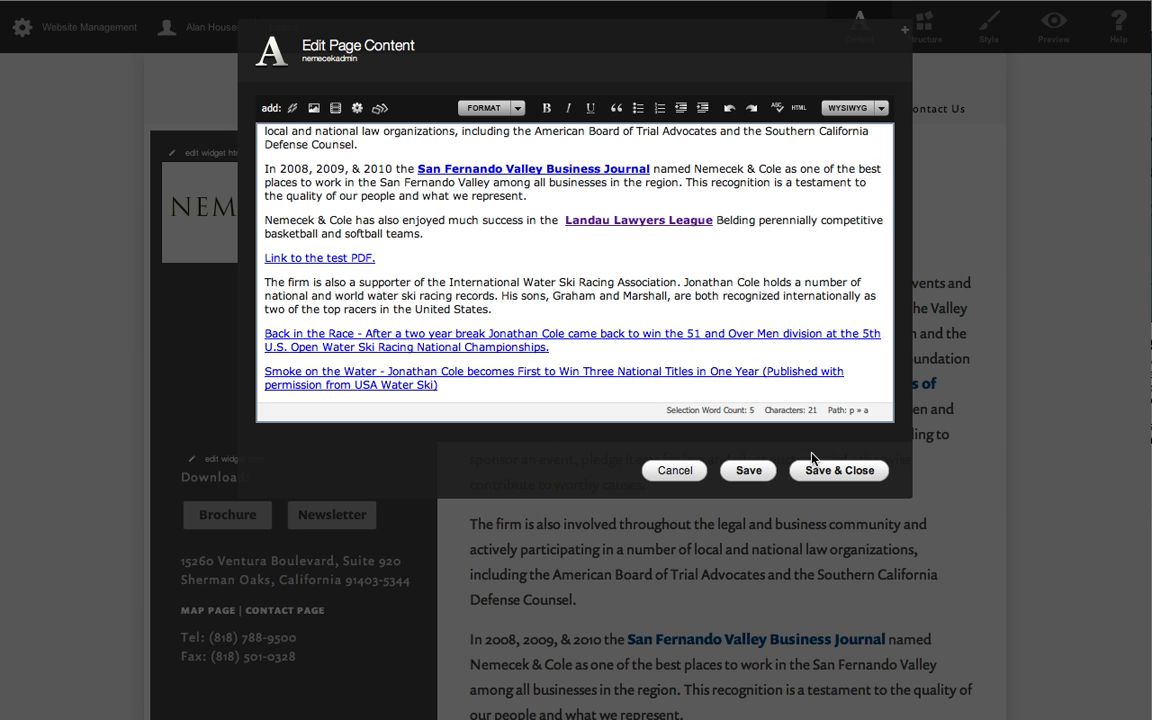
click(838, 470)
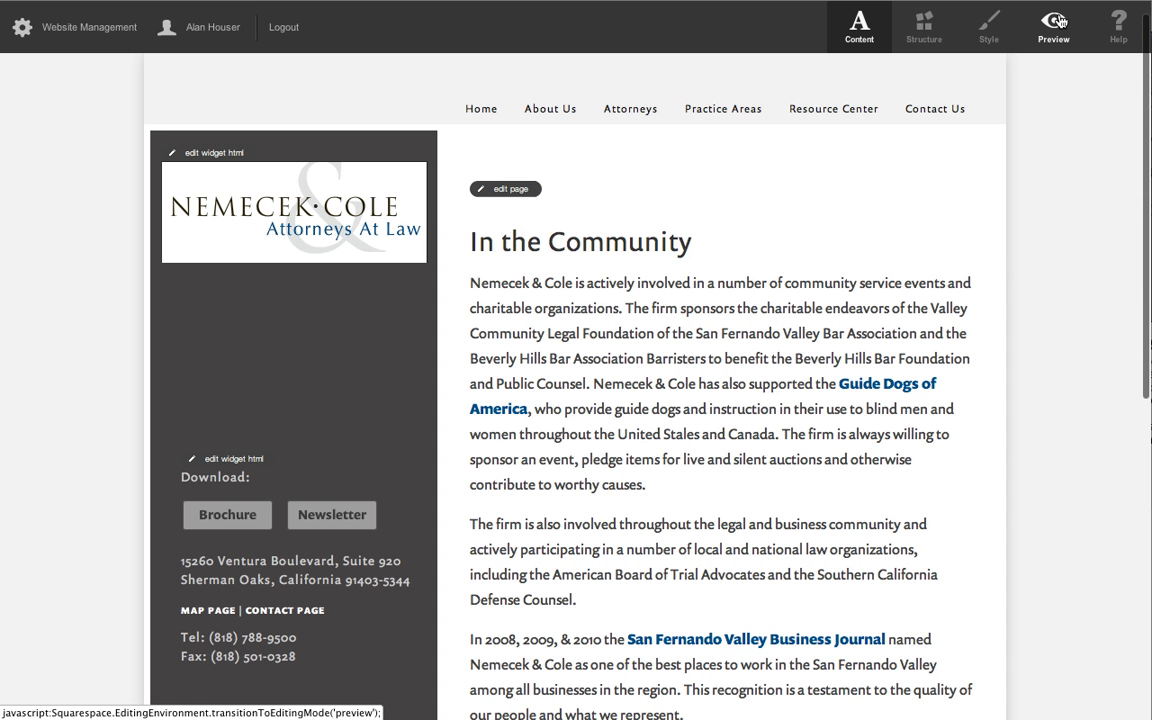
click(1060, 20)
scroll(862, 452, down, 4)
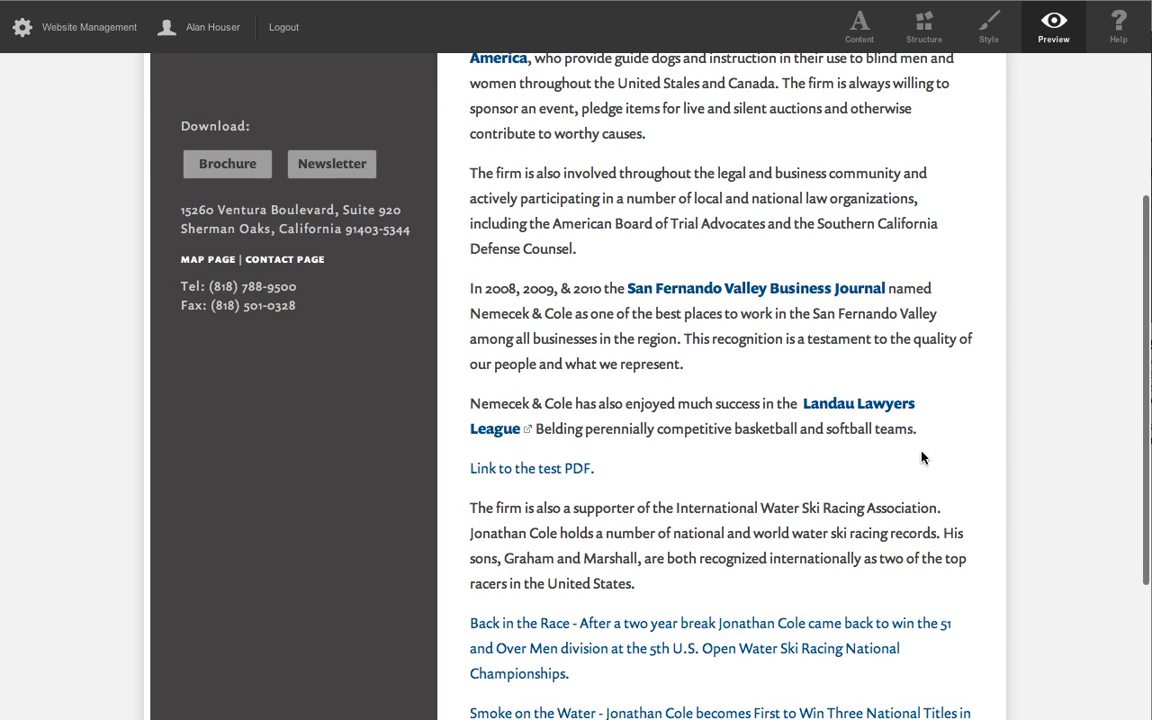
click(484, 472)
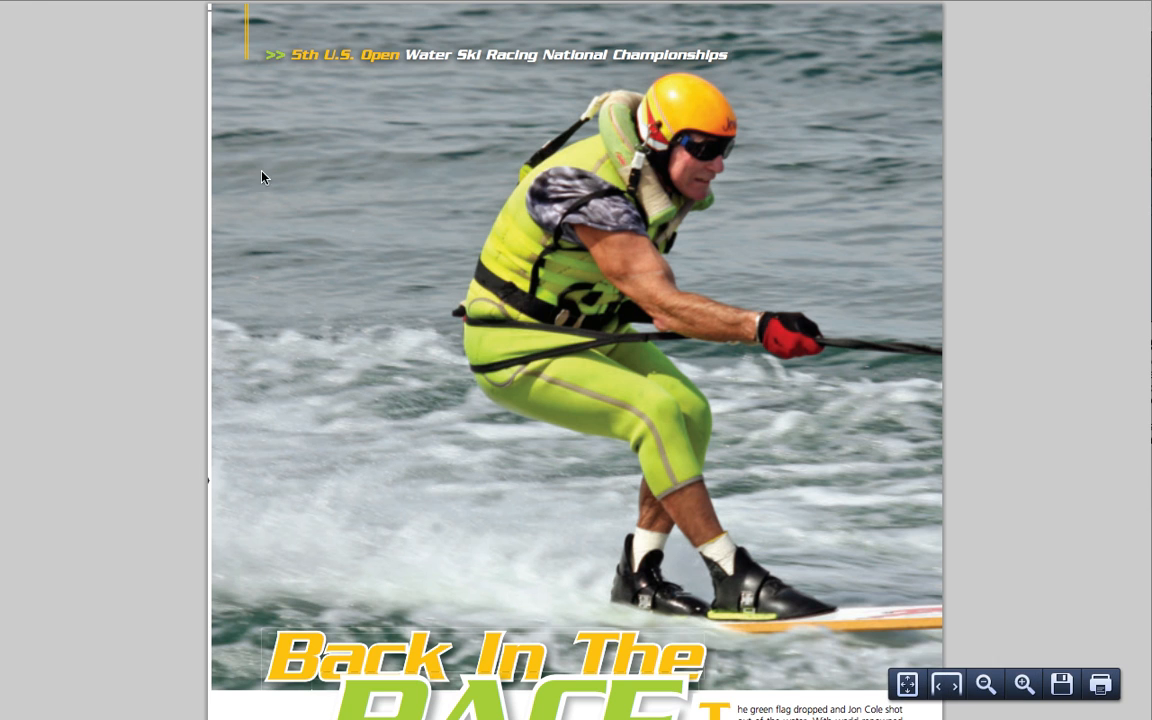
Return to the In the Community page and check the target address of the "Link to the test PDF." link.
click(22, 0)
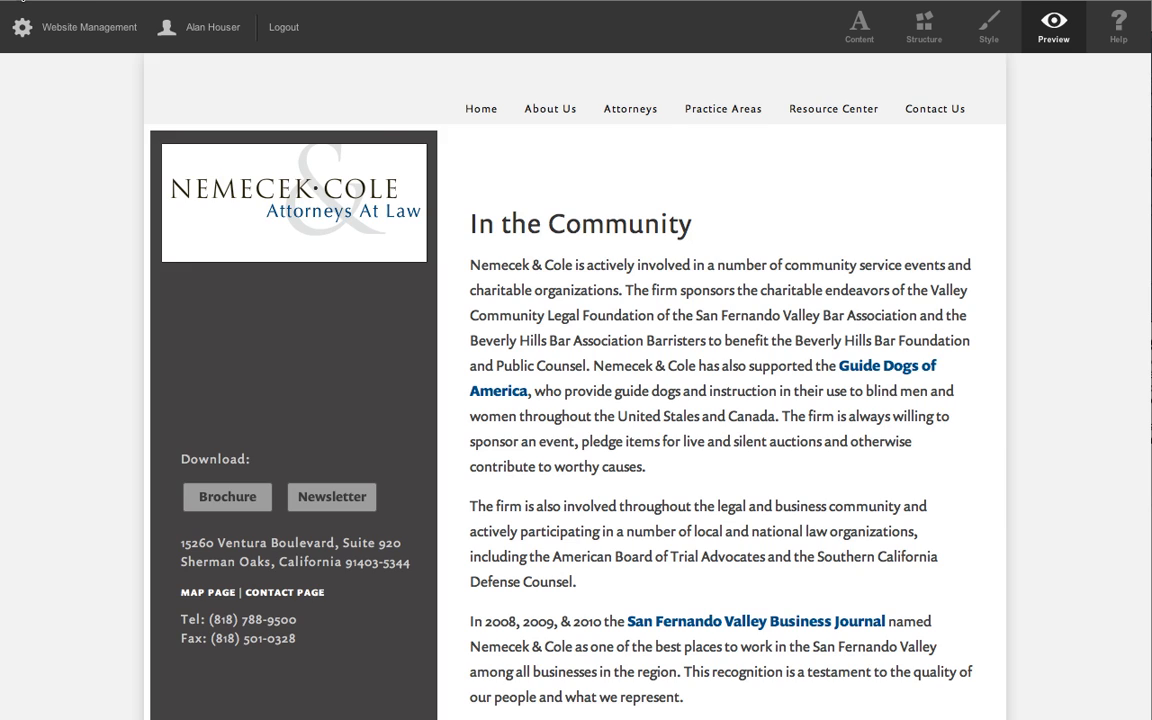
scroll(737, 508, up, 5)
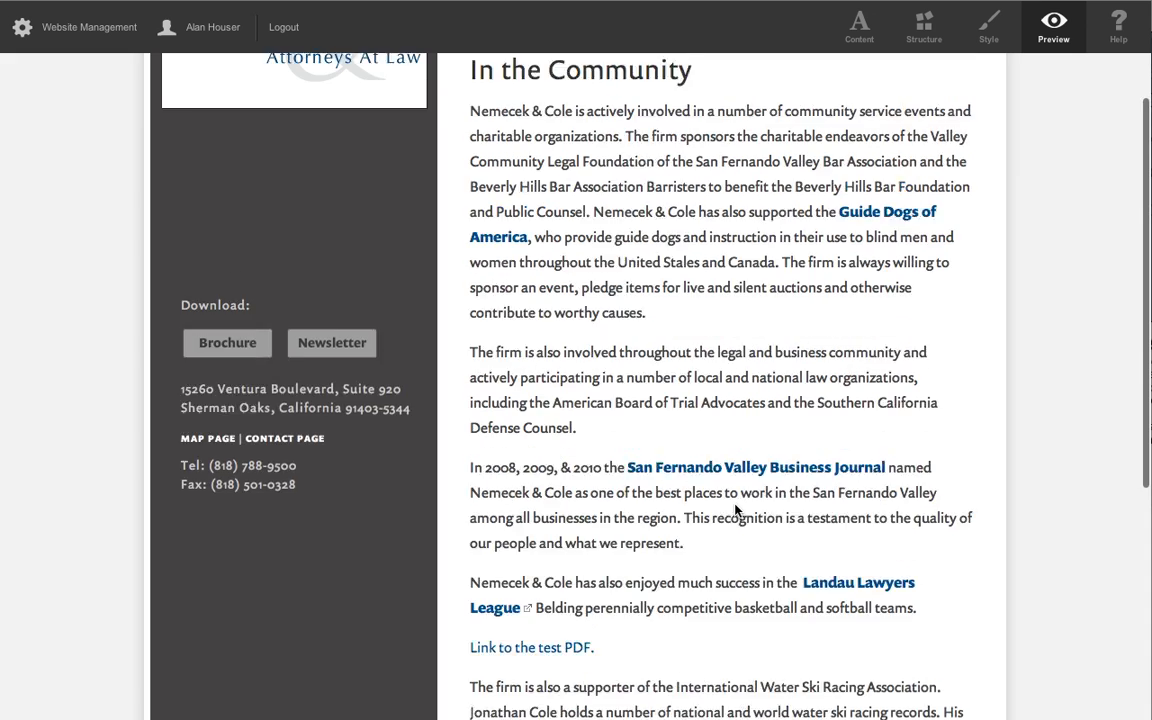
scroll(724, 555, down, 4)
scroll(714, 545, down, 2)
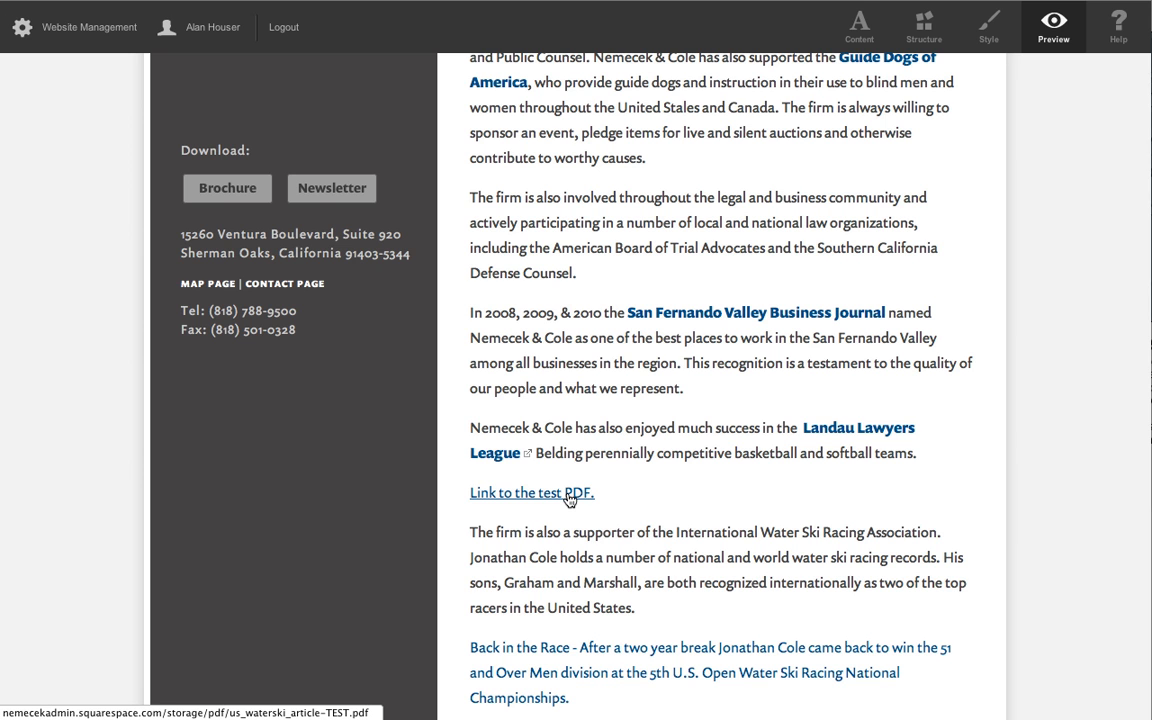
scroll(662, 530, up, 4)
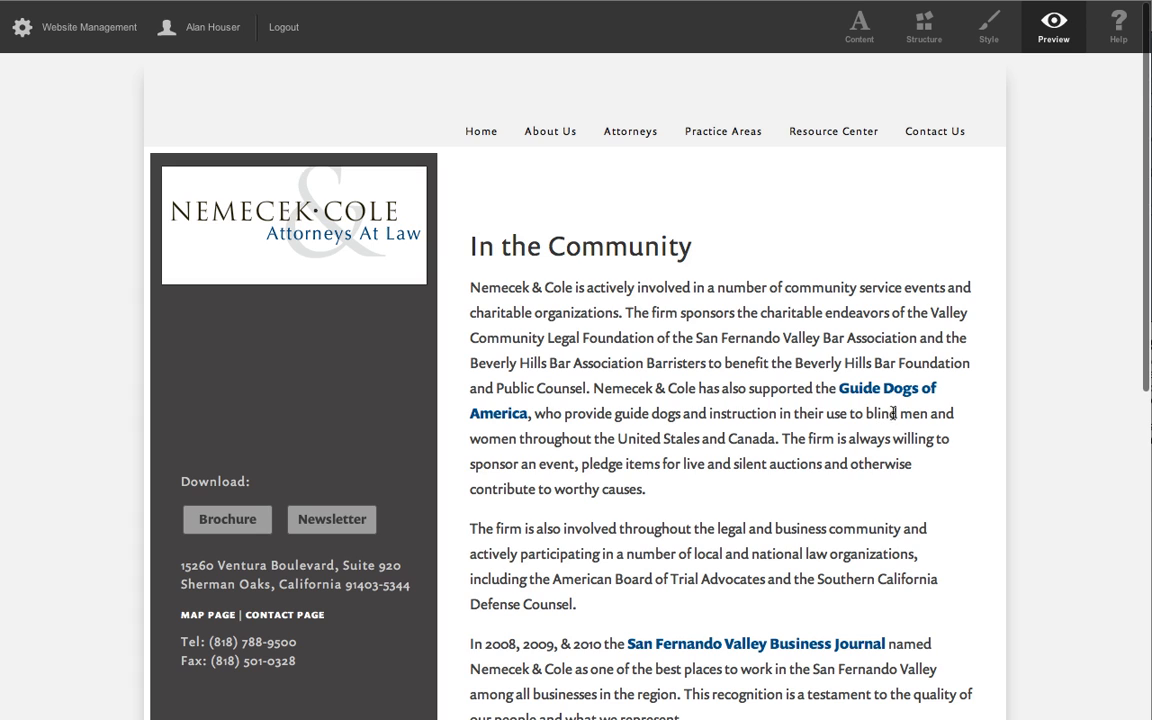
Open the pdf folder in the site's File Storage and sort its files by the date added.
click(60, 34)
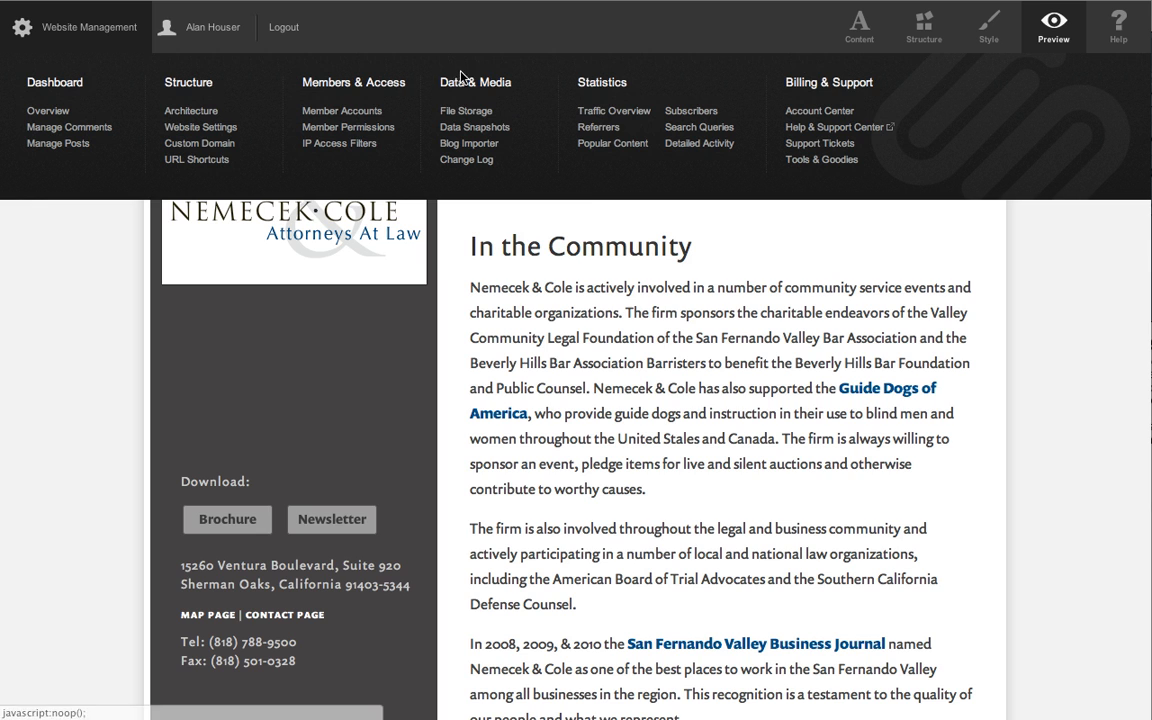
click(464, 115)
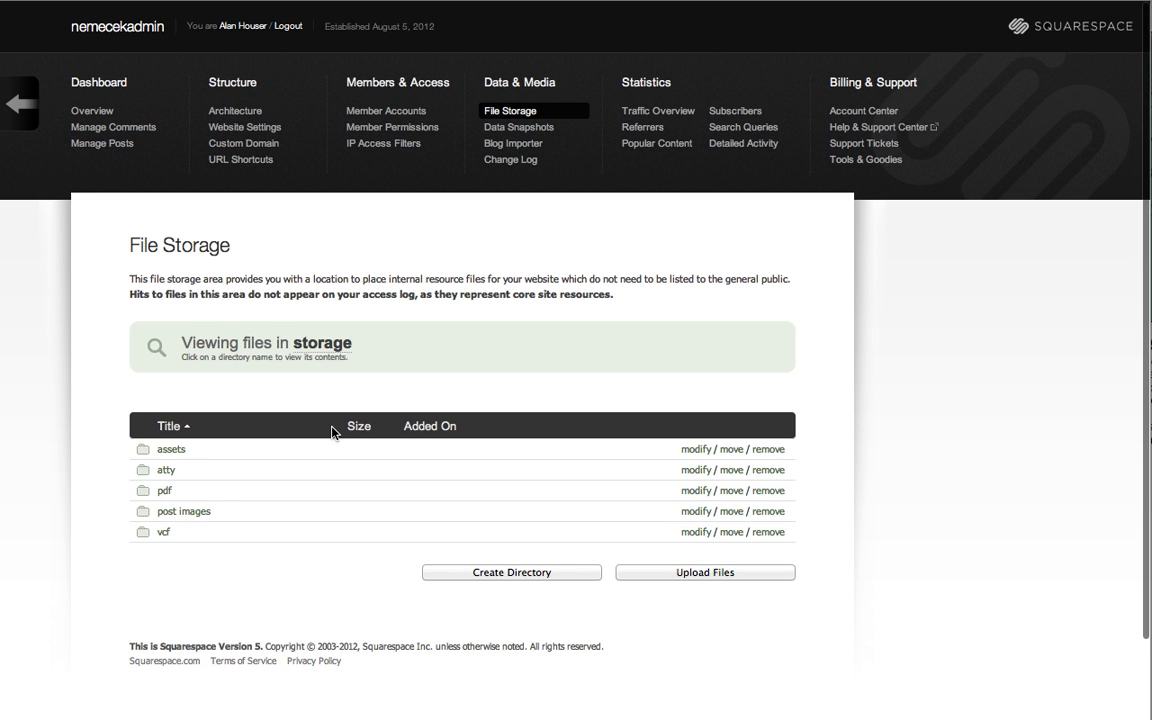
click(166, 496)
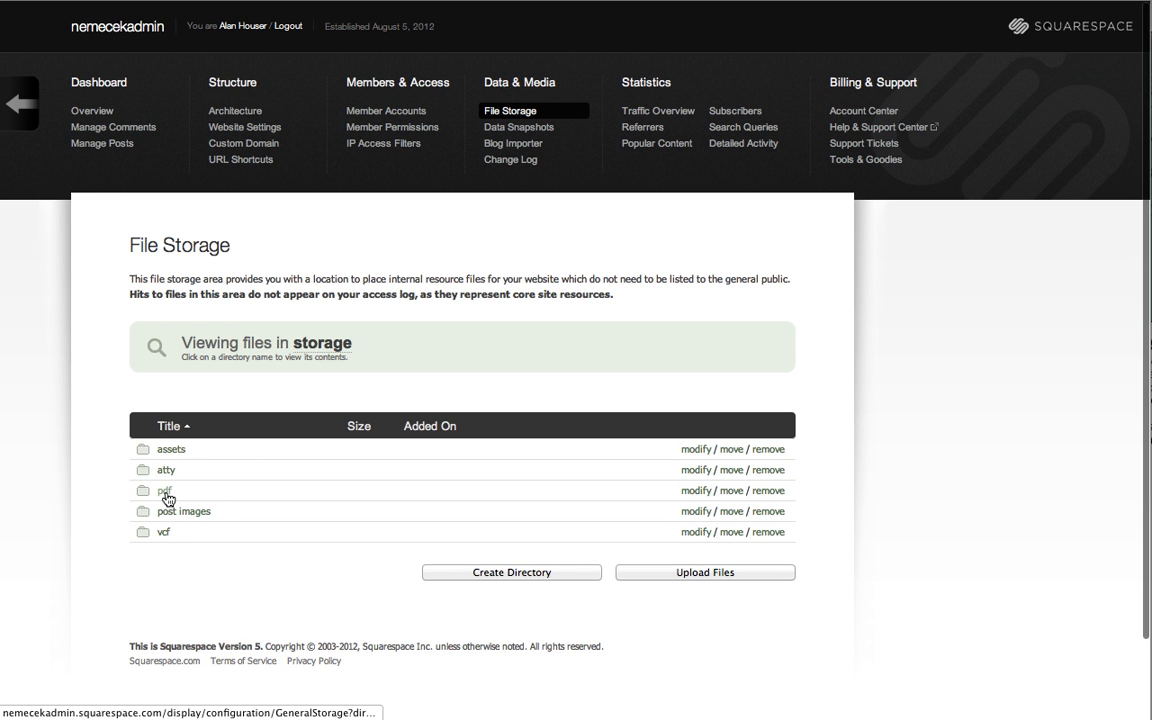
click(166, 493)
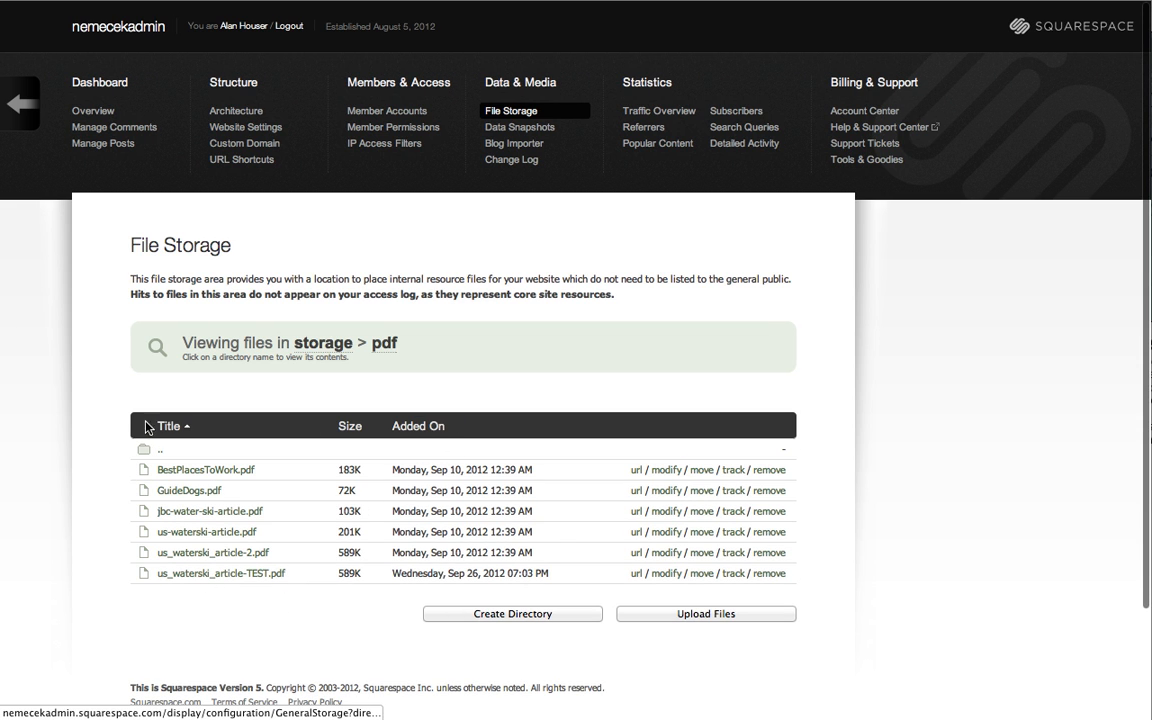
click(410, 428)
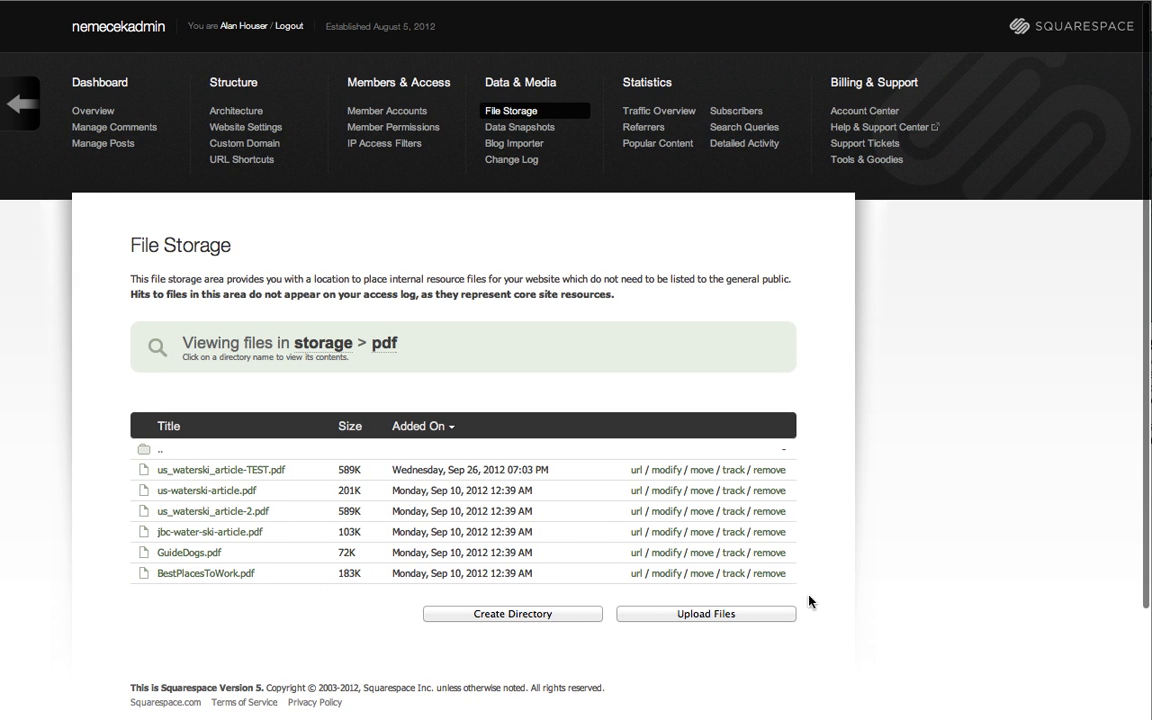
Look at the Decompress Zip Files After Uploading option and the editable details of us_waterski_article-TEST.pdf, cancelling both dialogs.
click(700, 614)
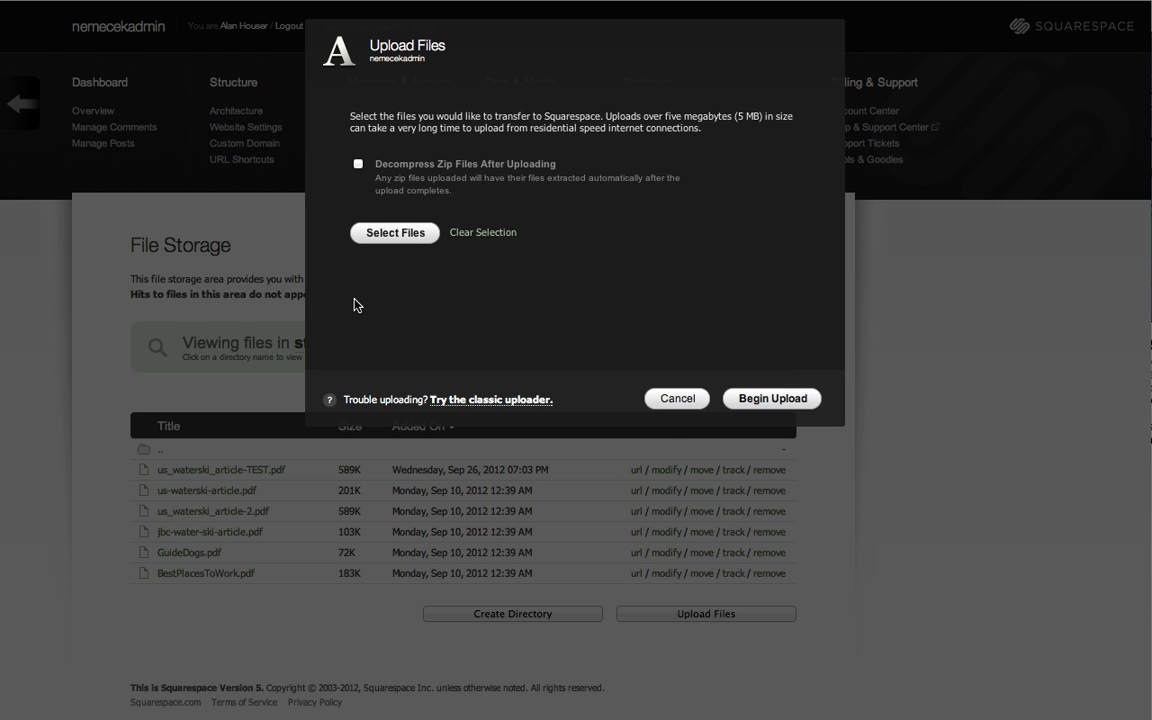
click(358, 166)
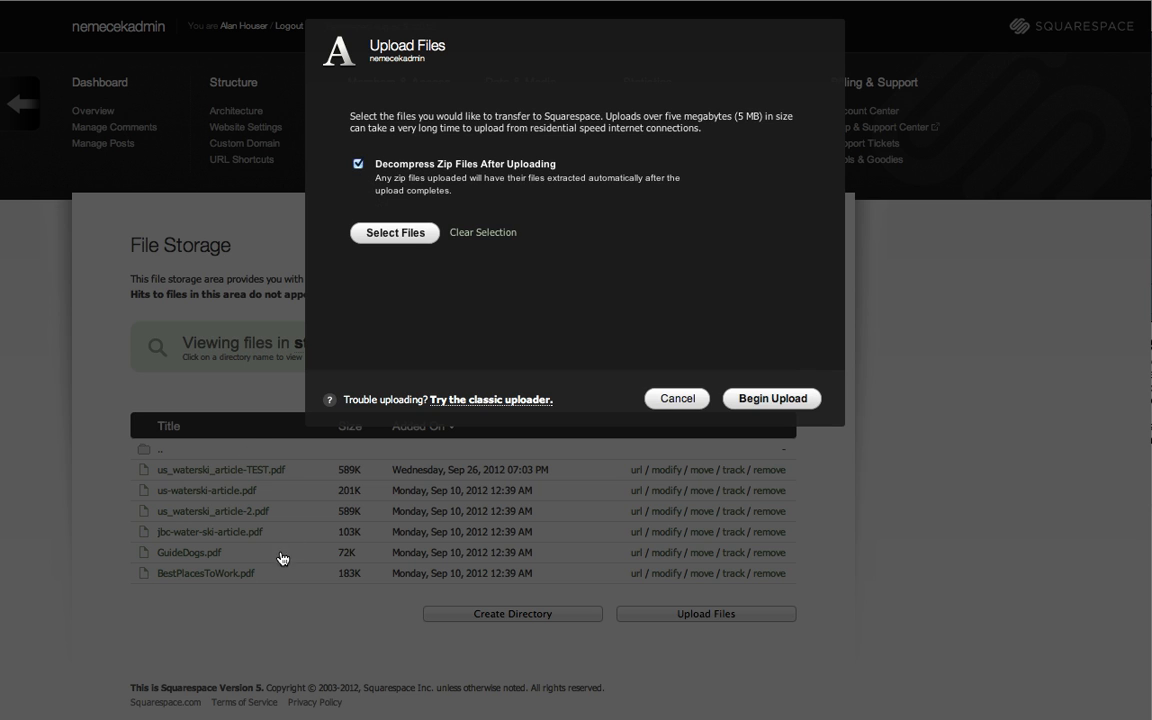
click(670, 404)
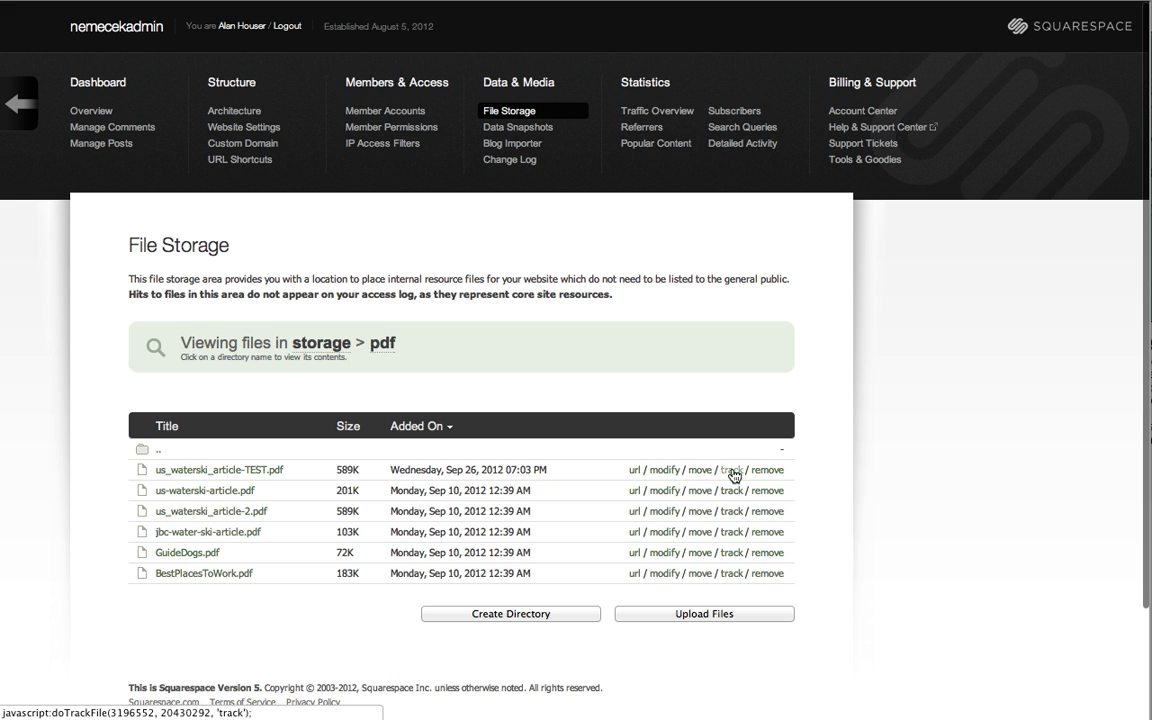
click(662, 477)
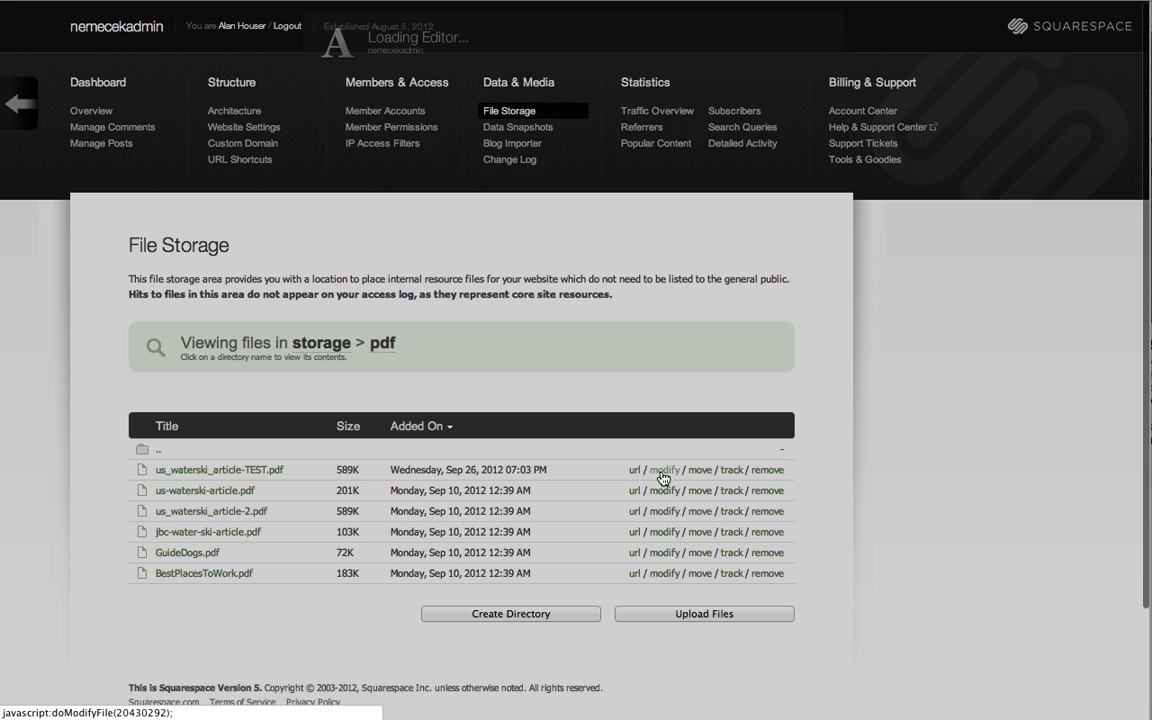
click(536, 112)
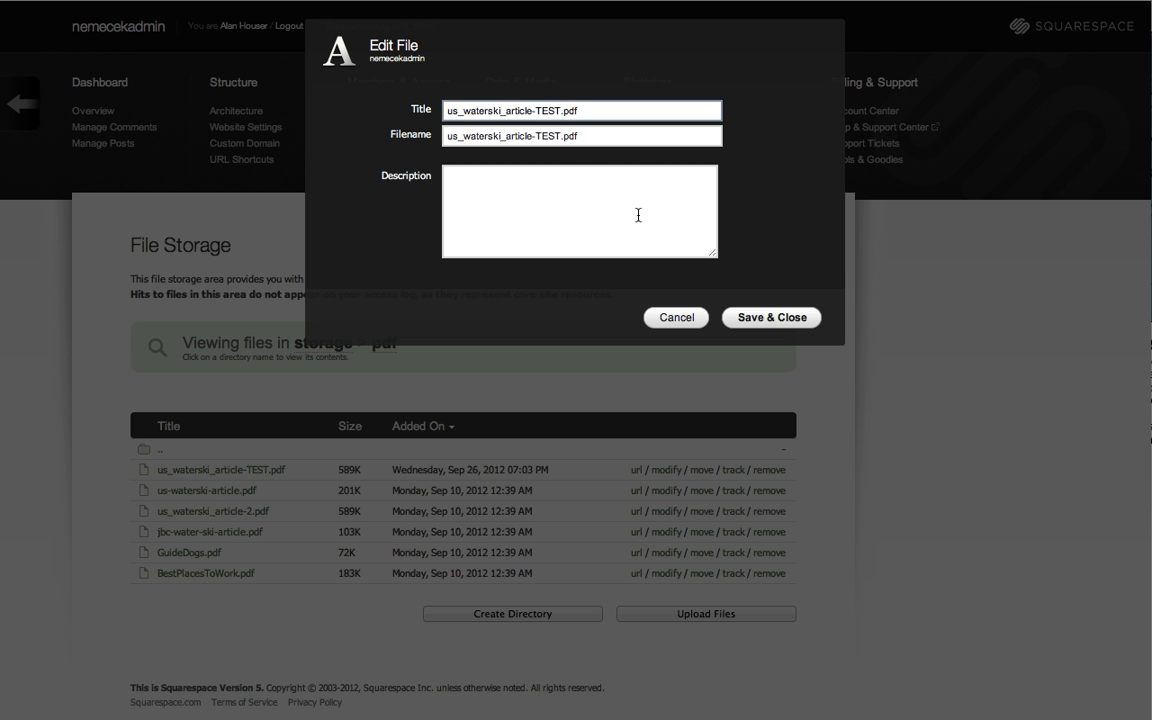
click(676, 317)
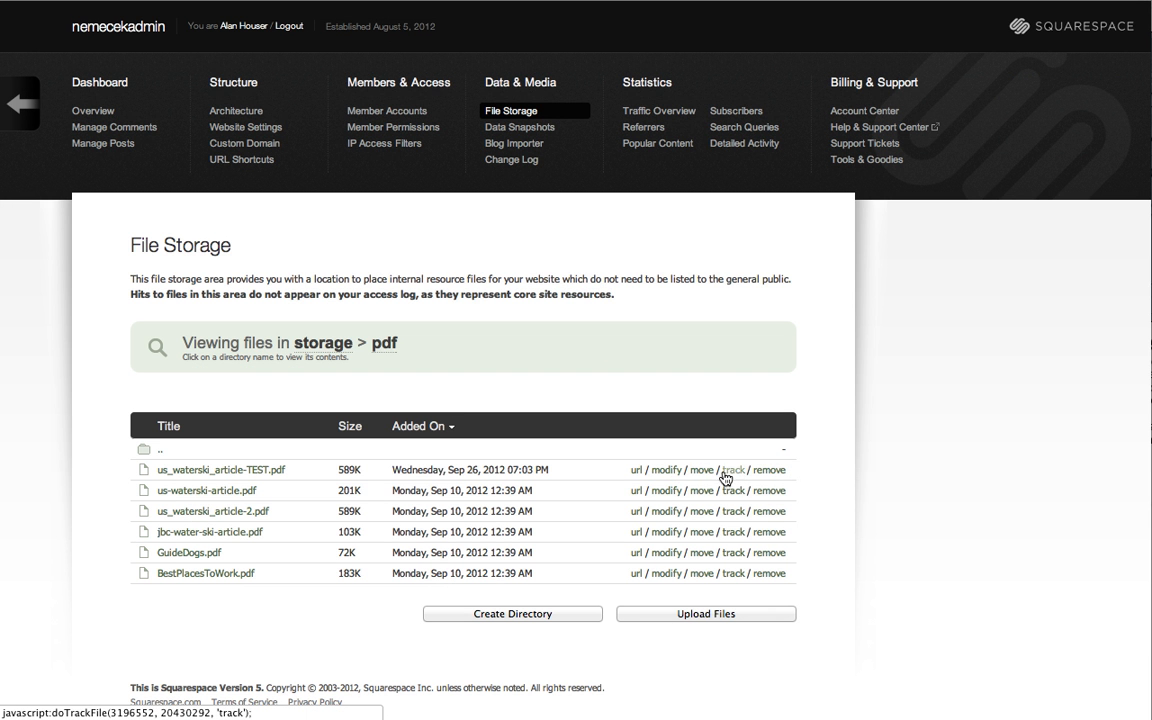
Remove us_waterski_article-TEST.pdf from the pdf storage folder and go back to the website.
click(766, 471)
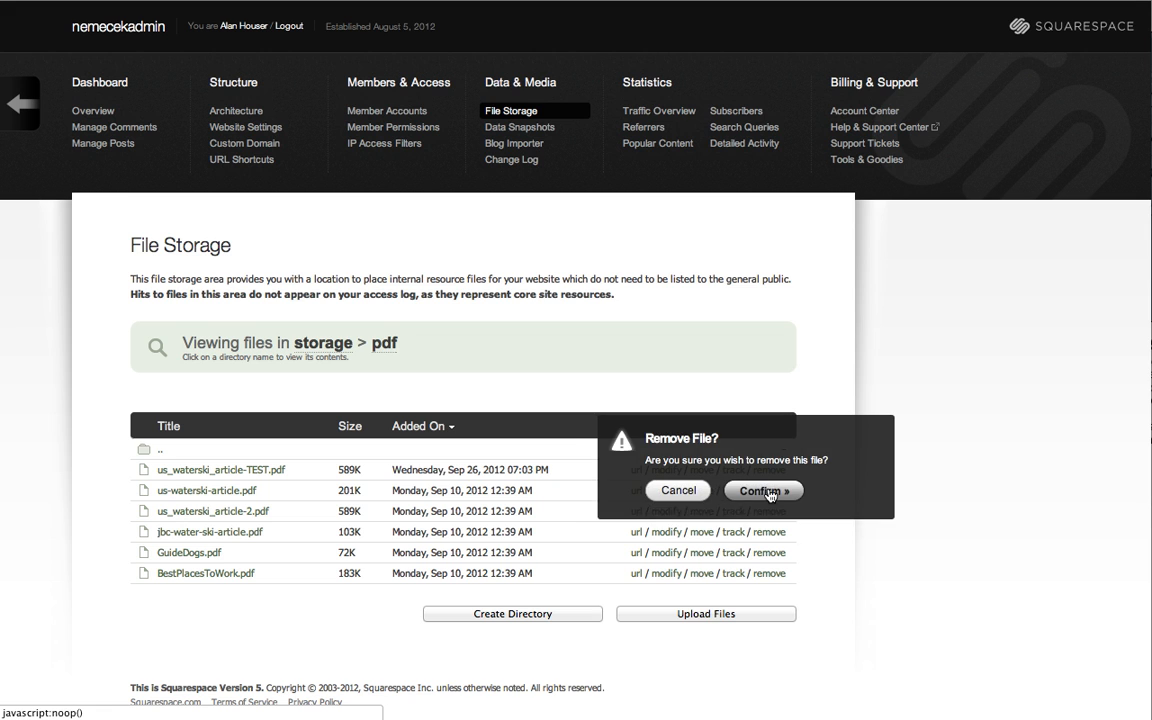
click(763, 490)
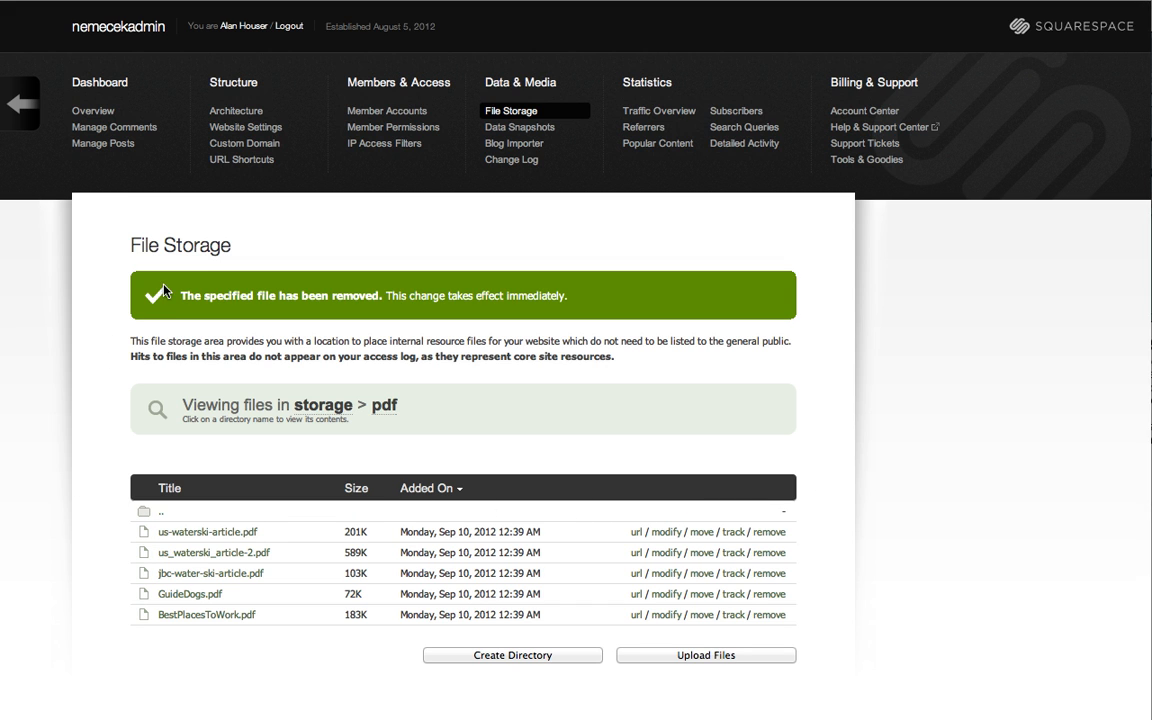
click(136, 28)
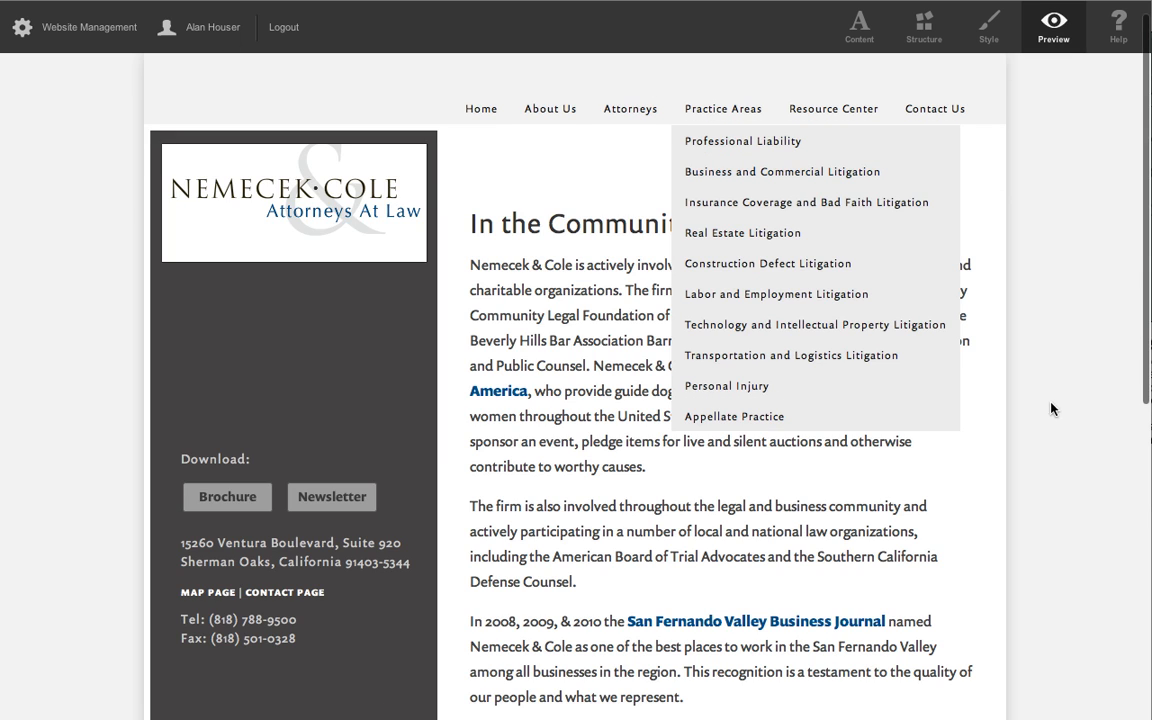
Test the "Link to the test PDF." link again and return to the In the Community page.
scroll(1065, 370, down, 4)
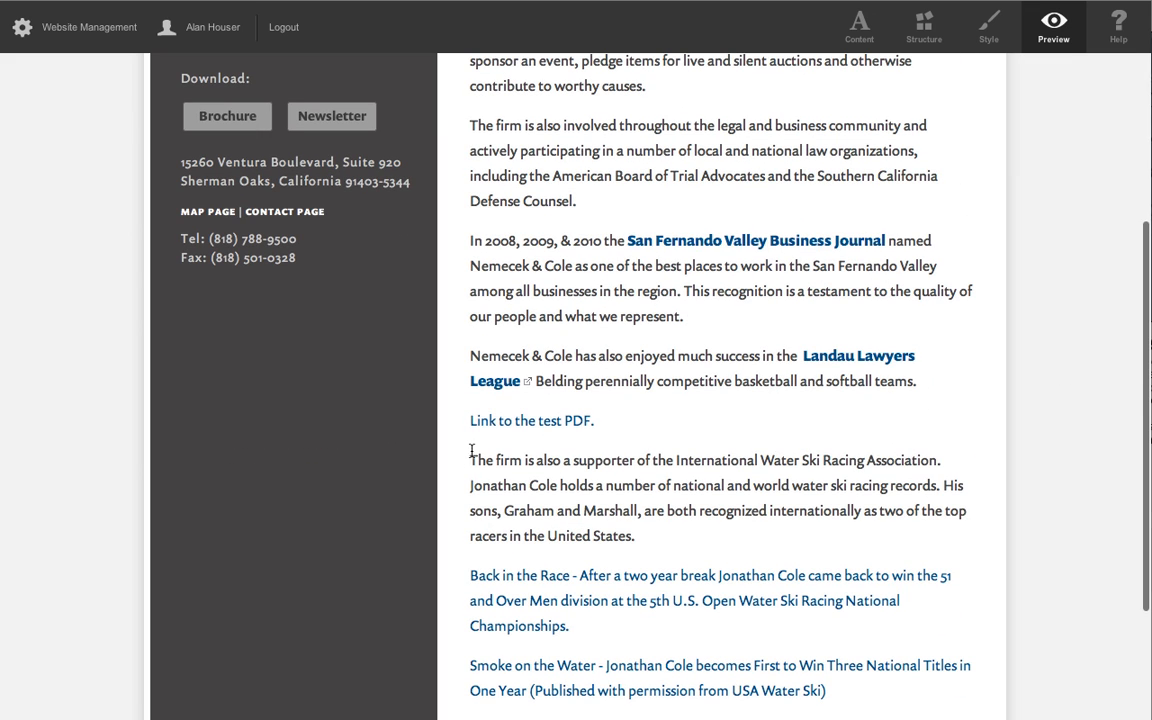
click(486, 424)
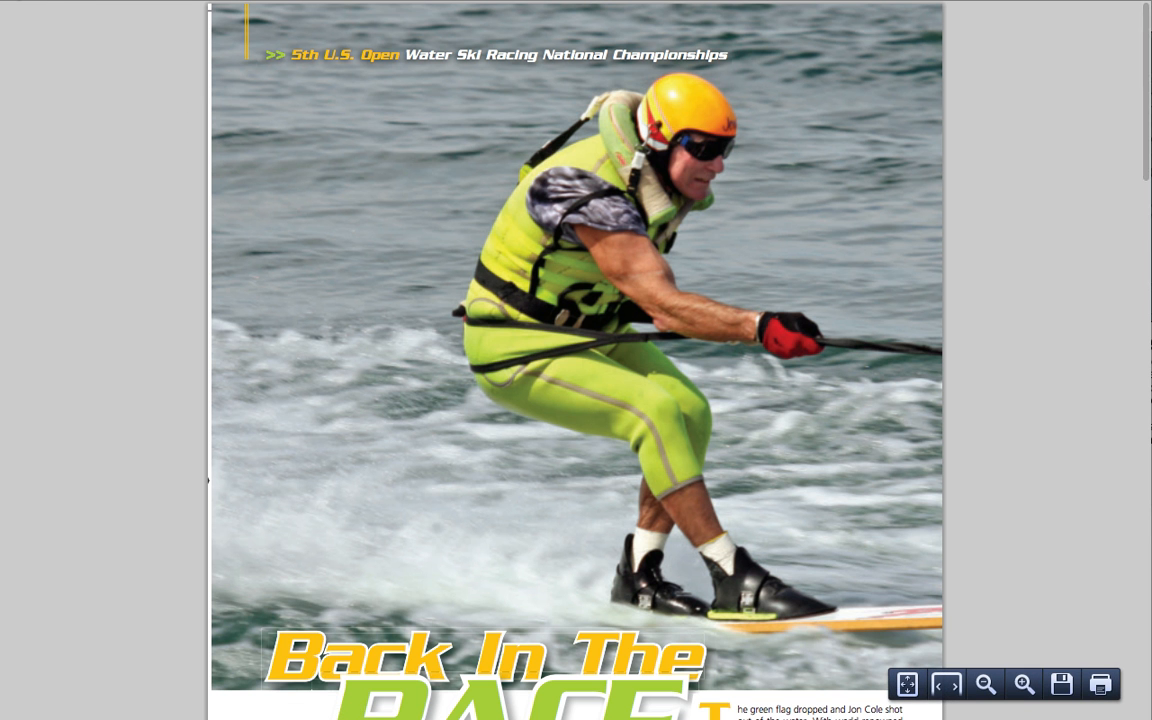
click(24, 0)
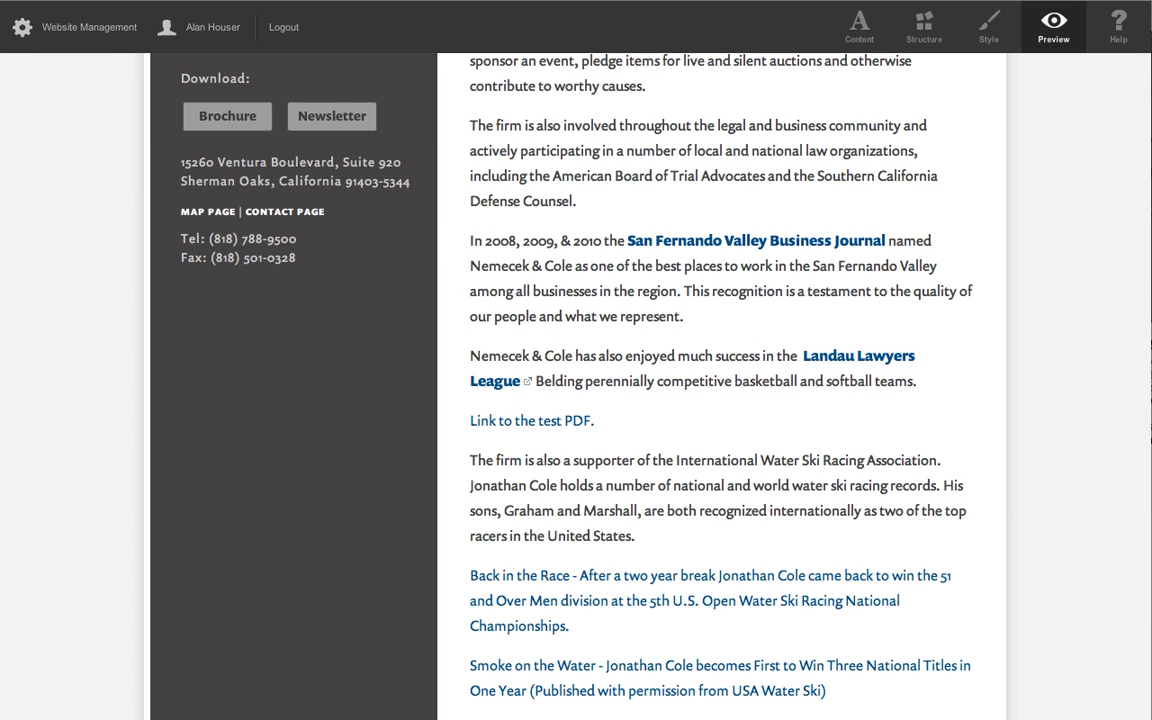
Delete the "Link to the test PDF." line from the In the Community page, save and close it, and check the page.
scroll(632, 118, up, 5)
click(859, 28)
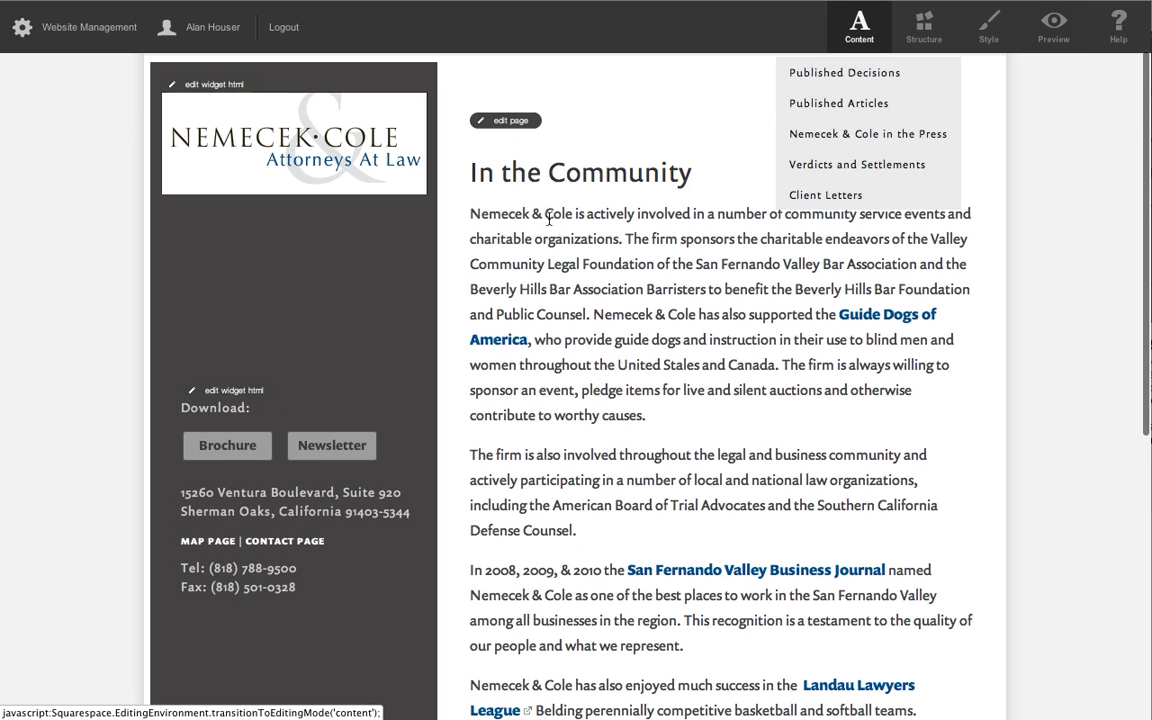
click(510, 121)
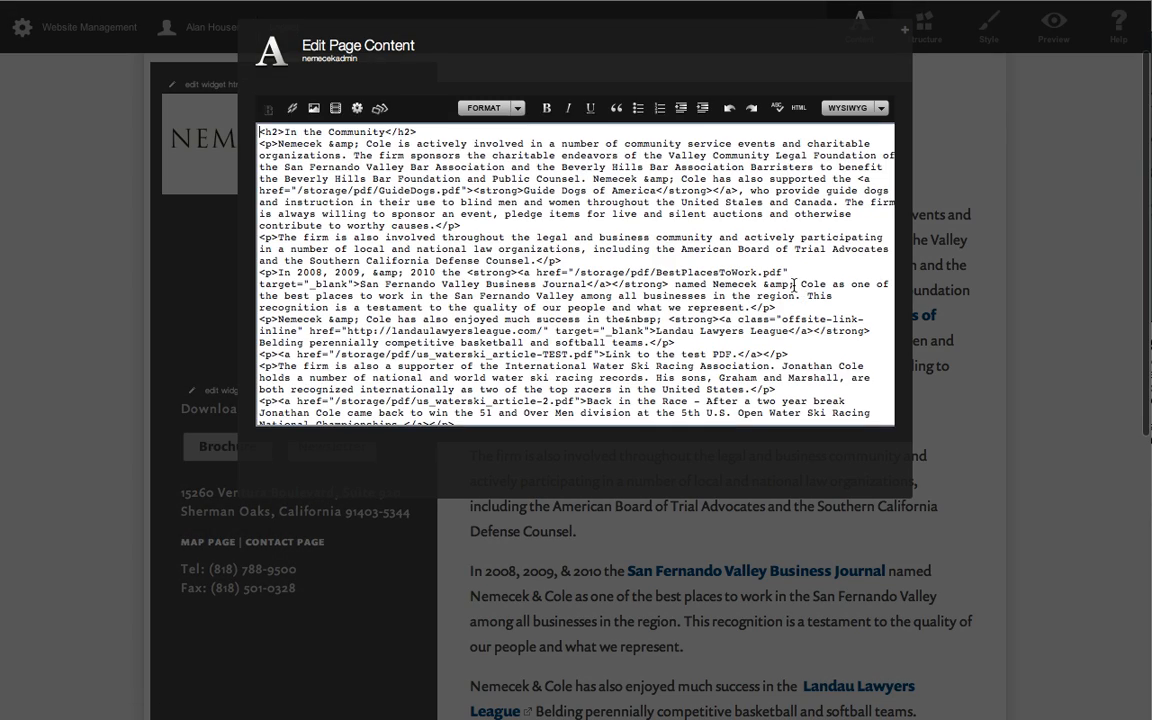
scroll(590, 320, down, 5)
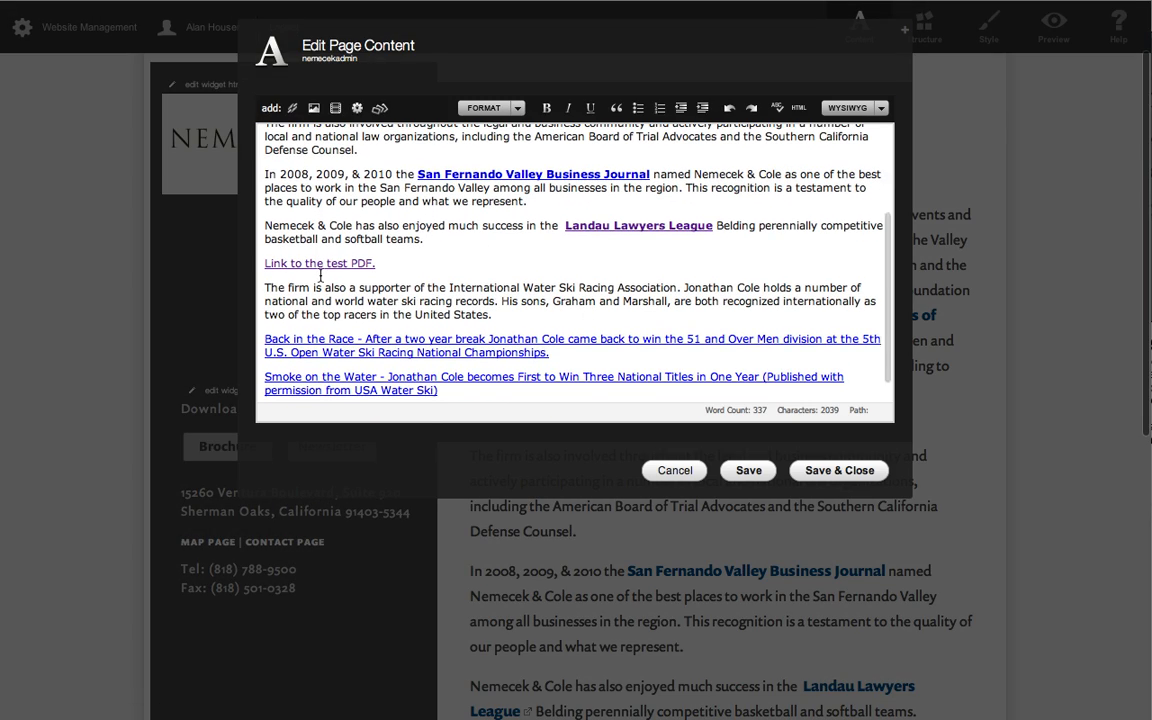
click(321, 263)
click(509, 280)
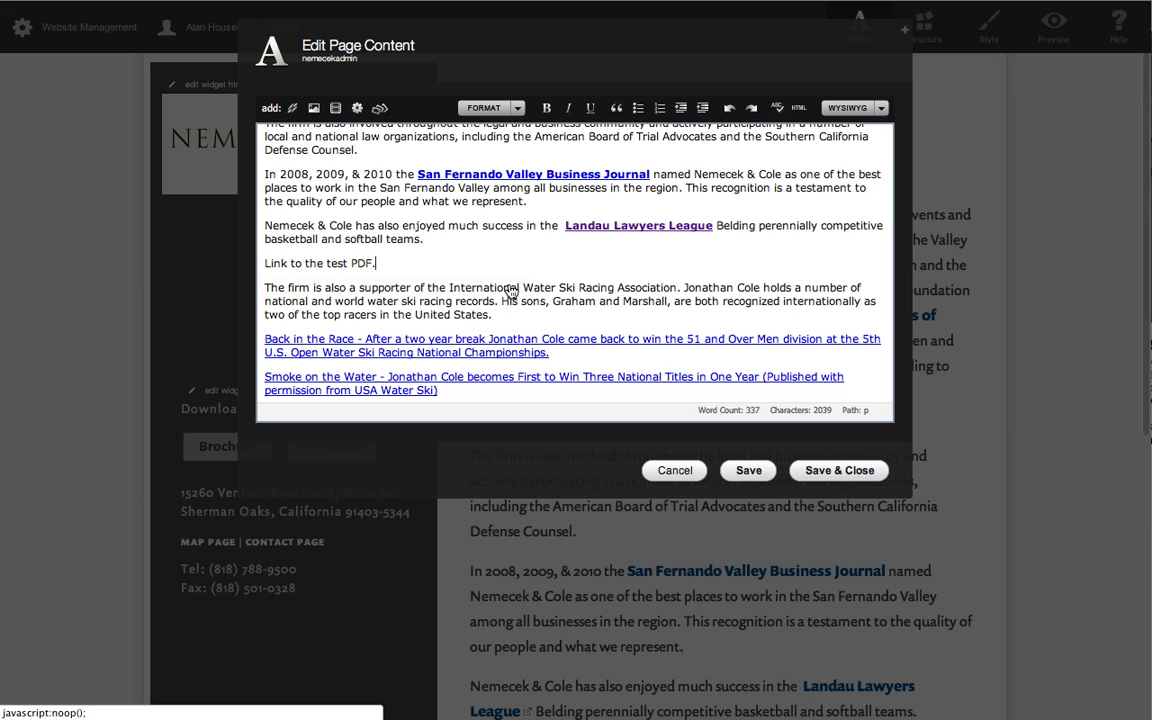
triple_click(337, 258)
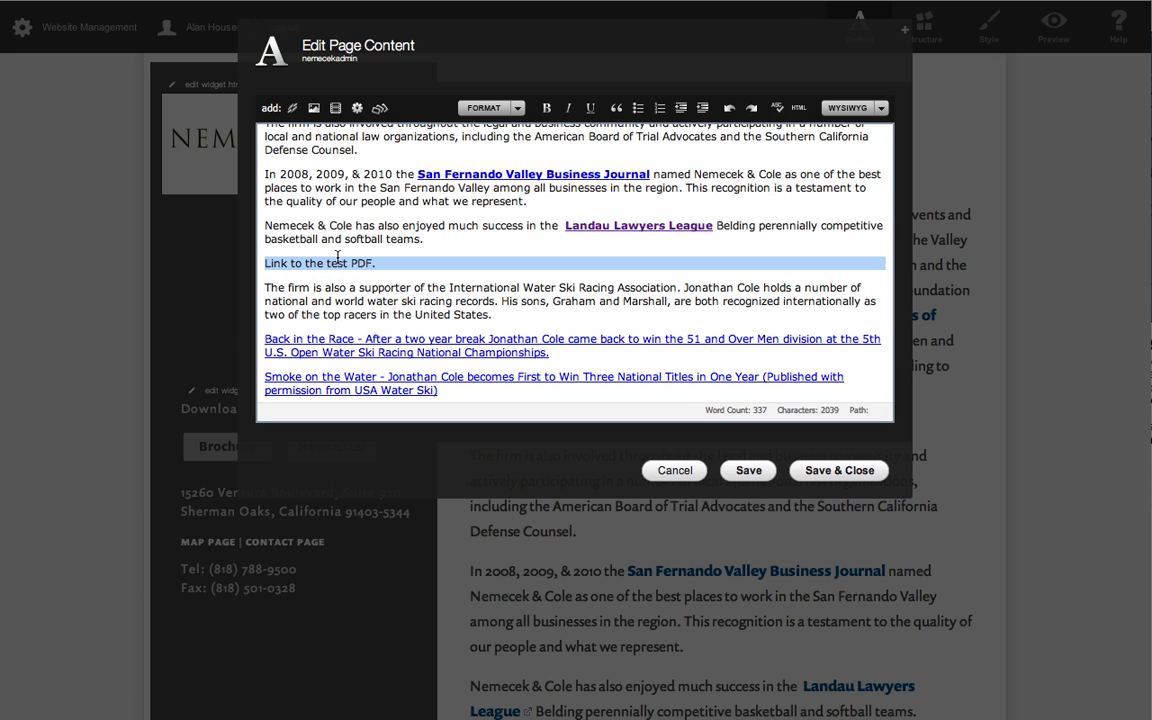
key(Delete)
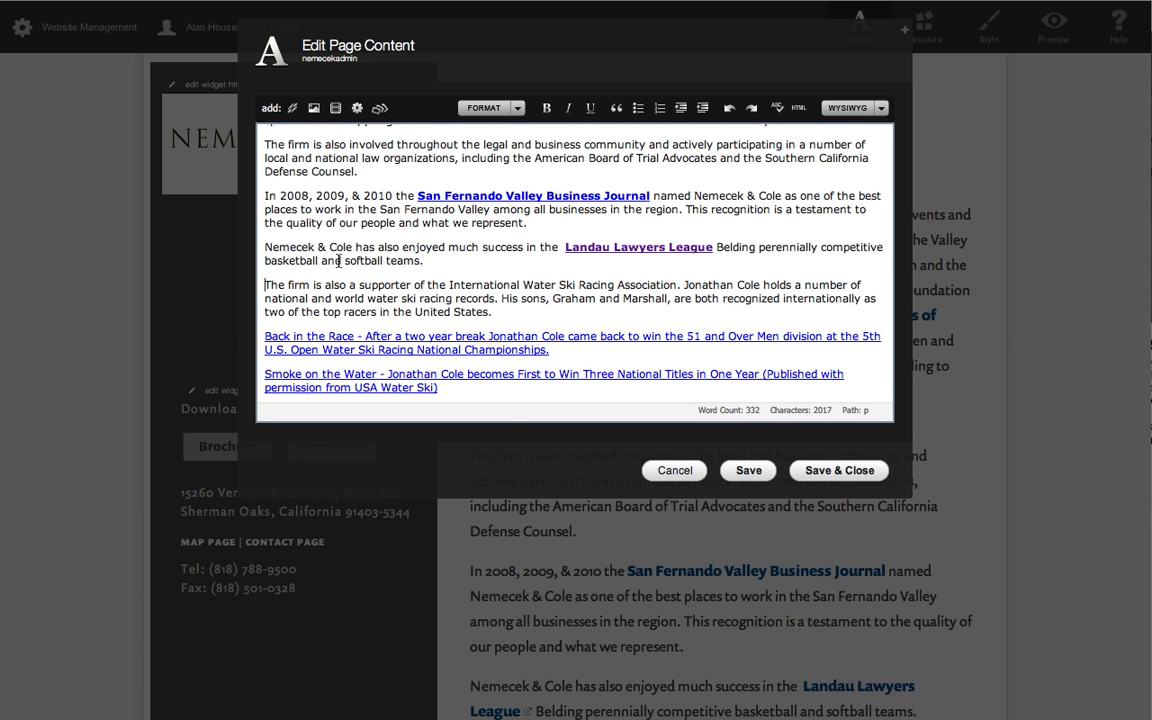
click(878, 474)
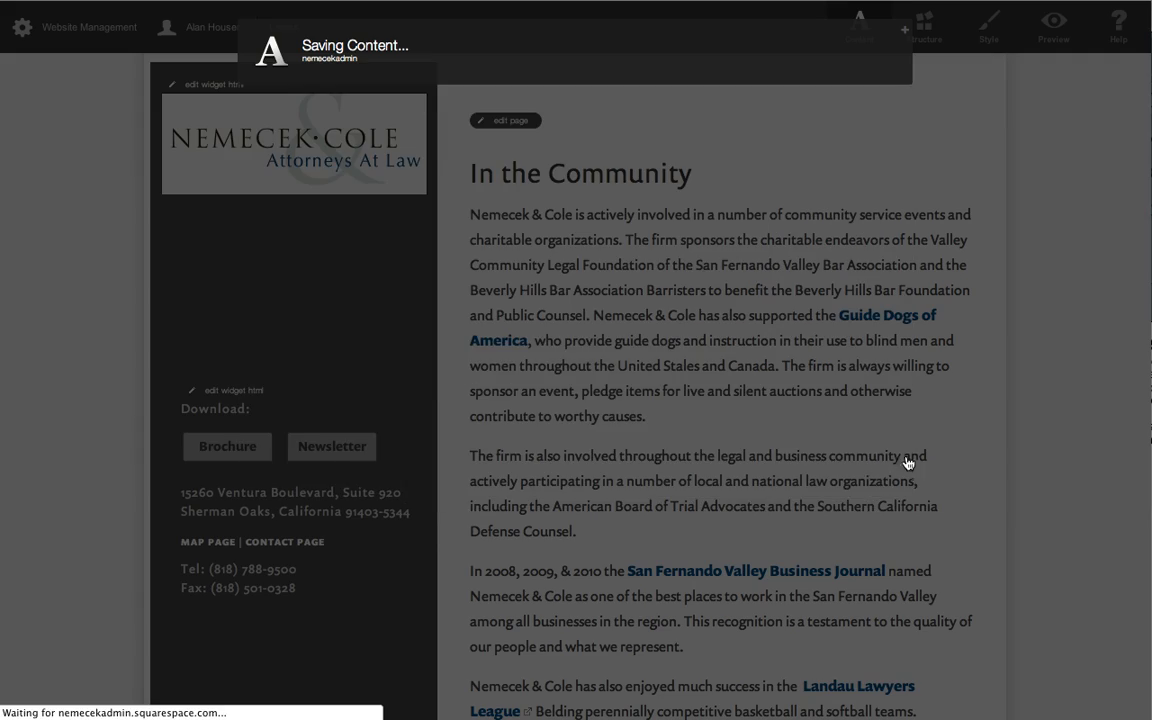
scroll(995, 411, down, 5)
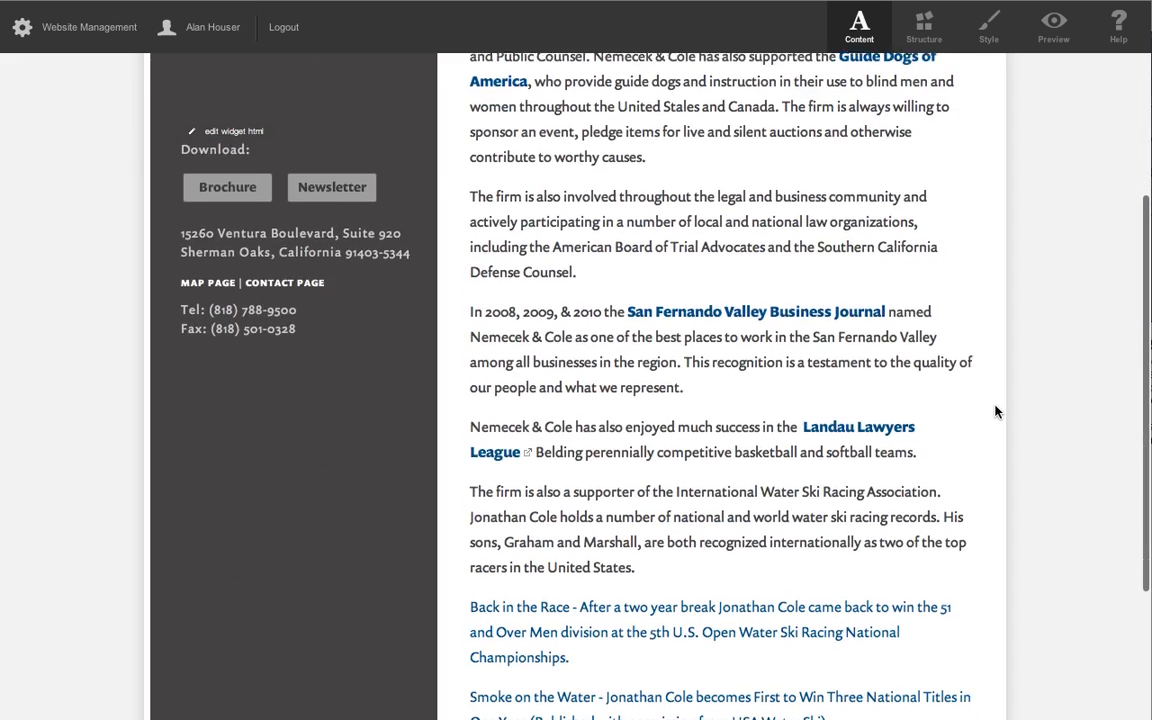
scroll(995, 411, down, 1)
Upload us_waterski_article-TEST.pdf directly into the pdf folder of File Storage and return to the In the Community page.
scroll(995, 411, up, 7)
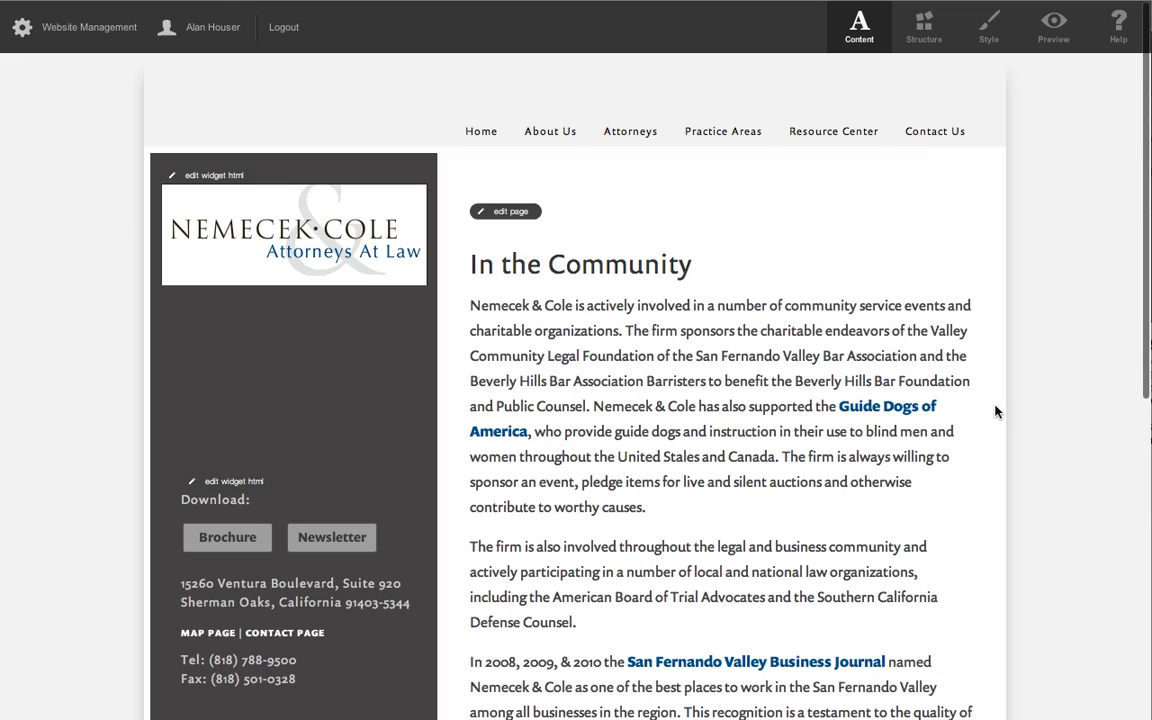
click(89, 27)
click(491, 117)
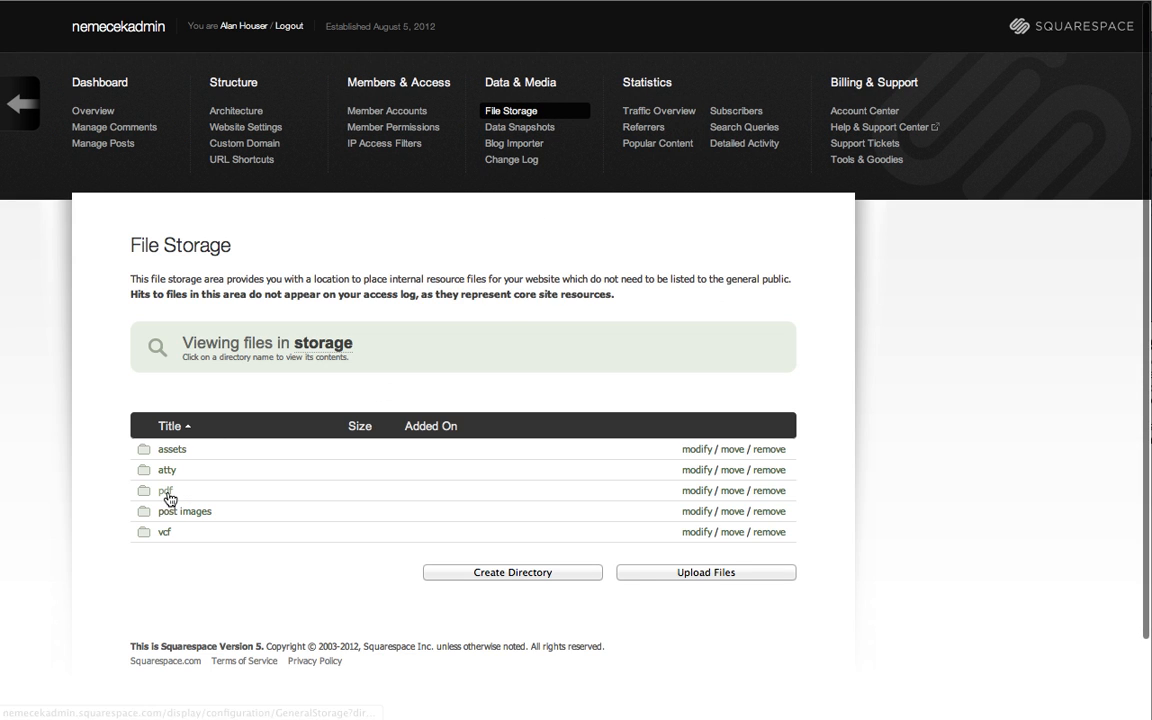
click(165, 491)
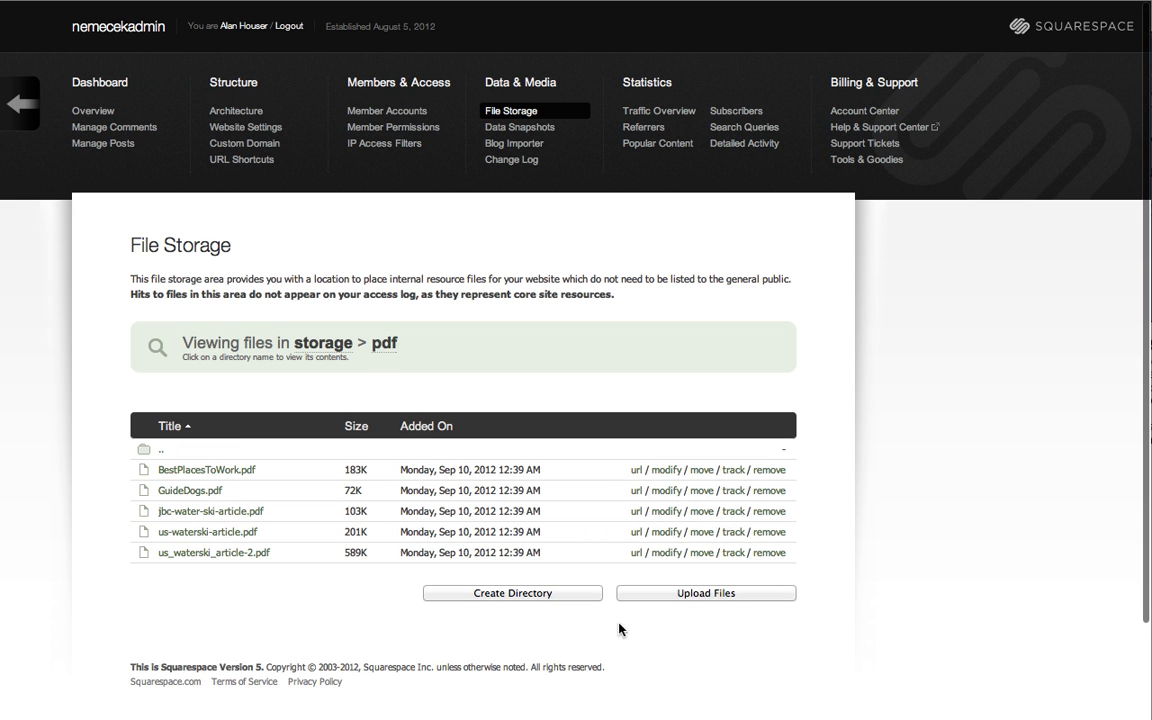
click(675, 593)
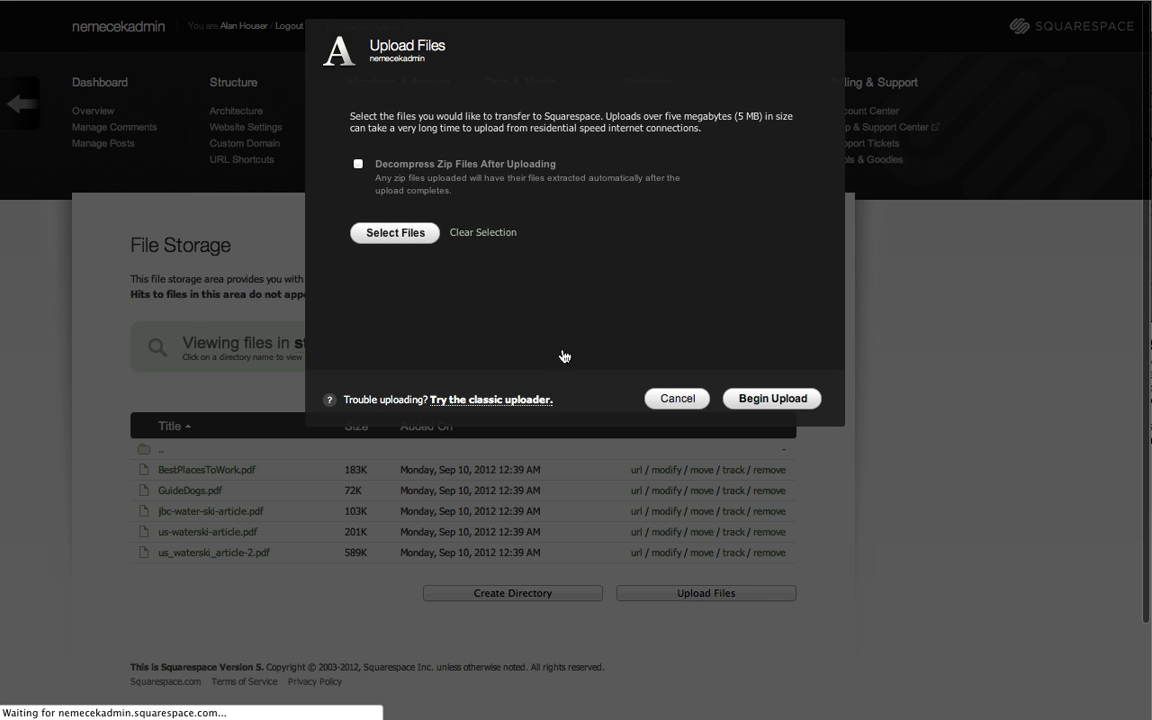
click(396, 233)
double_click(422, 82)
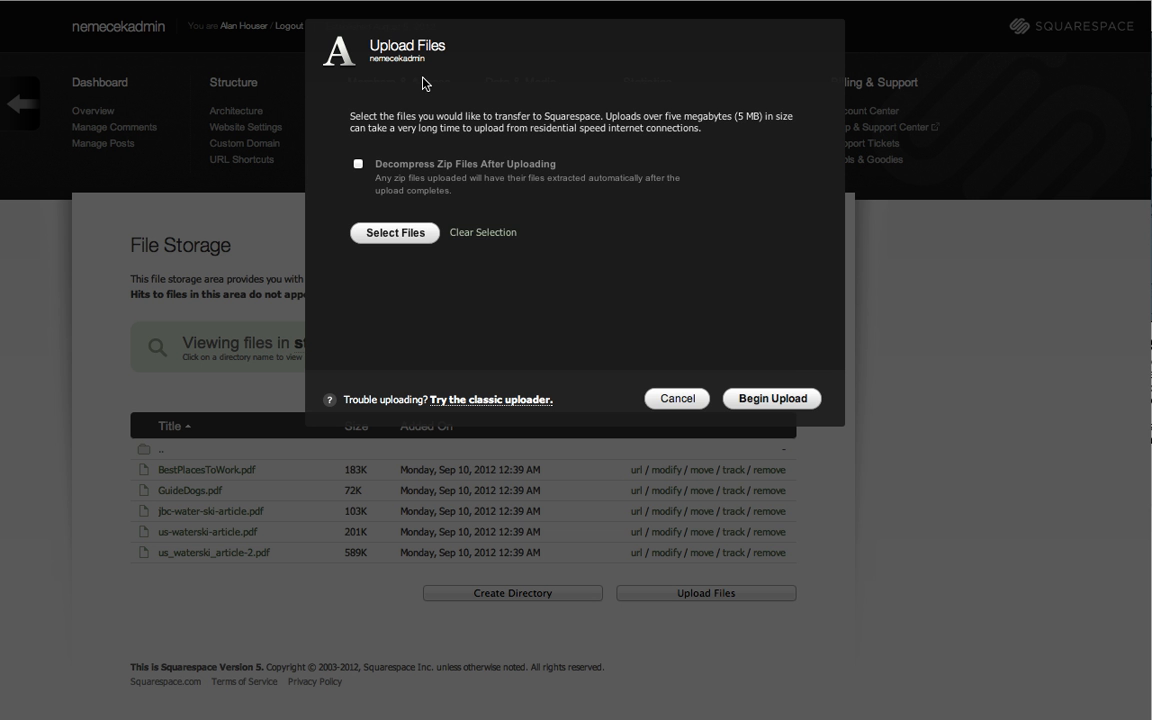
click(771, 402)
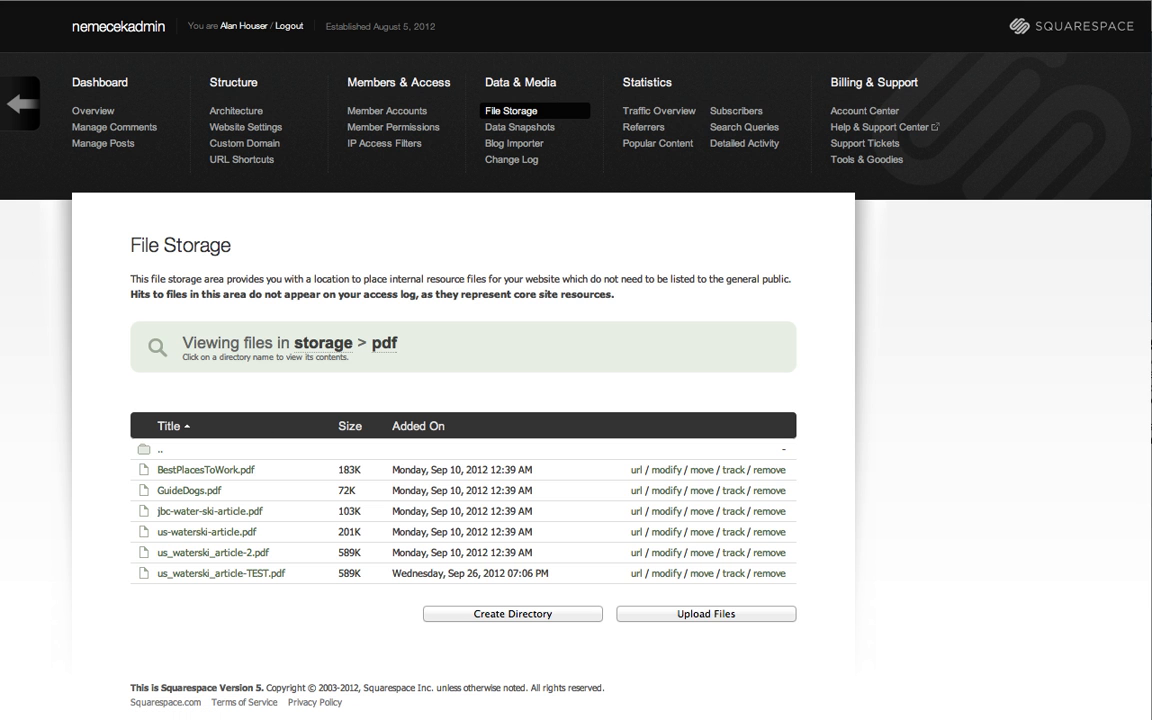
click(20, 103)
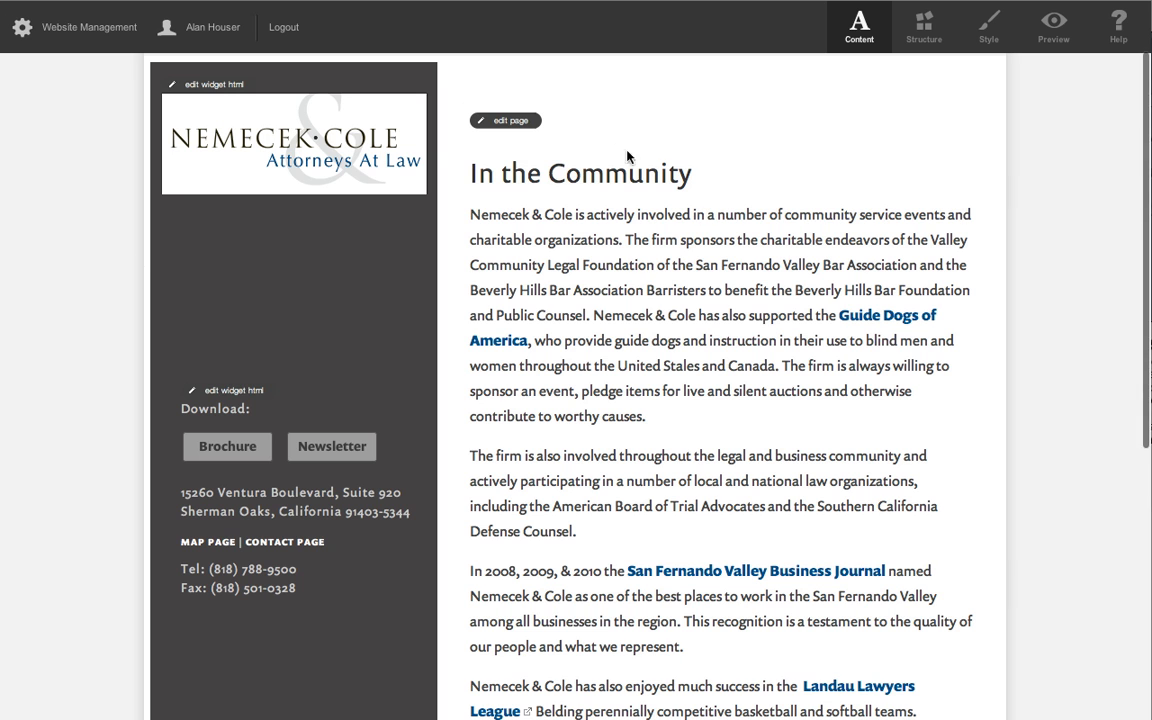
Add the line "Add another PDF." below the second paragraph of the In the Community page.
click(492, 120)
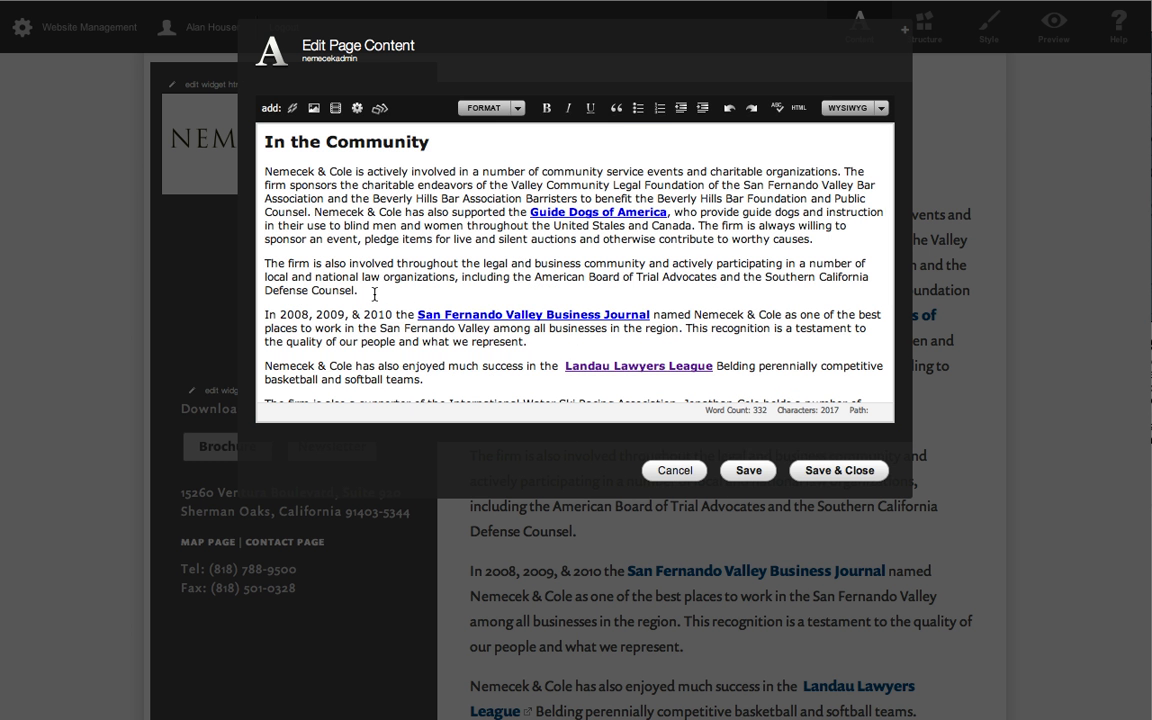
click(374, 294)
key(Return)
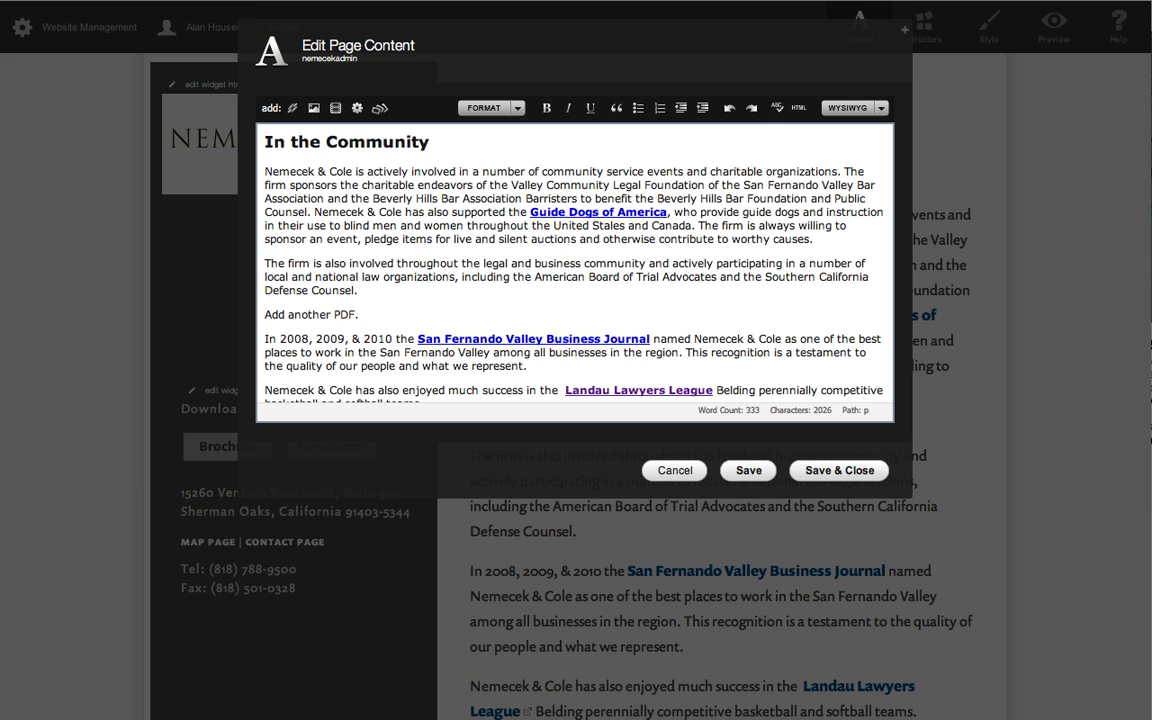
Link "Add another PDF." to us_waterski_article-TEST.pdf from the stored pdf folder, then save and close the page.
triple_click(344, 316)
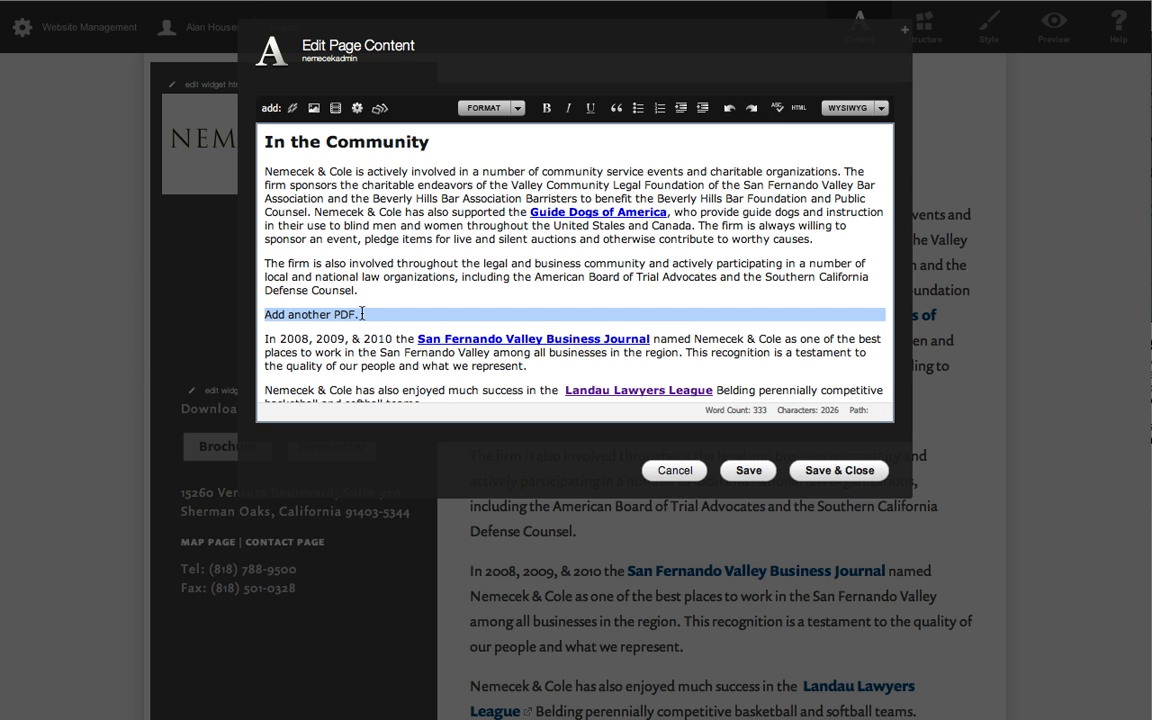
click(362, 314)
drag(362, 314, 247, 305)
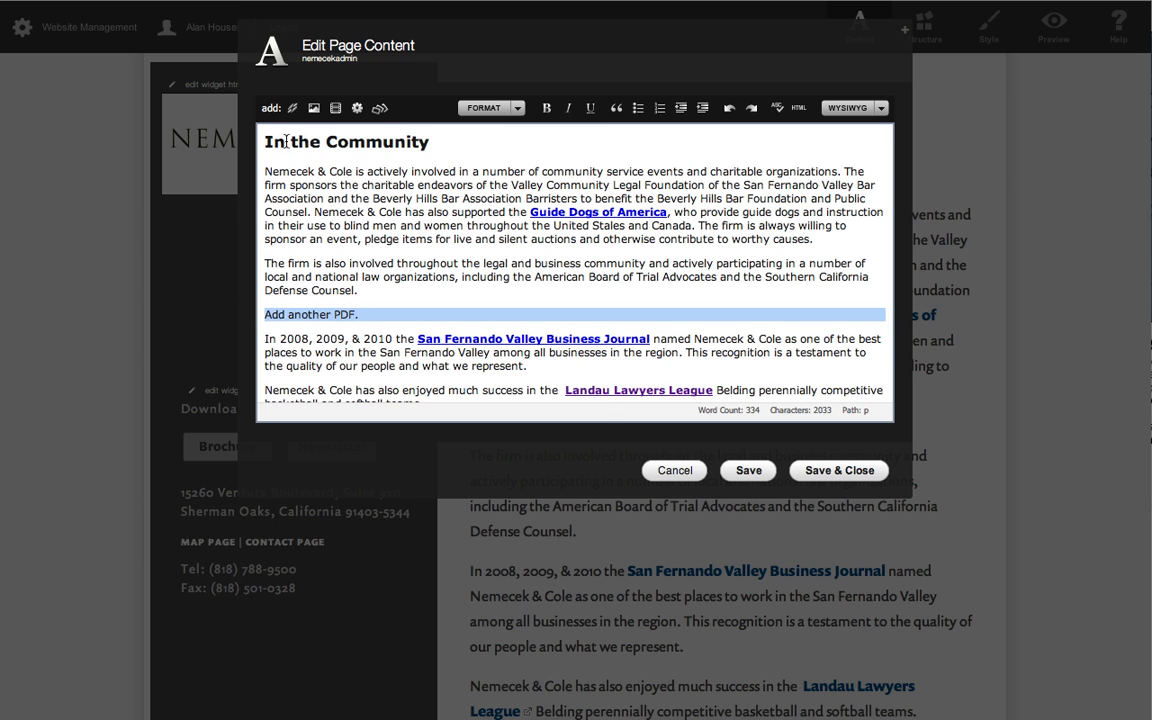
click(292, 108)
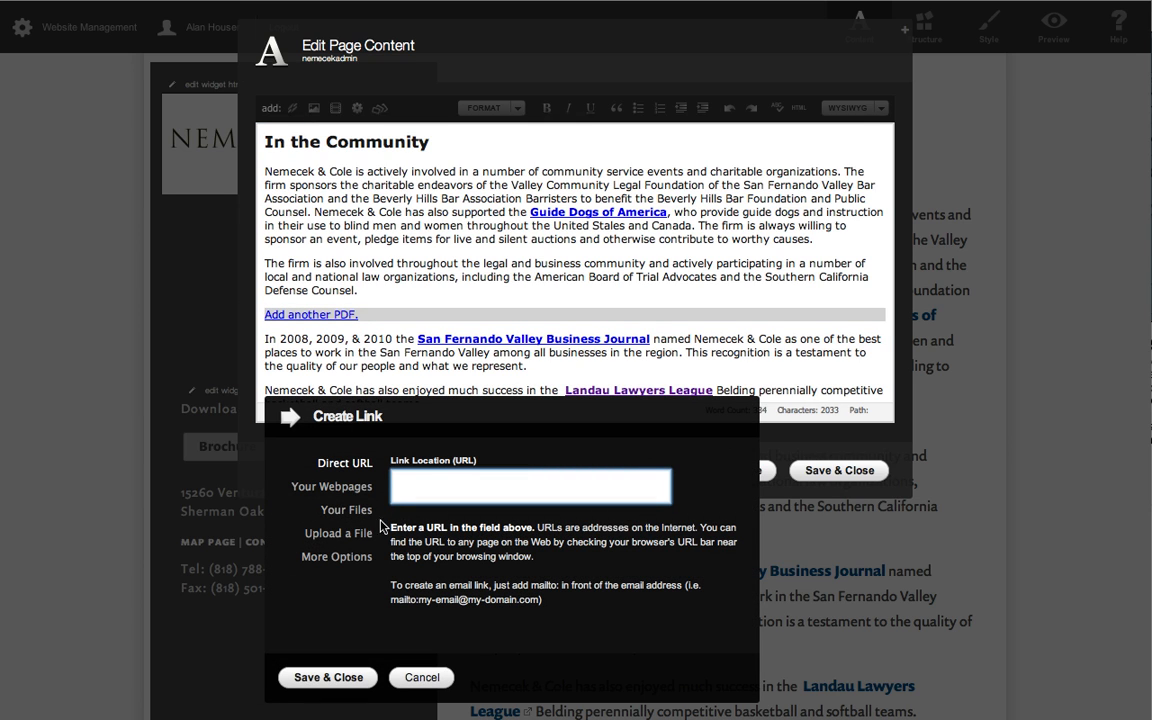
click(356, 514)
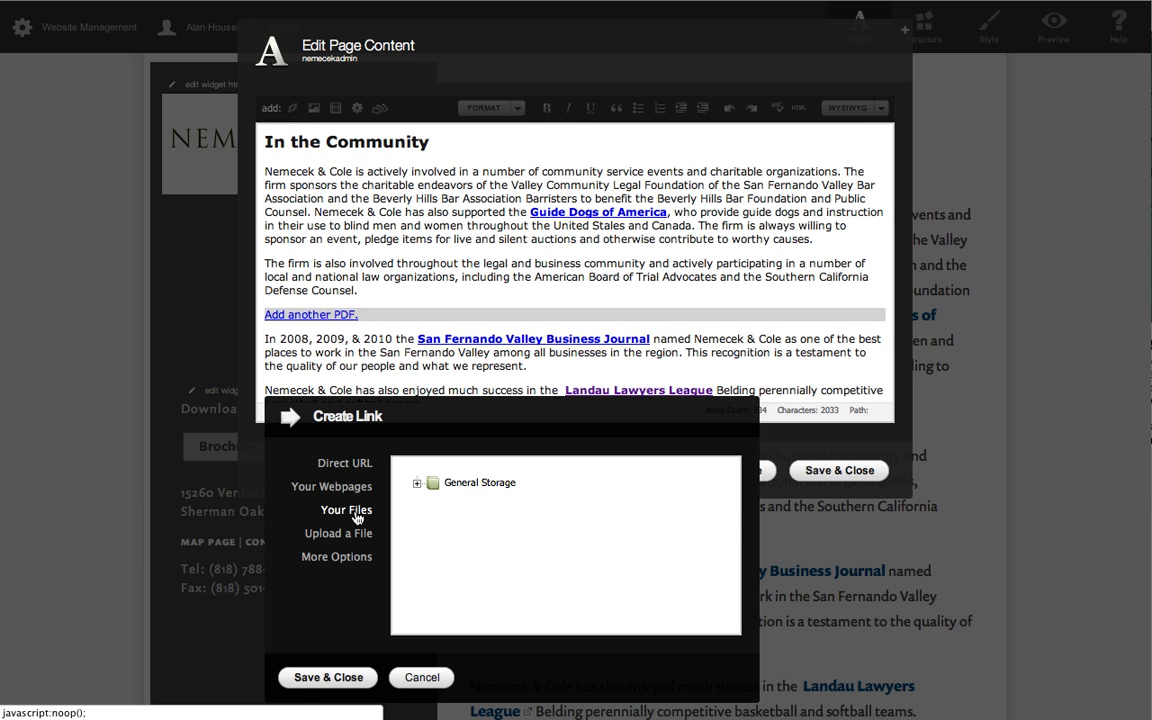
click(418, 484)
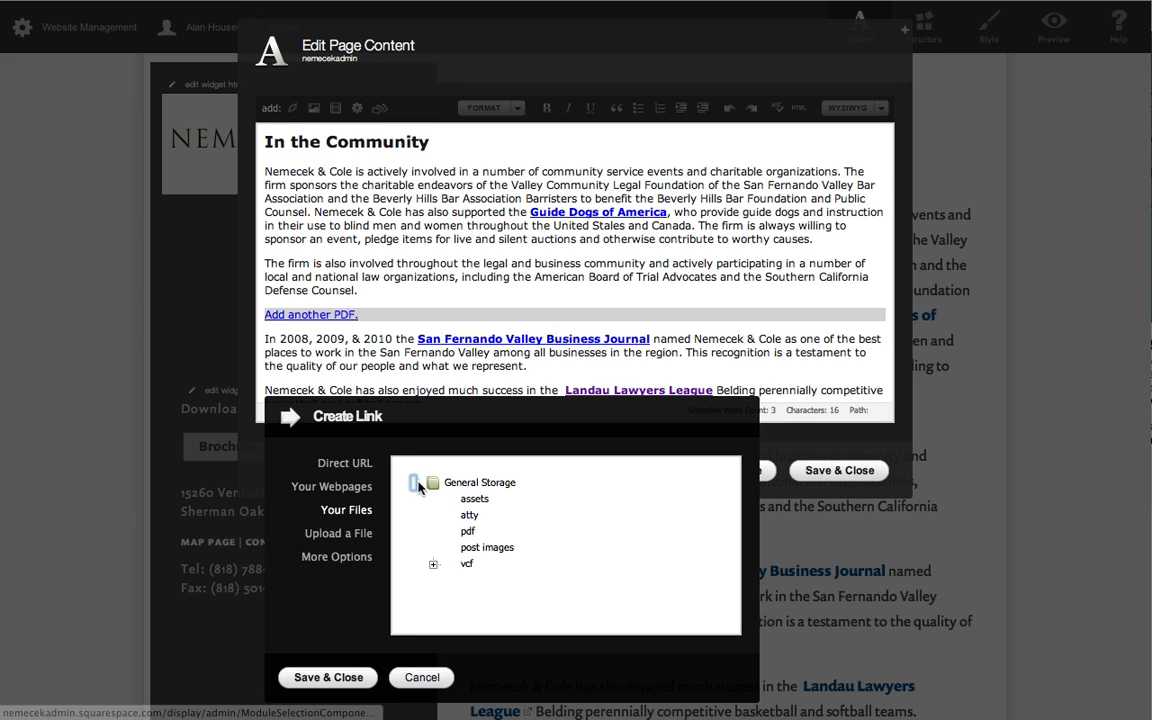
click(431, 531)
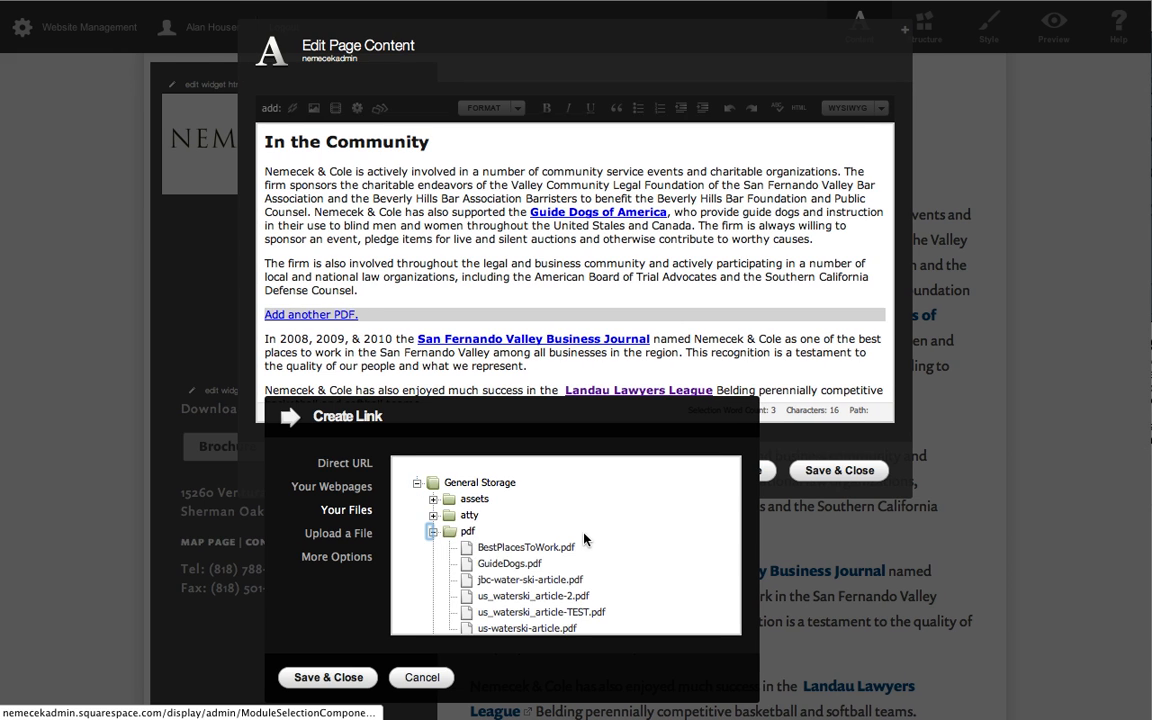
scroll(526, 479, down, 2)
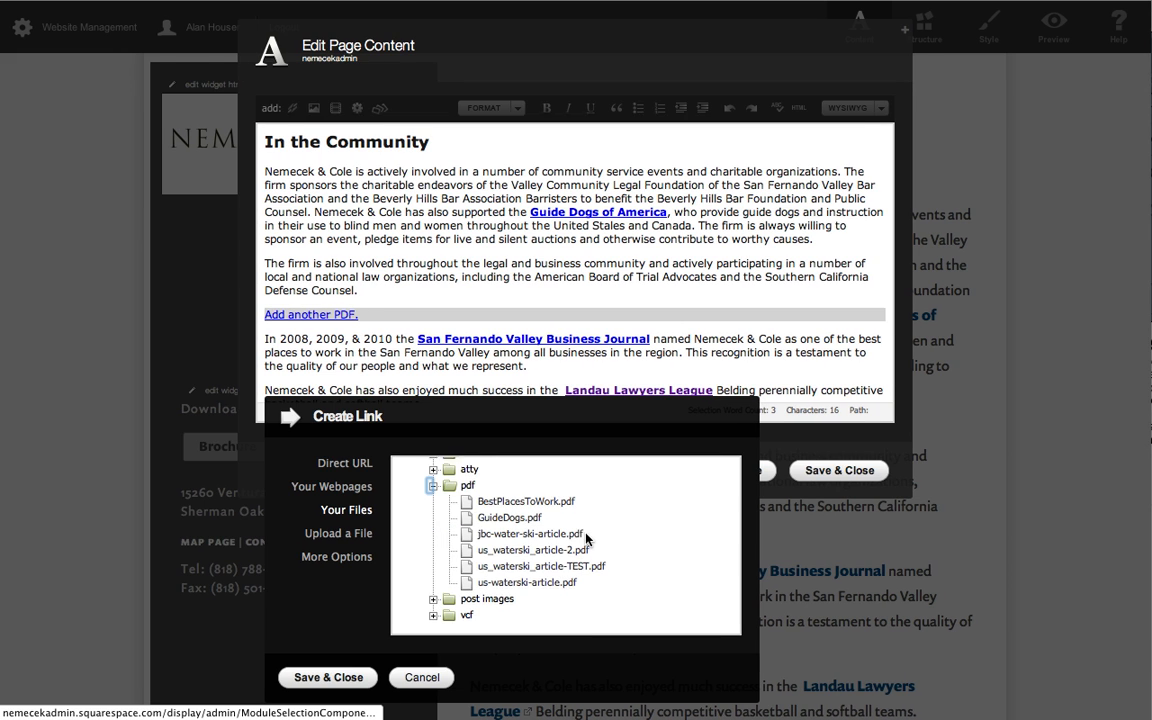
click(515, 560)
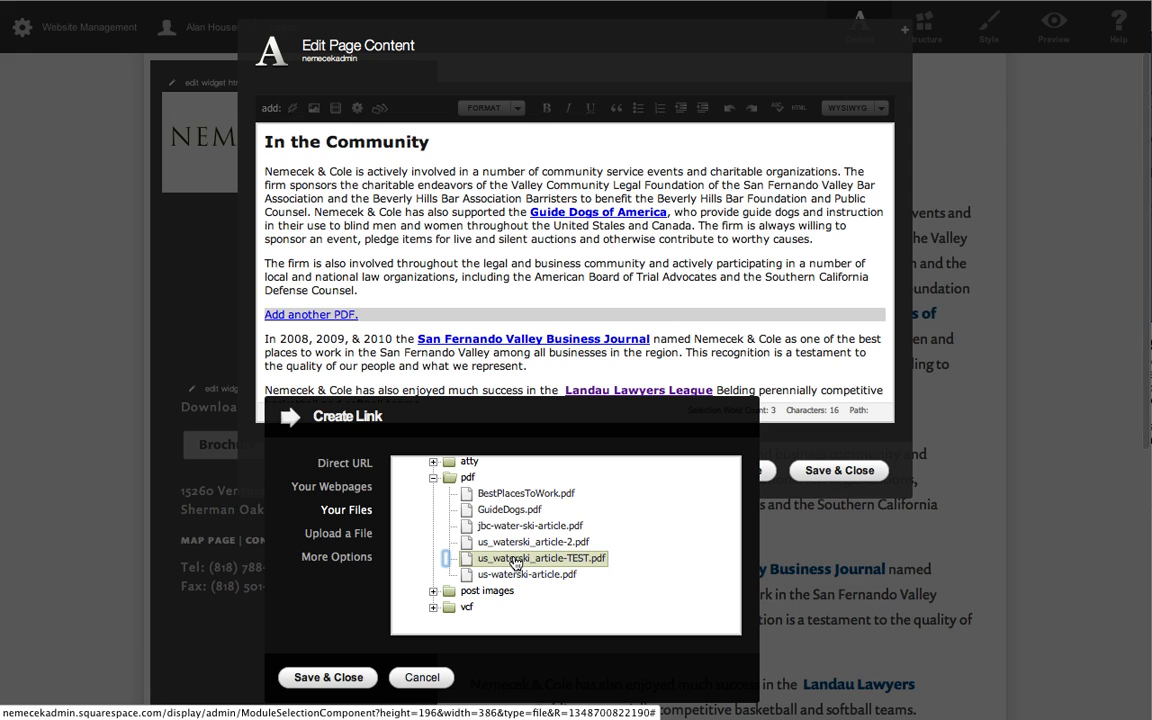
click(308, 679)
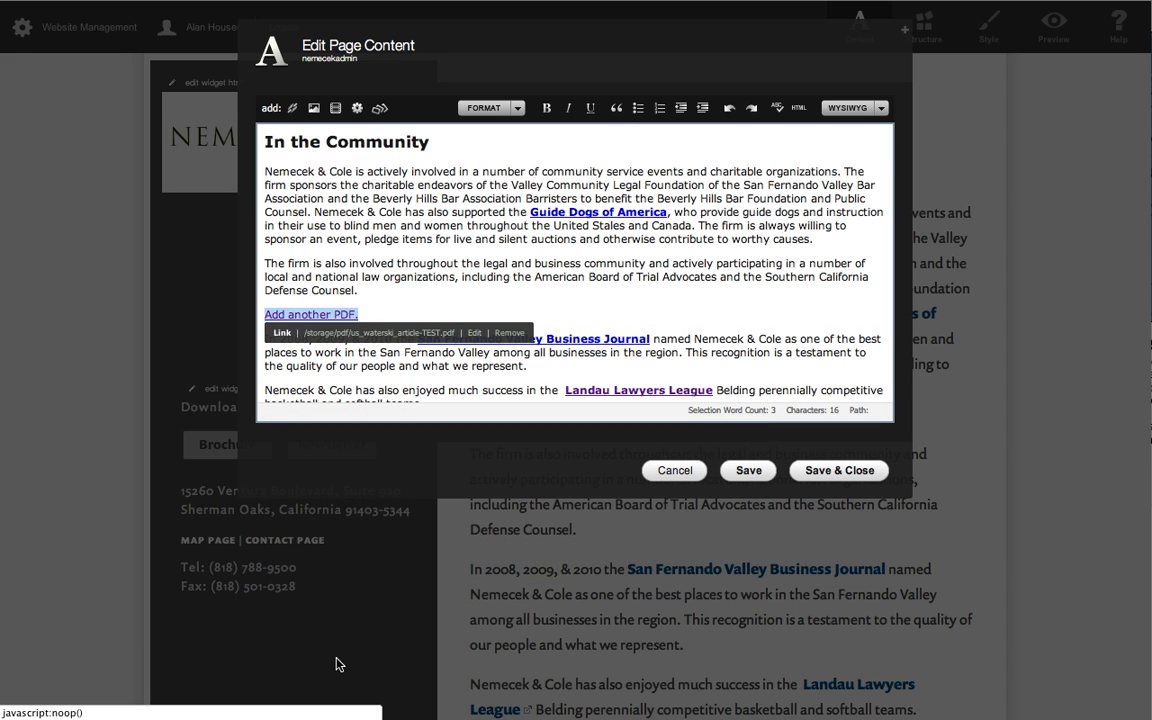
click(850, 472)
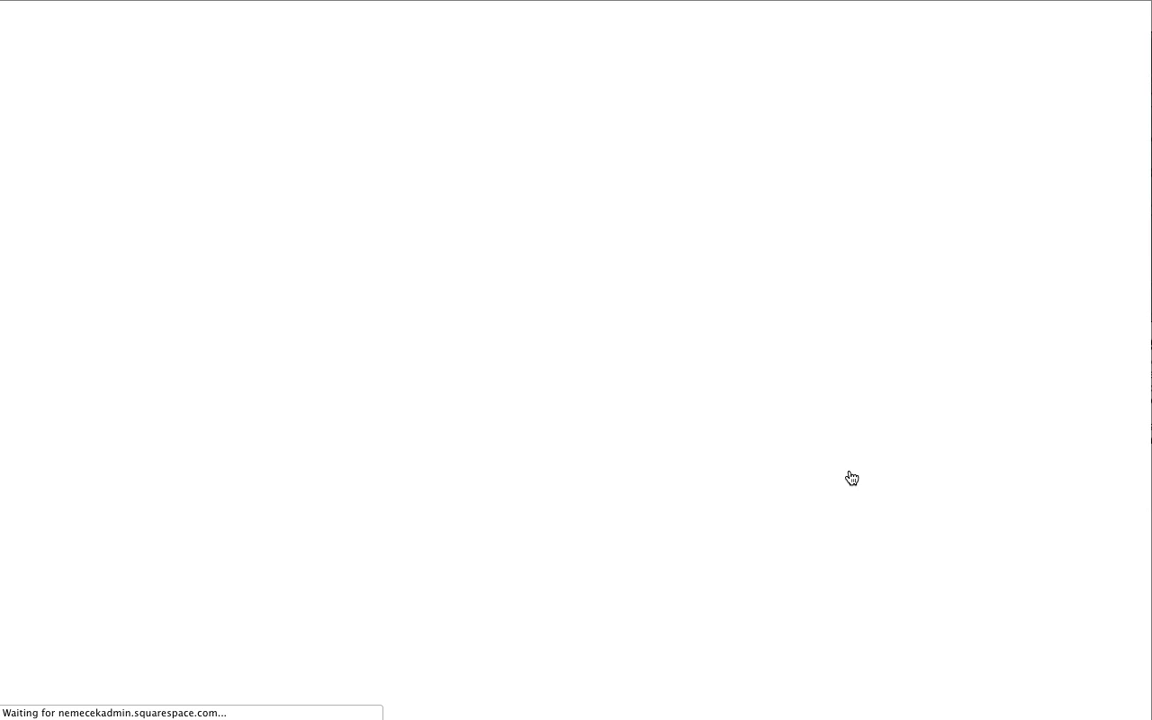
Preview the In the Community page, test the "Add another PDF." link, and return to the page.
scroll(816, 366, down, 1)
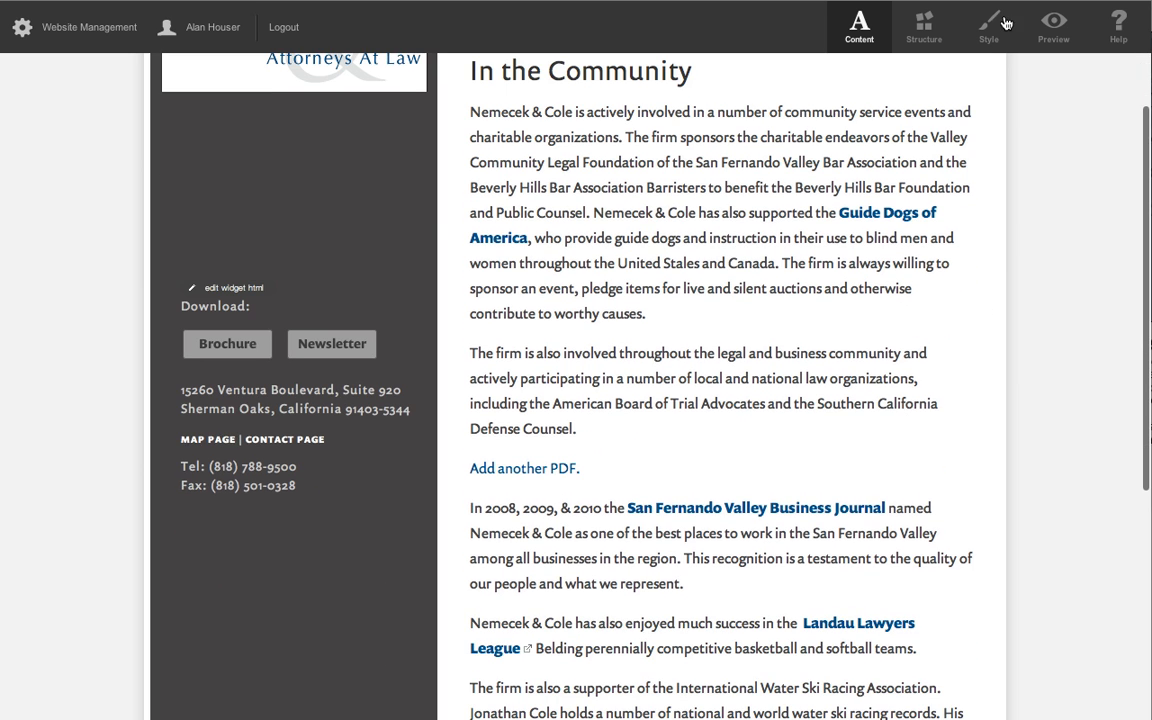
click(1053, 25)
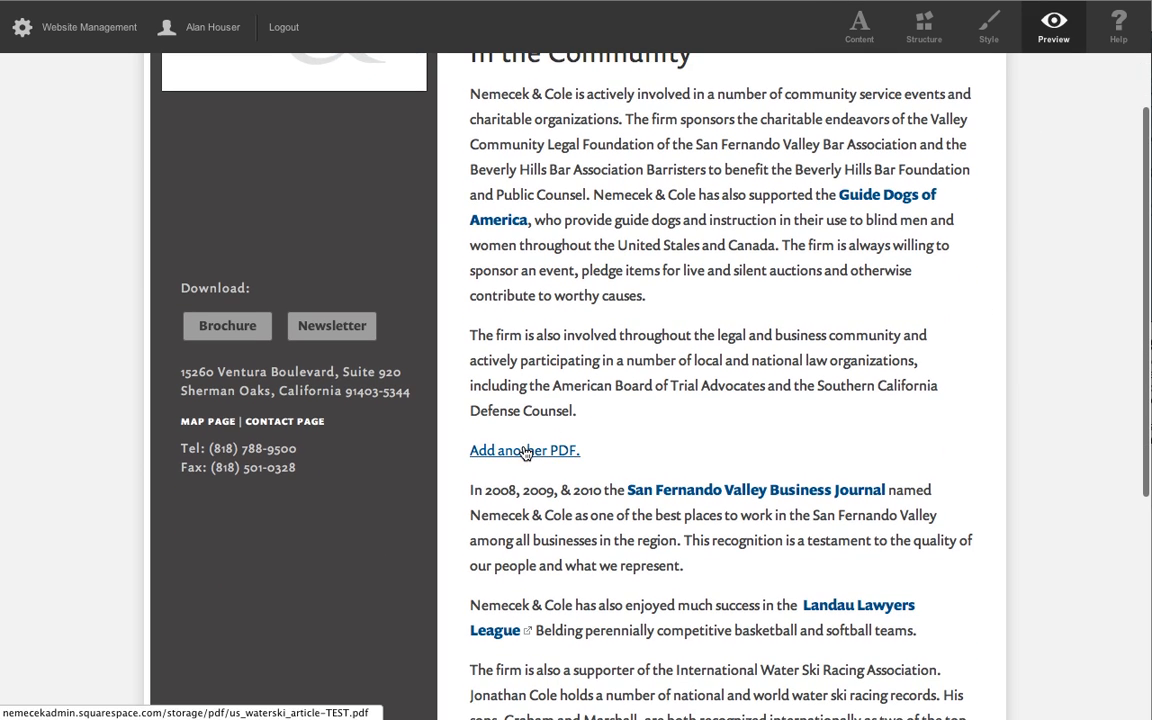
click(525, 452)
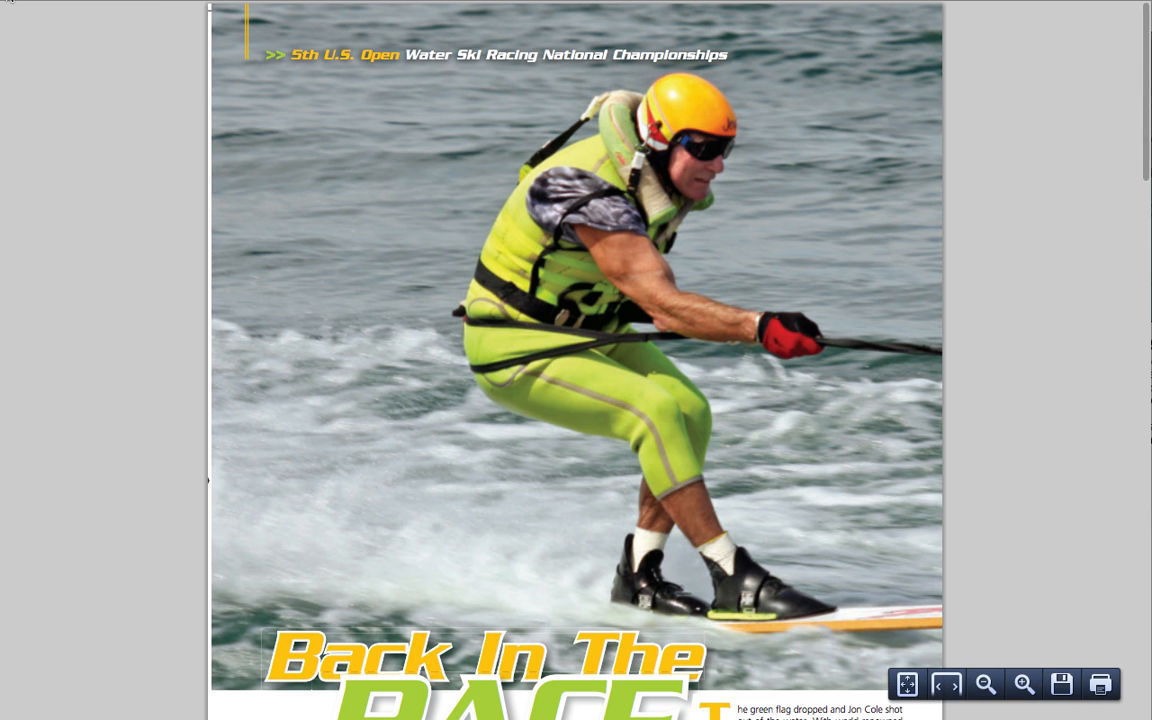
click(11, 1)
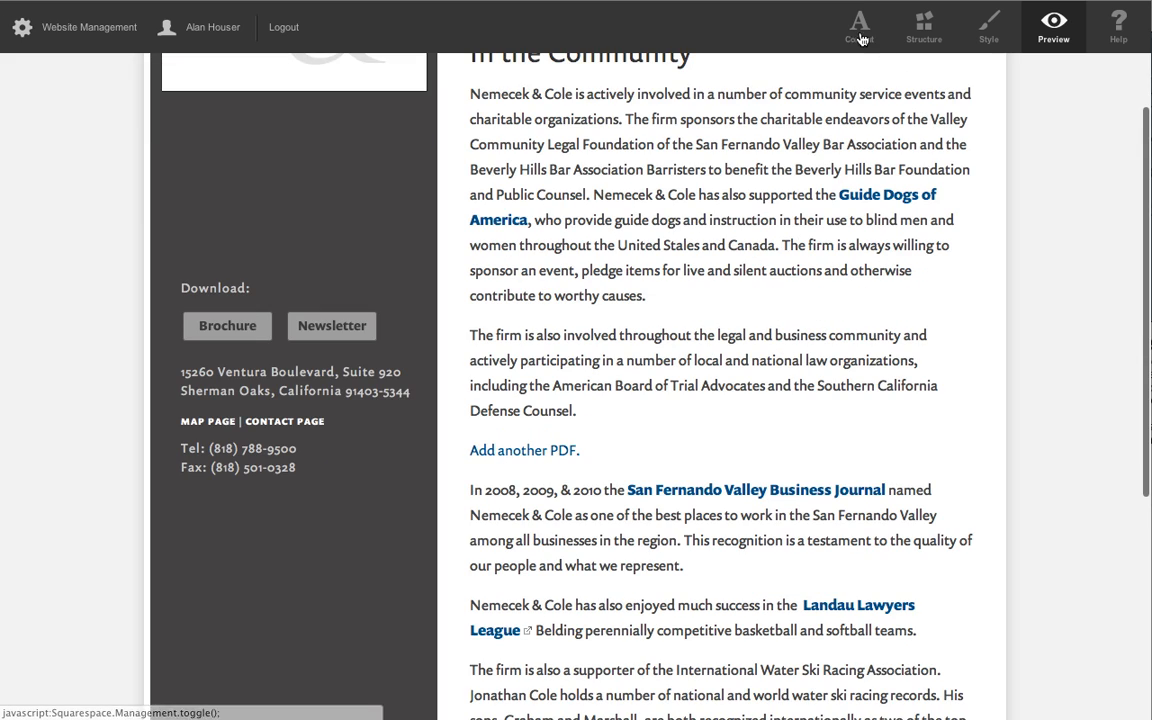
Delete the linked "Add another PDF." line from the In the Community page content, then save and close it.
click(862, 38)
scroll(608, 269, up, 5)
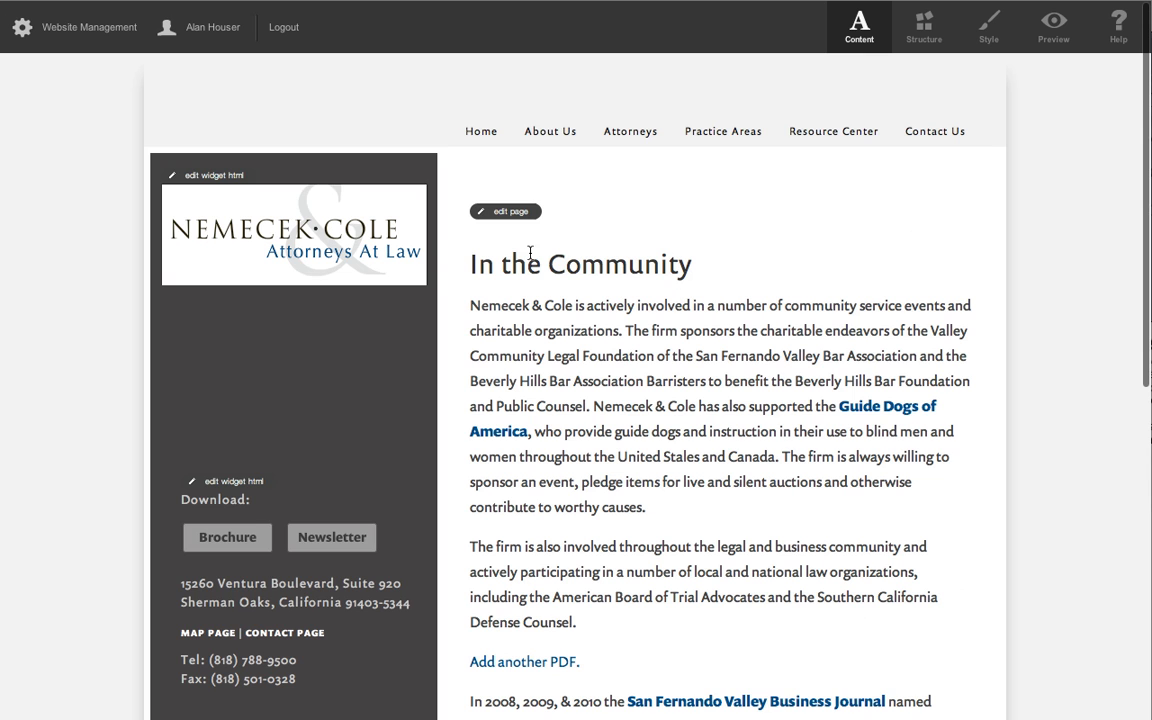
click(490, 212)
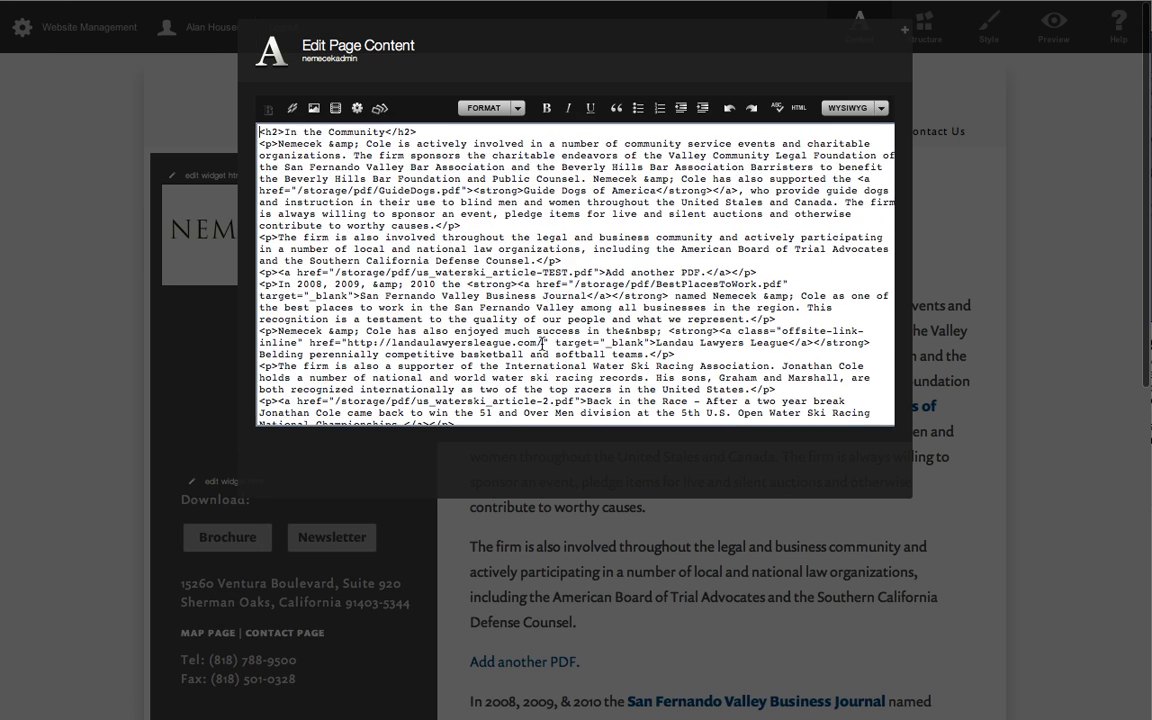
click(405, 317)
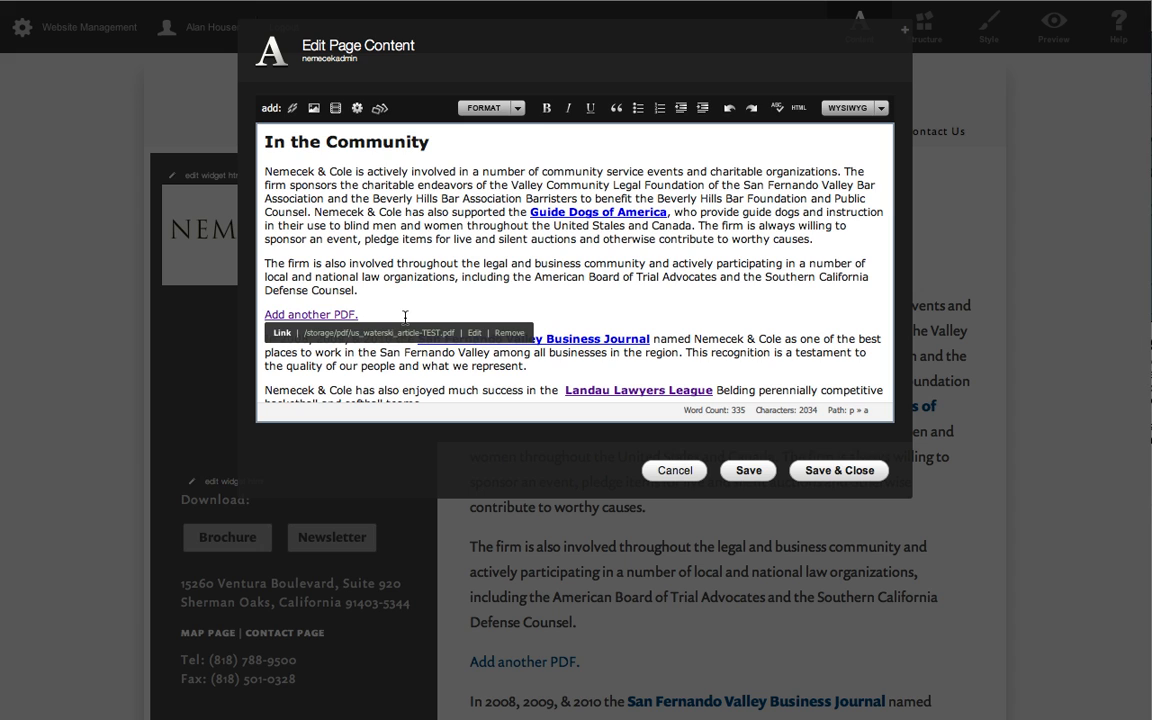
key(BackSpace)
key(BackSpace)
key(BackSpace)
key(BackSpace)
key(BackSpace)
key(BackSpace)
key(BackSpace)
key(BackSpace)
key(BackSpace)
key(BackSpace)
key(BackSpace)
key(BackSpace)
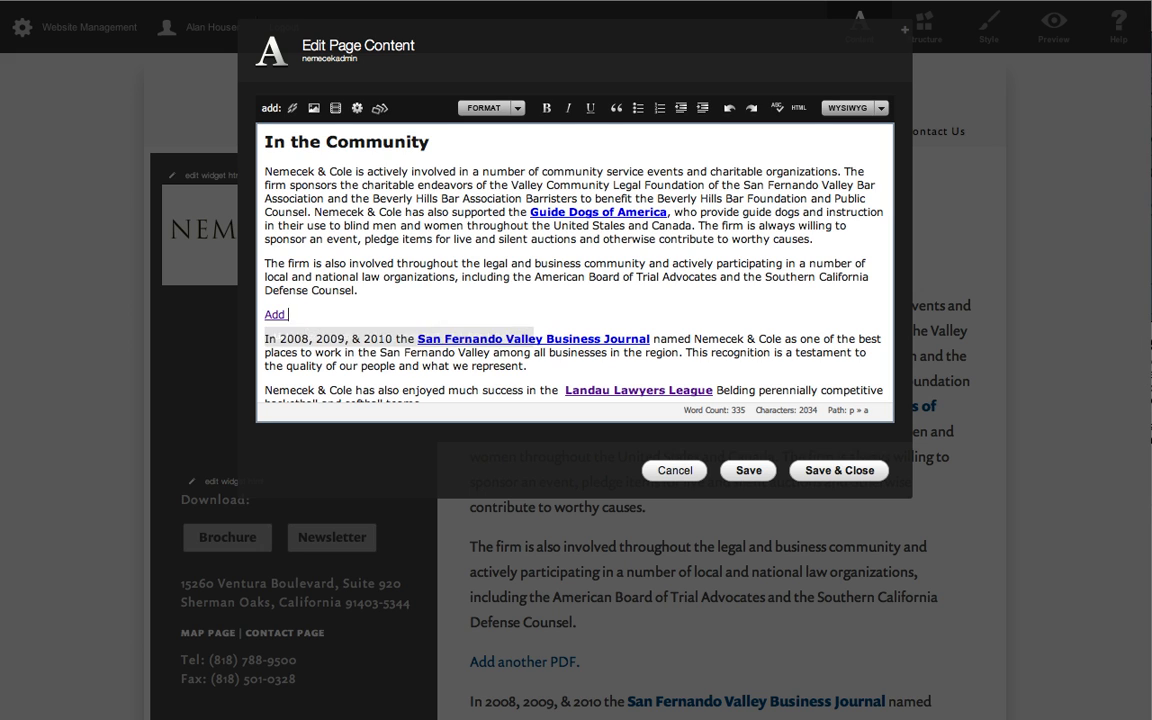
key(BackSpace)
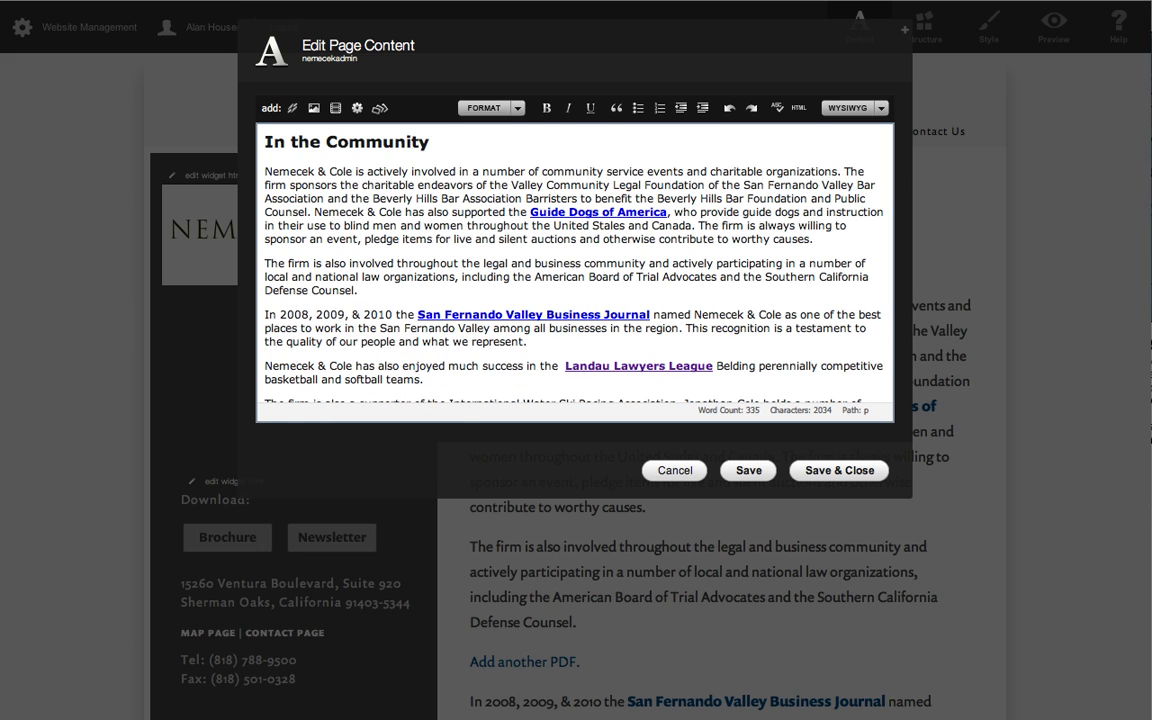
click(852, 470)
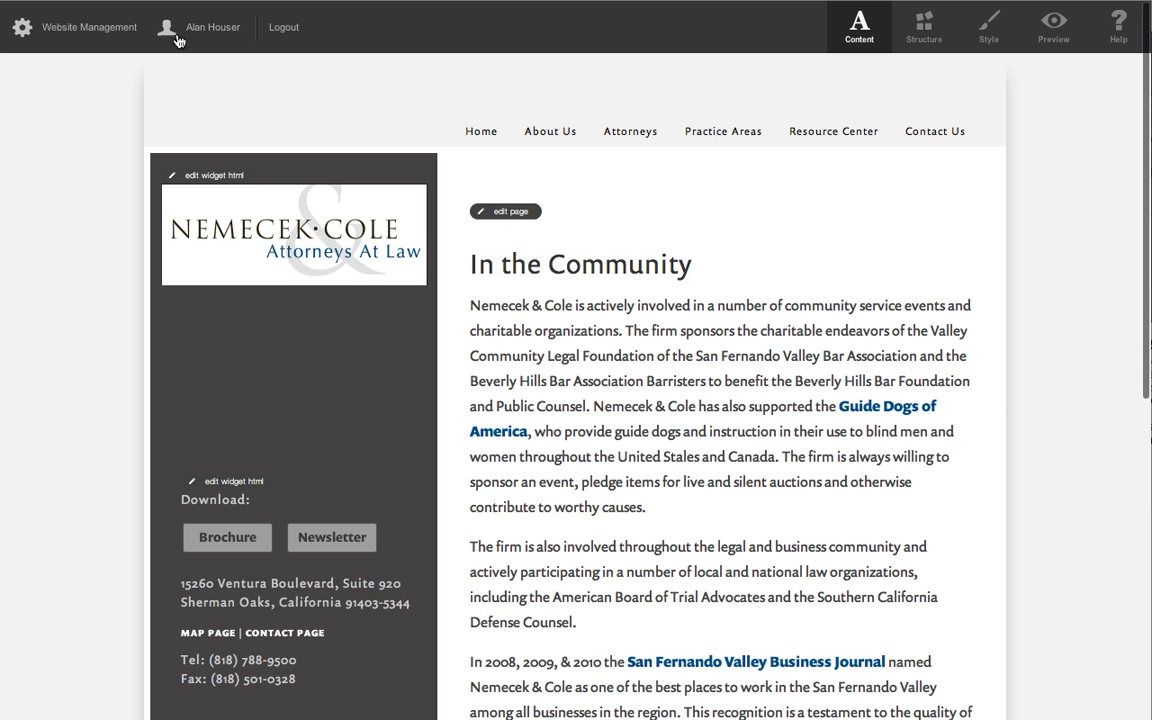
Remove us_waterski_article-TEST.pdf from the pdf folder in File Storage and return to the website.
click(89, 31)
click(474, 110)
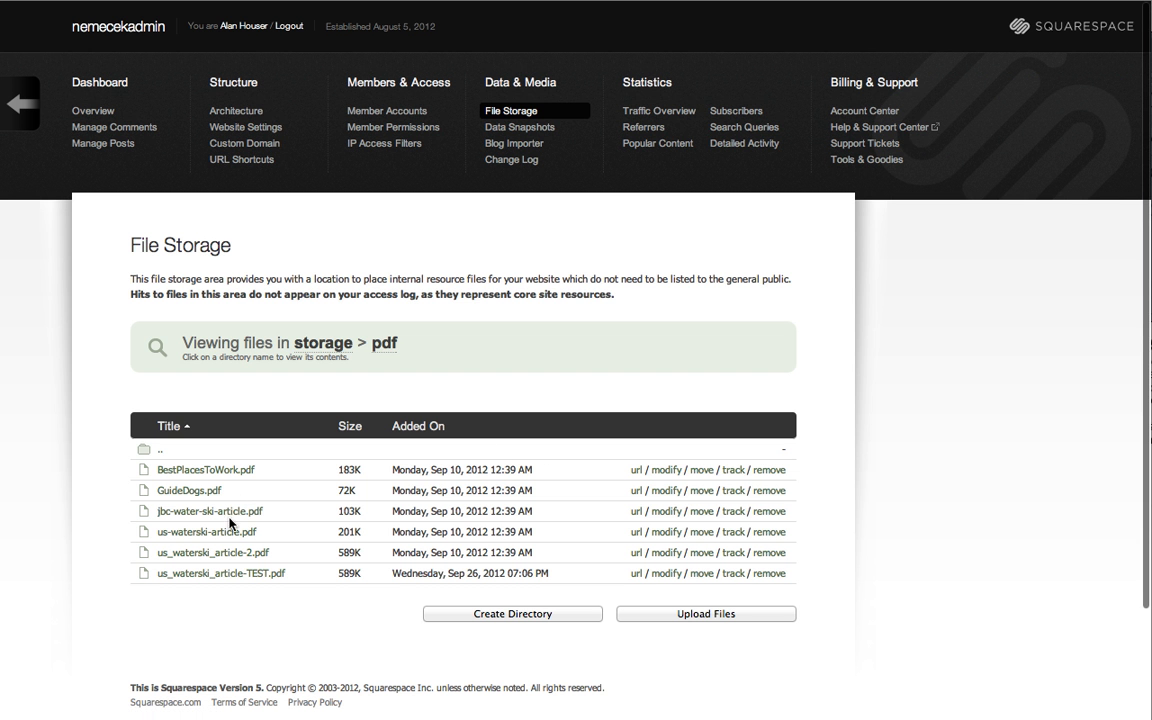
click(764, 578)
click(750, 597)
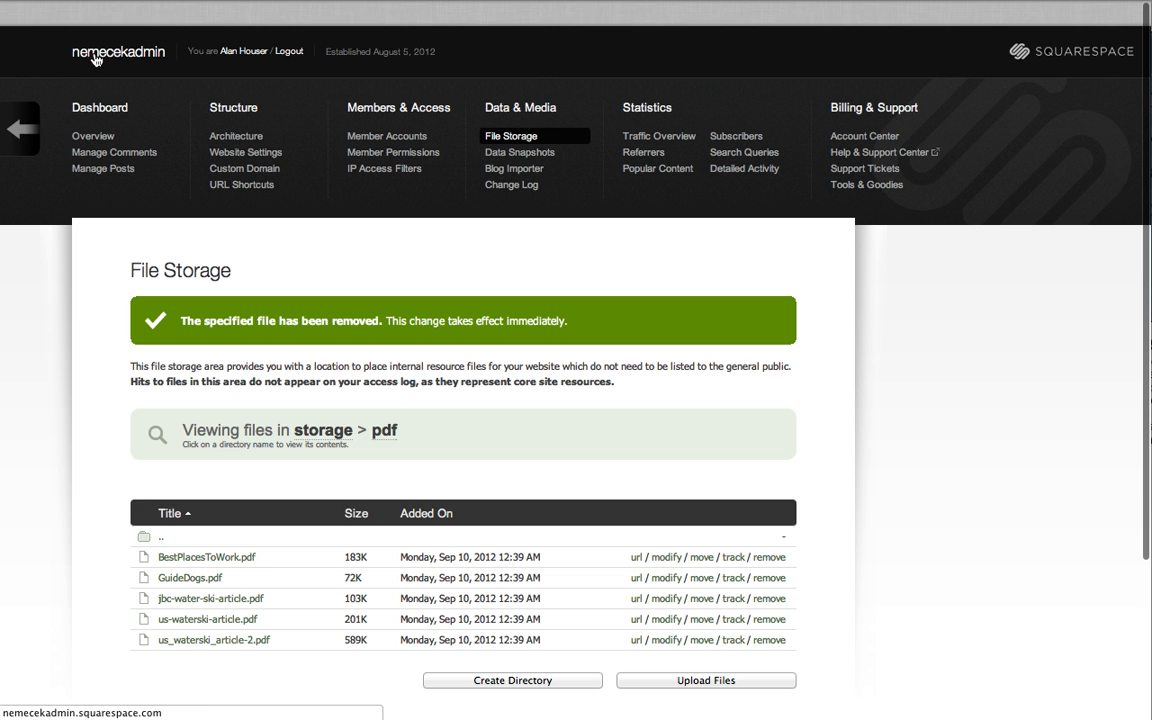
click(95, 62)
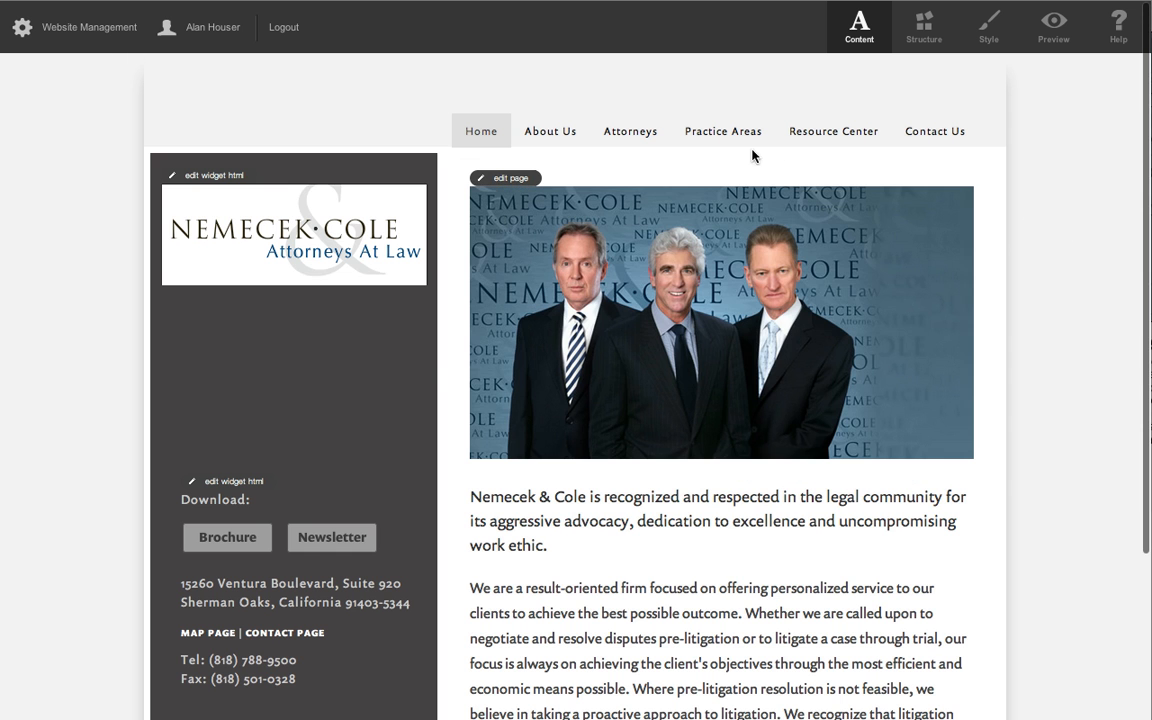
Go to the In the Community page and look through its content.
mouse_move(566, 137)
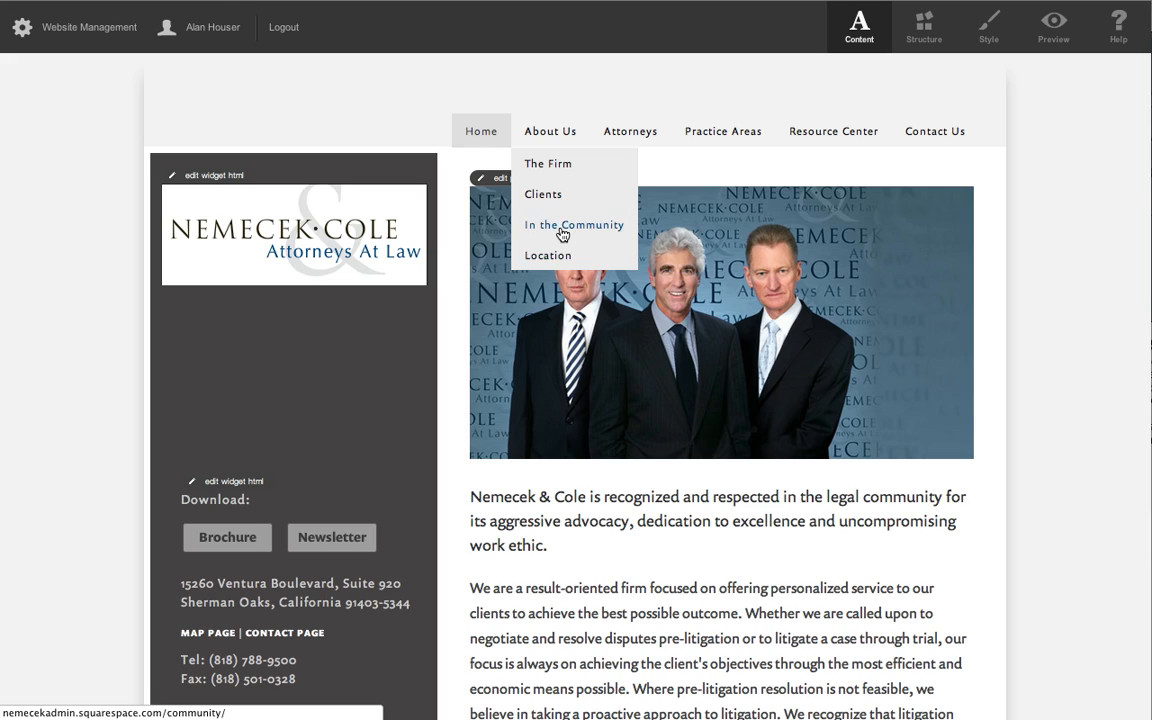
click(562, 230)
scroll(629, 277, down, 3)
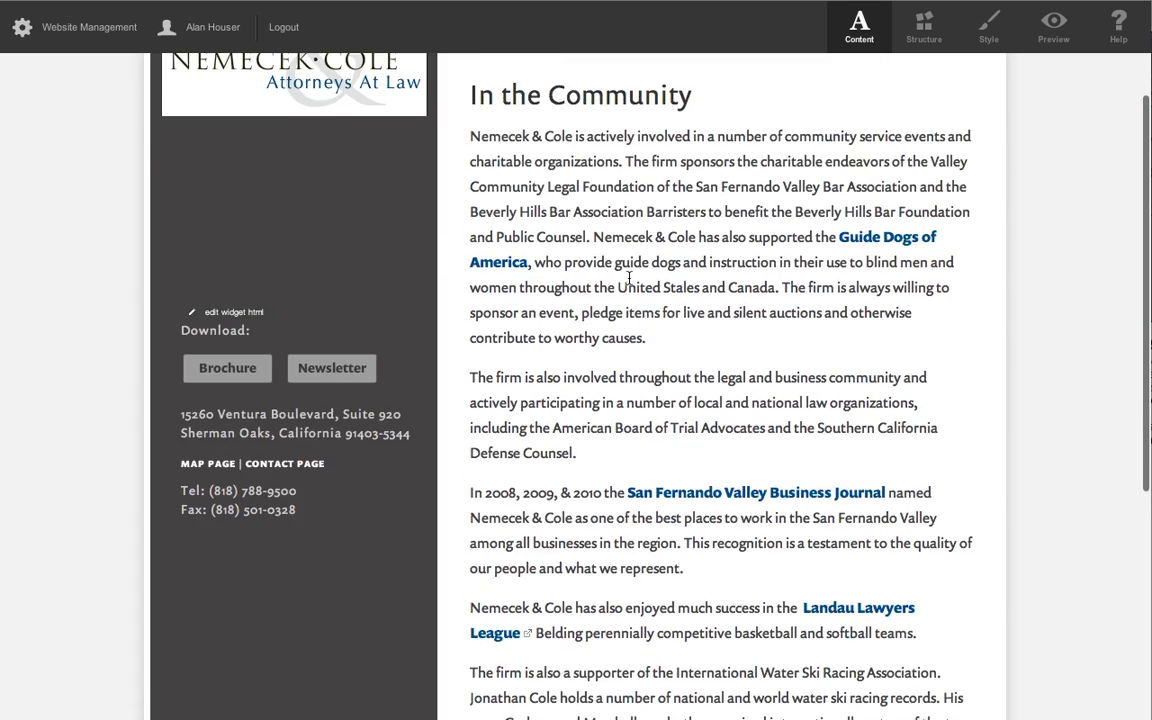
scroll(629, 277, up, 3)
scroll(628, 277, down, 10)
scroll(627, 276, up, 10)
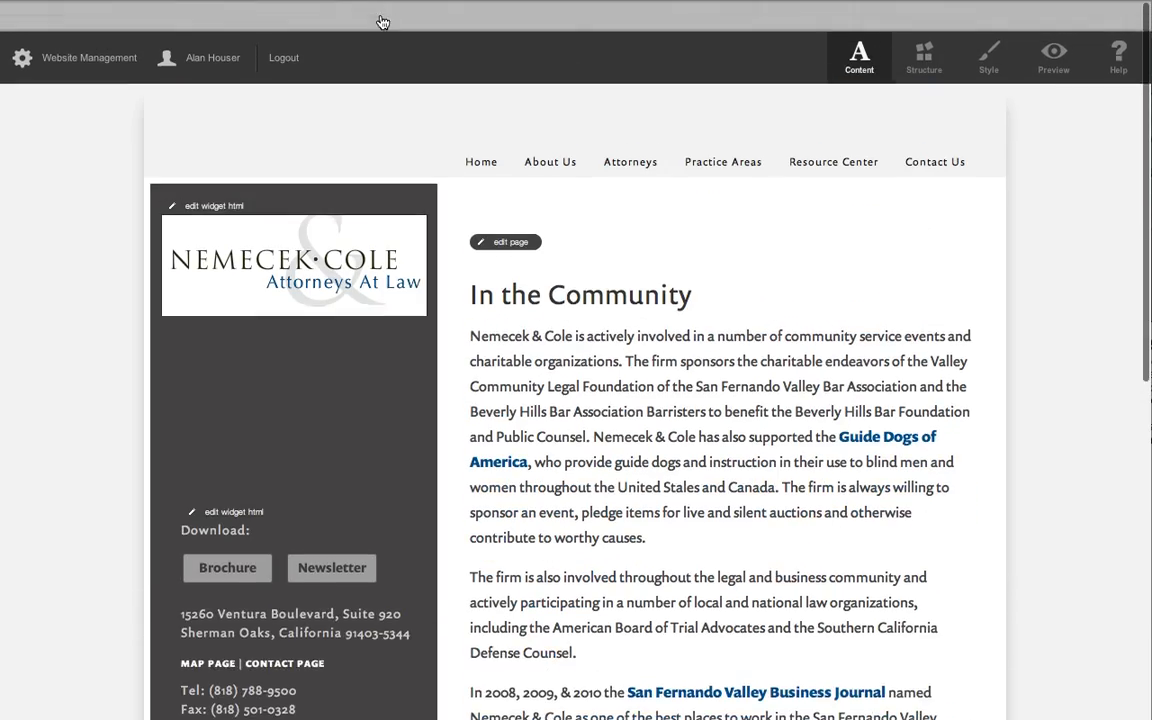
Open the Location page's configuration in Structure mode and examine its title, URL, map, address and marker caption settings.
mouse_move(532, 134)
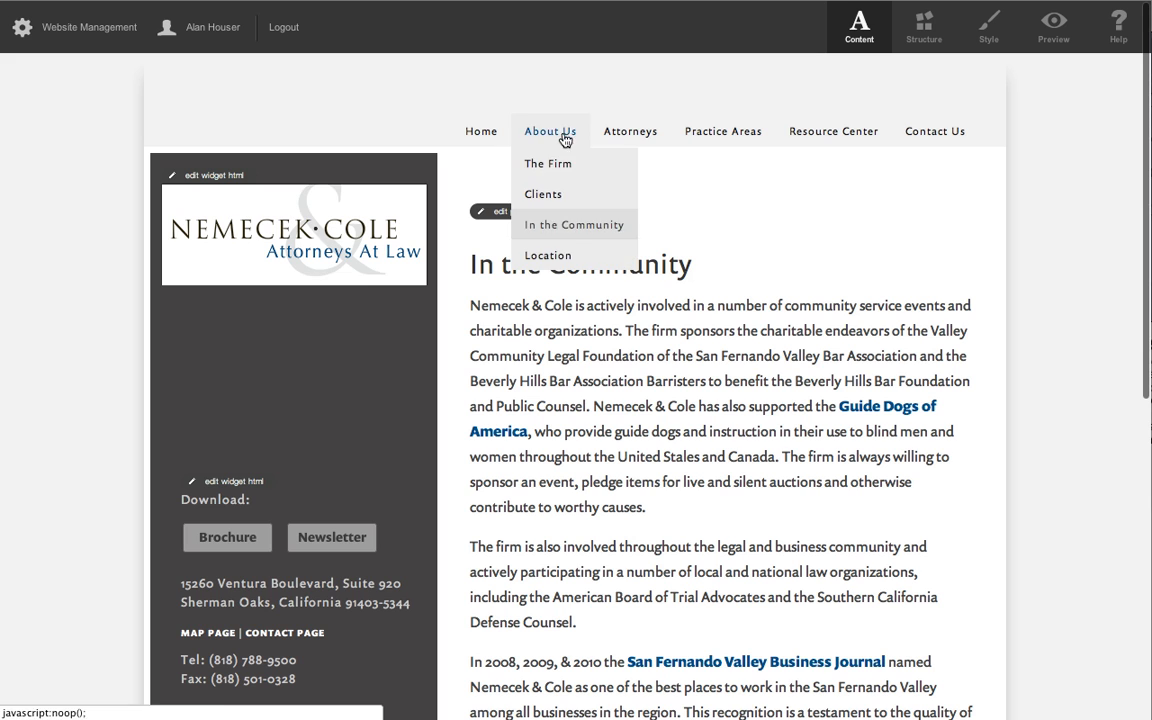
click(551, 256)
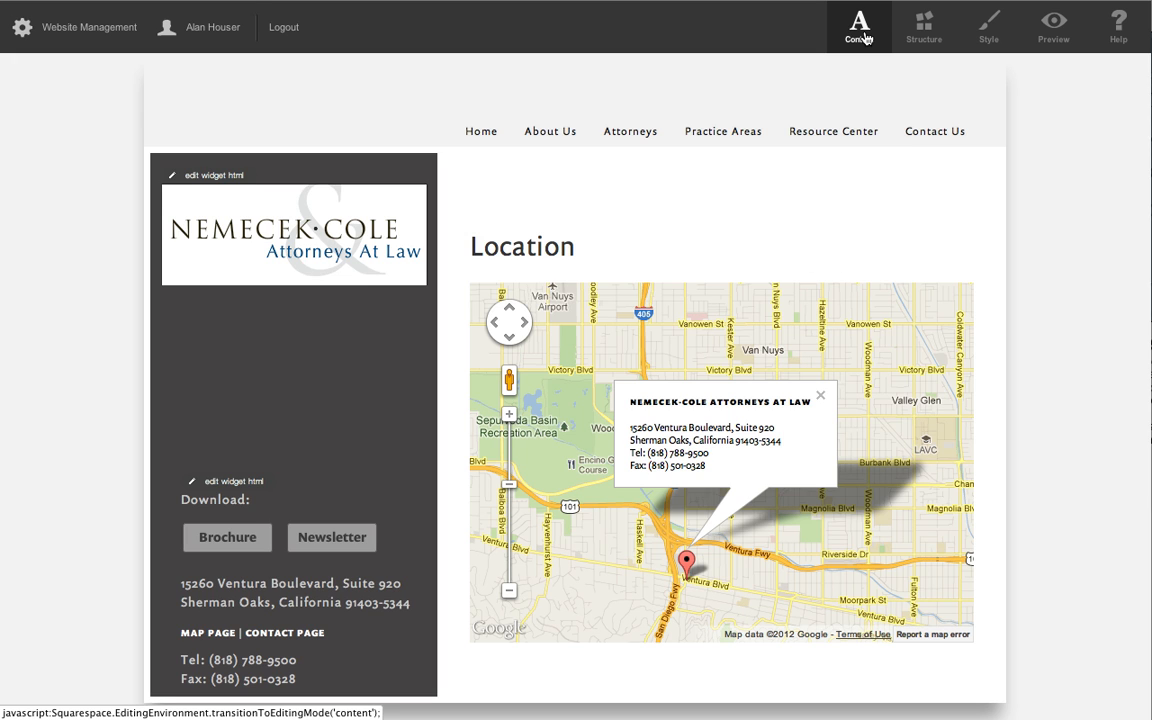
click(924, 33)
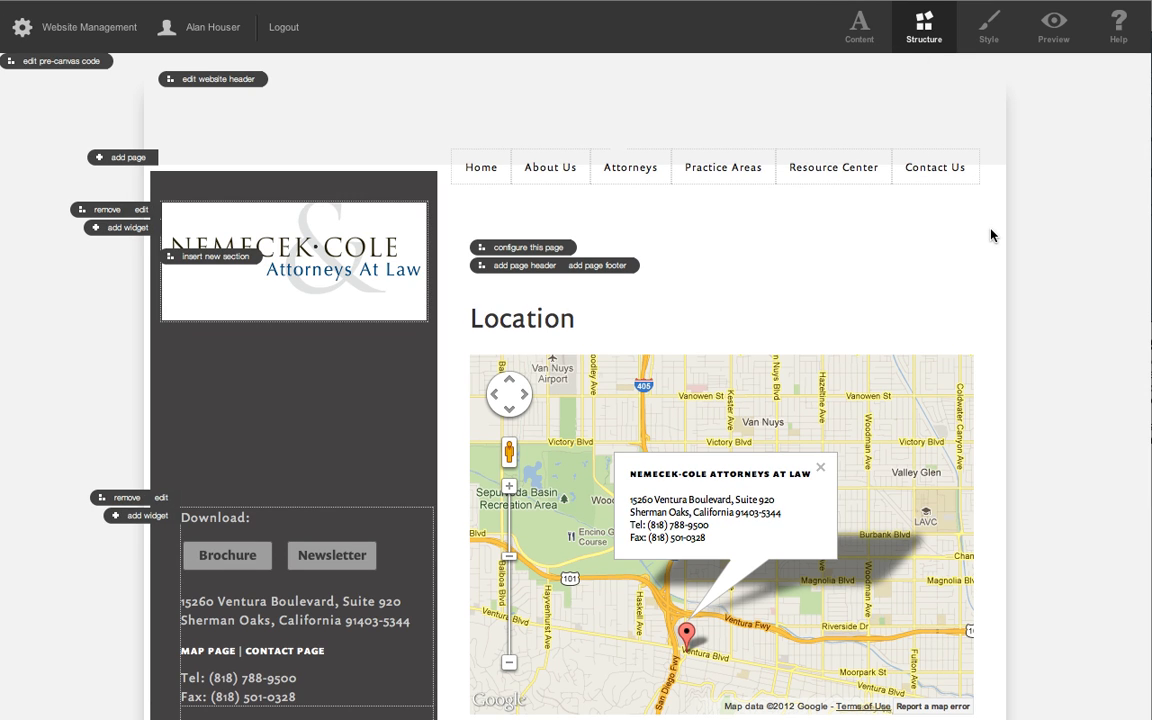
click(507, 250)
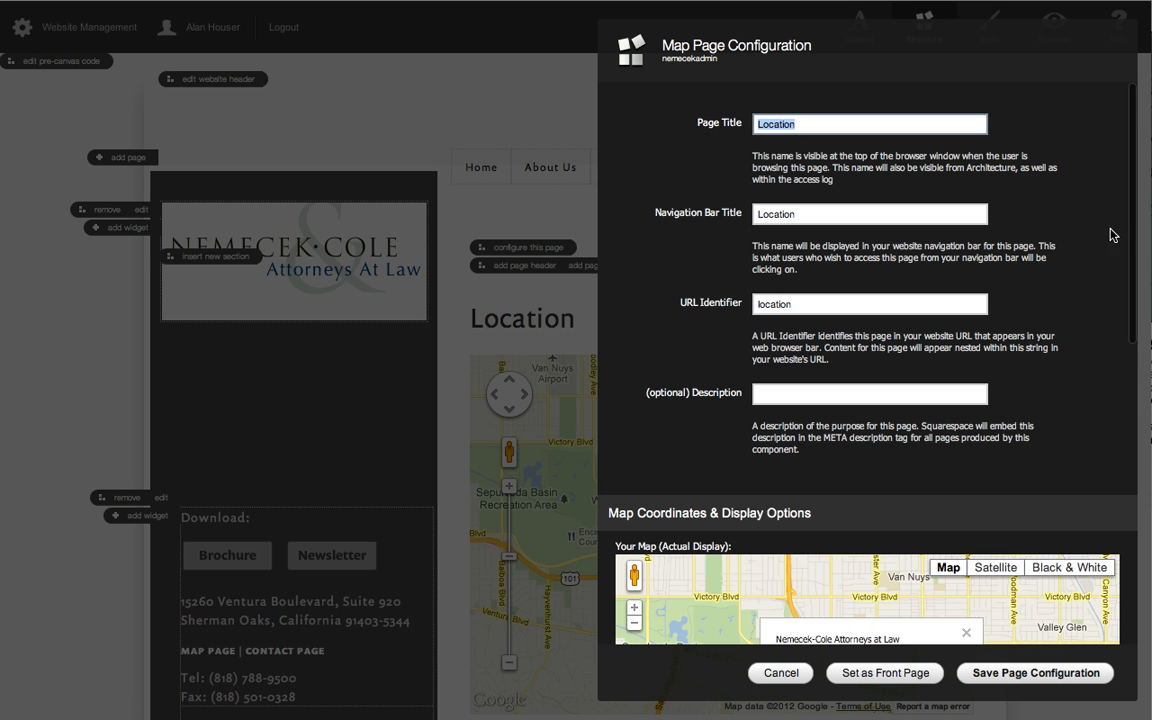
scroll(1118, 224, down, 4)
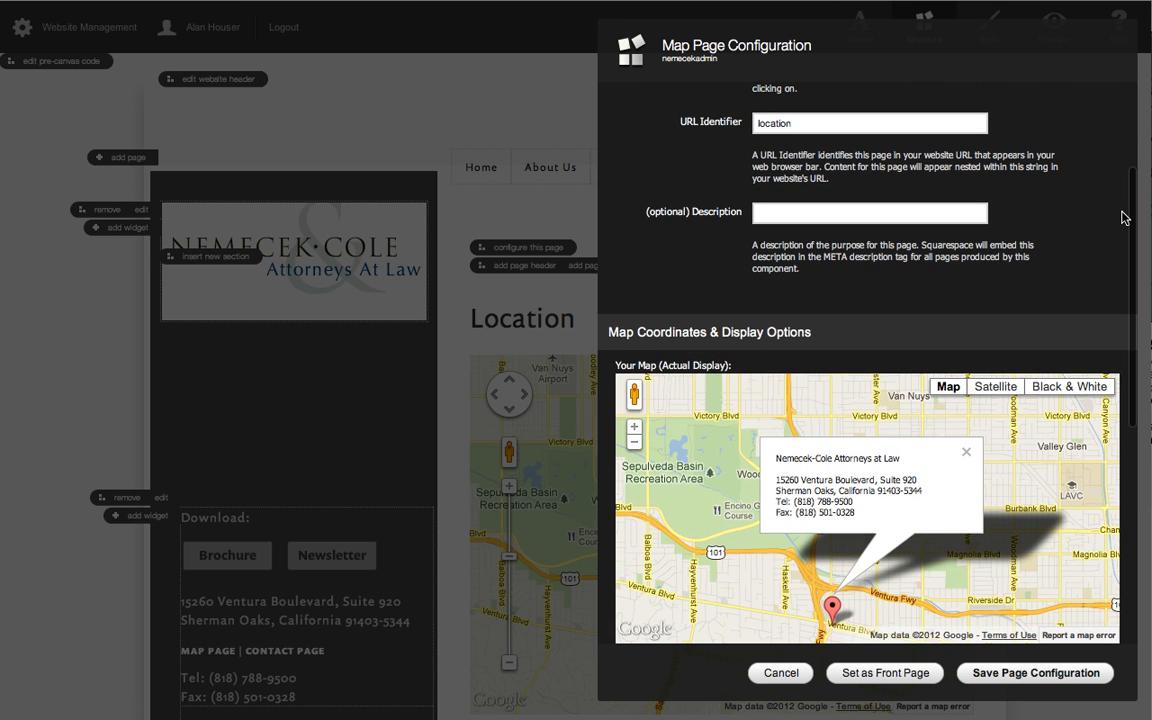
scroll(1124, 222, down, 2)
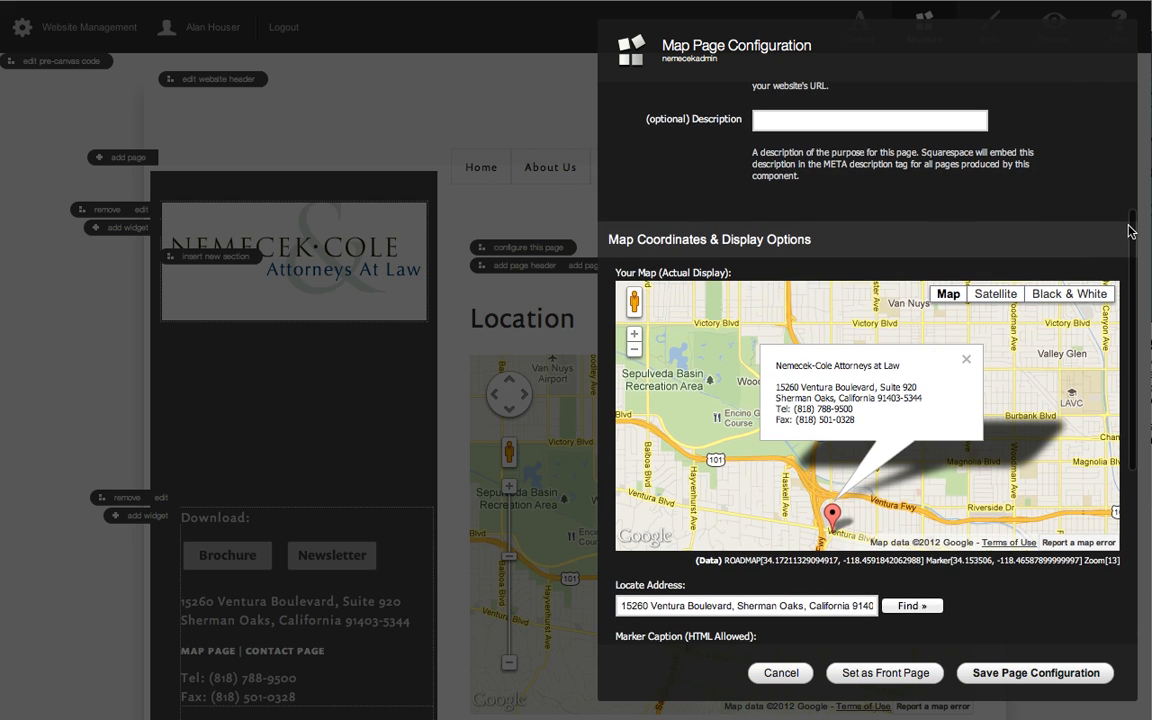
scroll(1031, 590, down, 2)
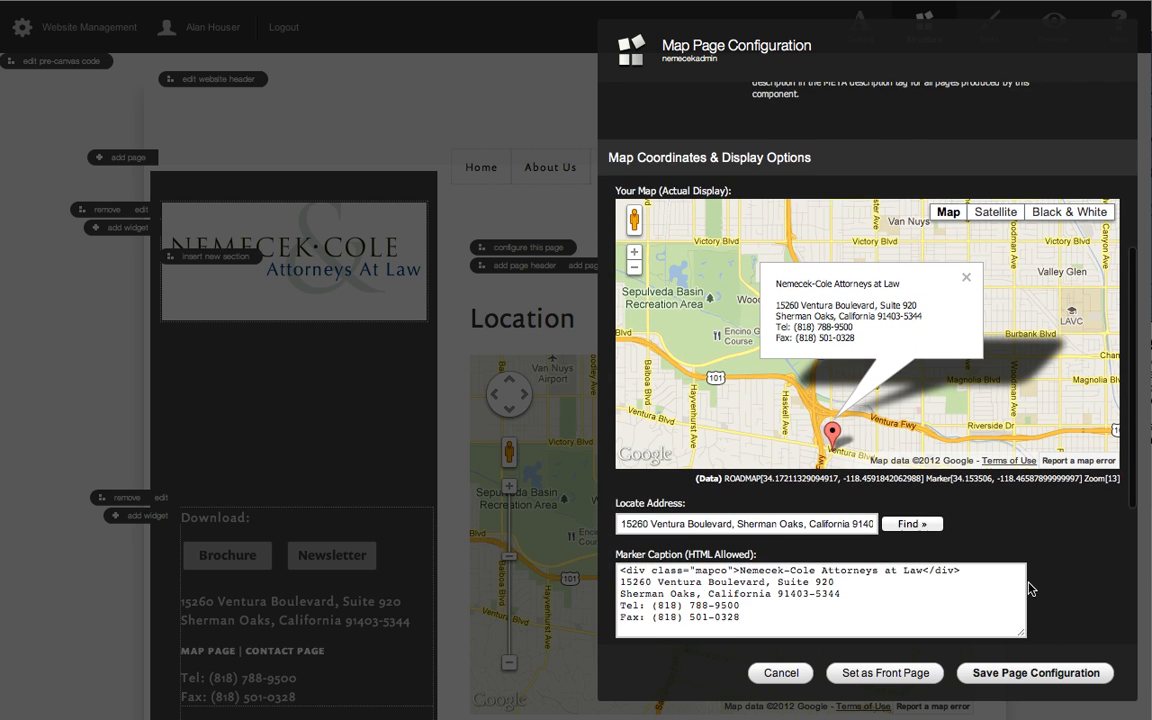
scroll(1113, 190, up, 3)
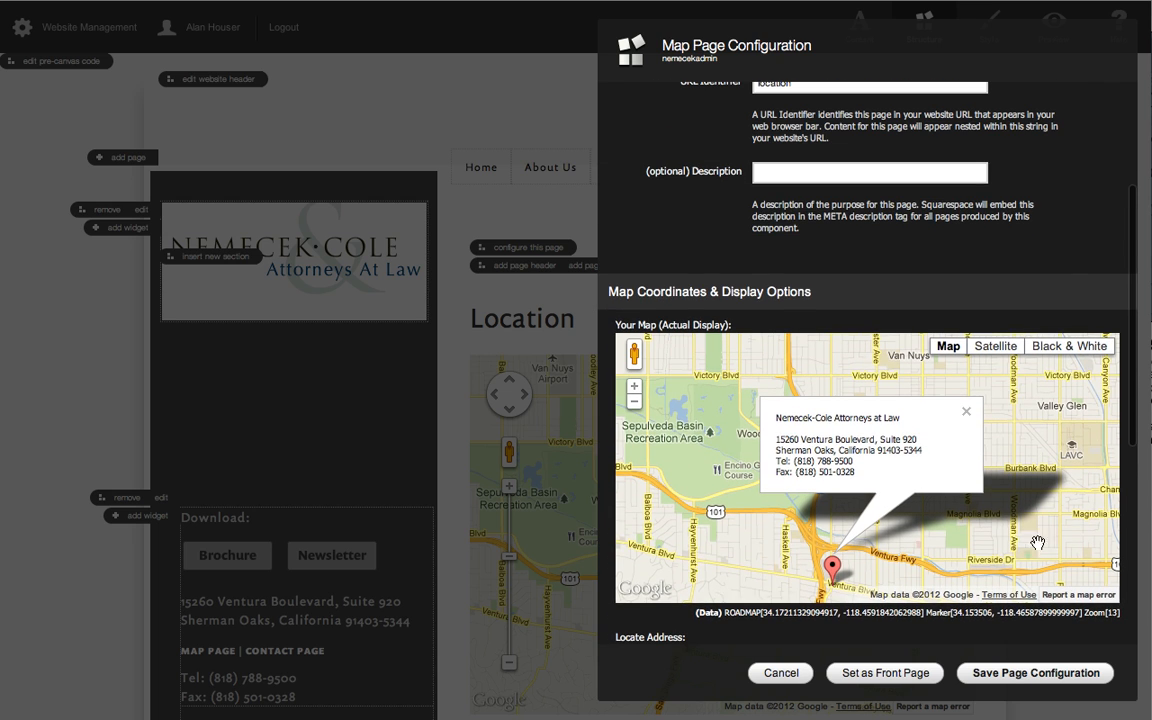
scroll(1110, 190, up, 4)
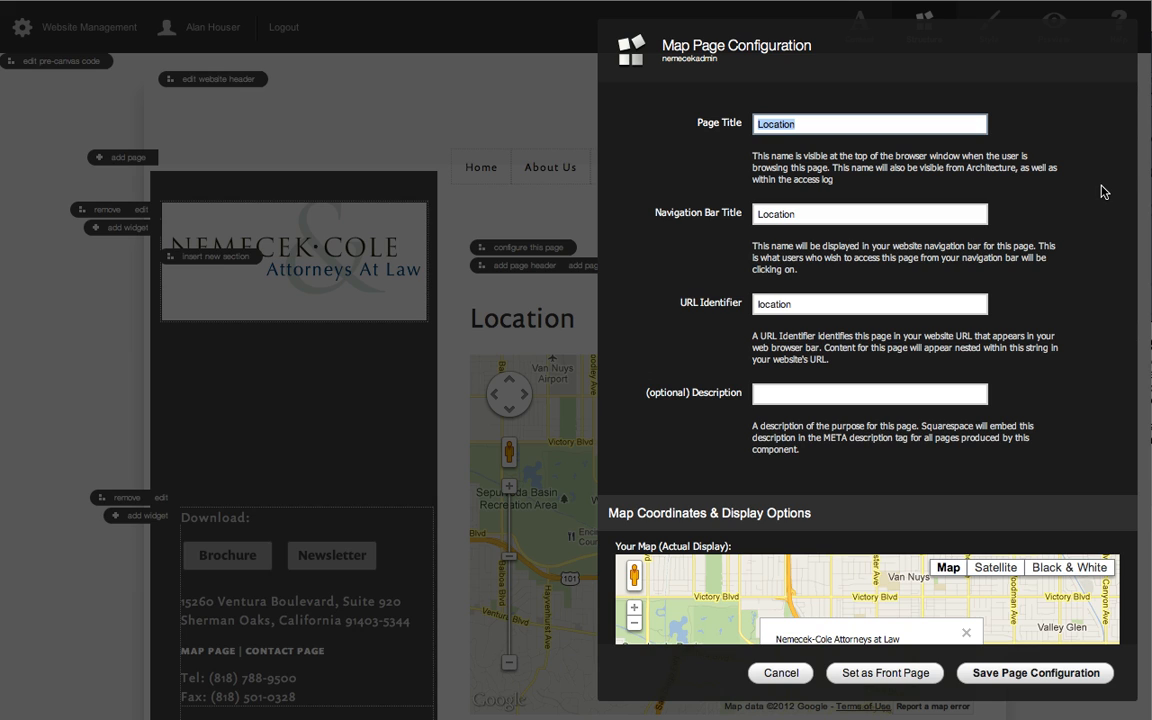
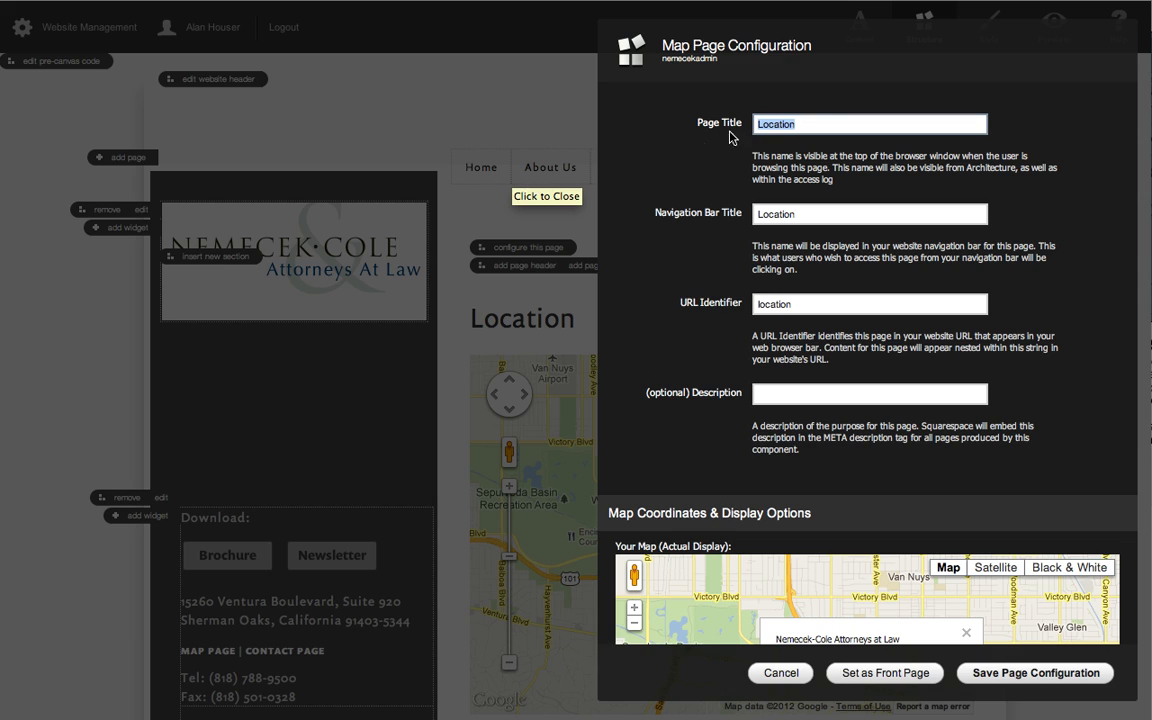
Examine the Location page's title, URL, map, marker caption and style override settings, and leave the configuration without saving.
click(806, 123)
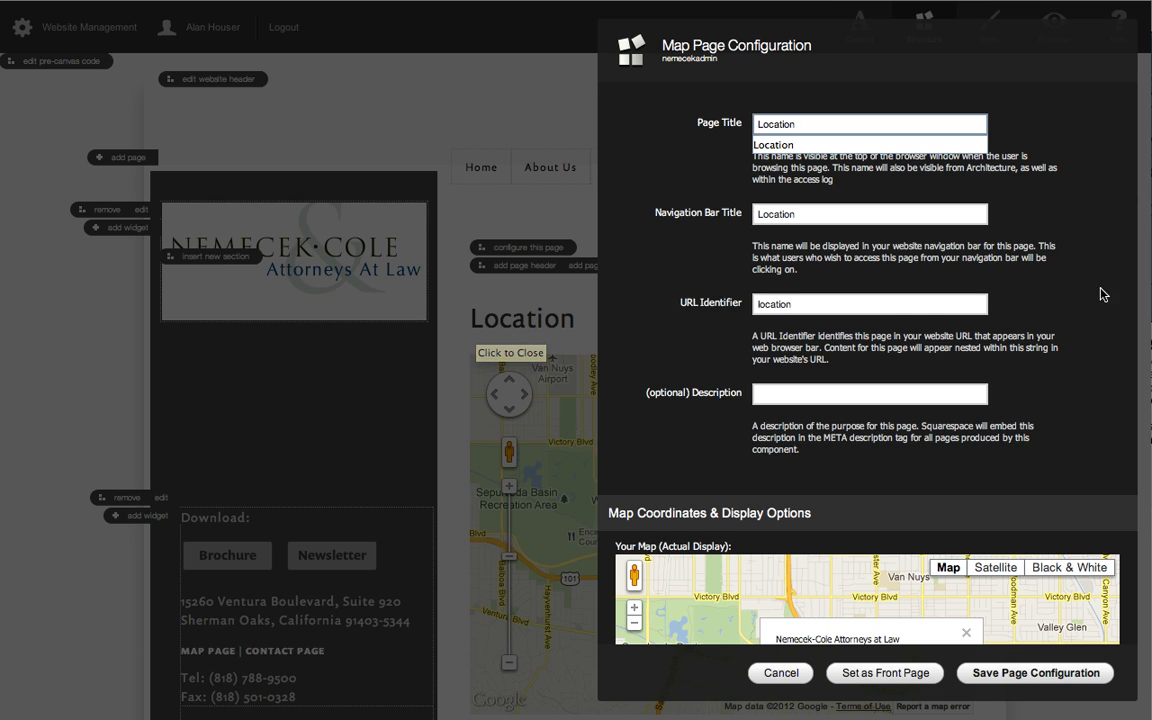
scroll(1117, 285, down, 1)
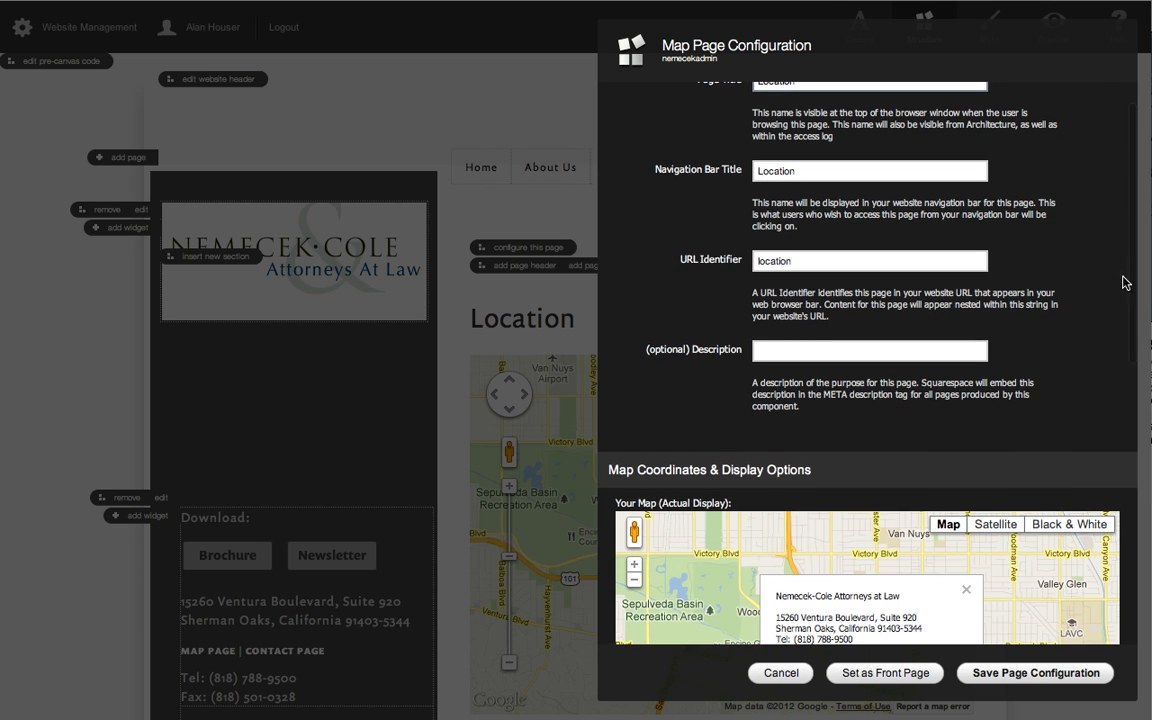
scroll(1118, 285, down, 3)
scroll(1120, 286, down, 4)
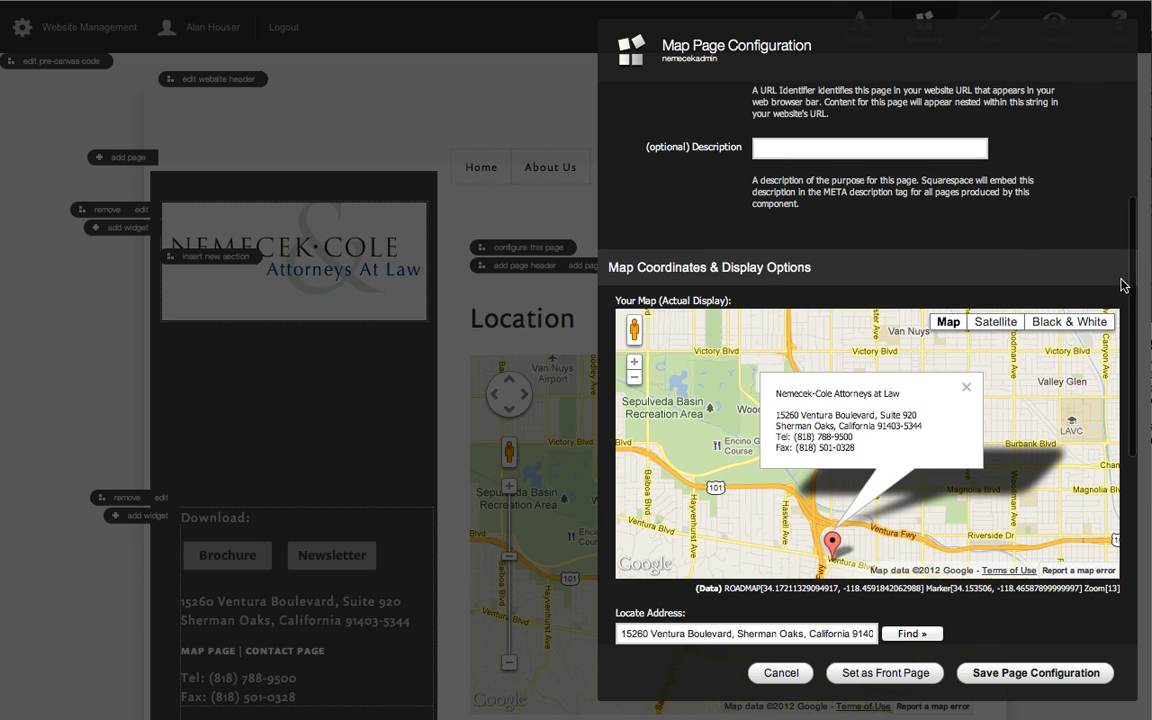
scroll(1127, 326, down, 3)
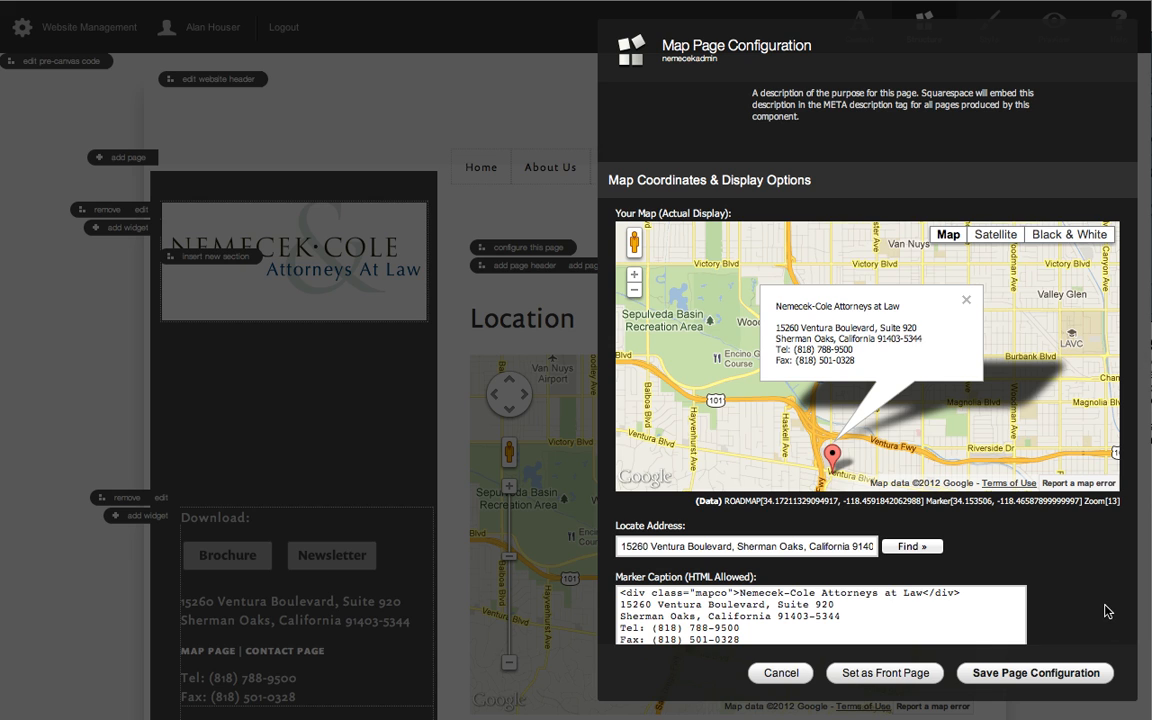
scroll(998, 552, down, 3)
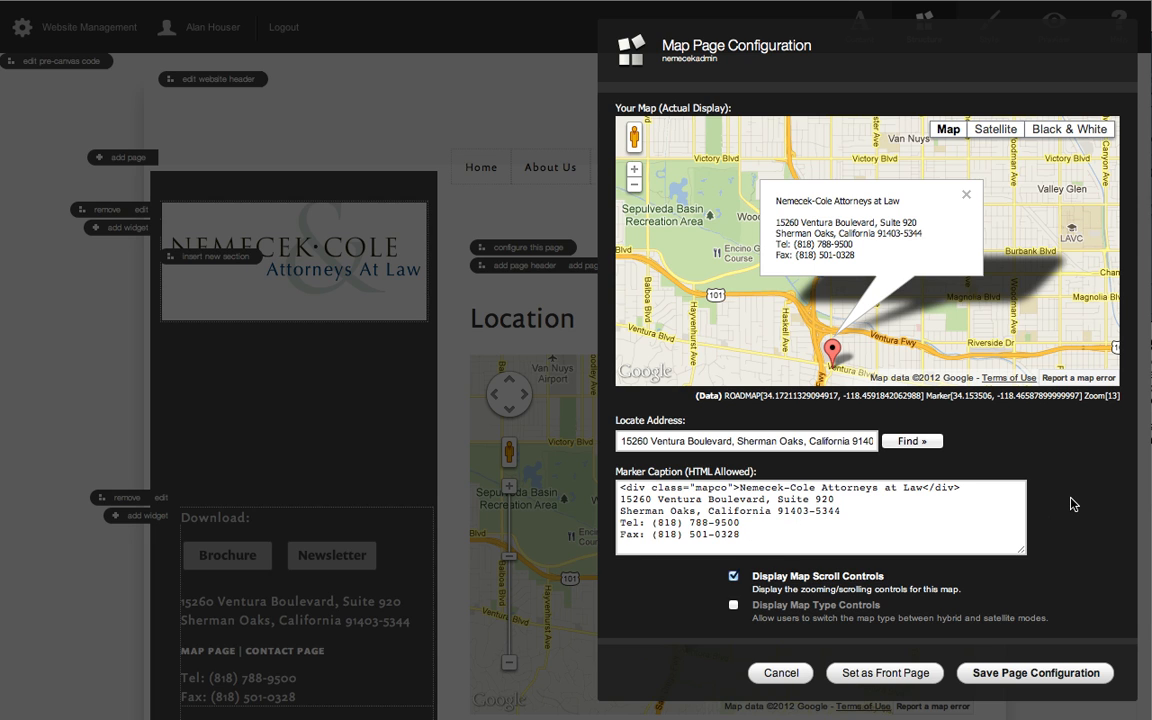
scroll(1000, 504, down, 2)
scroll(980, 468, down, 4)
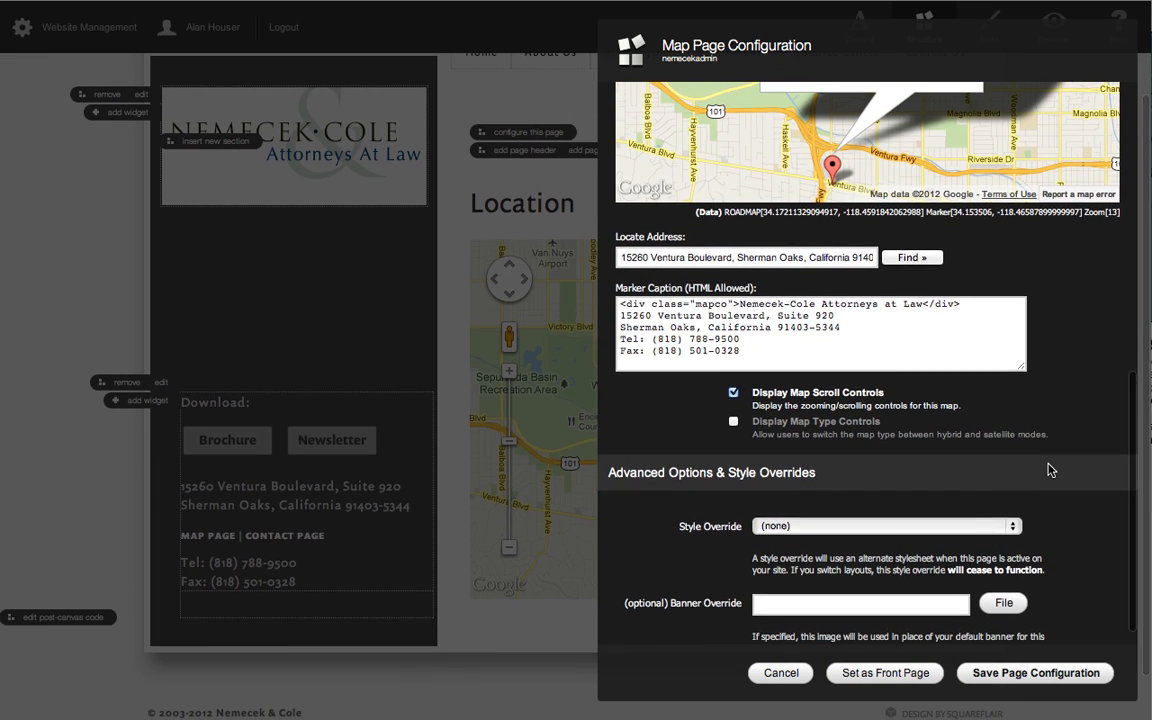
click(772, 678)
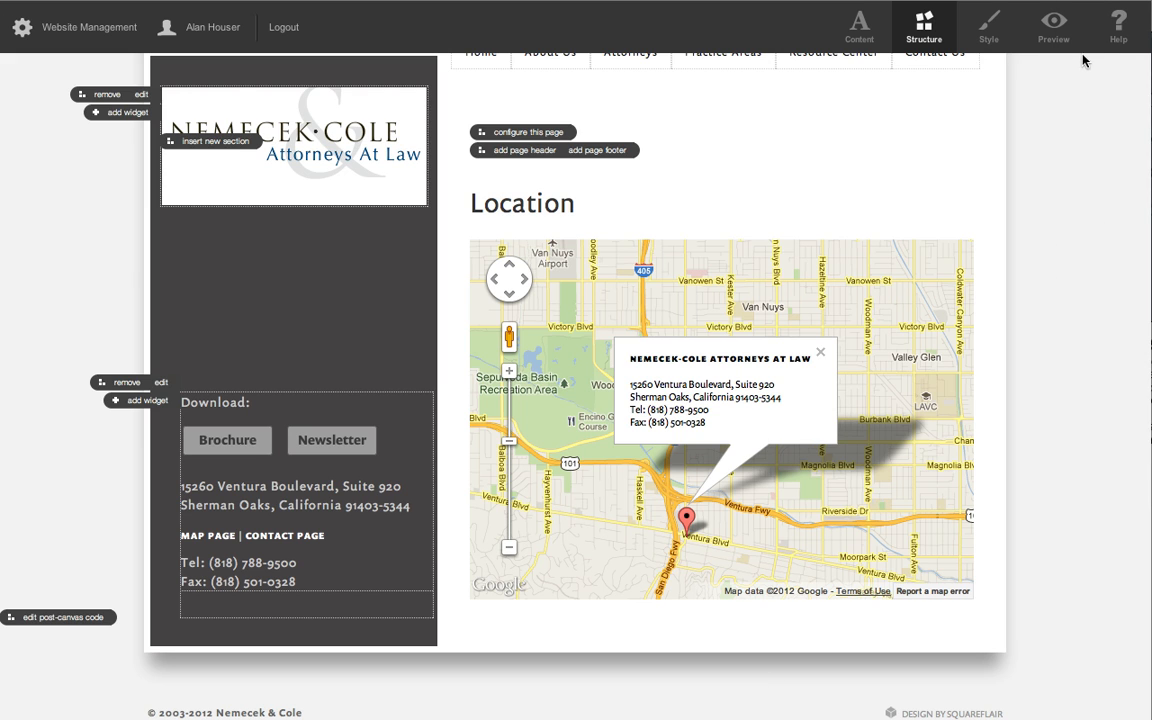
Switch to Preview mode, go to the Contact Us page and show its page header text in Structure mode.
mouse_move(833, 55)
click(748, 1)
click(800, 1)
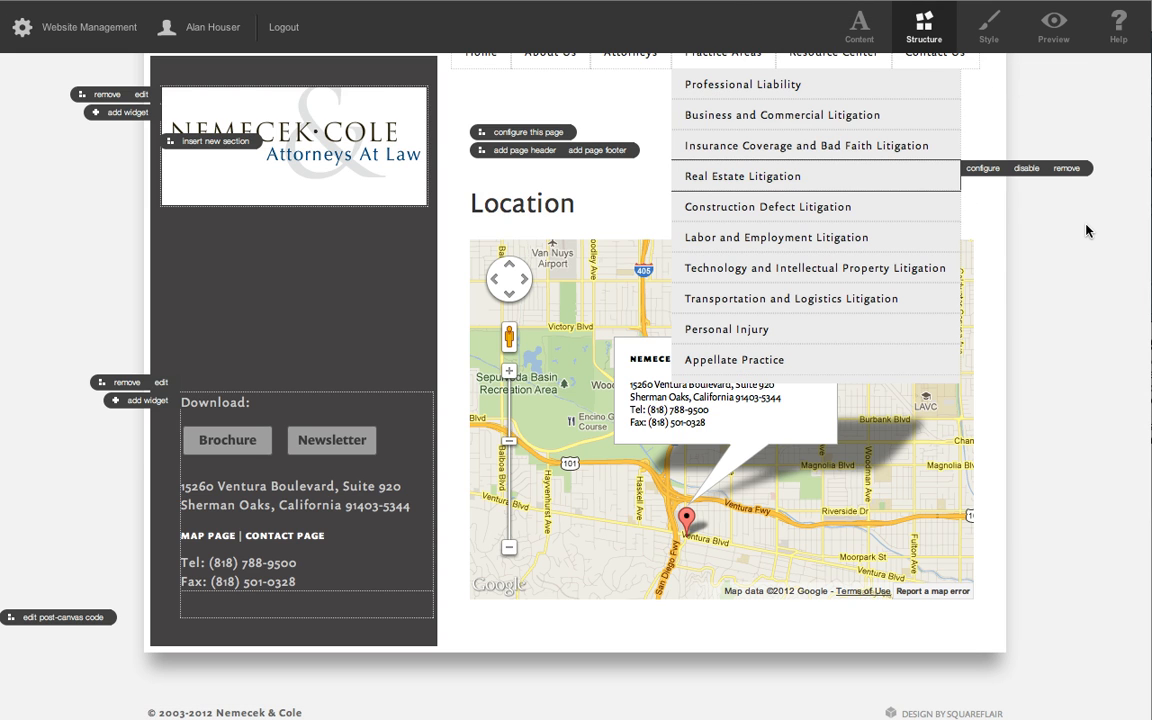
click(1052, 33)
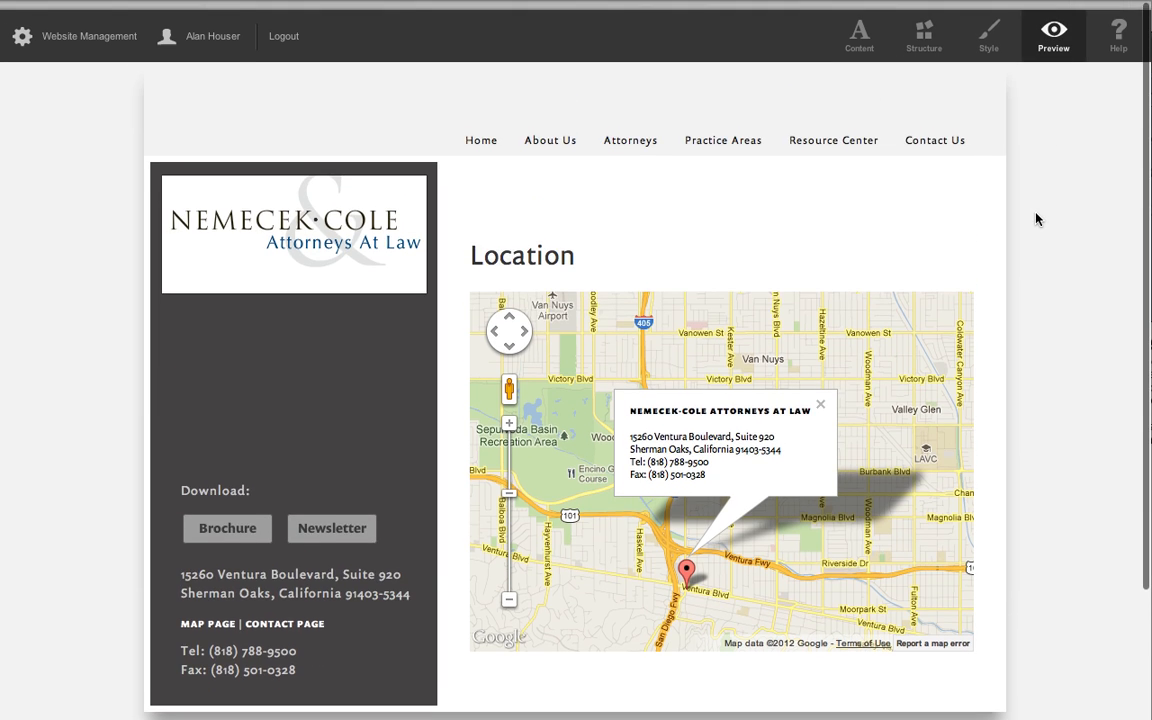
click(935, 135)
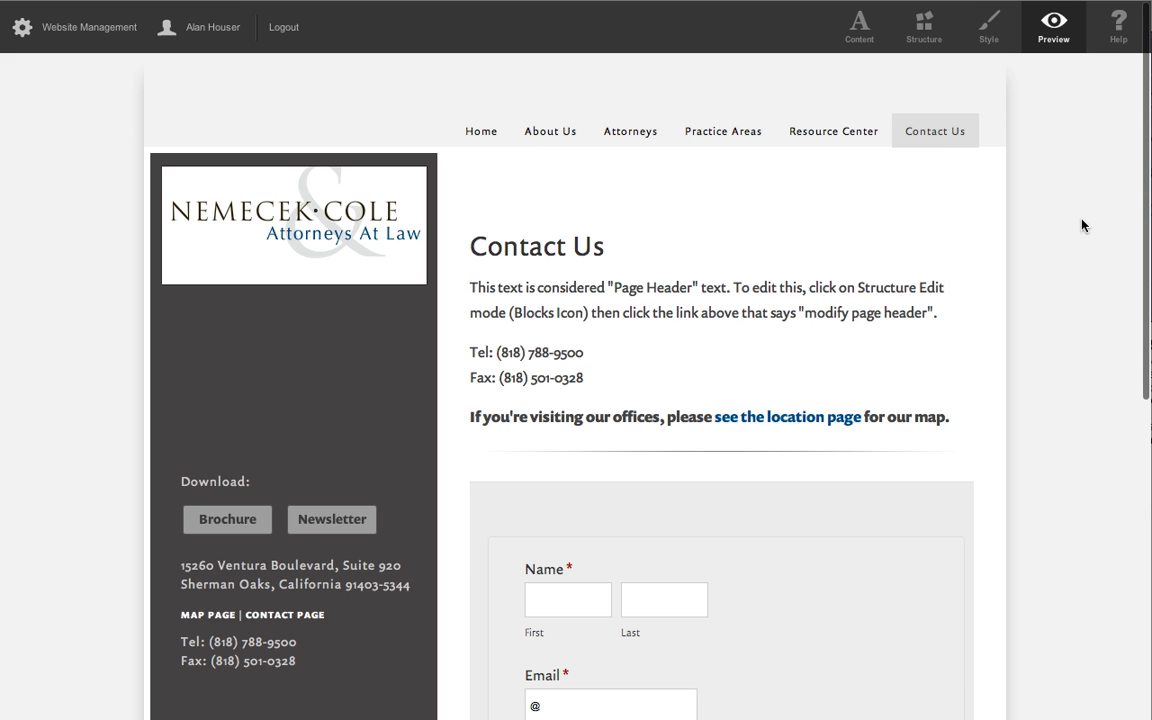
click(928, 32)
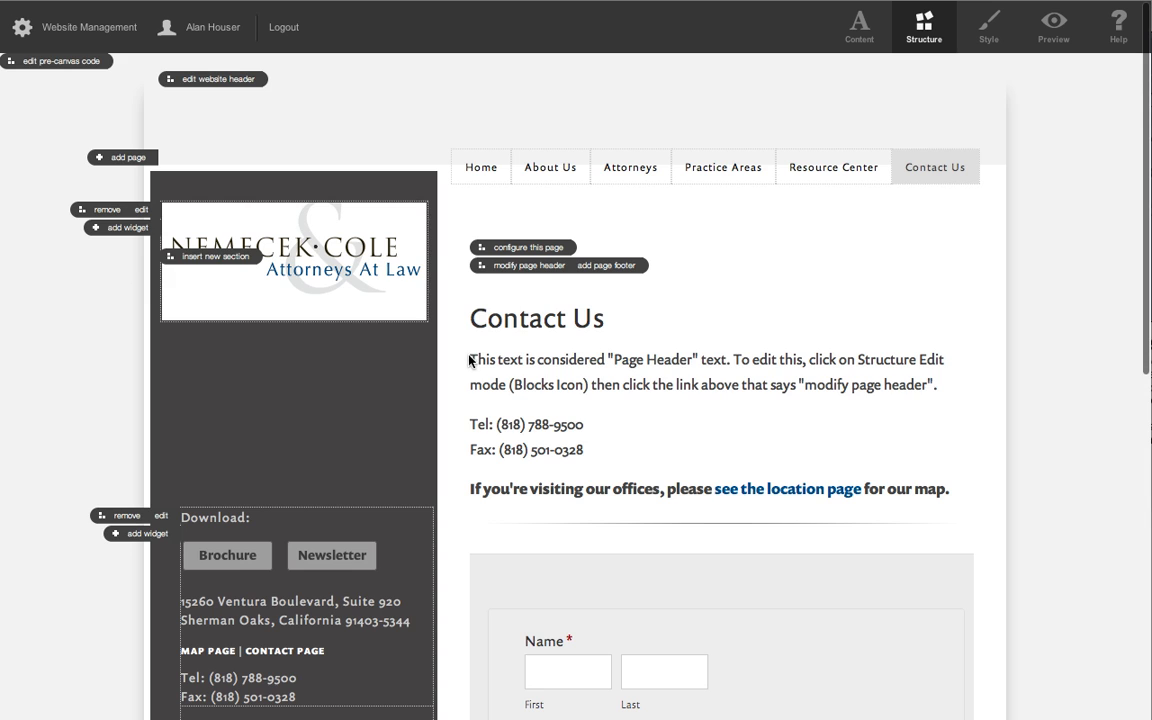
drag(469, 361, 954, 491)
click(848, 296)
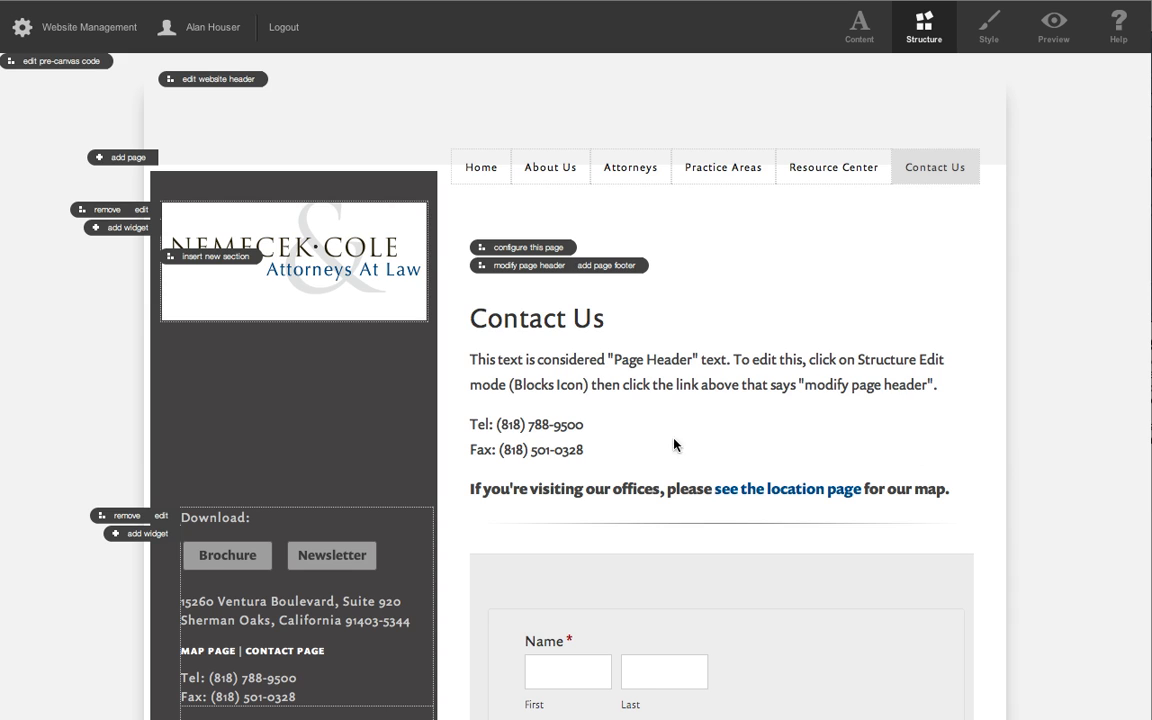
Open the Contact Us page header for editing and inspect the target of the "see the location page" link without changing it.
click(522, 267)
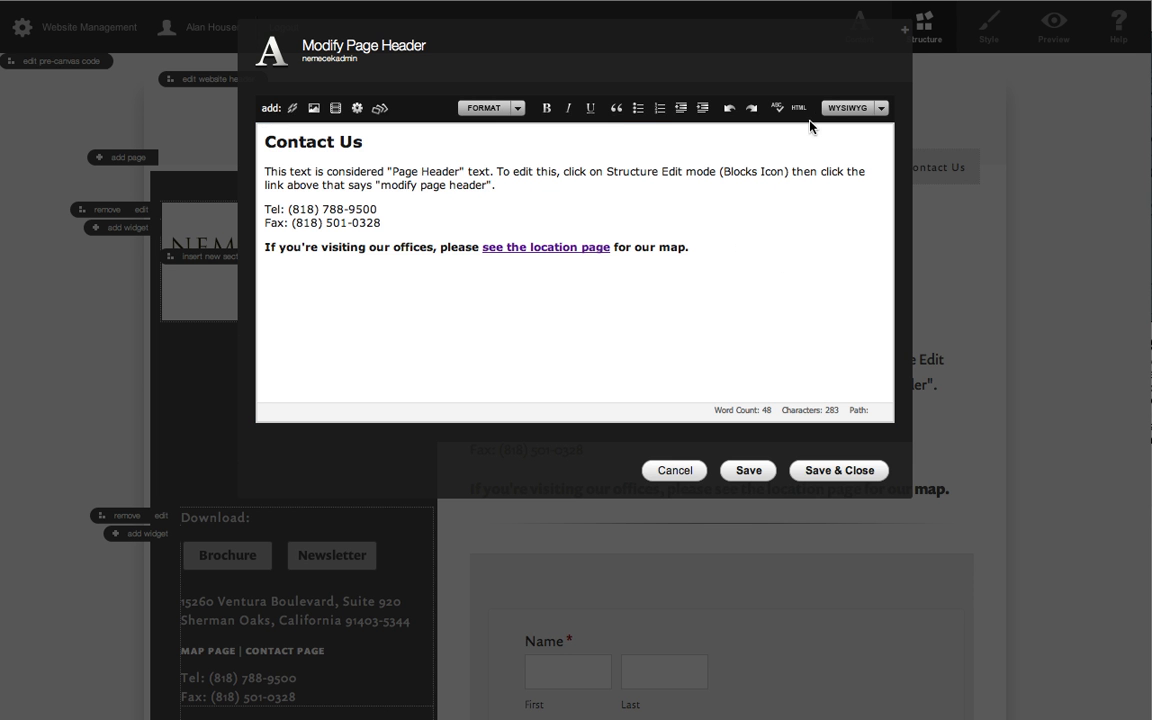
click(720, 245)
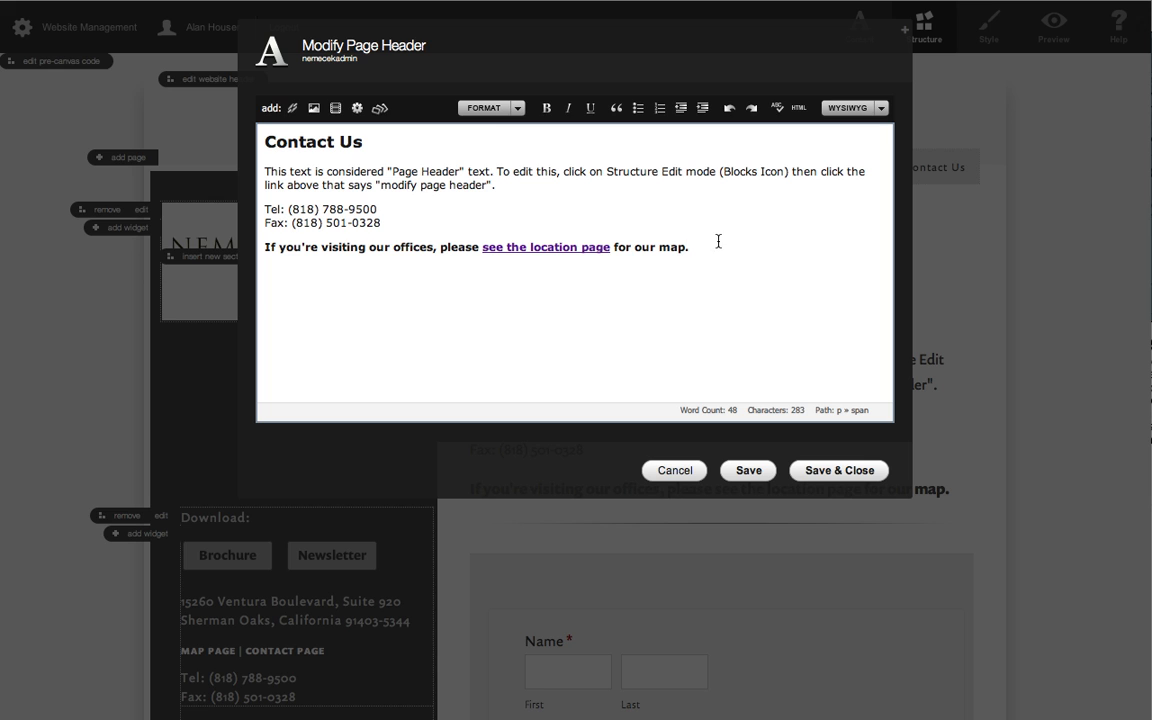
click(535, 246)
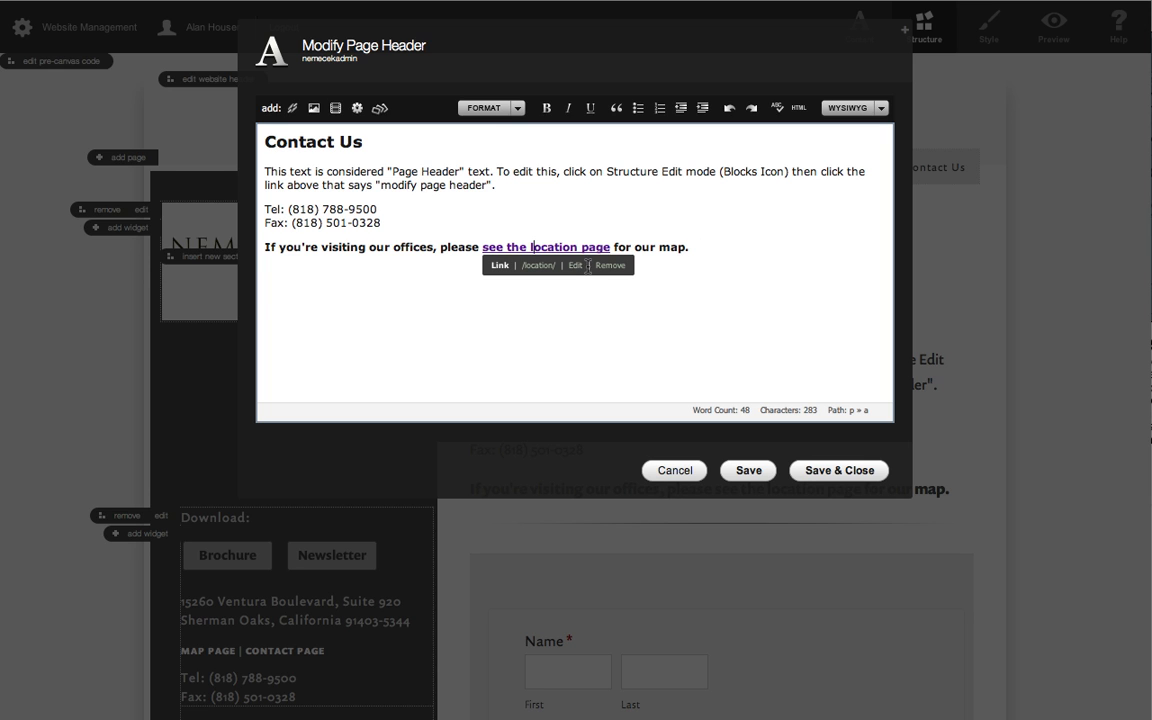
click(577, 266)
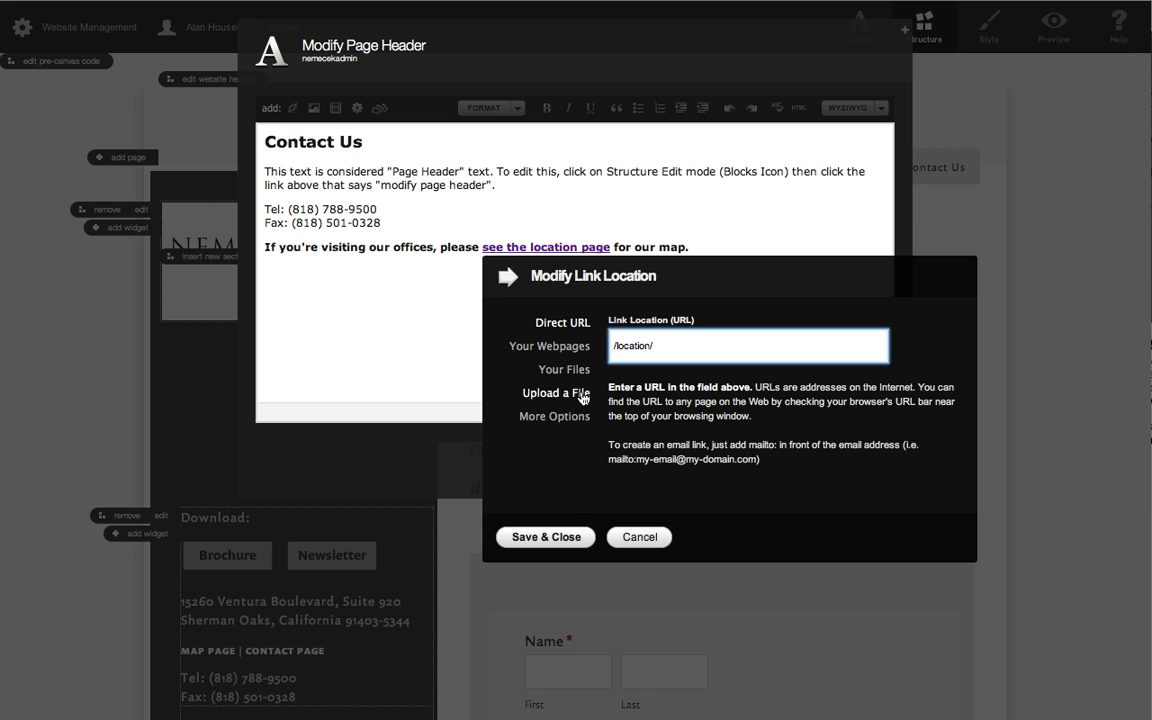
click(640, 538)
click(753, 243)
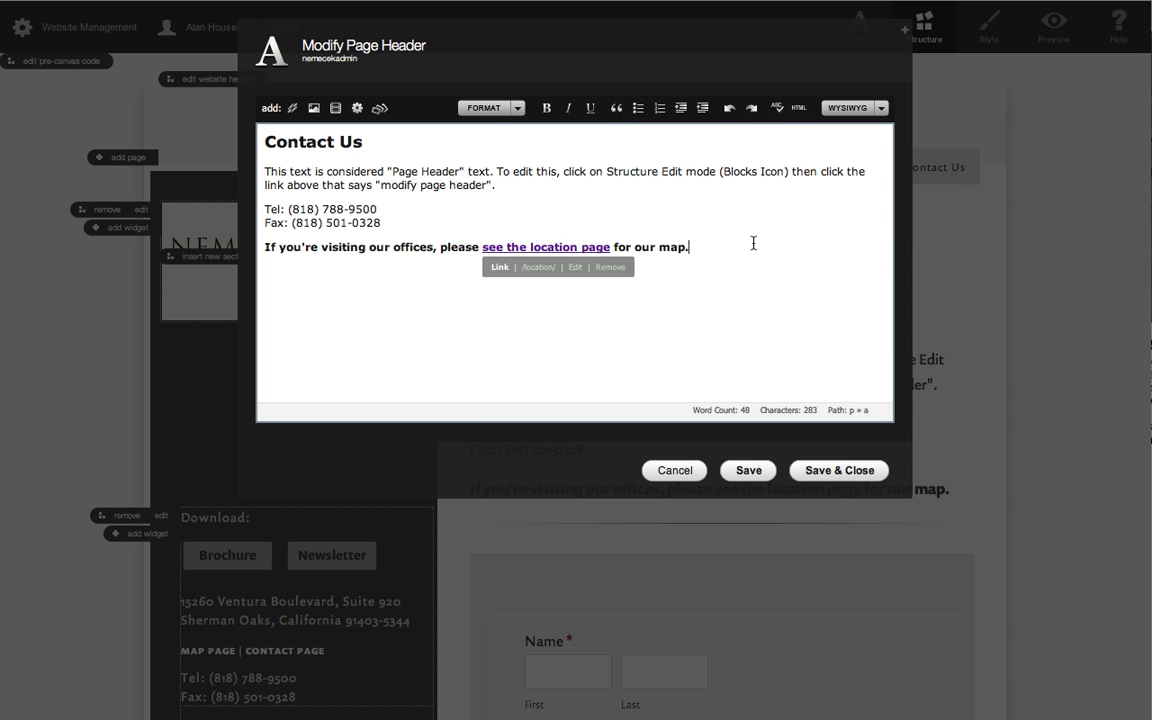
Look over the sentences and heading in the Contact Us page header, and save and close it.
click(416, 261)
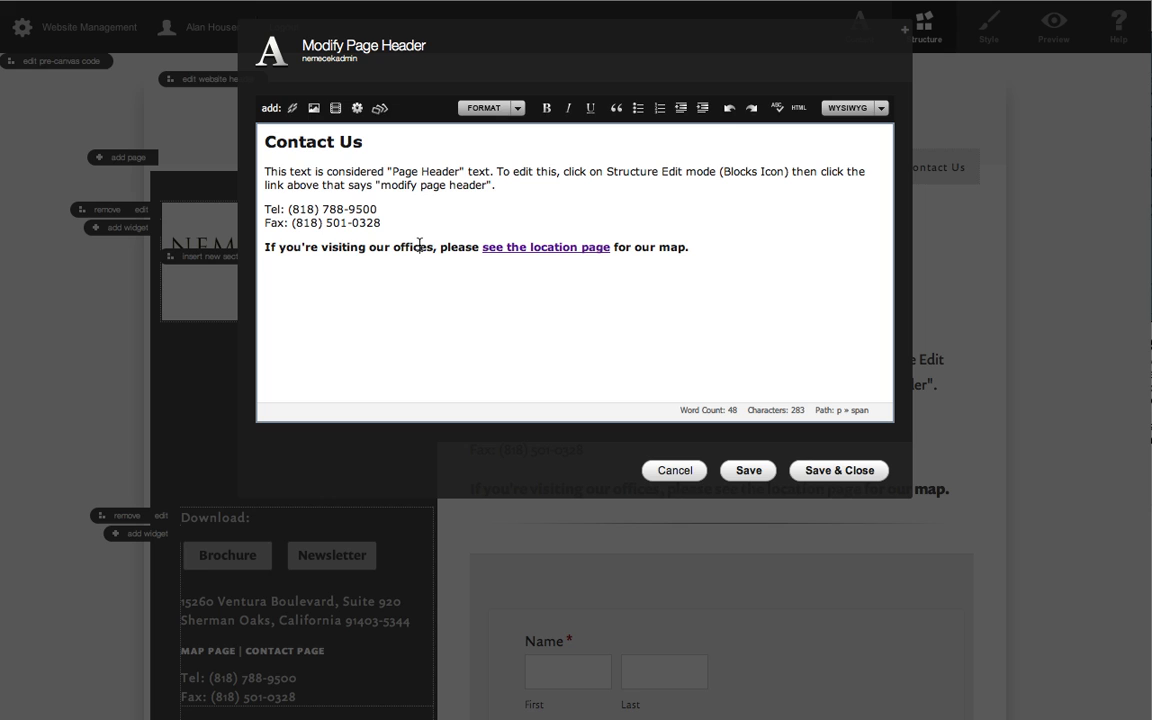
click(285, 140)
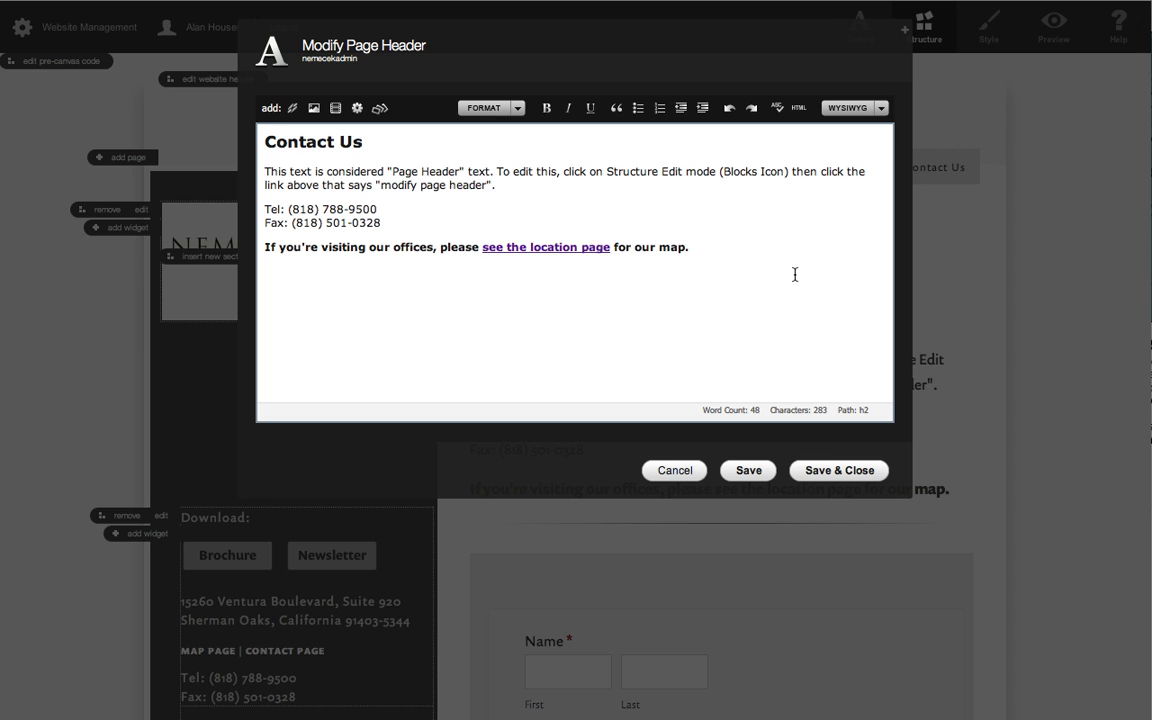
click(829, 474)
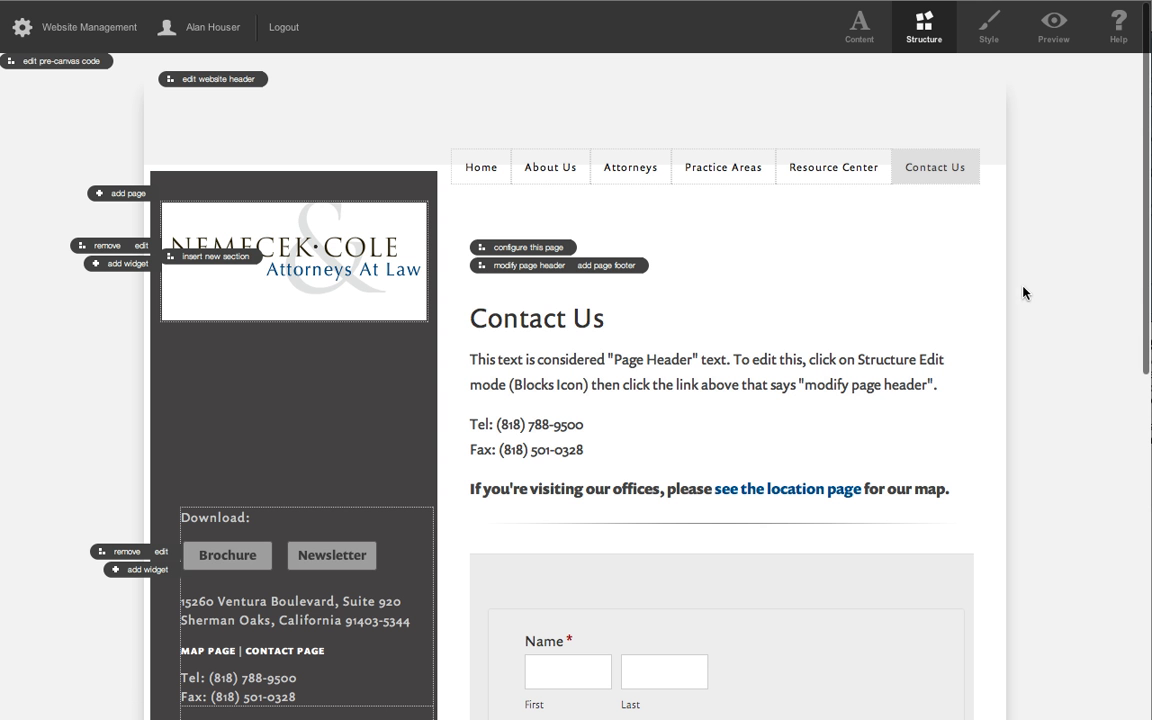
Switch the Contact Us page to Content mode and open the properties of the contact form's Name field.
click(860, 25)
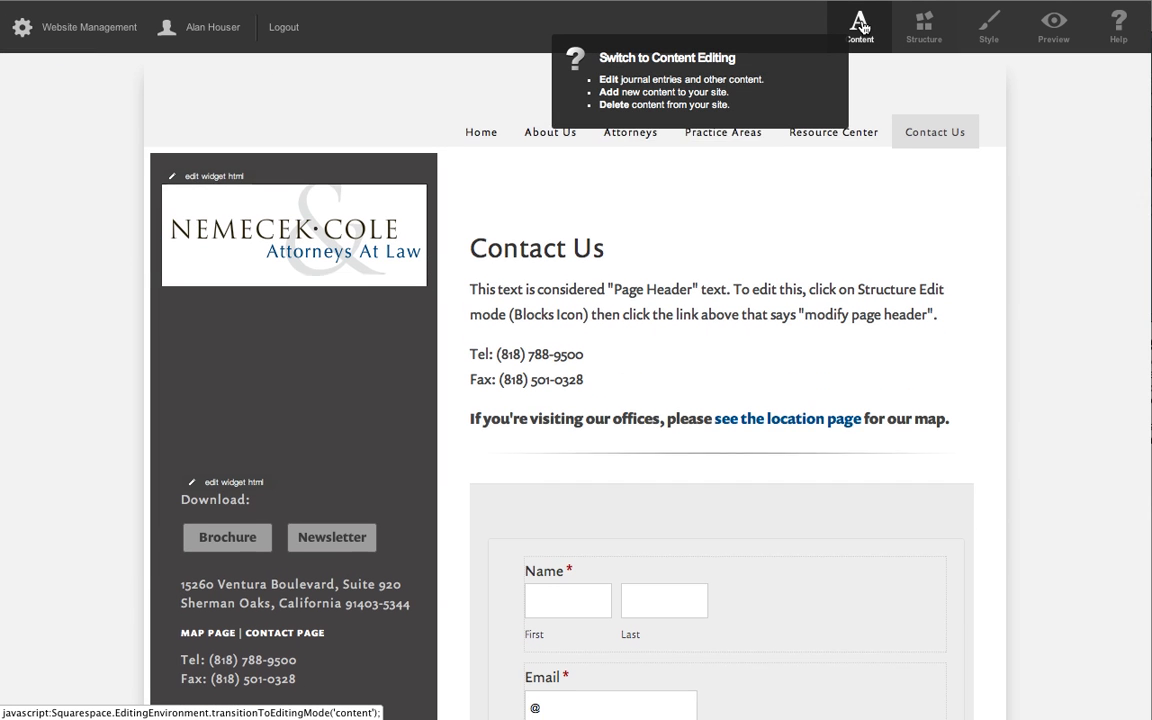
scroll(1045, 360, down, 3)
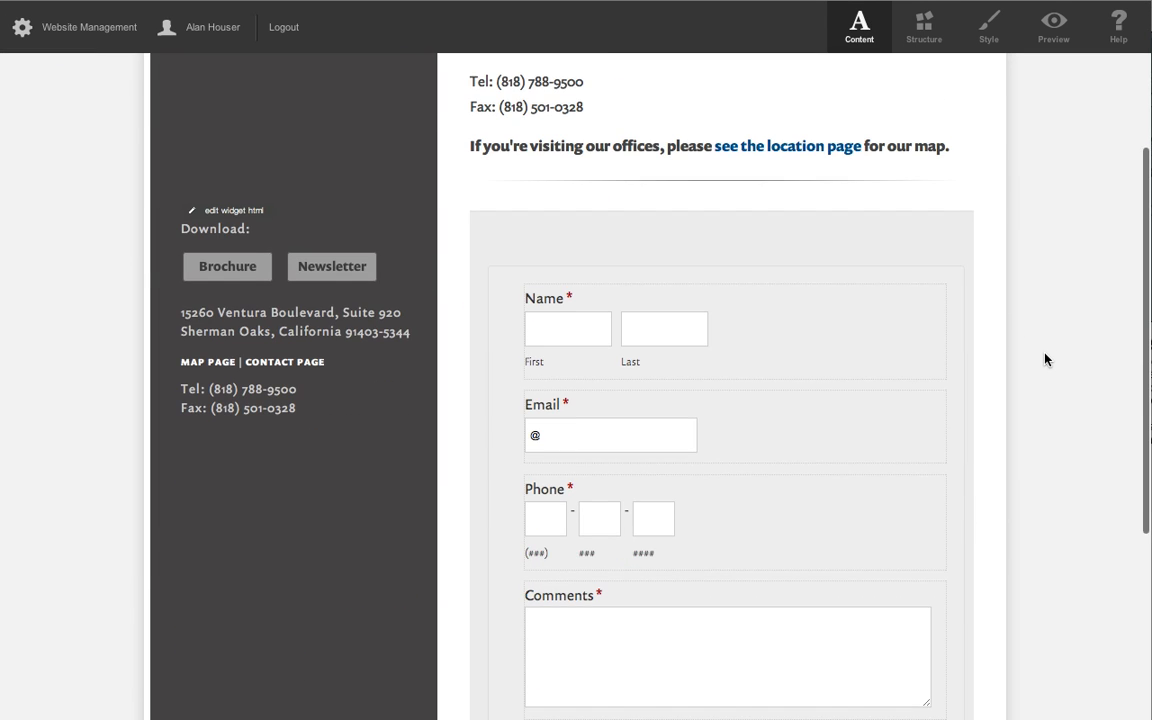
click(866, 327)
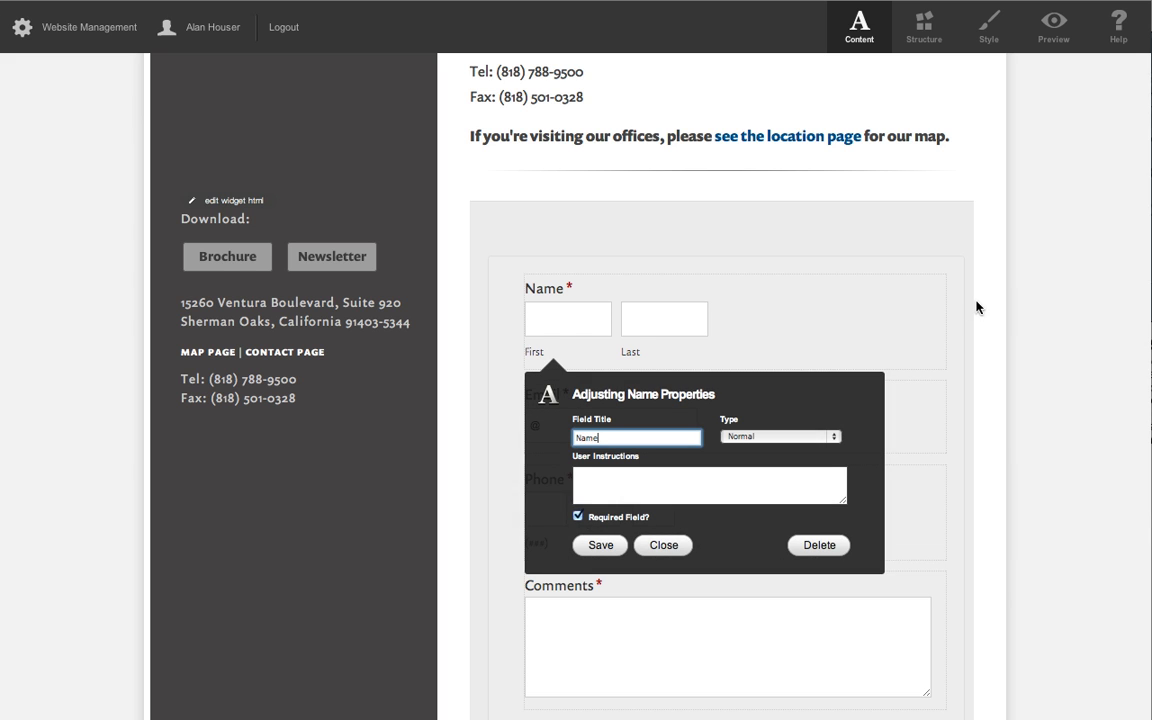
scroll(990, 416, down, 3)
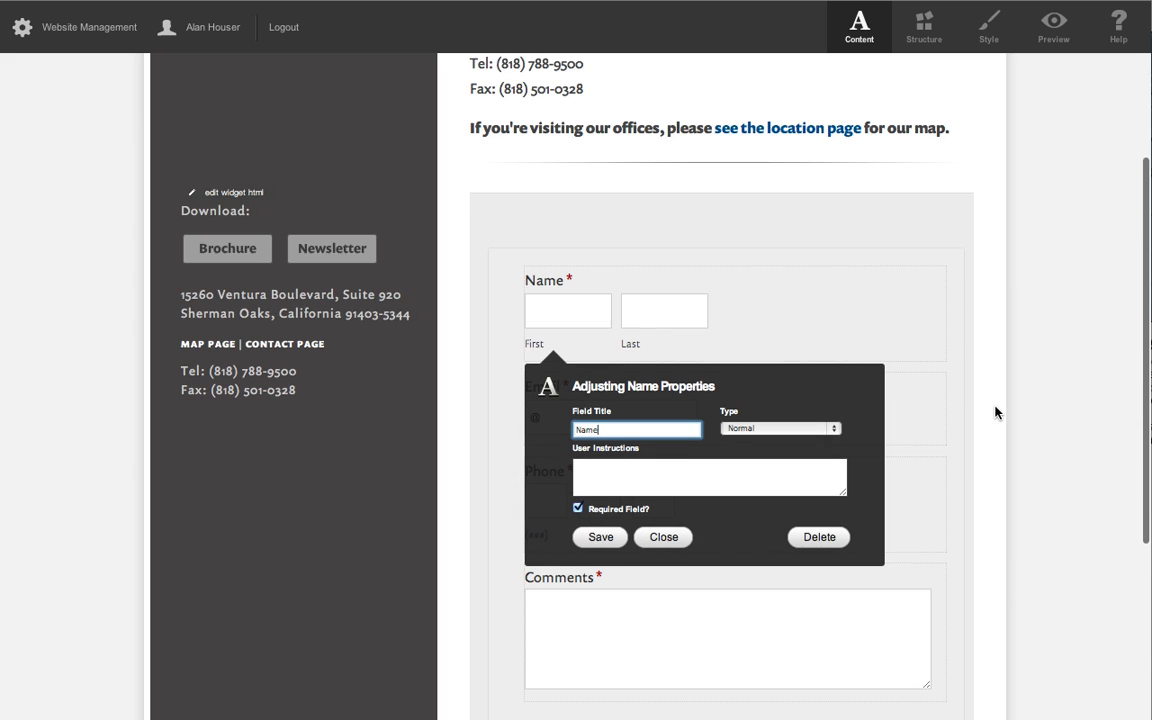
scroll(998, 412, up, 1)
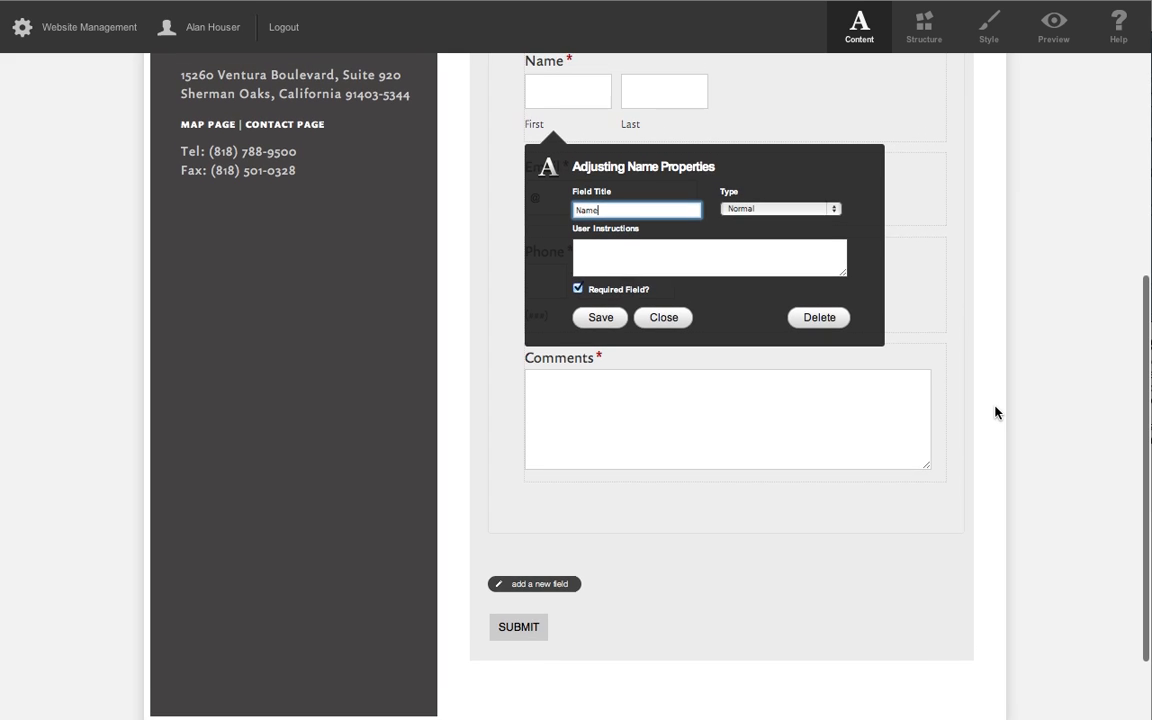
click(960, 575)
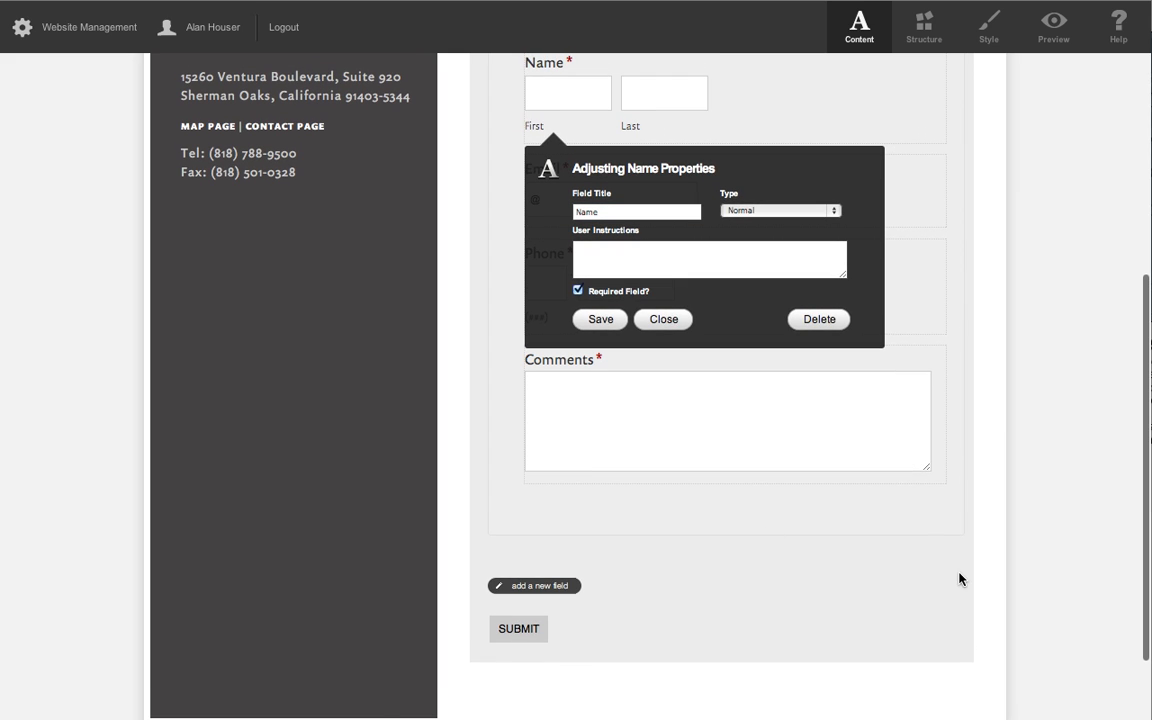
Add a new Checkboxes field below Comments in the contact form.
click(556, 592)
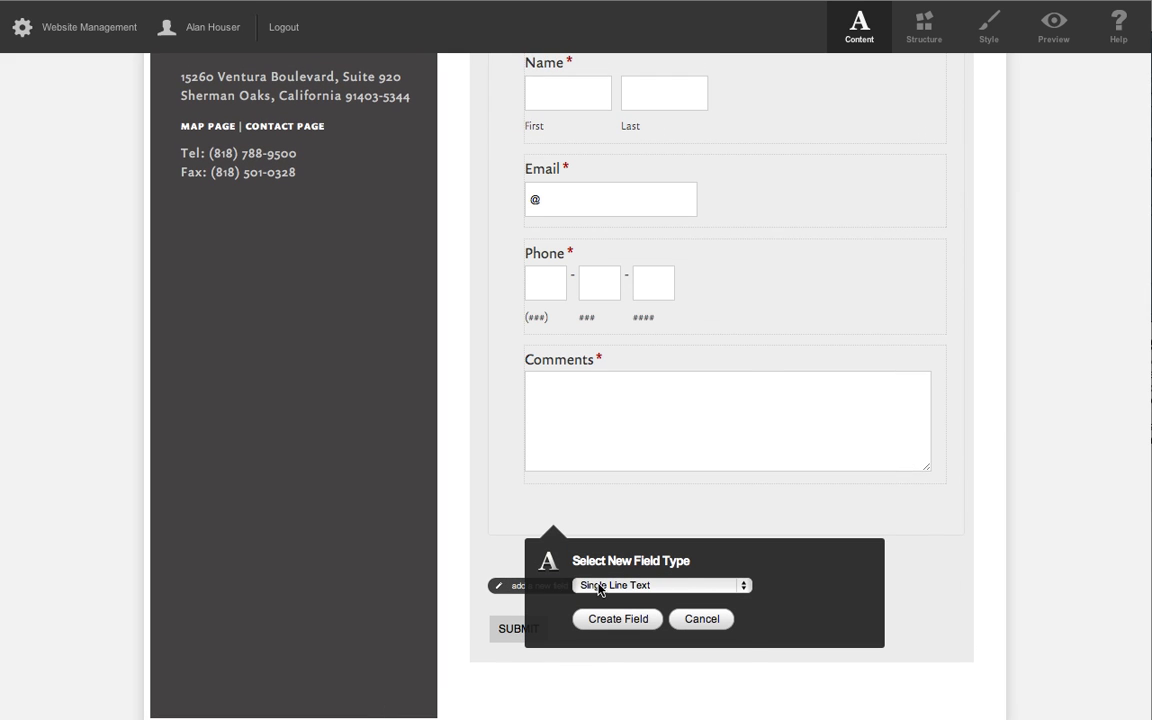
click(576, 585)
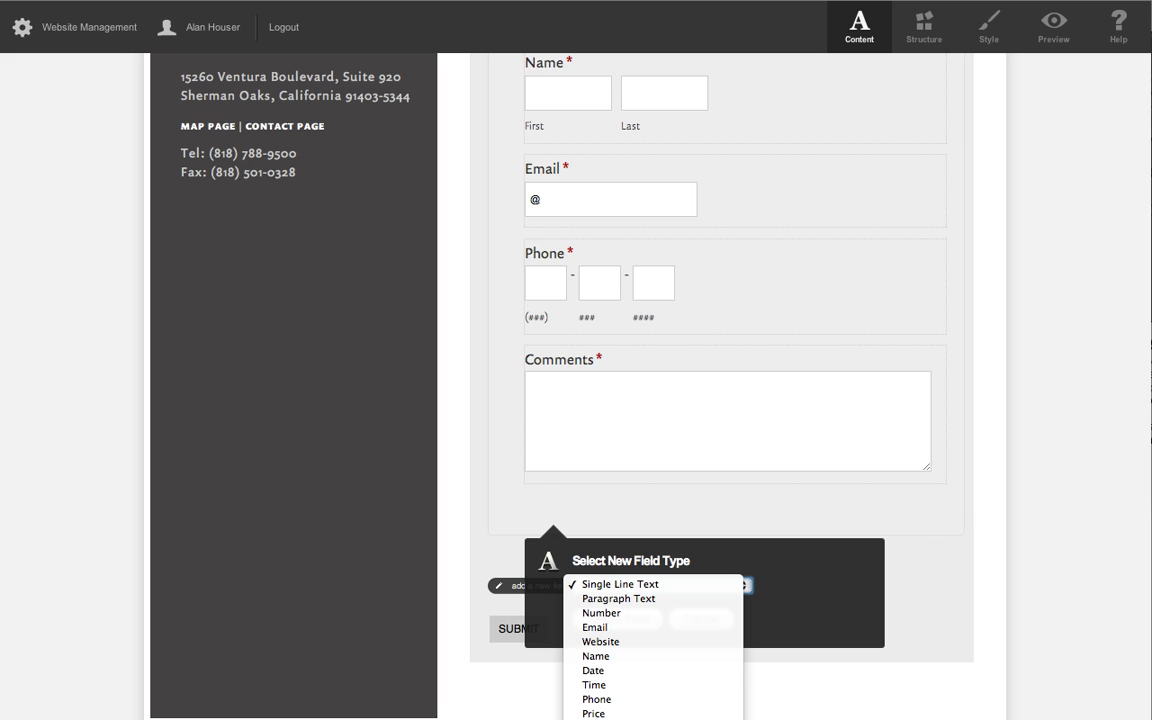
click(628, 718)
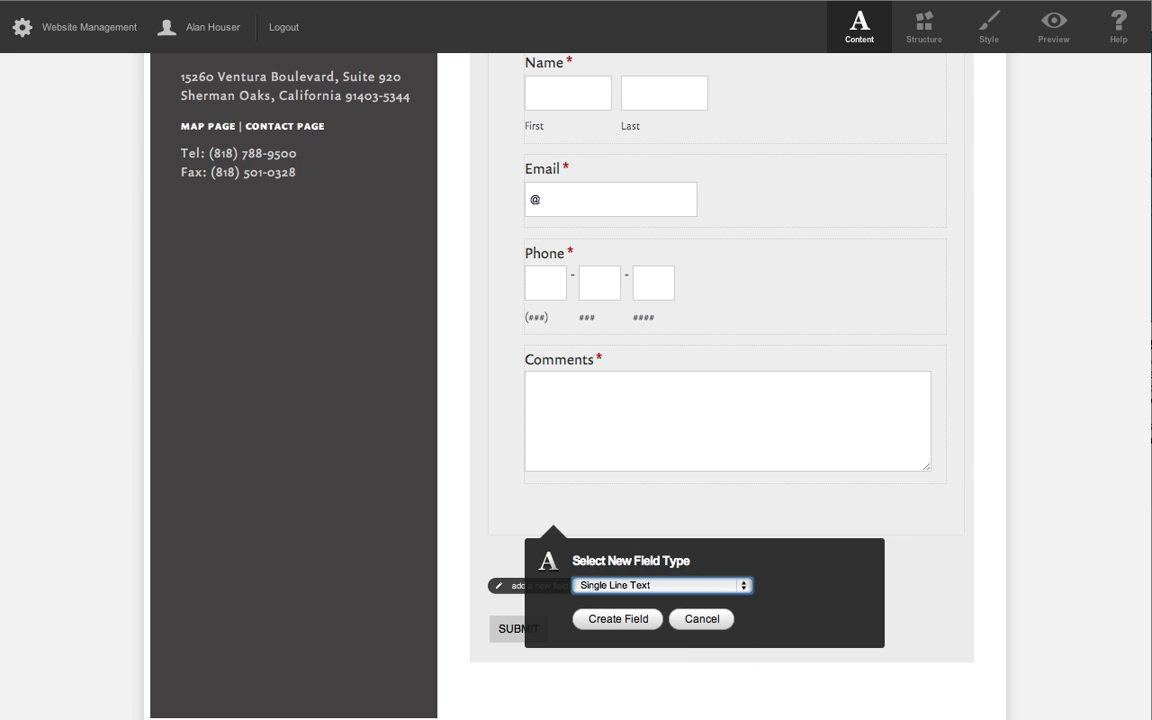
click(621, 620)
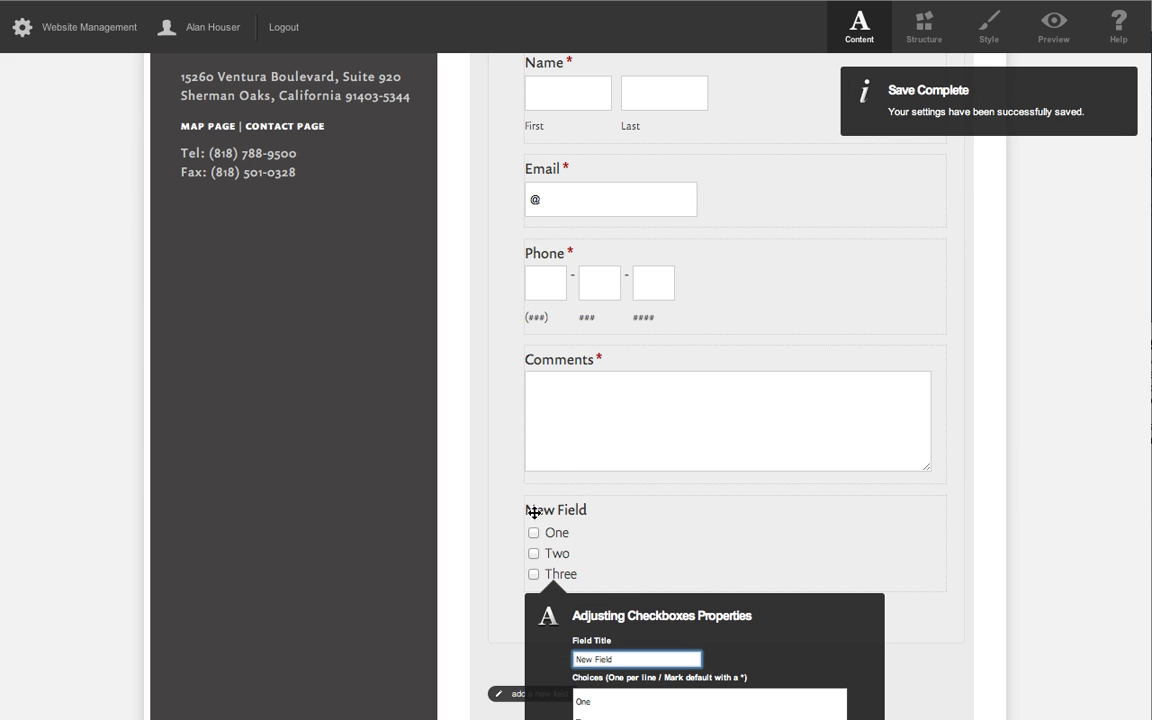
Set the new checkbox field's title to "Best way to contact me".
scroll(900, 605, down, 5)
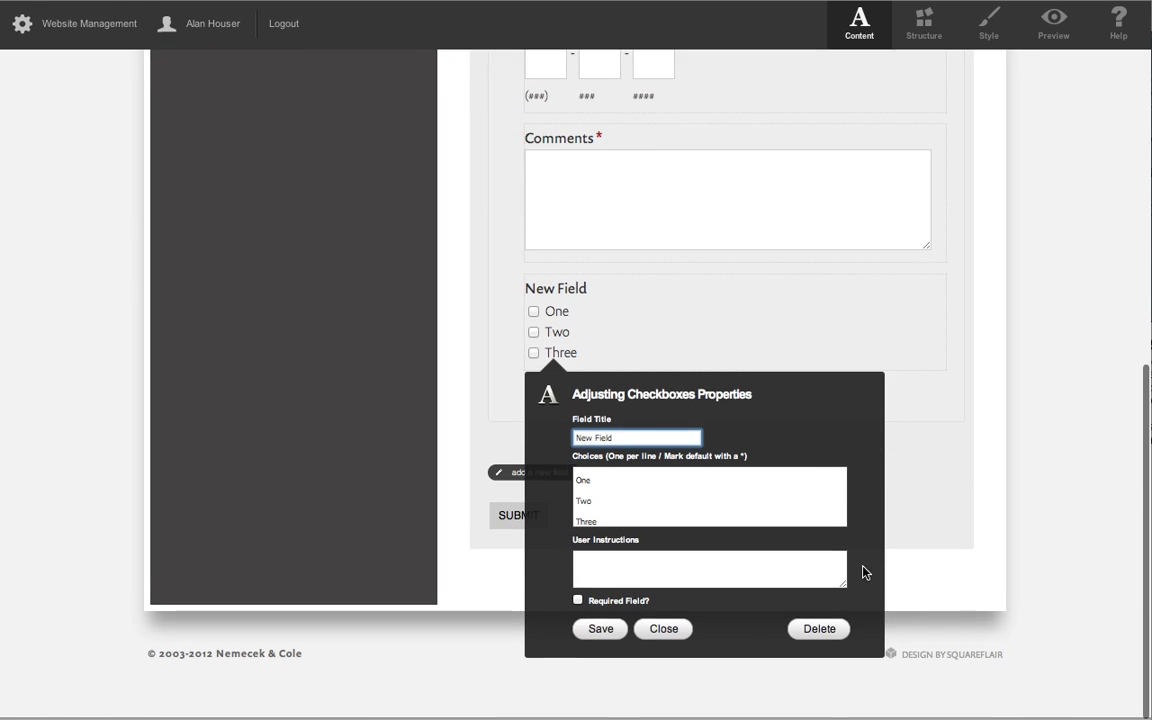
triple_click(594, 444)
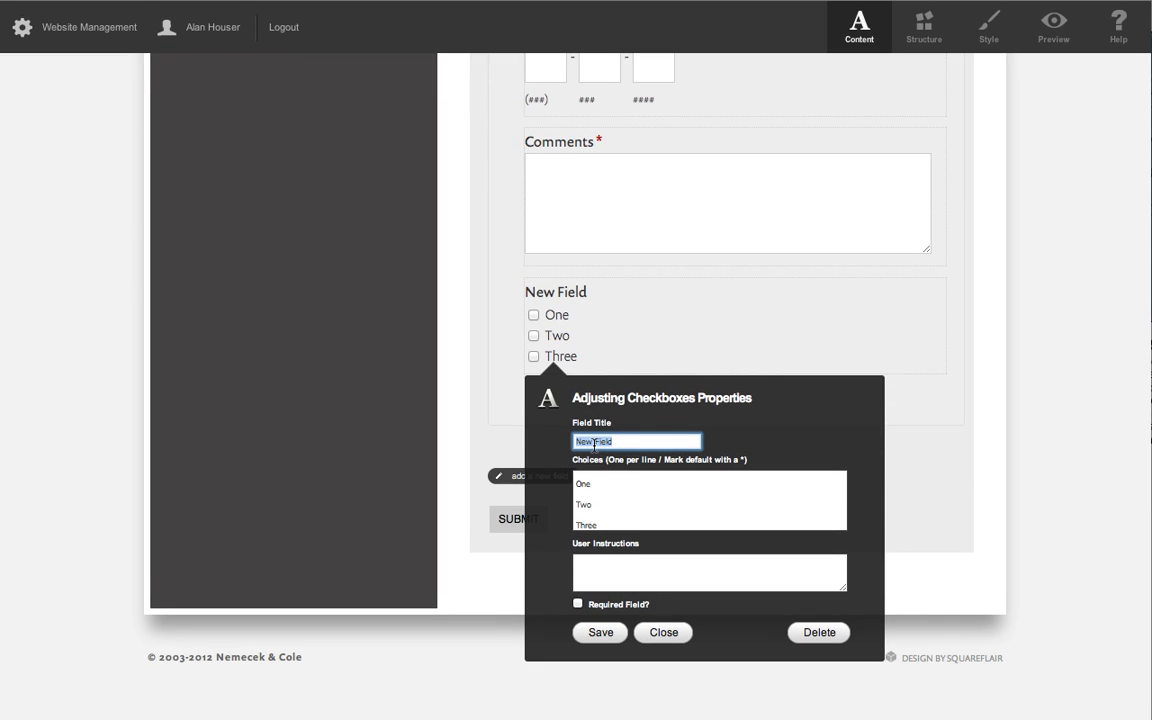
text(Best)
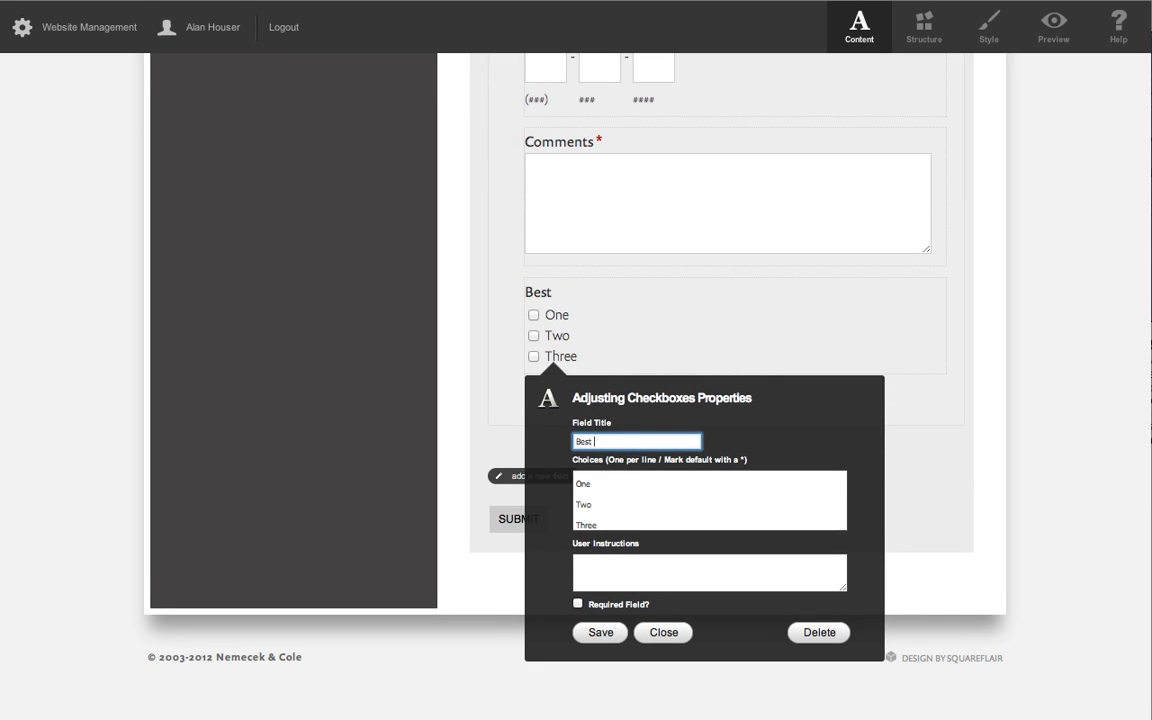
text( way to con)
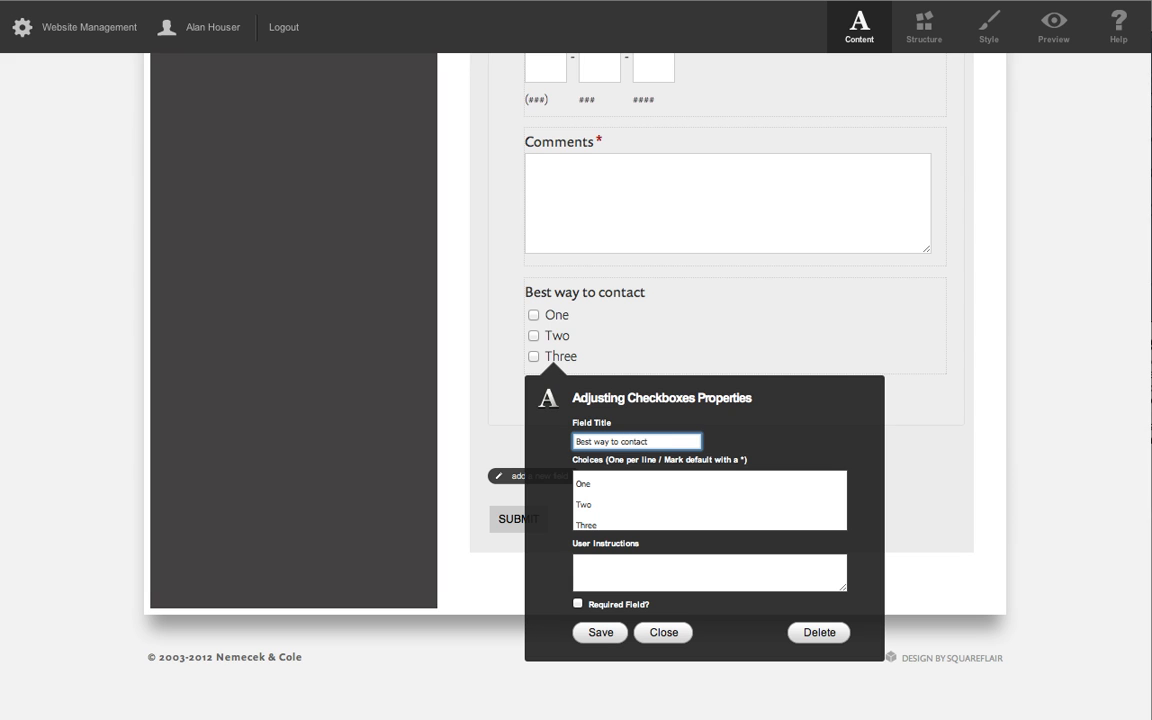
text(tact me)
Replace the checkbox field's choices with Phone and Email, make the field required, and save it.
click(588, 493)
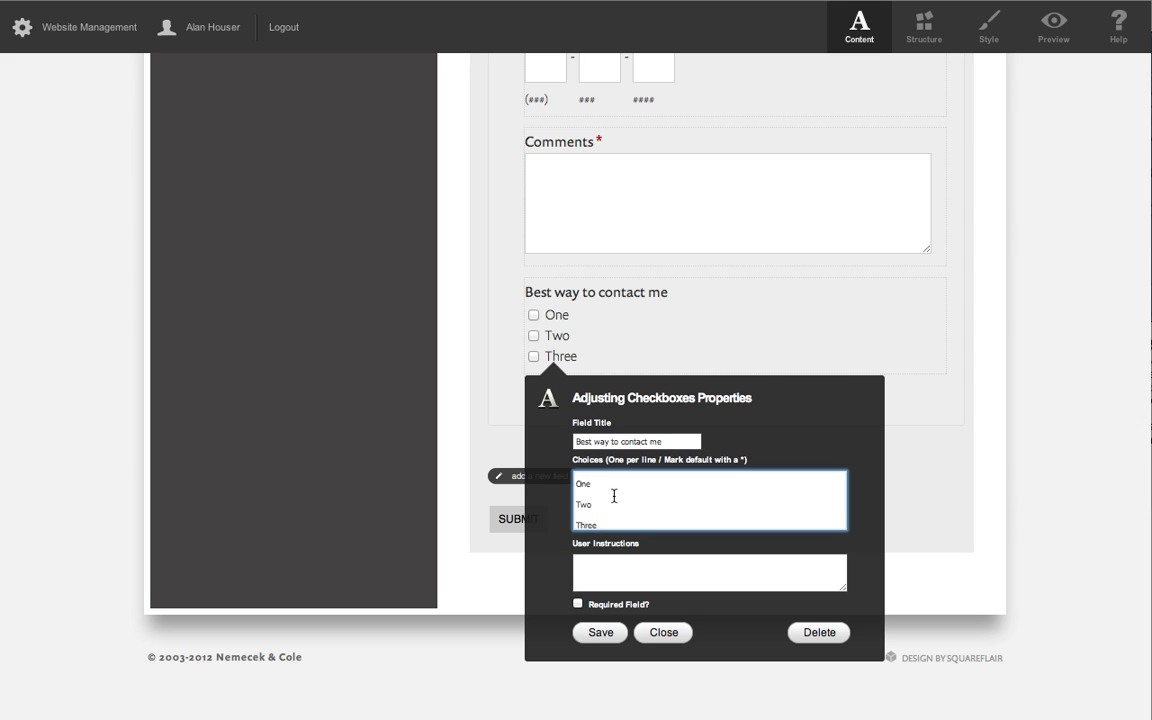
key(ctrl+a)
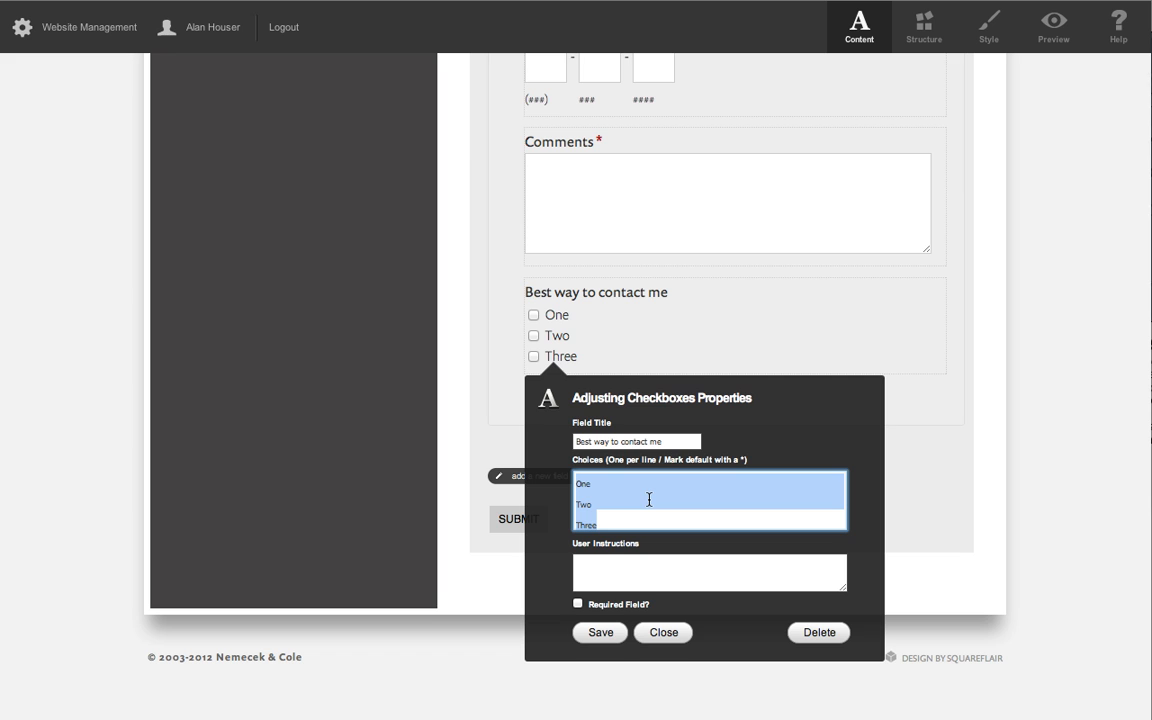
text(Phone )
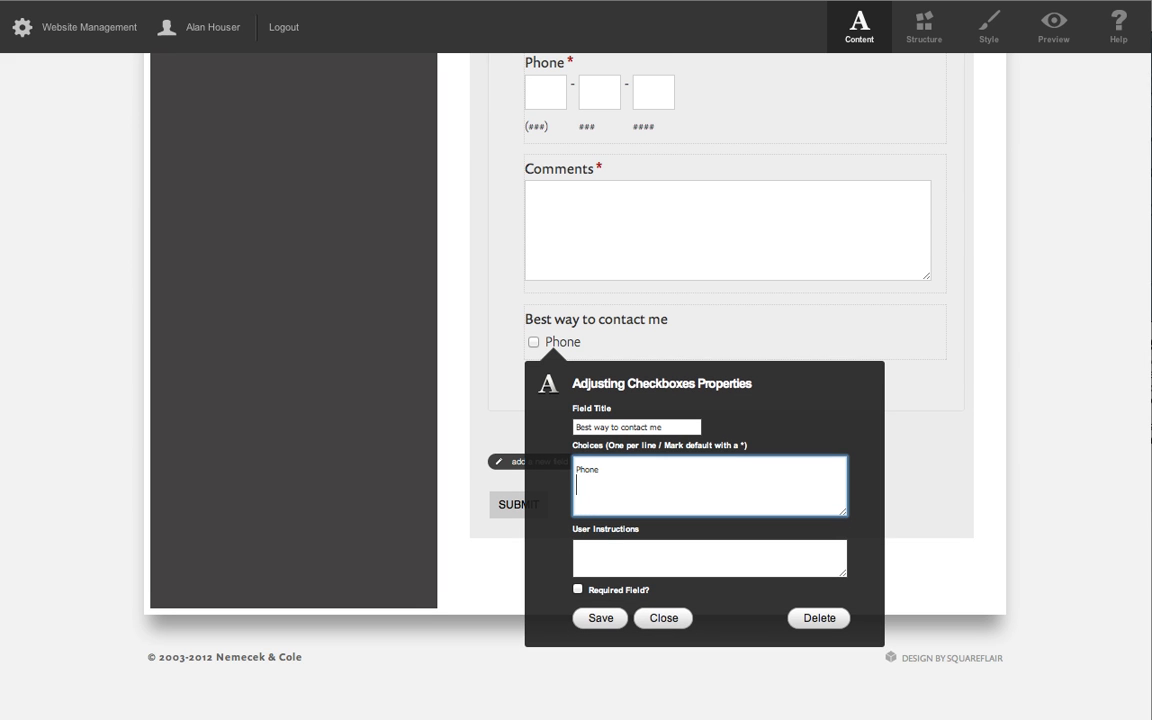
text(Email)
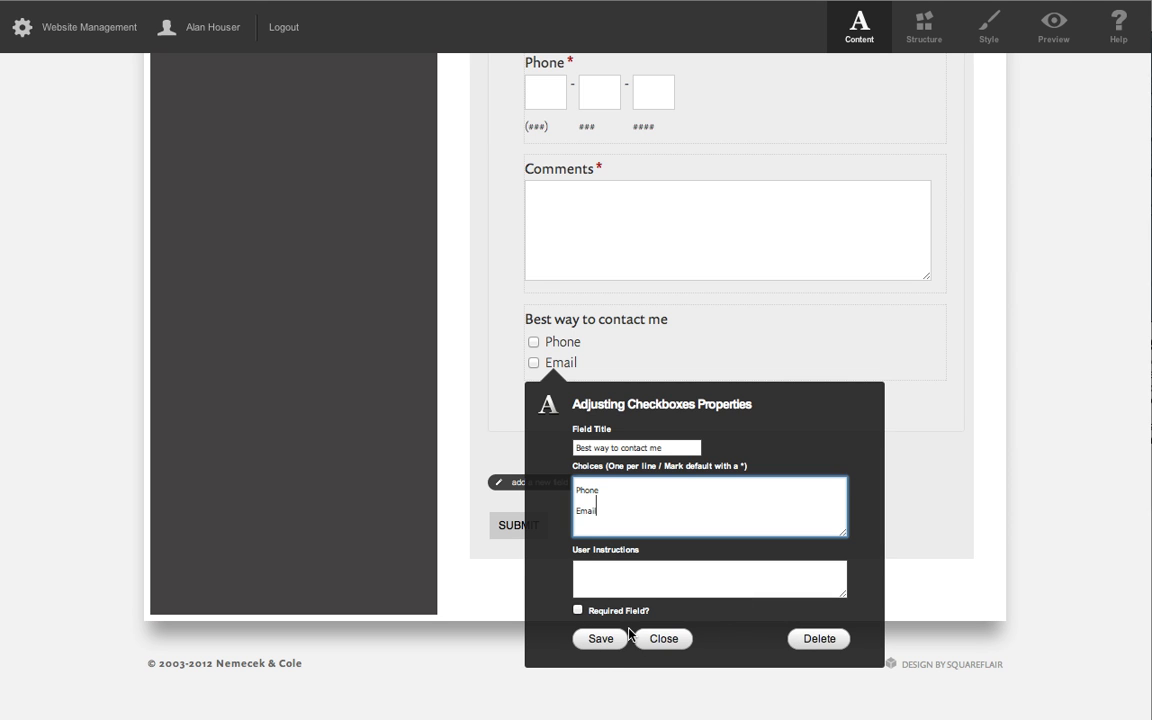
click(577, 609)
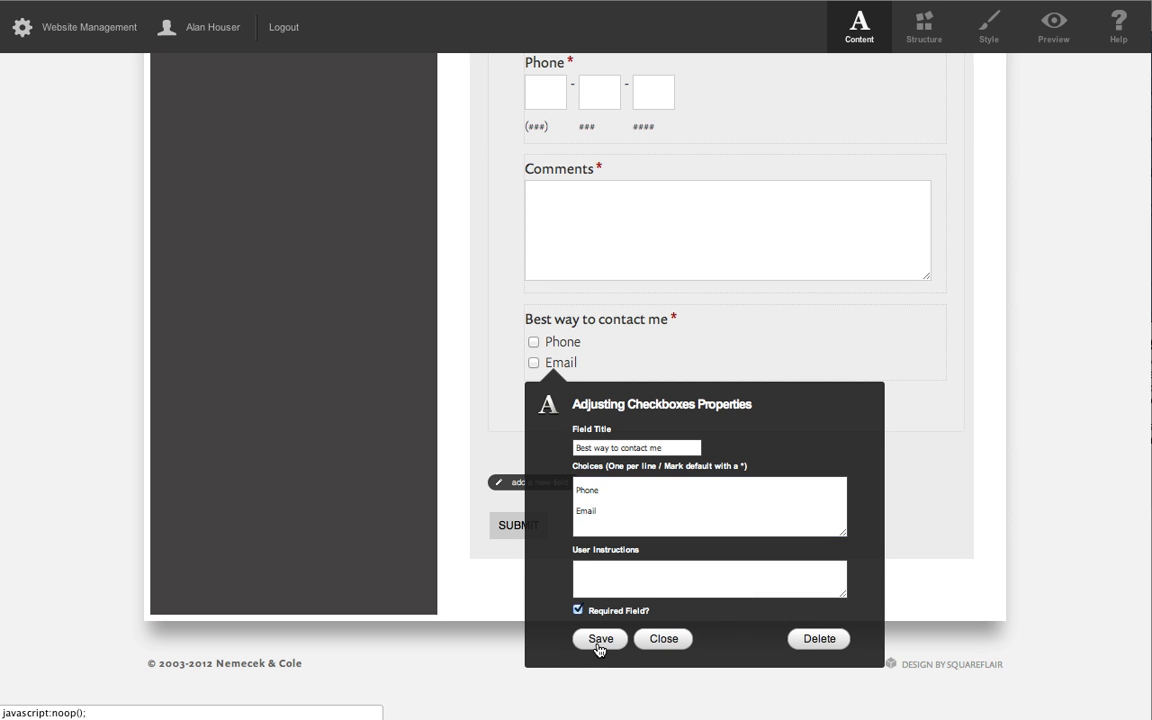
click(600, 639)
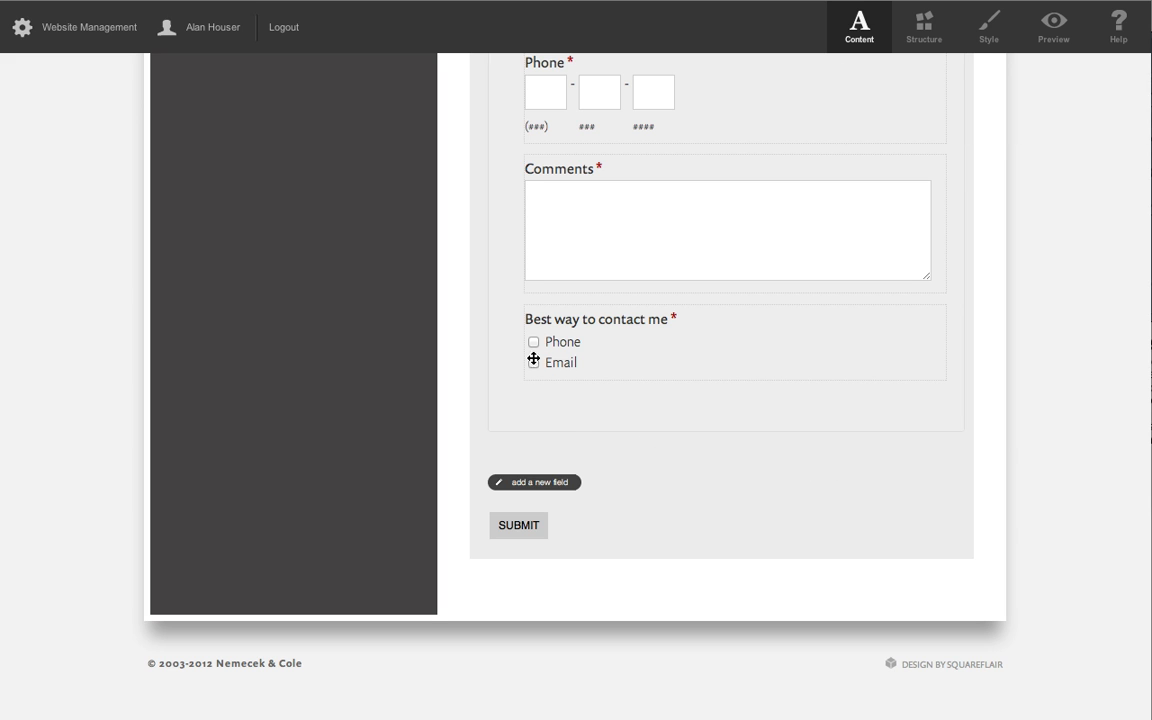
Reopen the "Best way to contact me" field's properties and mark Phone as the default choice with an asterisk.
click(638, 345)
click(610, 490)
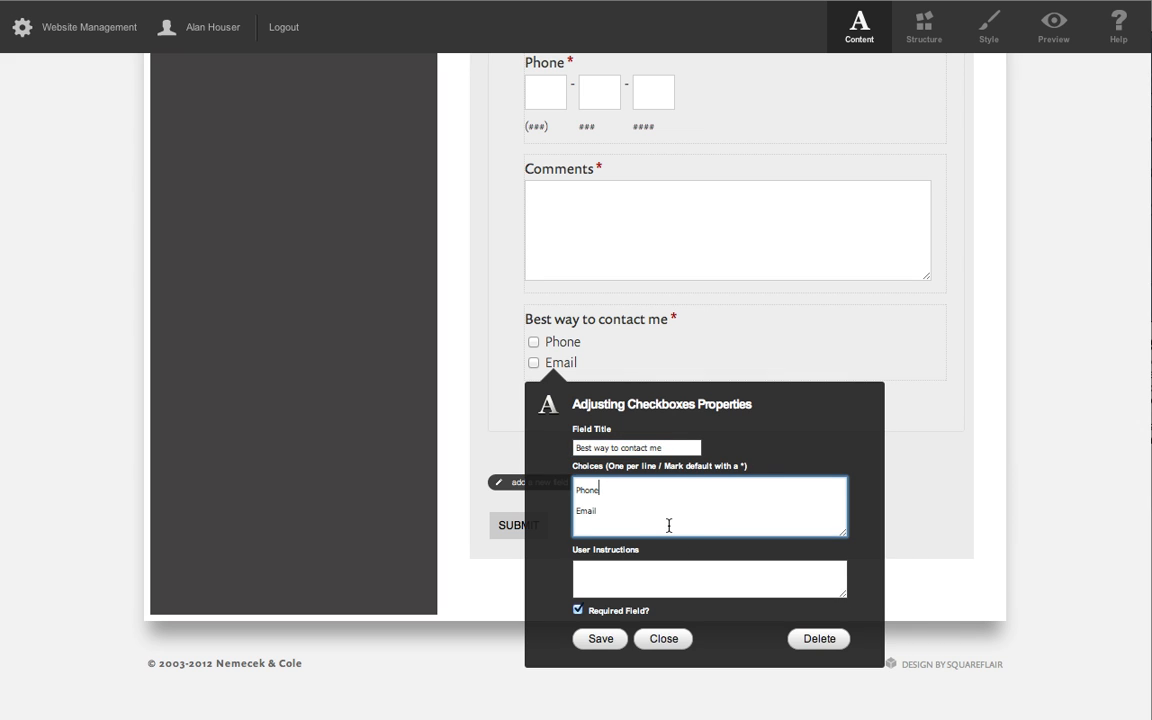
text(*)
text(*)
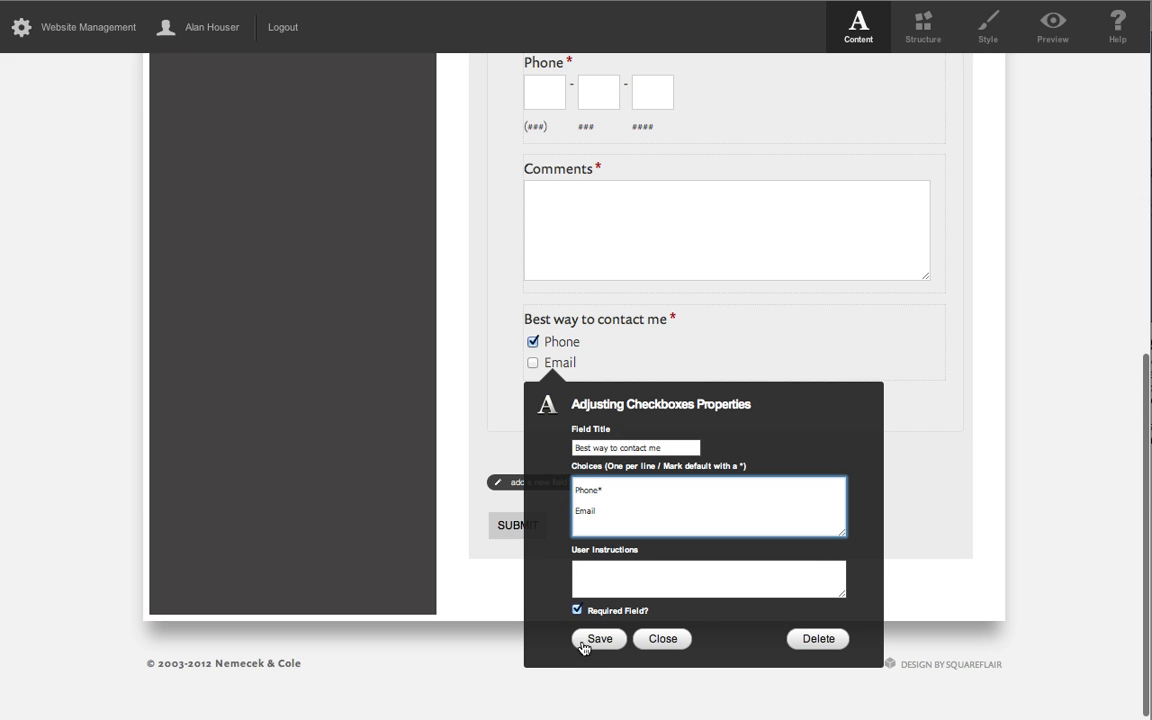
Change the checkbox field's title to "Sign-up to receive our Newsletter?".
triple_click(629, 447)
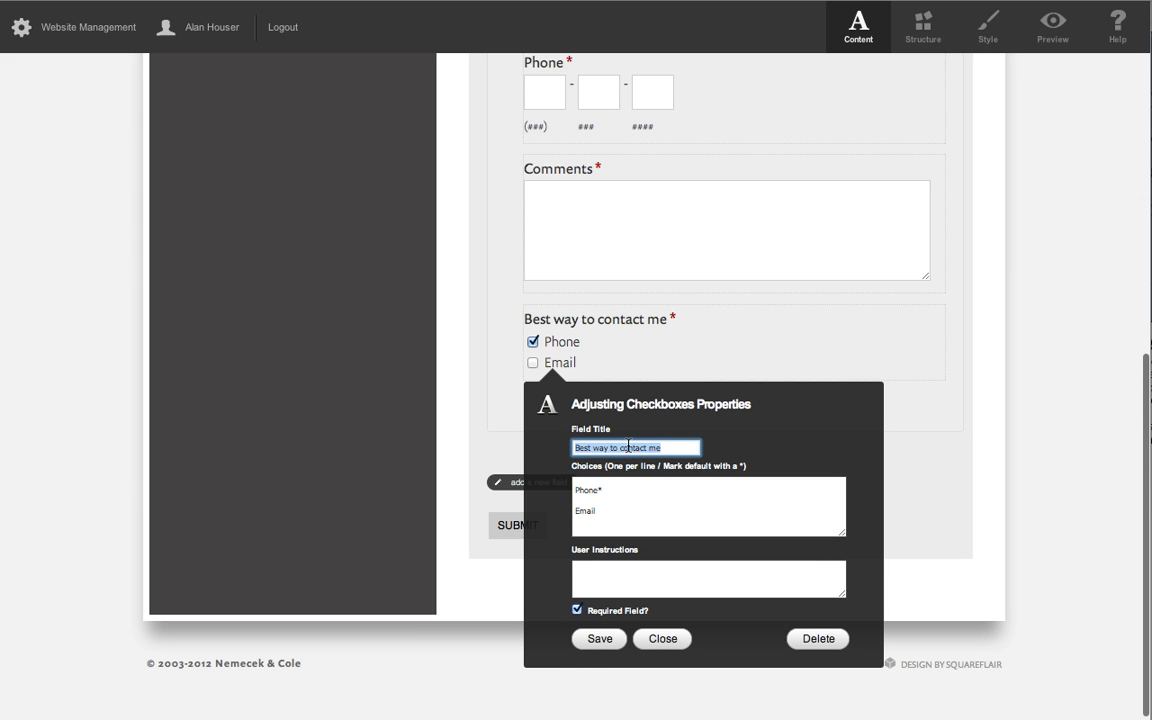
text(Sign)
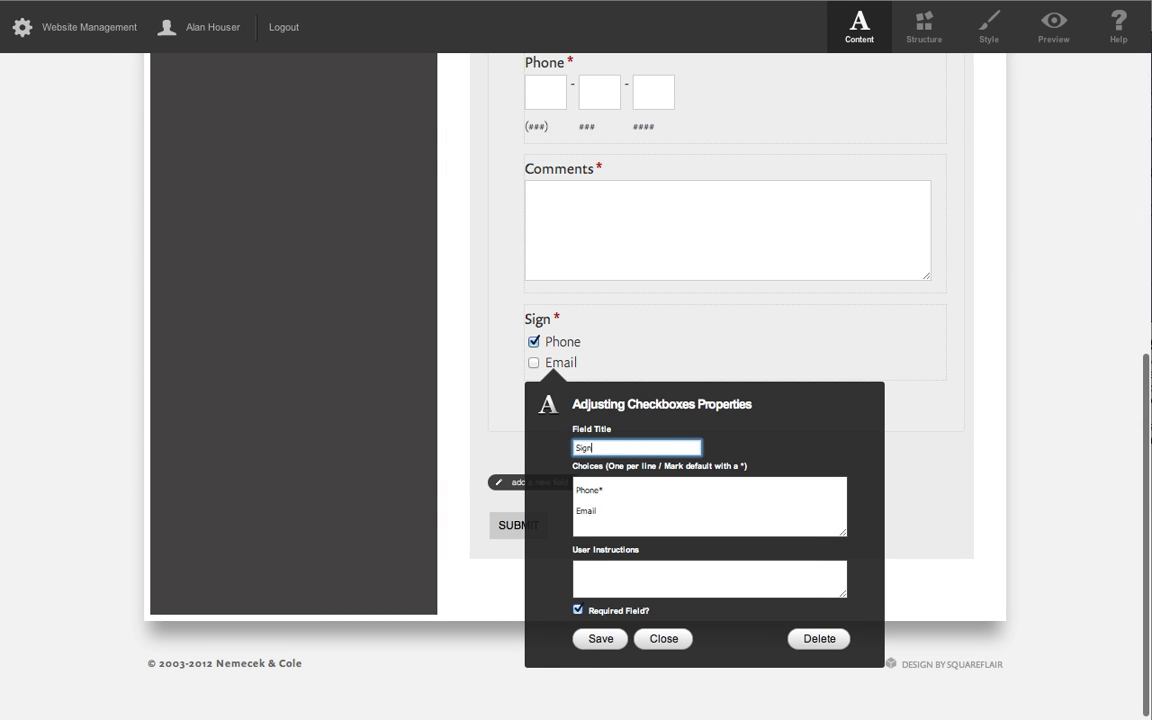
text(-up to receive our )
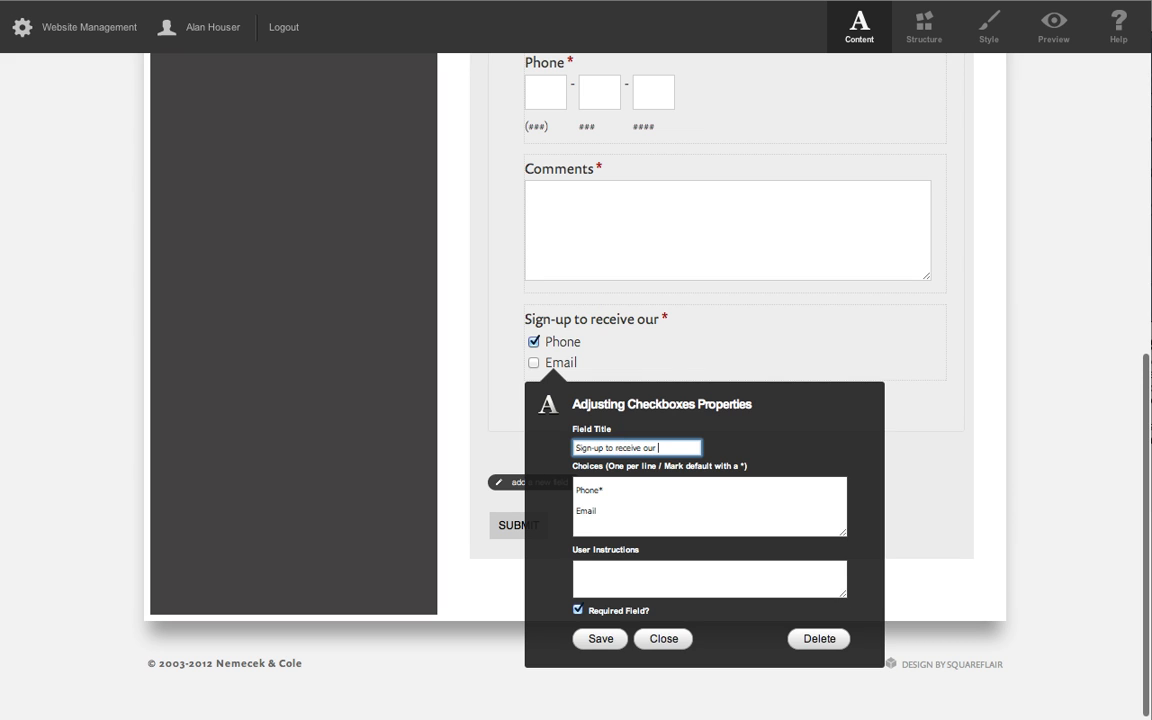
text(Newsletter?)
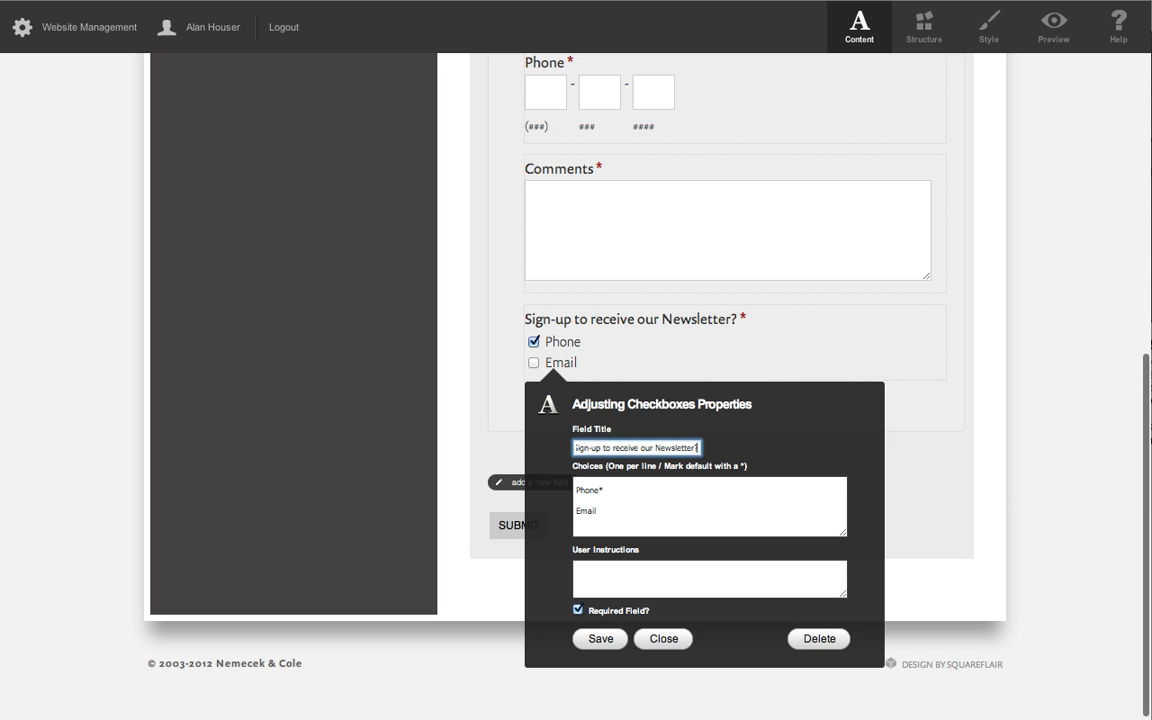
Replace the newsletter field's choices with "Yes Please!" as the default and "No Way", and save the field.
click(595, 491)
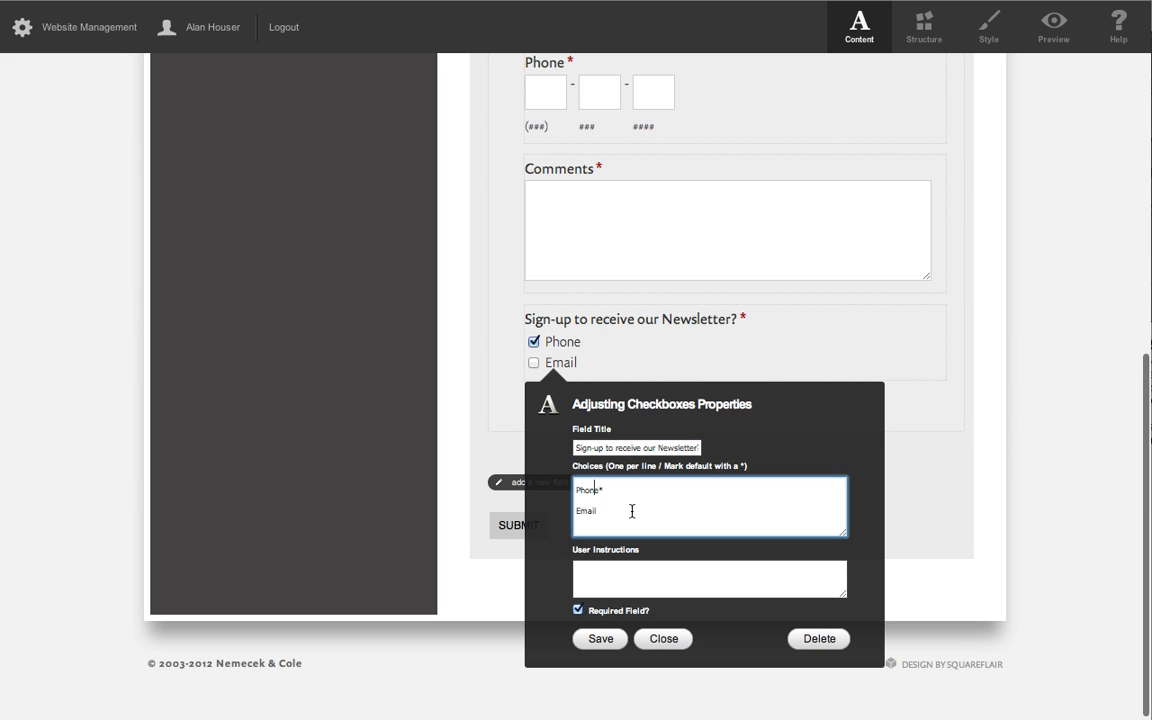
double_click(587, 490)
text(Y)
key(BackSpace)
text(Yes Please)
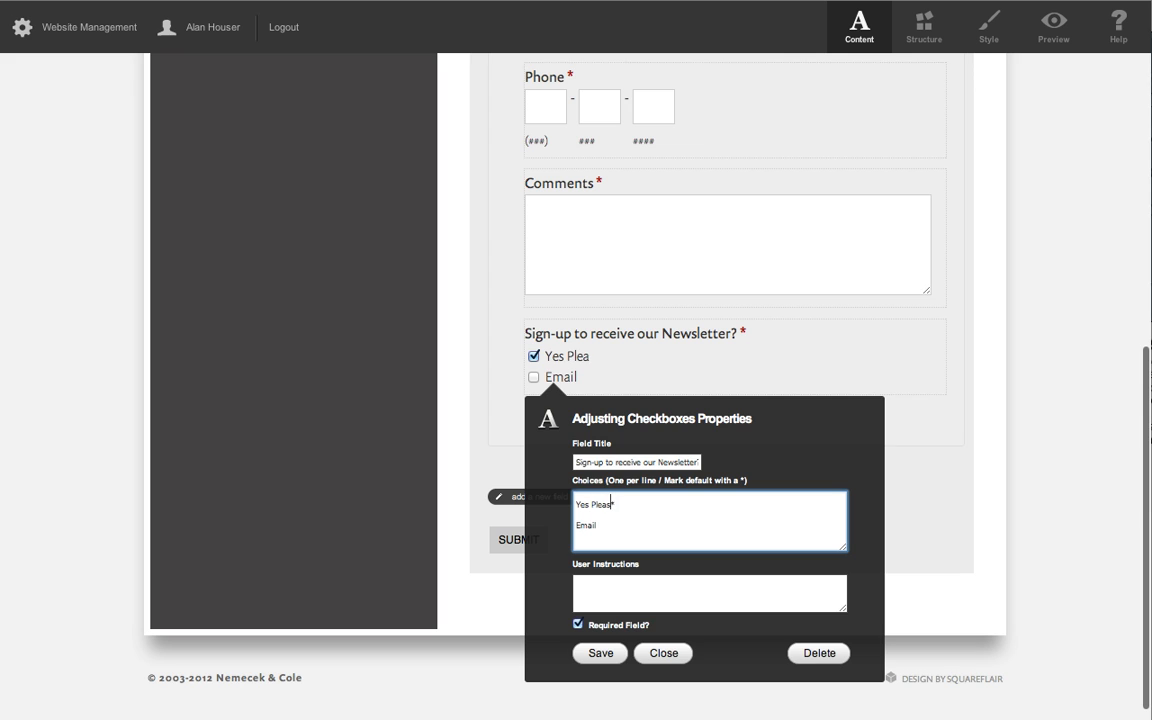
text(!)
double_click(586, 525)
text(No Way)
click(592, 653)
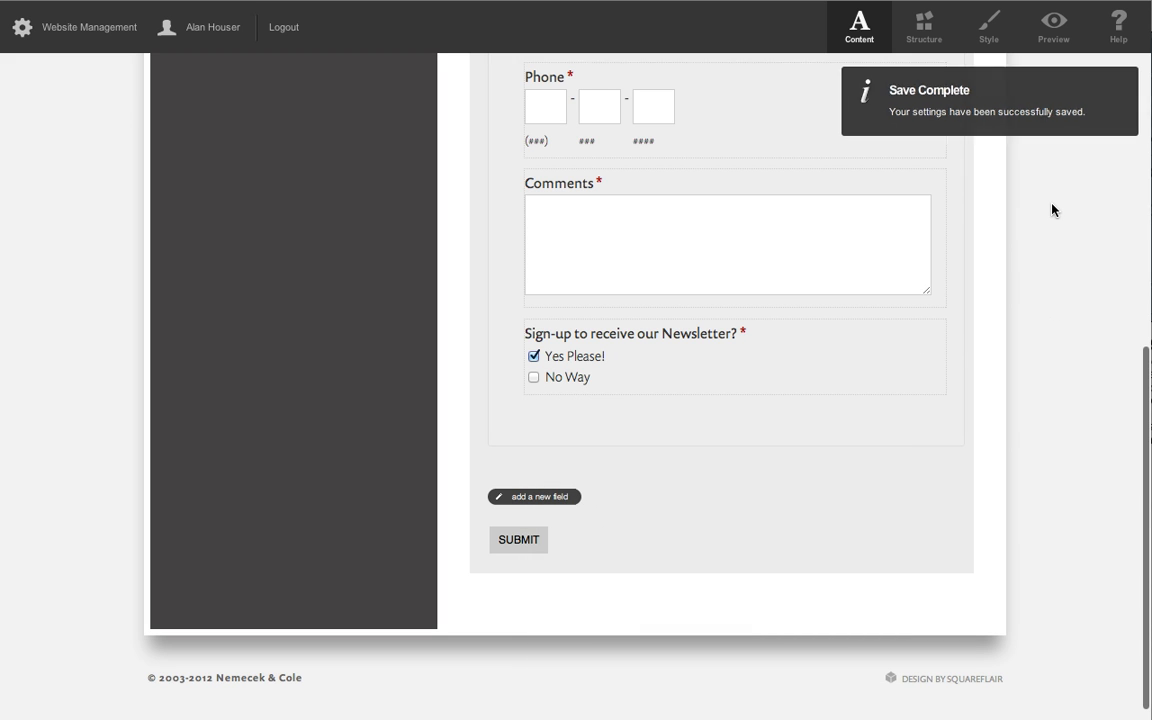
Move the newsletter sign-up checkbox field above Comments in the contact form.
scroll(1050, 206, up, 5)
scroll(1050, 204, down, 1)
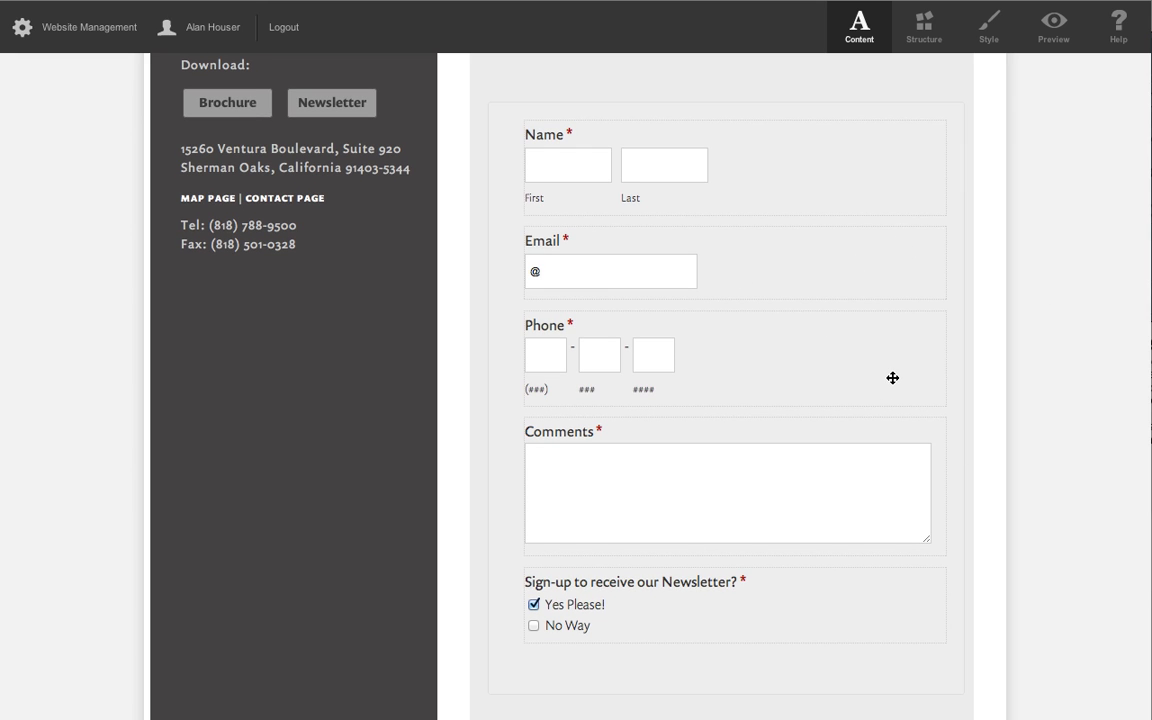
scroll(892, 378, down, 2)
scroll(892, 378, up, 5)
scroll(892, 378, down, 2)
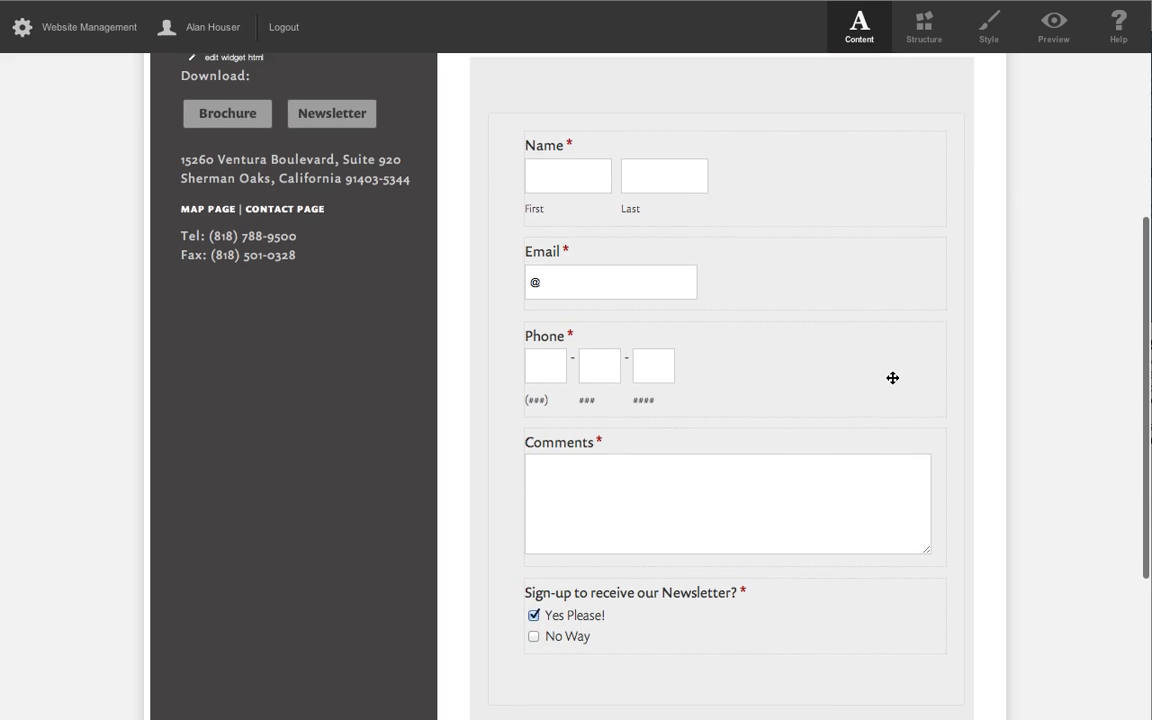
click(752, 599)
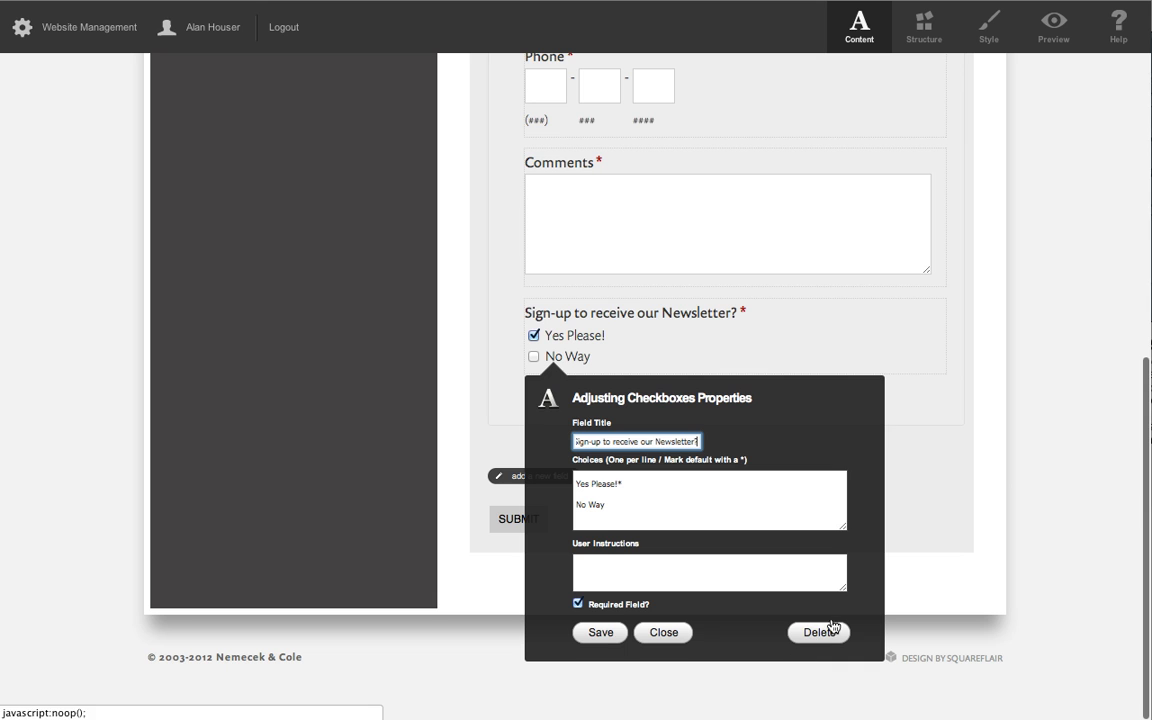
drag(913, 319, 891, 244)
scroll(892, 265, up, 5)
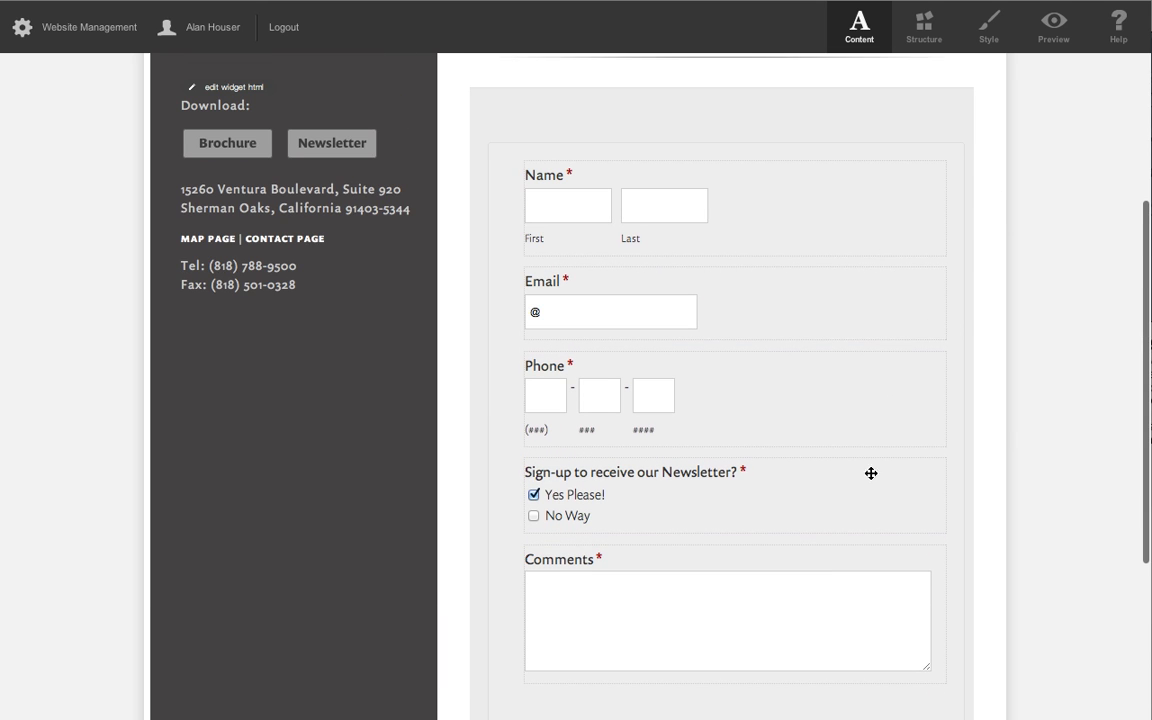
Set the Comments field's size to Large and save it.
click(841, 622)
click(775, 439)
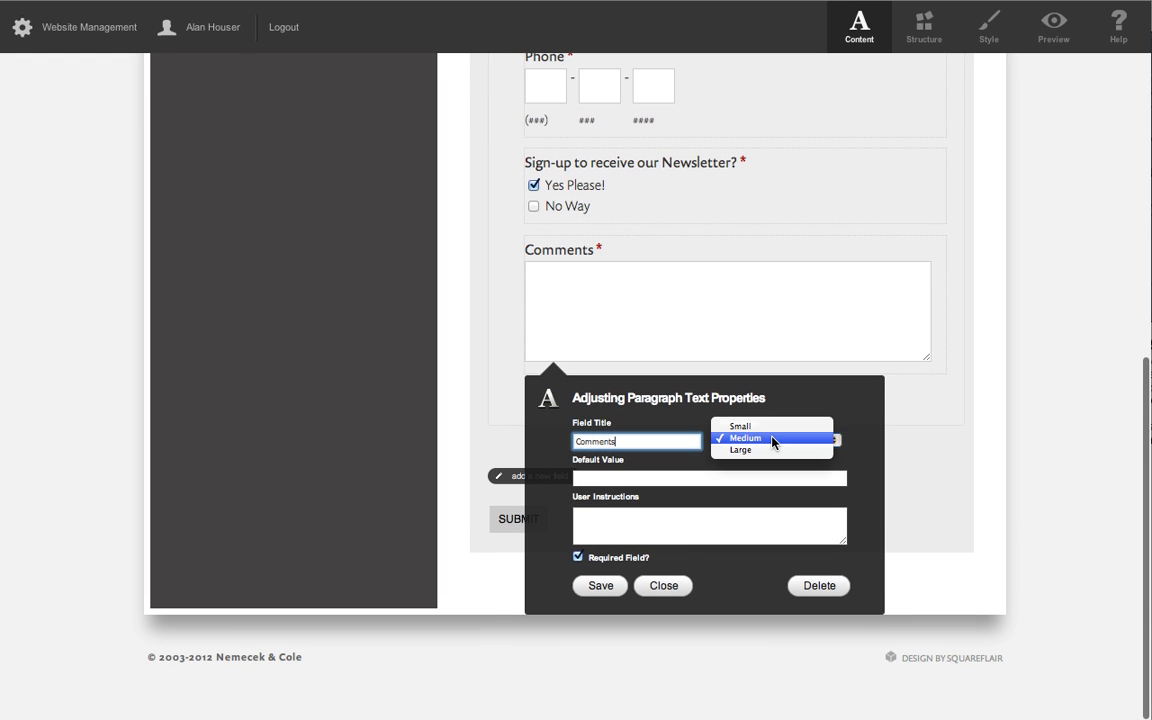
click(768, 450)
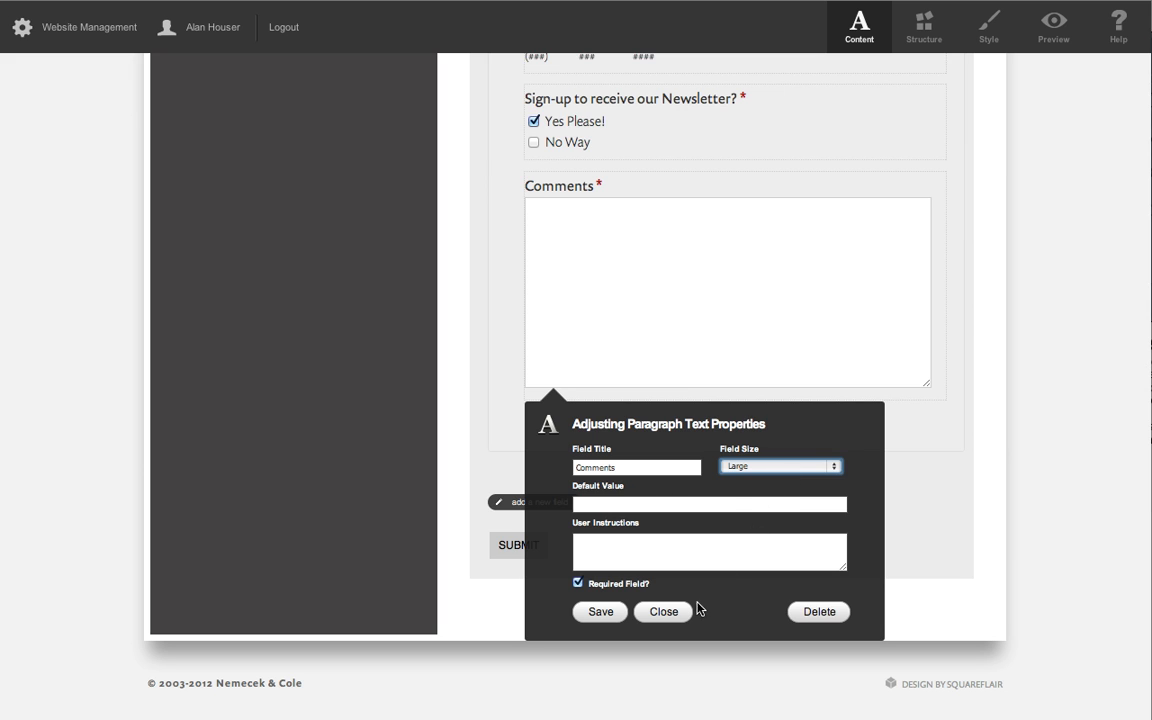
click(597, 612)
Delete the newsletter sign-up checkbox field from the contact form.
scroll(759, 489, up, 3)
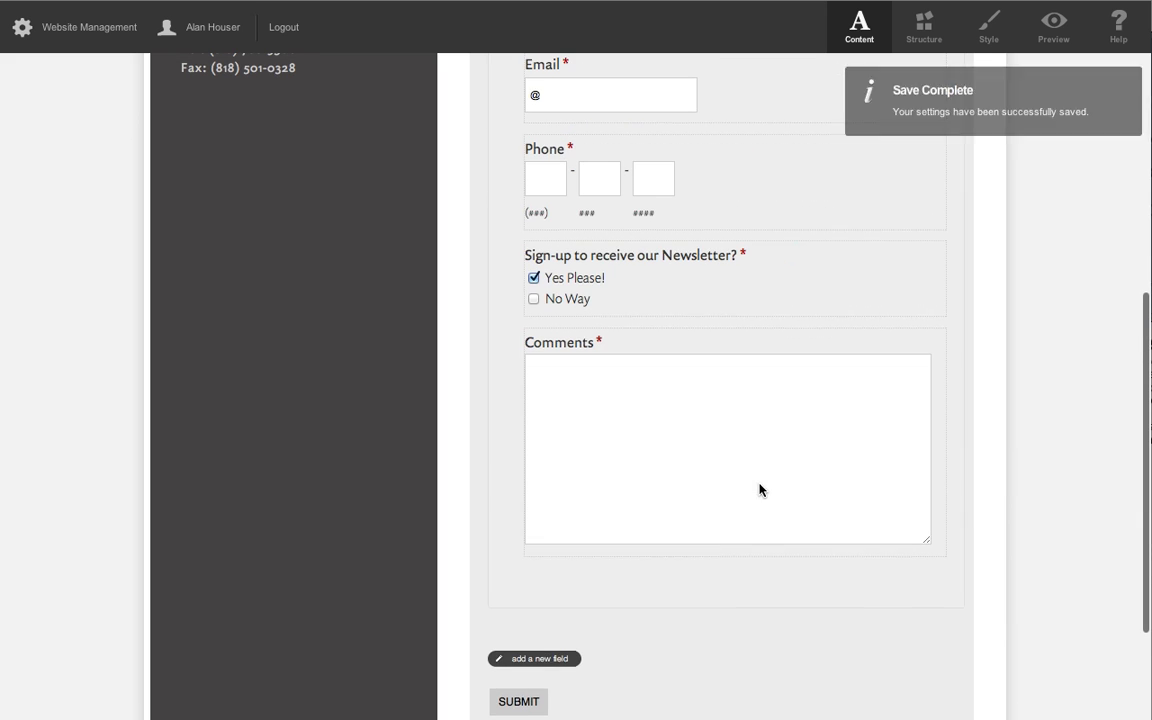
click(781, 299)
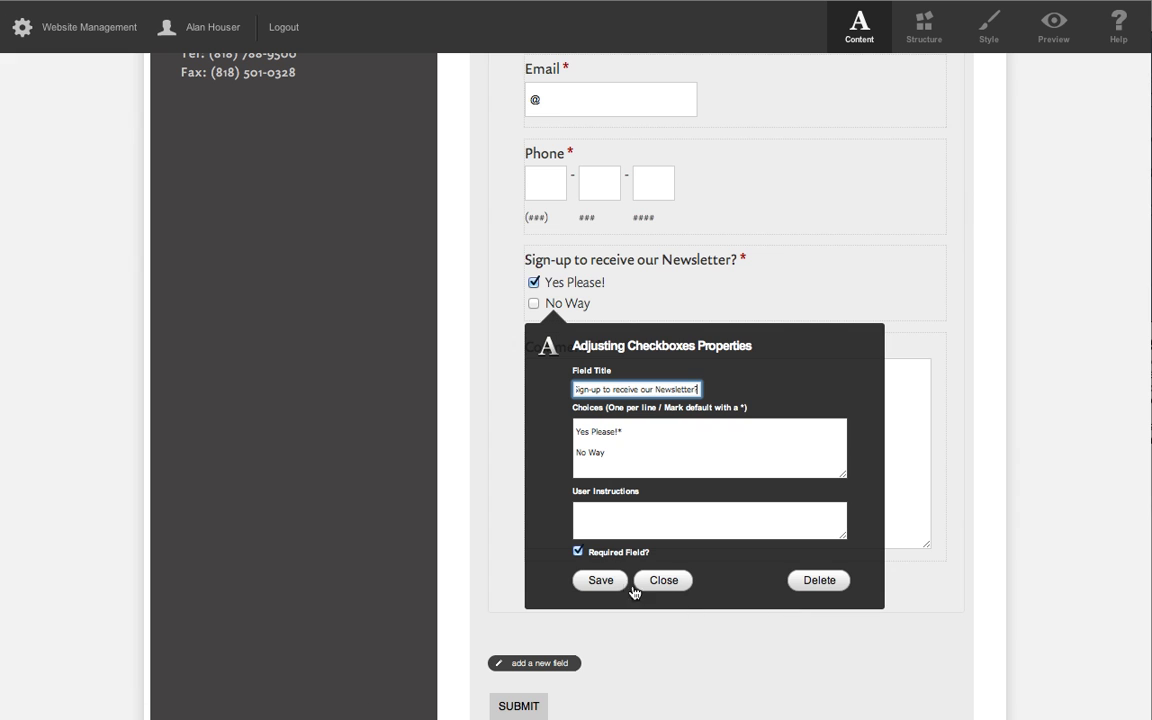
click(815, 582)
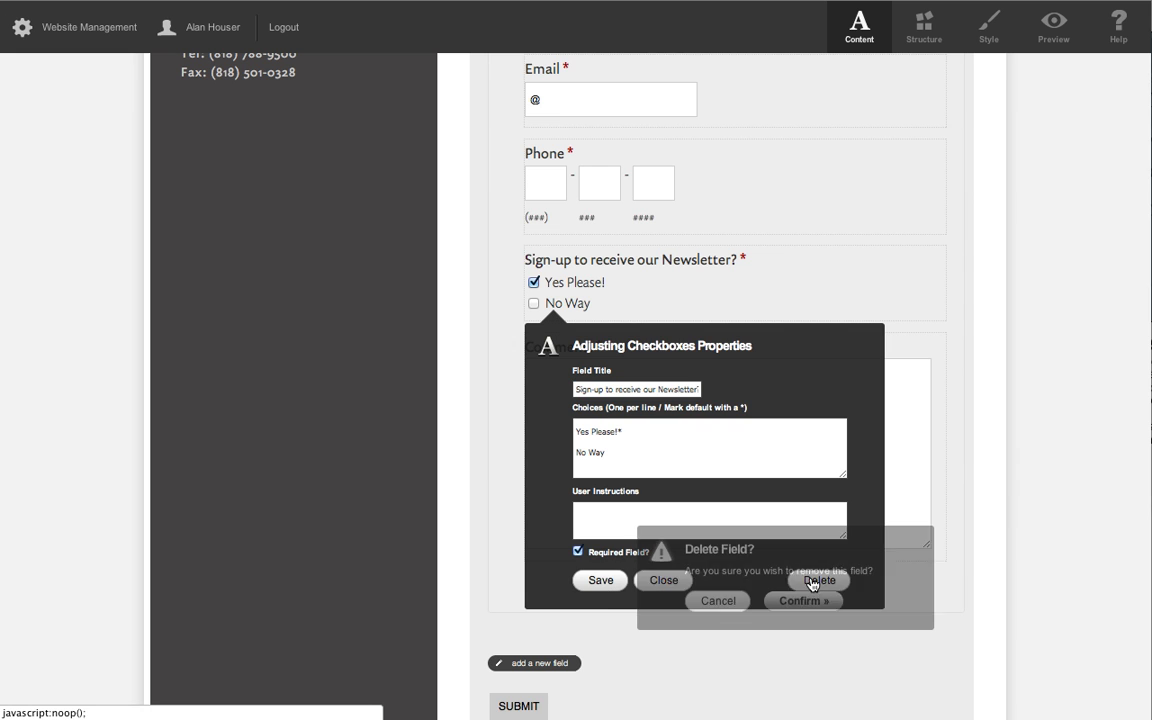
click(810, 603)
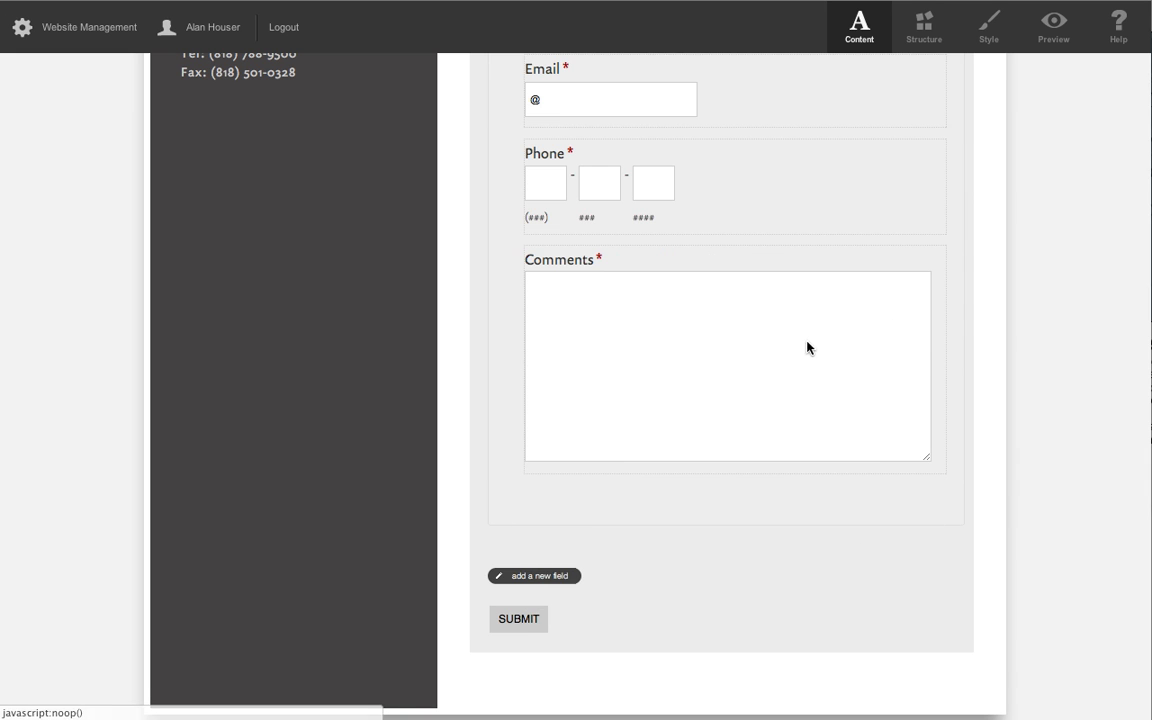
Add a new Section Break field below Comments and clear its title.
click(528, 577)
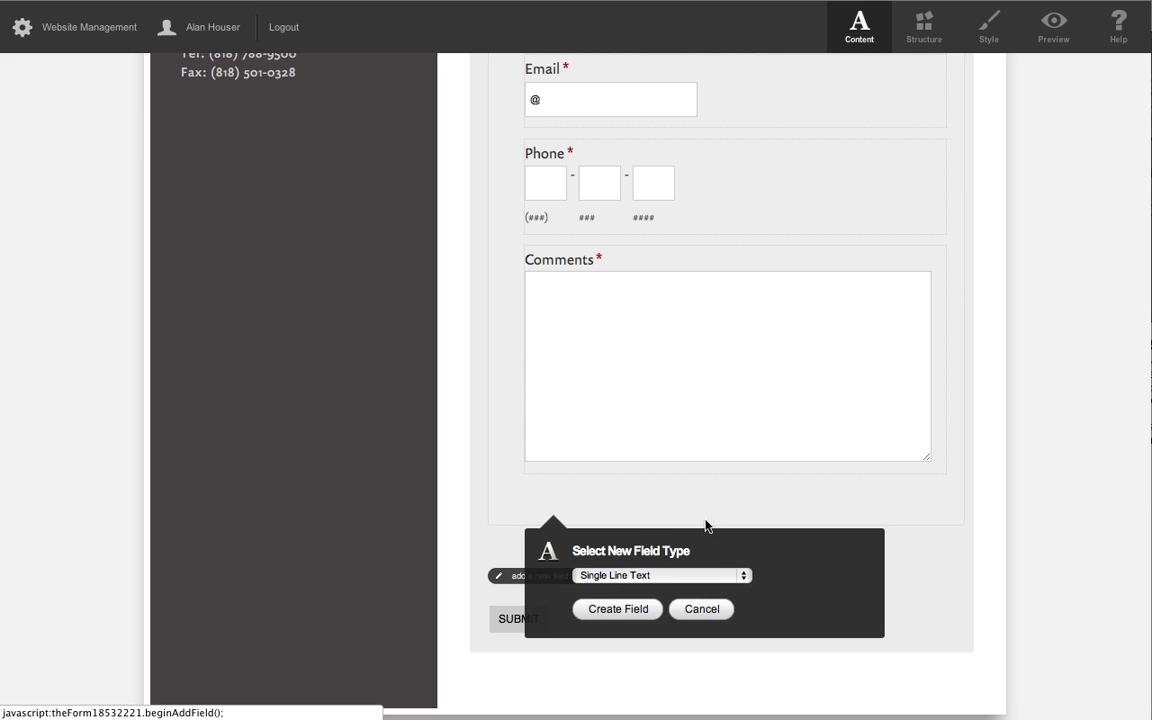
click(663, 577)
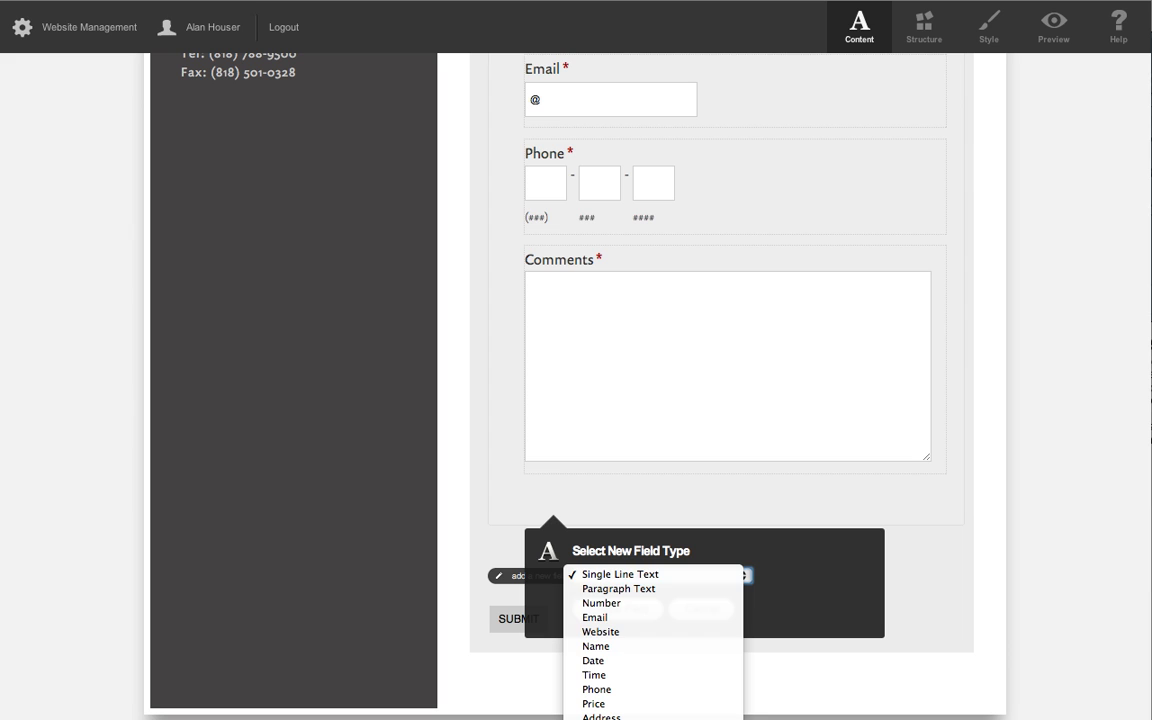
click(614, 610)
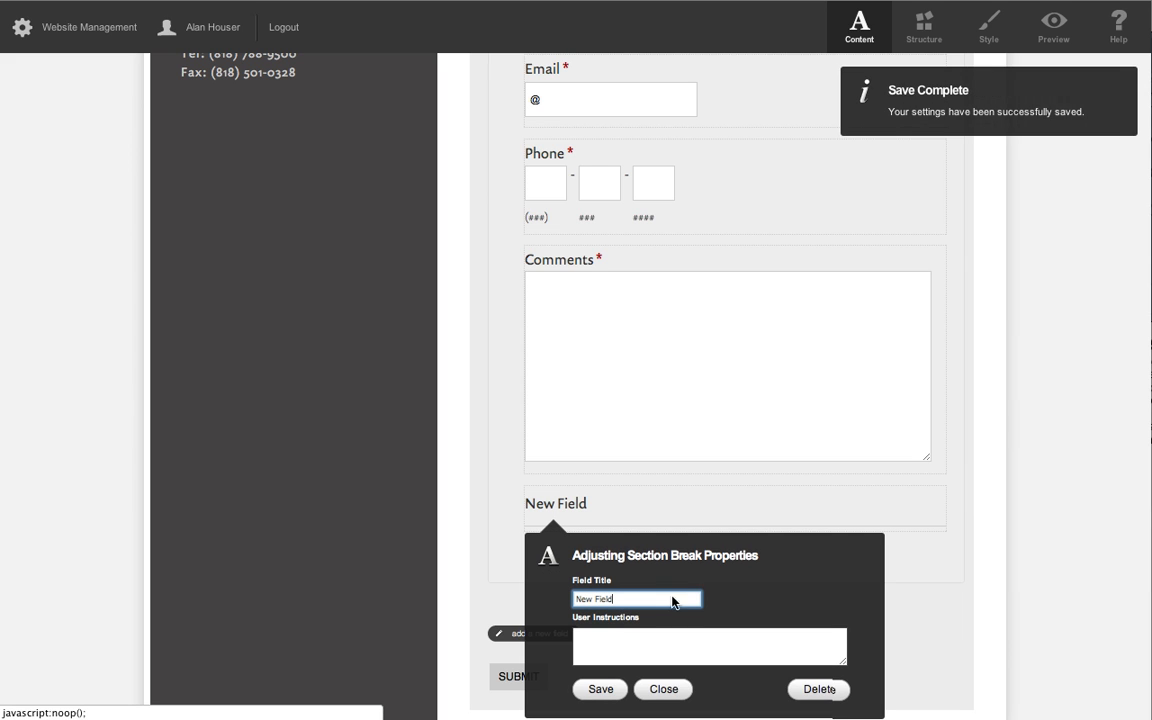
triple_click(637, 598)
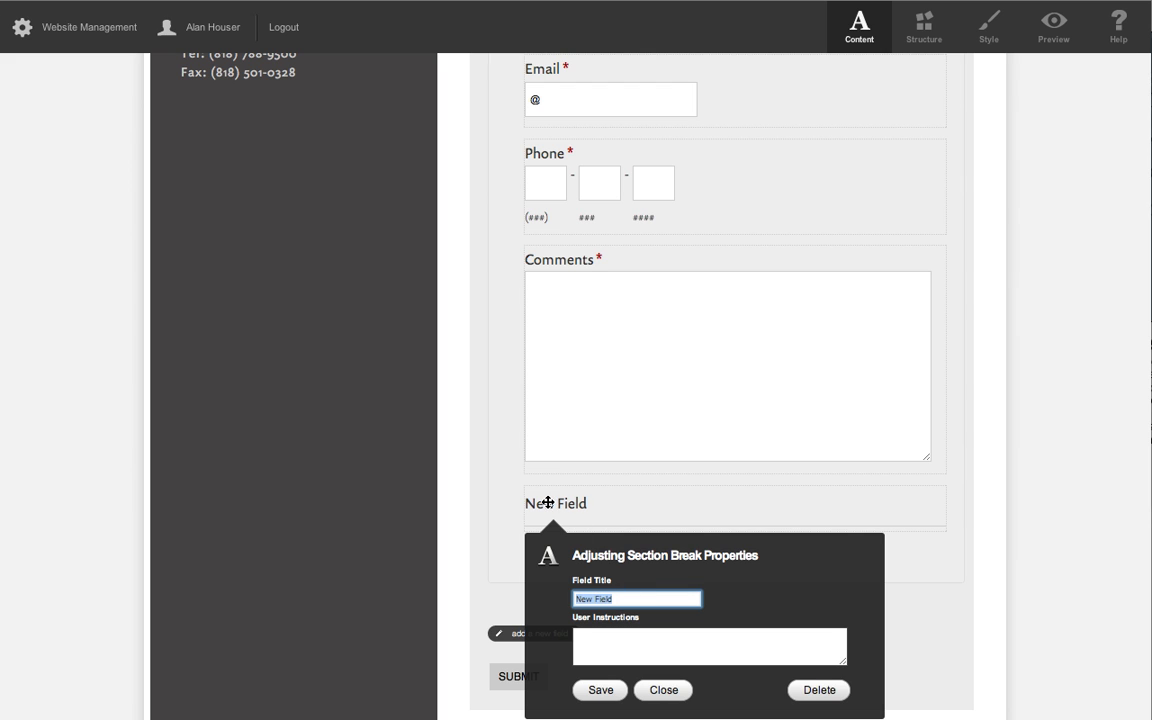
key(BackSpace)
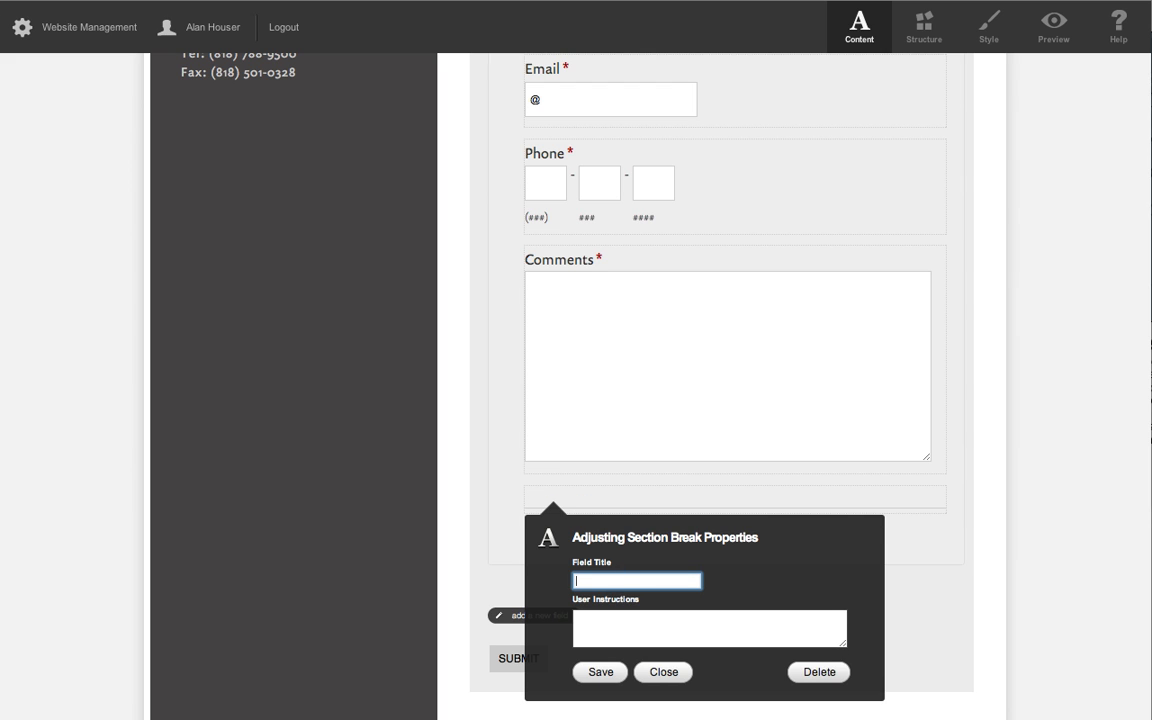
Enter "Any information you provide...." as the section break's user instructions and save the field.
click(617, 619)
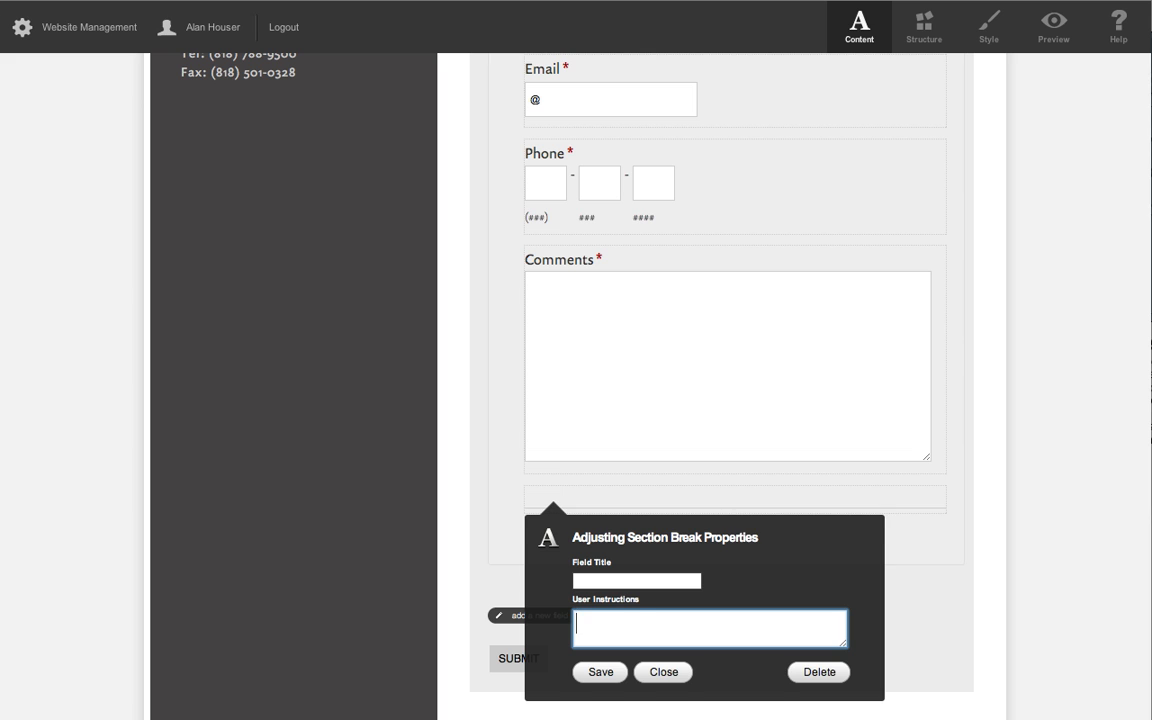
text(Any information you )
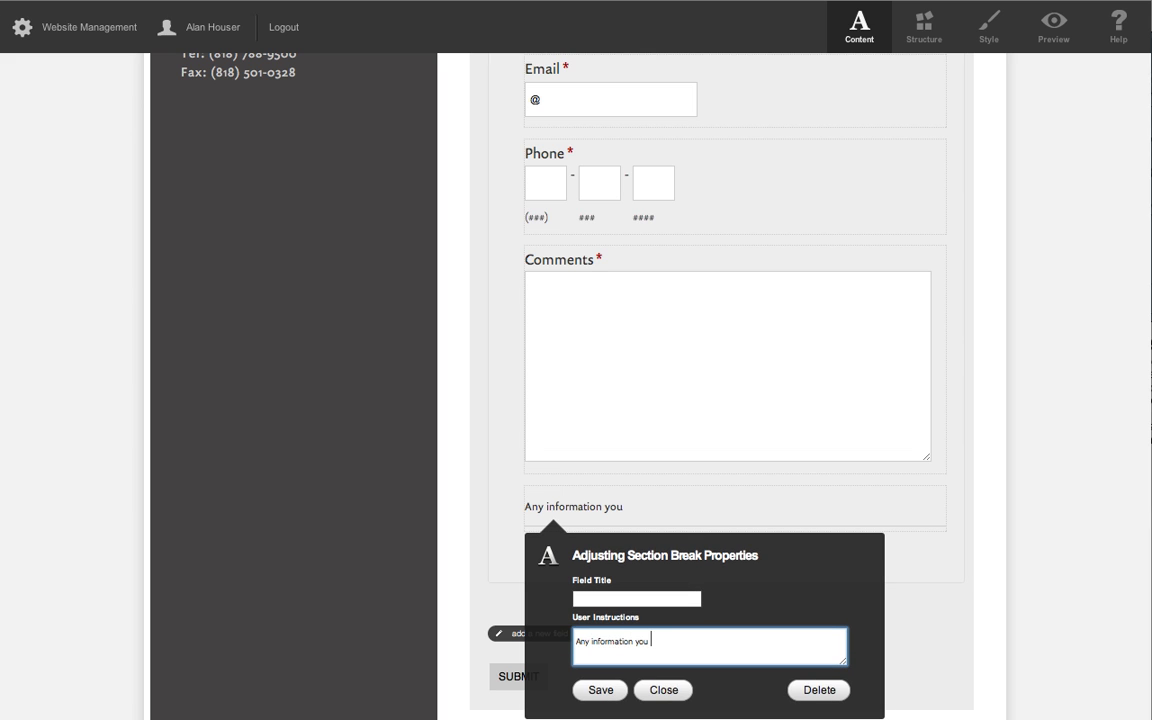
text(provide....)
click(596, 689)
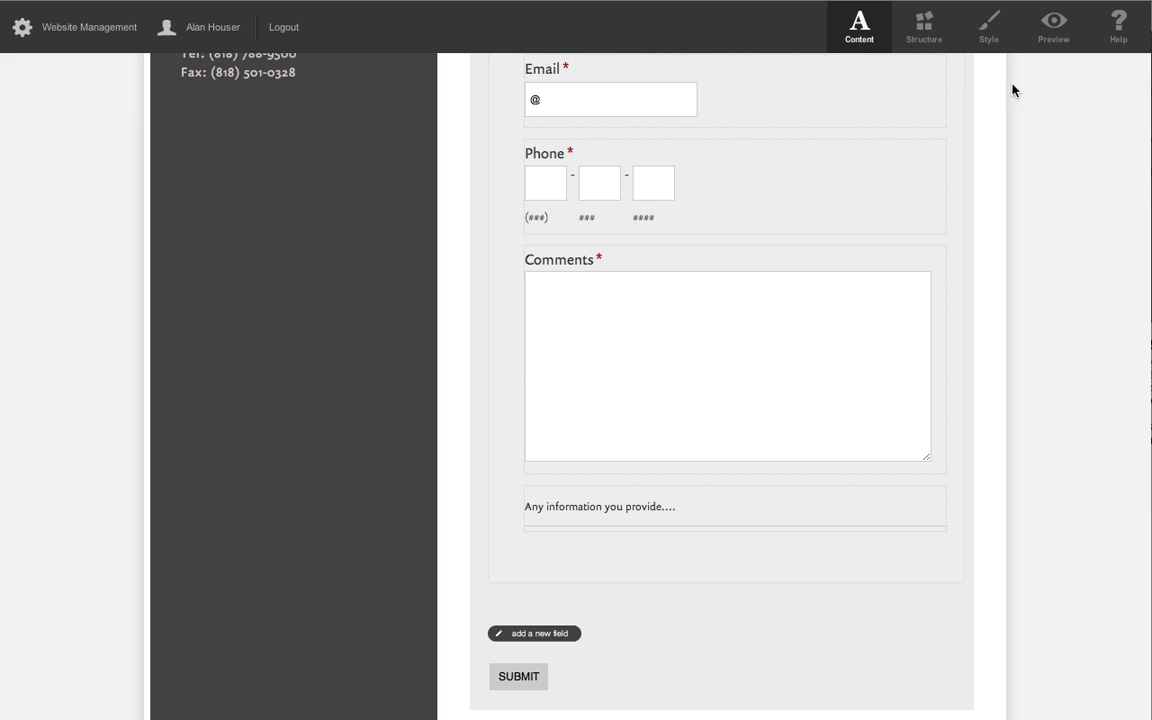
Preview the contact form, return to content editing and move the section break above the Comments field.
click(1055, 25)
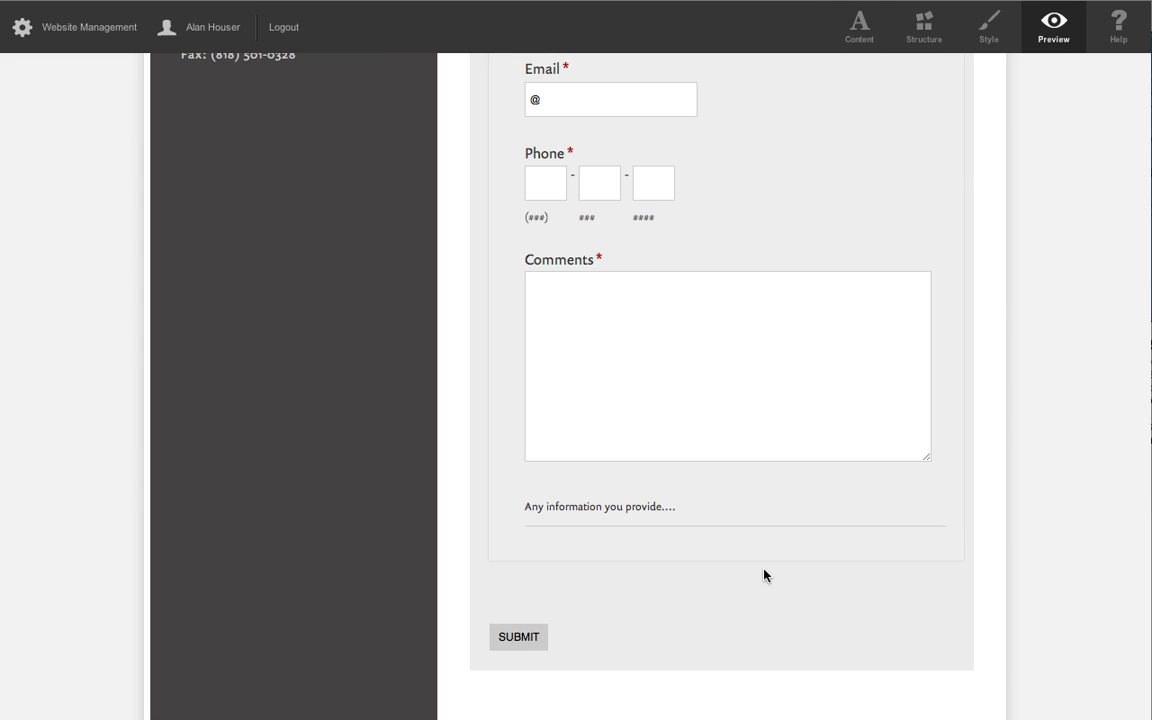
click(859, 25)
drag(838, 507, 837, 245)
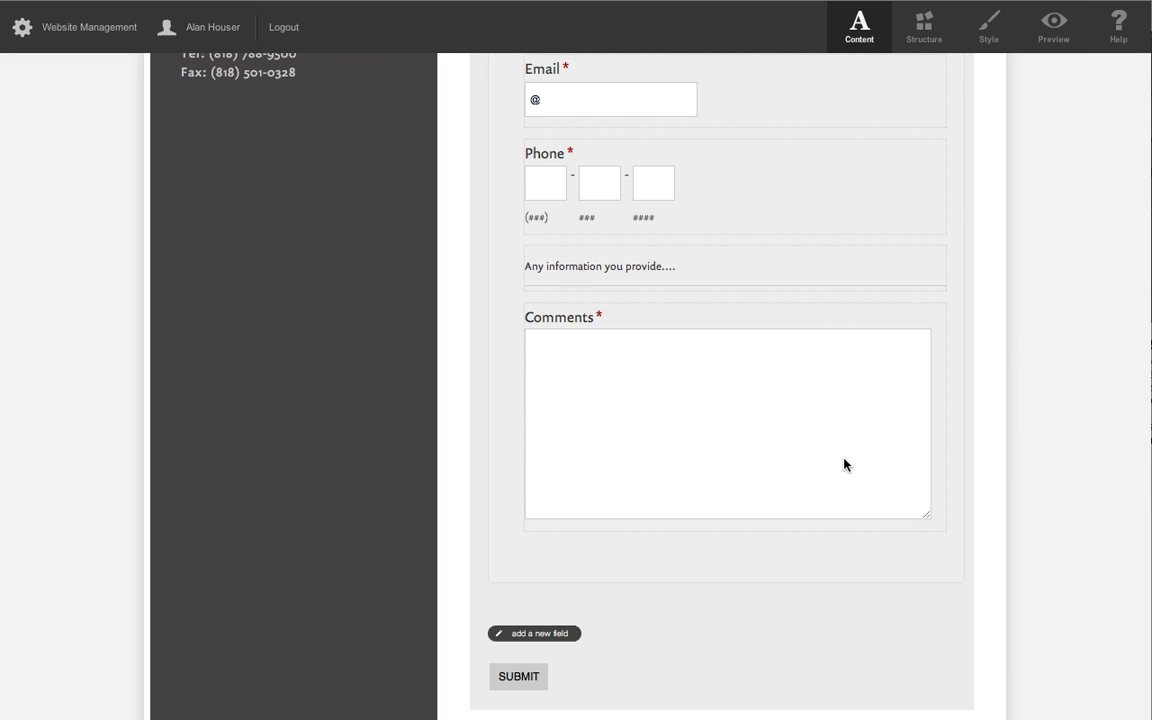
Enter "Any information you provide..." as the Comments field's user instructions and save the field.
click(639, 483)
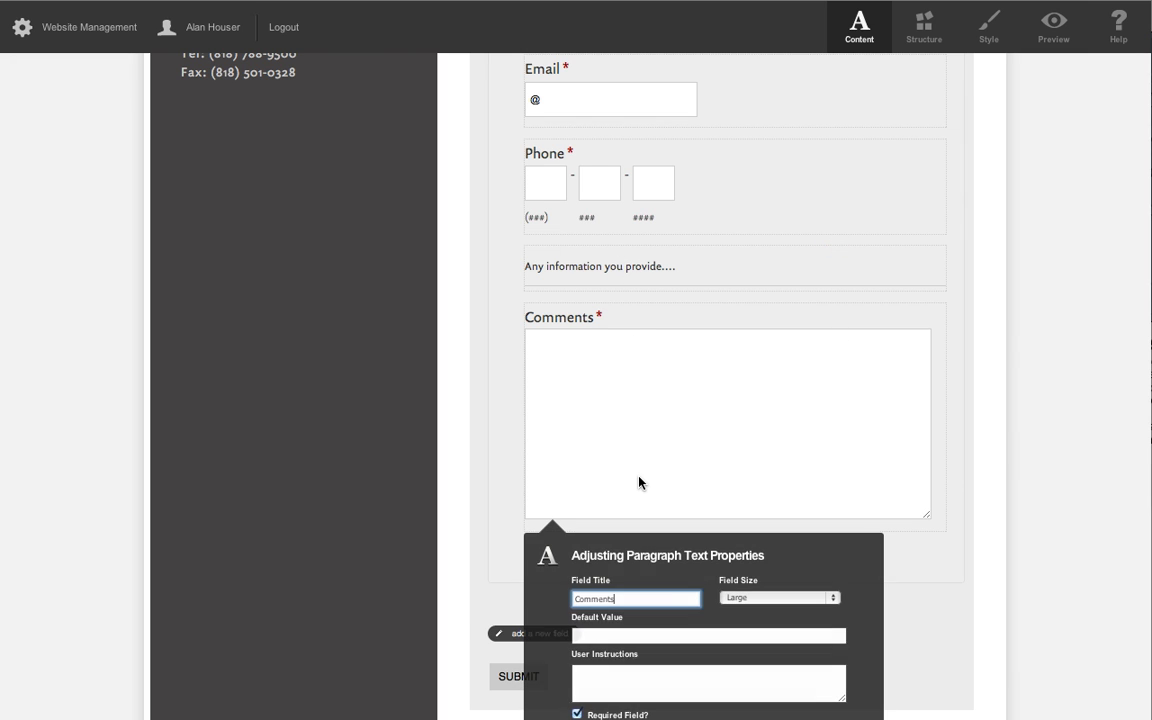
click(641, 673)
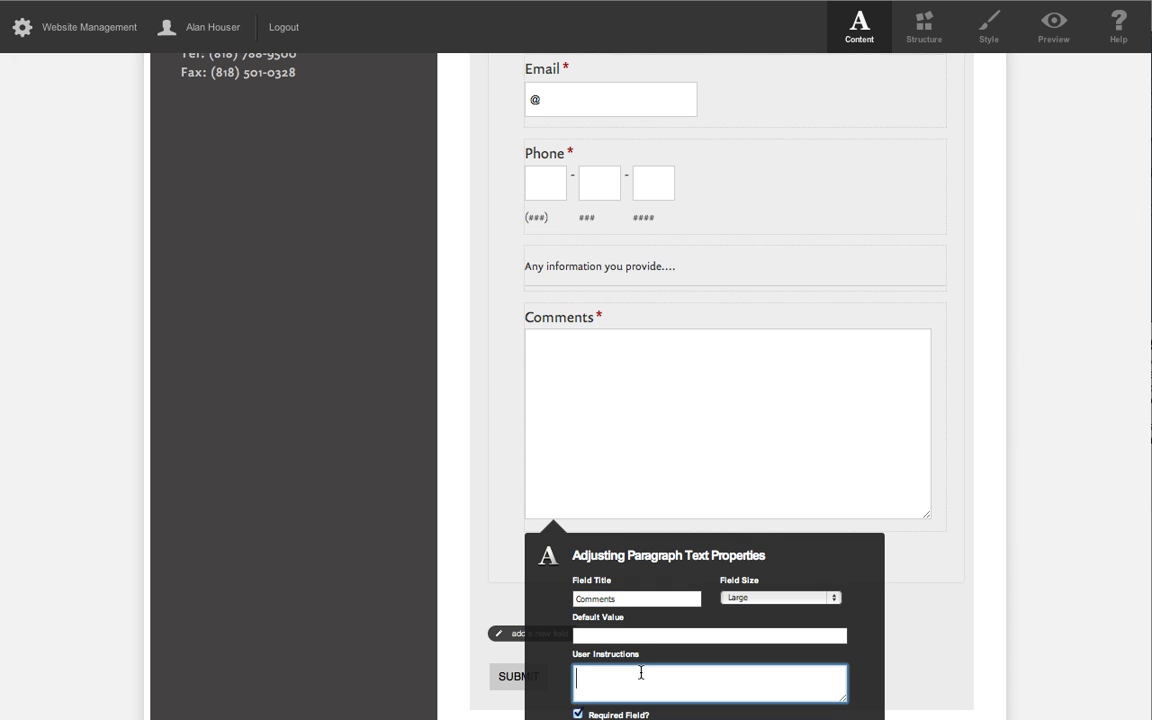
text(A)
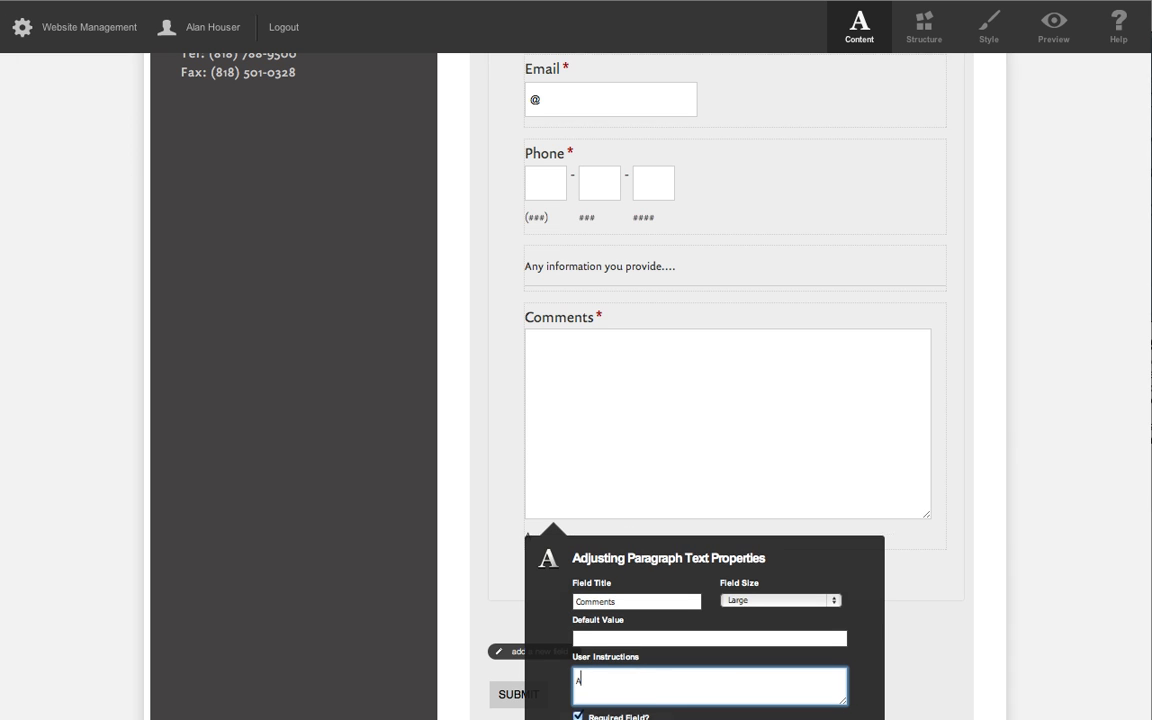
text(ny informa)
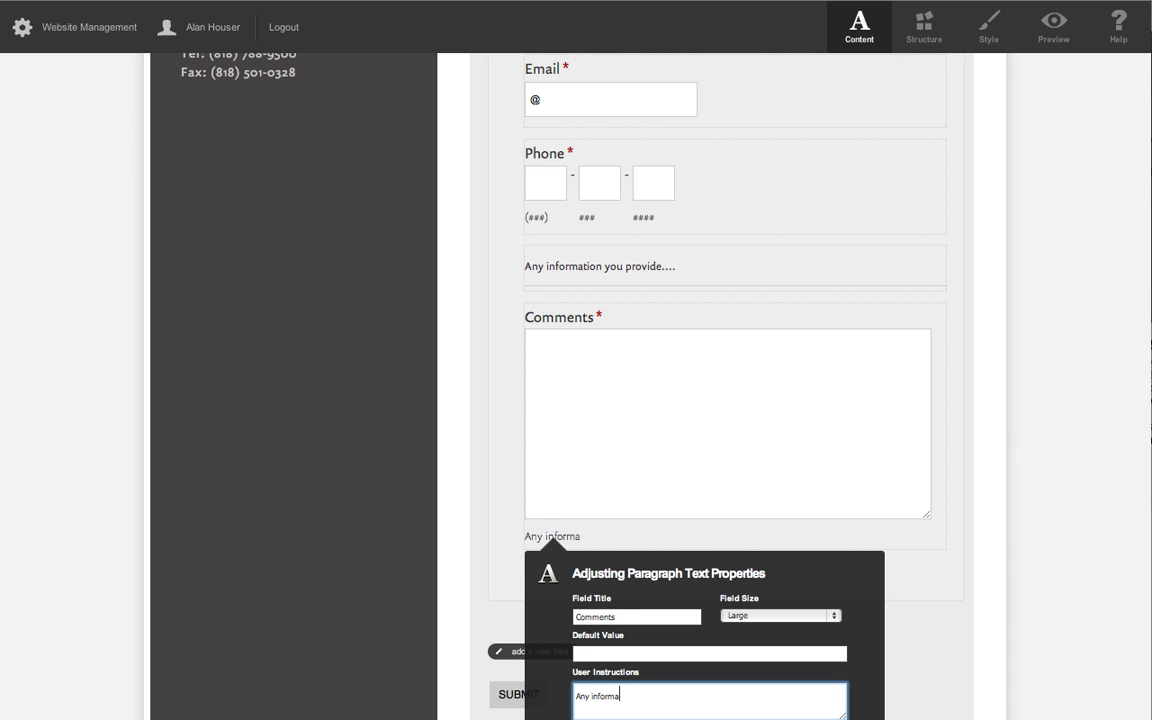
text(tion you provide...)
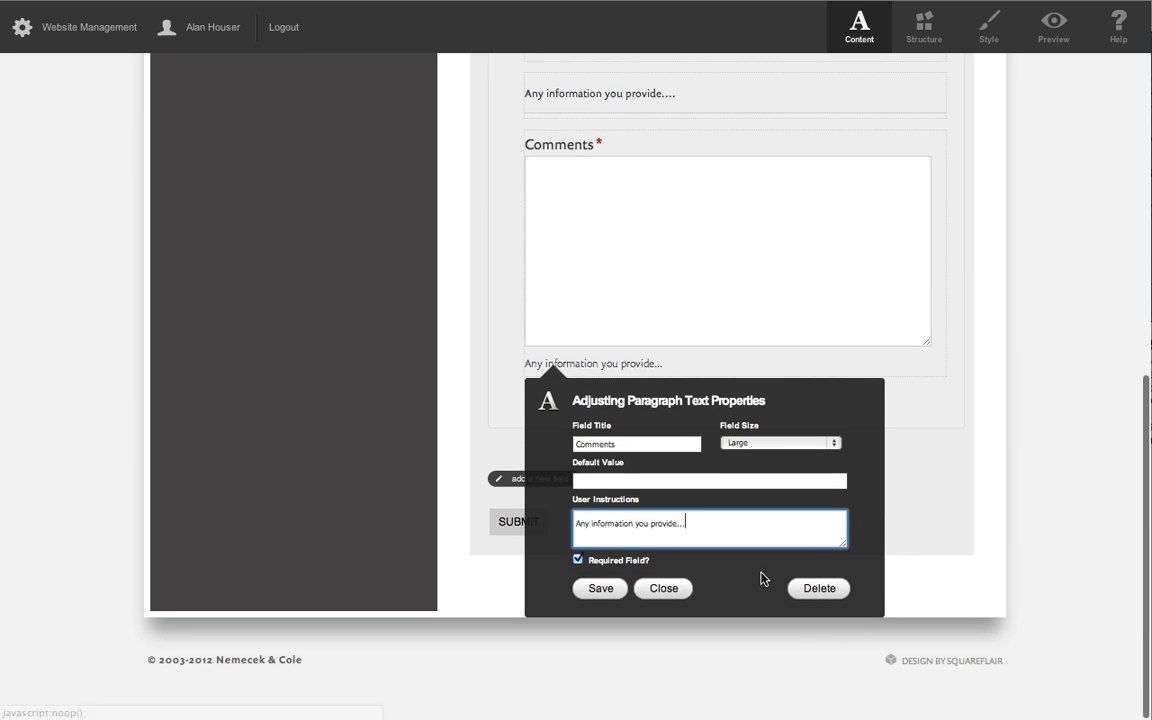
click(602, 589)
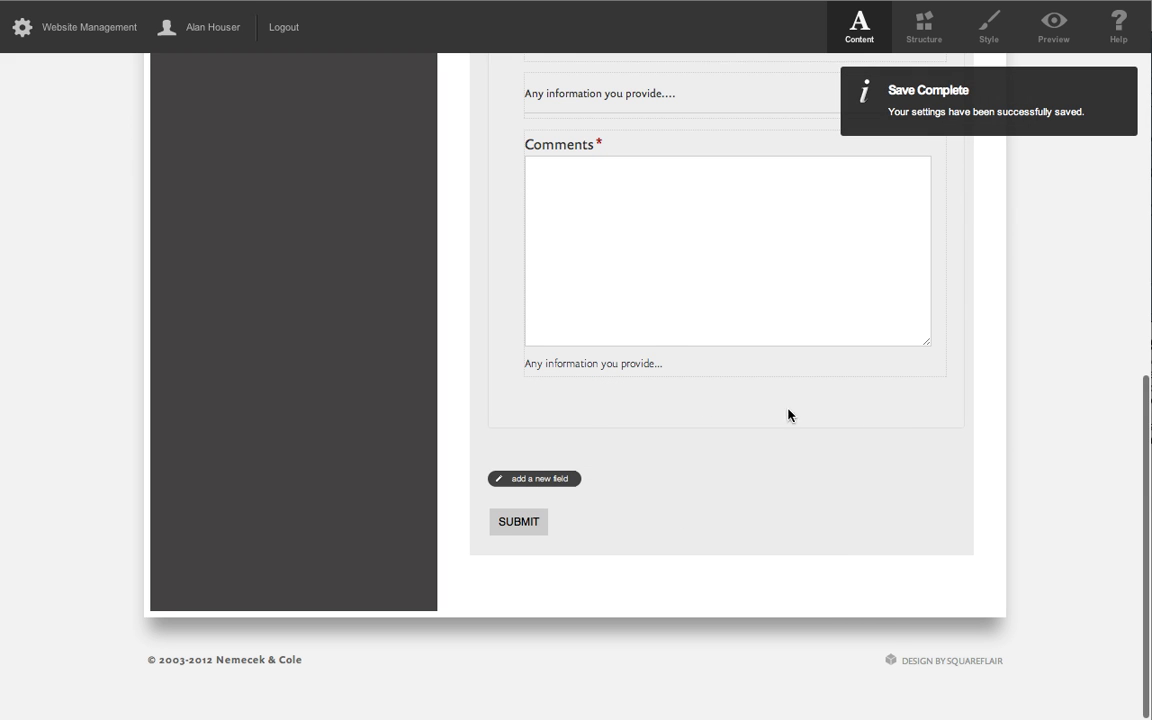
Move the section break above Name and save its instructions as "Please complete the following form, and we'll get back to you in a timely manor.".
scroll(865, 407, up, 9)
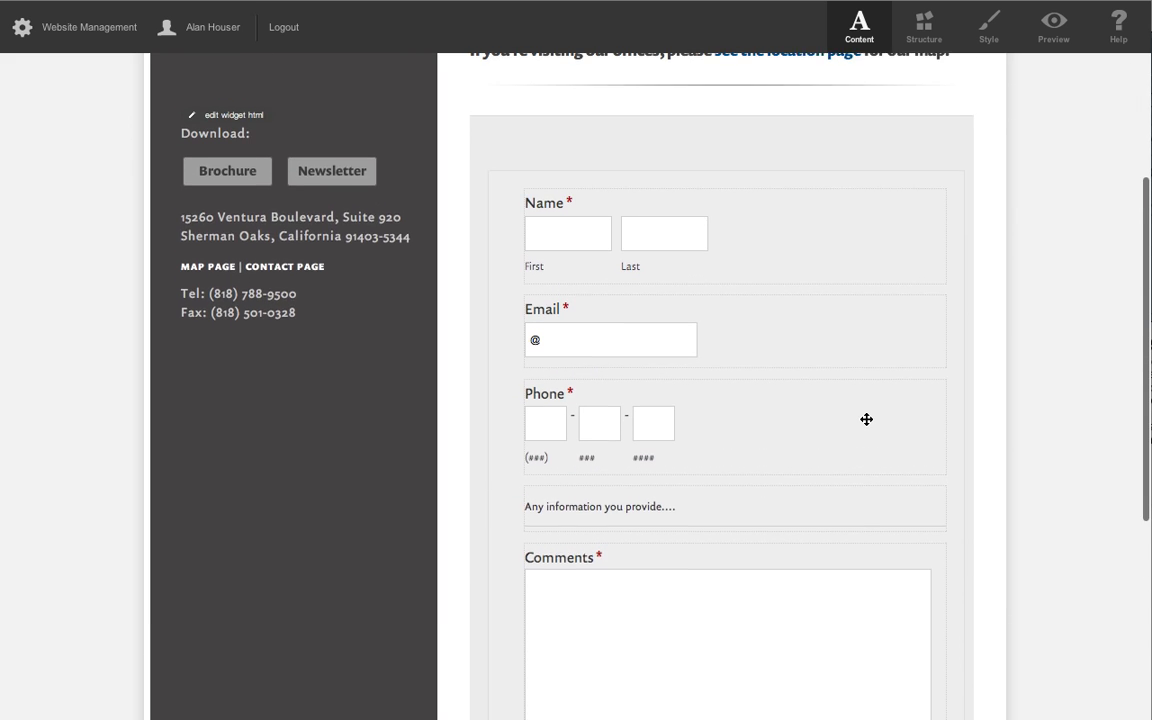
drag(818, 548, 813, 199)
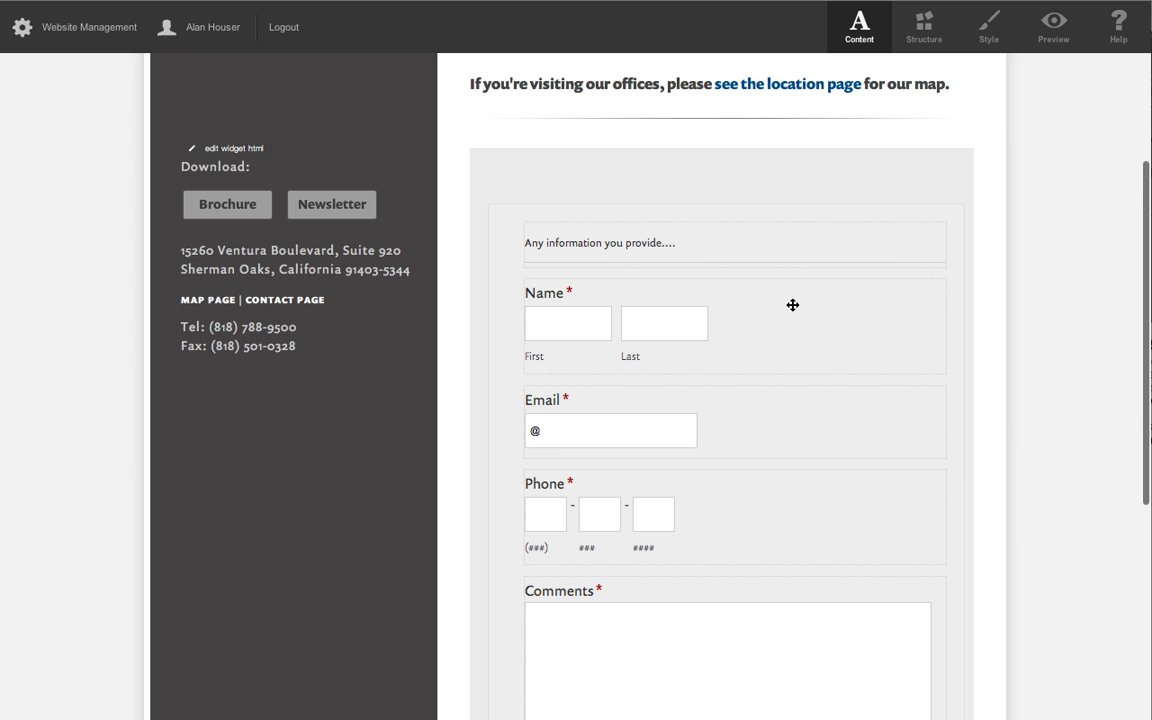
click(627, 242)
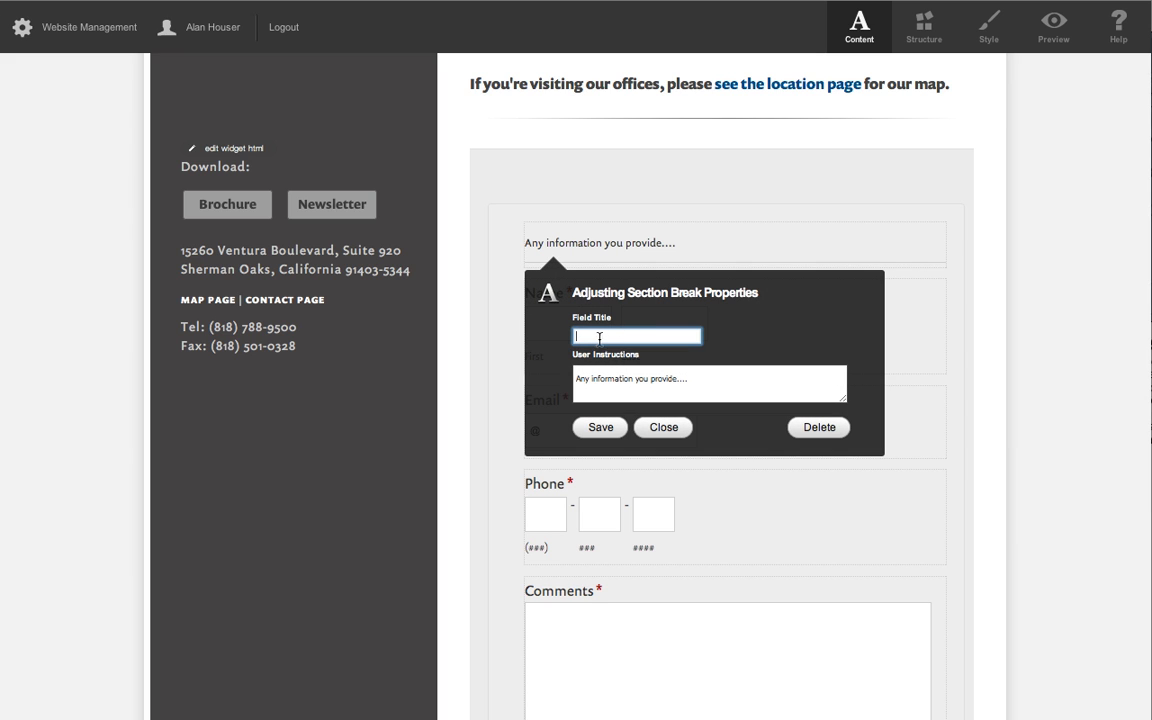
click(689, 378)
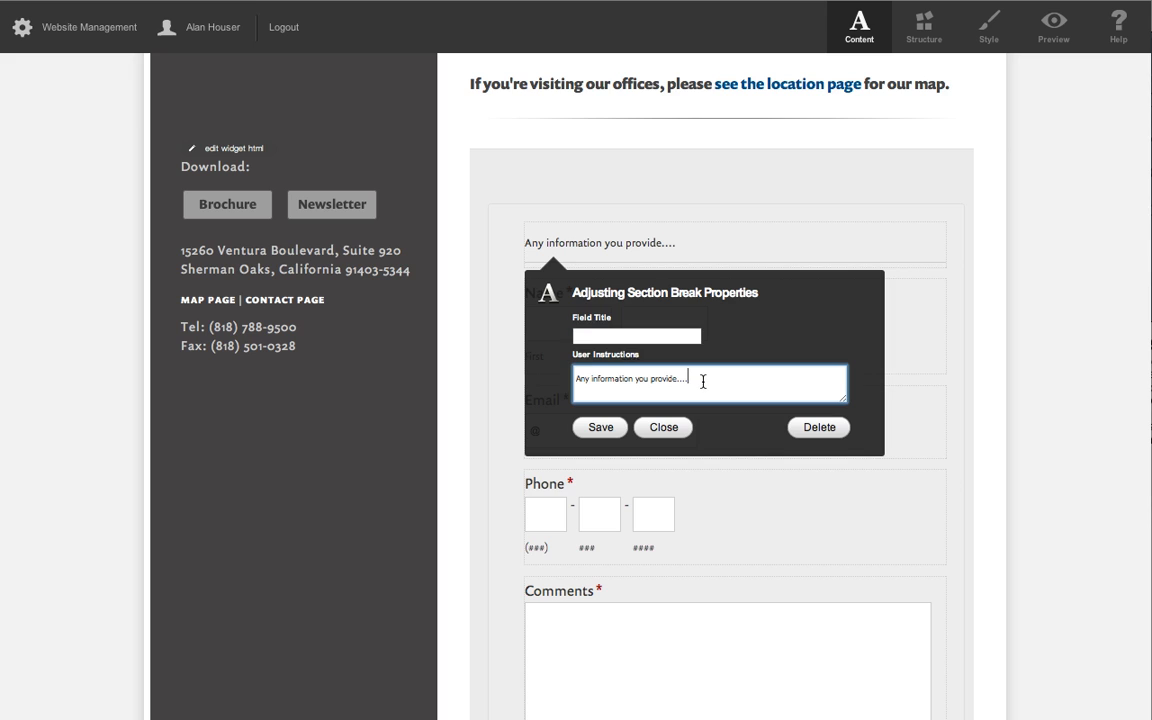
triple_click(703, 381)
text(Pleasecoml)
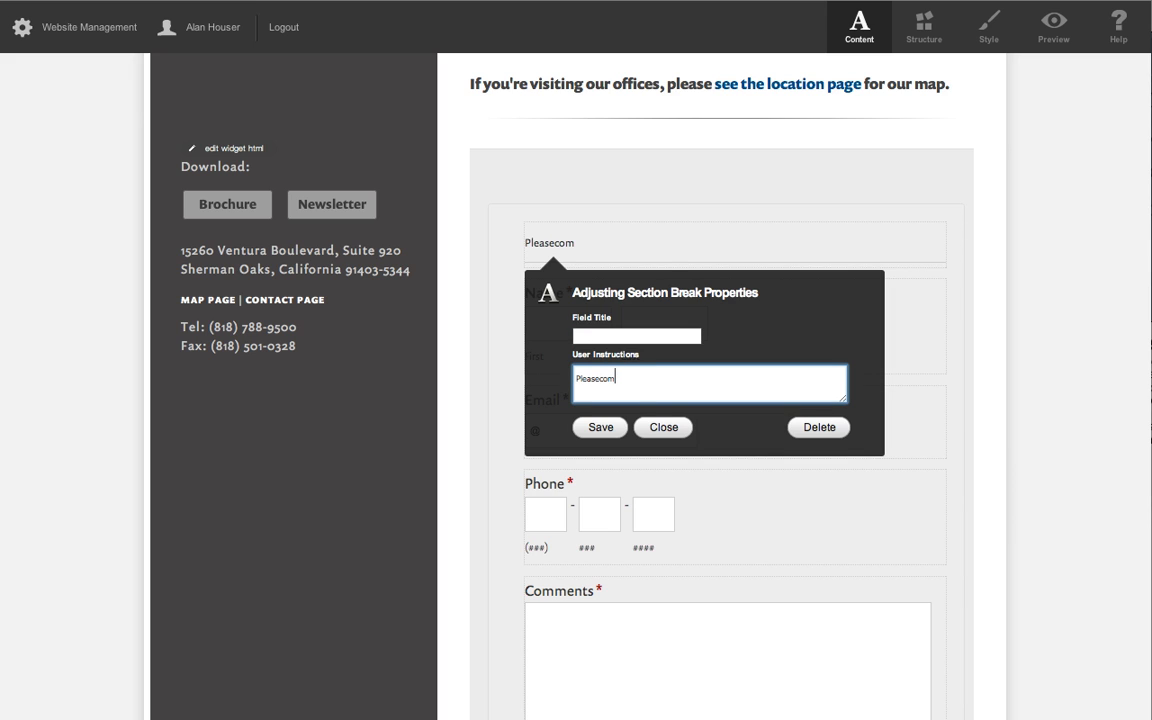
key(BackSpace)
key(BackSpace)
key(BackSpace)
text(complete the followi)
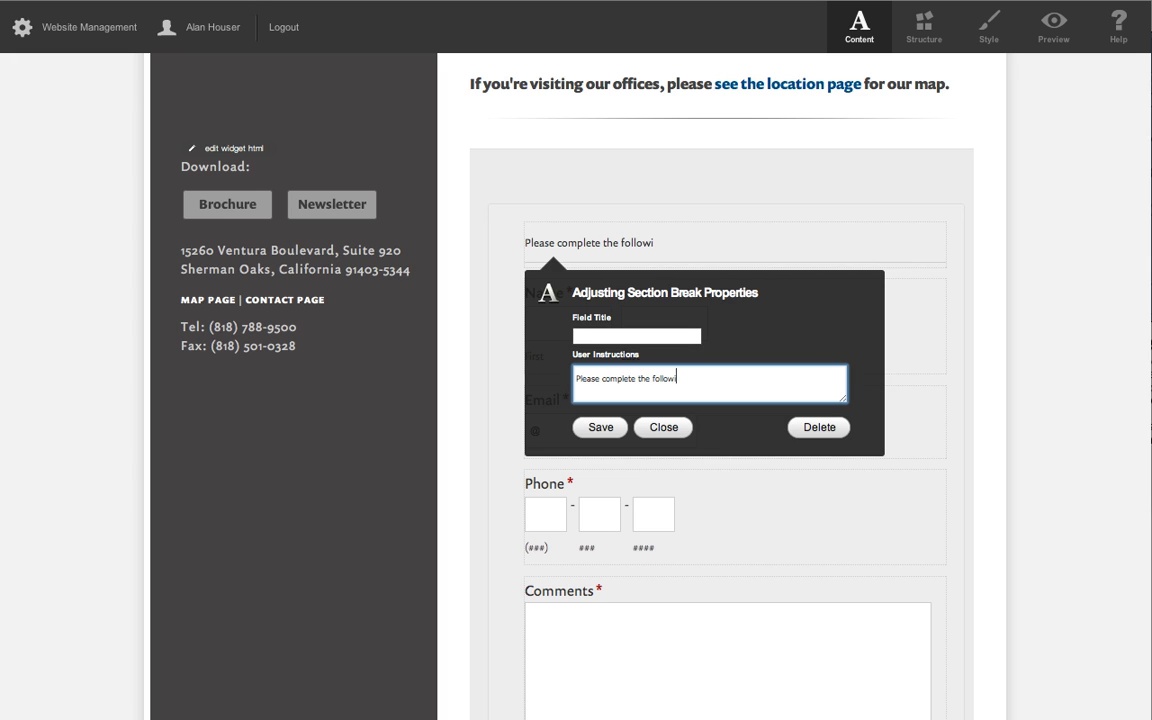
text(ng form, and we)
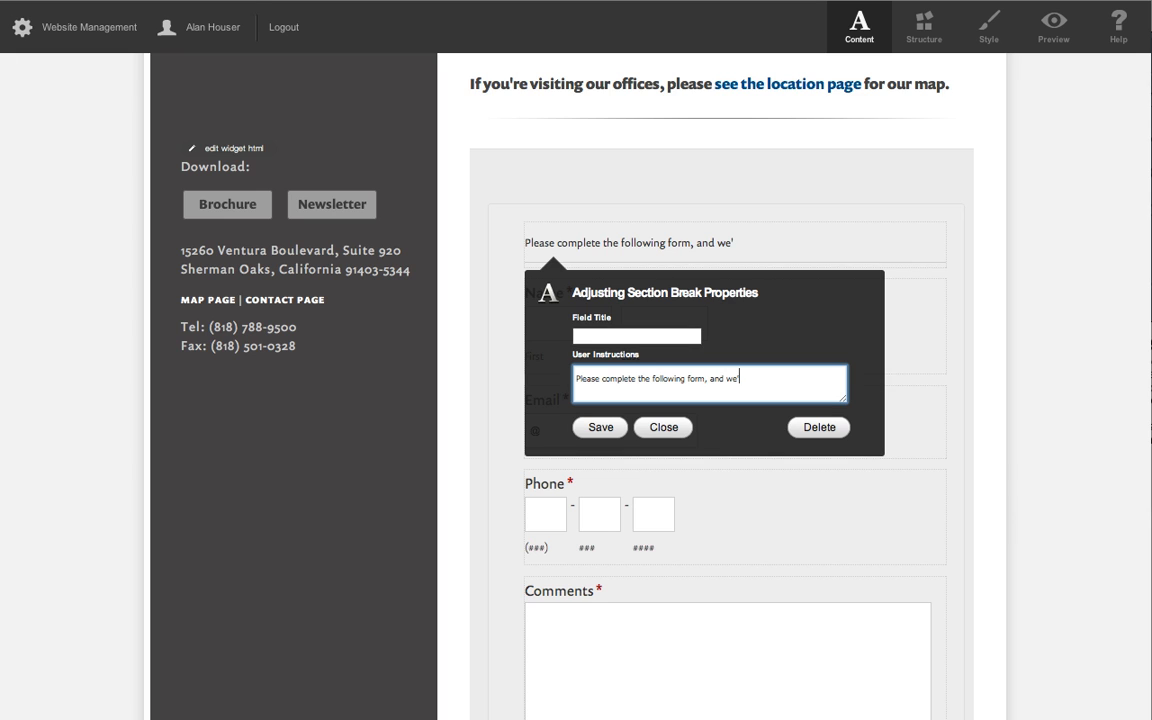
text('ll get back to you )
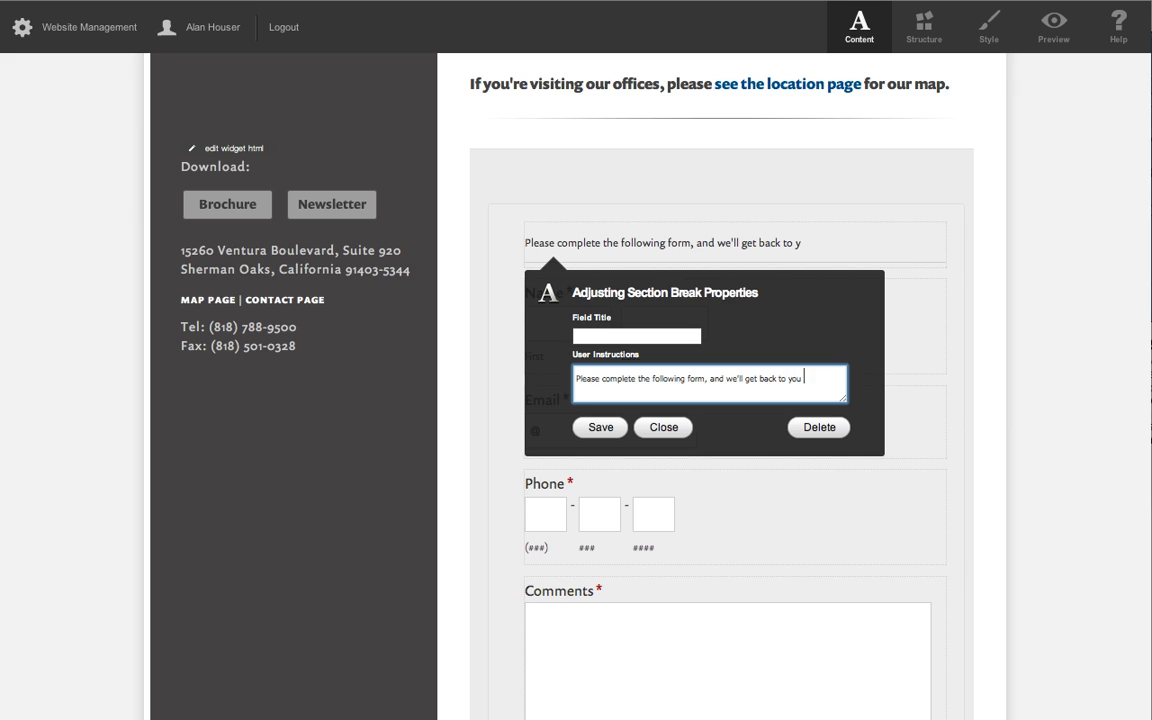
text(in a timely manor.)
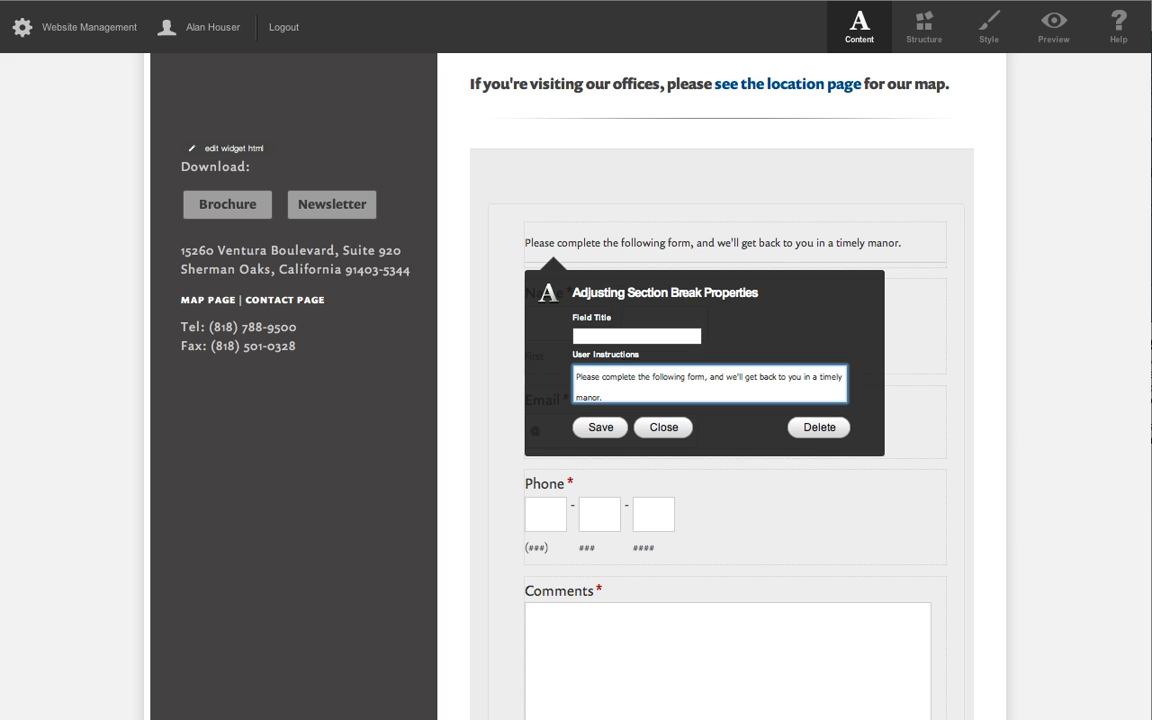
click(600, 427)
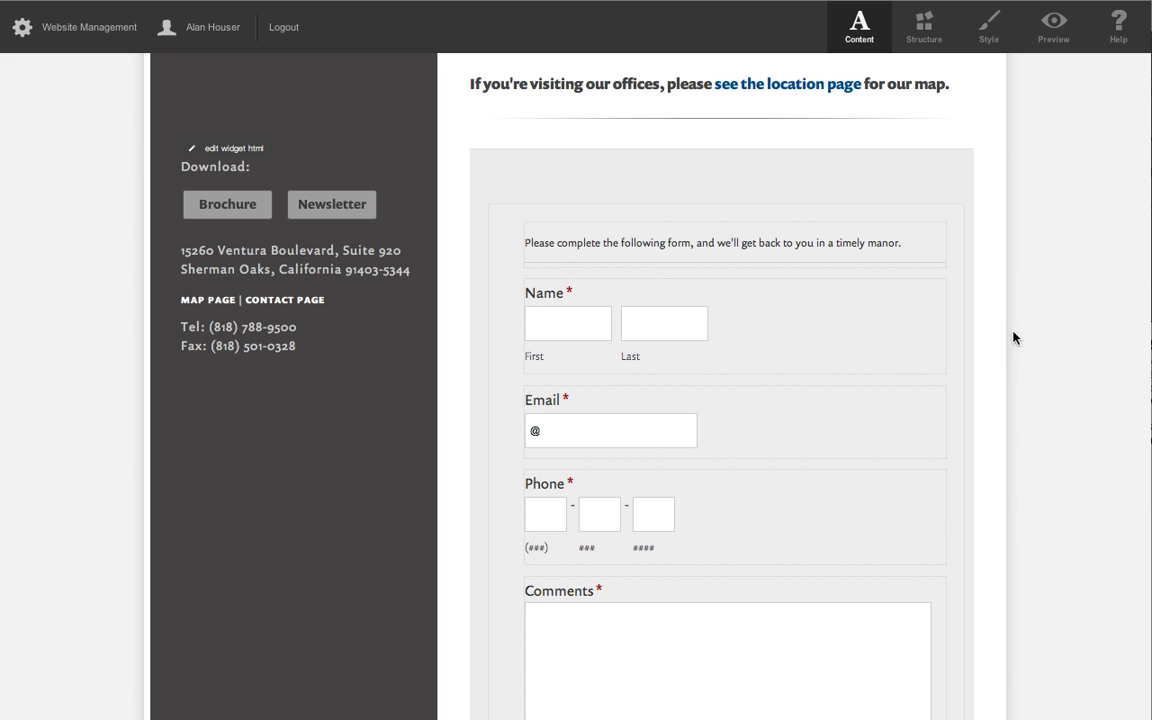
Preview the contact form and check the introductory text and the instructions under the Comments field.
click(1057, 35)
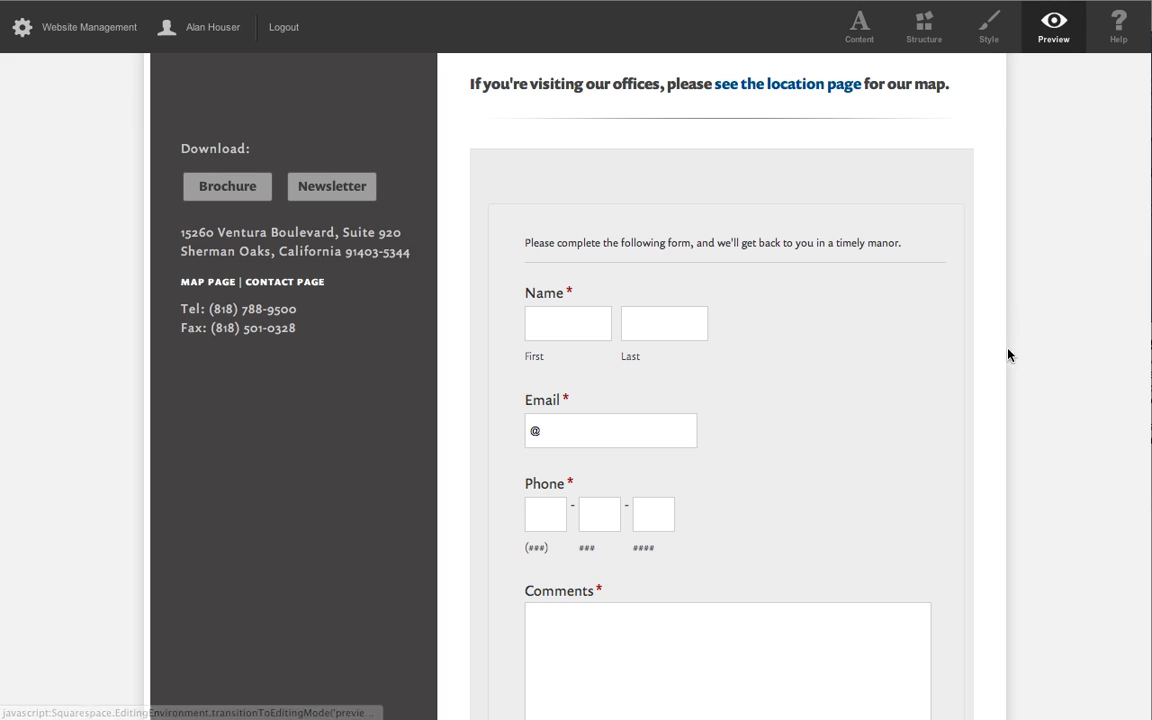
scroll(1008, 352, down, 3)
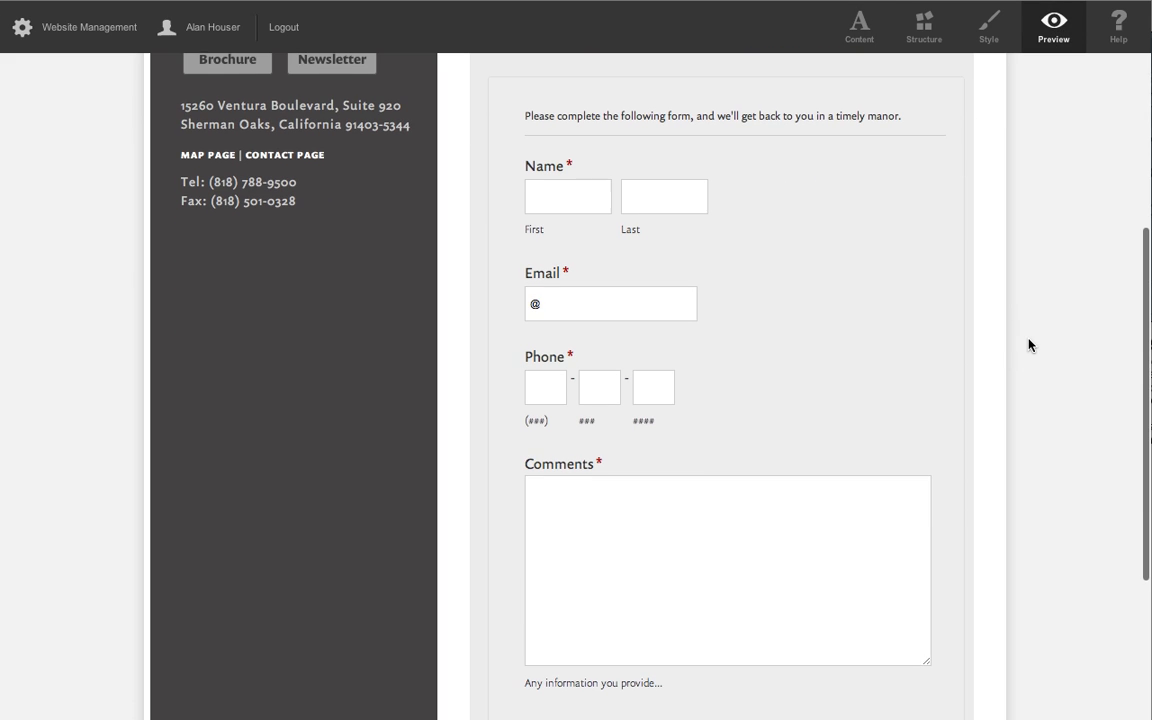
scroll(1029, 344, down, 1)
scroll(1029, 345, down, 4)
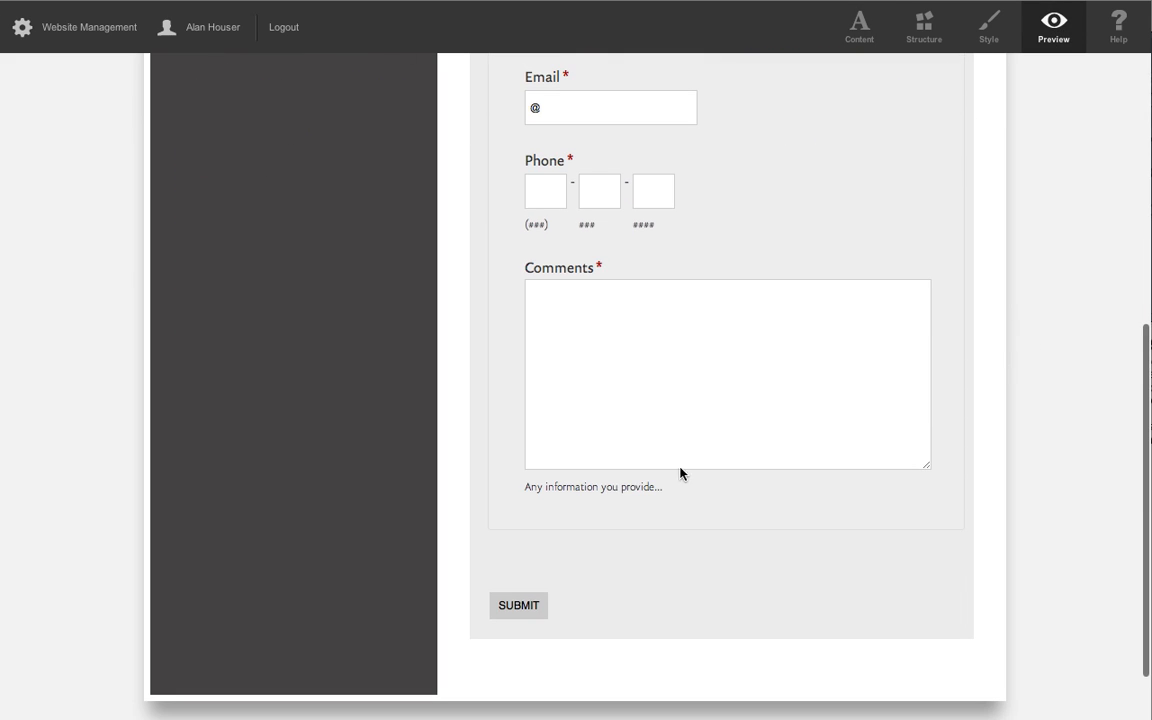
click(693, 433)
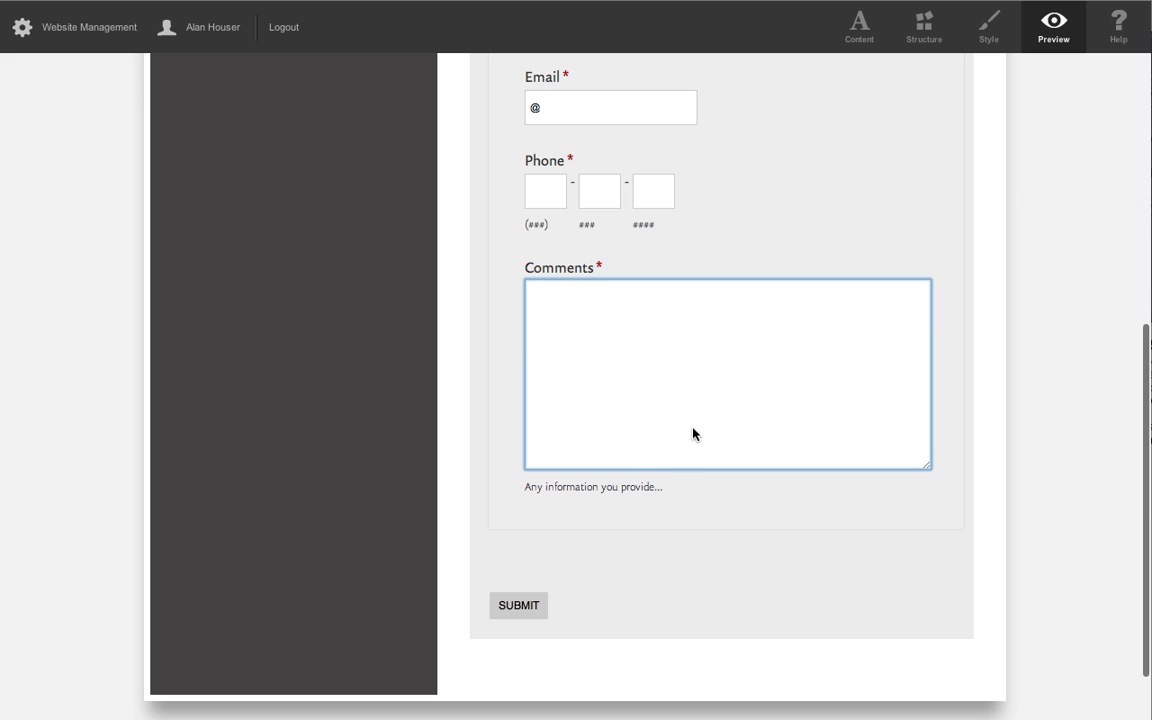
Return to content editing, clear the Comments field's user instructions and save the field.
click(859, 28)
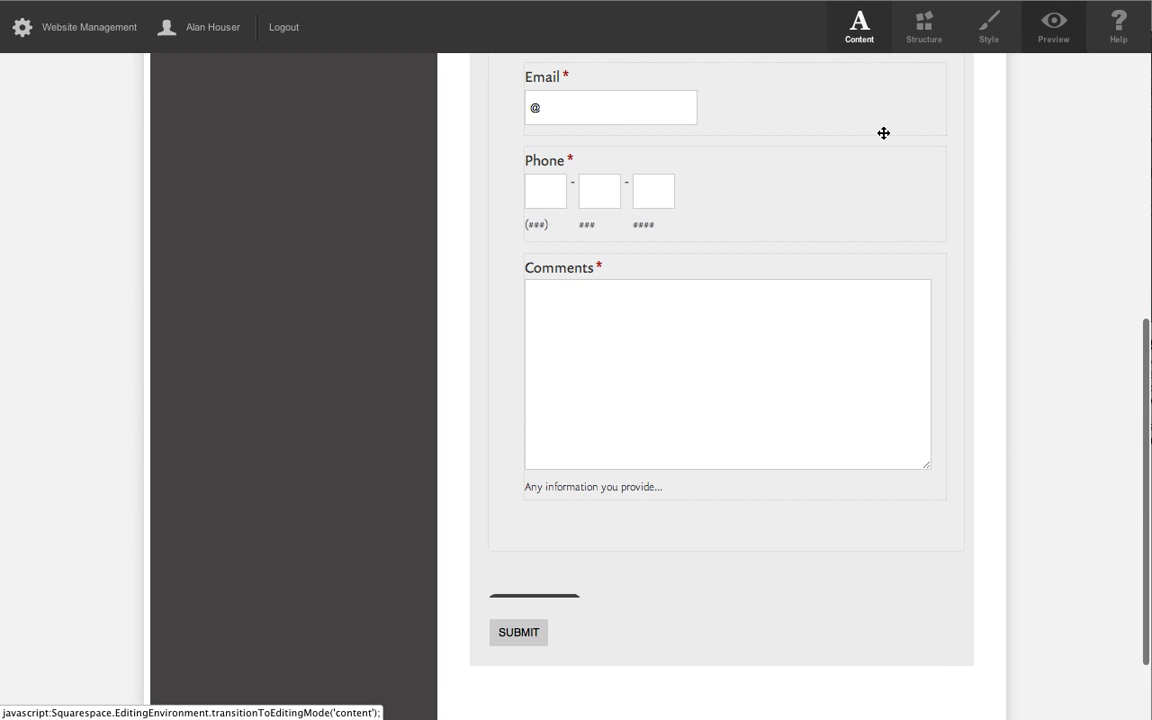
click(709, 454)
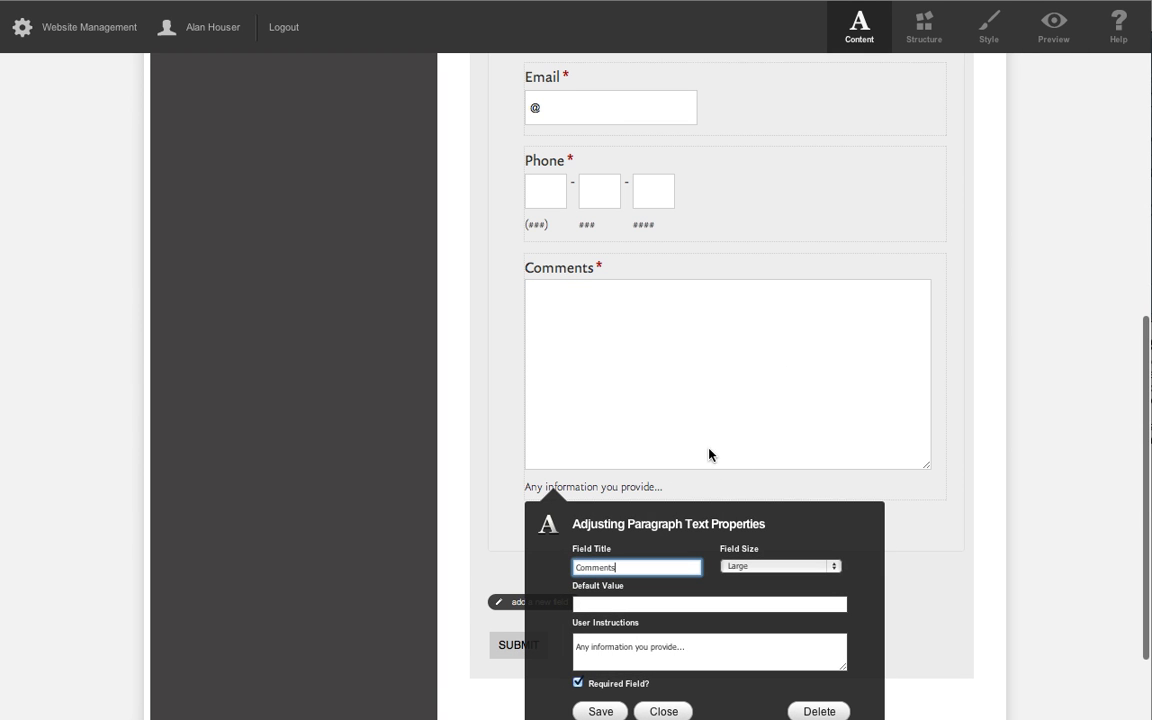
triple_click(697, 649)
key(BackSpace)
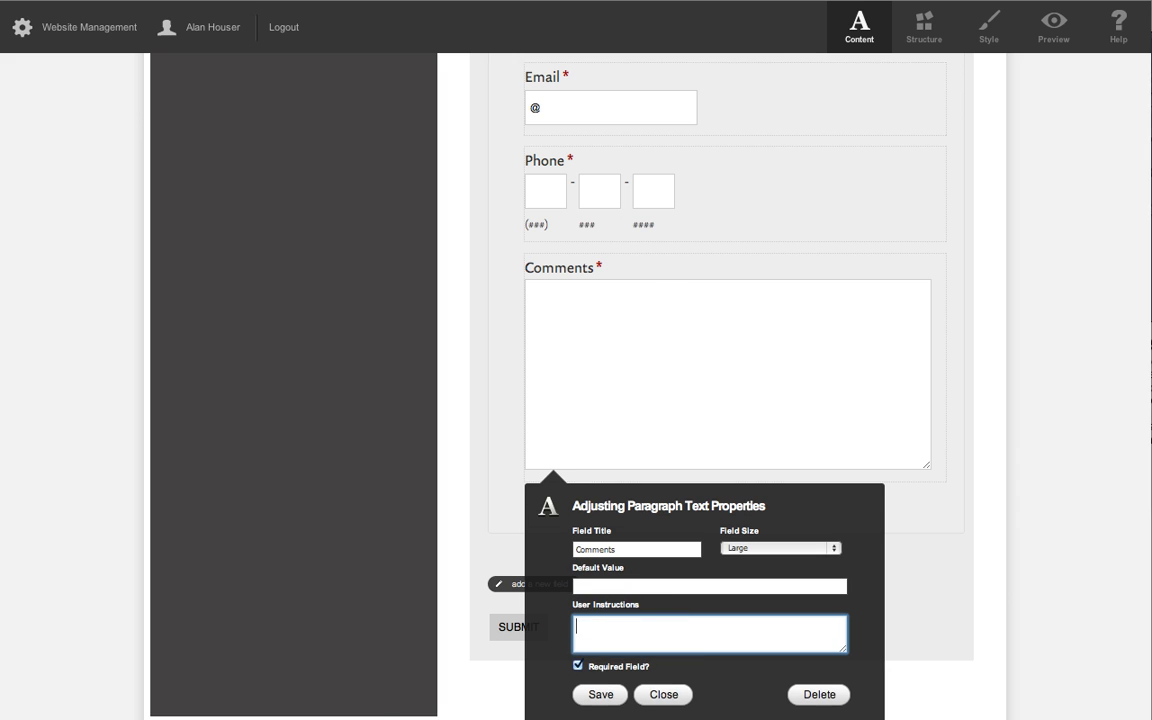
click(601, 694)
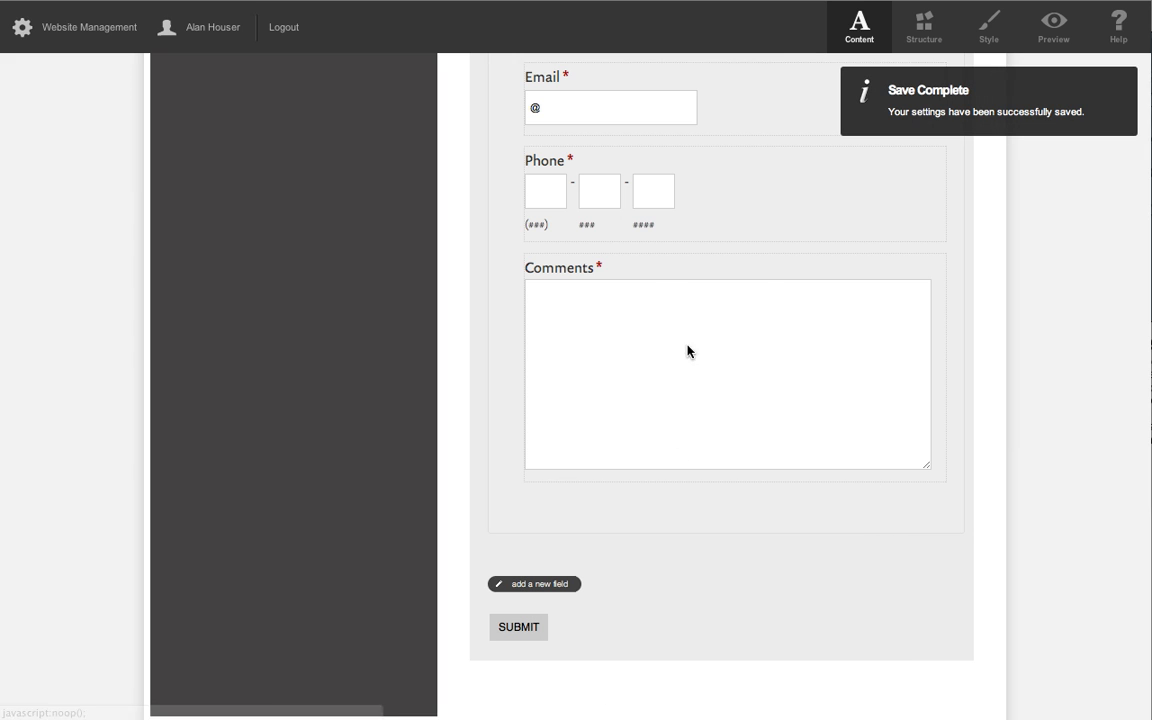
Preview the Contact Us page again and review it from the Comments field up to the page header.
click(1053, 27)
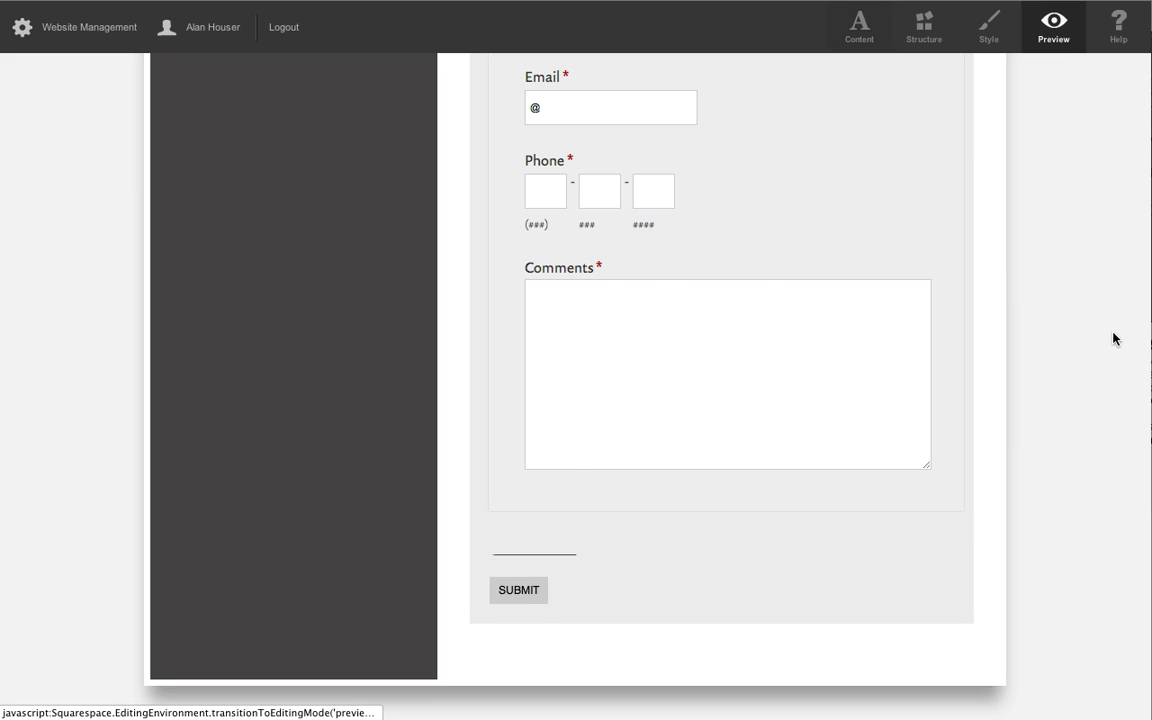
scroll(1059, 342, up, 5)
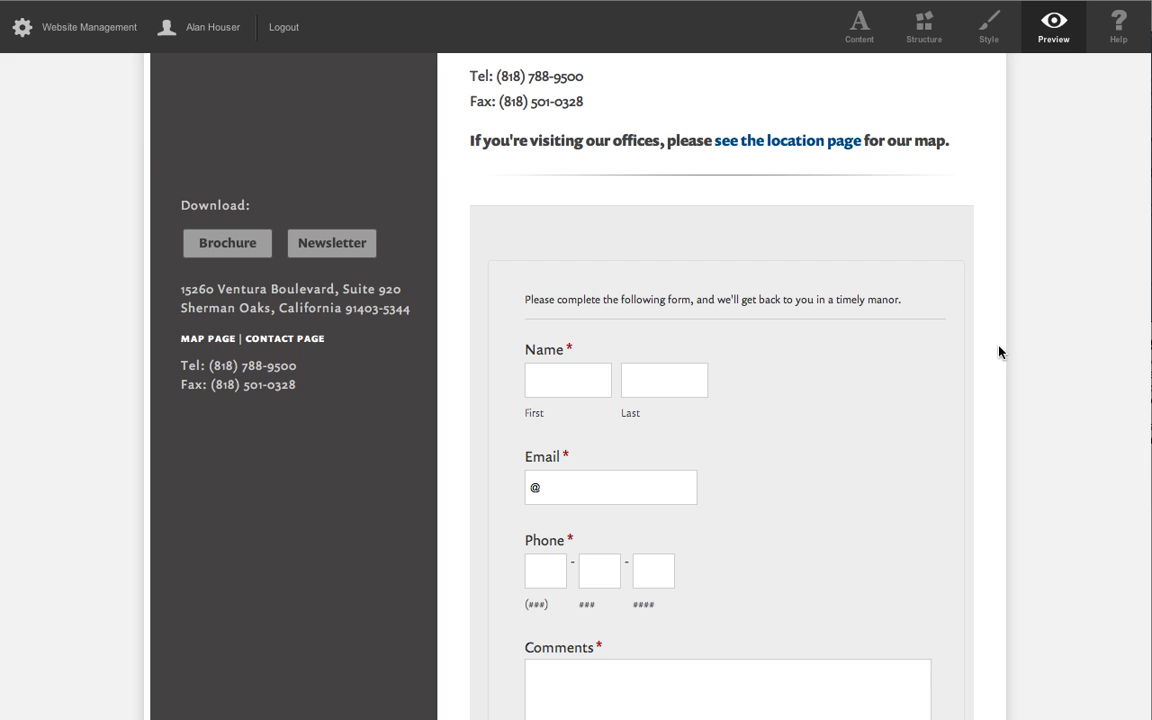
scroll(998, 352, up, 4)
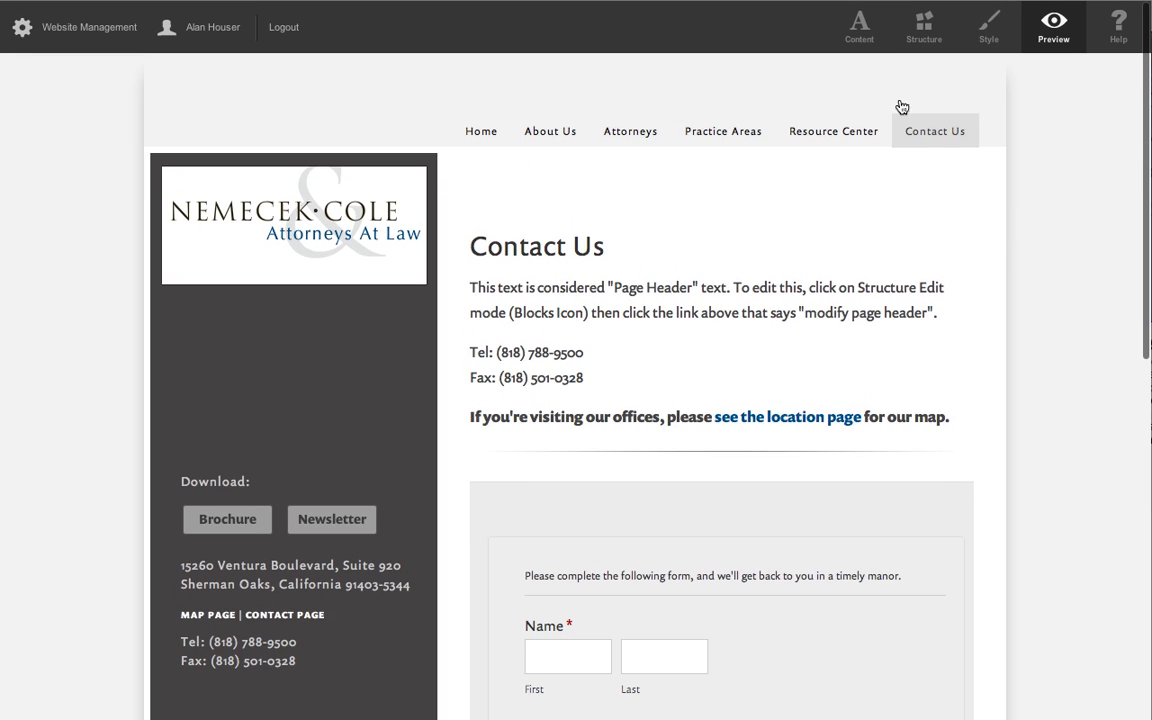
Open the Contact Us page's configuration in structure editing and examine its title, presentation, data storage and email collection settings.
click(925, 28)
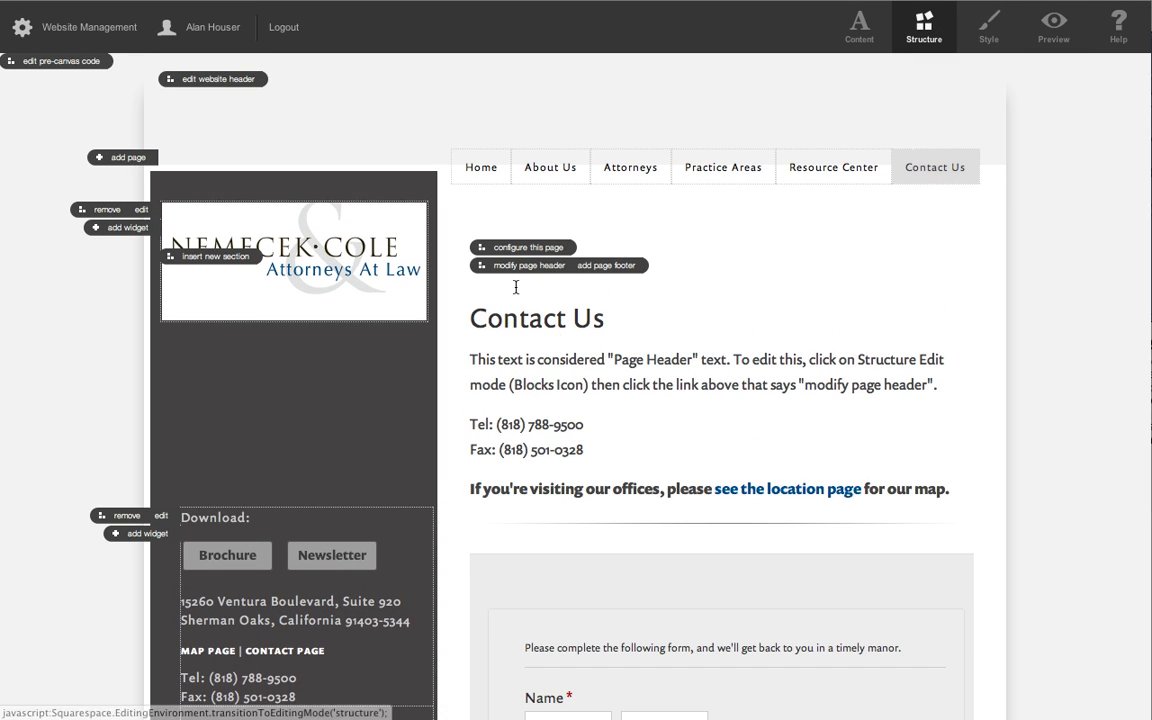
click(527, 250)
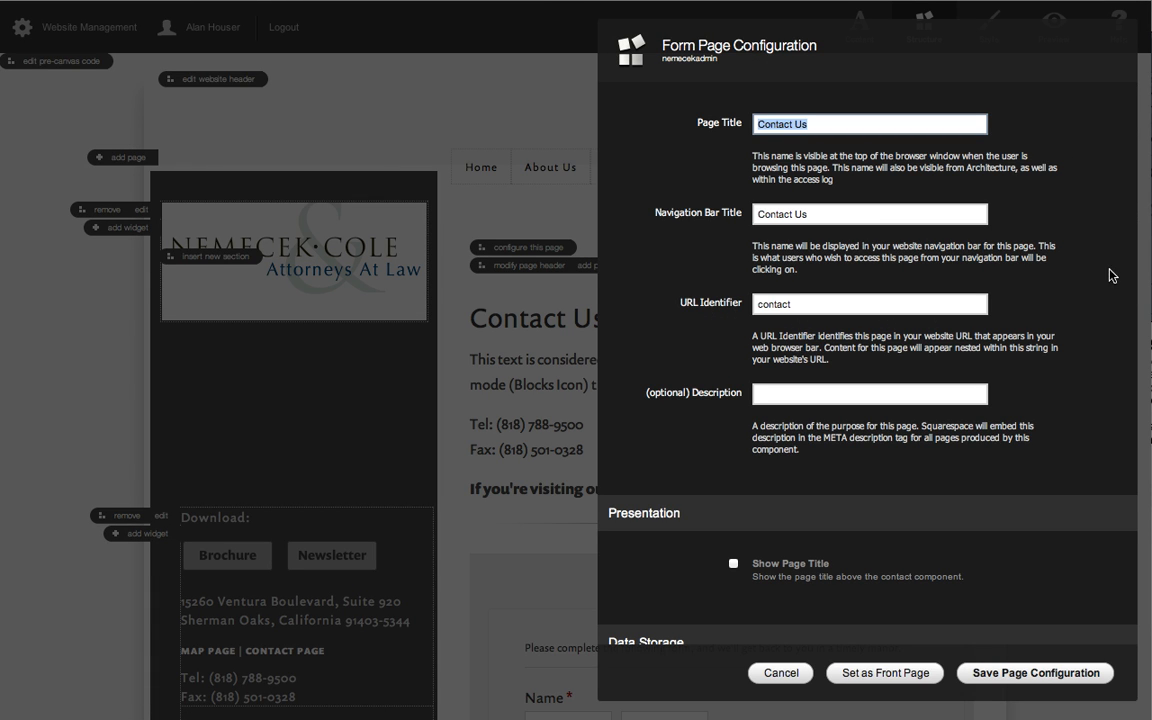
scroll(1099, 288, down, 2)
scroll(1099, 288, down, 3)
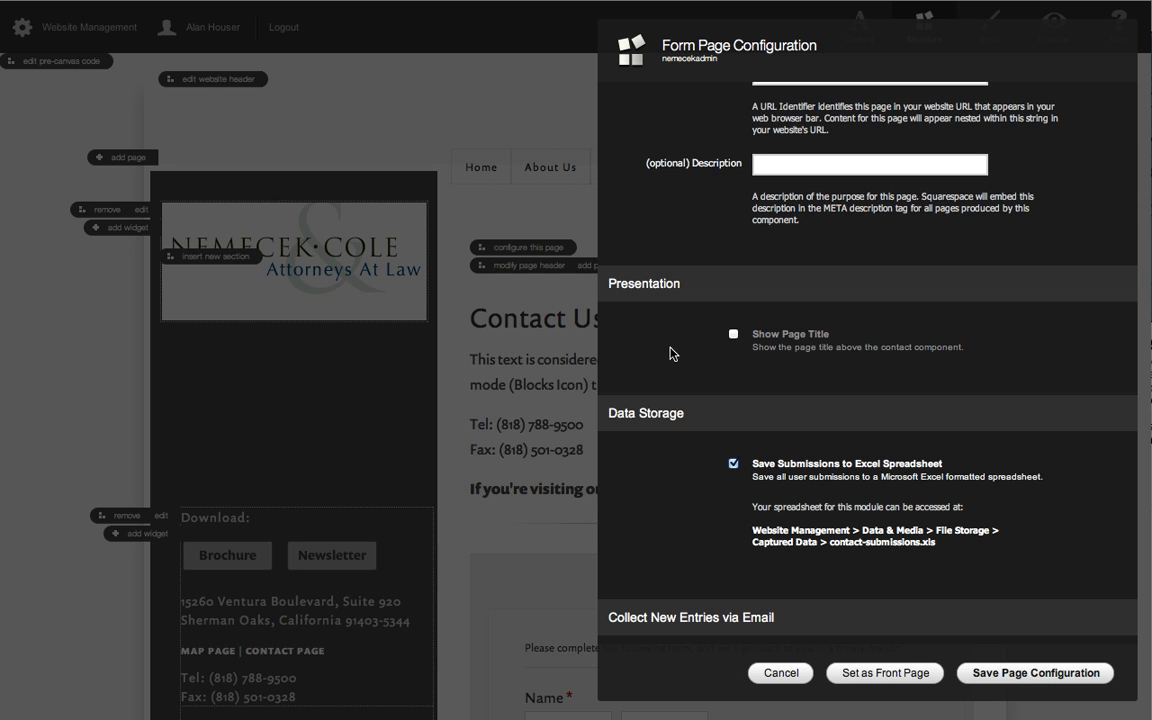
scroll(1072, 389, down, 5)
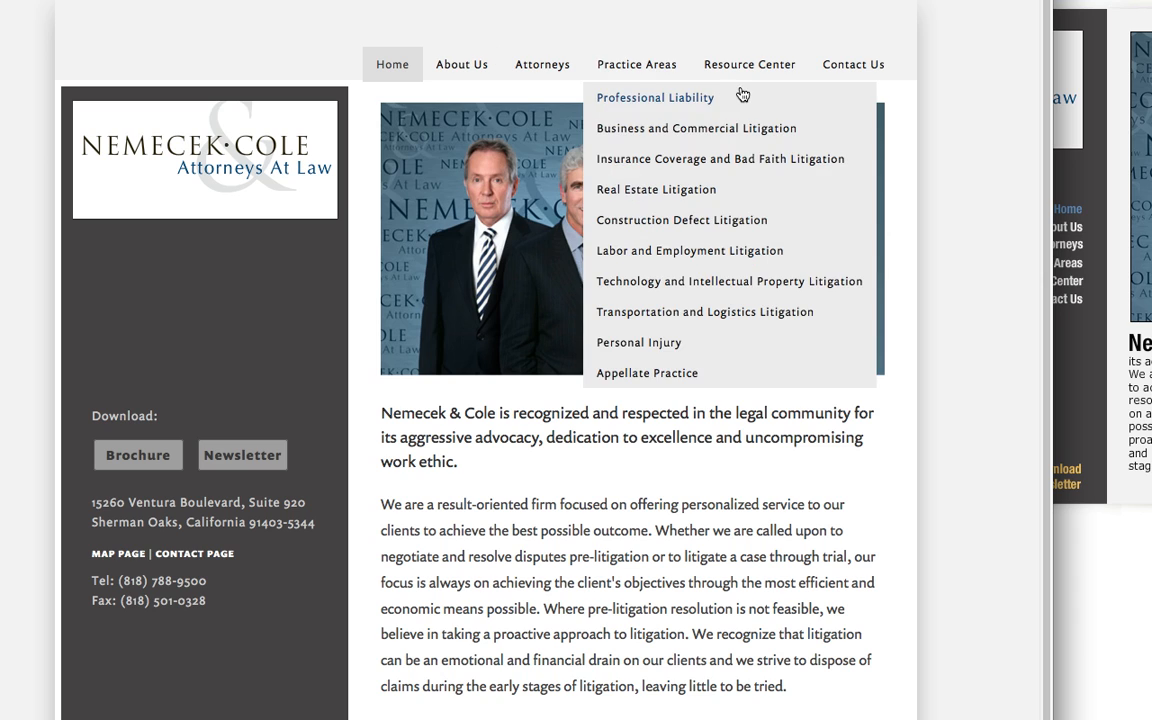
View the Contact Us page on the site as visitors see it, starting from the Home page.
mouse_move(738, 72)
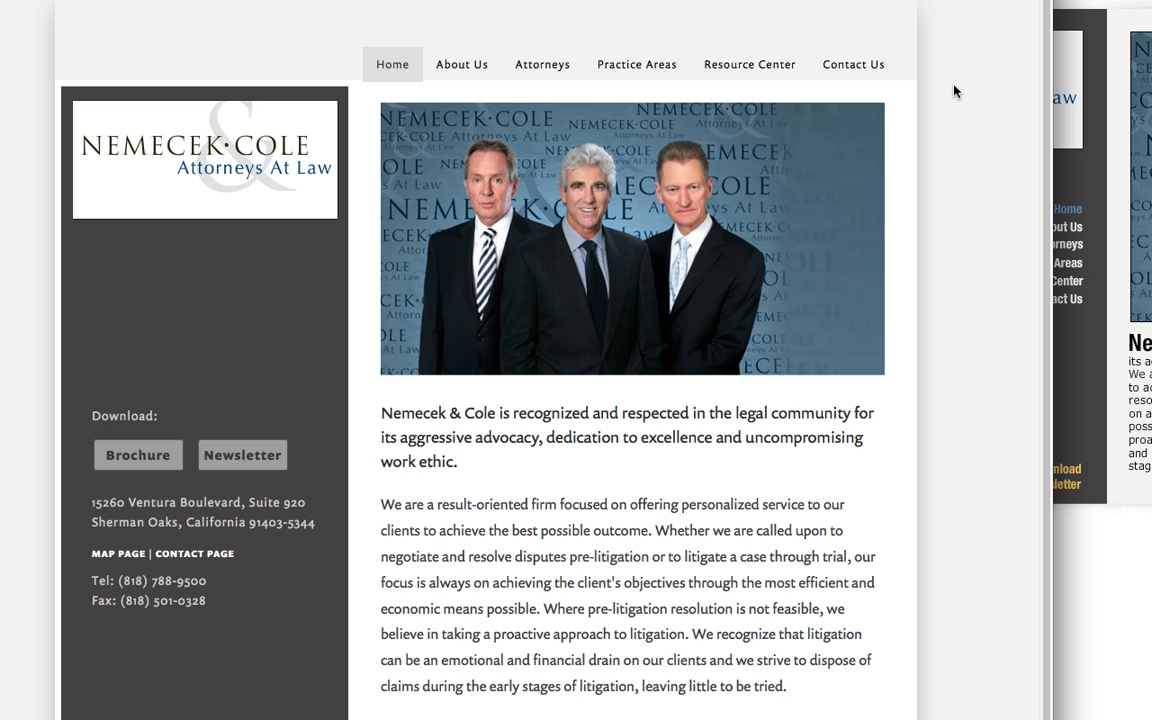
click(851, 66)
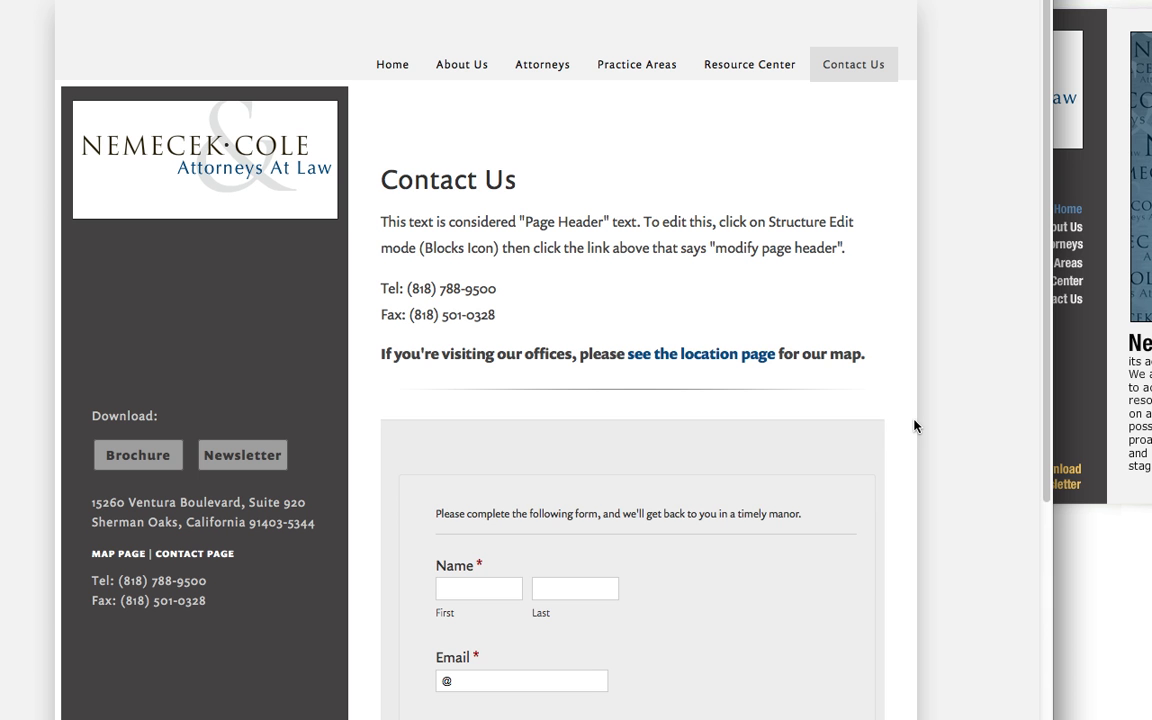
Fill in the first name, last name and e-mail address in the public Contact Us form.
scroll(914, 426, down, 5)
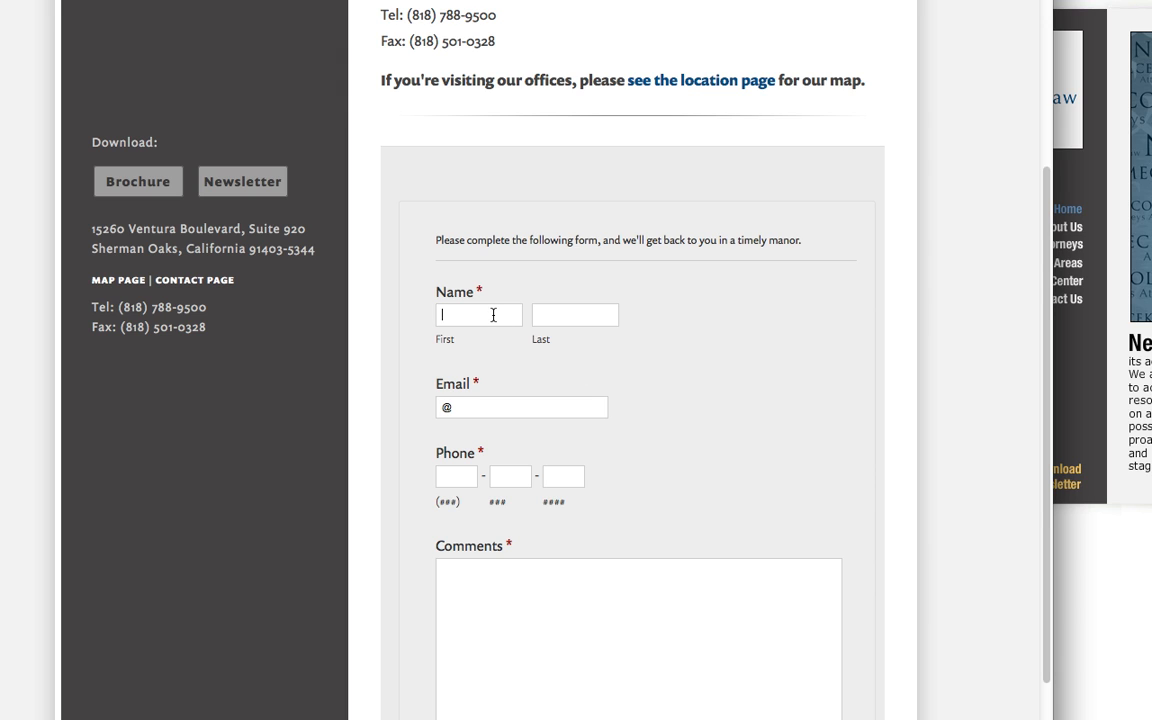
text(AHouser)
key(Tab)
text(hello@)
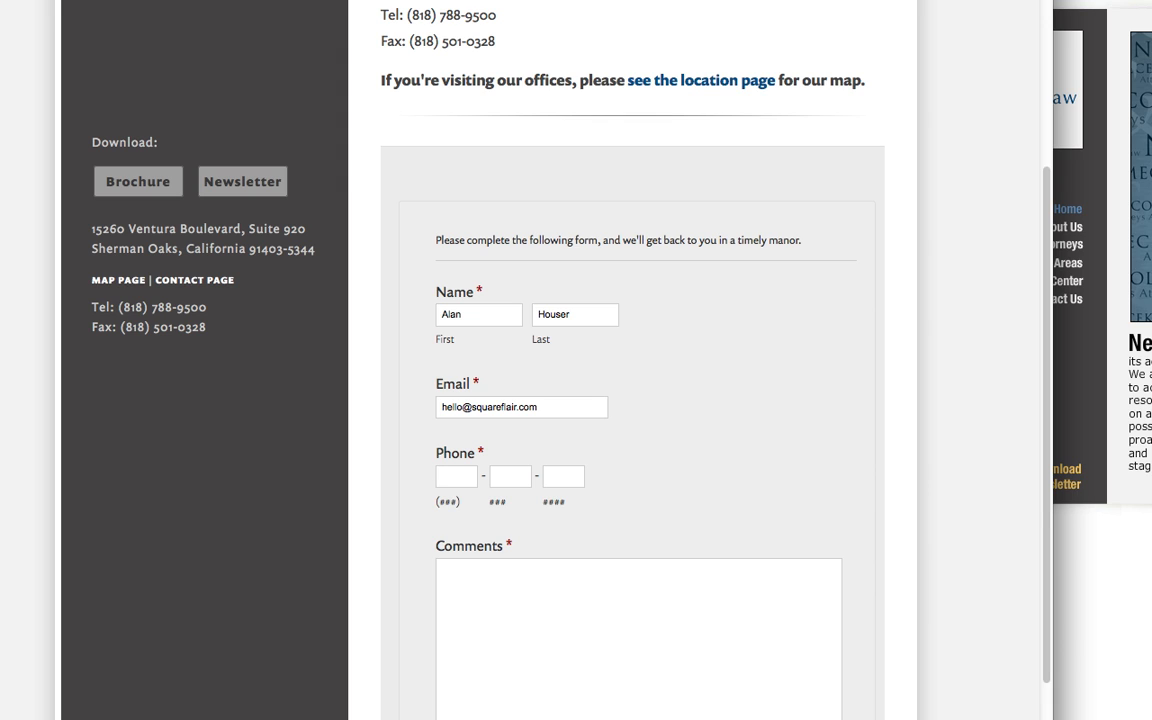
Enter a phone number and the comment "Testing the form", and submit the contact form.
text(123)
text(ting the )
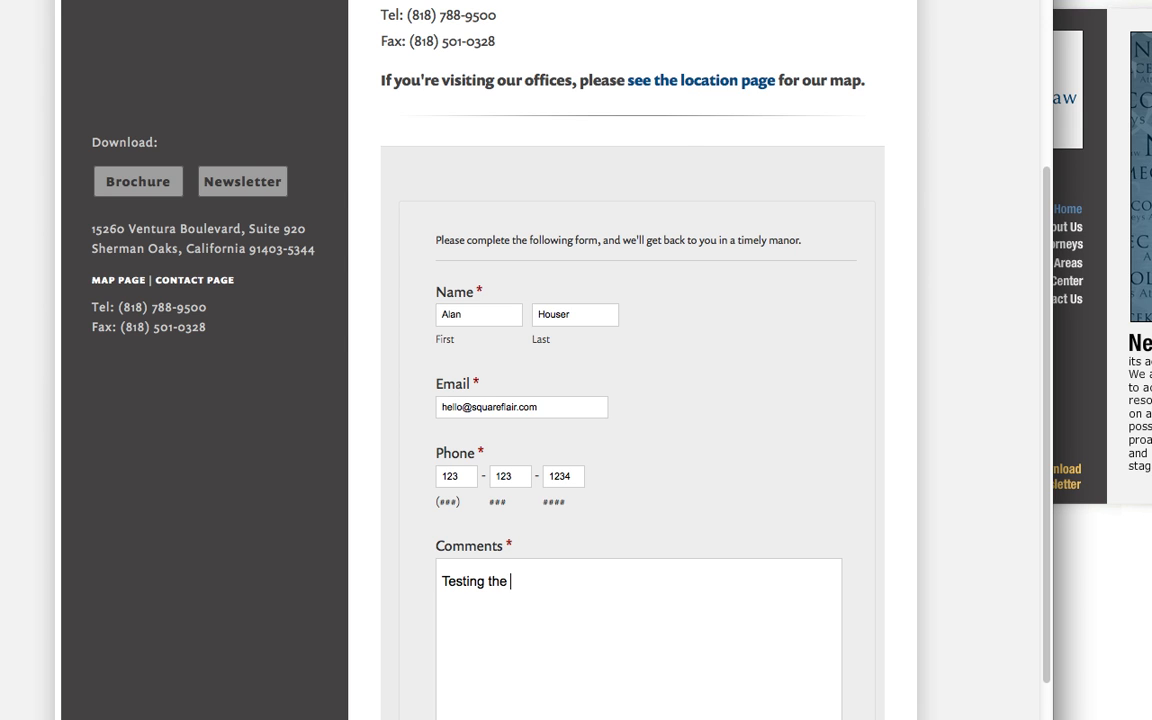
text(form)
scroll(648, 349, down, 4)
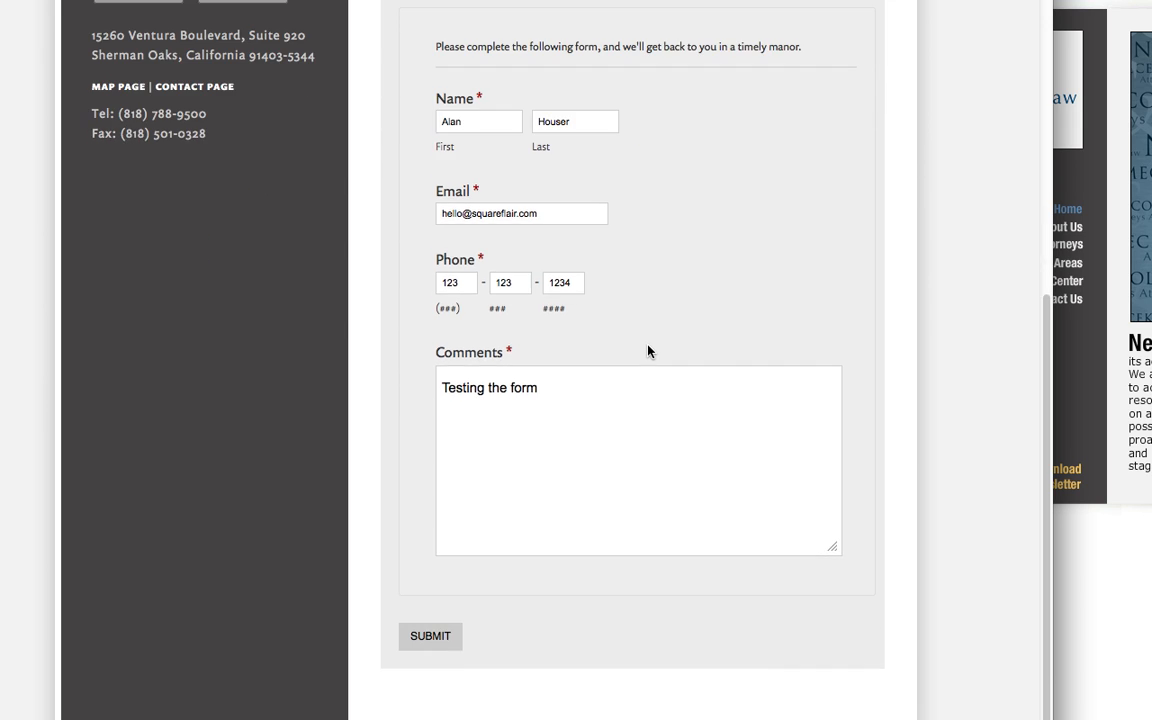
click(420, 644)
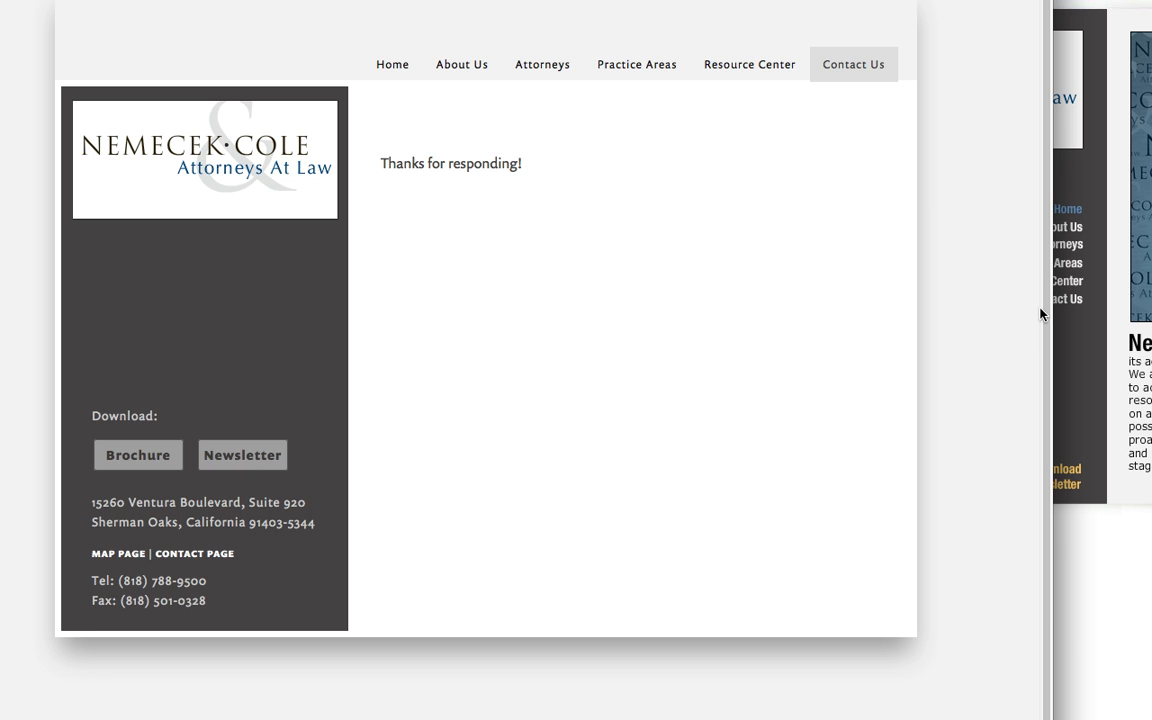
Back in the site editor, reopen the Contact Us page's configuration, review its captured data and Data Storage sections, and close it without saving.
key(super+Tab)
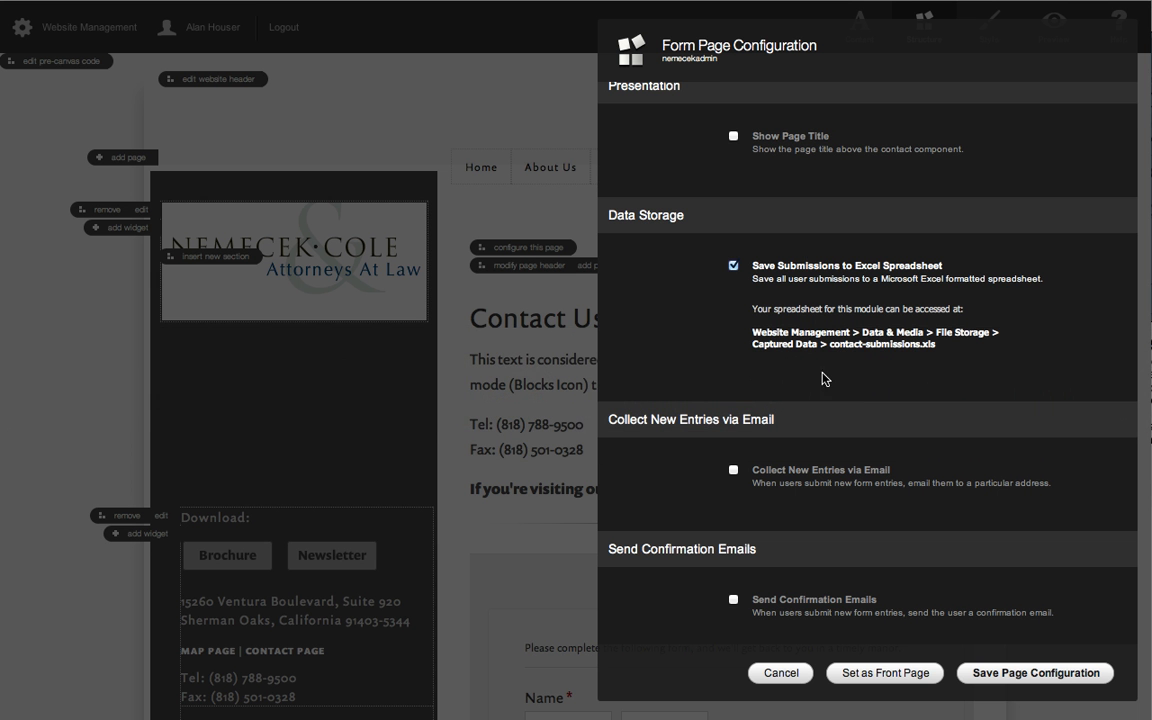
click(780, 673)
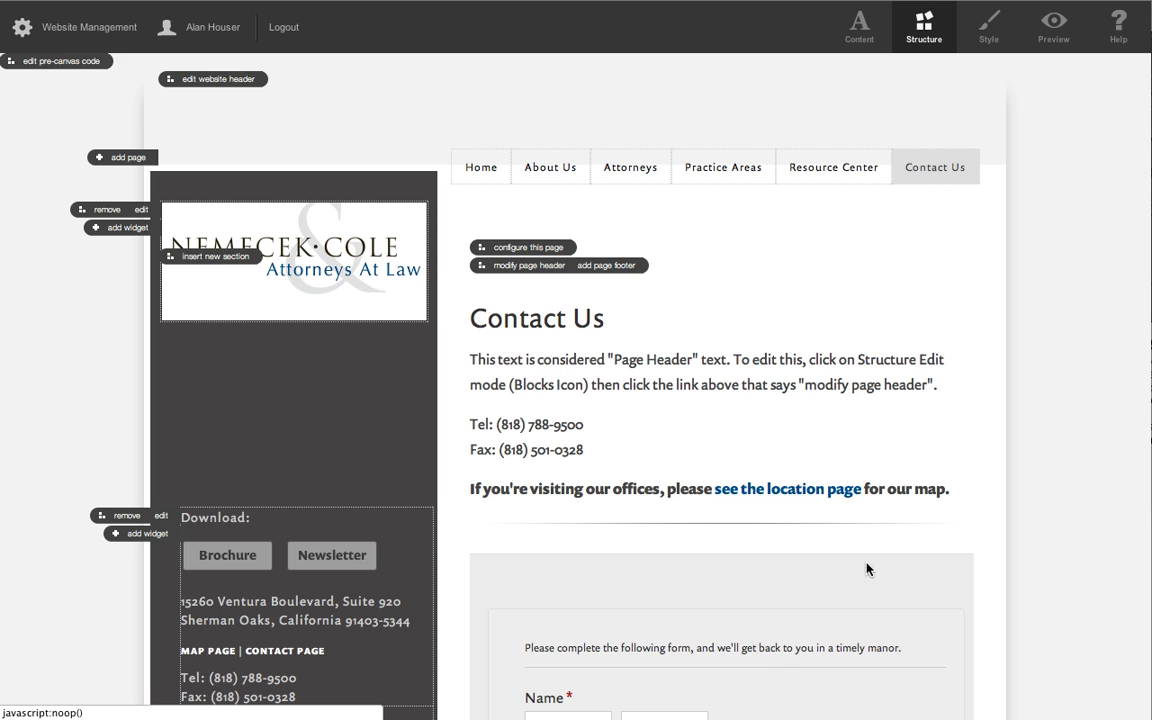
click(515, 246)
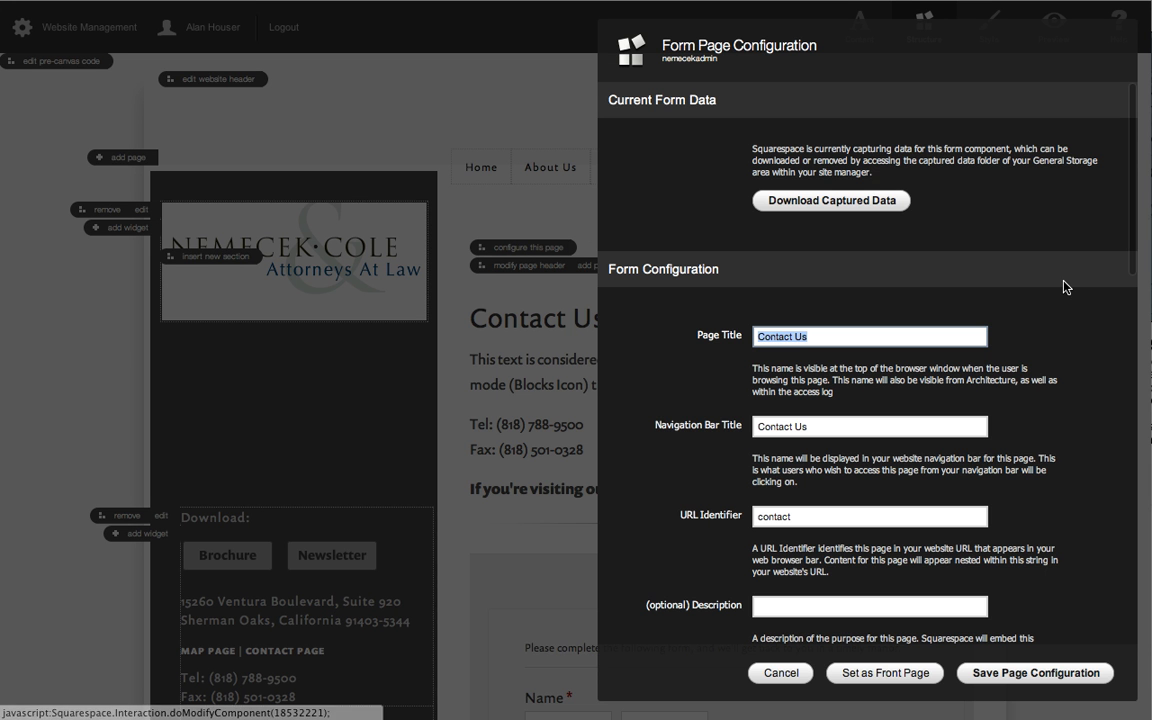
scroll(1040, 290, down, 5)
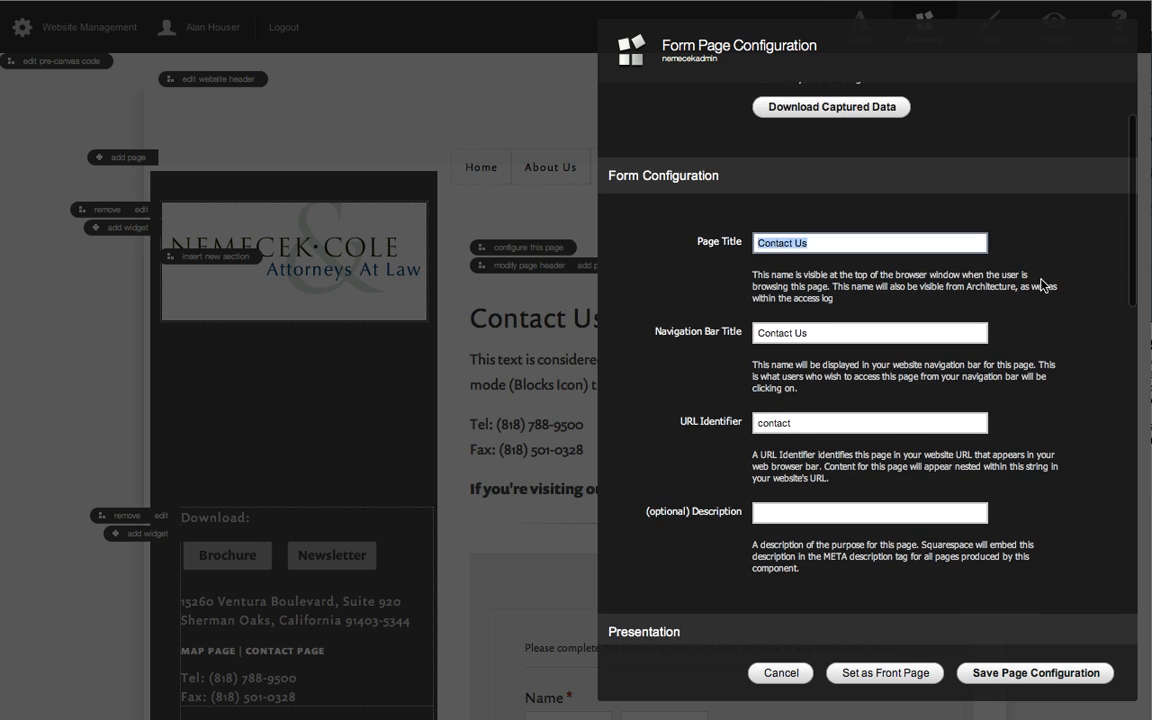
scroll(1000, 285, down, 7)
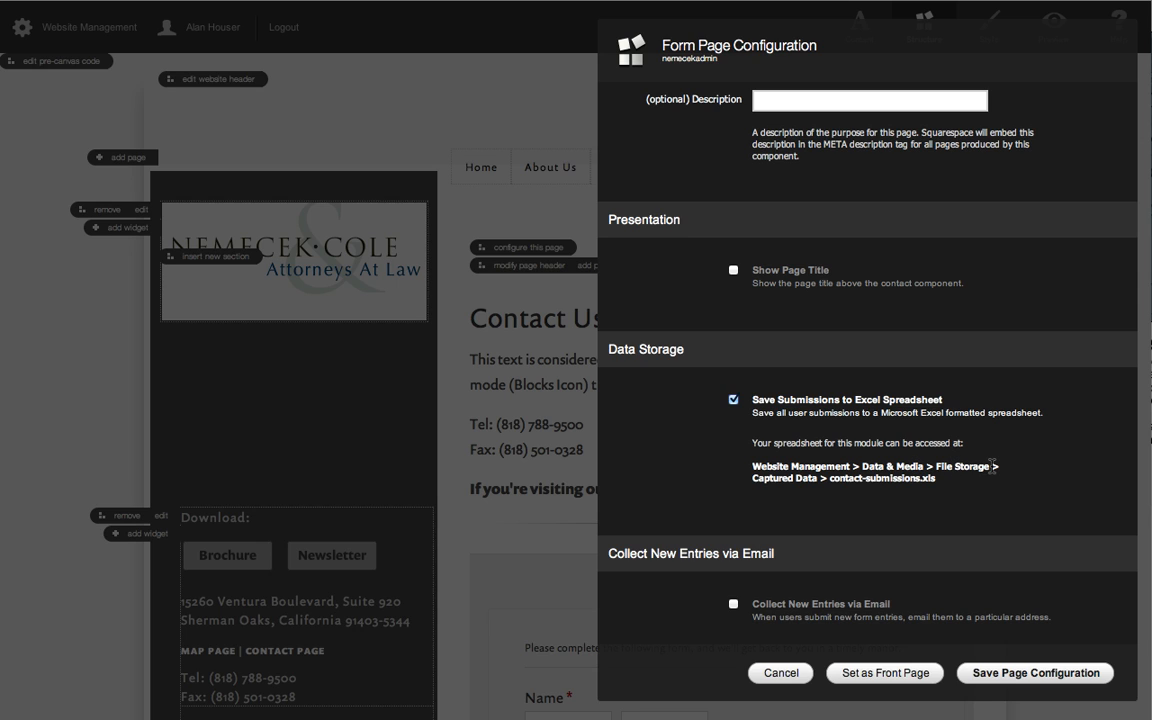
drag(993, 466, 935, 466)
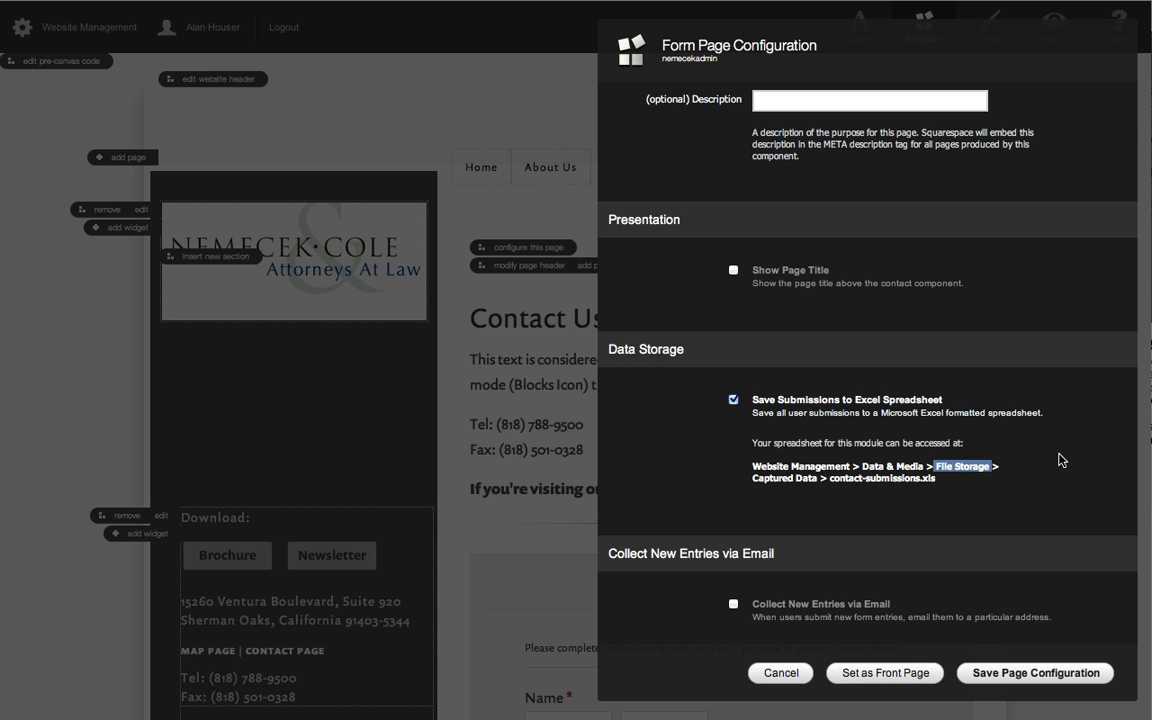
scroll(1061, 460, up, 5)
scroll(1061, 460, up, 1)
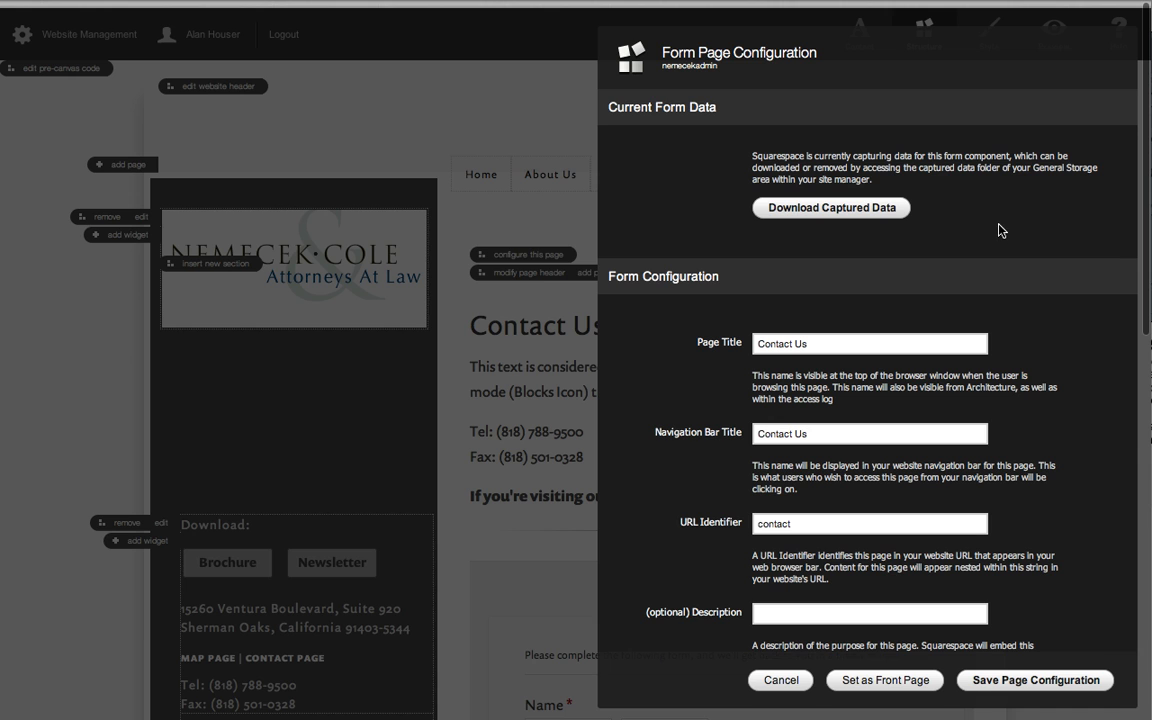
click(775, 681)
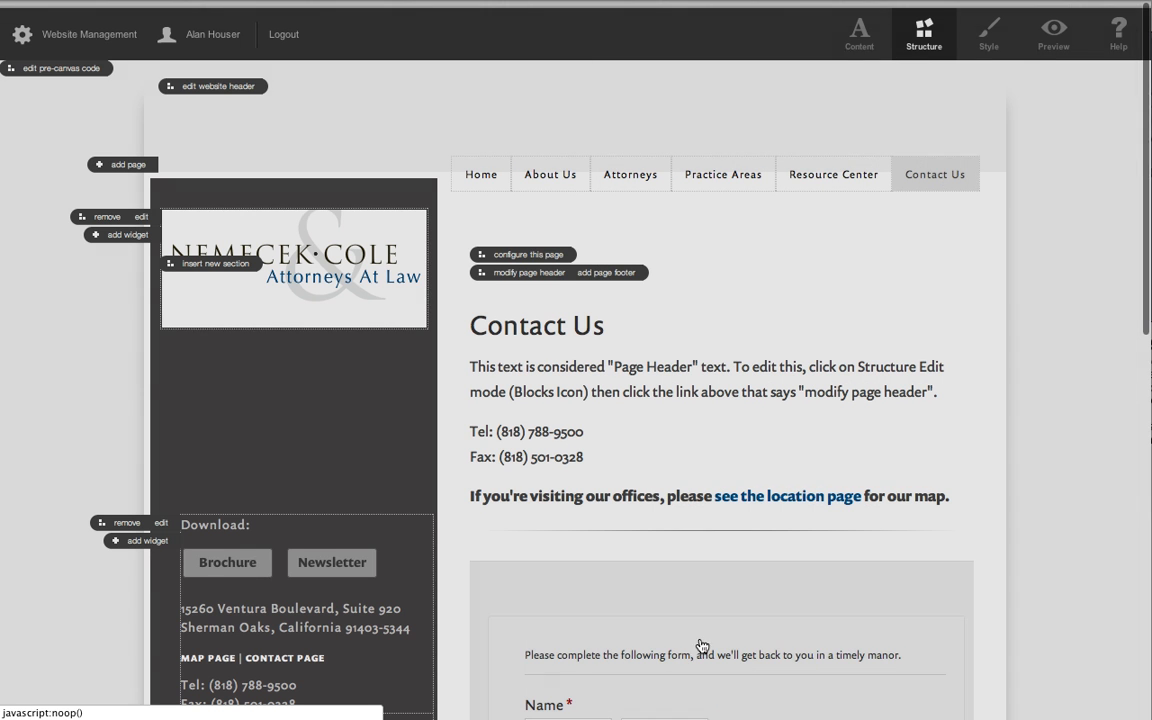
Open the captured data folder in the site's File Storage and view the contact-submissions.xls spreadsheet.
click(91, 36)
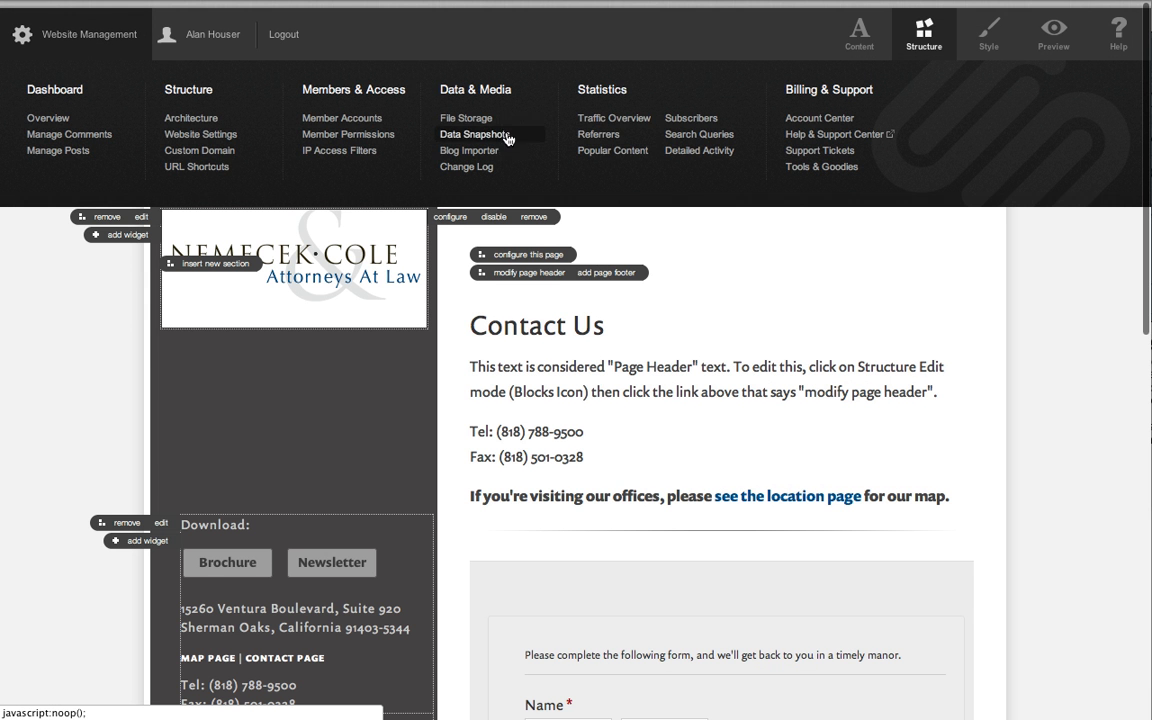
click(467, 123)
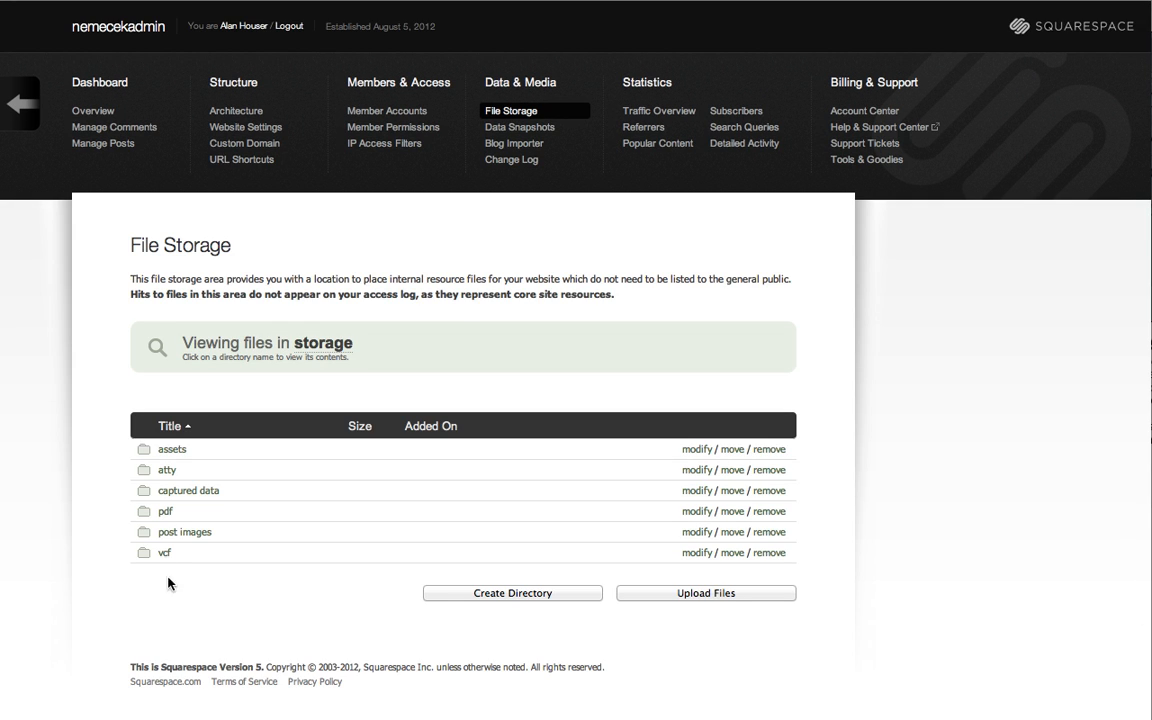
click(184, 491)
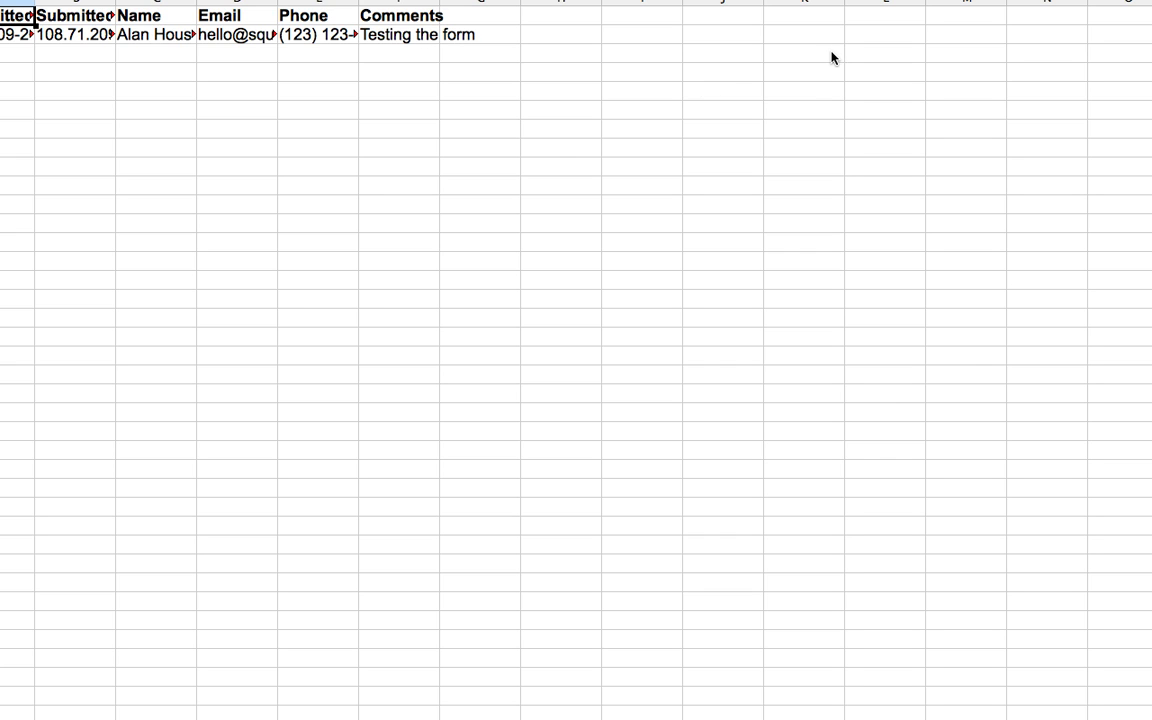
Widen the Submitted By and Name columns, examine the submitted entry, and close the spreadsheet without saving changes.
click(110, 3)
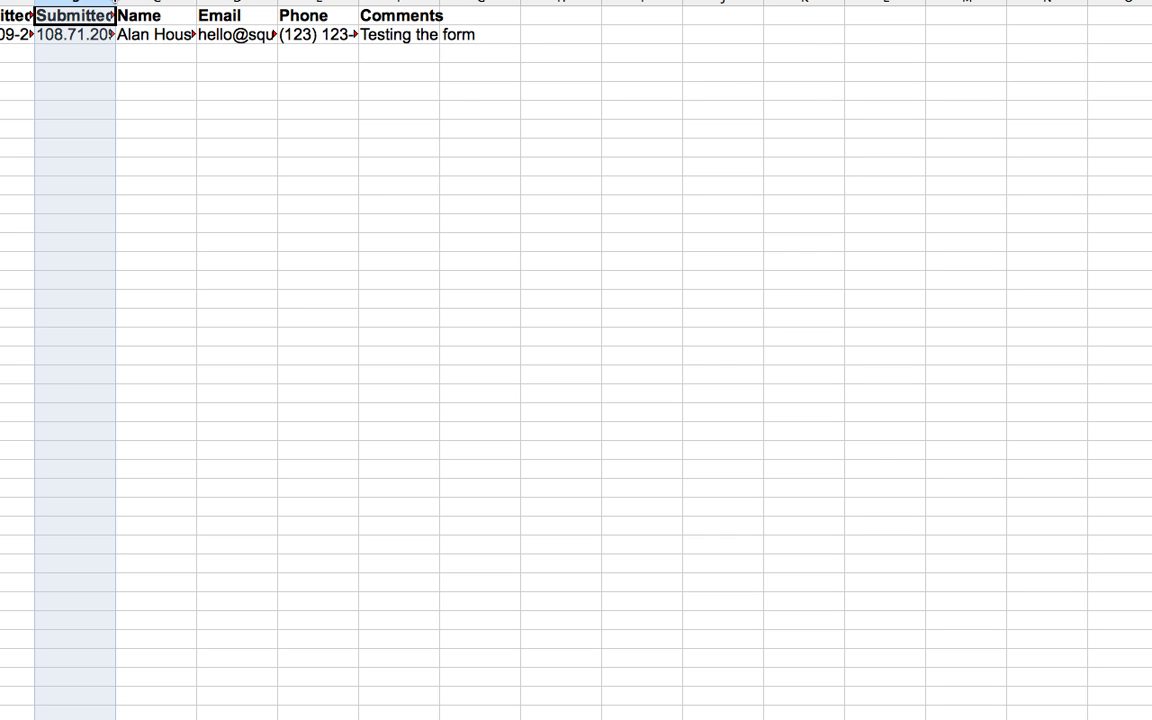
drag(116, 3, 183, 3)
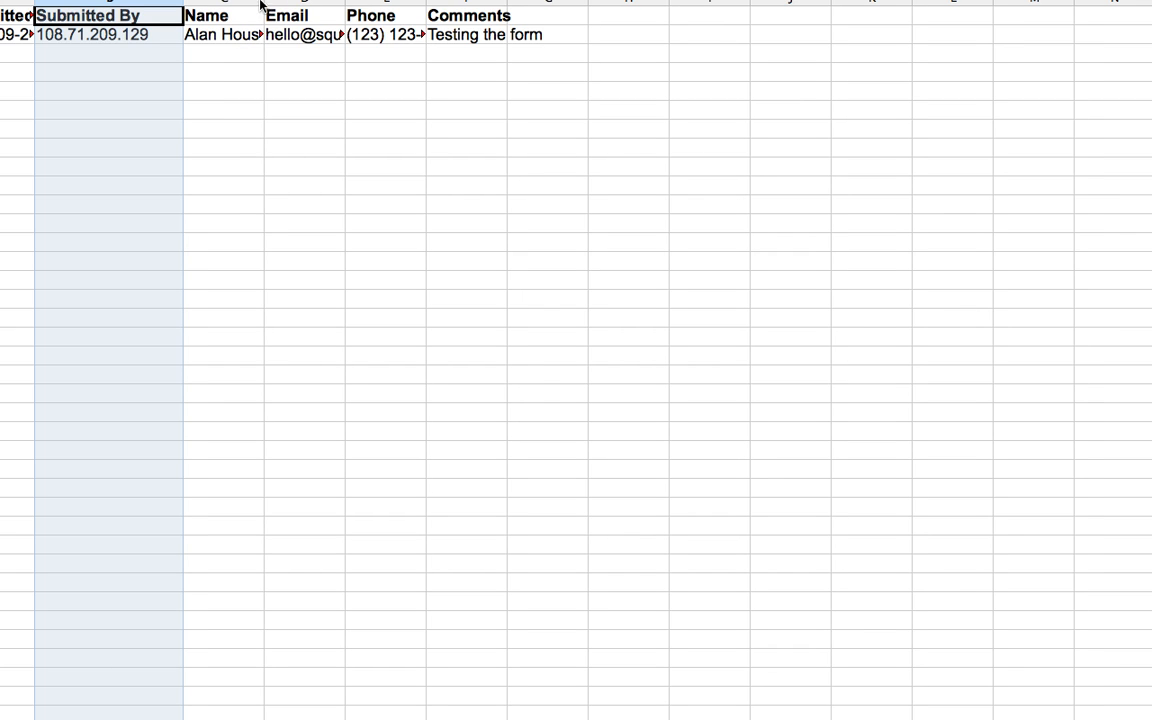
drag(266, 3, 301, 3)
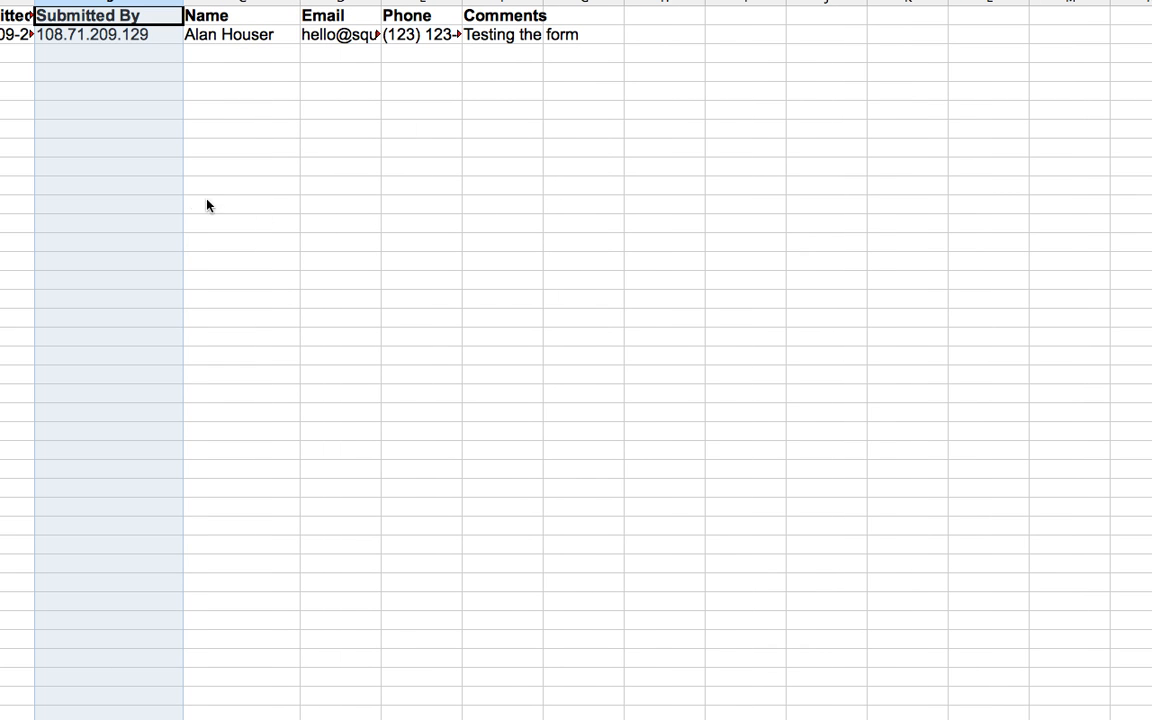
click(101, 134)
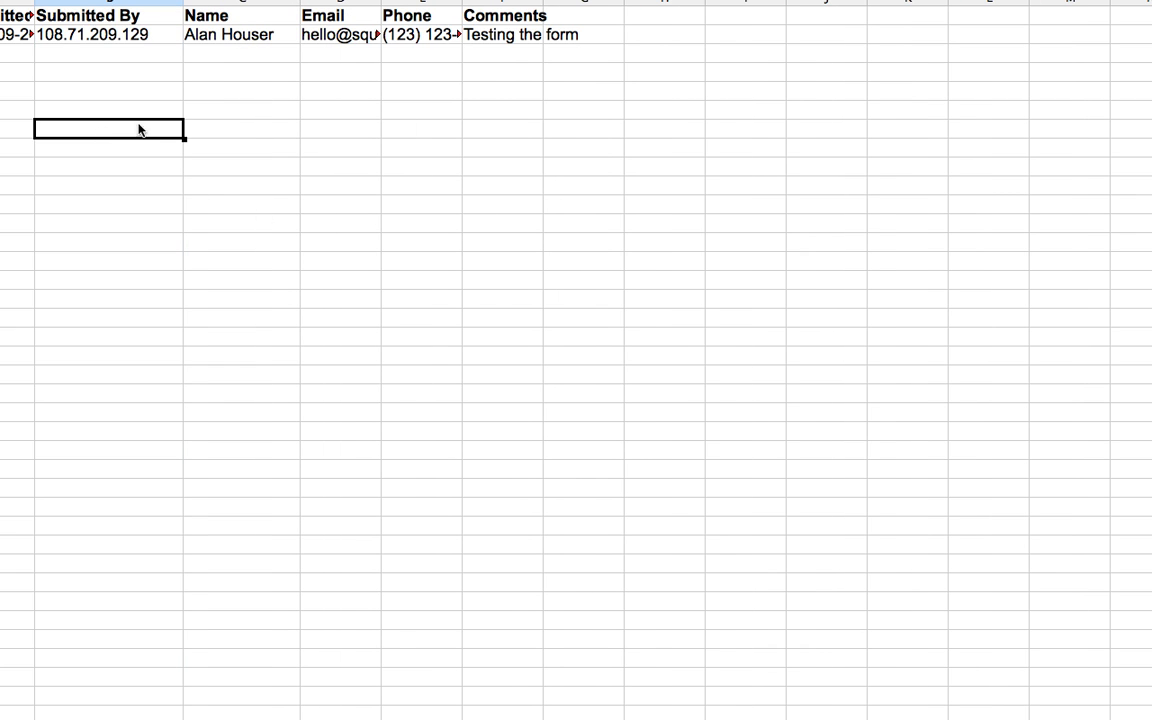
click(88, 34)
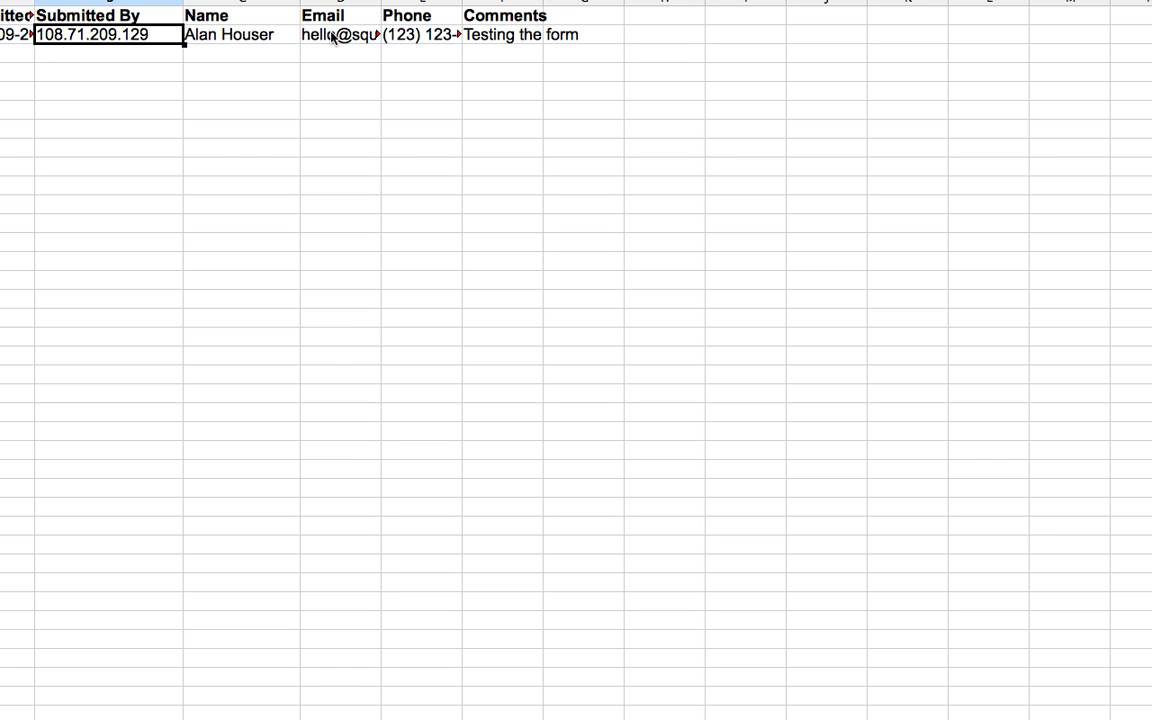
click(513, 37)
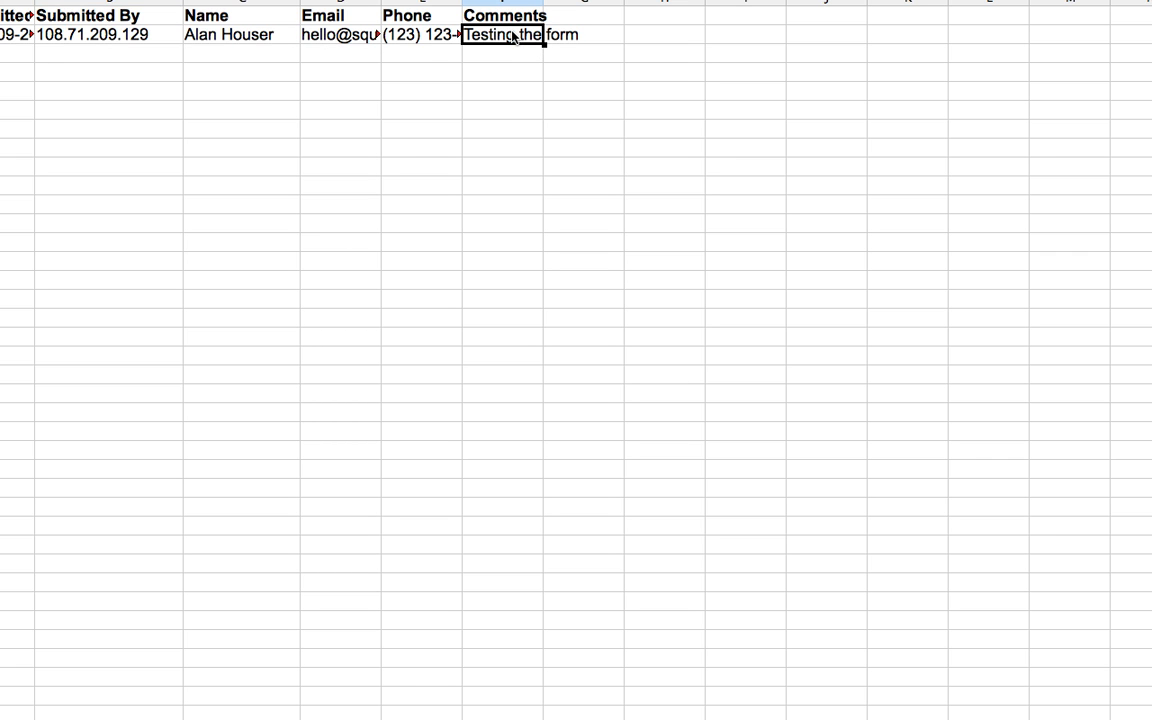
key(super+w)
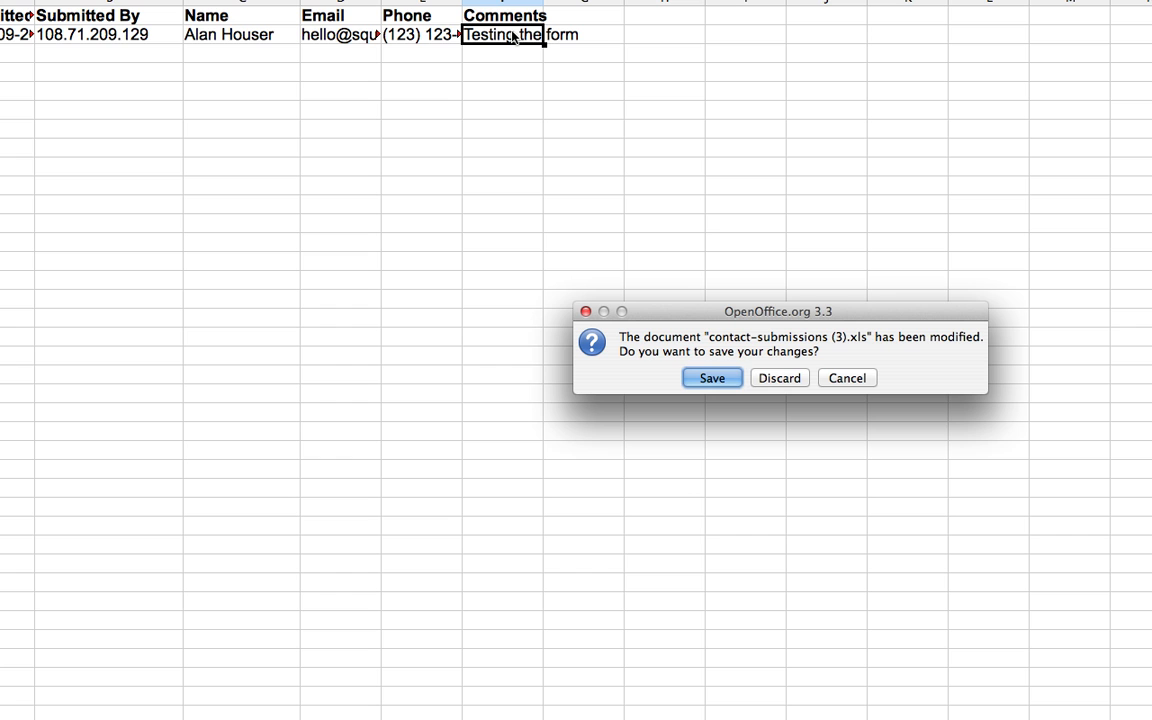
click(778, 378)
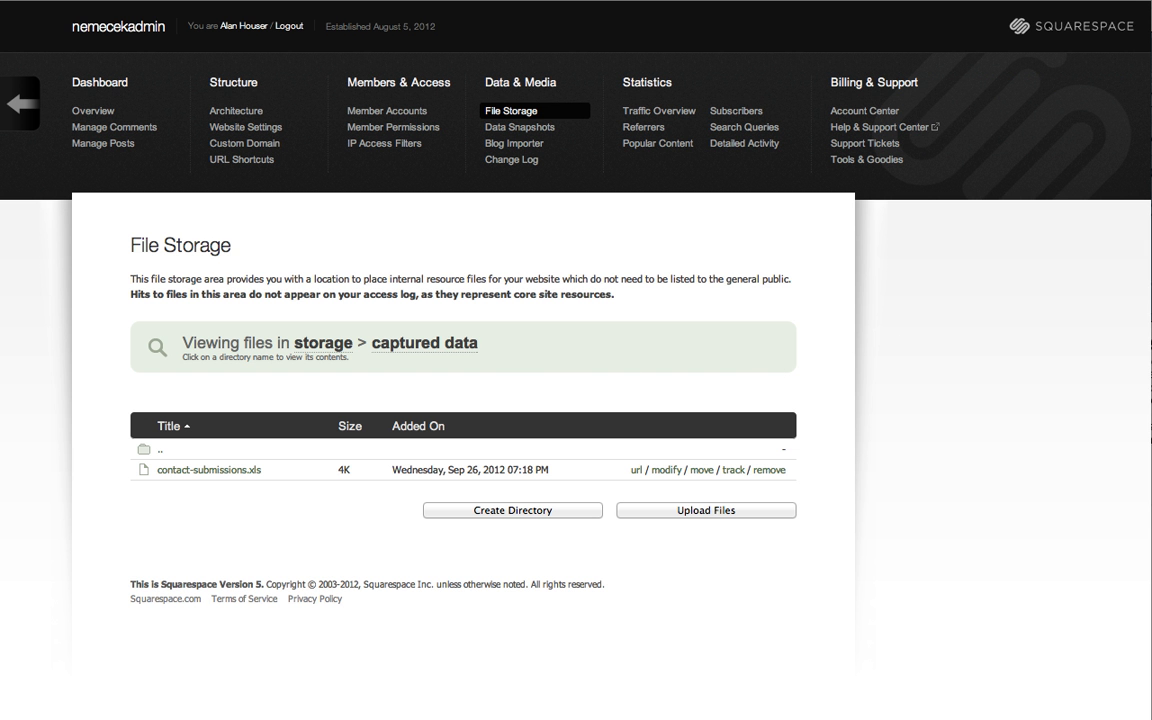
Return to the Contact Us page, reopen its configuration and enable Collect New Entries via Email, going to the recipient address field.
click(21, 104)
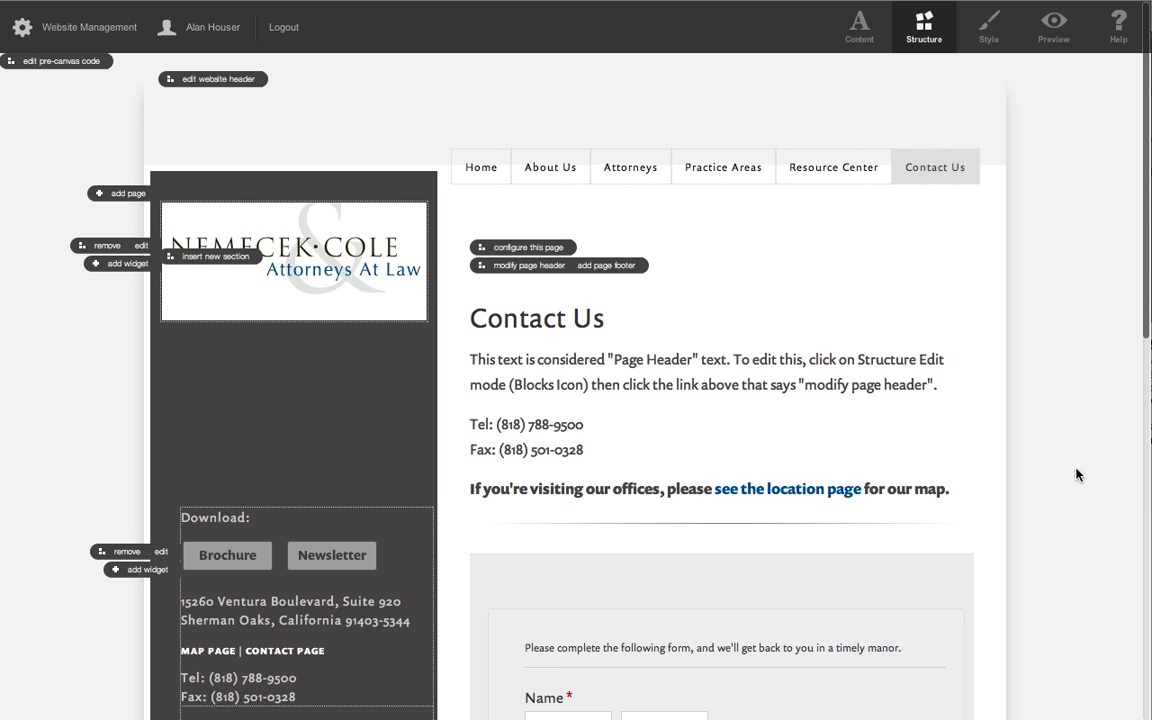
scroll(1076, 474, down, 5)
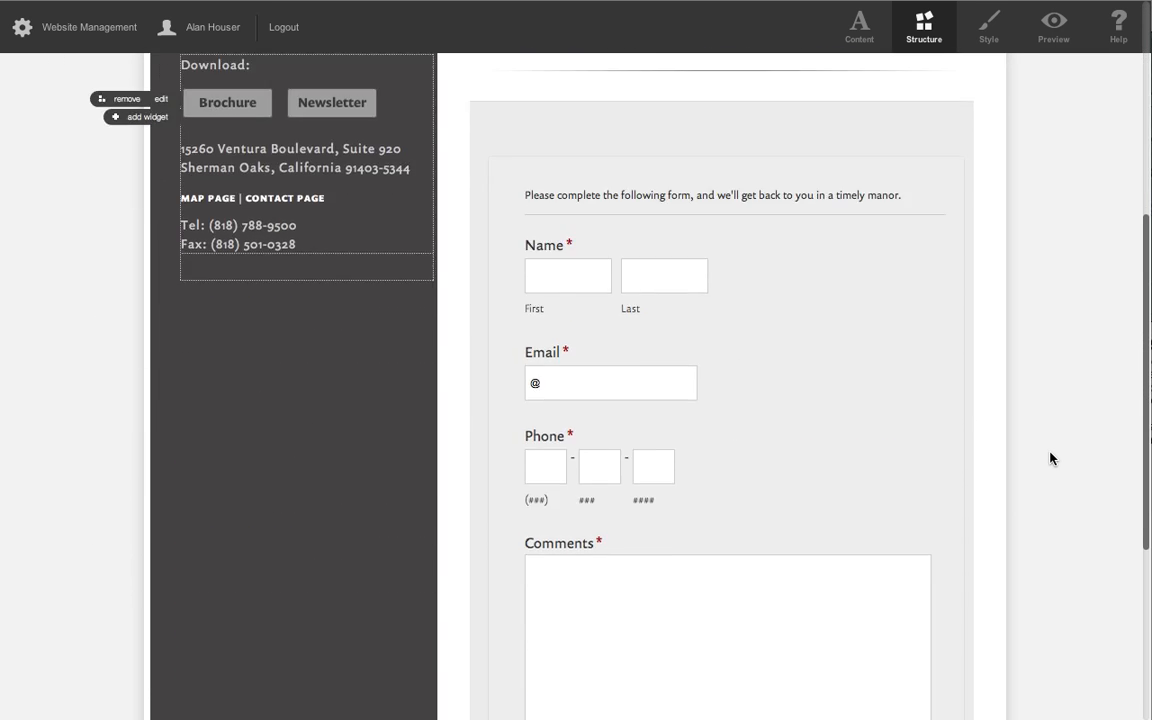
scroll(1050, 458, up, 4)
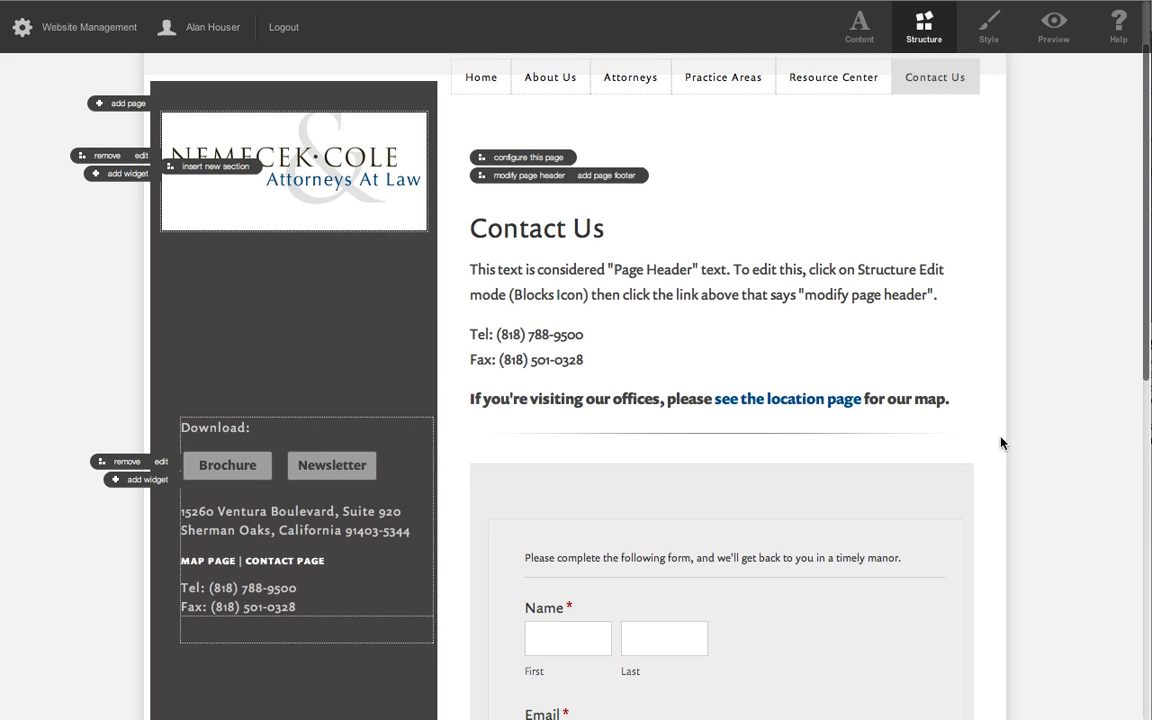
click(546, 166)
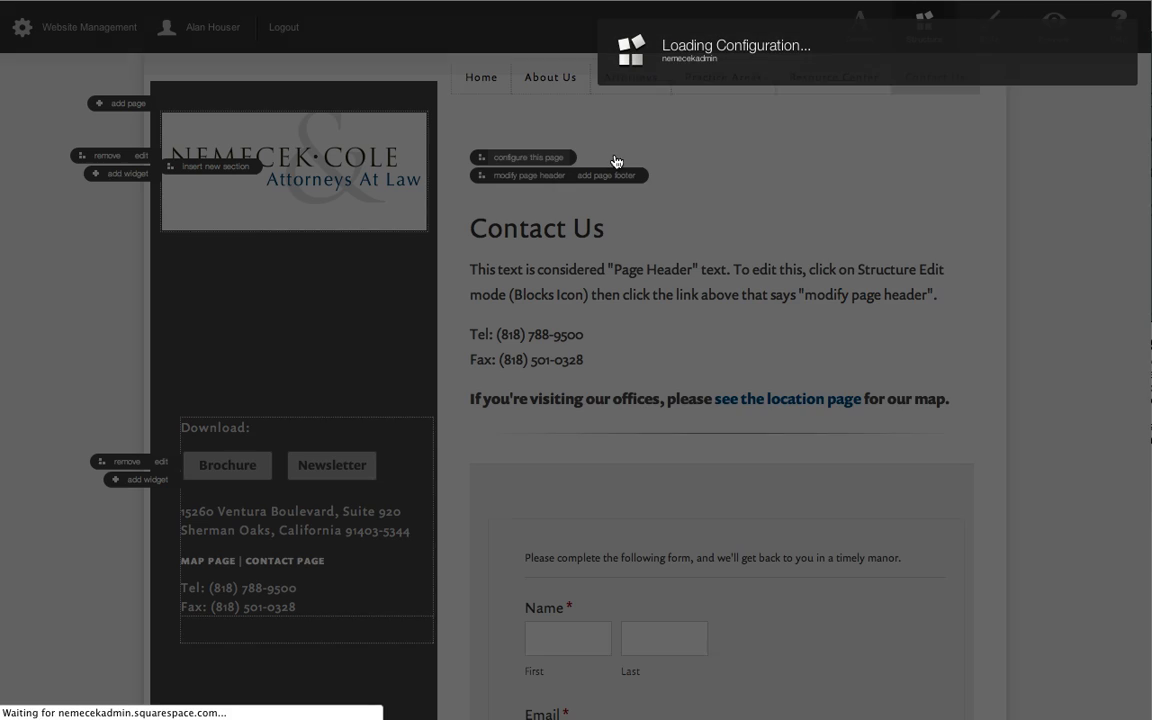
scroll(1068, 342, down, 10)
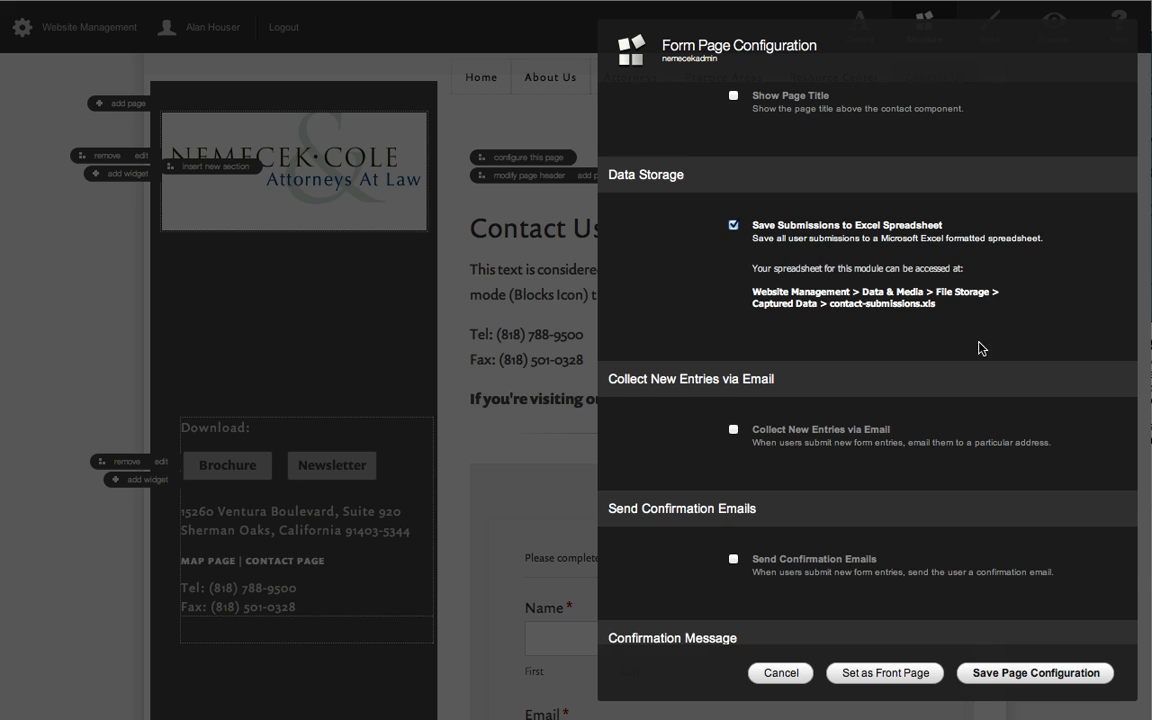
scroll(980, 347, down, 3)
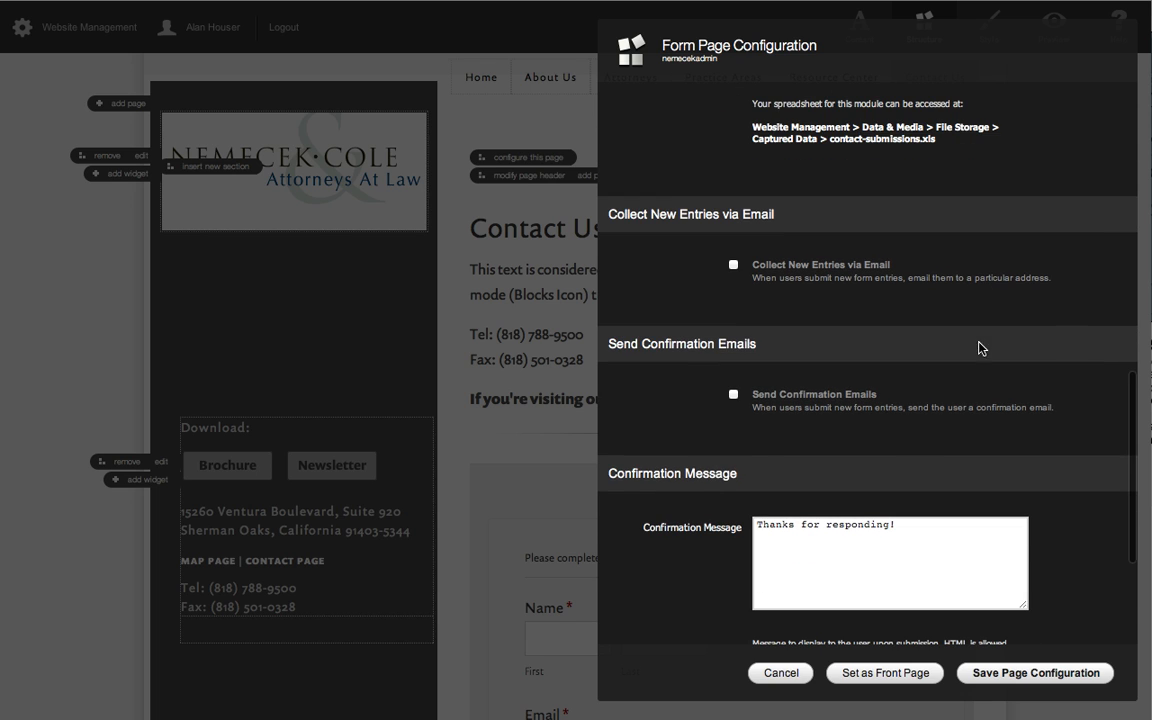
click(733, 266)
click(849, 405)
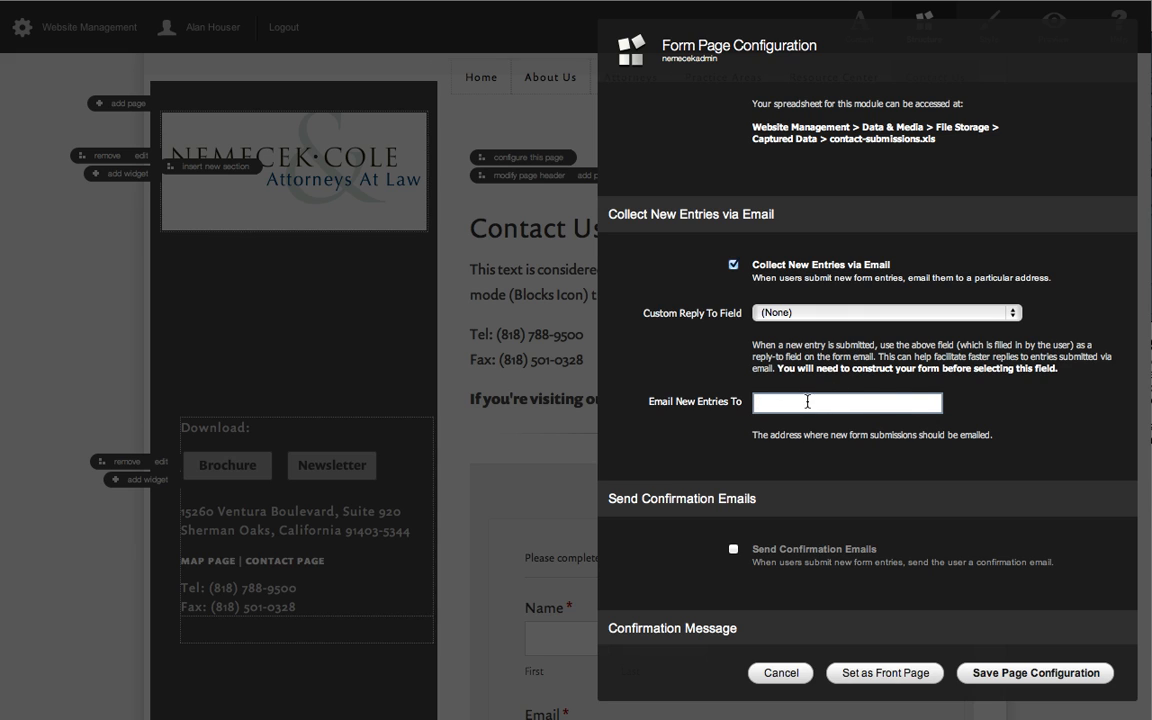
Examine the form page's confirmation email setting, confirmation message text, style override and banner override options.
scroll(1045, 430, down, 6)
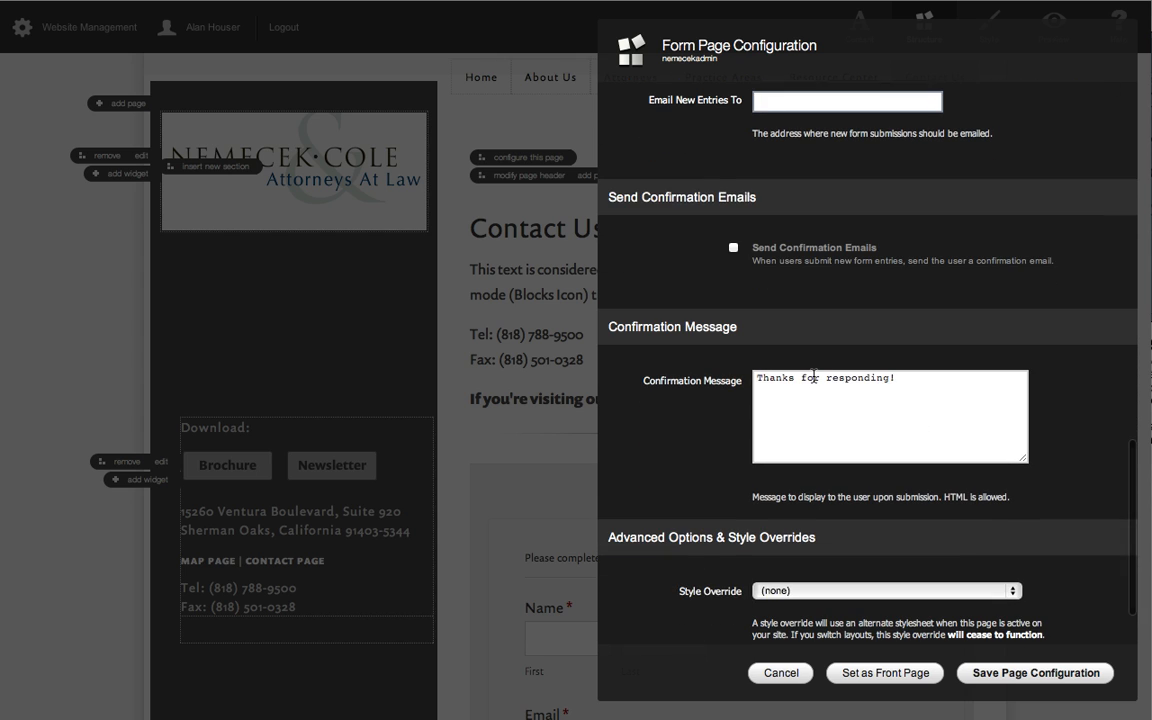
click(921, 382)
scroll(922, 382, up, 1)
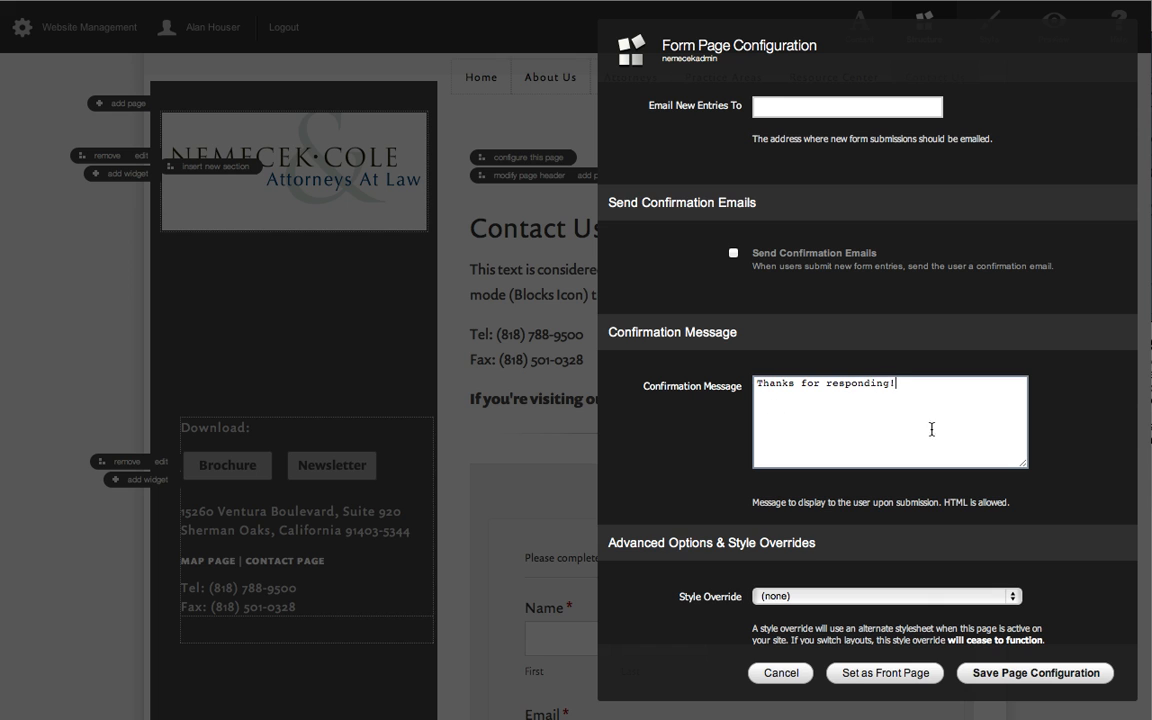
scroll(974, 433, down, 3)
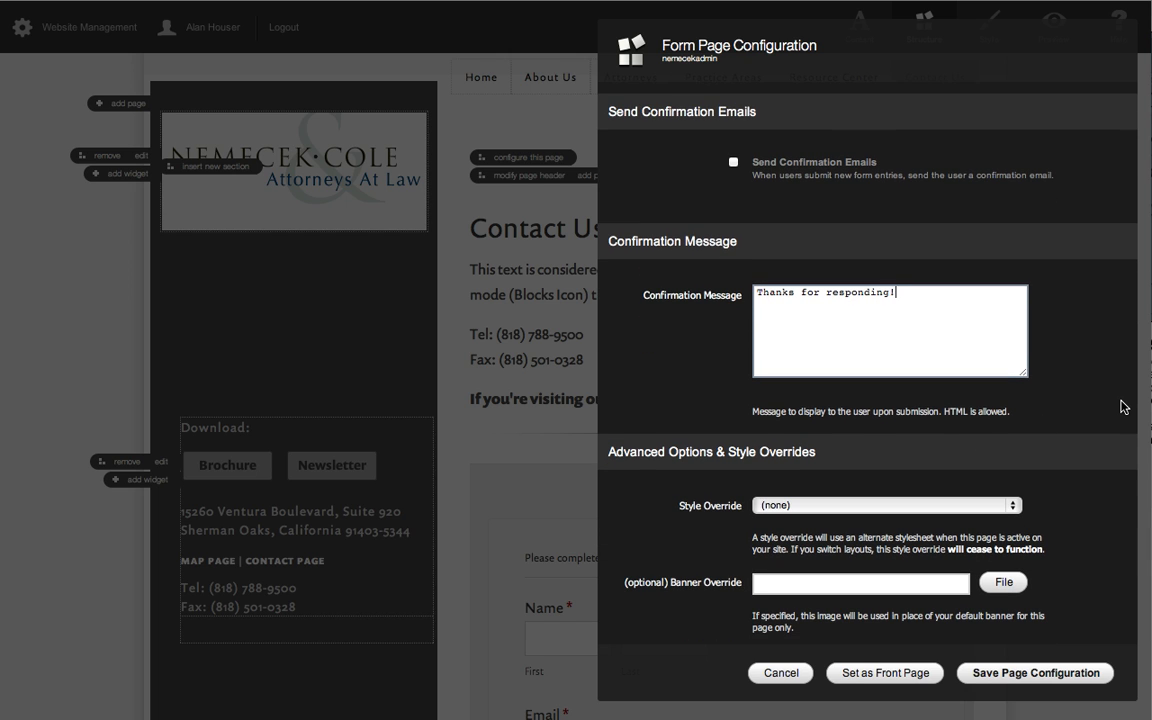
scroll(1123, 407, down, 5)
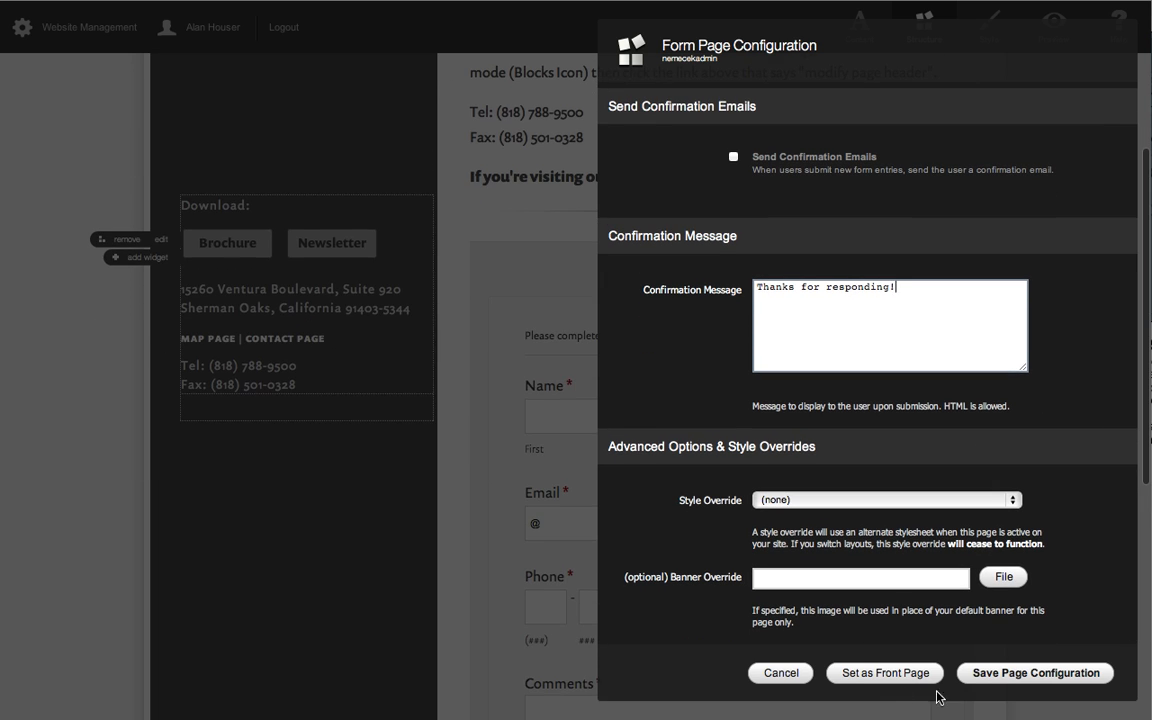
Leave the form page configuration without saving and go to the Professional Liability page under Practice Areas.
click(781, 673)
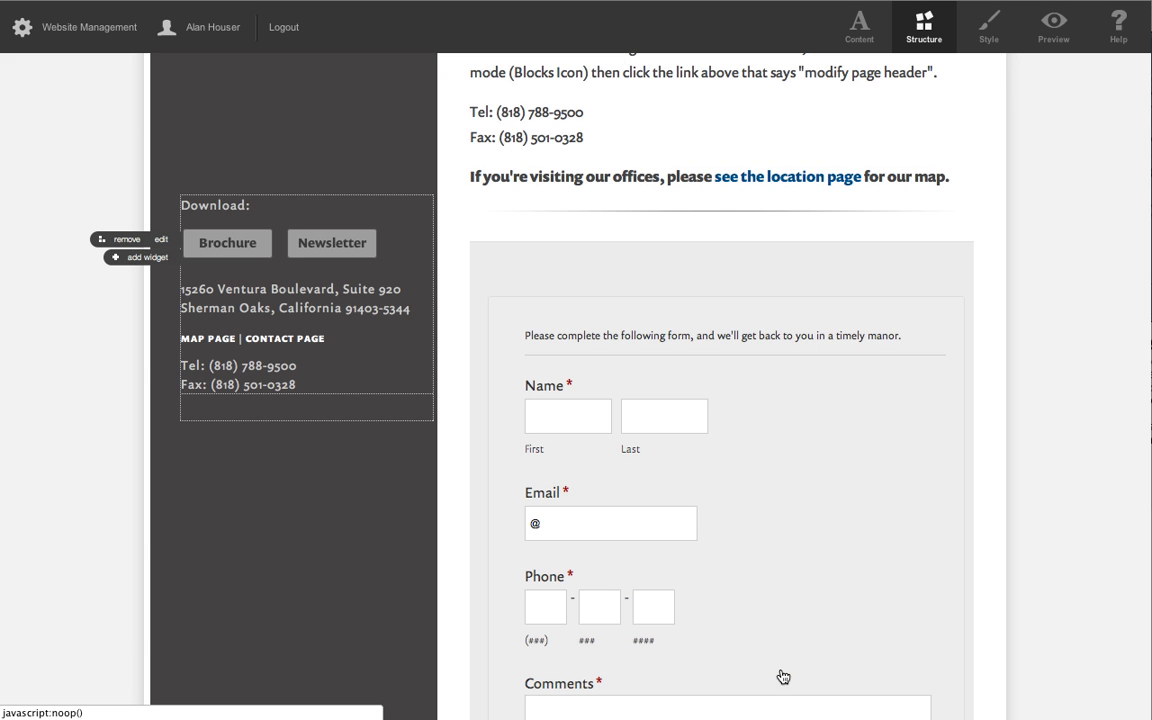
scroll(902, 504, up, 7)
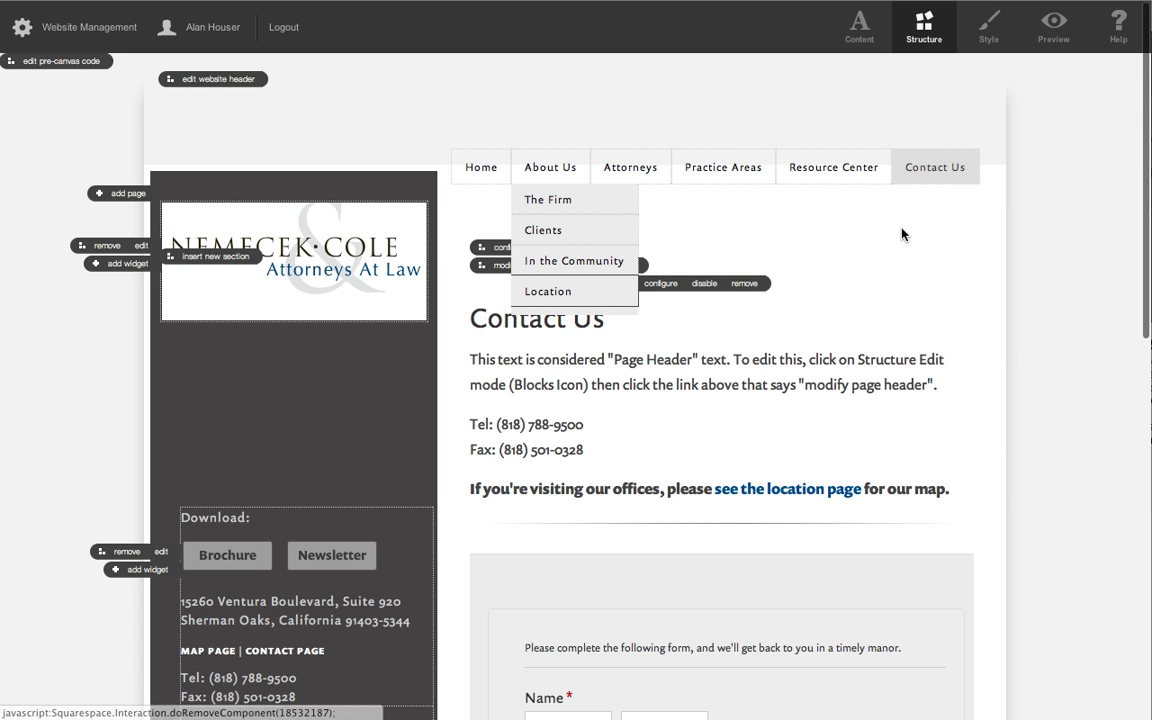
mouse_move(858, 170)
mouse_move(720, 180)
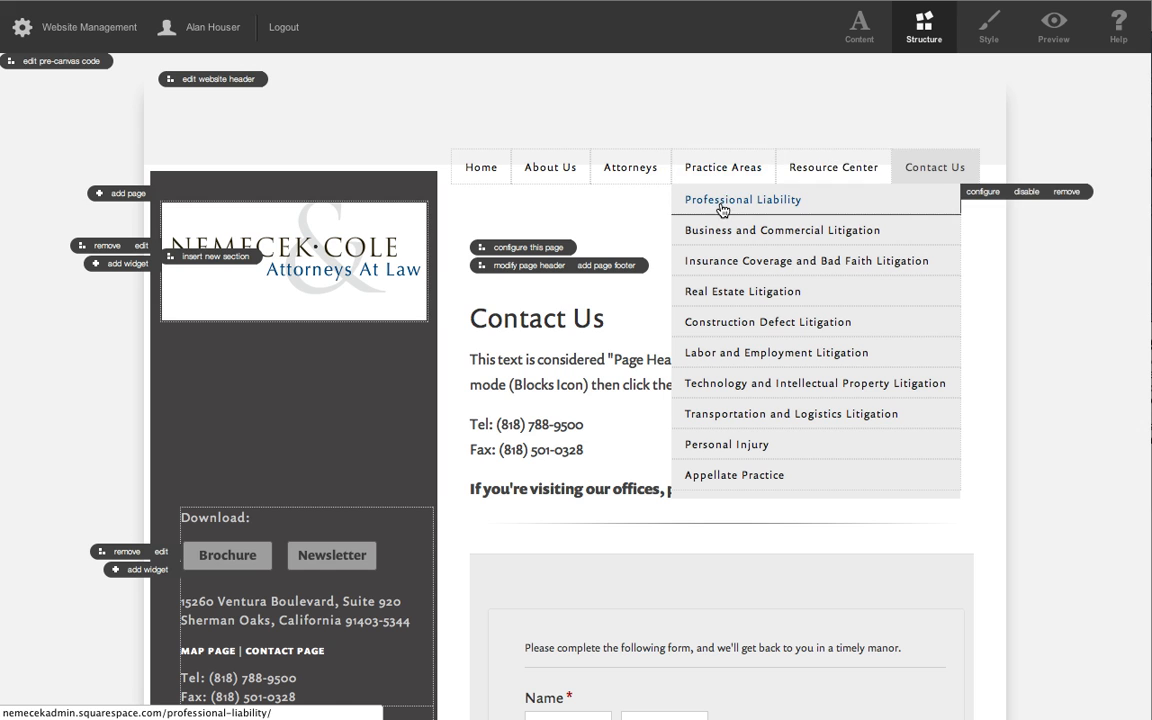
click(720, 201)
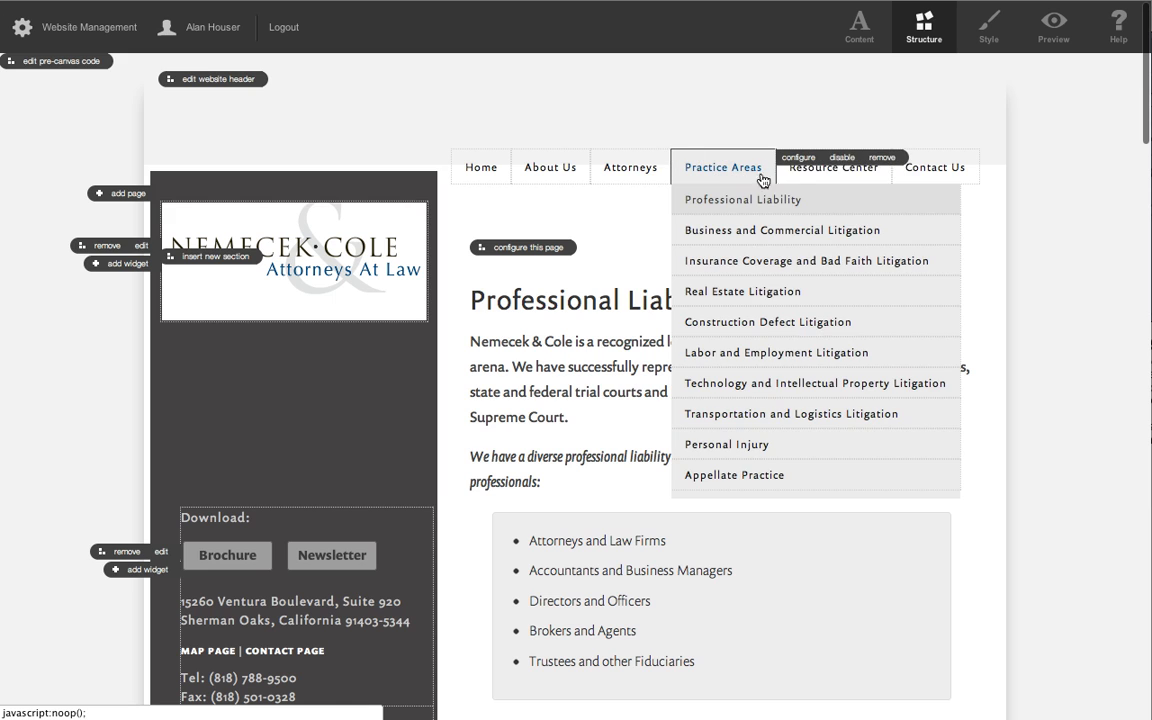
Move Real Estate Litigation to the start of the Practice Areas submenu, and return it to below Insurance Coverage and Bad Faith Litigation.
mouse_move(781, 168)
mouse_move(694, 165)
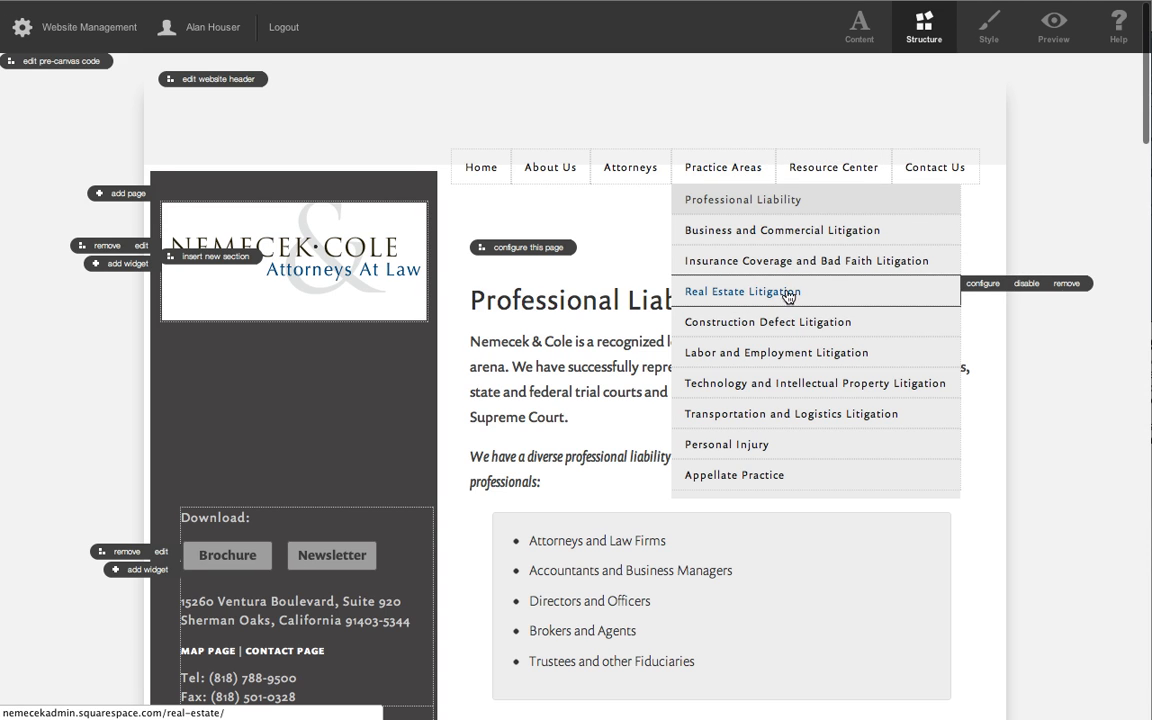
drag(828, 272, 835, 229)
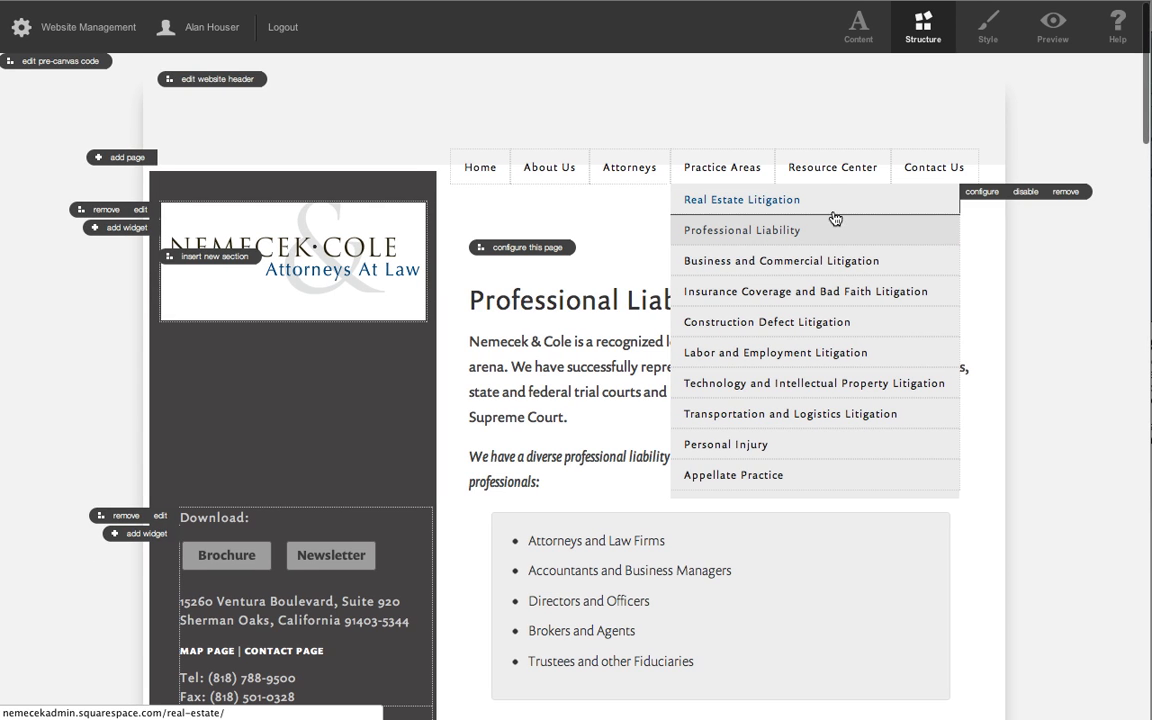
drag(841, 200, 694, 288)
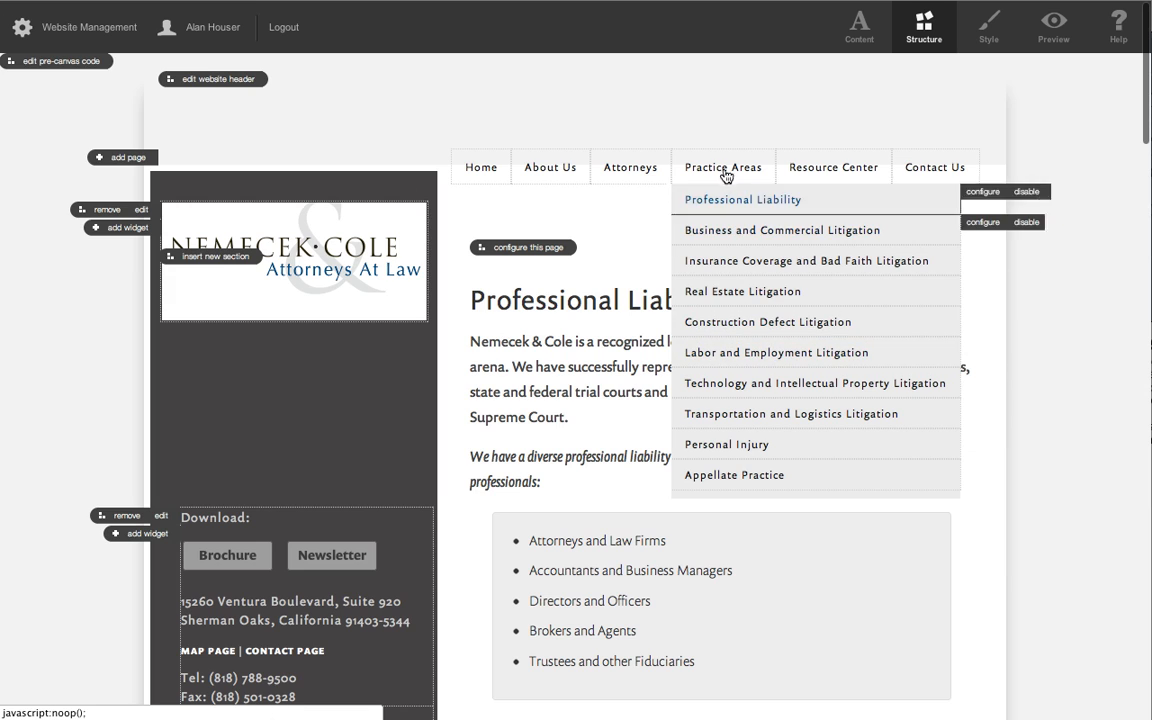
Move About Us after Attorneys in the site navigation, and restore it to directly after Home.
mouse_move(549, 172)
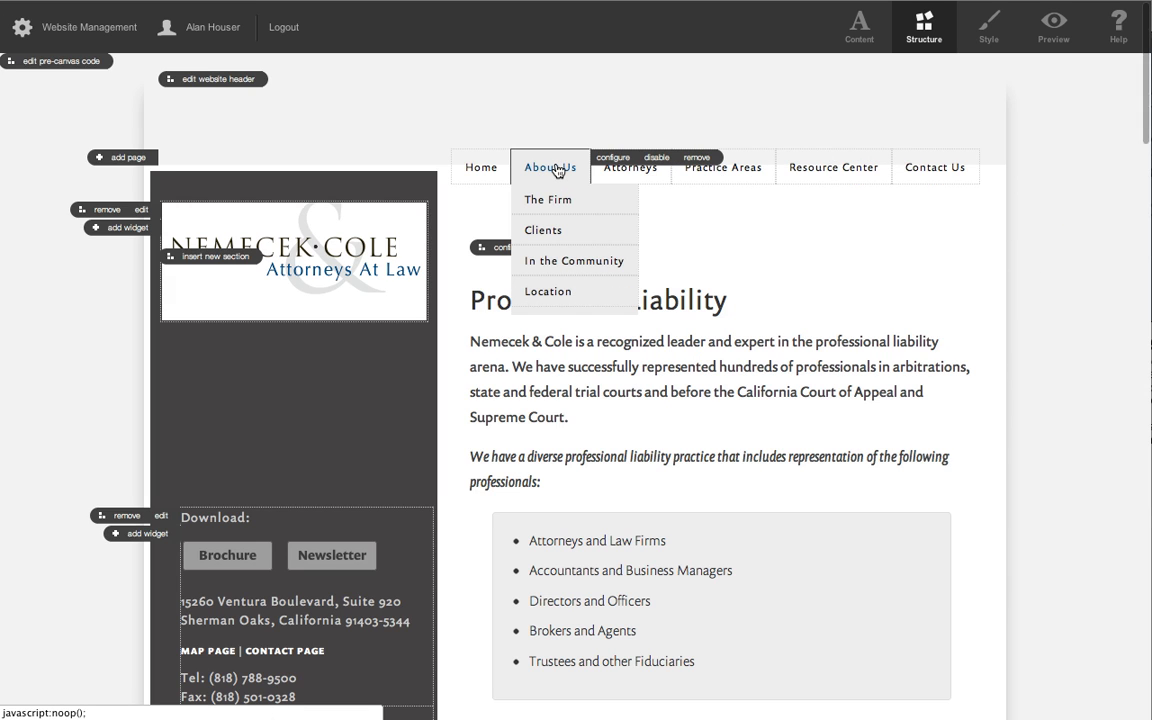
drag(554, 163, 676, 188)
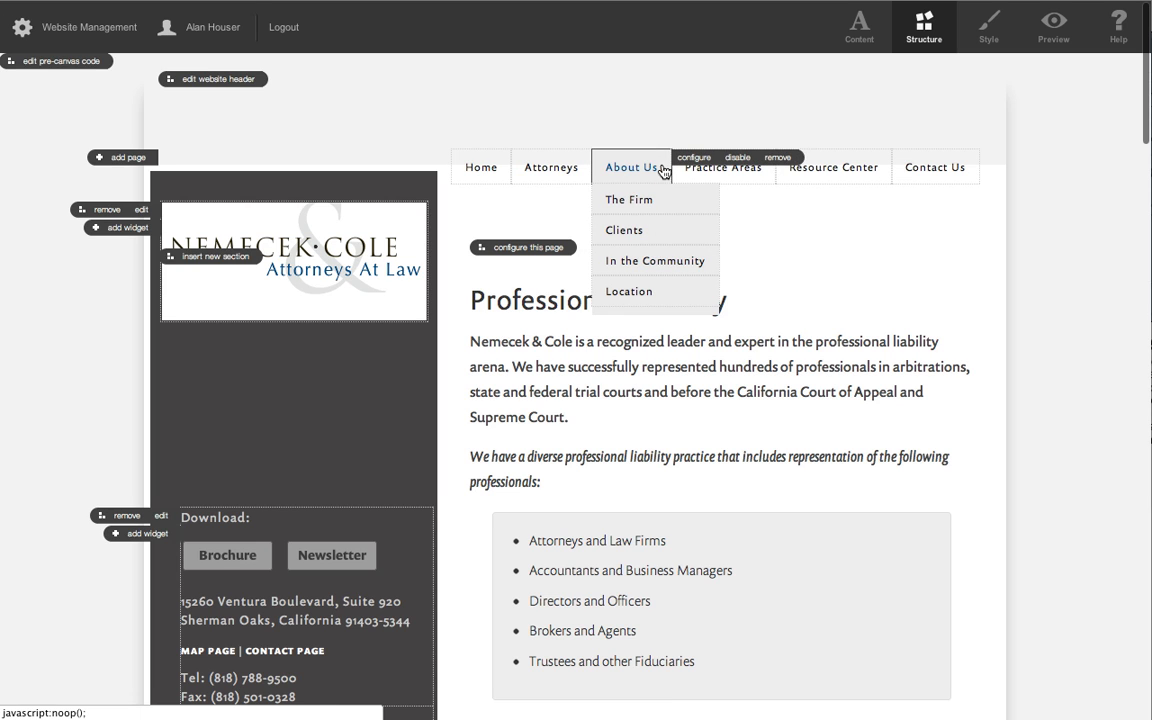
drag(572, 160, 537, 154)
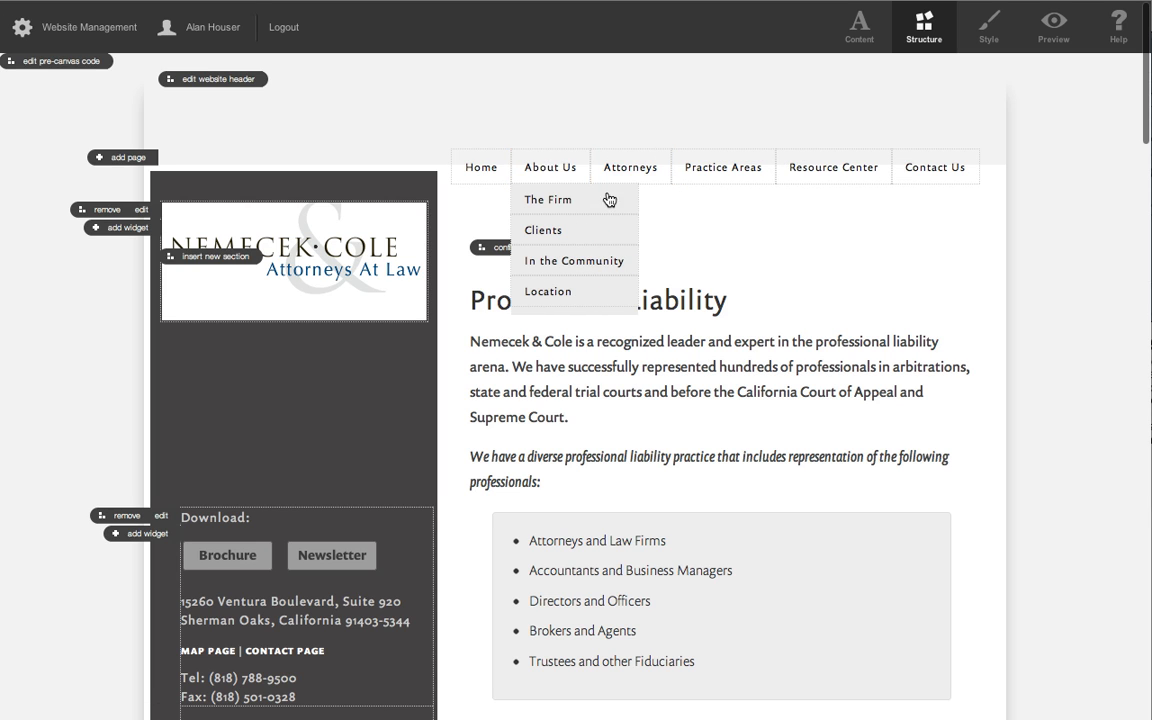
Move Attorneys to the end of the Practice Areas submenu, and return it to the main navigation between About Us and Practice Areas.
mouse_move(845, 168)
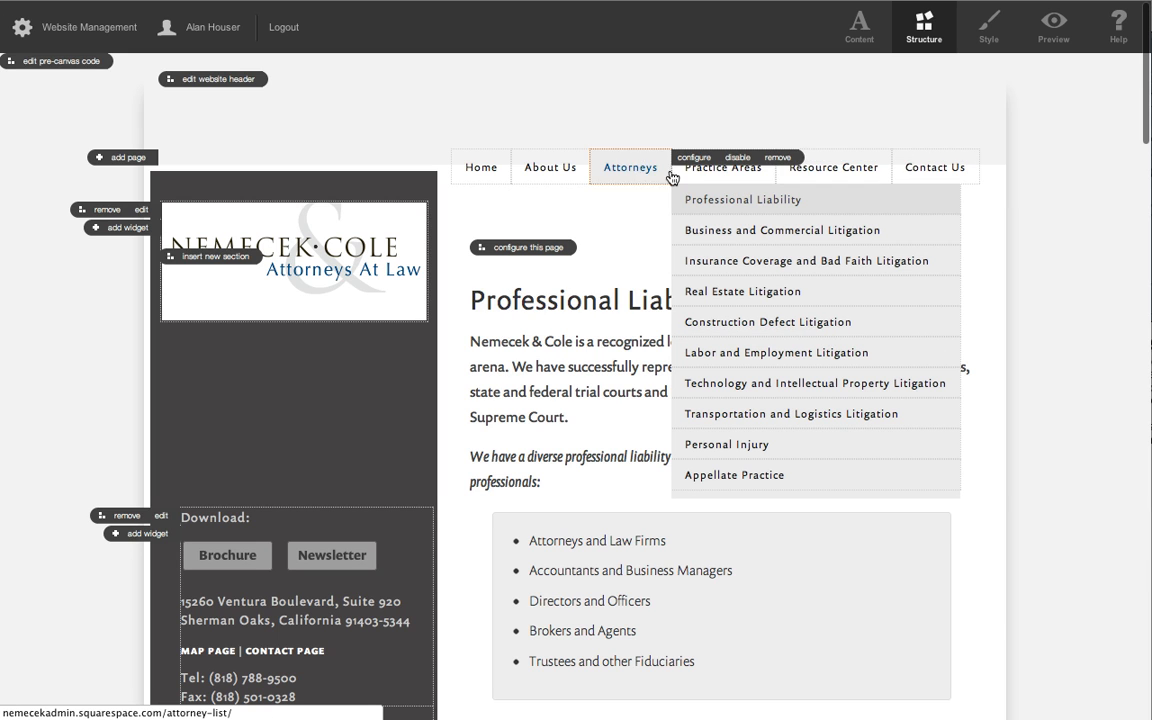
drag(627, 167, 750, 506)
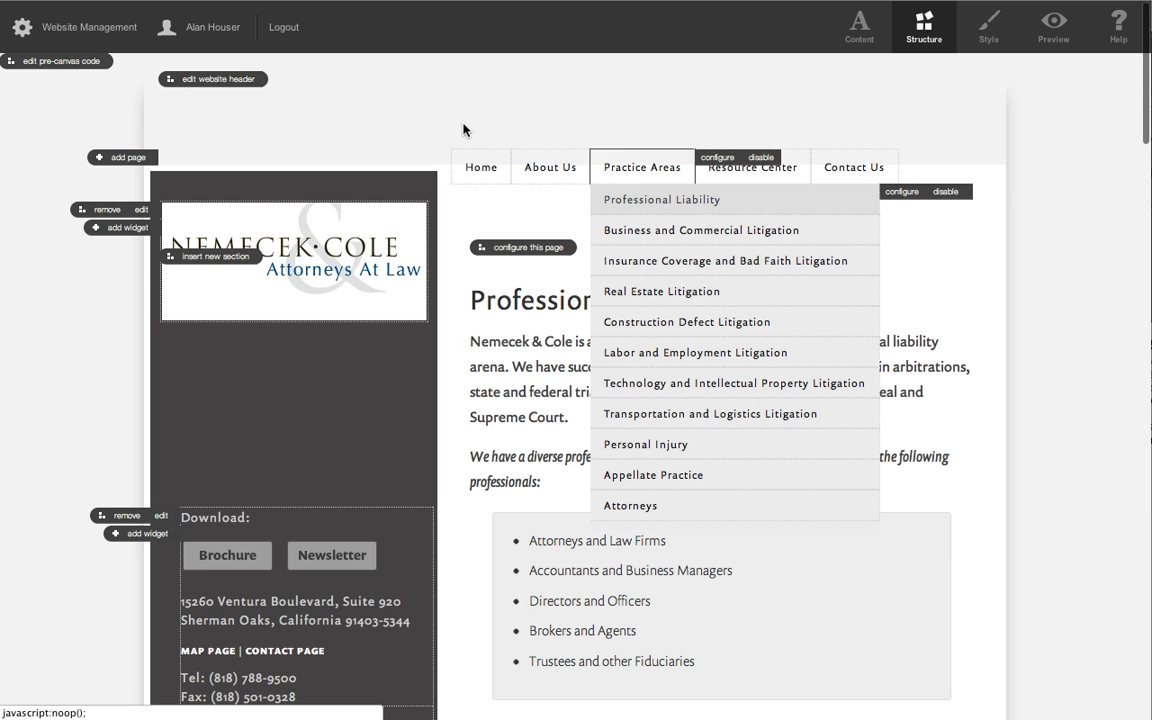
mouse_move(663, 178)
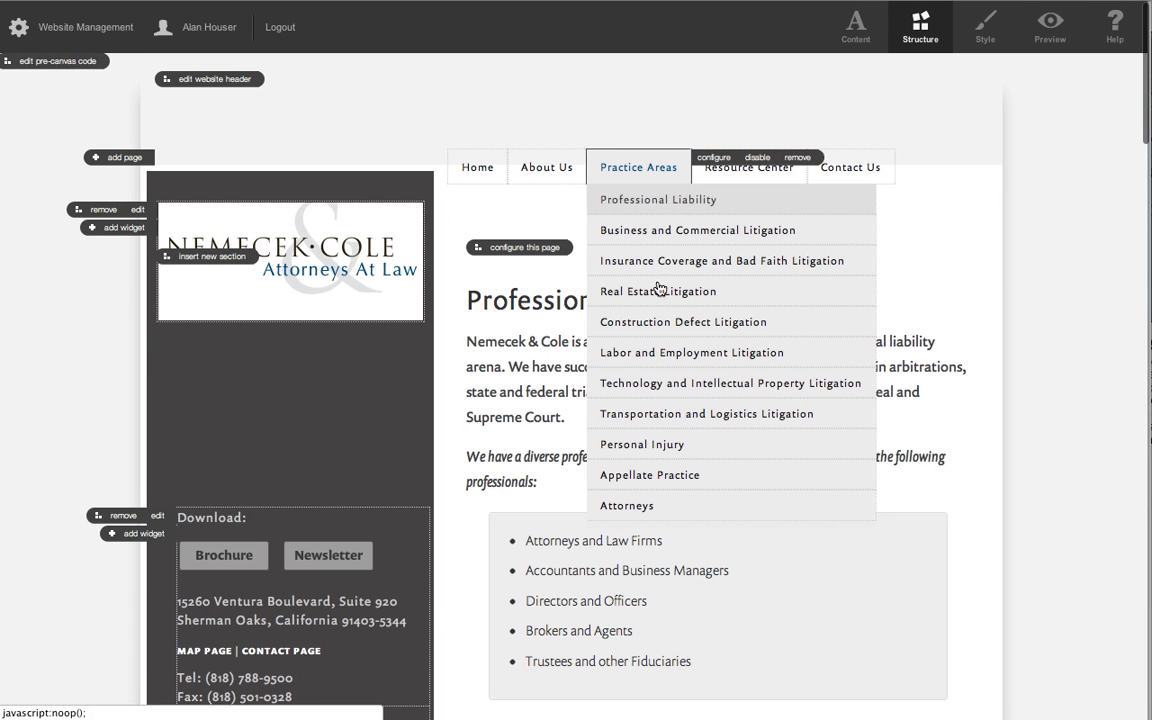
drag(702, 509, 648, 246)
mouse_move(658, 172)
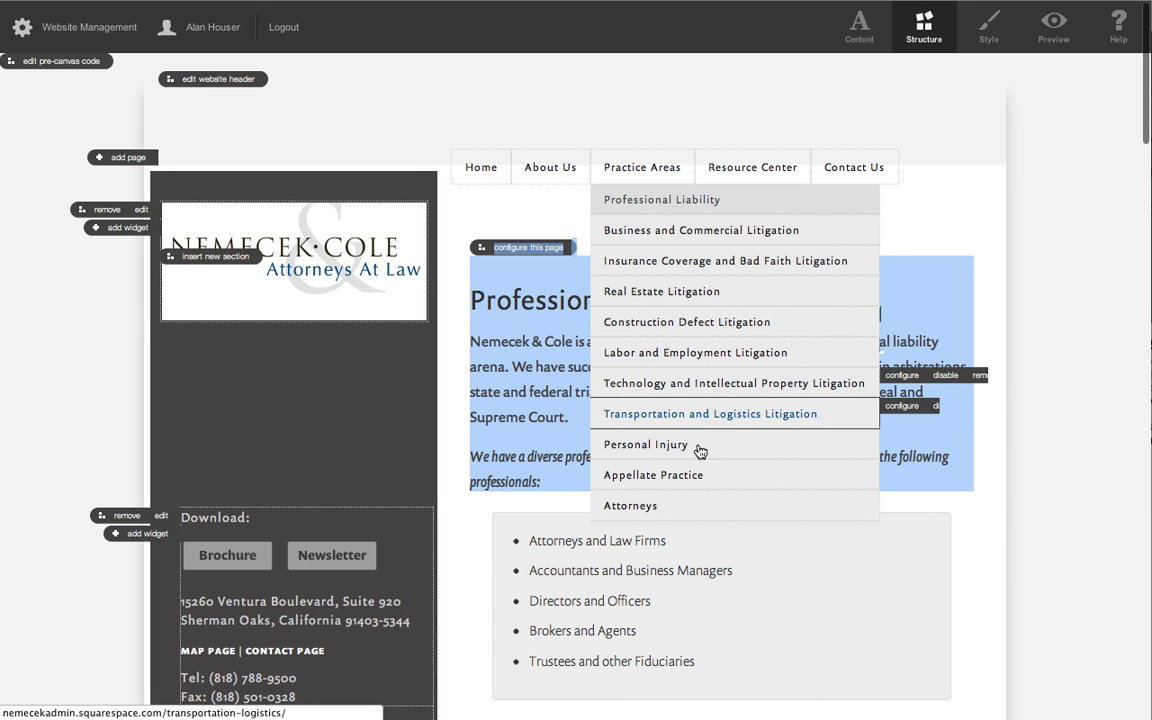
drag(640, 505, 591, 172)
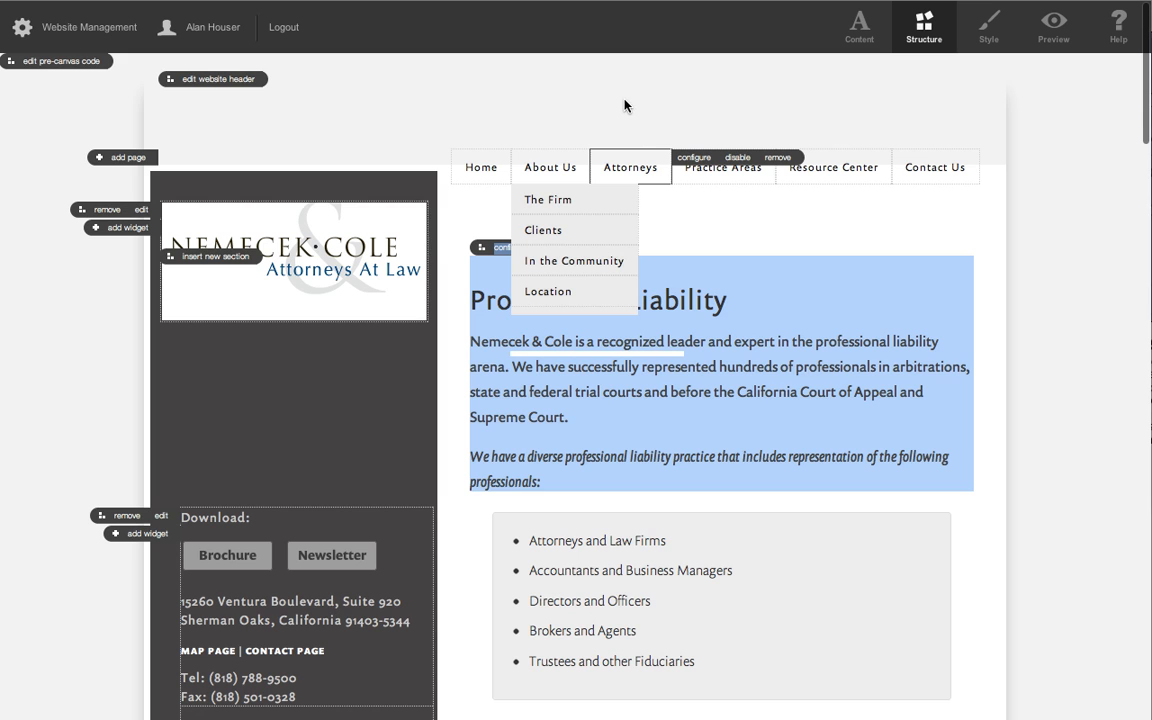
click(619, 102)
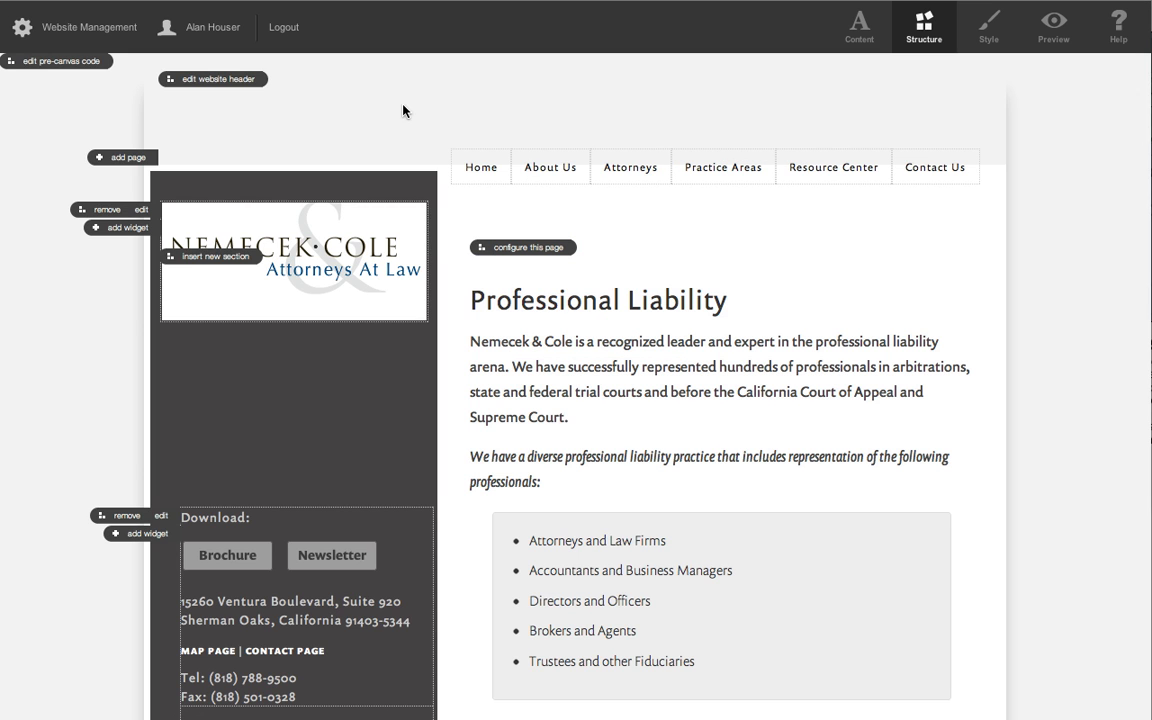
Open the site's Architecture overview, examine the Sidebar 1 page list, and compare it with the live site's navigation in Firefox.
click(62, 33)
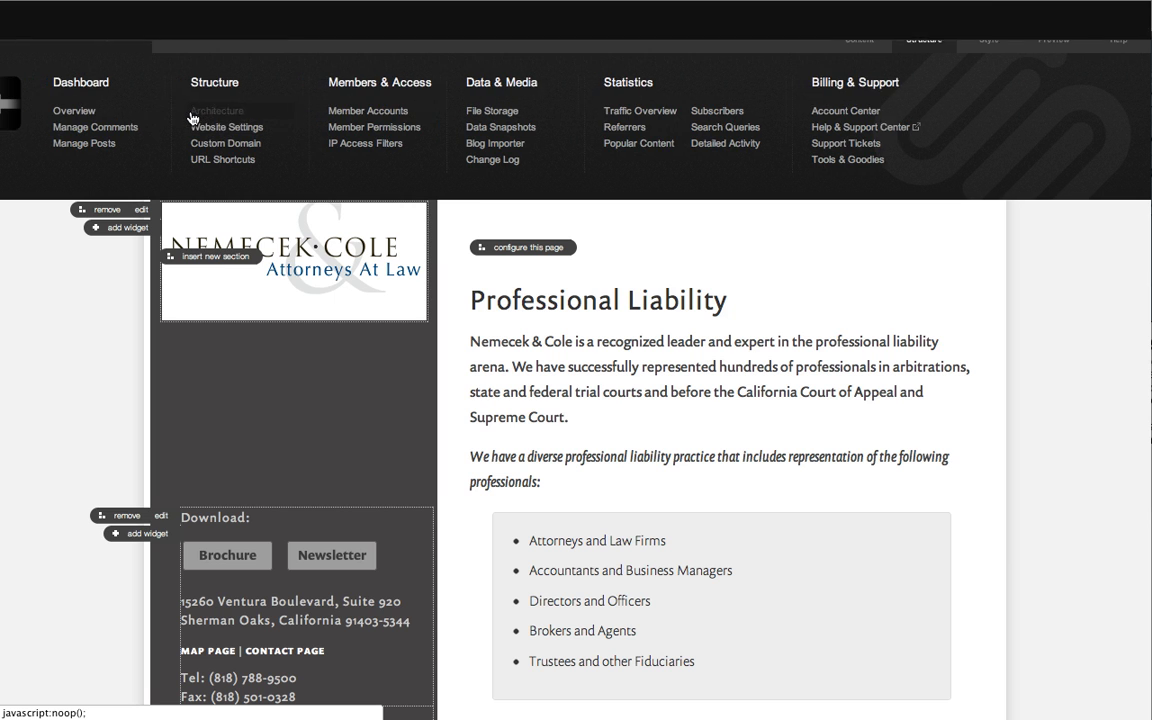
click(193, 118)
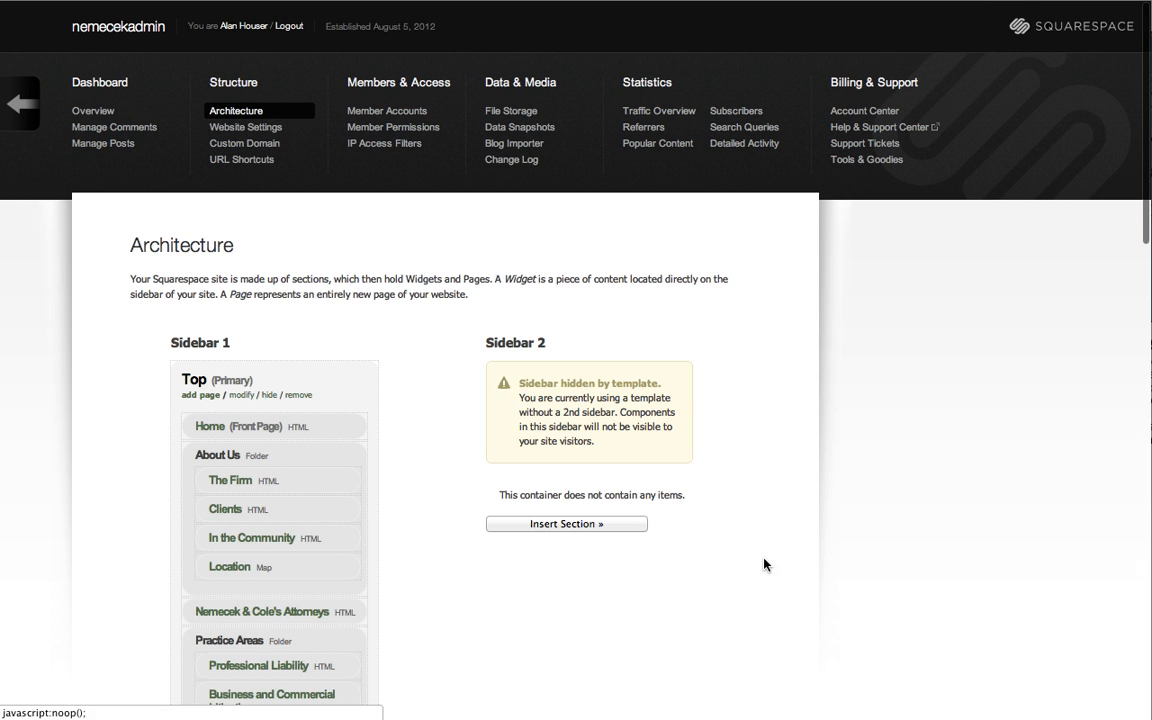
scroll(712, 540, down, 5)
scroll(785, 543, down, 2)
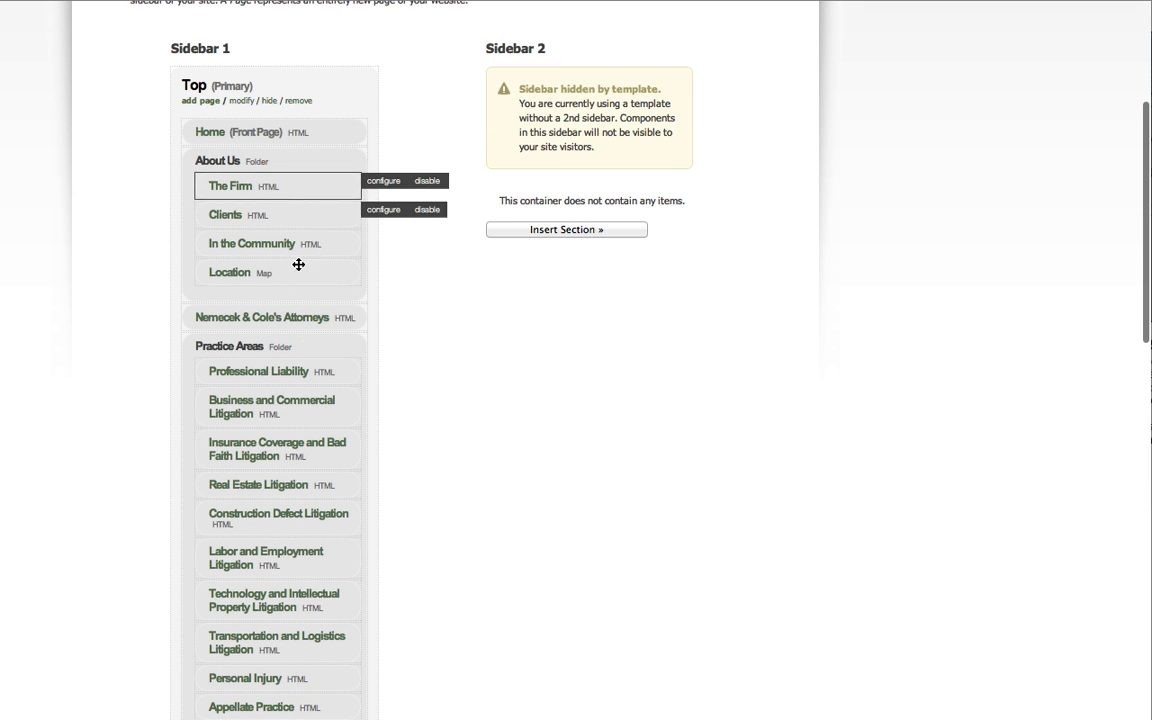
scroll(386, 571, down, 5)
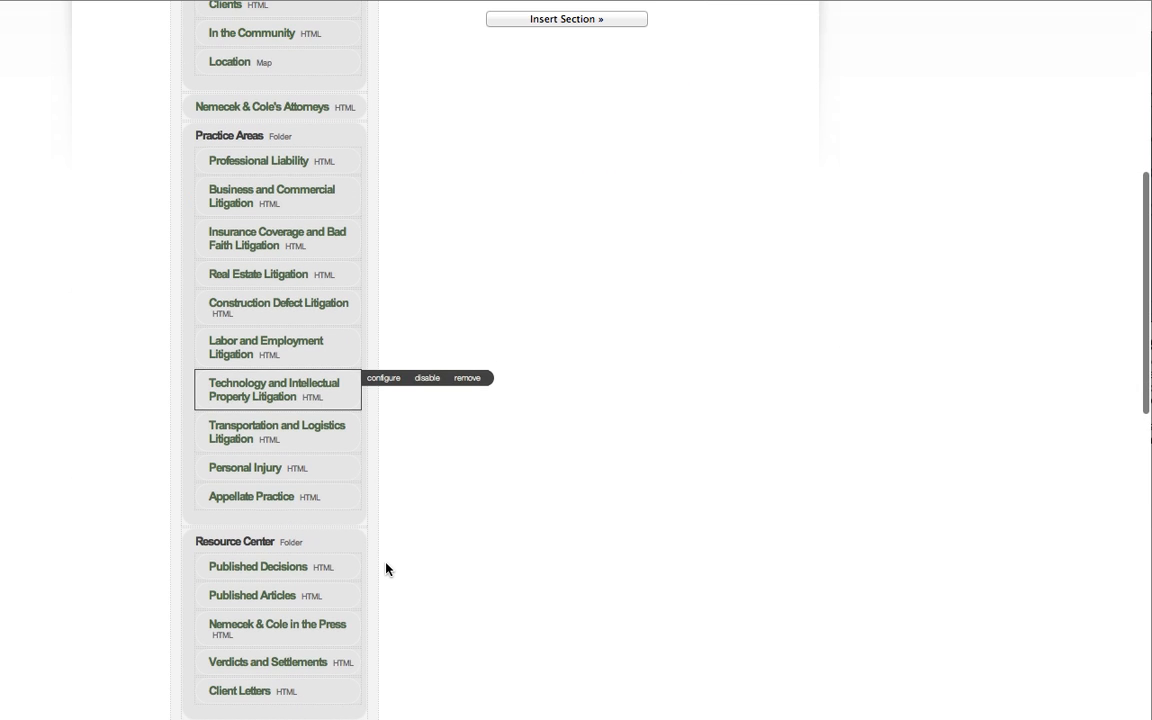
scroll(386, 570, down, 3)
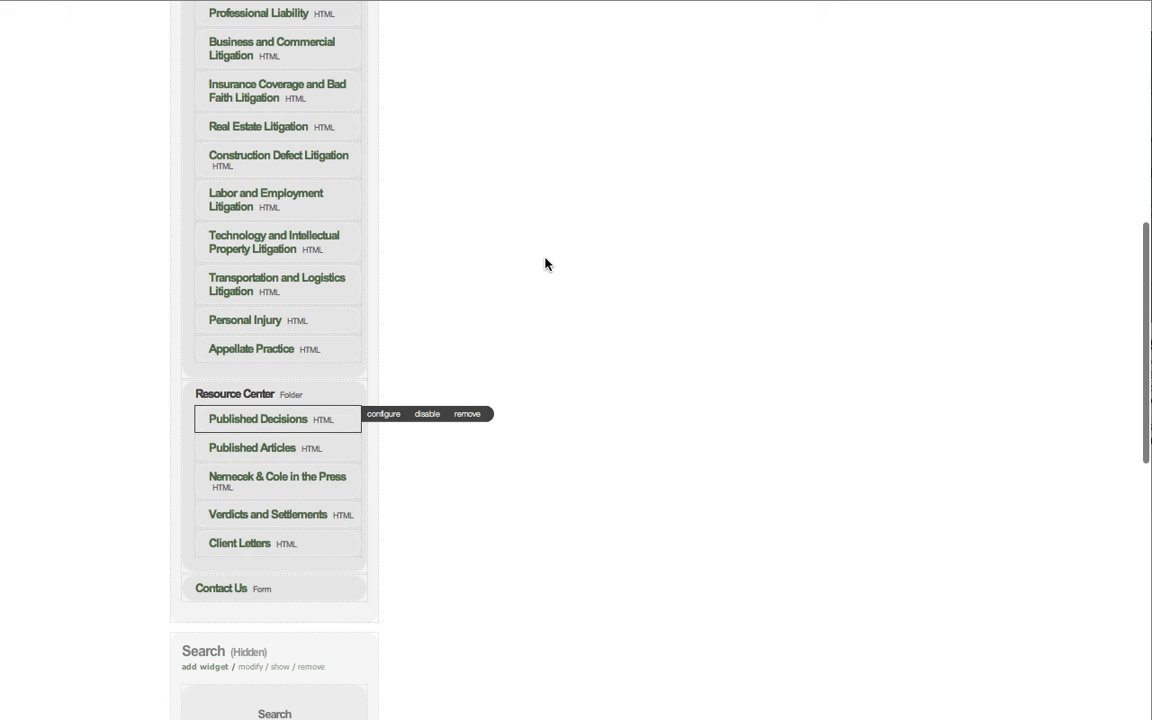
key(super+Tab)
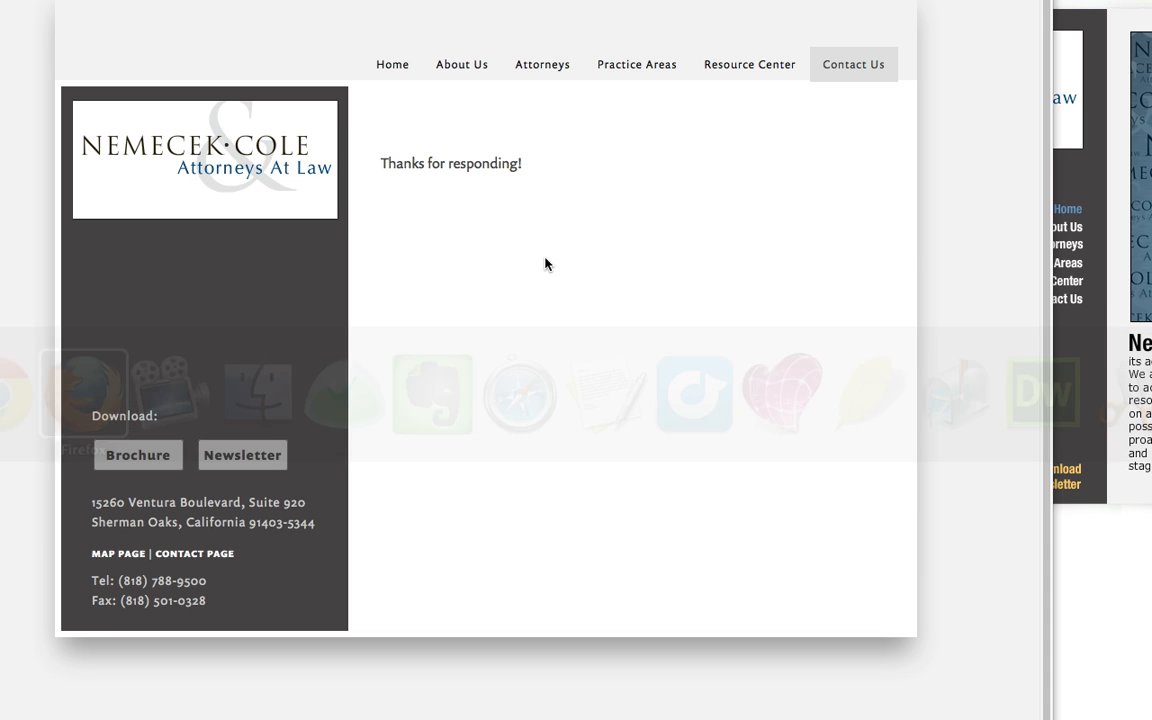
mouse_move(746, 69)
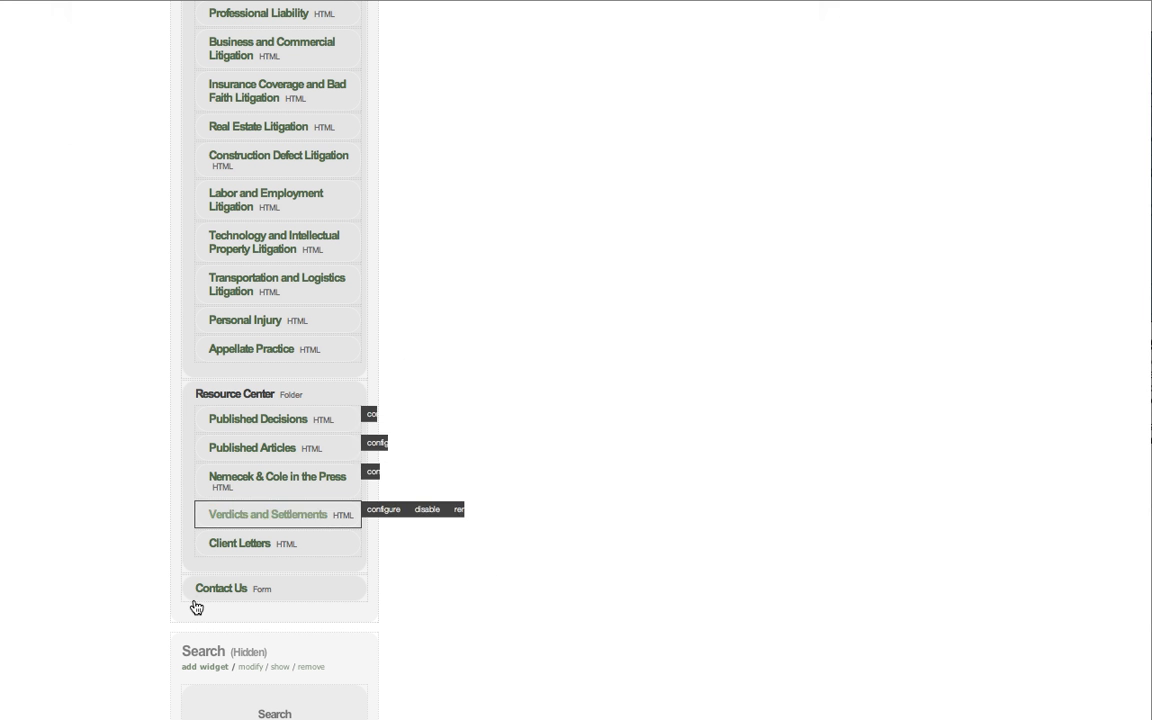
Move the Contact Us form page into the Resource Center folder, and return it to its own place below that folder.
drag(309, 589, 233, 601)
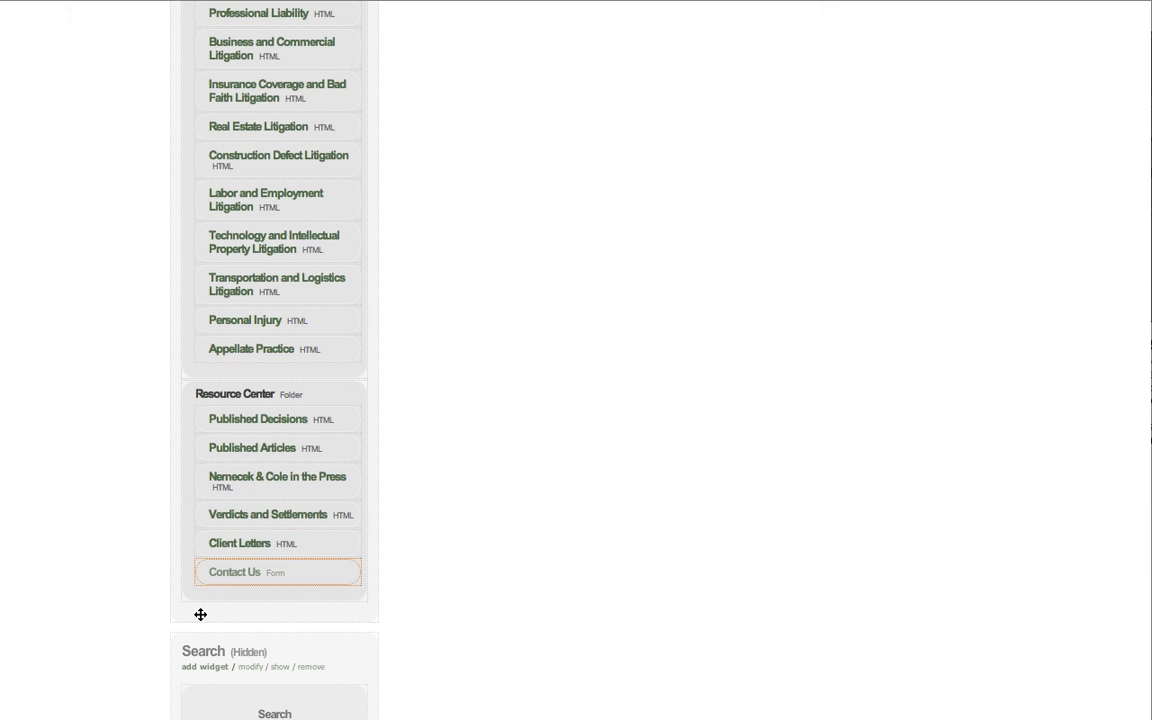
drag(304, 574, 258, 592)
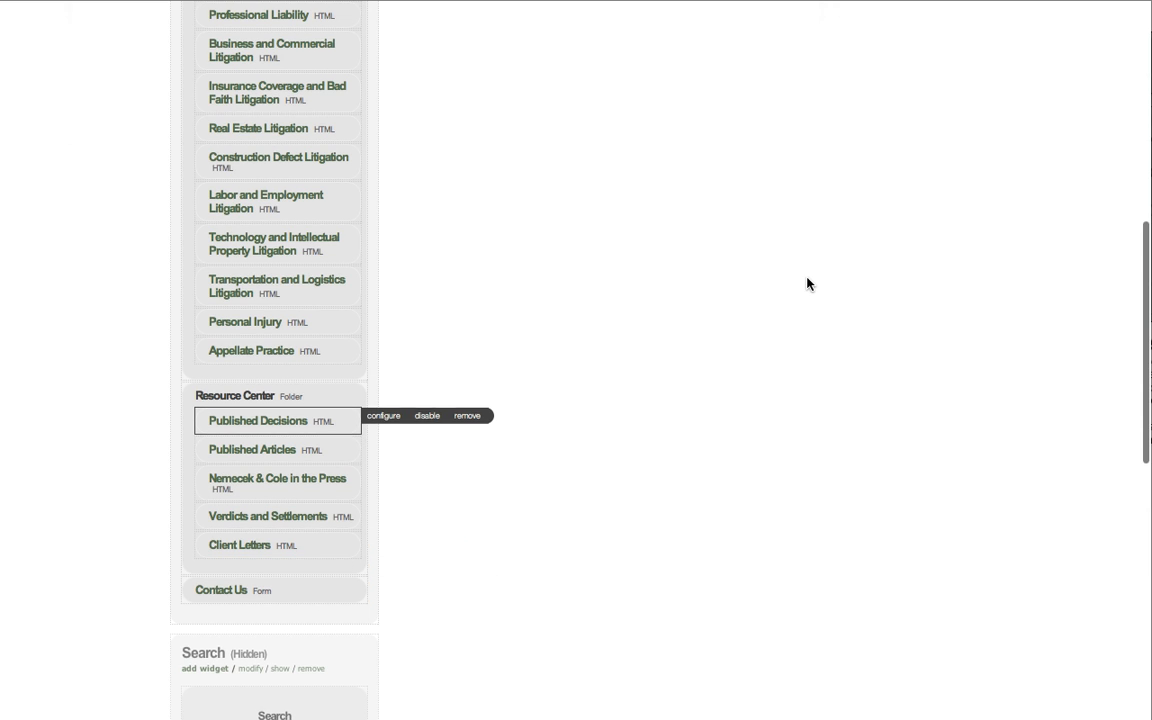
Examine the Architecture list's page folders, the hidden Search and Attorneys sections, and the untitled logo and button widget sections.
scroll(808, 284, up, 5)
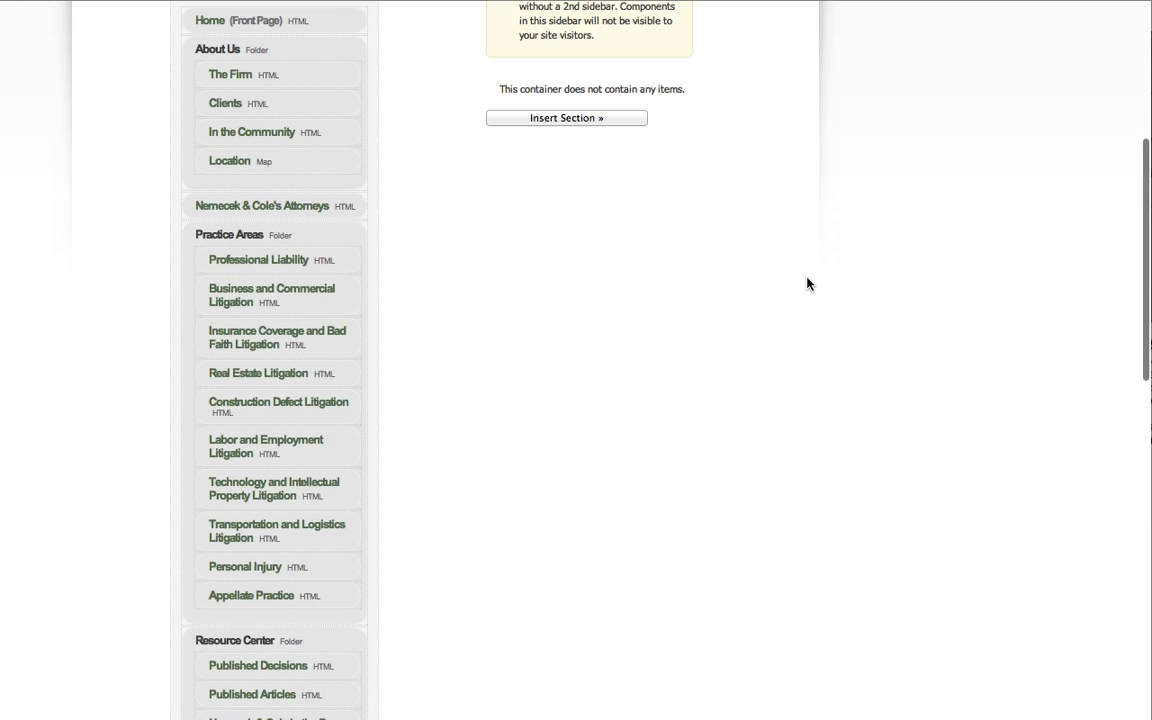
scroll(808, 284, up, 2)
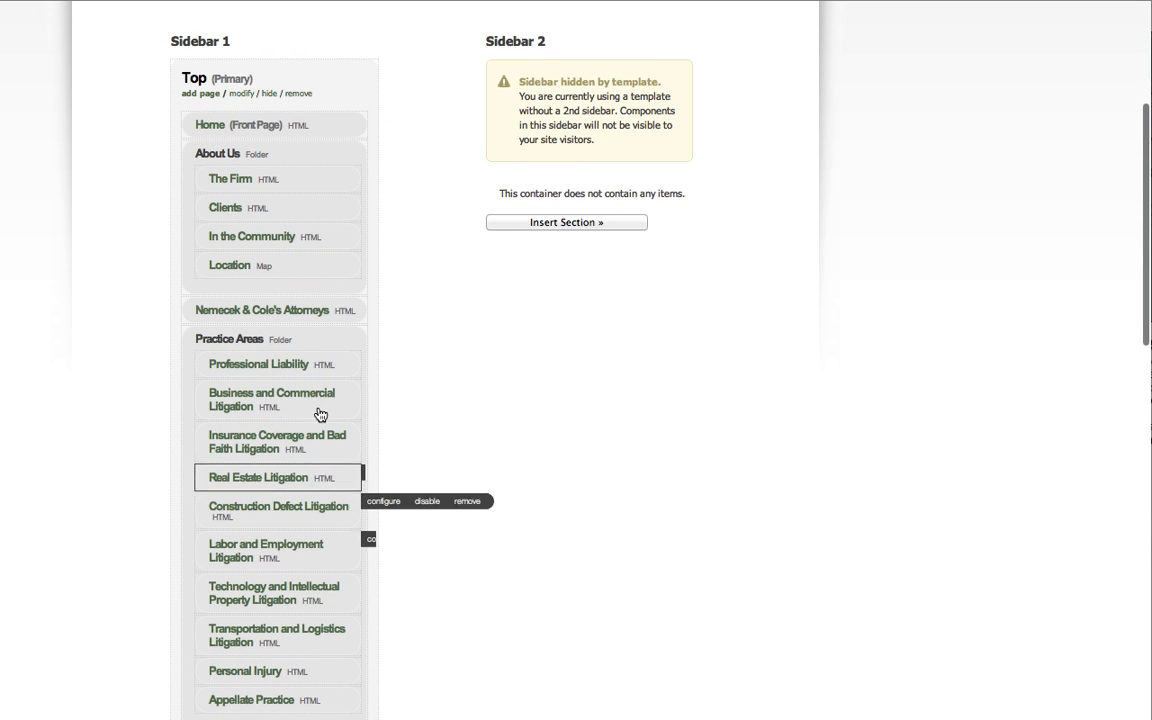
scroll(290, 625, down, 5)
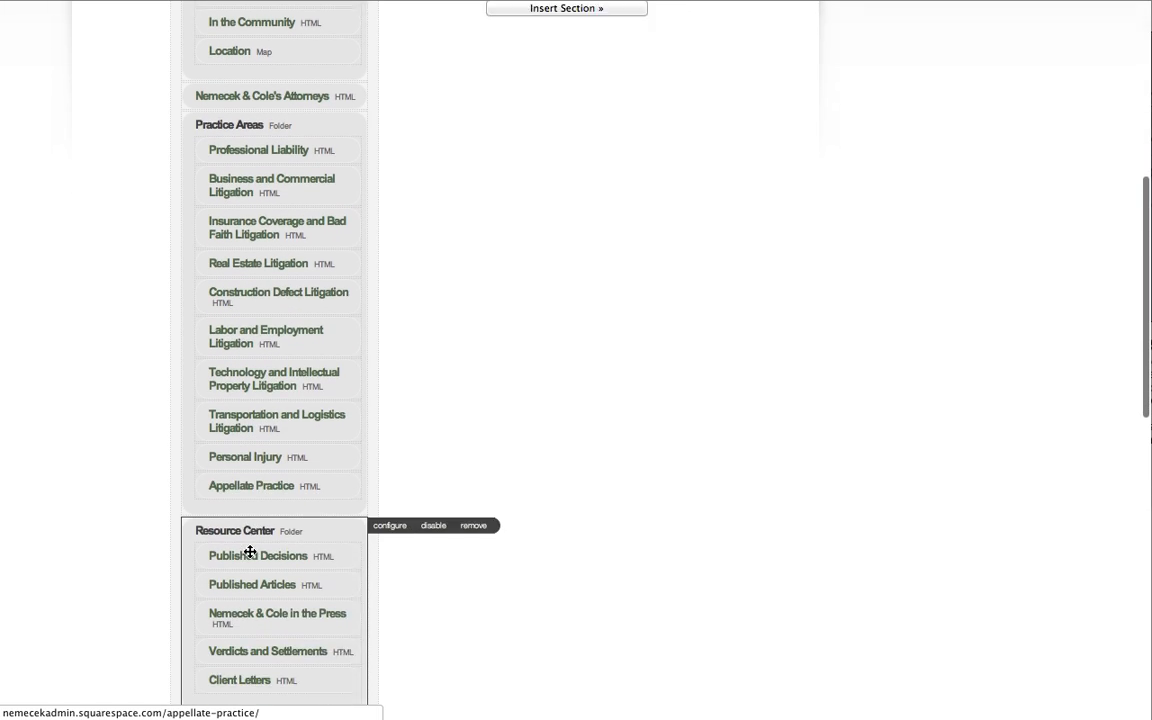
scroll(614, 573, down, 4)
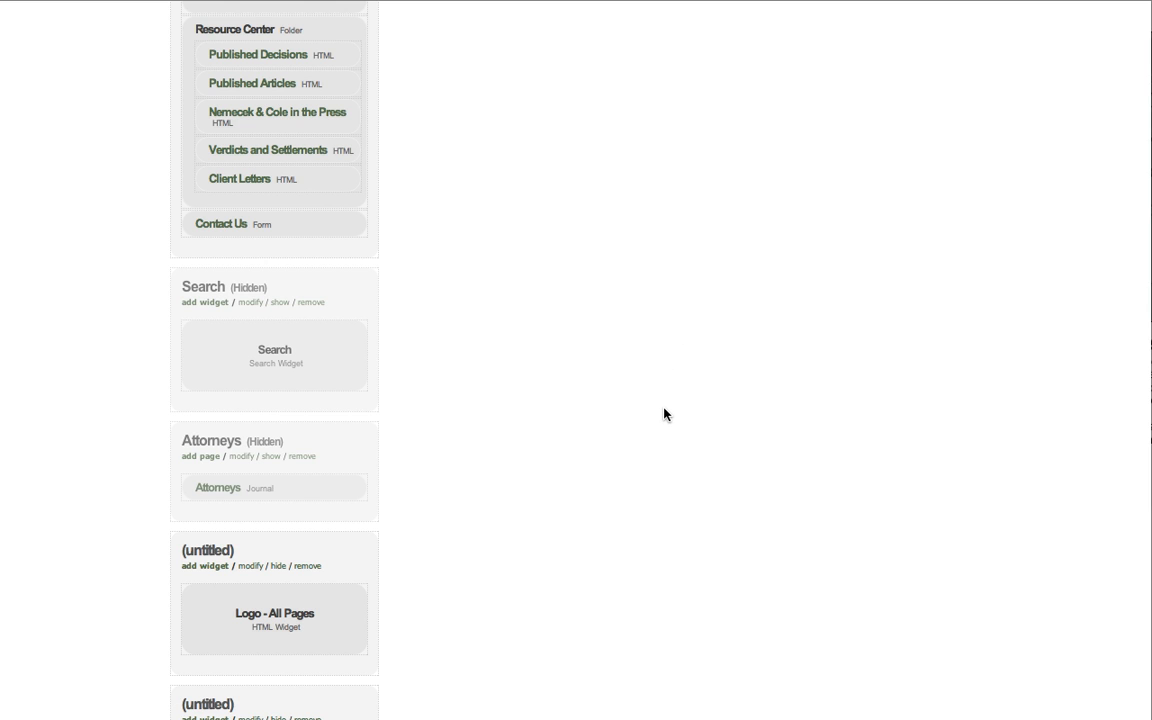
scroll(664, 414, down, 5)
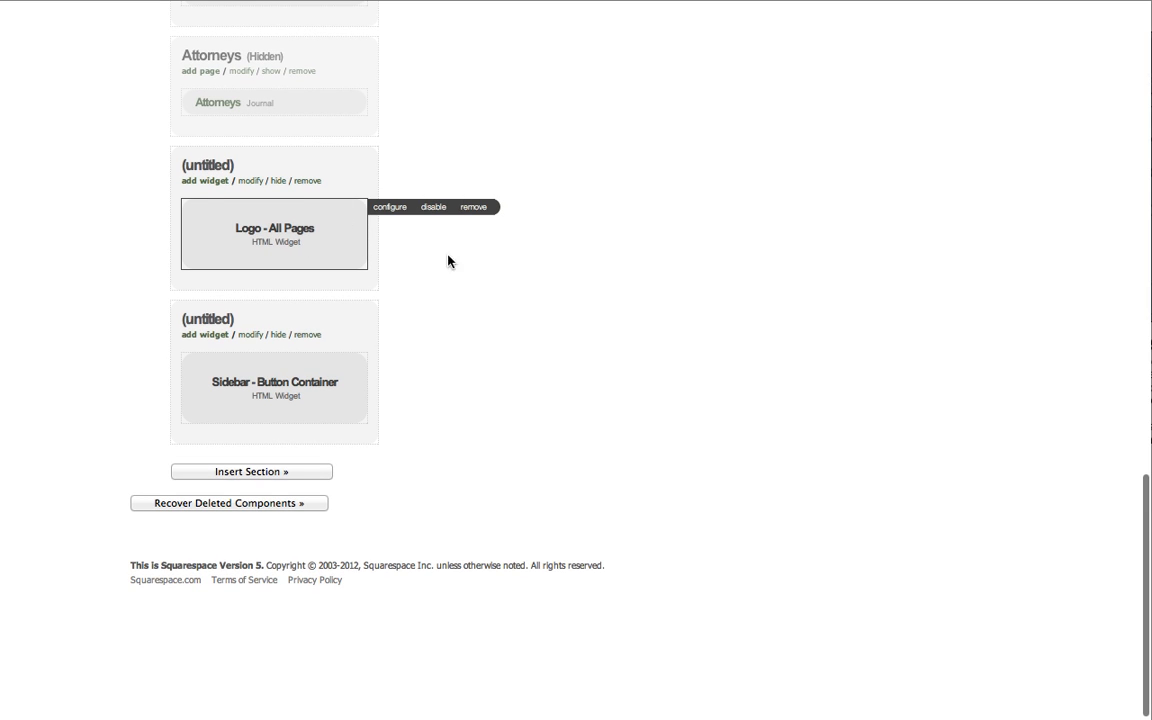
scroll(548, 397, up, 7)
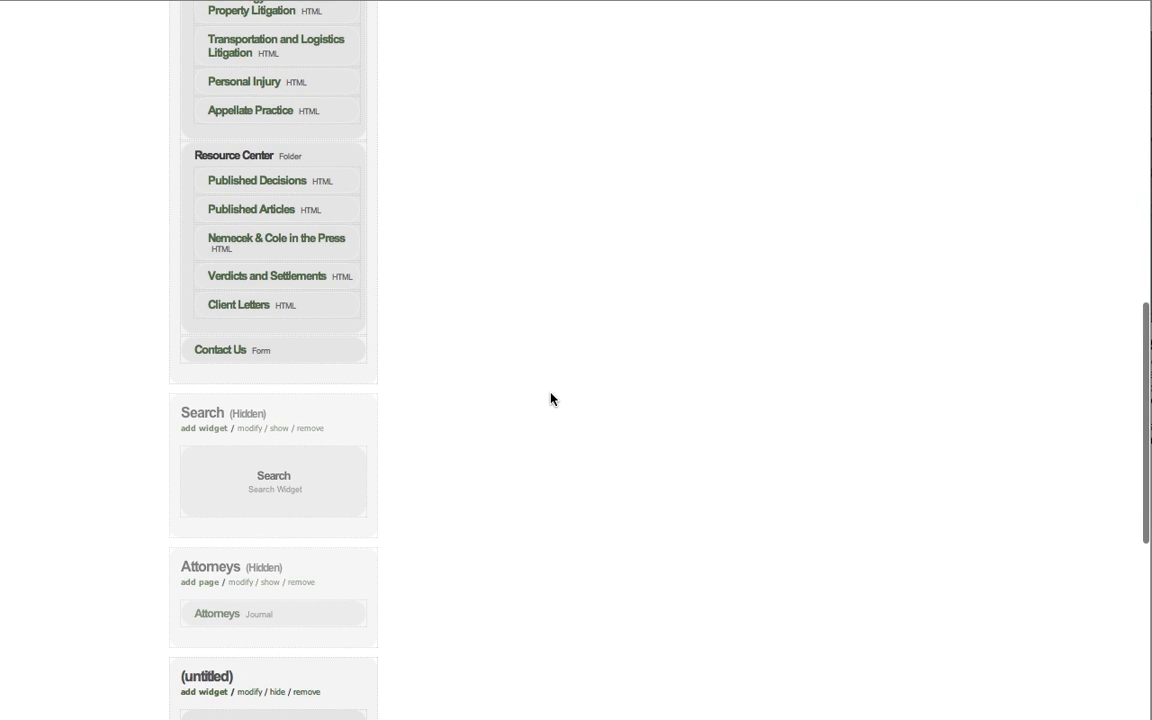
scroll(550, 398, down, 1)
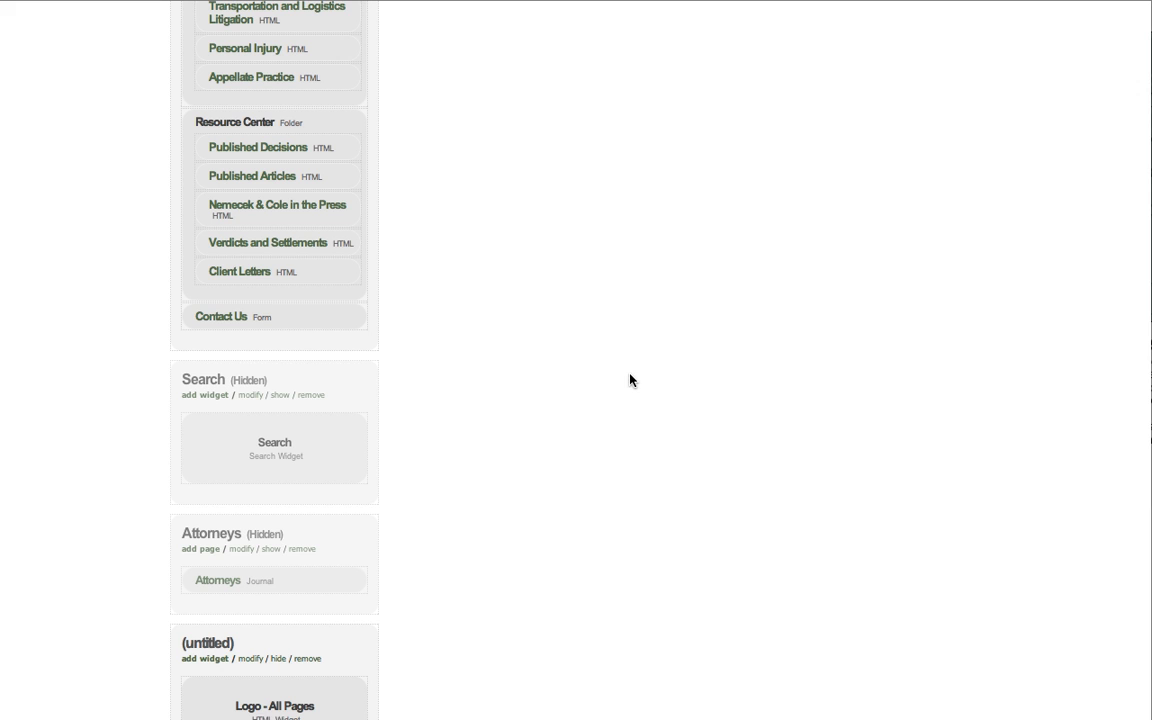
scroll(630, 380, down, 3)
mouse_move(194, 465)
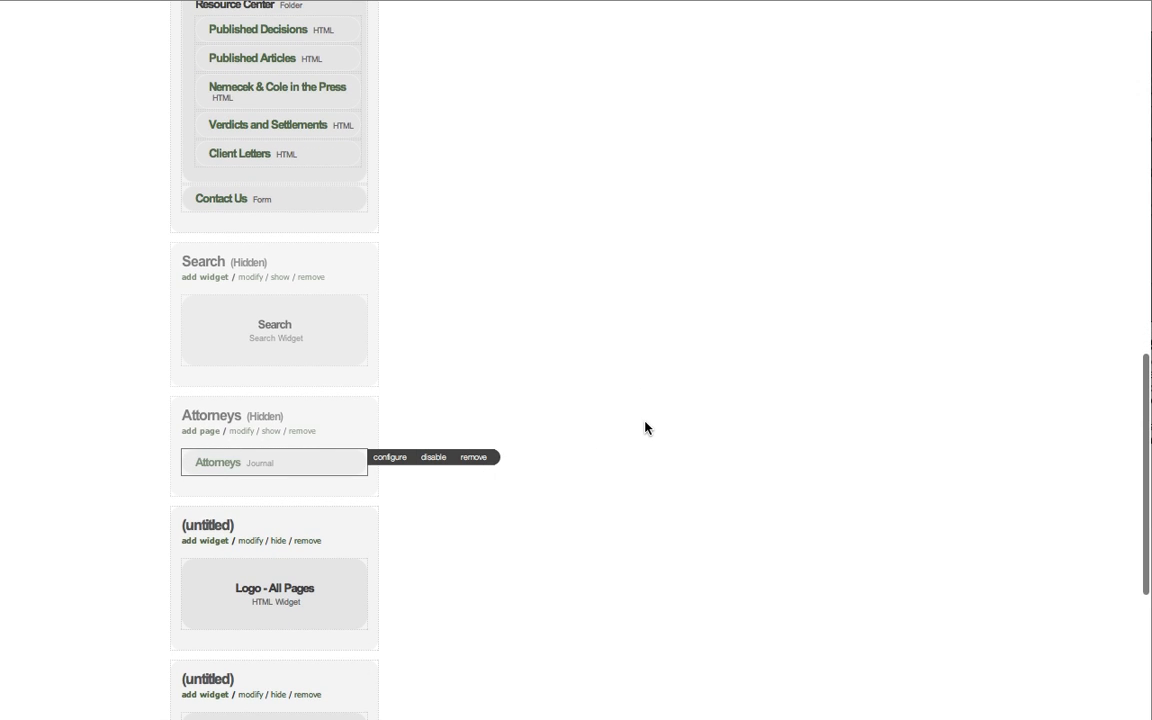
Switch to the live site in Firefox and open its Attorneys page.
scroll(645, 425, up, 10)
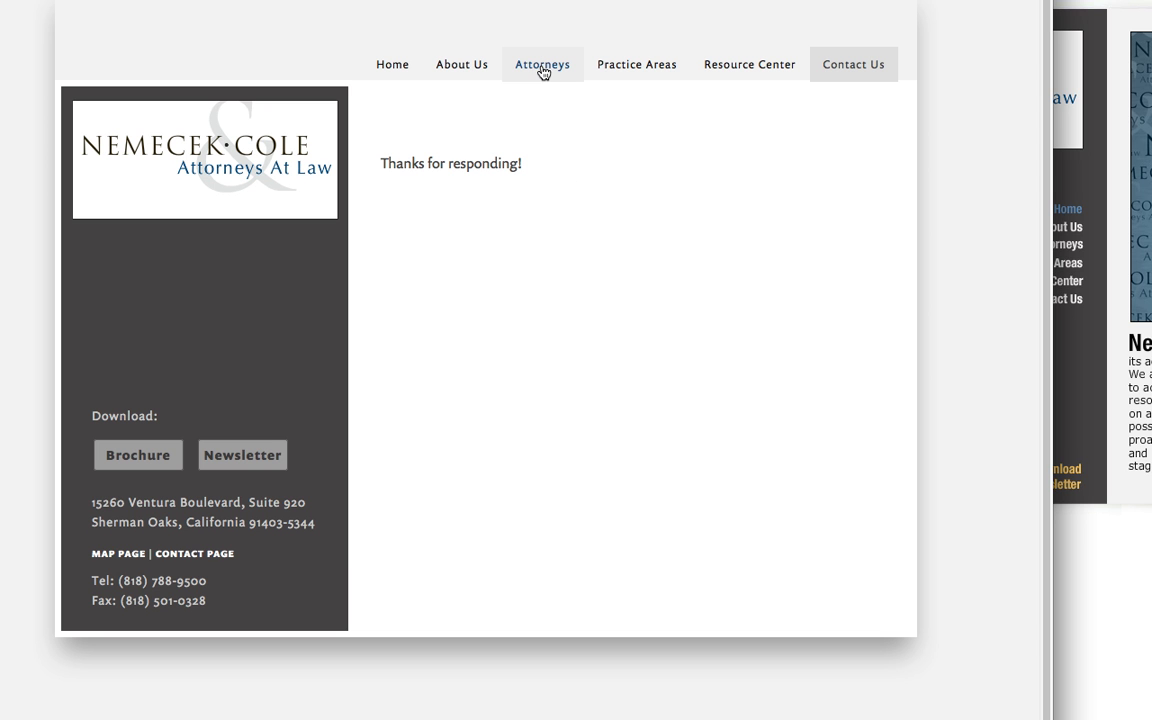
click(535, 71)
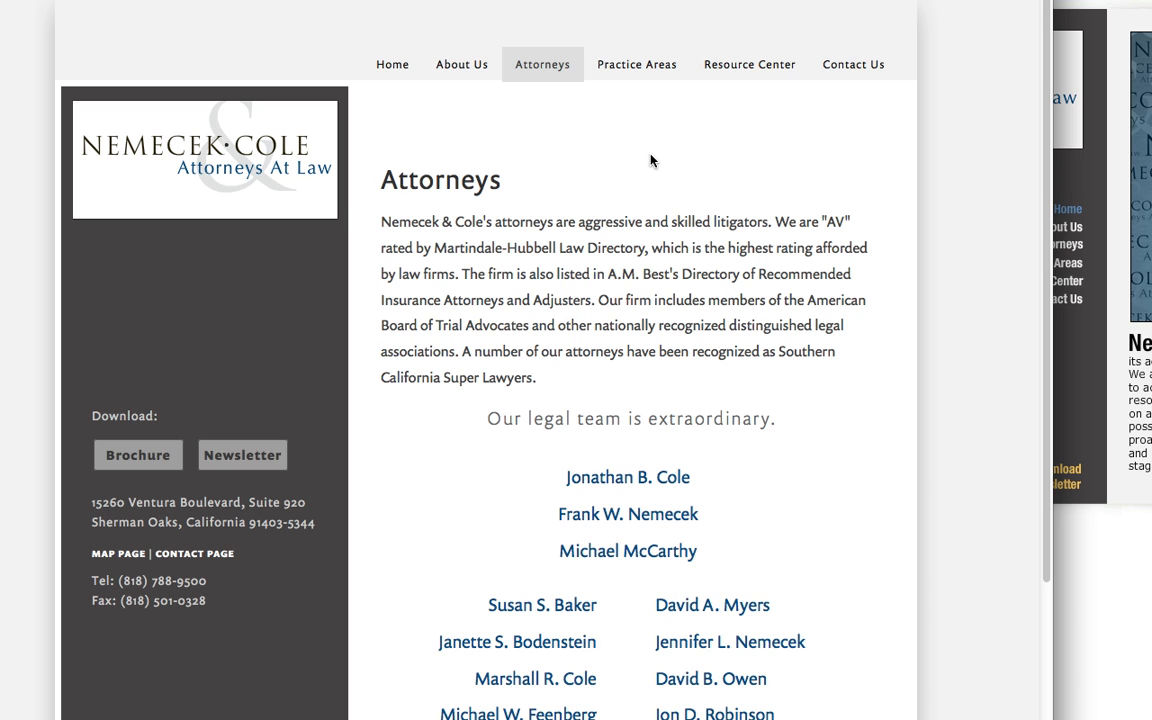
Switch back to the Architecture overview and add an HTML page titled "Test Page" to the hidden Attorneys section.
key(super+Tab)
scroll(558, 427, down, 10)
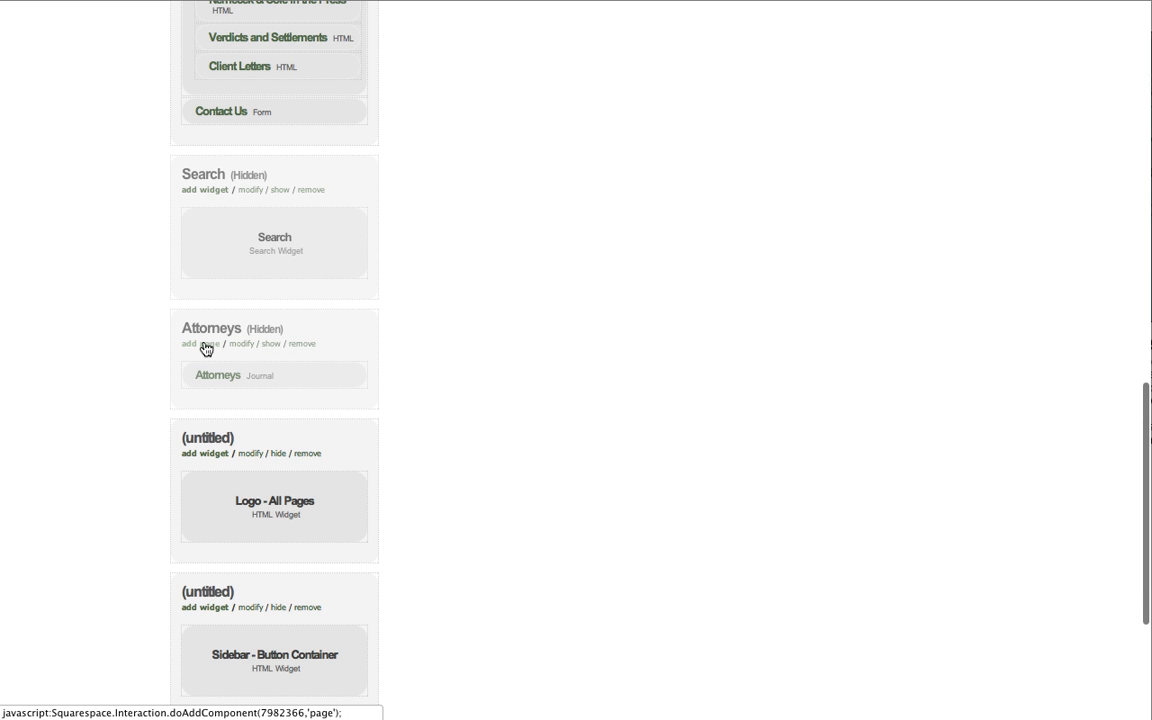
click(205, 344)
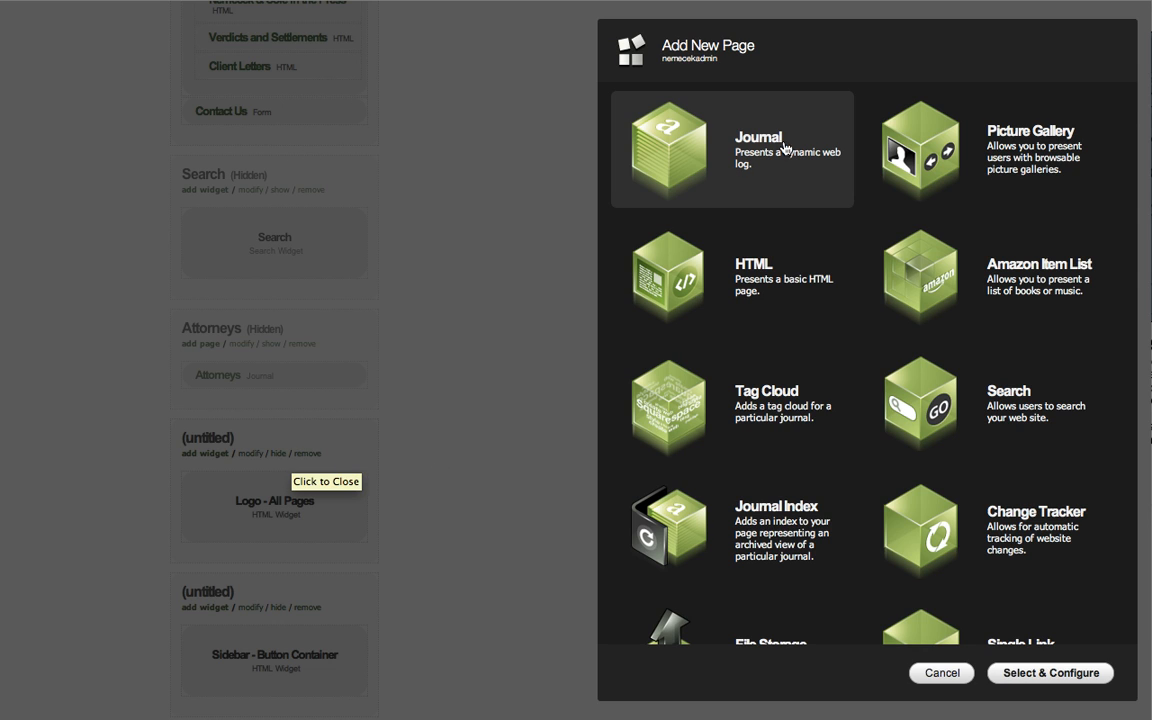
click(677, 277)
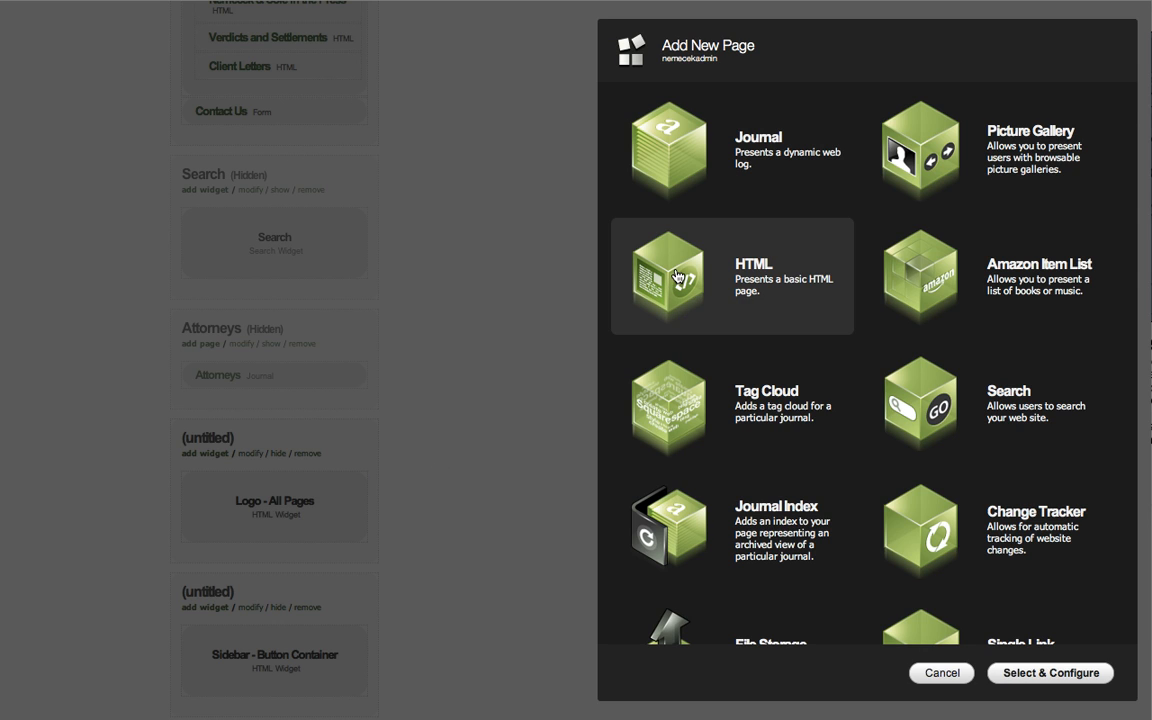
double_click(677, 277)
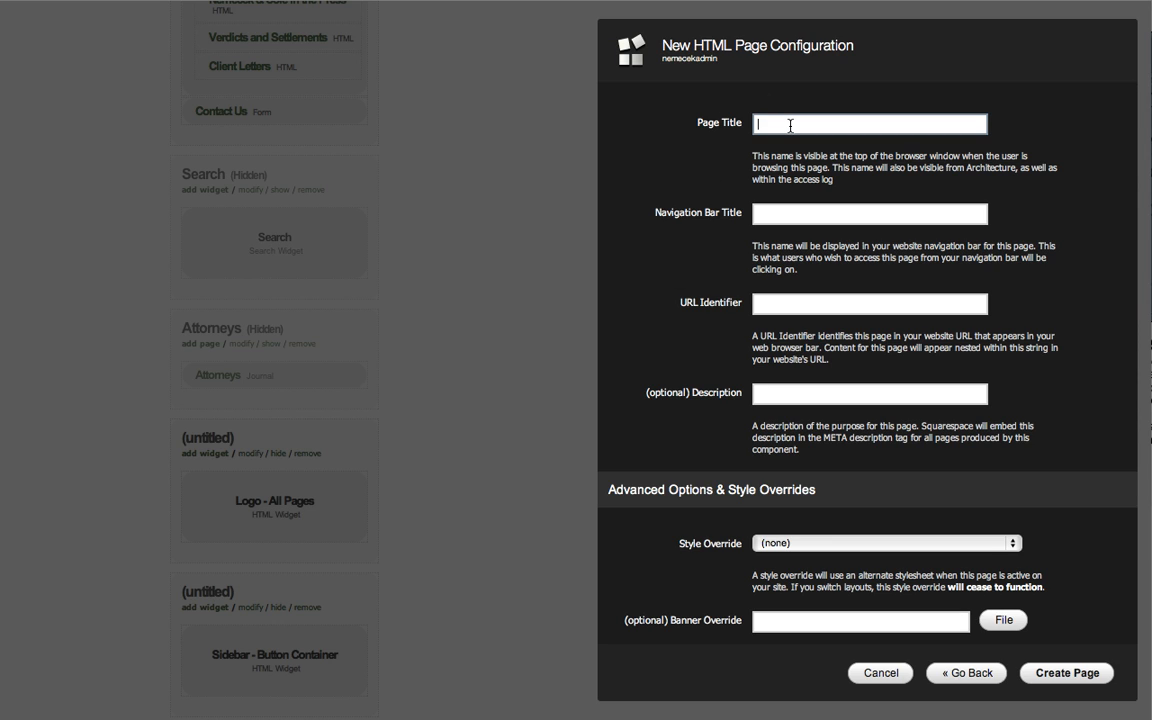
text(Test Page)
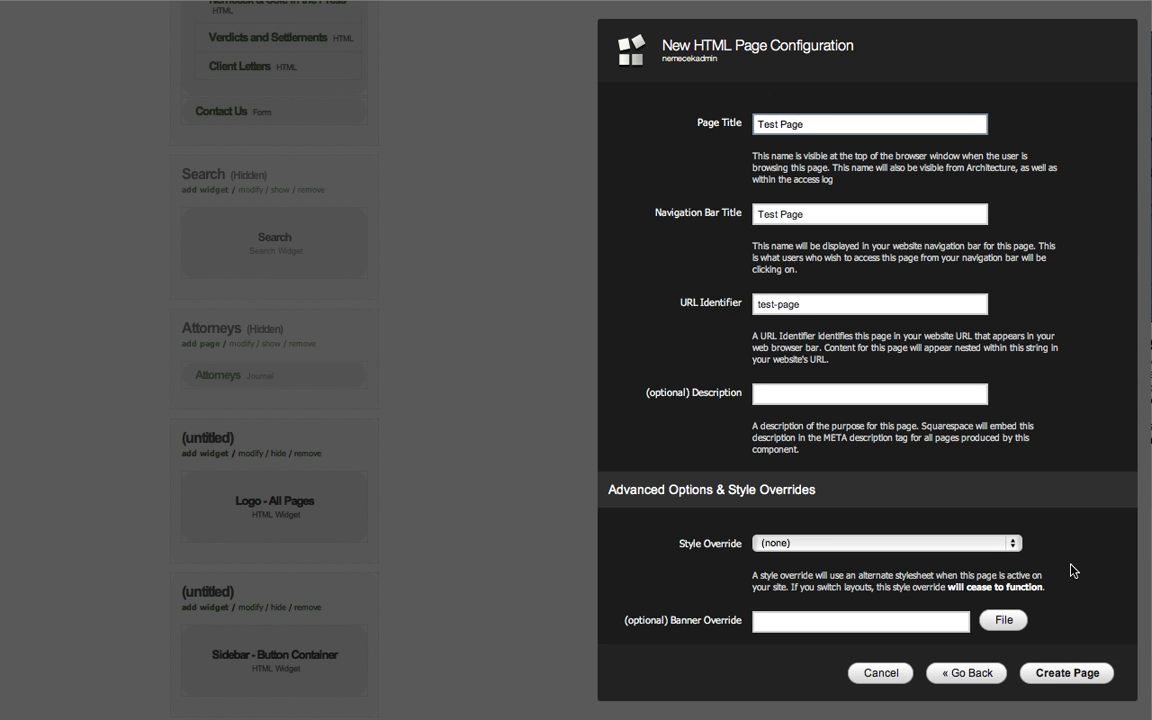
scroll(1054, 543, down, 3)
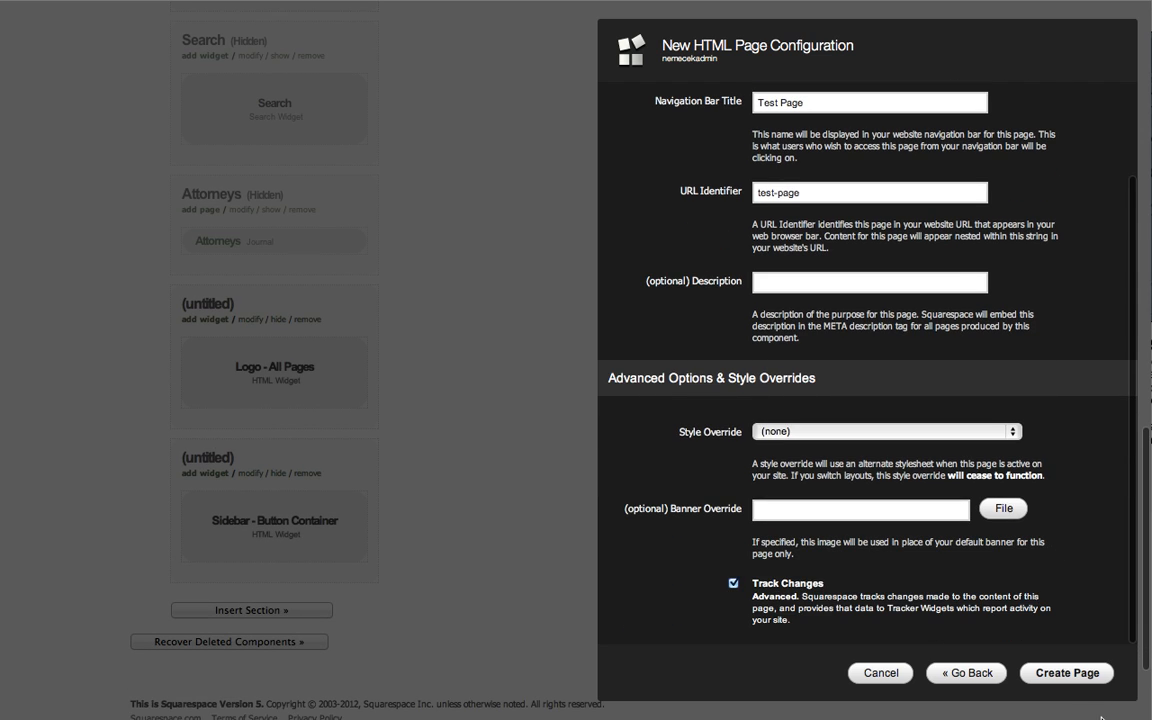
click(1084, 677)
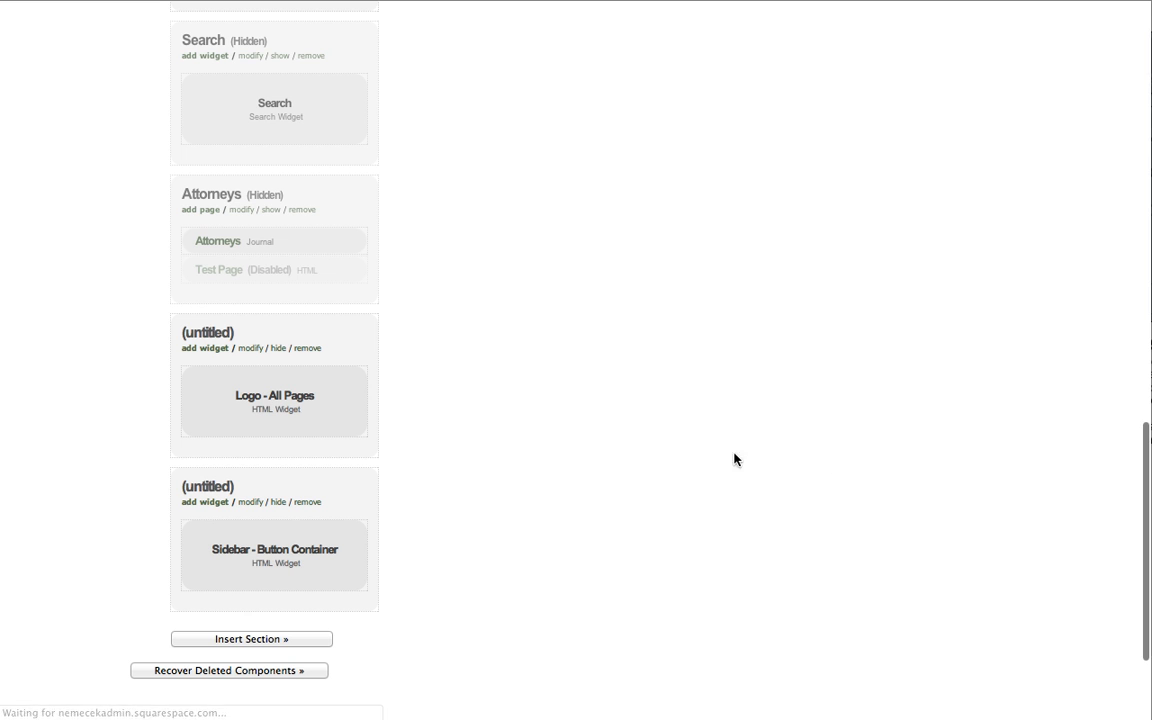
Enable the Test Page in the Attorneys section.
mouse_move(340, 296)
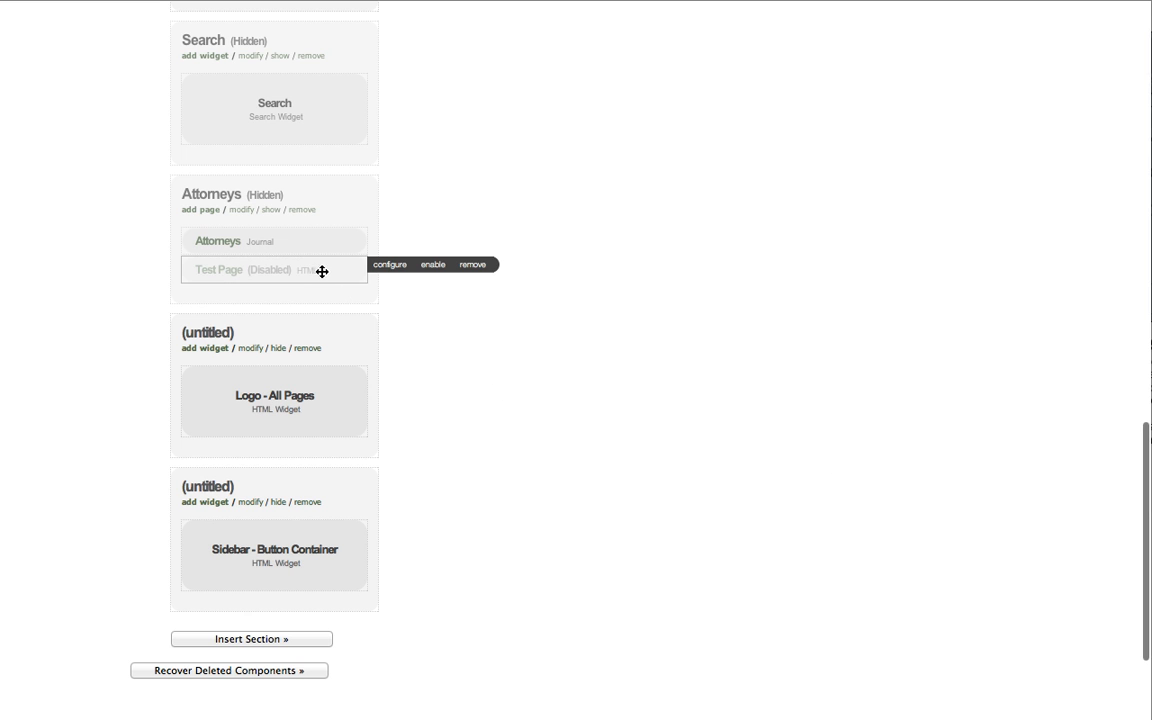
mouse_move(342, 267)
click(430, 267)
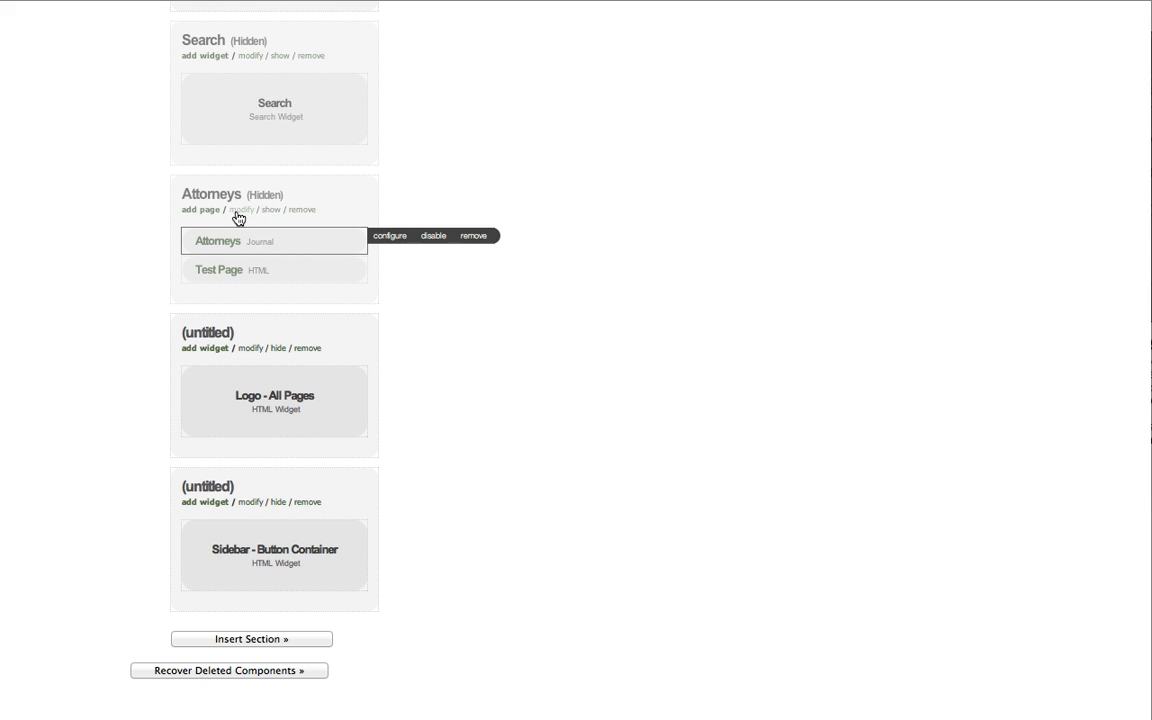
Show the Attorneys section, check the live site's Attorneys and Home pages, and hide the section again.
click(273, 211)
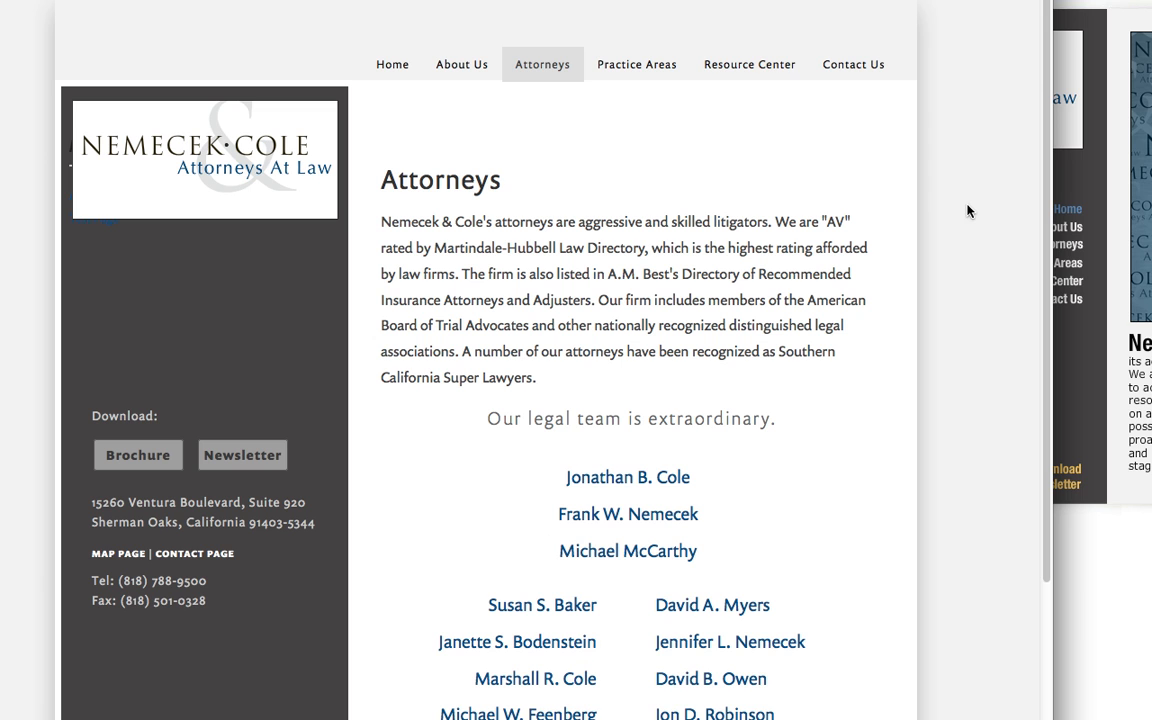
scroll(940, 222, down, 5)
scroll(938, 224, up, 5)
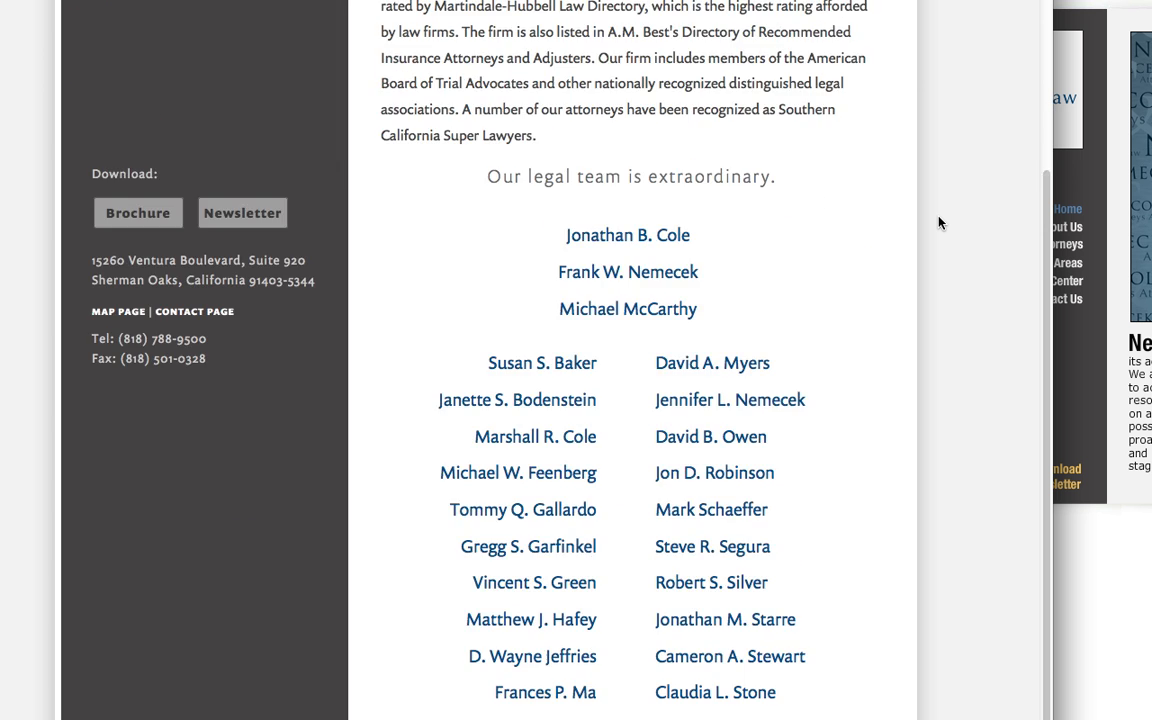
click(390, 66)
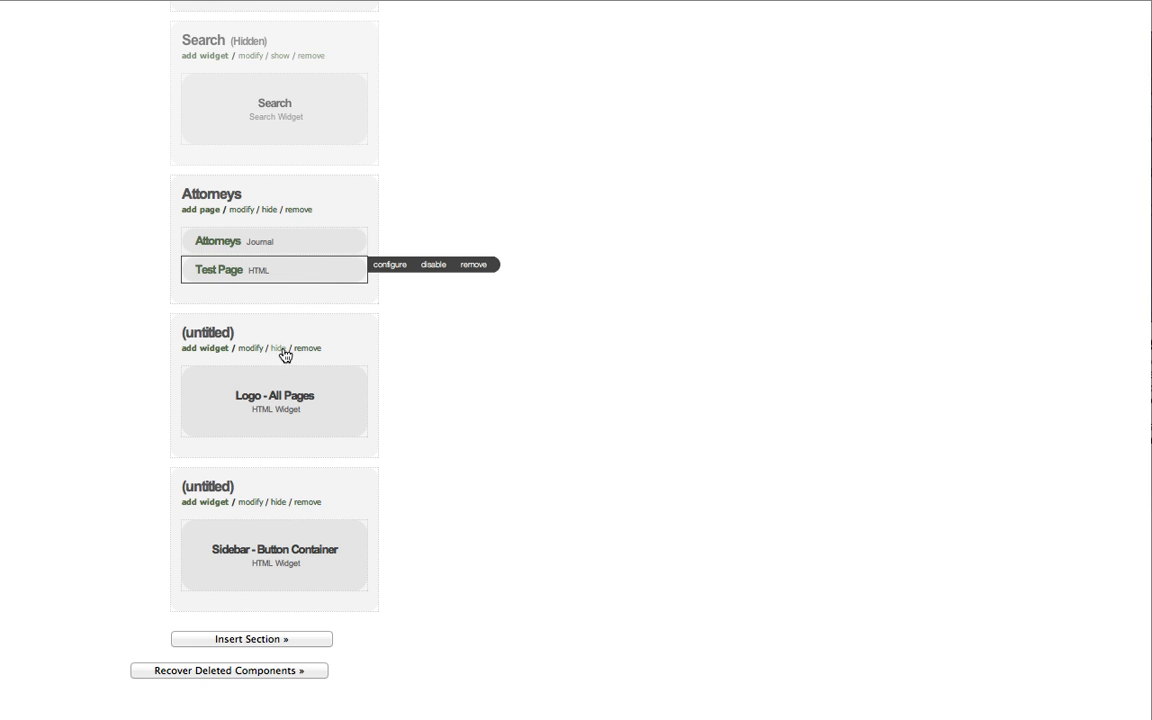
click(267, 210)
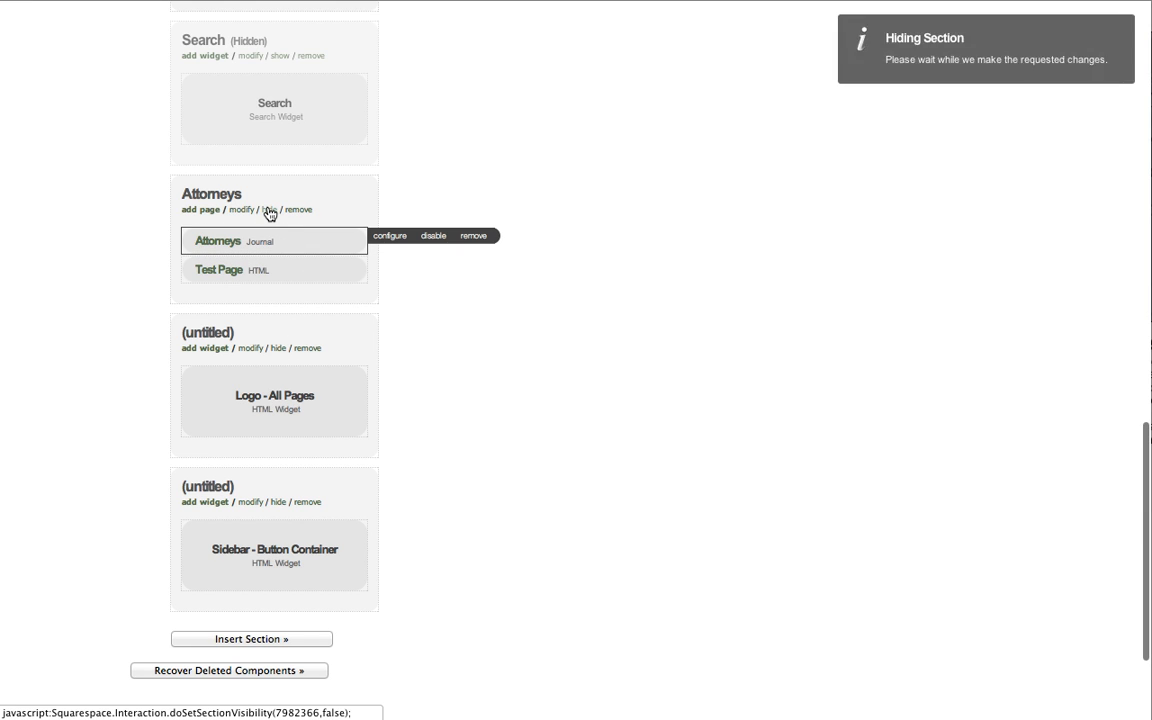
Open the Test Page, preview it, and change to content editing mode.
click(224, 271)
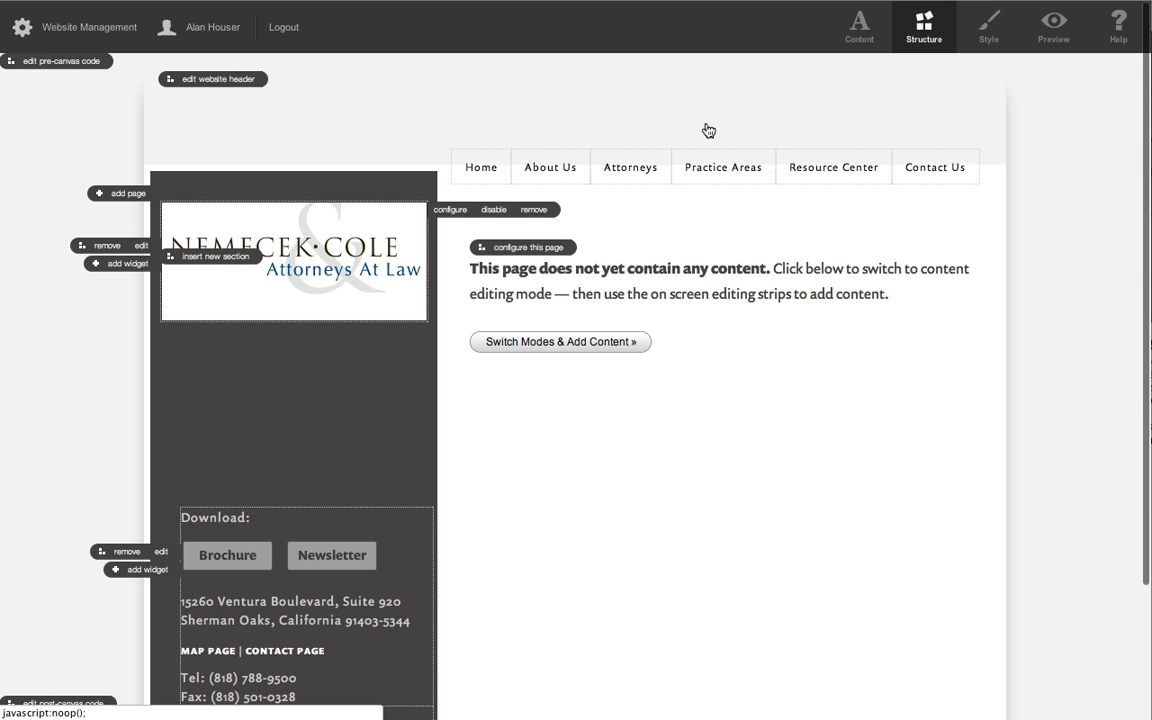
click(1056, 24)
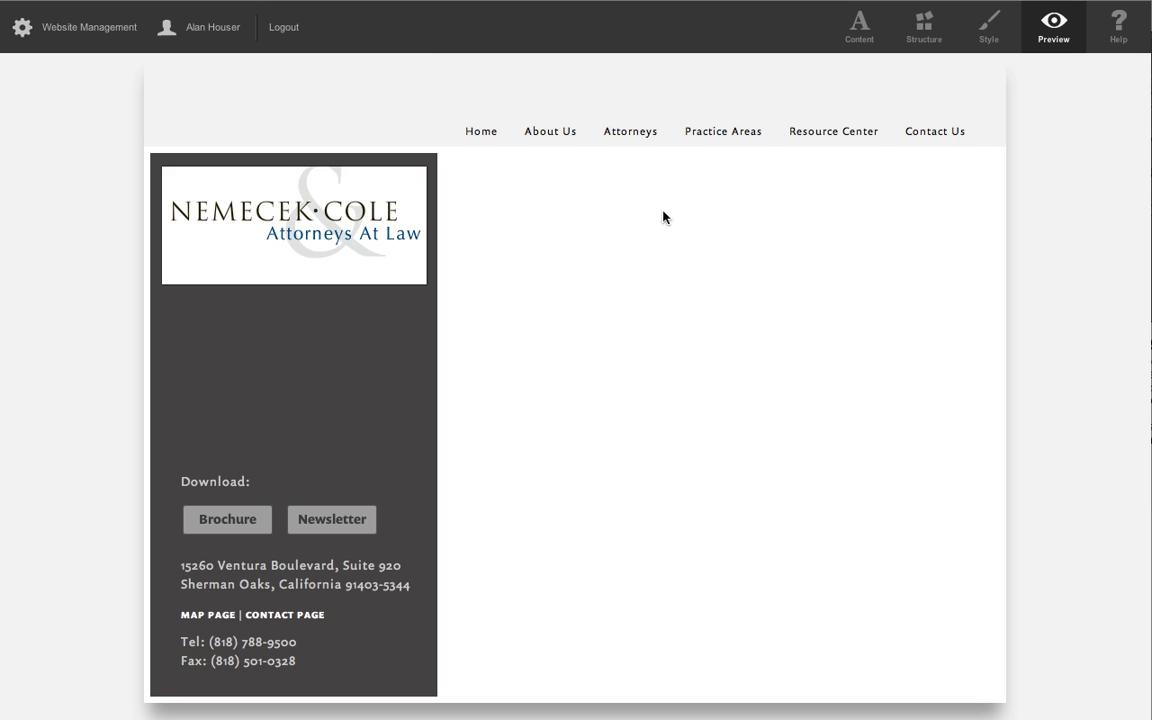
click(859, 28)
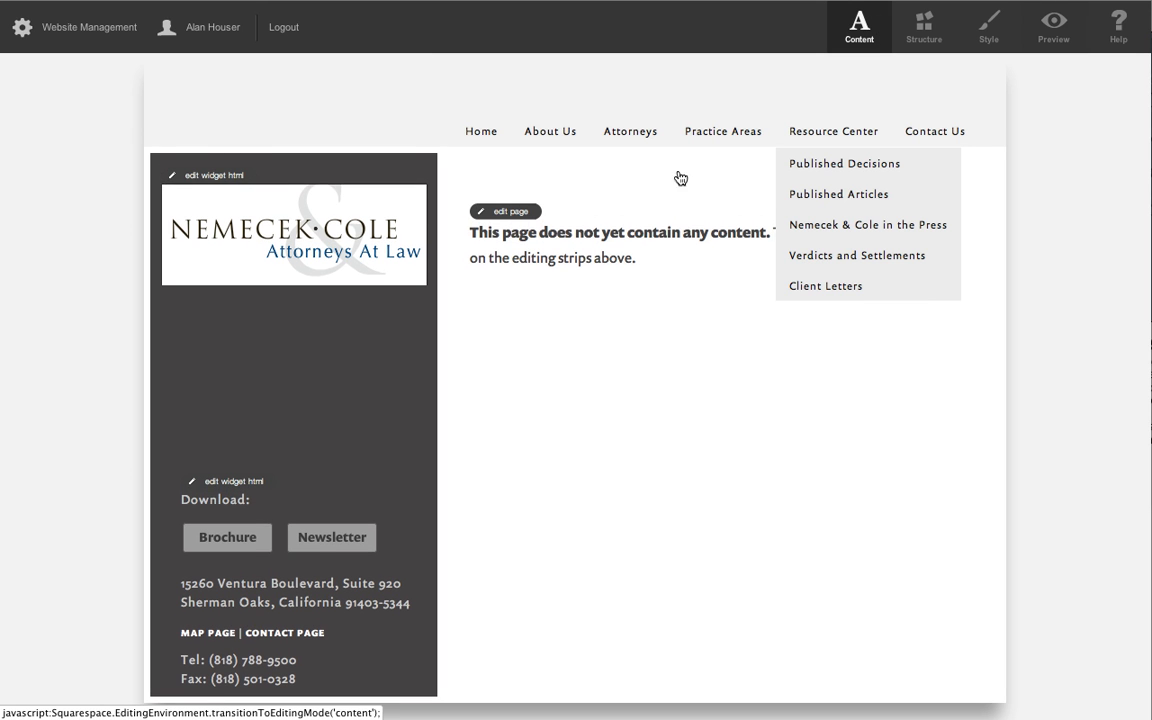
Fill the page content with the line "Test Page" and a pasted placeholder paragraph starting "Maecenas sed diam eget" below it.
click(527, 208)
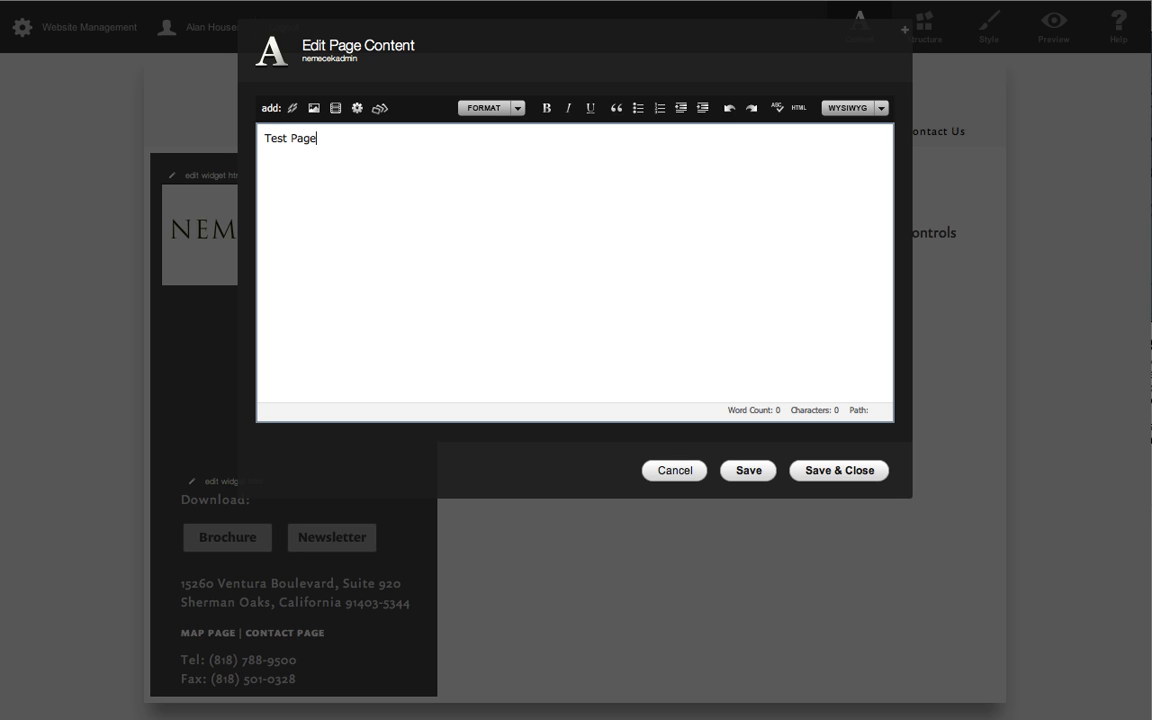
text(Test Page)
key(Return)
click(1097, 1)
click(1097, 3)
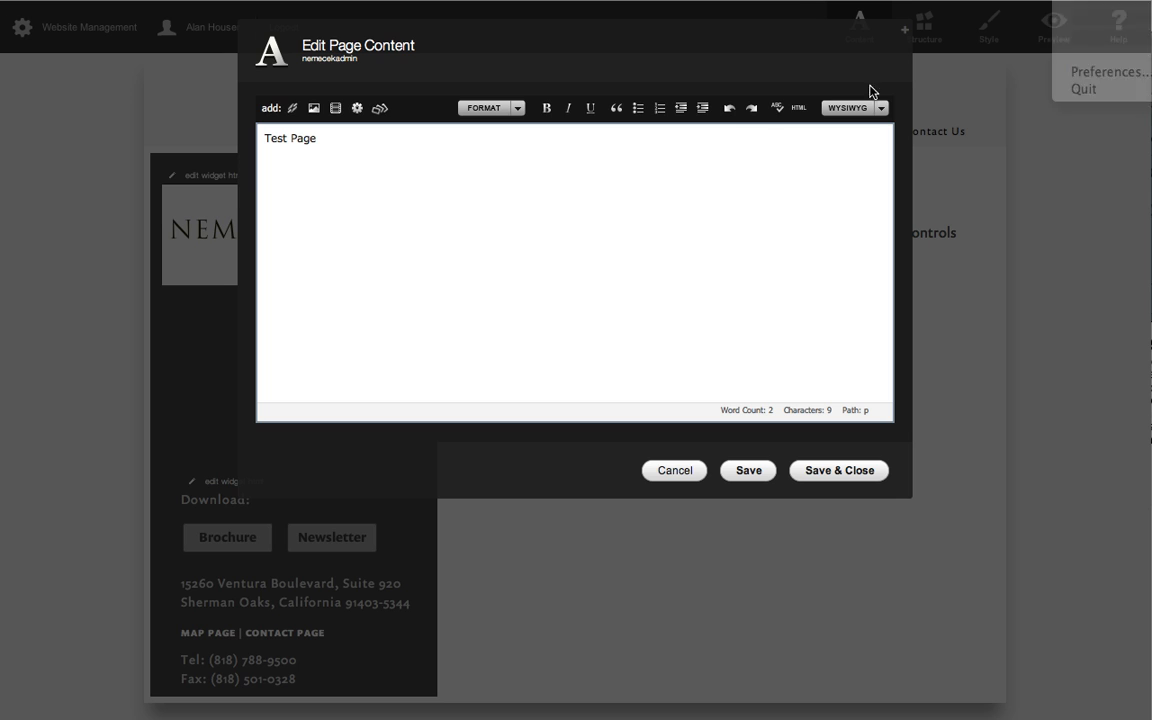
text(Maecenas sed diam eget risus varius blandit sit amet non magna. Curabitur blandit tempus porttitor. Nulla vitae elit libero, a pharetra augue. Aenean lacinia bibendum nulla sed consectetur. Nullam quis risus eget urna mollis ornare vel eu leo.)
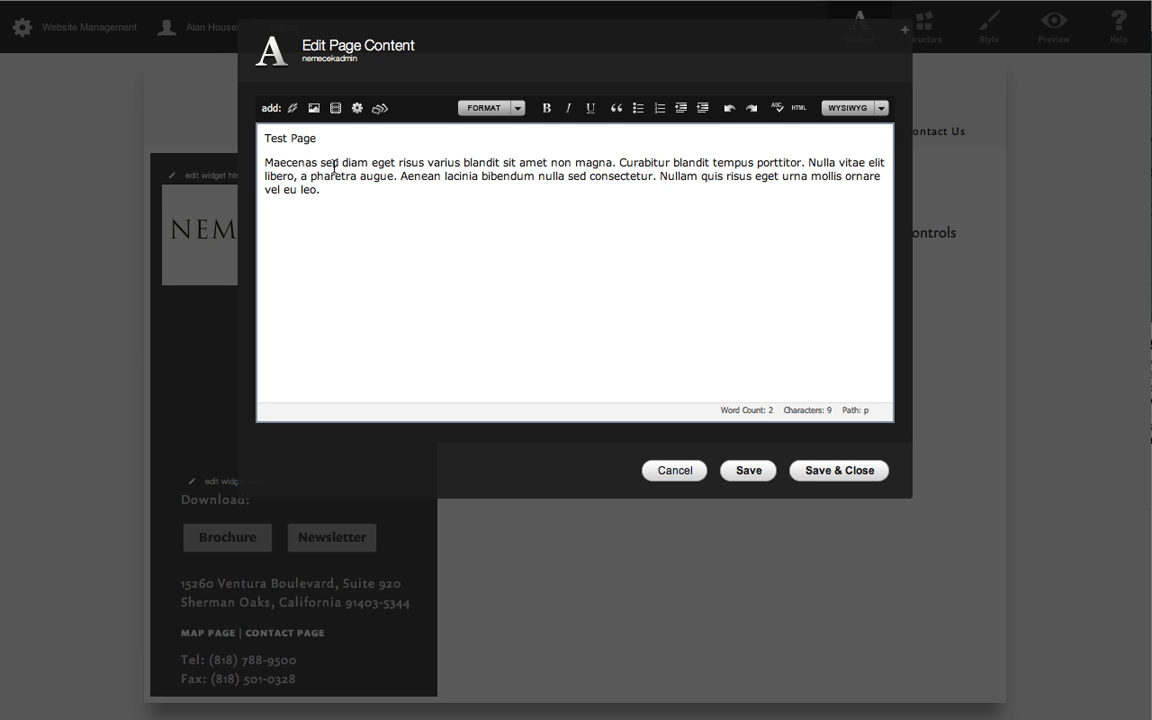
Format the "Test Page" line as a heading, save and close the content, and preview the page.
triple_click(279, 141)
click(486, 108)
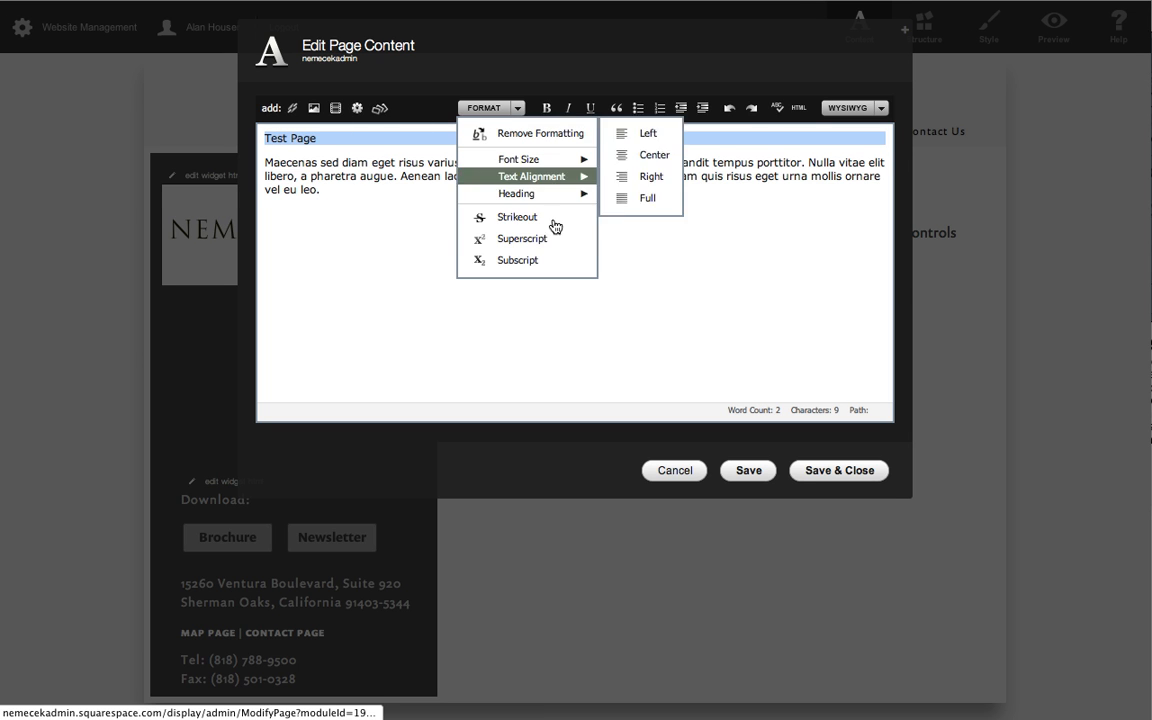
mouse_move(578, 195)
click(615, 152)
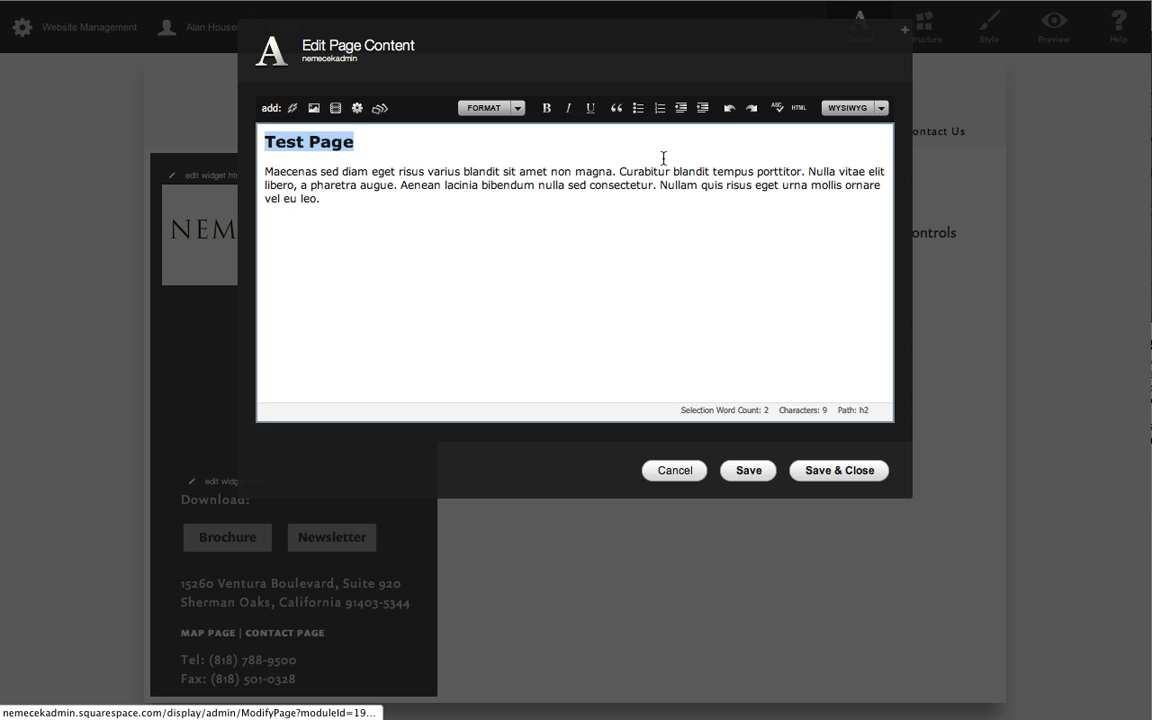
click(673, 274)
click(818, 470)
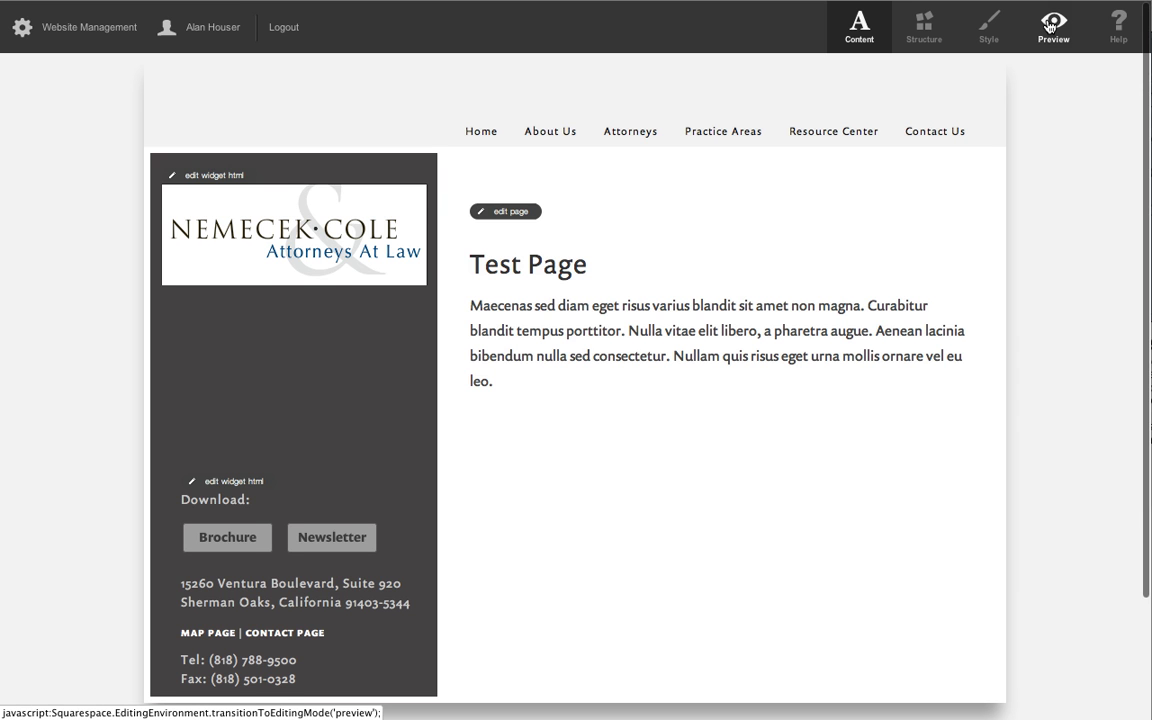
click(1053, 27)
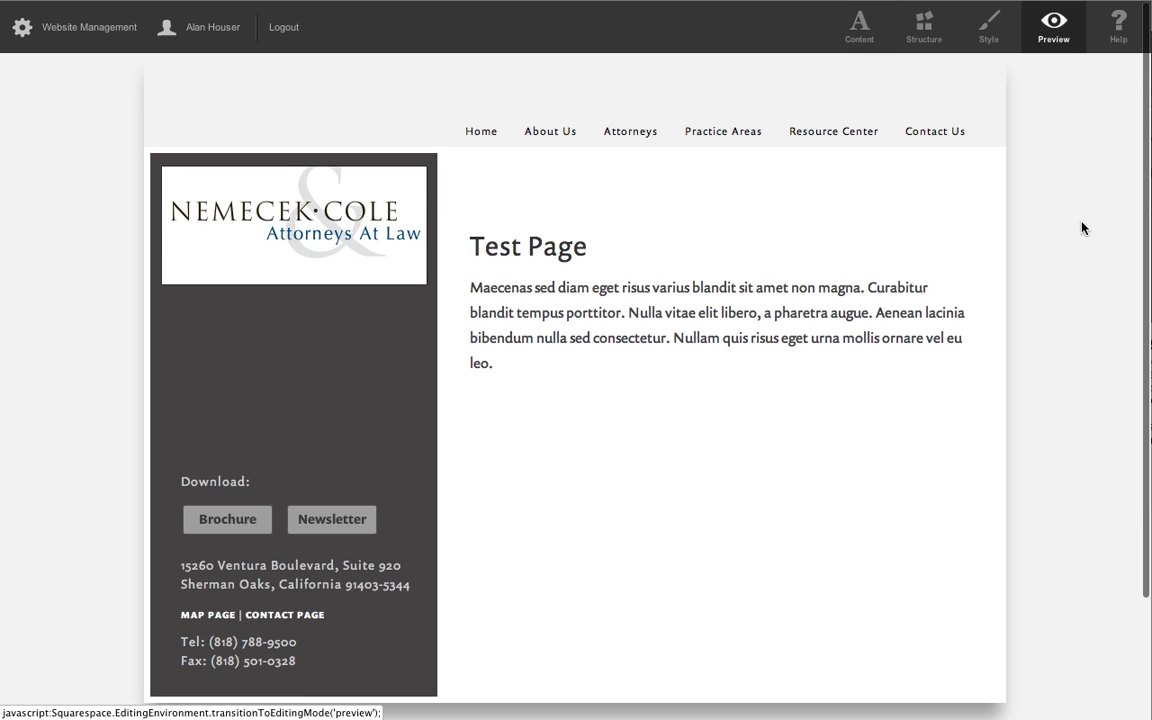
Switch to the live site in Firefox, open its Attorneys page, and load the Test Page through its own web address.
key(super+Tab)
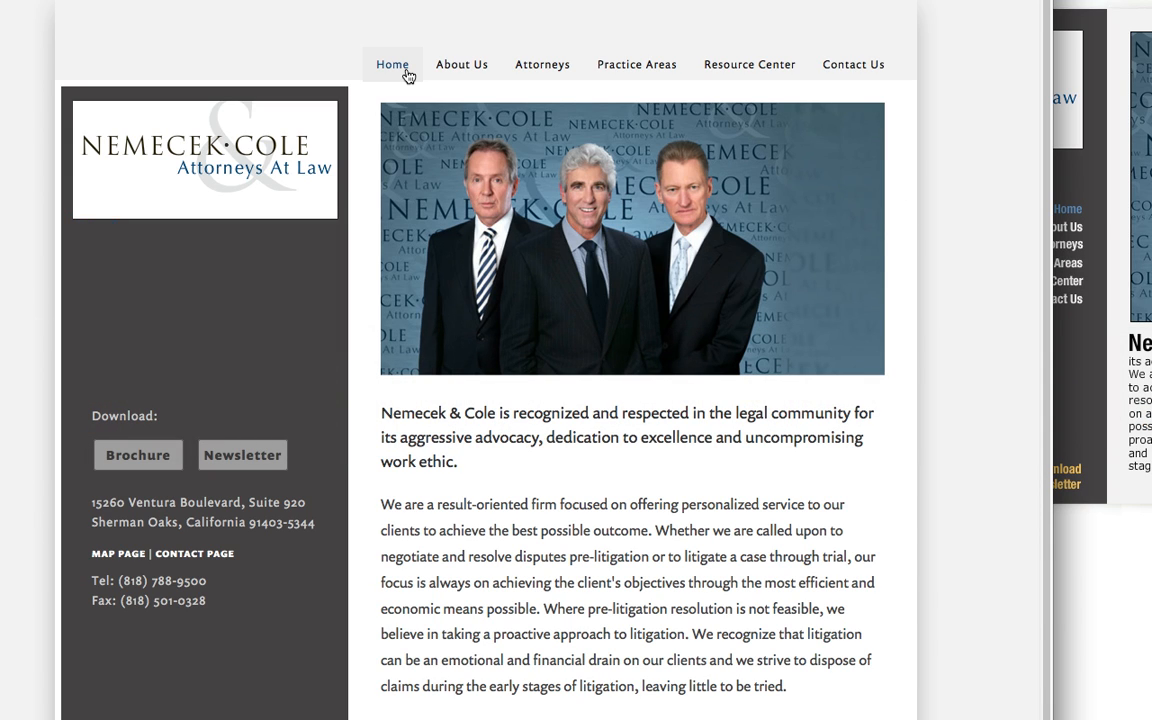
mouse_move(481, 77)
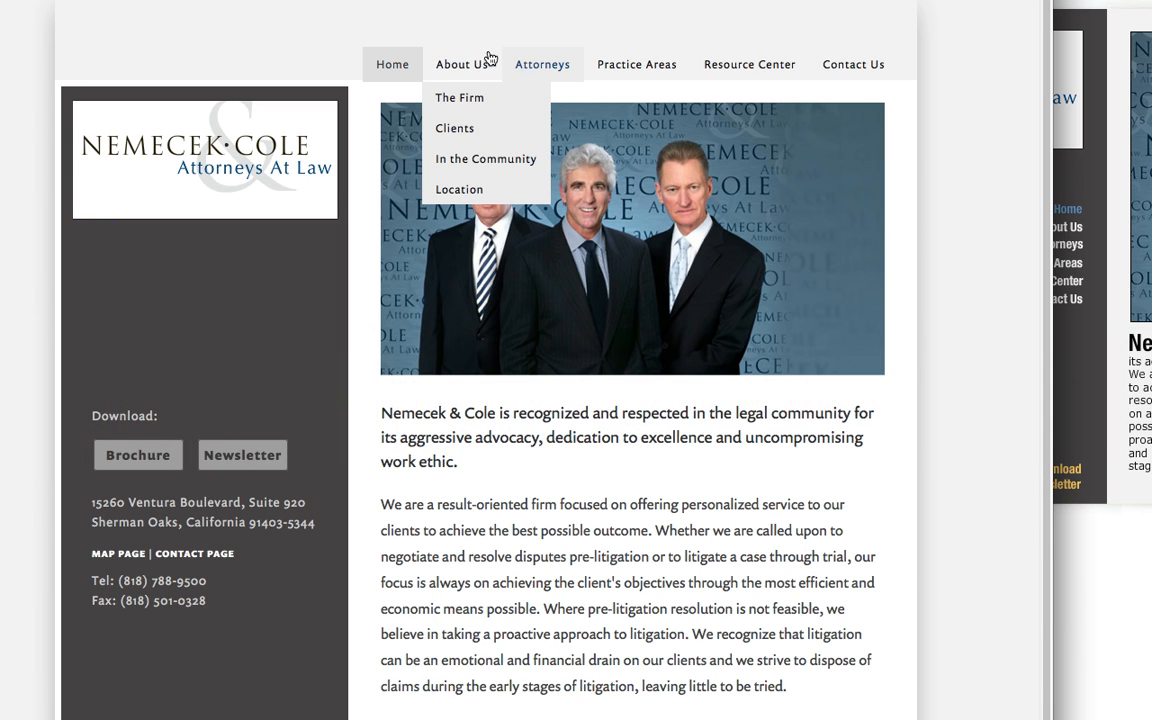
click(542, 64)
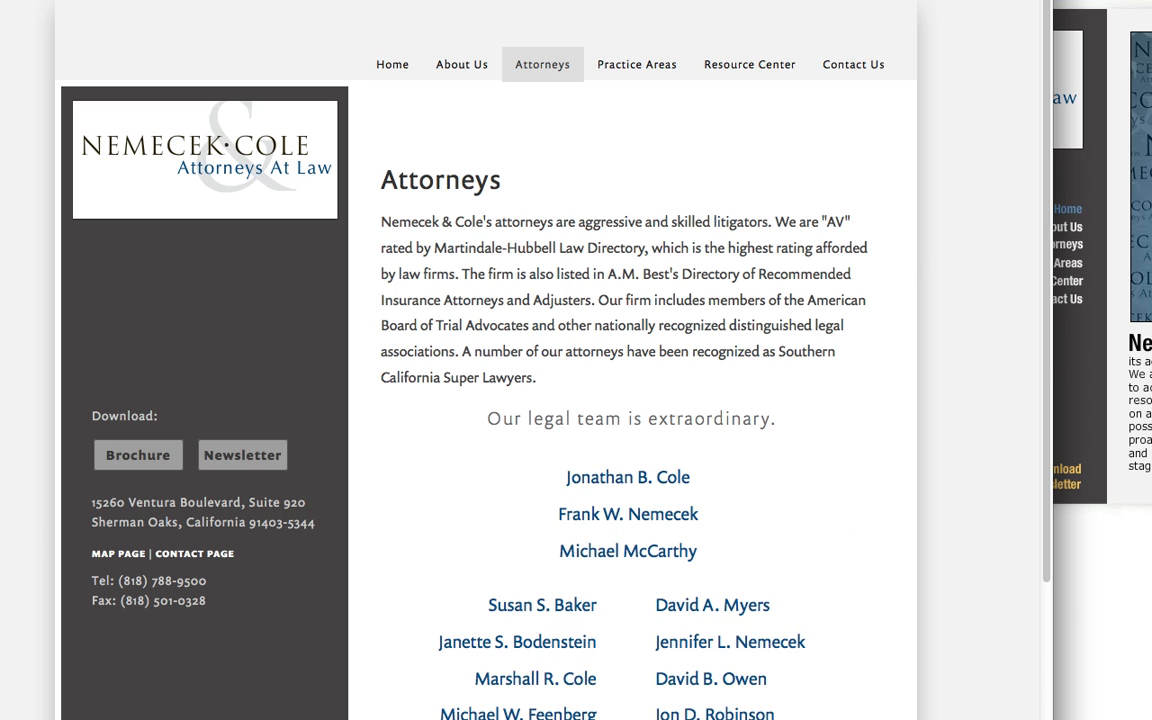
key(BackSpace)
key(BackSpace)
key(BackSpace)
key(BackSpace)
key(BackSpace)
key(BackSpace)
key(BackSpace)
key(BackSpace)
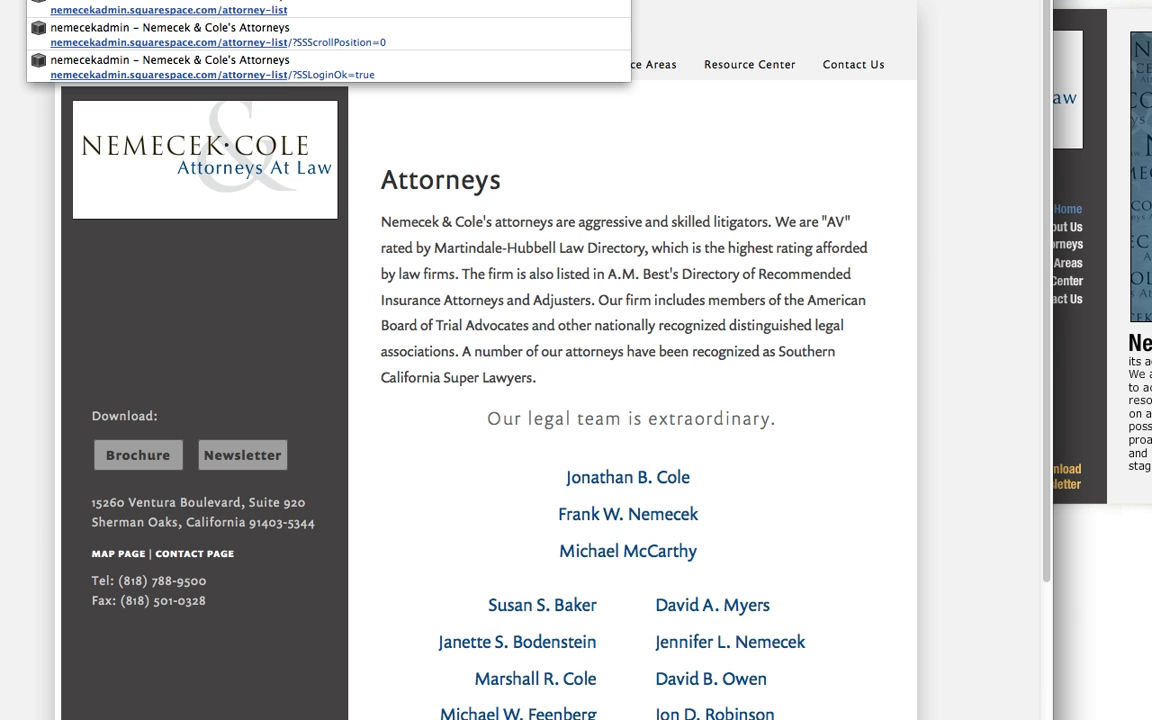
key(BackSpace)
key(BackSpace)
key(BackSpace)
key(BackSpace)
key(BackSpace)
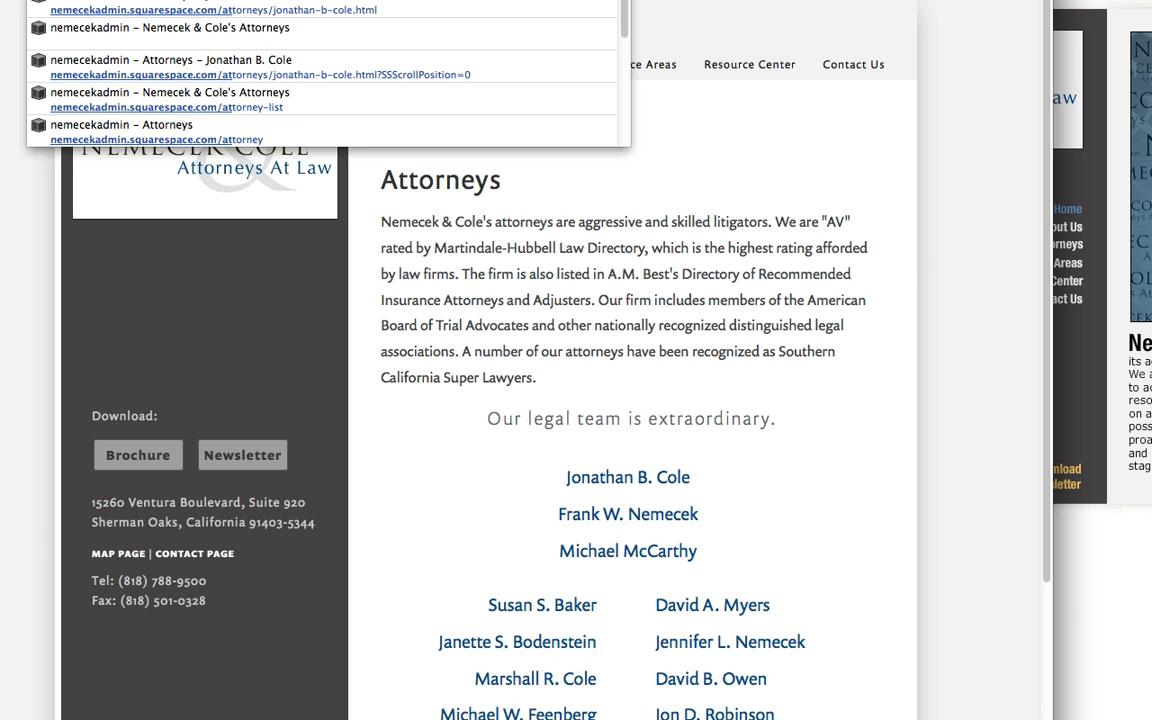
text(test)
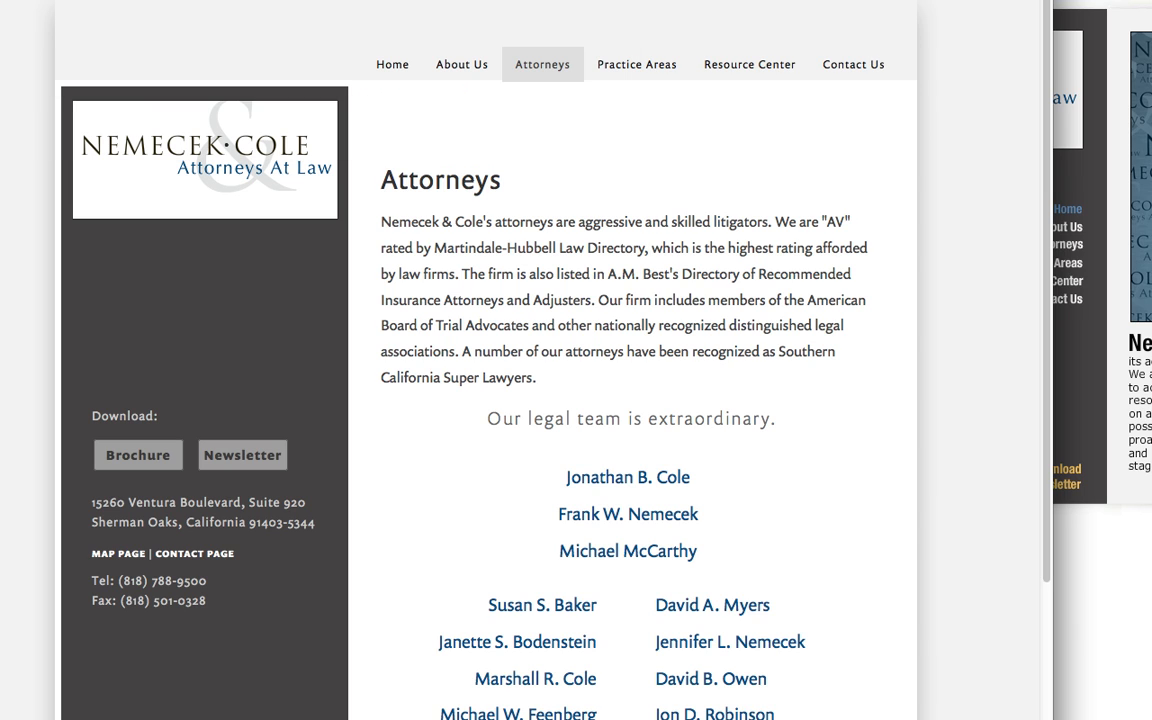
key(Return)
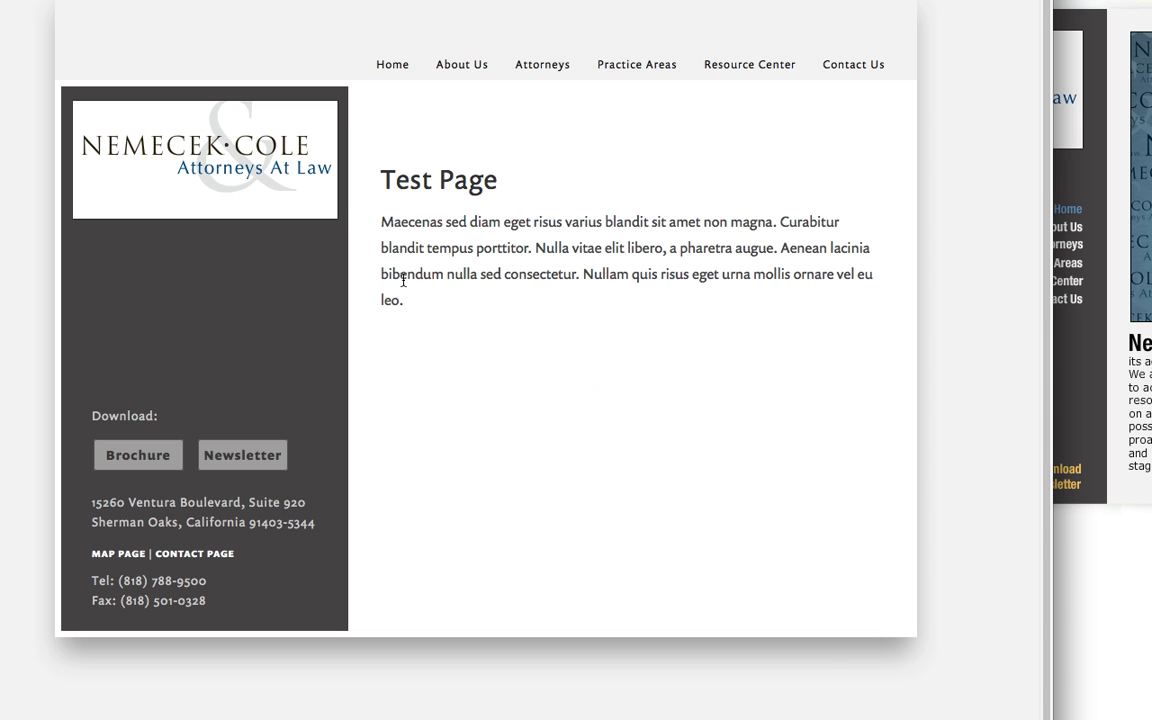
Examine the live Test Page's placeholder paragraph and heading, highlighting the text.
drag(382, 222, 528, 328)
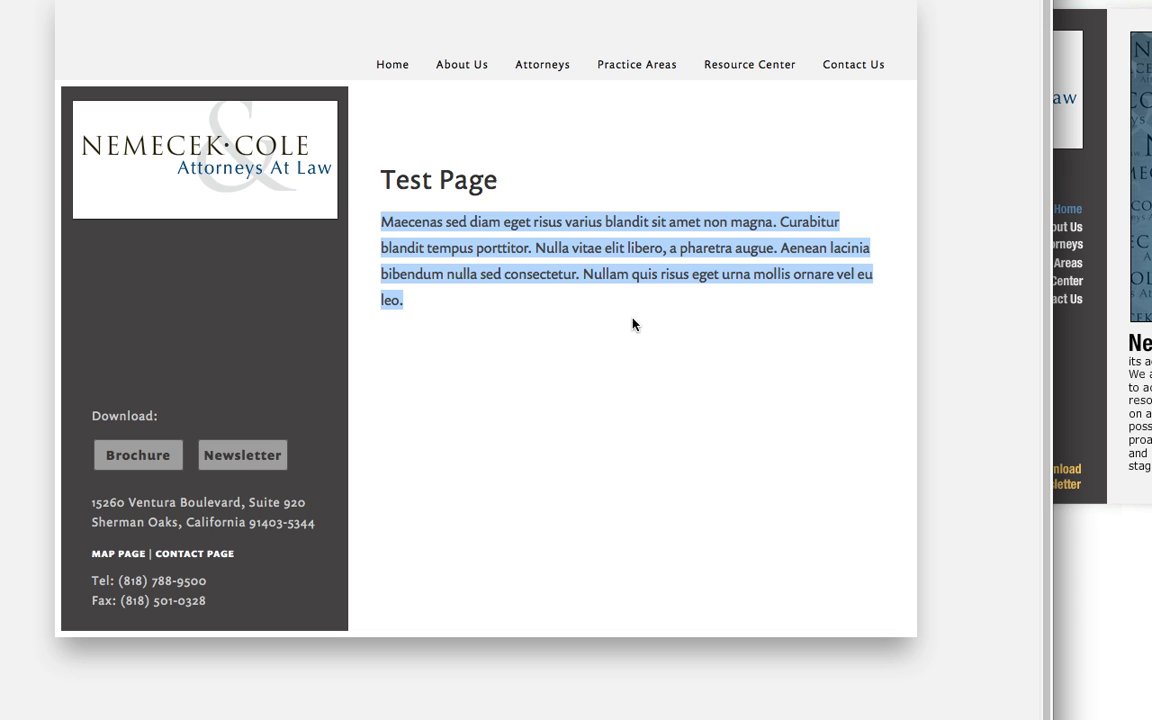
click(818, 248)
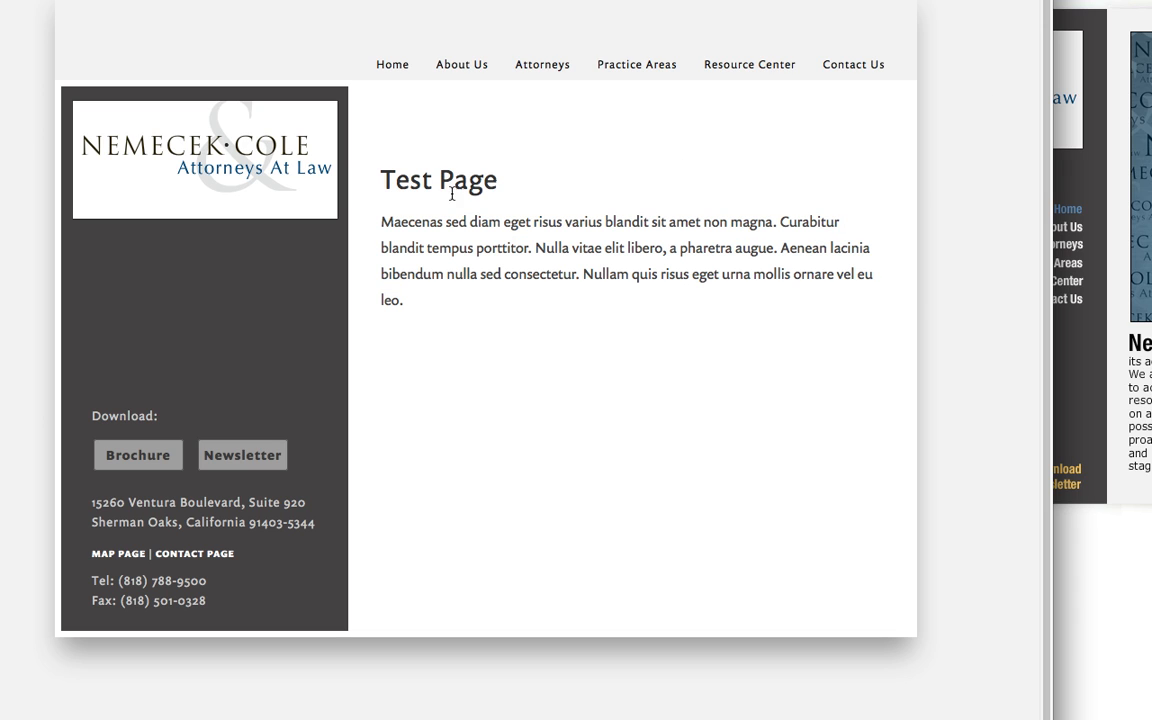
drag(381, 180, 431, 222)
drag(475, 322, 562, 300)
click(565, 302)
Return to the admin site's preview and open The Firm page under About Us.
mouse_move(461, 64)
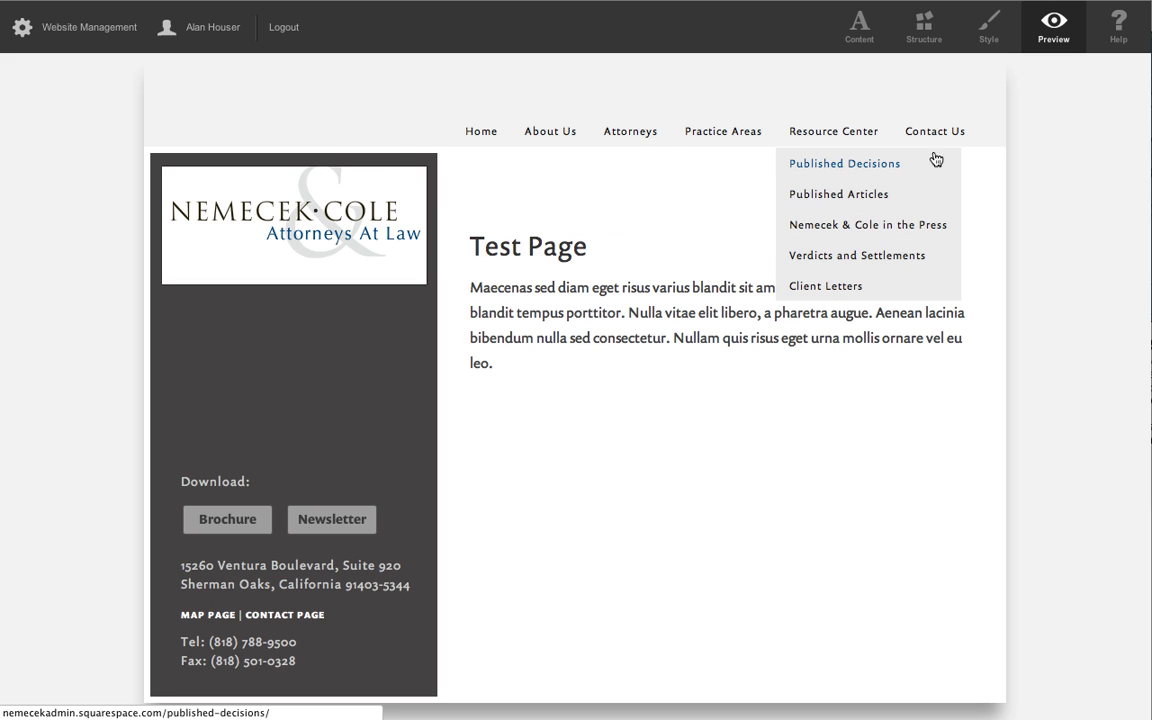
mouse_move(543, 129)
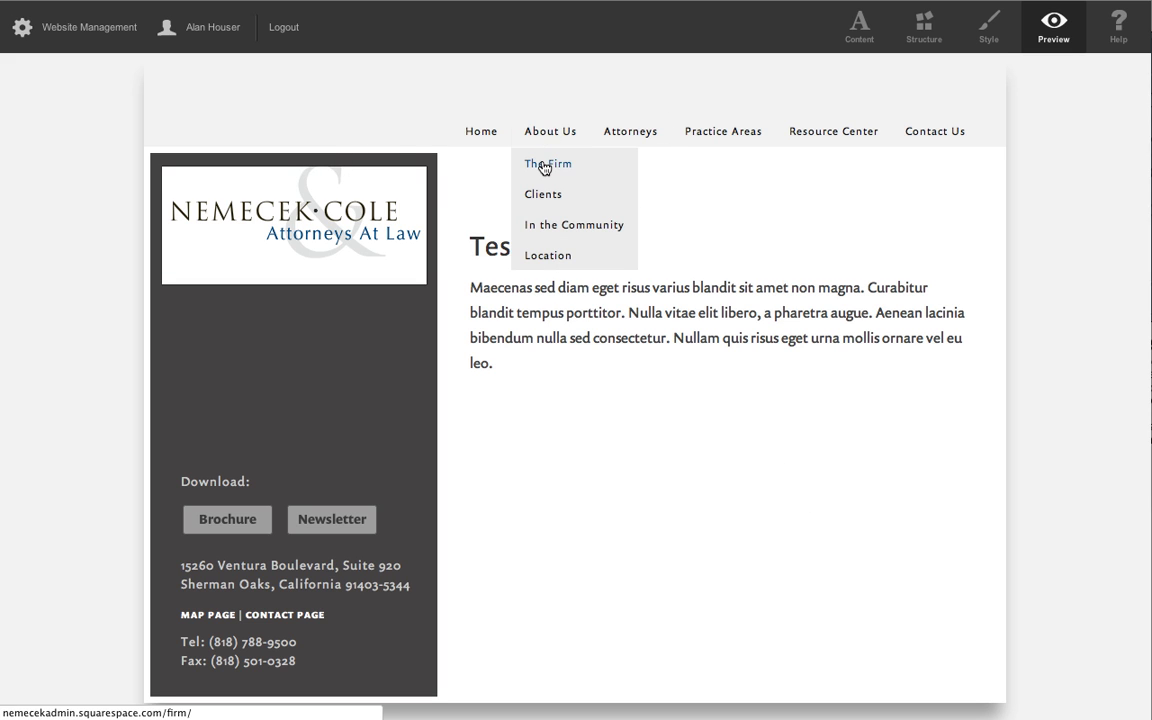
click(541, 168)
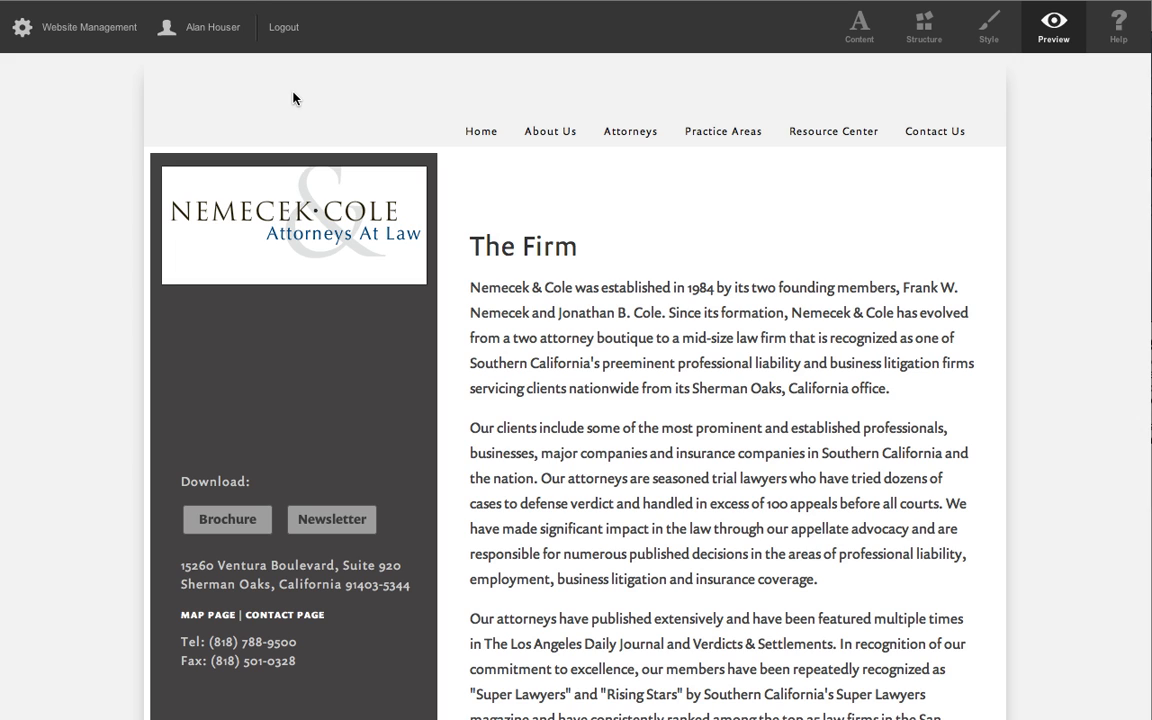
Disable the Test Page in the hidden Attorneys section of the site's Architecture.
click(90, 27)
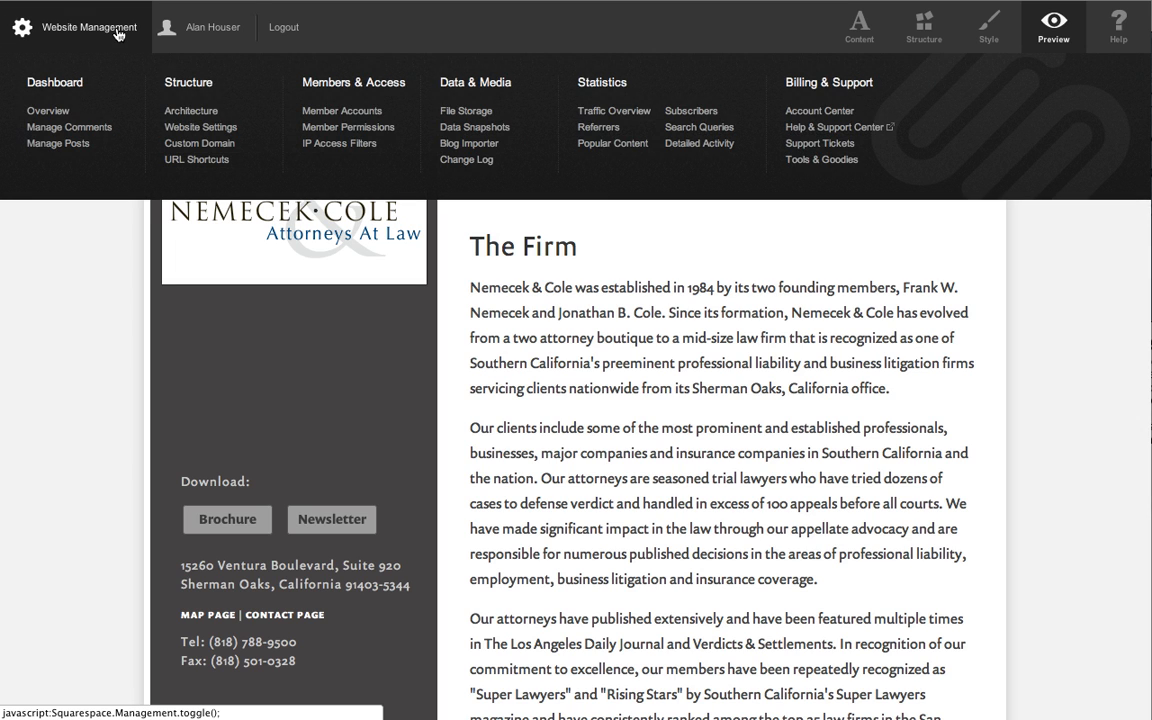
click(183, 114)
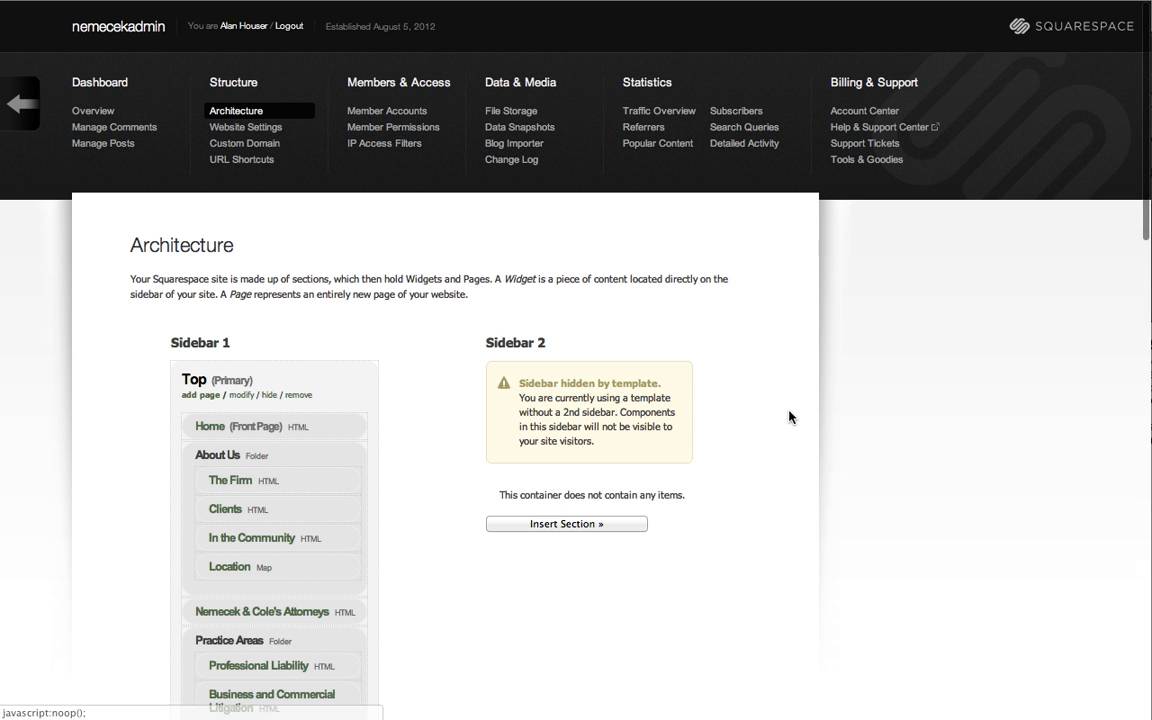
scroll(789, 417, down, 10)
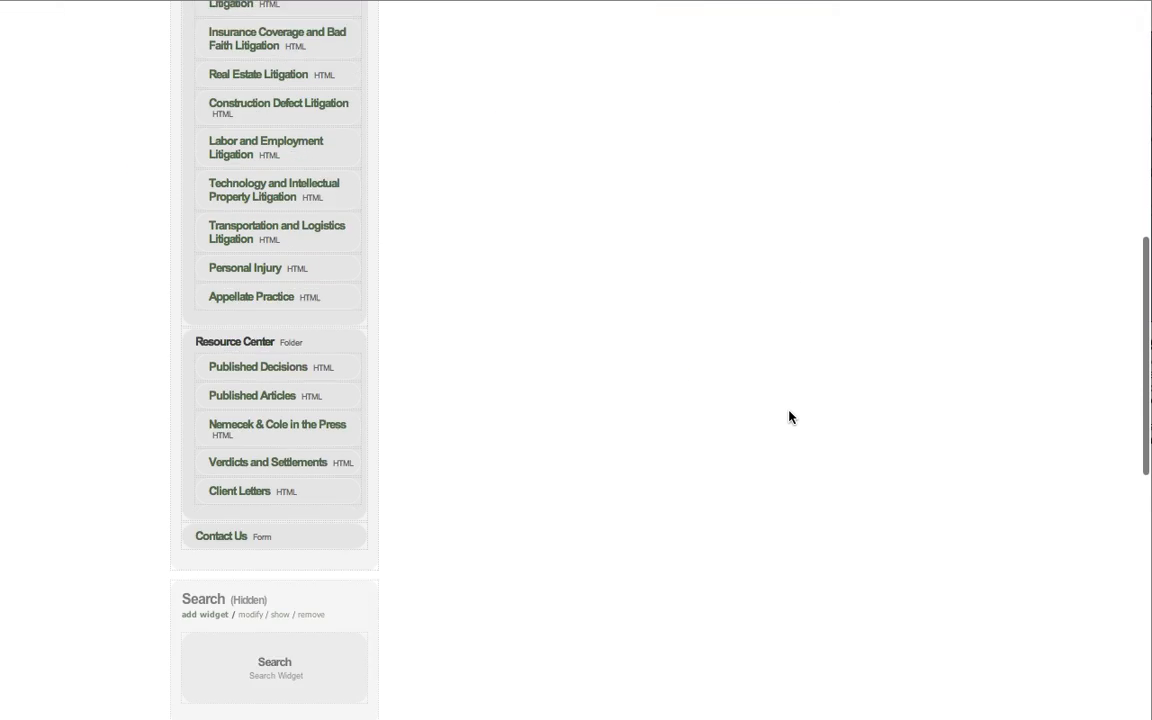
scroll(789, 417, down, 5)
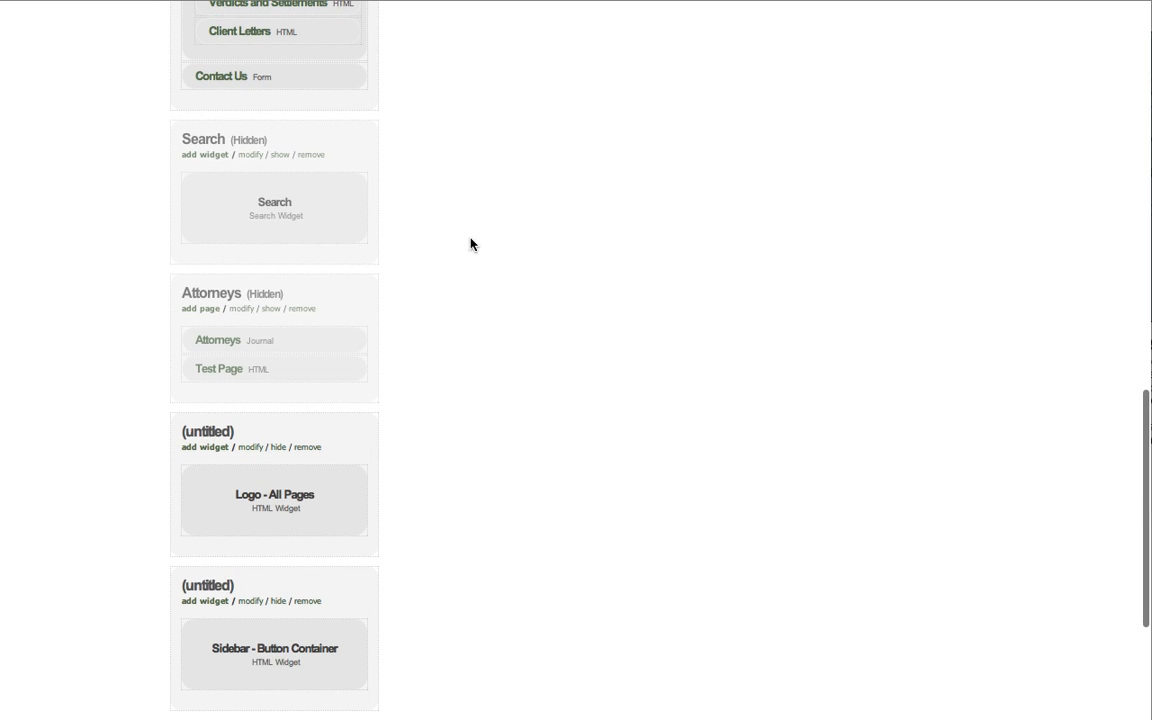
mouse_move(231, 373)
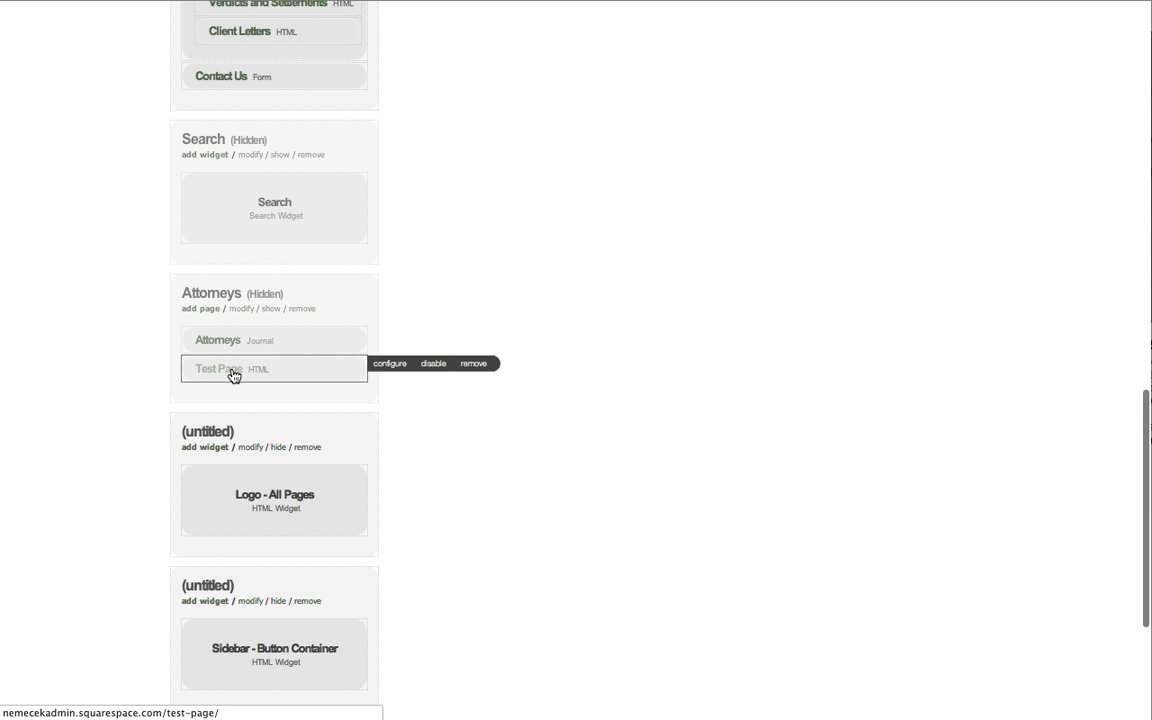
click(433, 364)
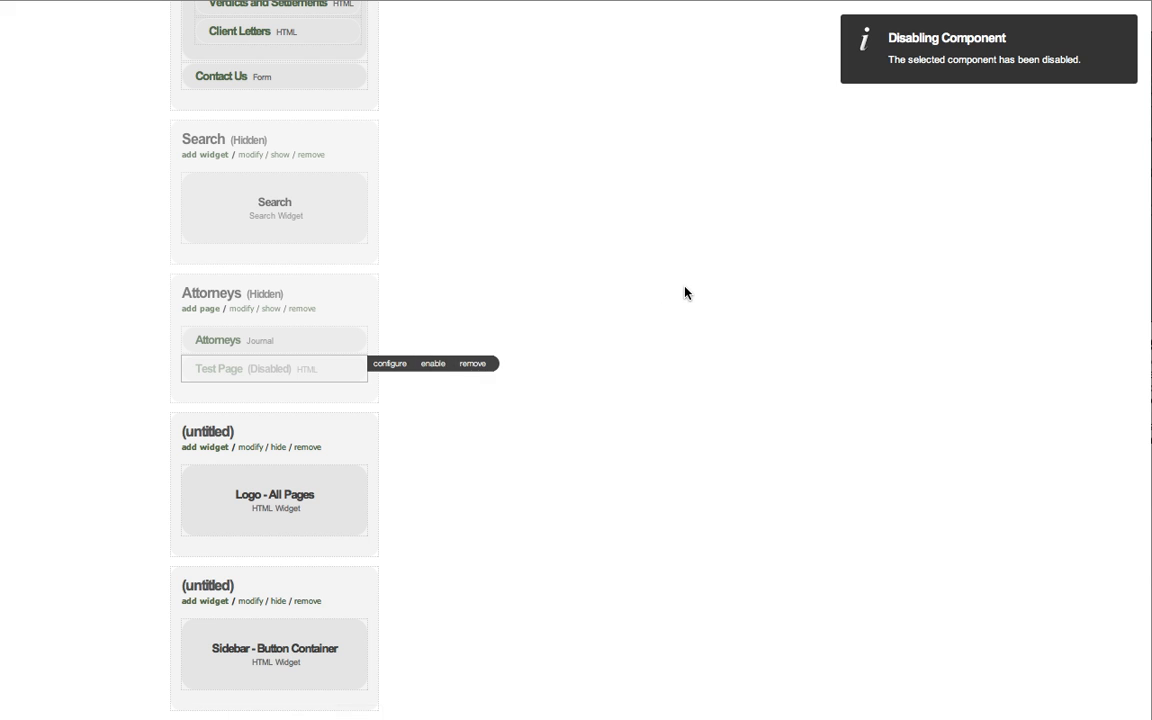
Switch to the live site in Firefox, reload the Test Page to check its public availability, and return to the admin site.
key(super+Tab)
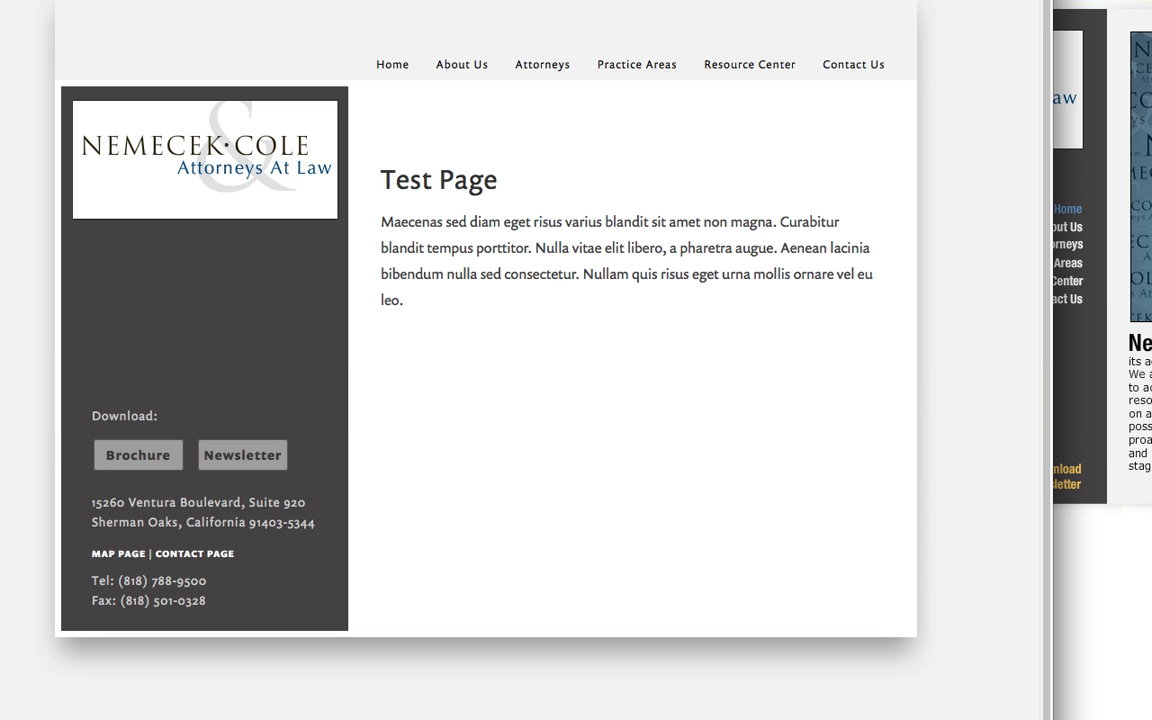
key(super+r)
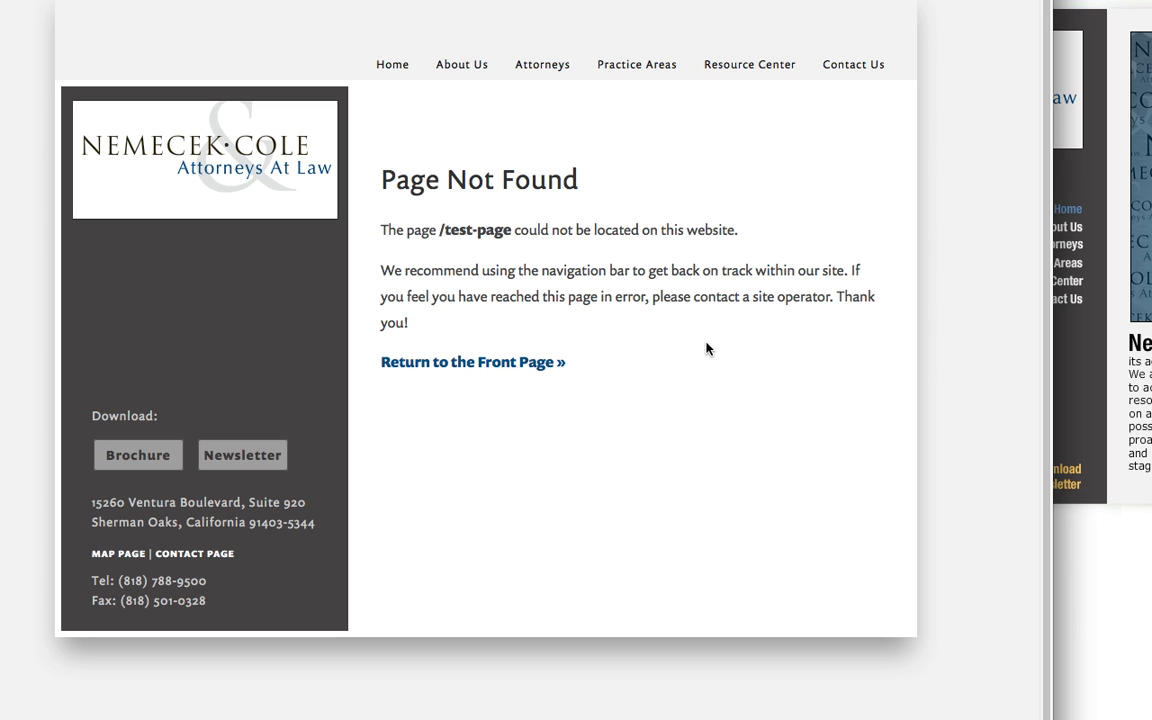
key(super+Tab)
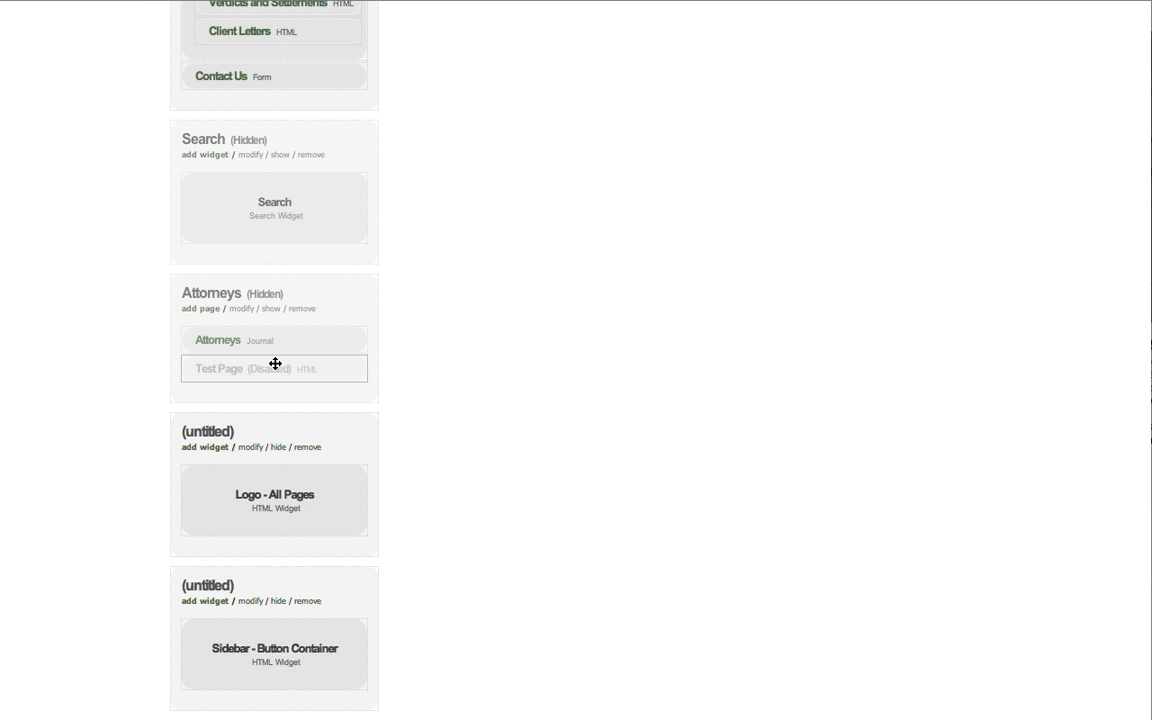
Open the disabled Test Page from Architecture, view its content in the page editor, and close the editor without saving.
mouse_move(208, 374)
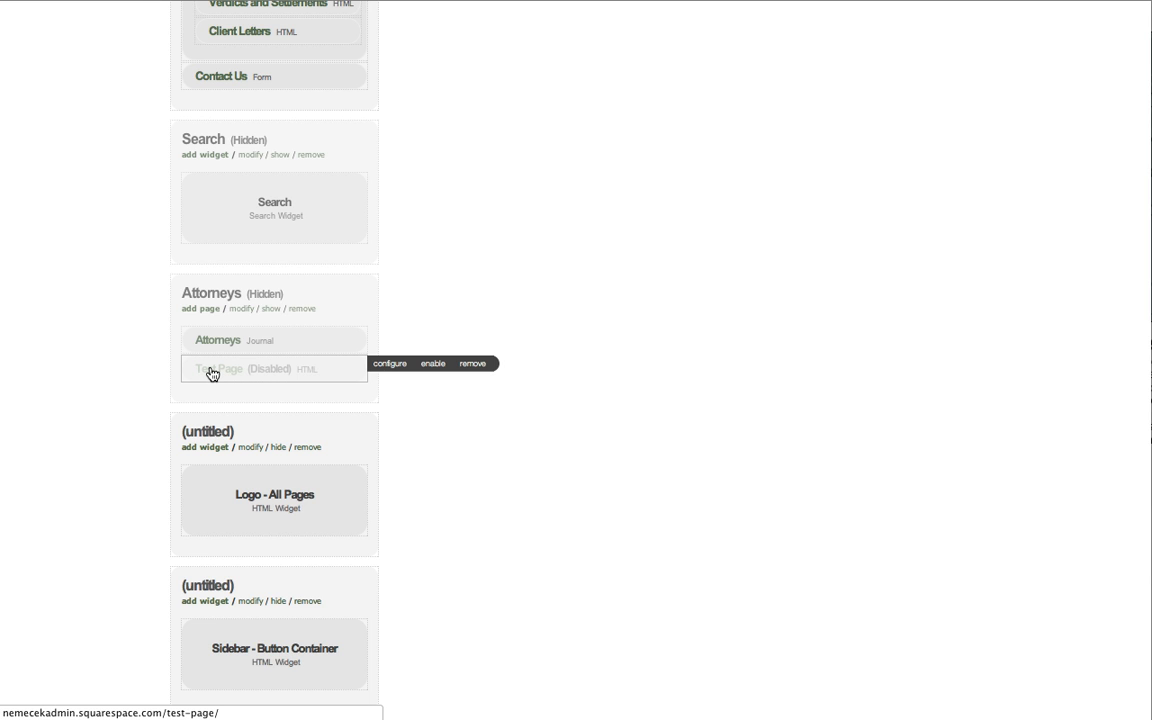
click(211, 374)
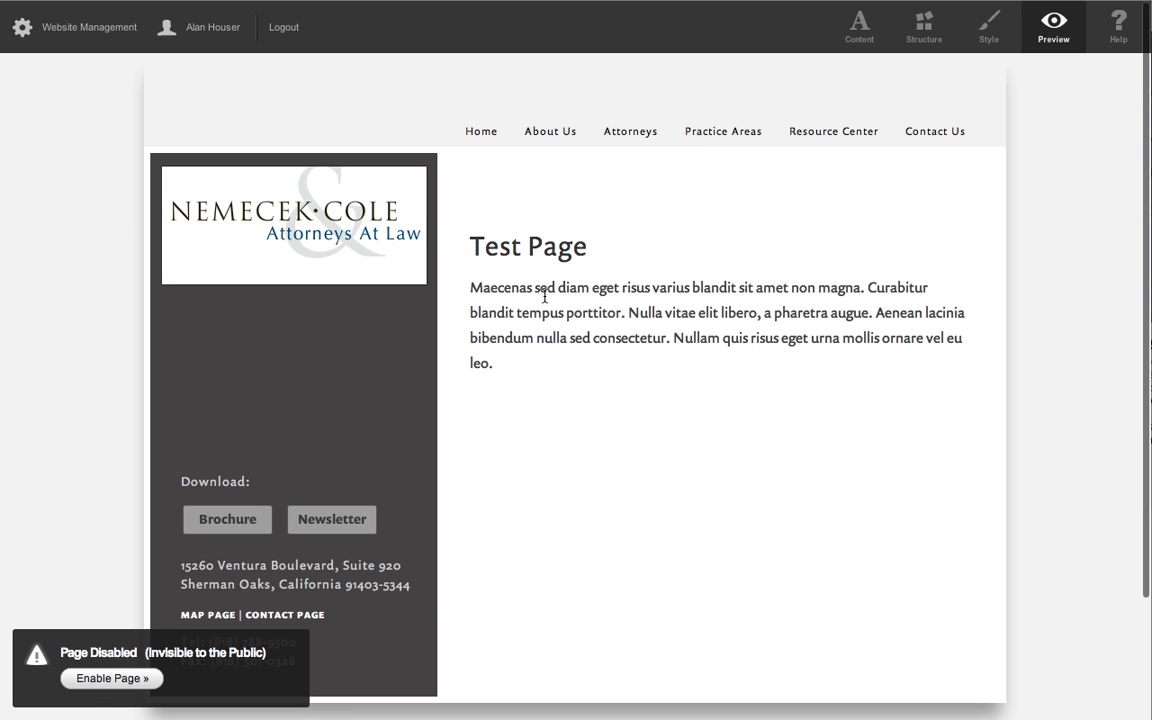
click(859, 27)
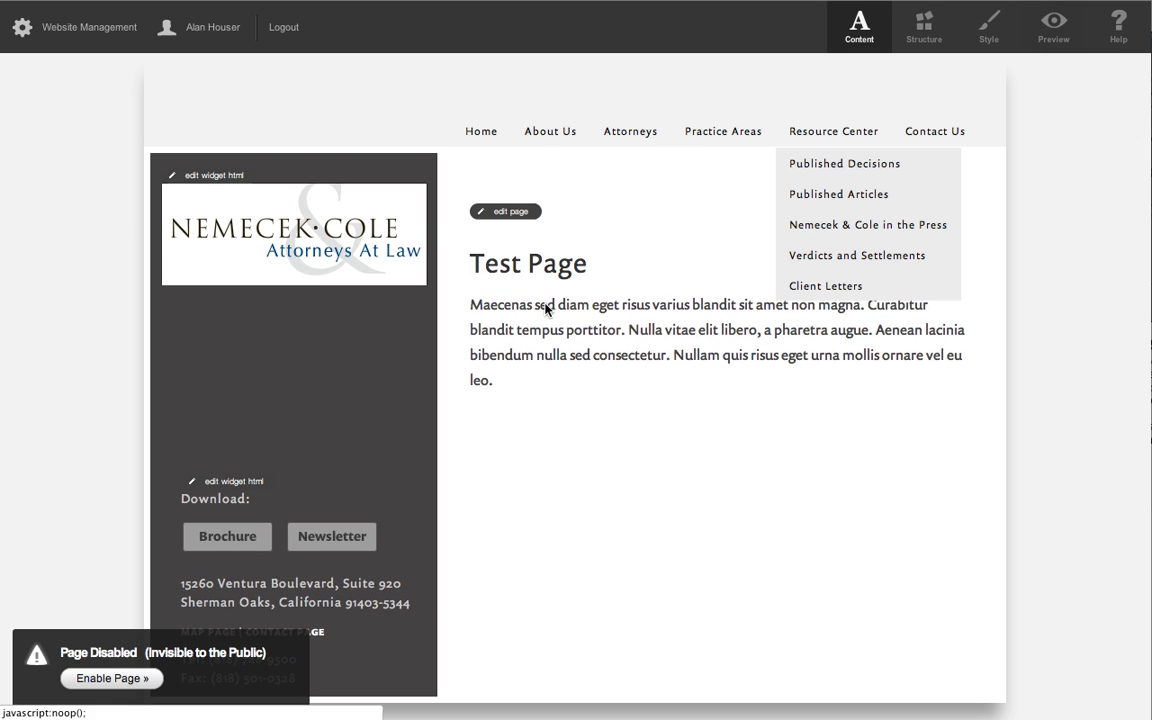
click(500, 214)
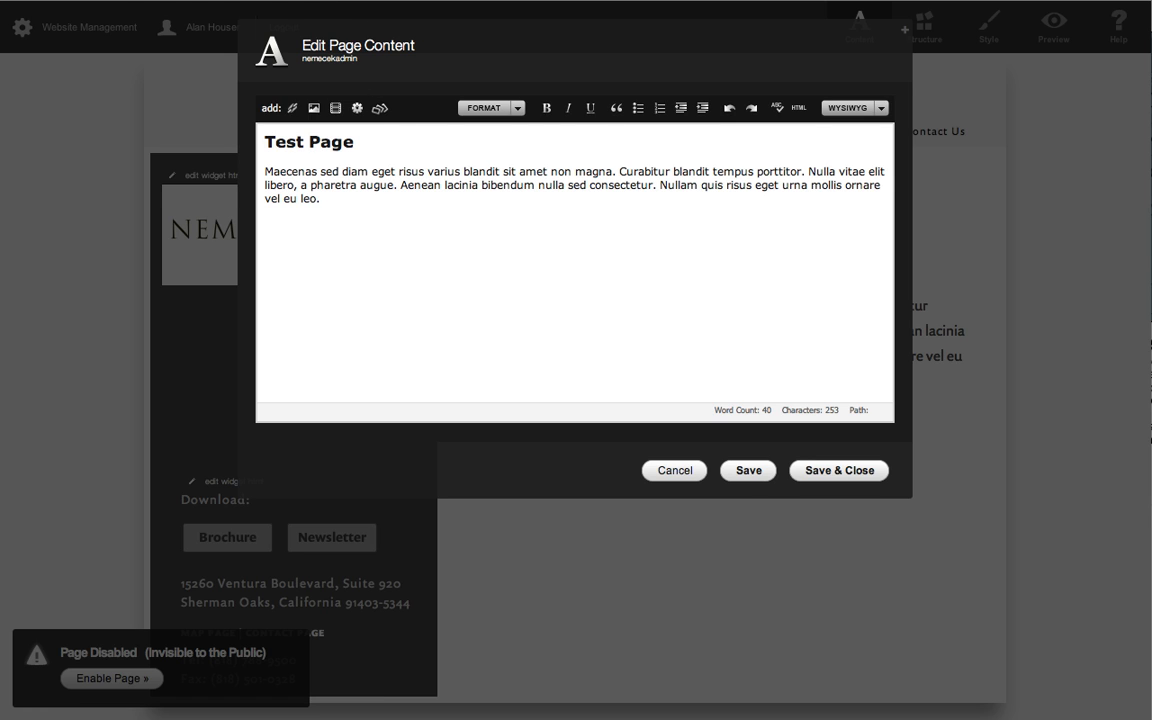
click(674, 470)
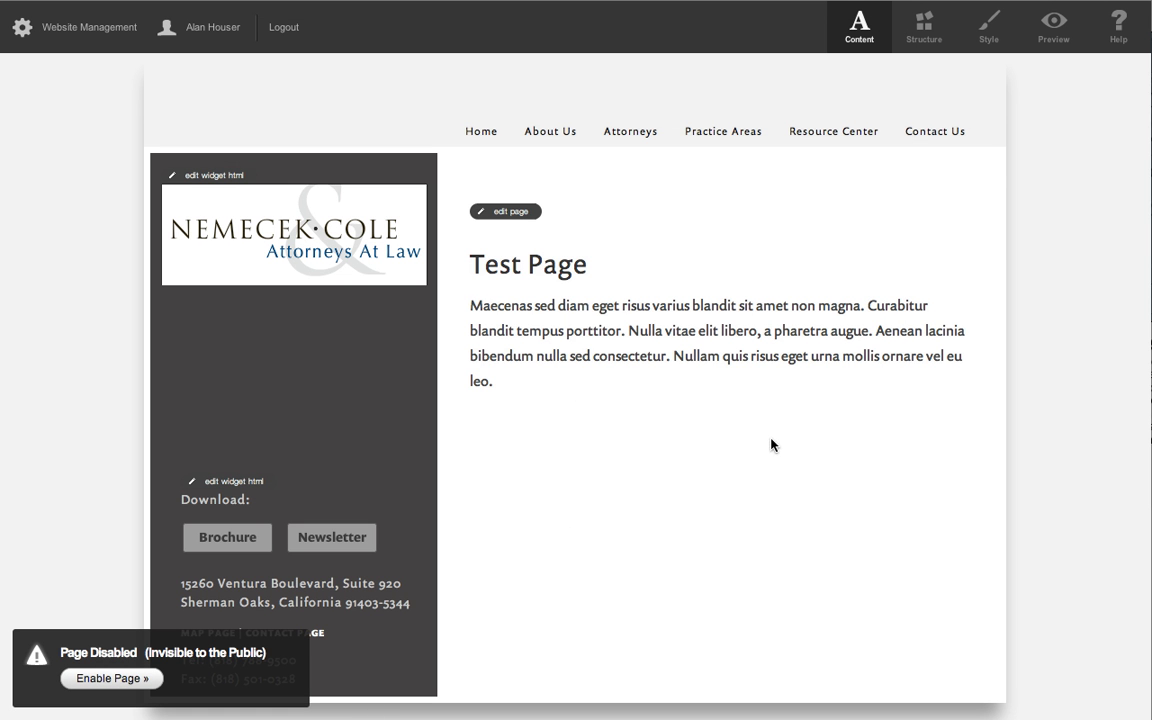
Remove the disabled Test Page from the hidden Attorneys section in Architecture.
click(82, 33)
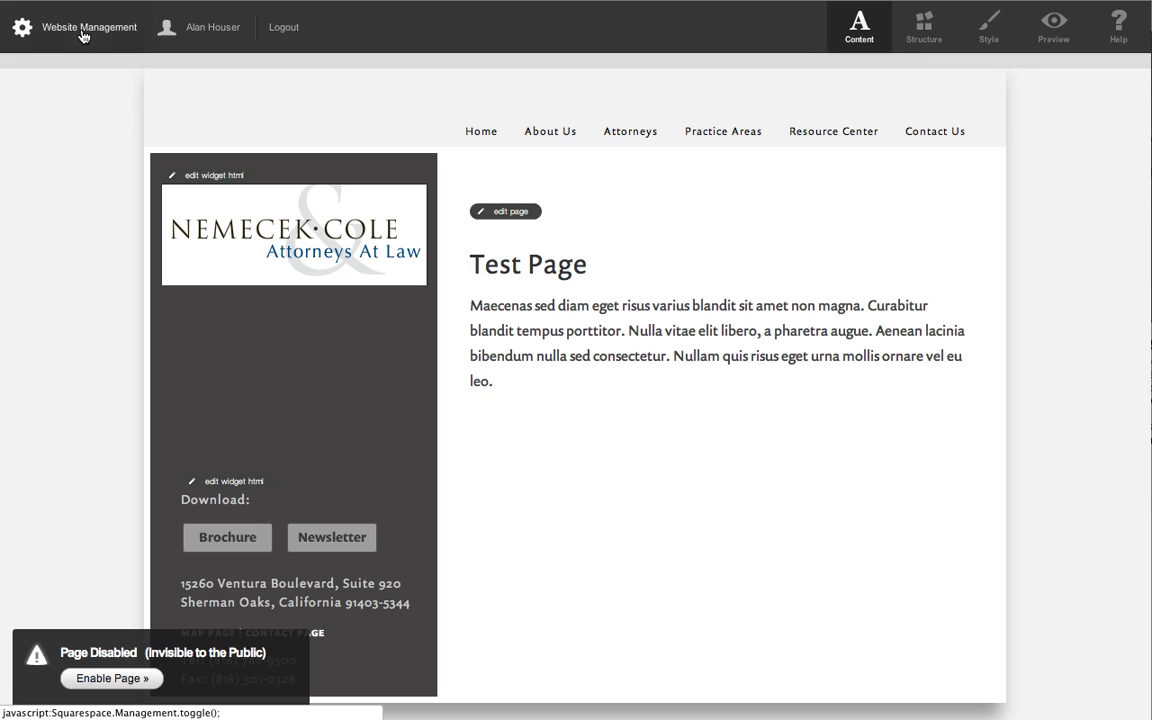
click(244, 127)
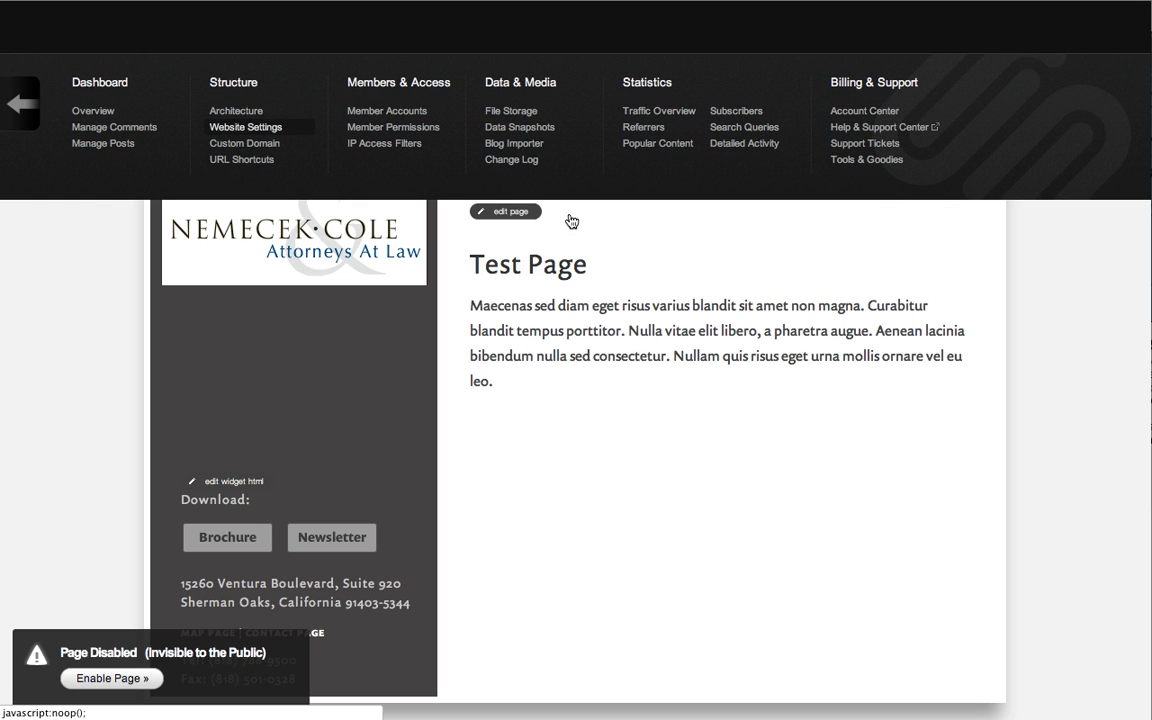
scroll(467, 500, down, 10)
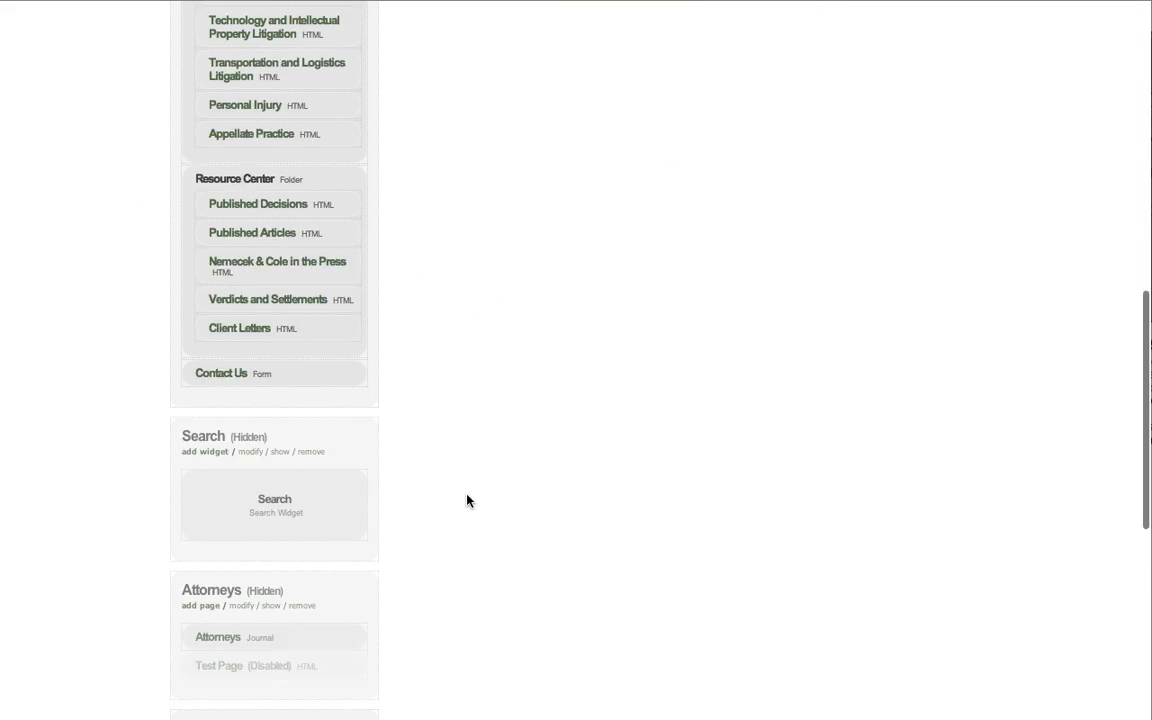
scroll(467, 500, down, 5)
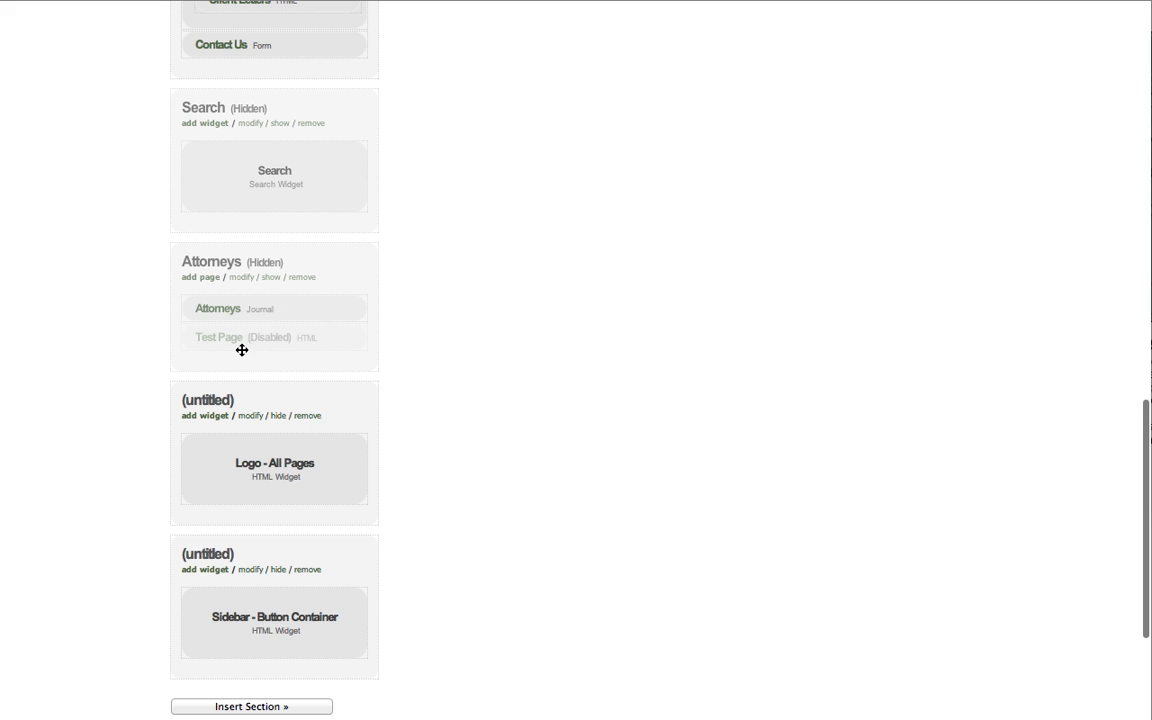
mouse_move(339, 337)
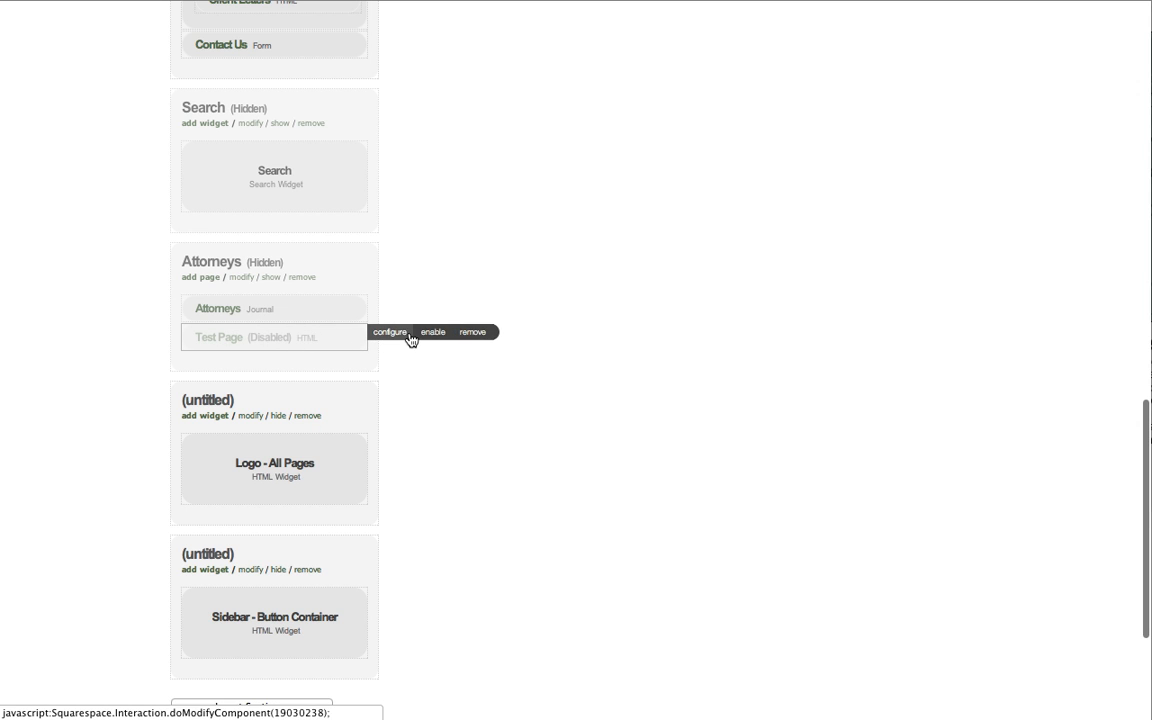
click(476, 334)
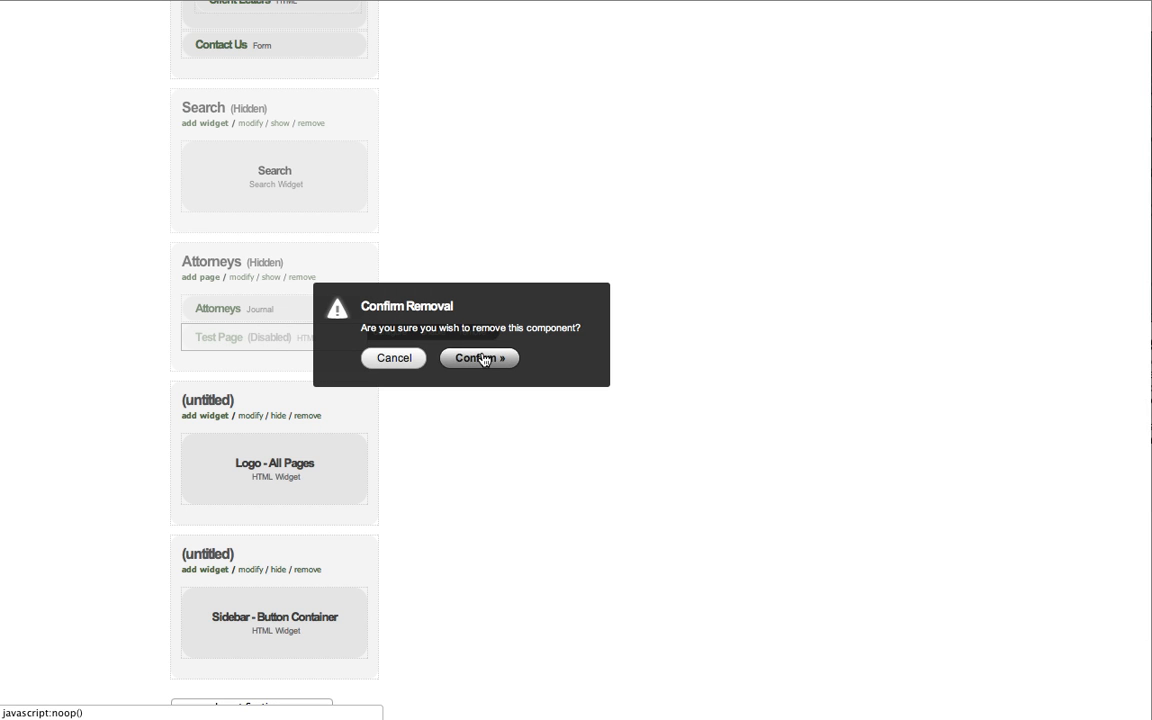
click(480, 358)
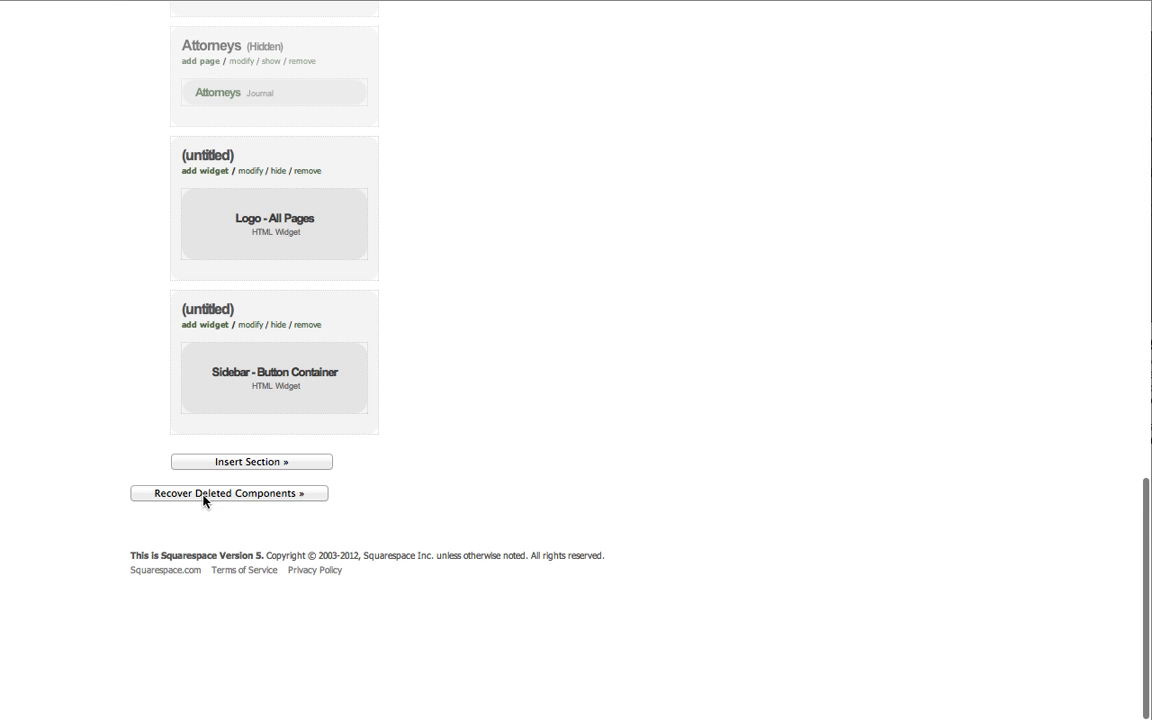
Open the Recycle Bin of deleted components and check the recovery option for the Test Page.
click(241, 494)
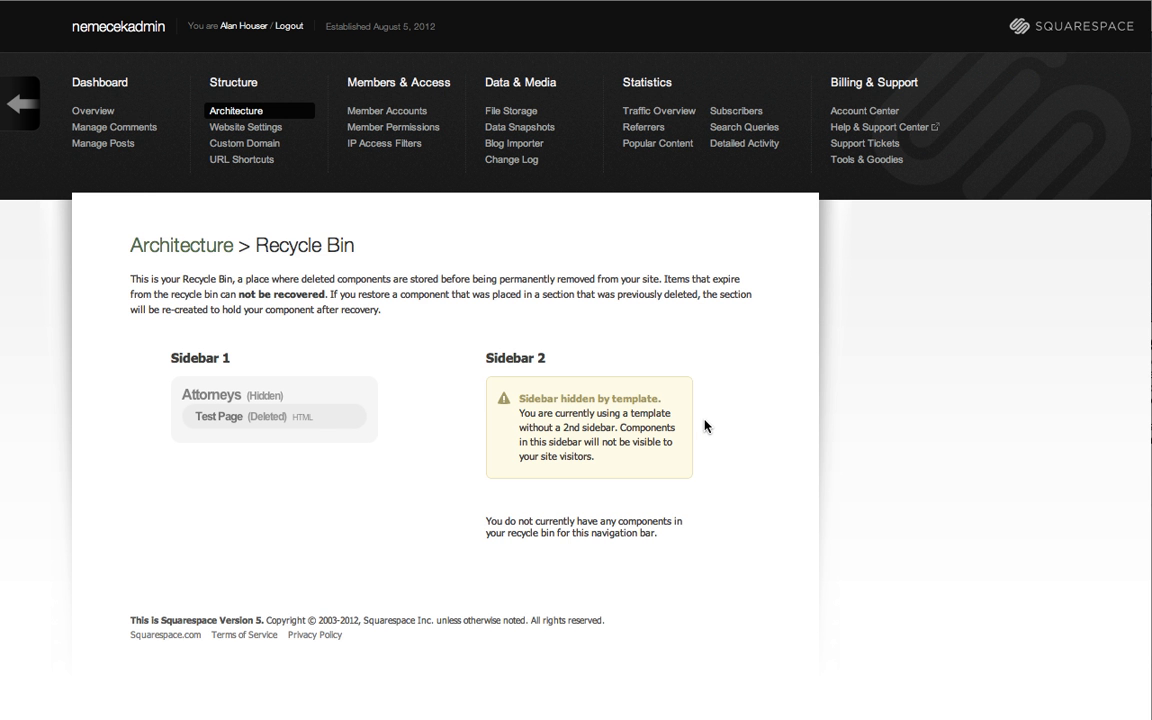
scroll(784, 428, down, 1)
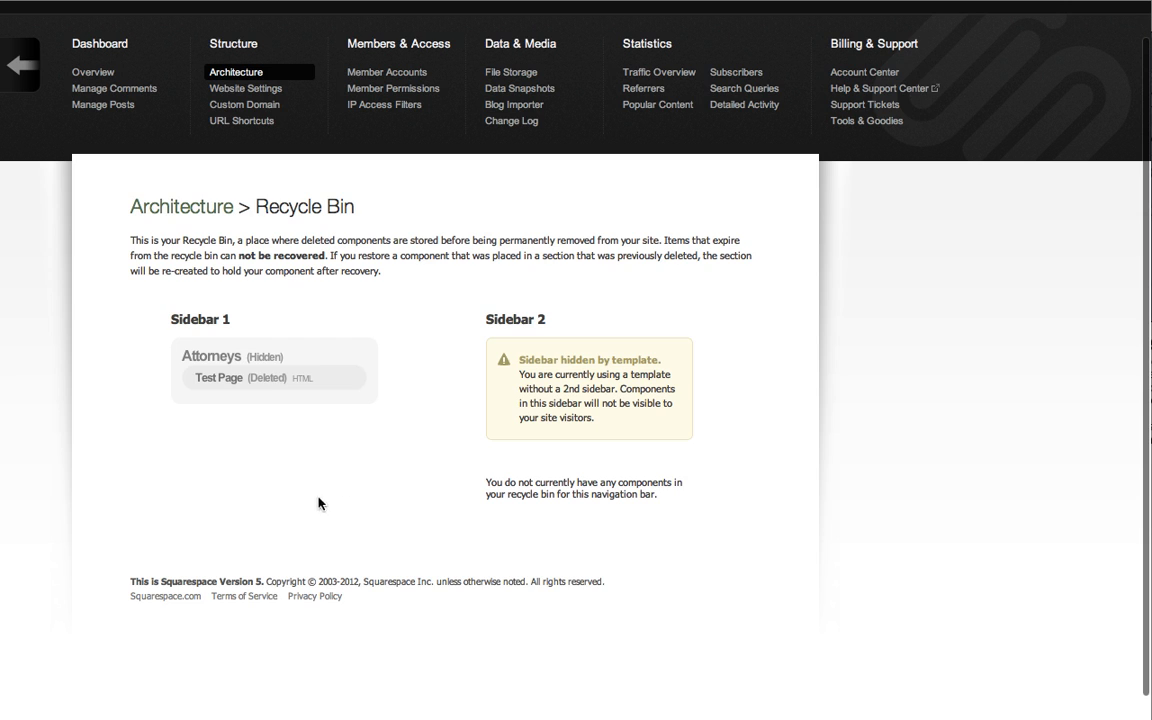
mouse_move(230, 380)
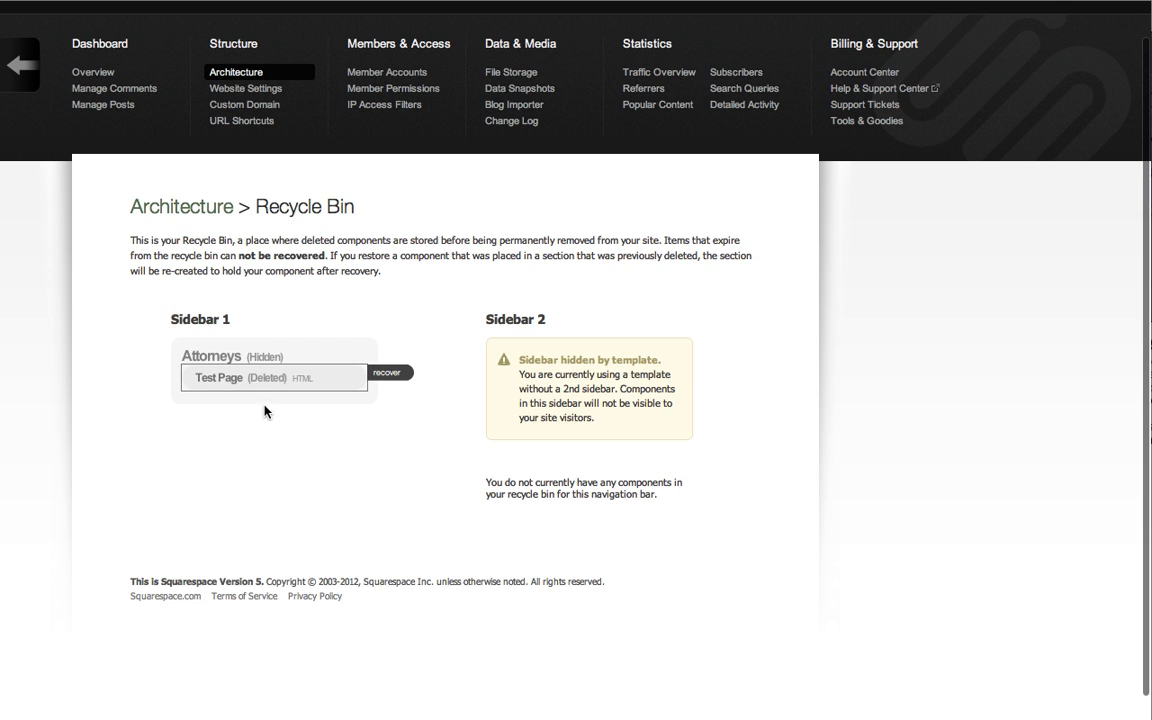
Return to the Architecture overview and review its sections, folders, pages and widgets.
click(210, 213)
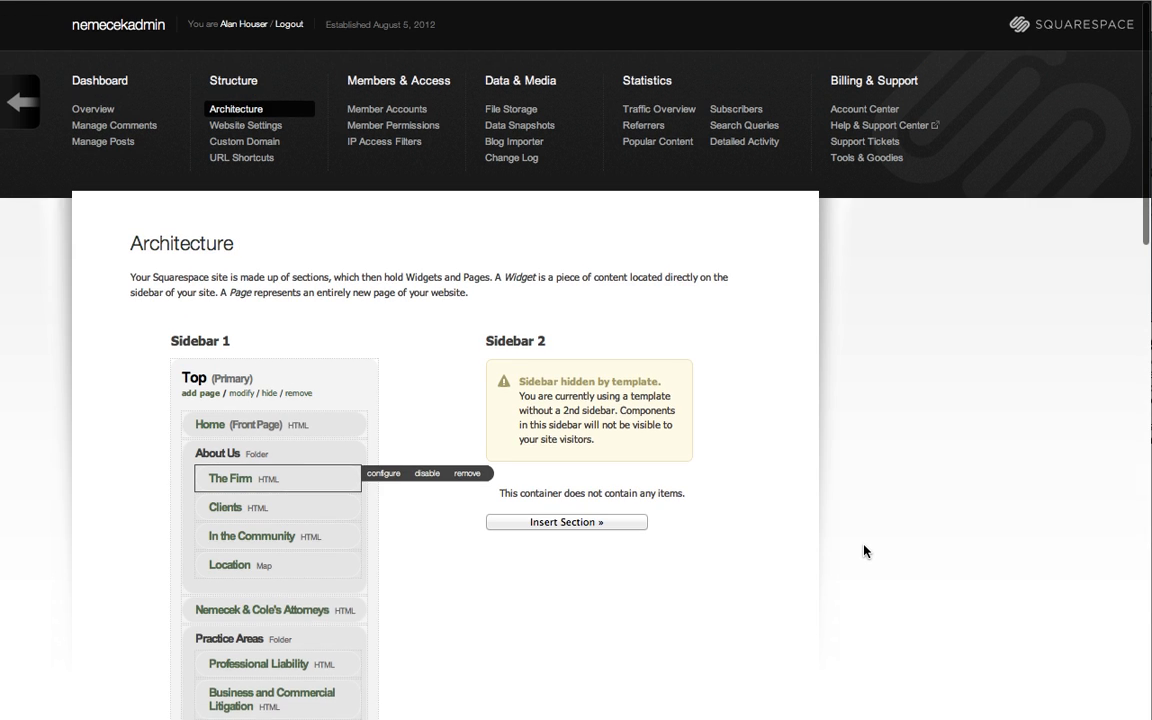
scroll(782, 627, down, 5)
scroll(729, 628, down, 7)
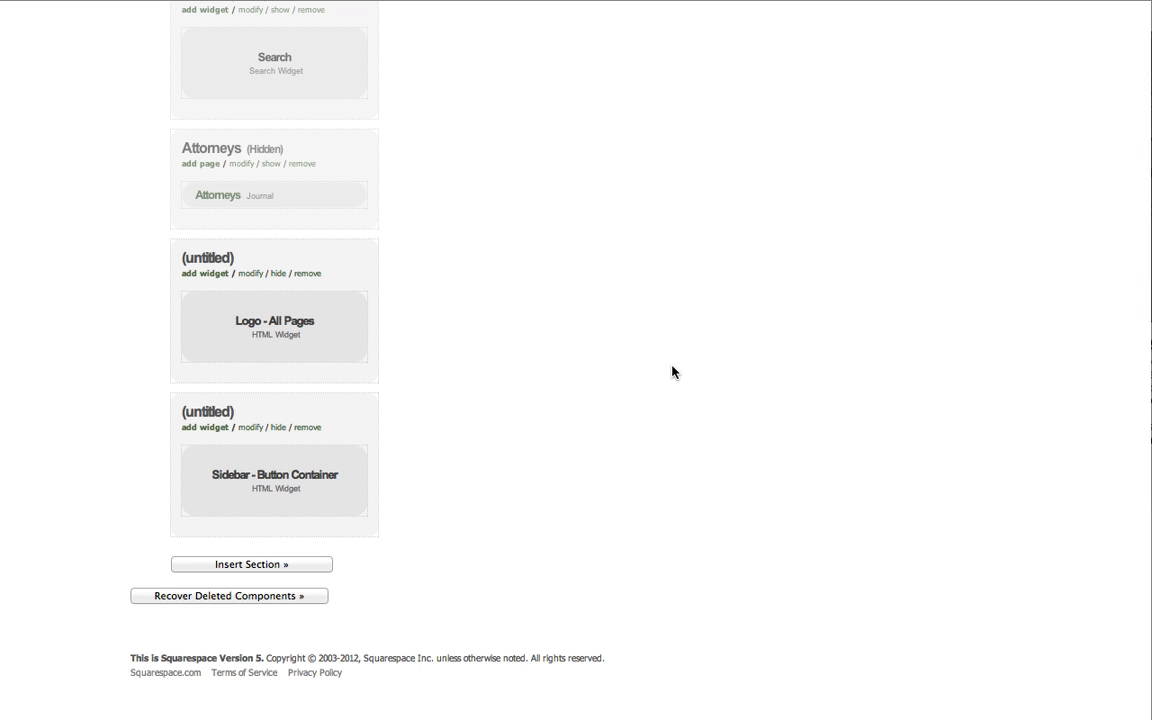
scroll(671, 371, up, 15)
scroll(671, 371, down, 5)
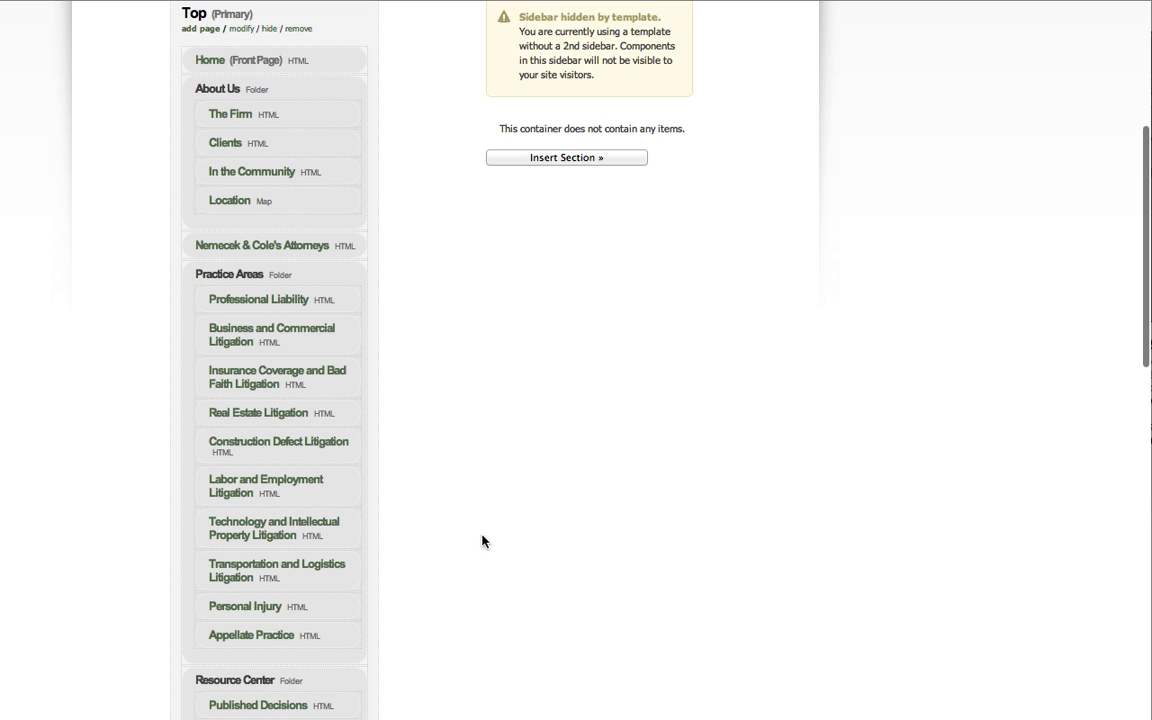
scroll(483, 500, down, 8)
scroll(483, 500, up, 10)
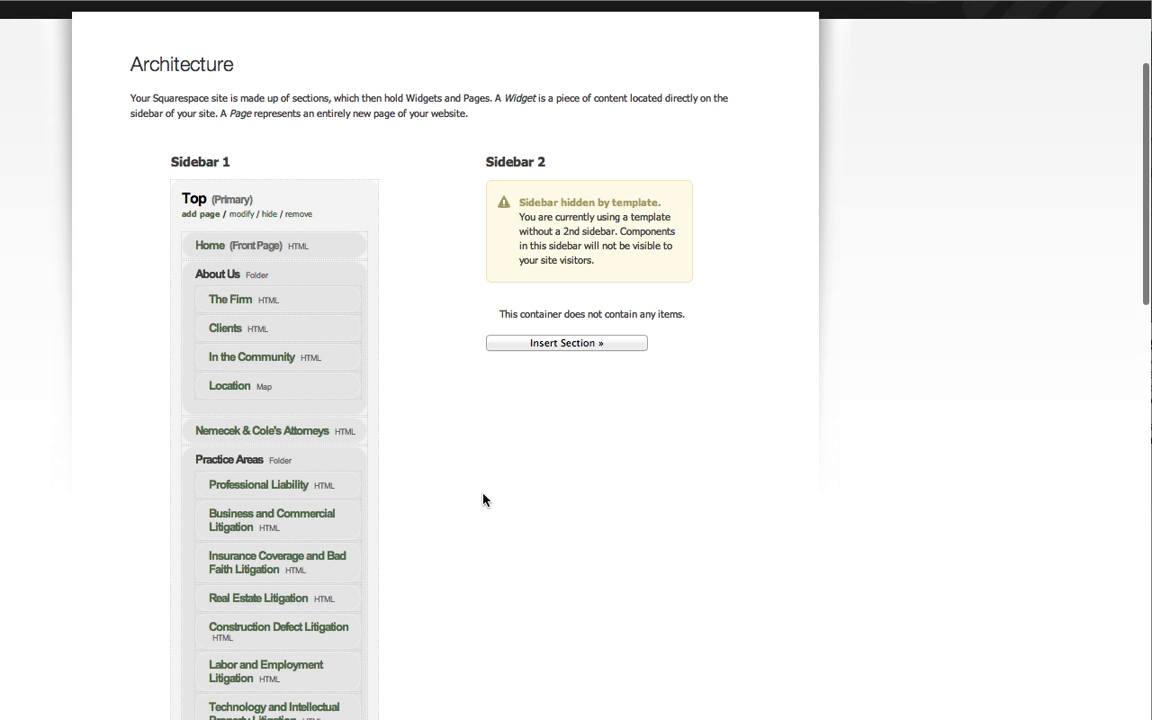
scroll(483, 500, up, 3)
Return to the site's home page, view the sidebar download and contact widget's content in the editor, and cancel without changes.
click(88, 28)
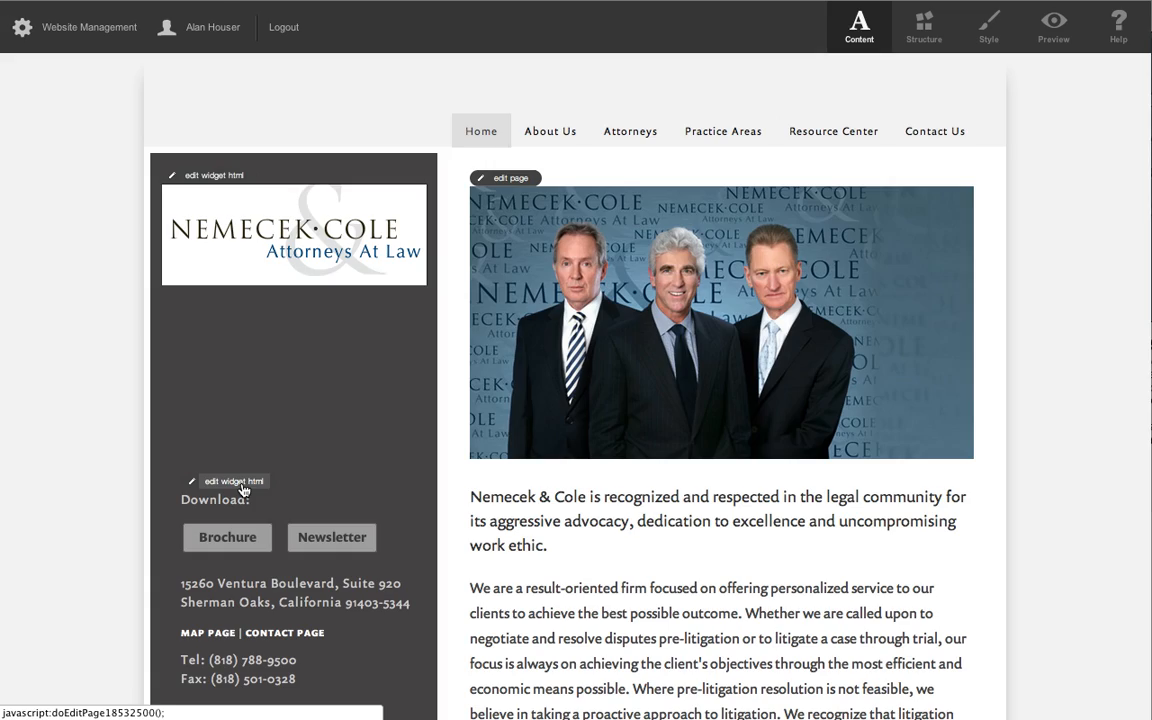
click(208, 481)
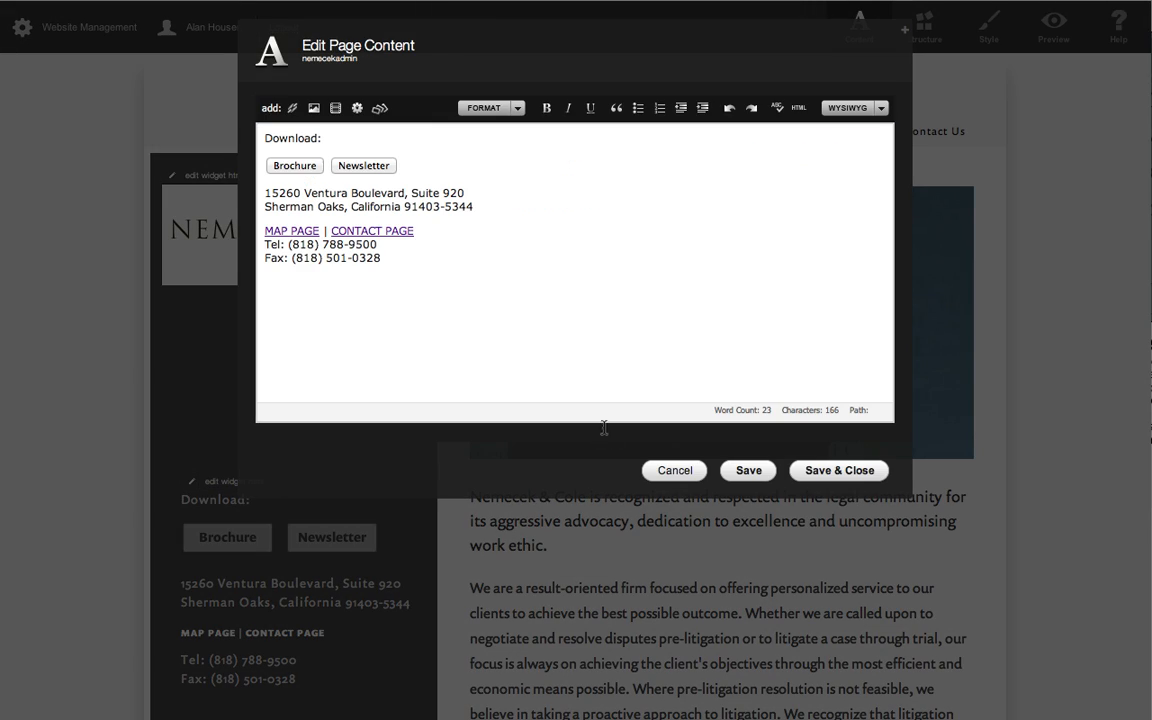
click(676, 471)
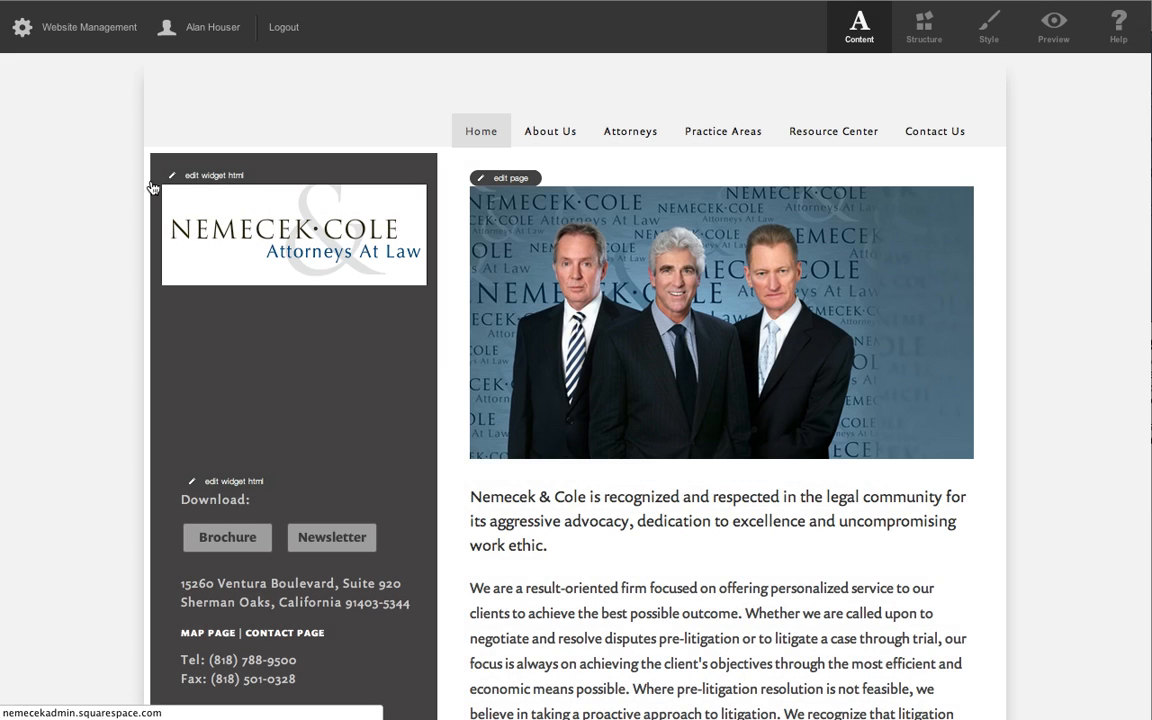
Open Architecture and check the configuration of the untitled section holding the Sidebar - Button Container widget, cancelling without changes.
click(78, 28)
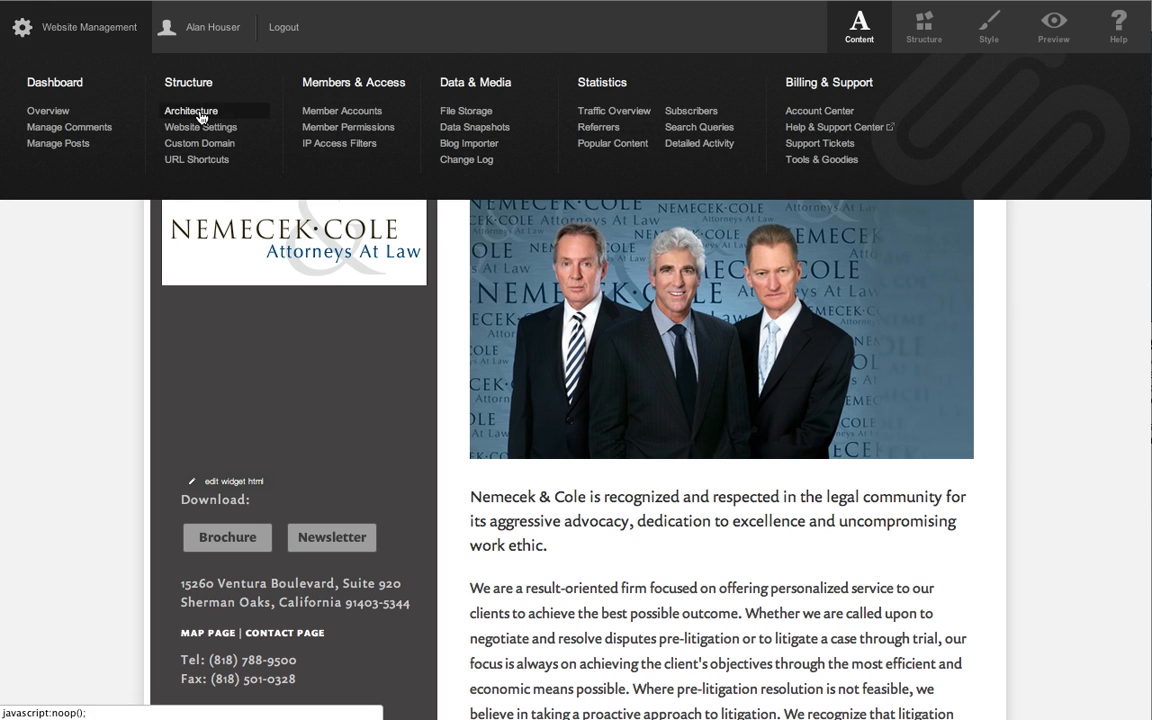
click(195, 110)
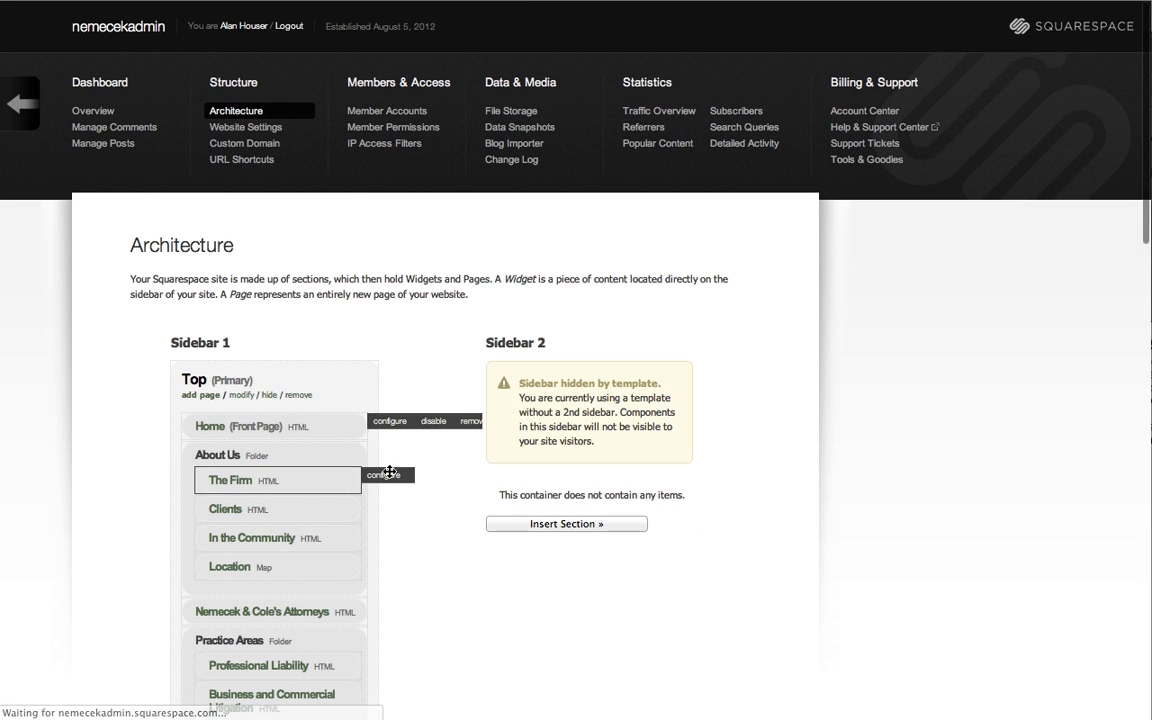
scroll(458, 486, down, 10)
scroll(459, 487, down, 1)
mouse_move(285, 481)
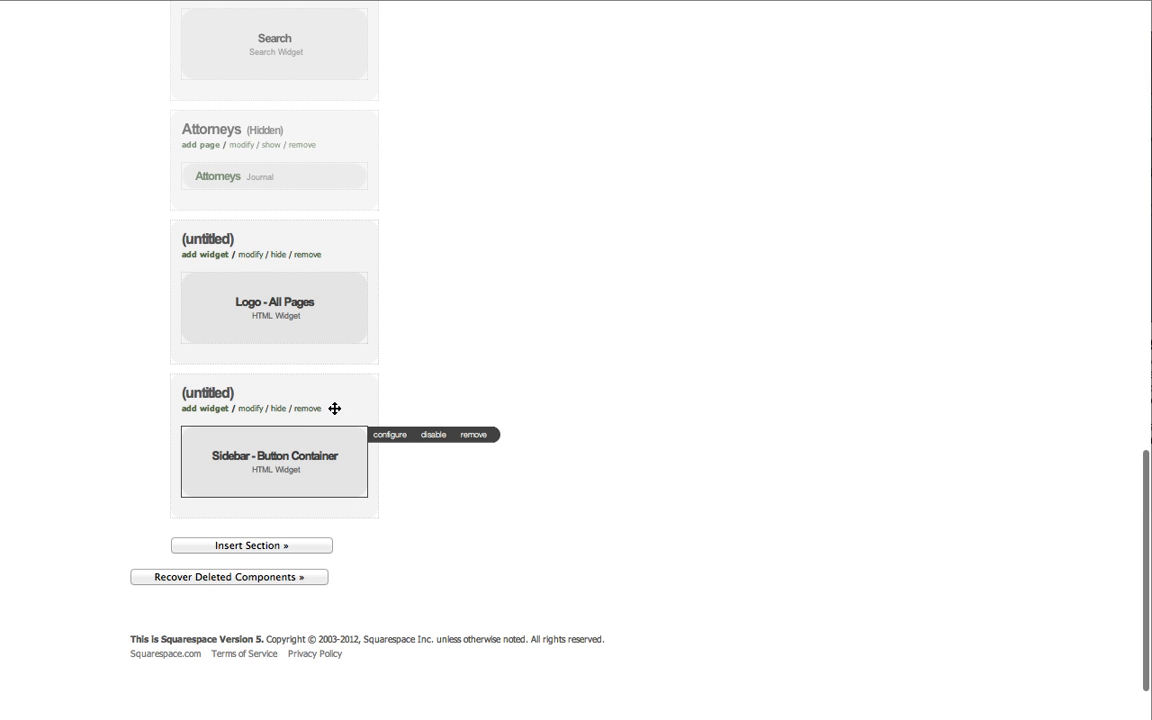
click(251, 410)
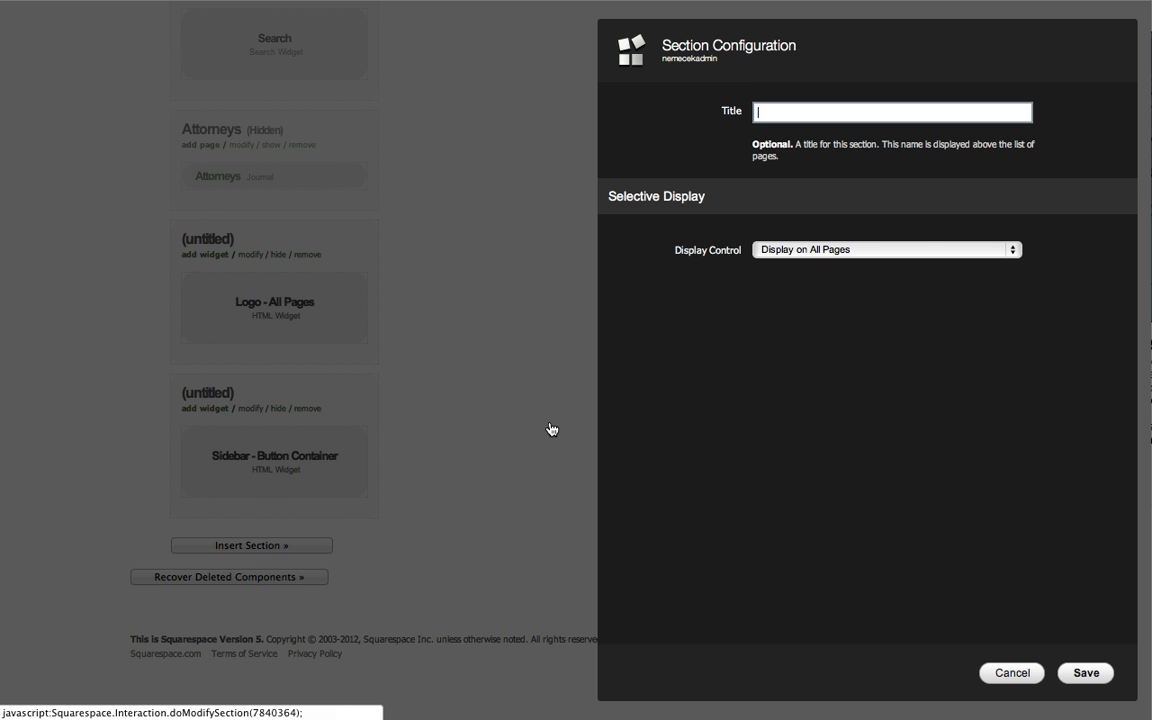
click(1001, 674)
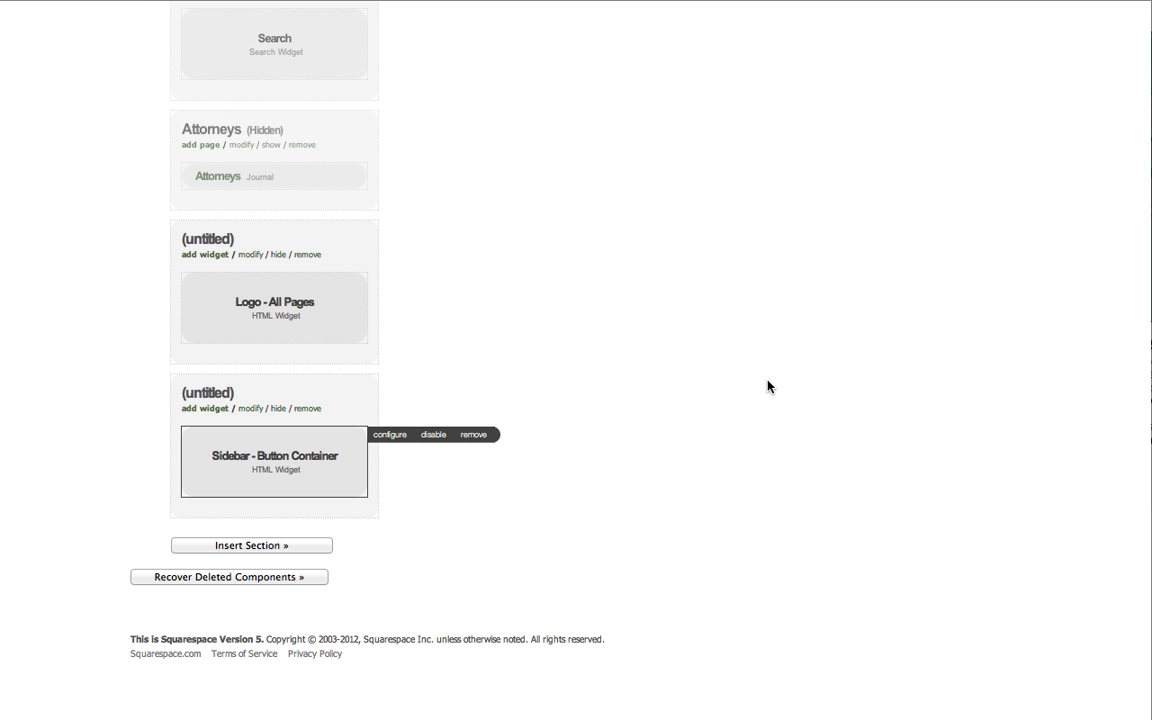
scroll(768, 386, up, 15)
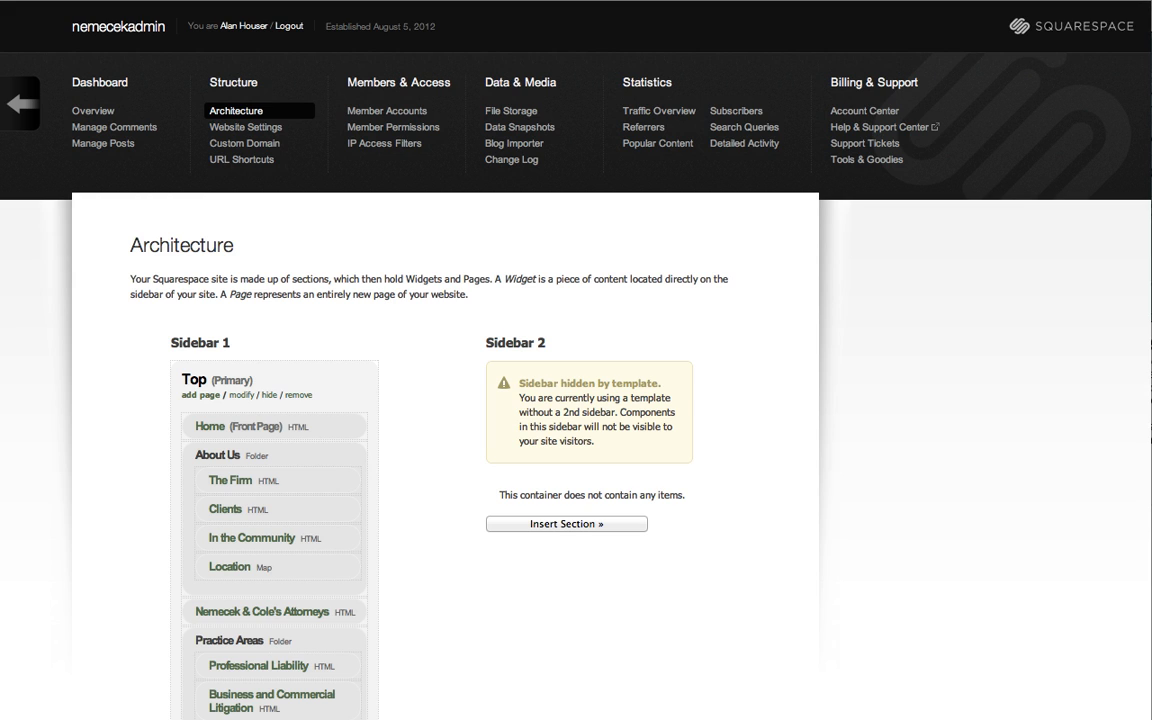
Return to the live site and read through the Professional Liability page under Practice Areas.
click(108, 26)
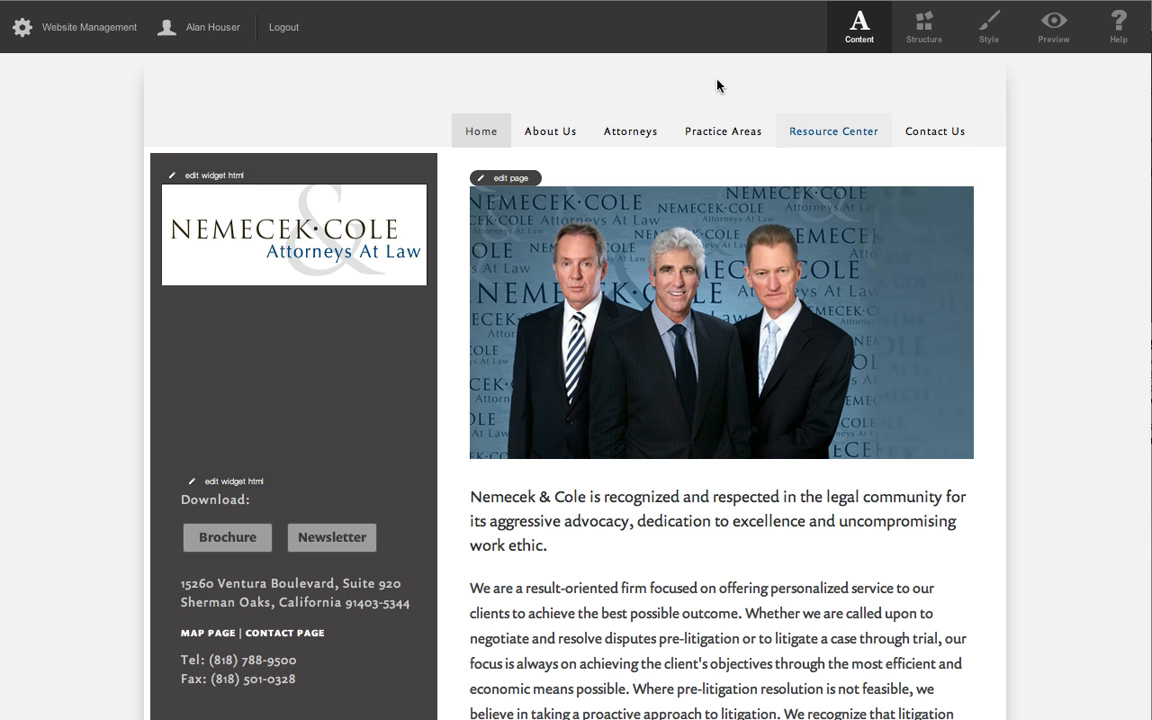
mouse_move(722, 136)
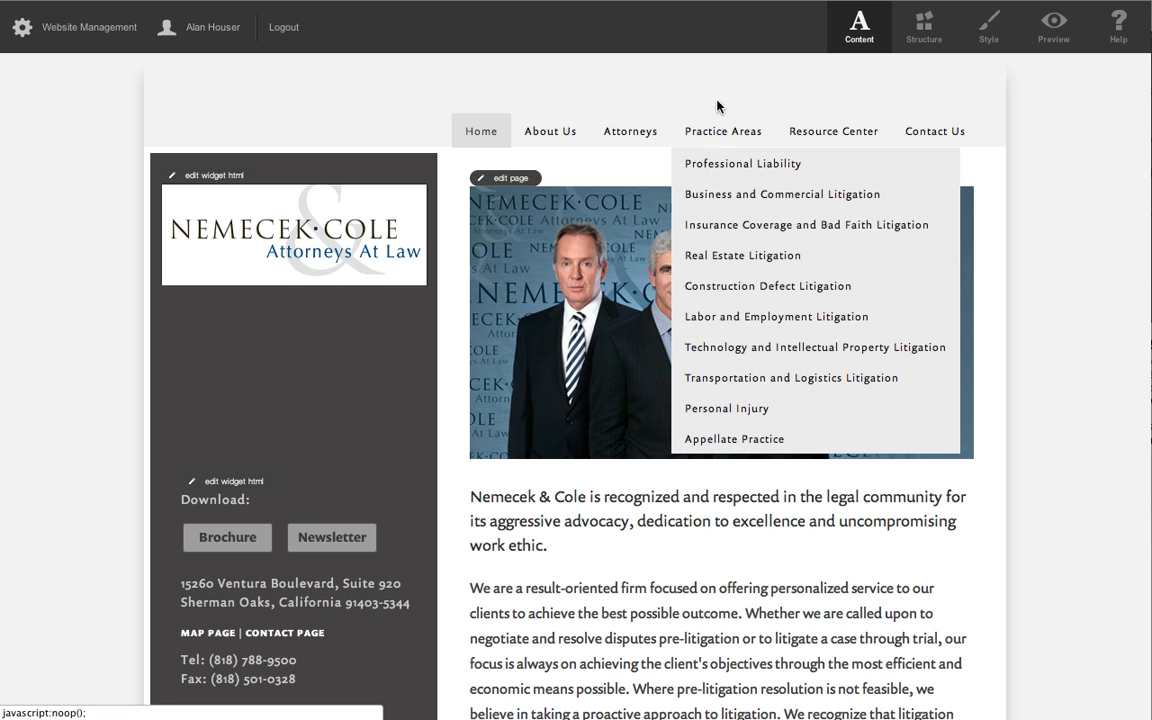
click(681, 163)
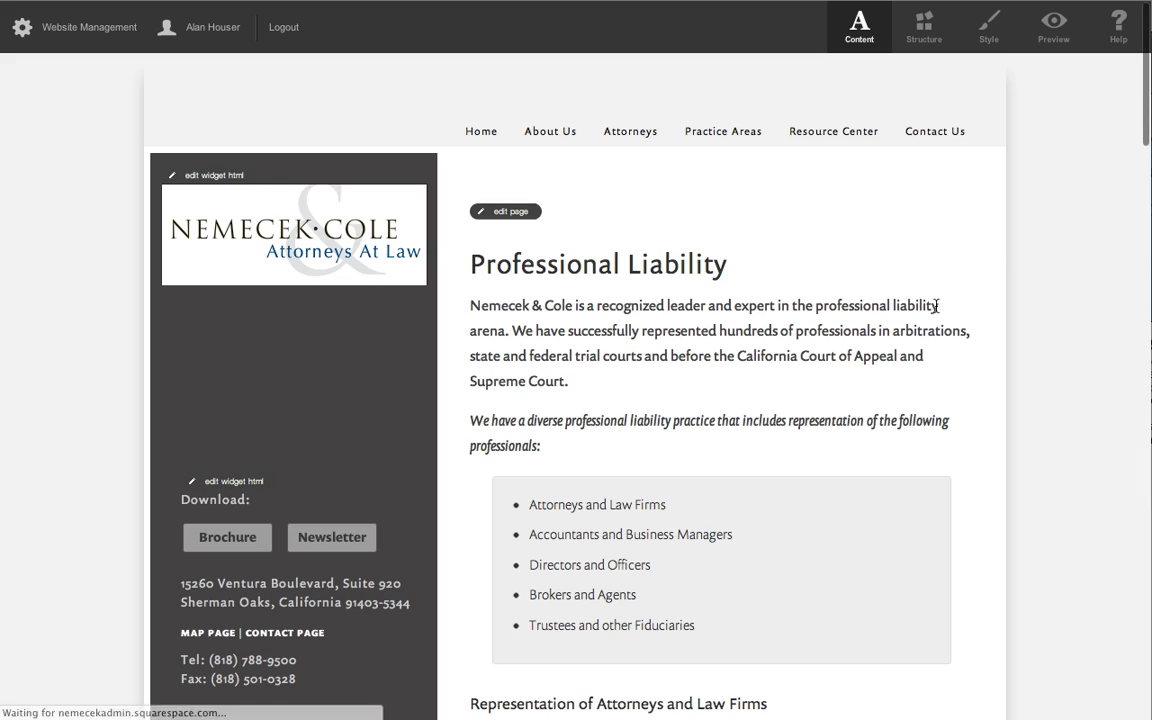
scroll(940, 326, down, 5)
scroll(935, 328, up, 3)
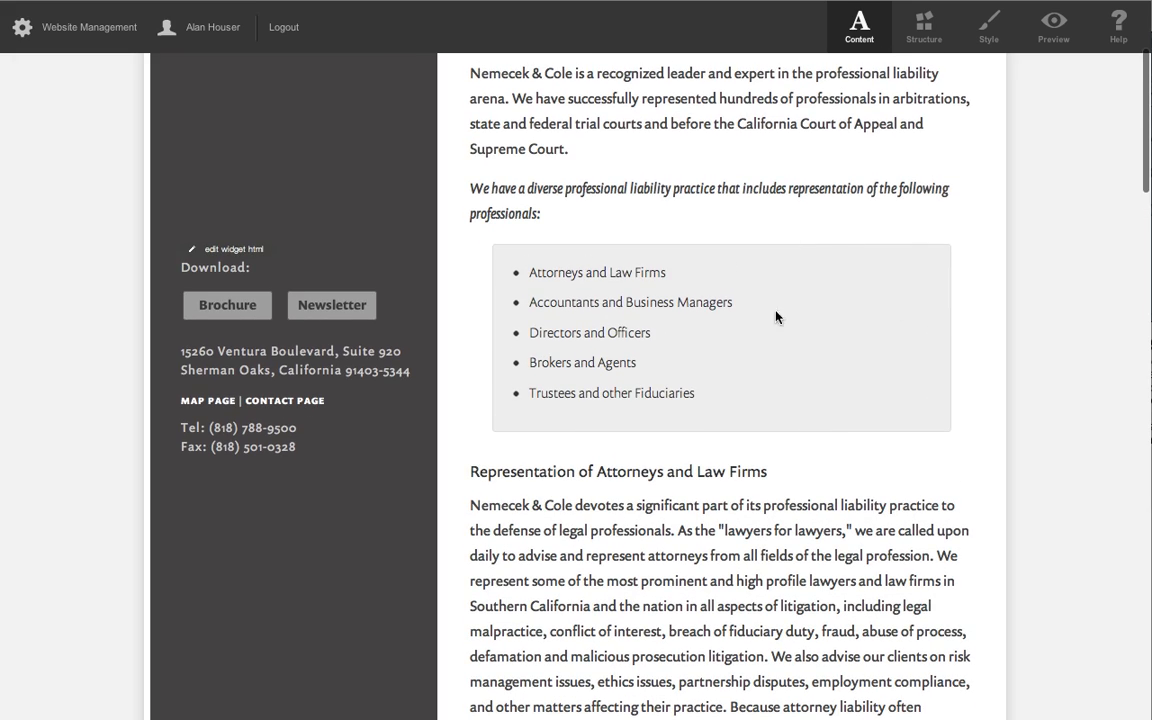
scroll(777, 317, down, 10)
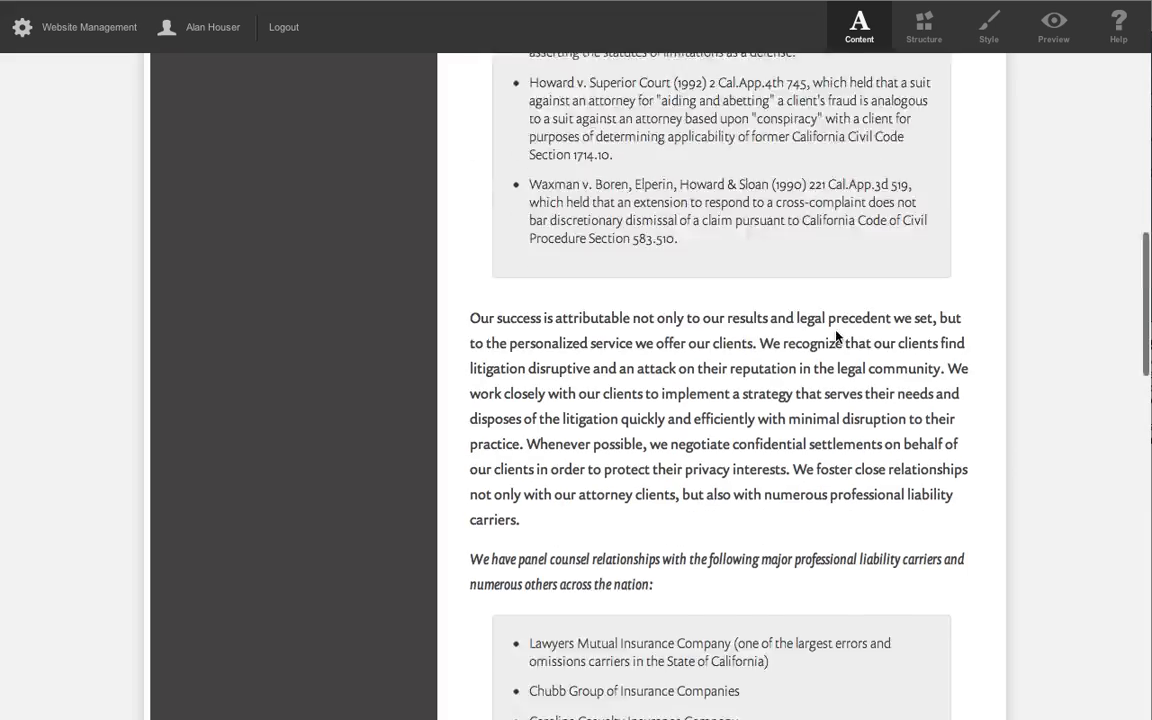
scroll(836, 336, down, 10)
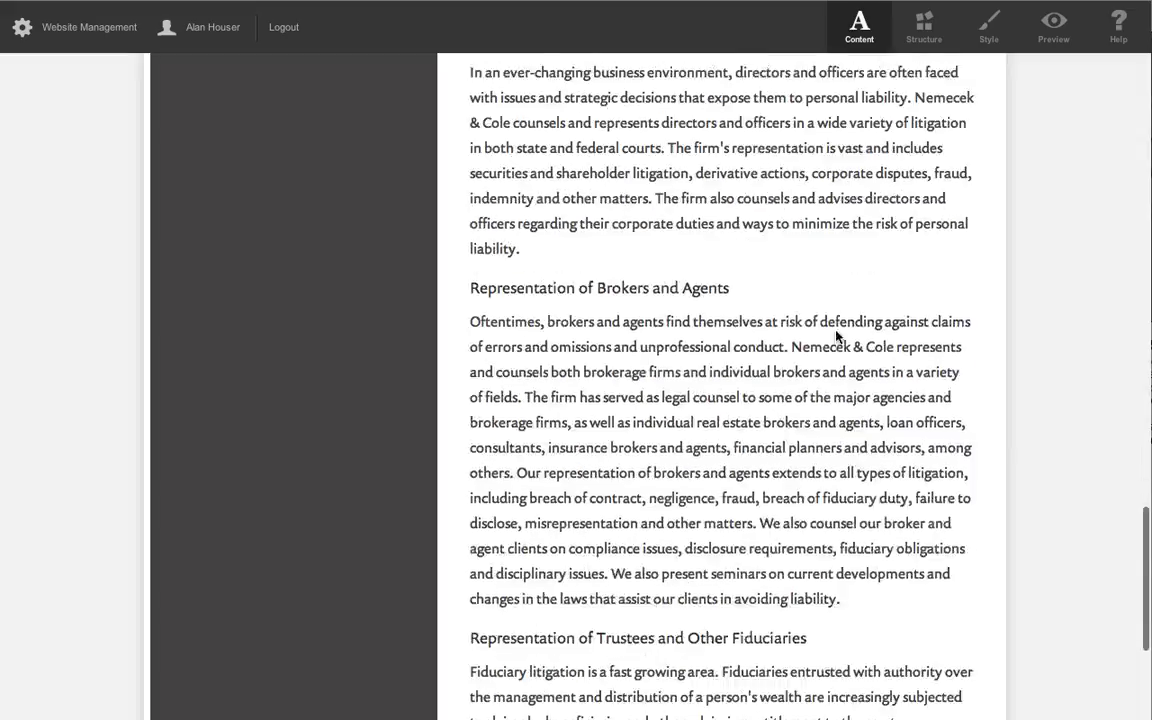
scroll(836, 336, down, 3)
scroll(836, 336, up, 10)
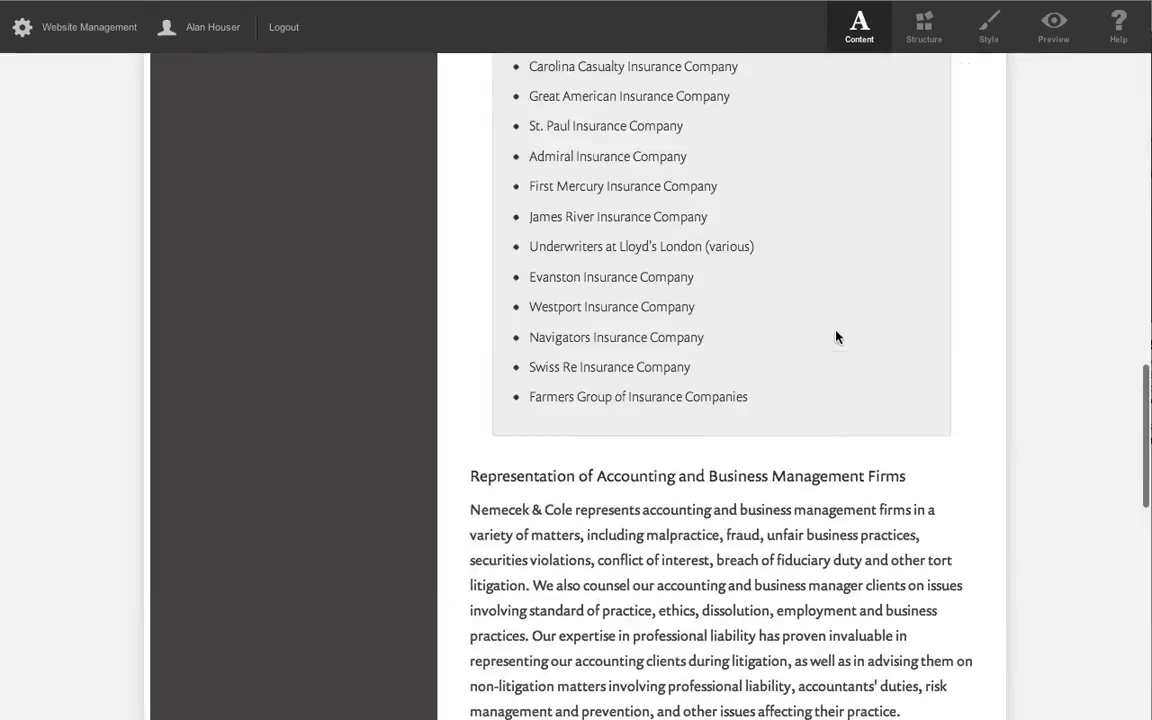
scroll(836, 336, up, 10)
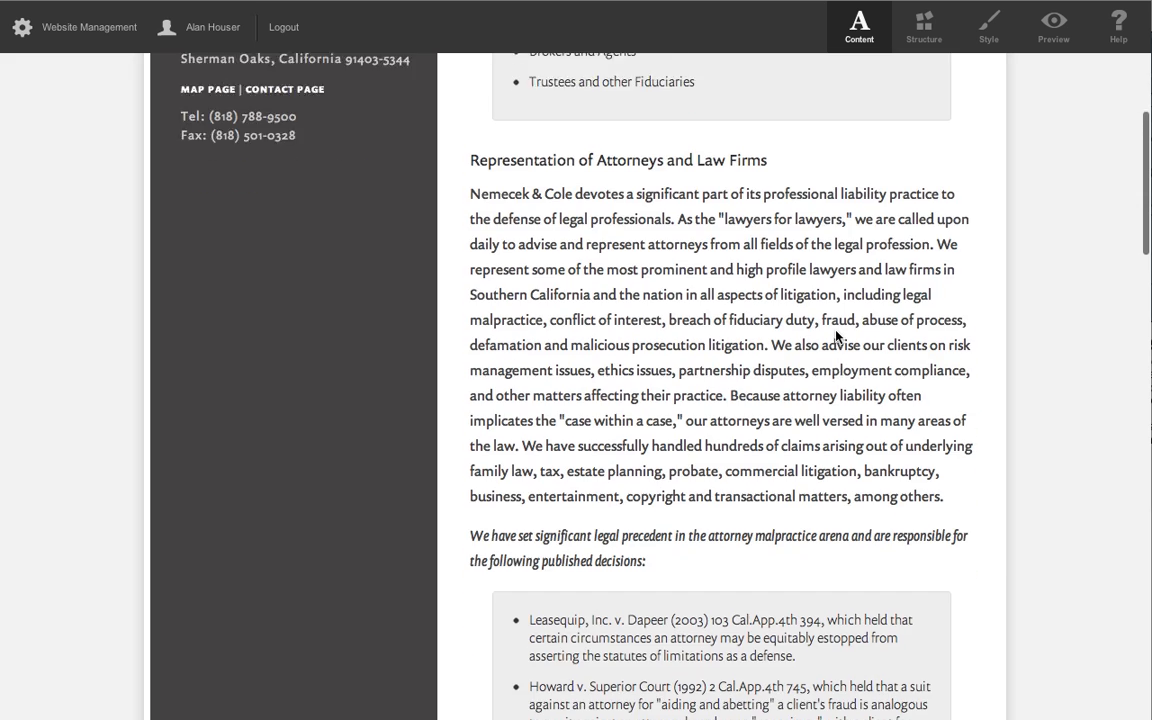
scroll(836, 336, up, 7)
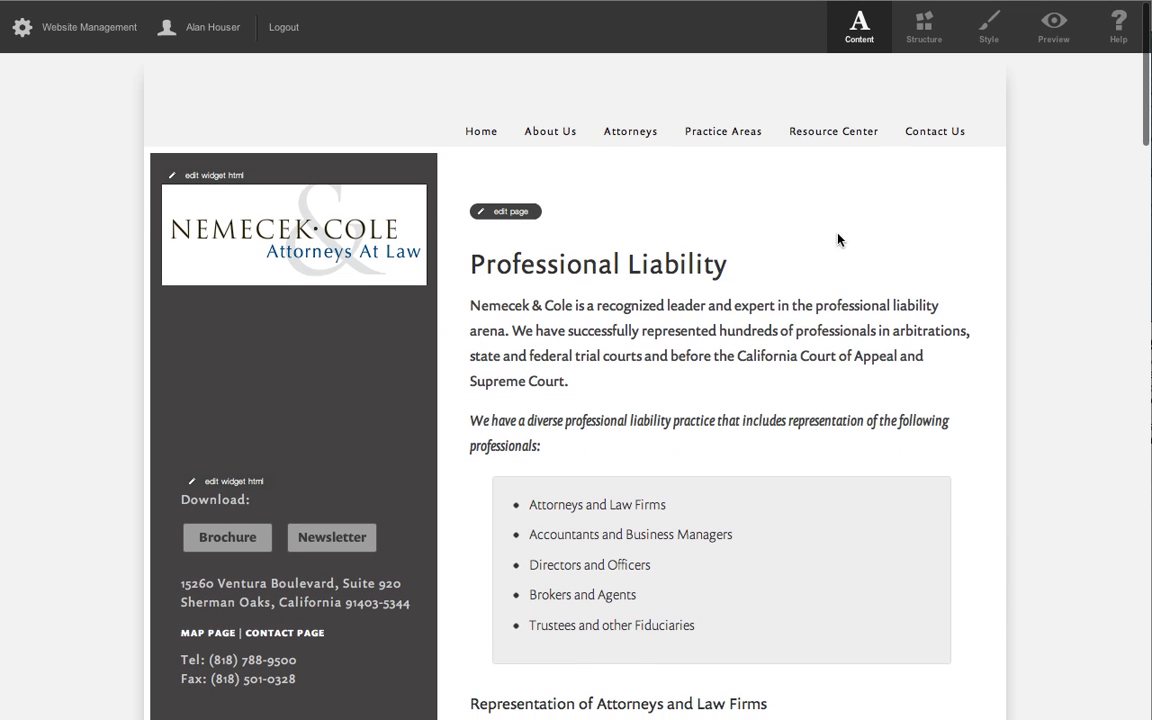
Open the first listed attorney's profile from the Attorneys page and view it in Preview mode.
mouse_move(687, 138)
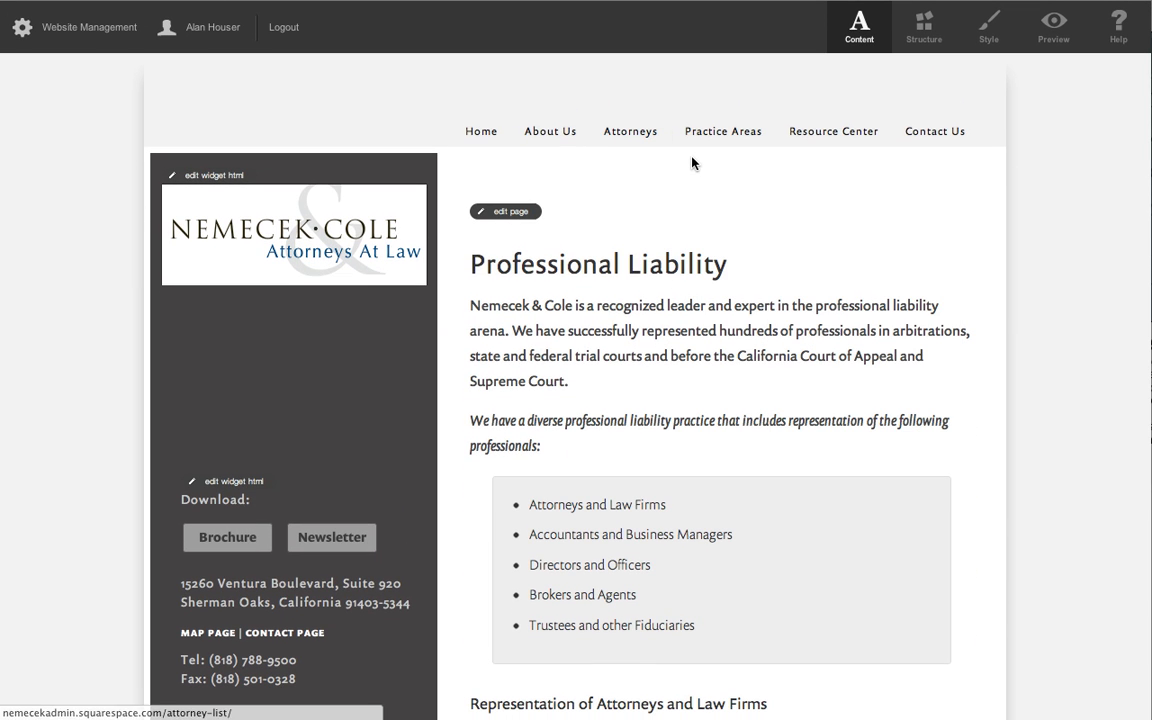
click(631, 137)
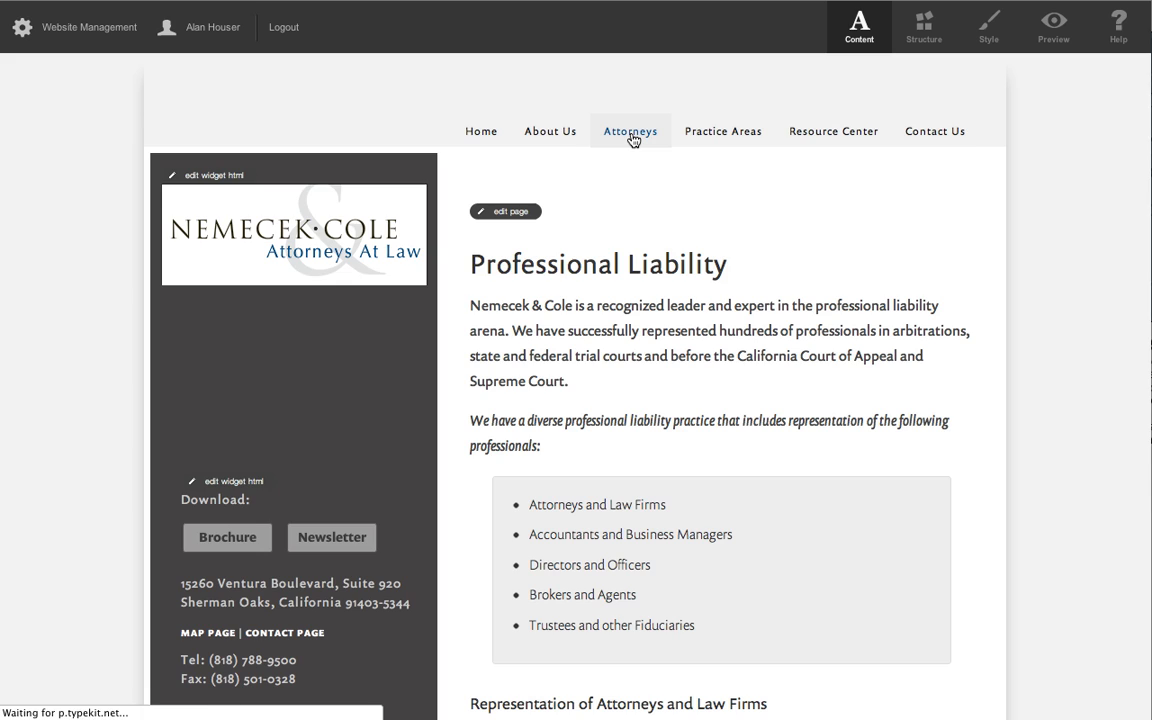
scroll(840, 373, down, 3)
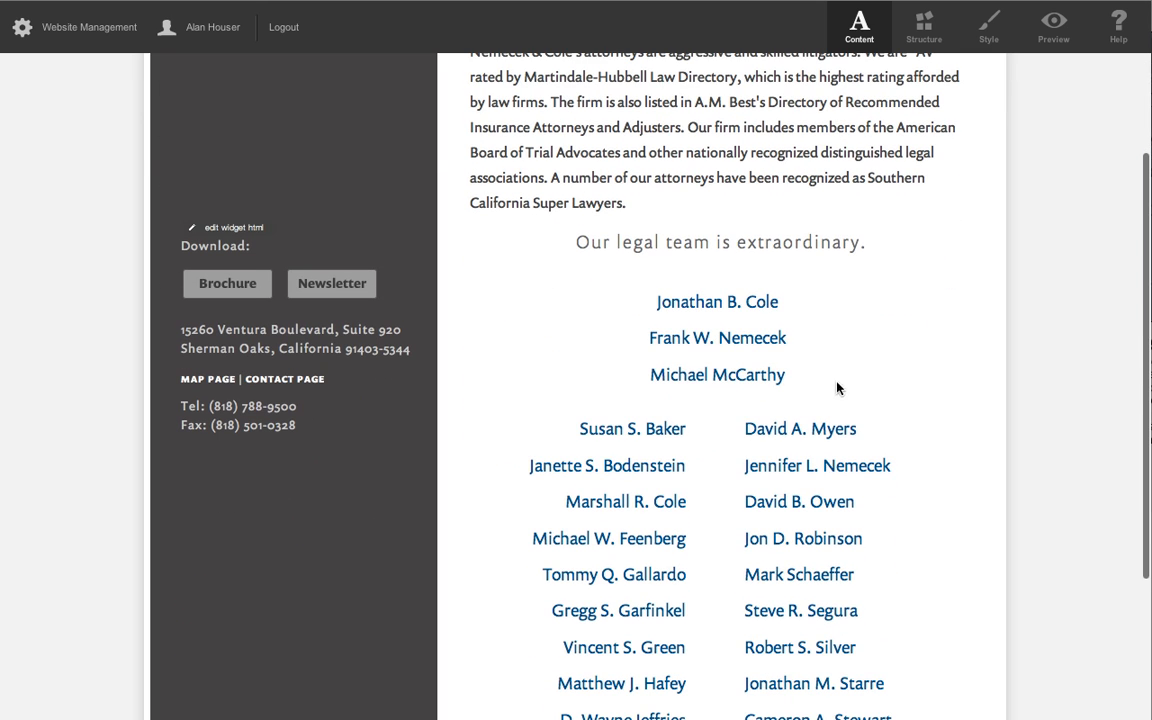
click(720, 305)
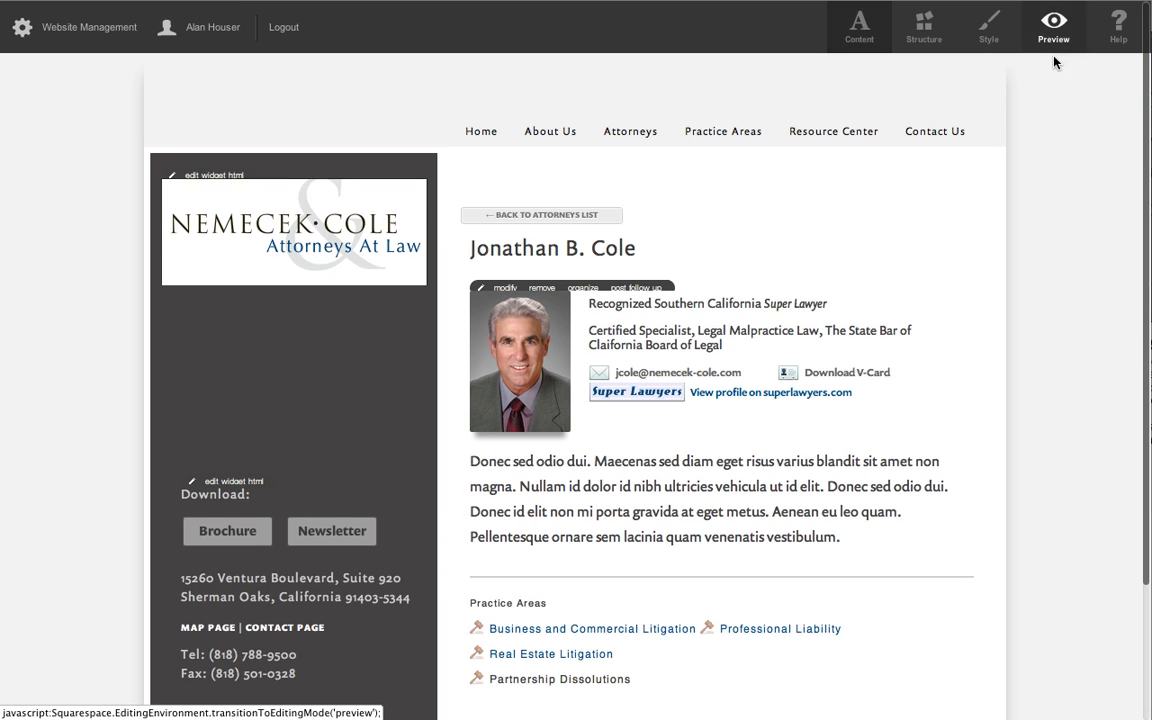
click(1053, 40)
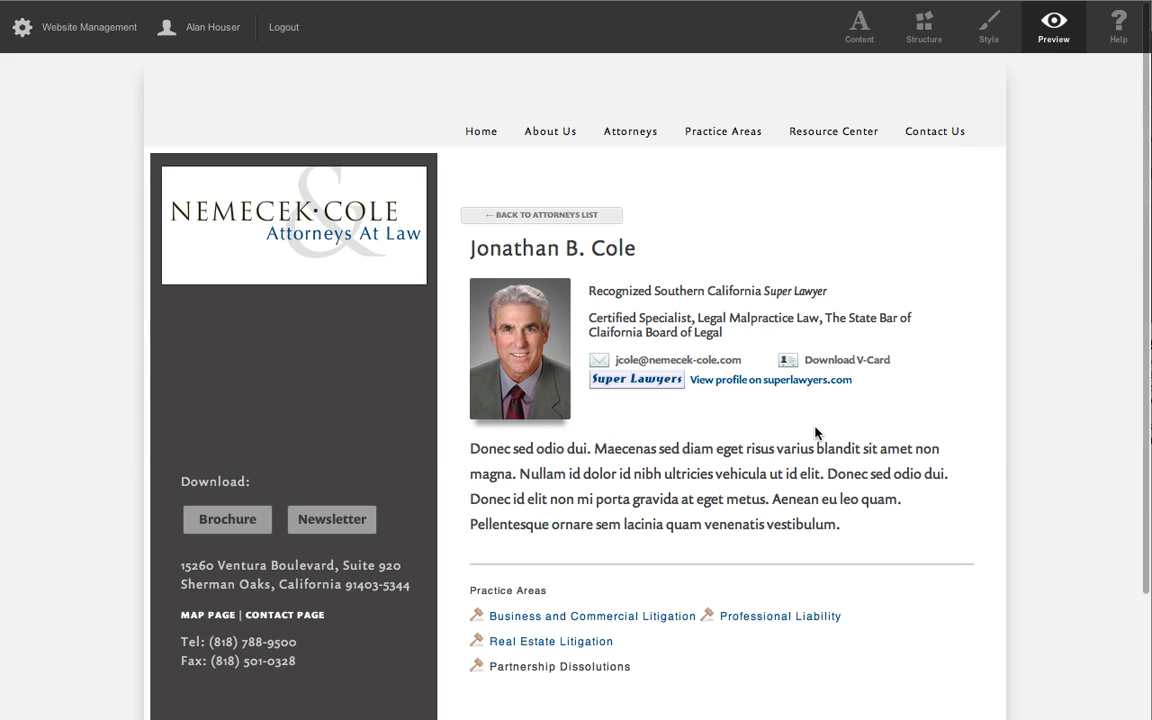
key(super+Tab)
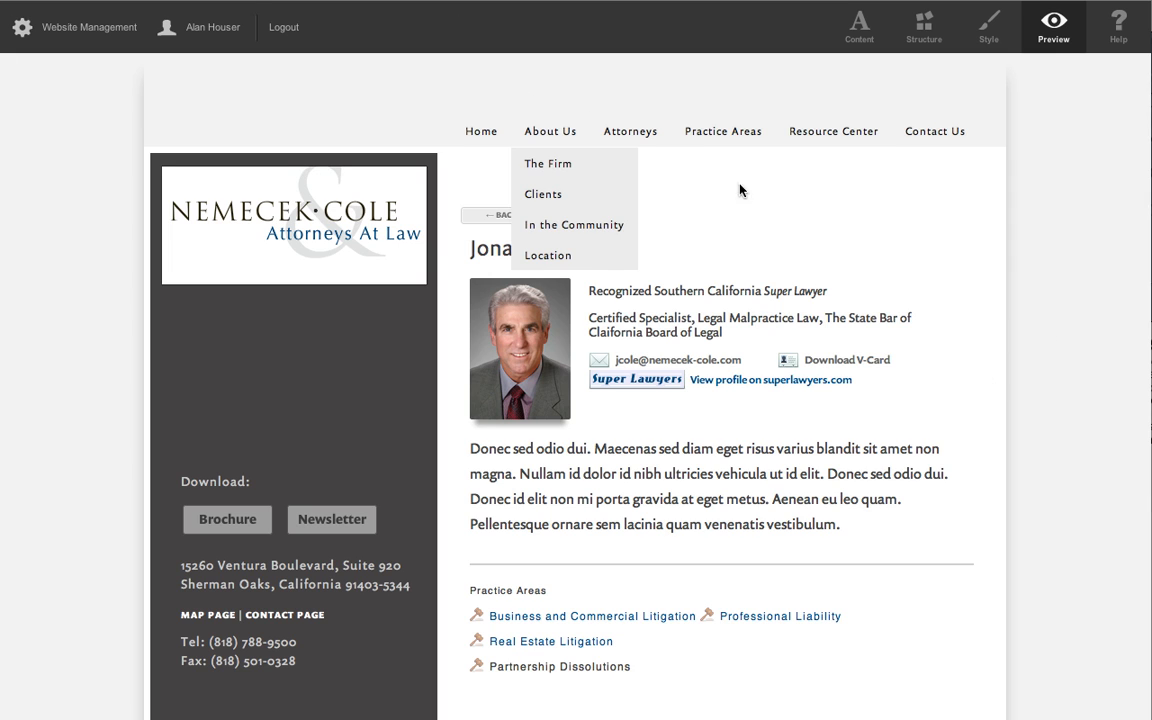
Go back to the Attorneys page and look over its introduction and attorney list in preview.
mouse_move(638, 128)
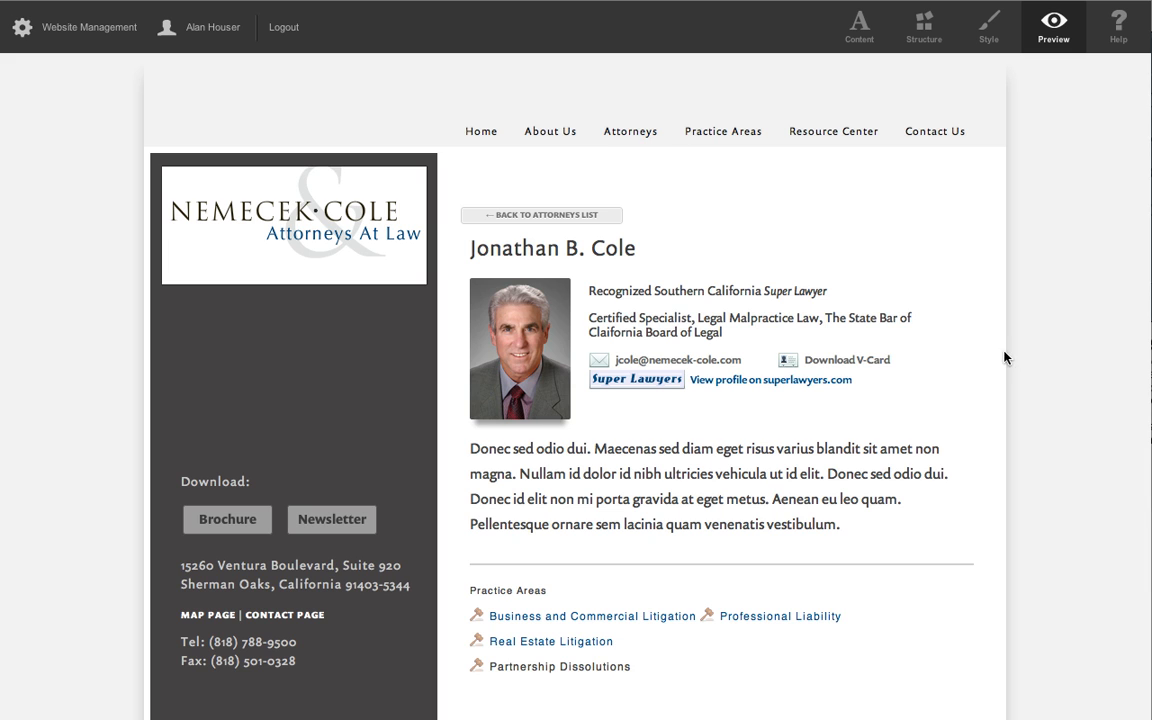
click(626, 134)
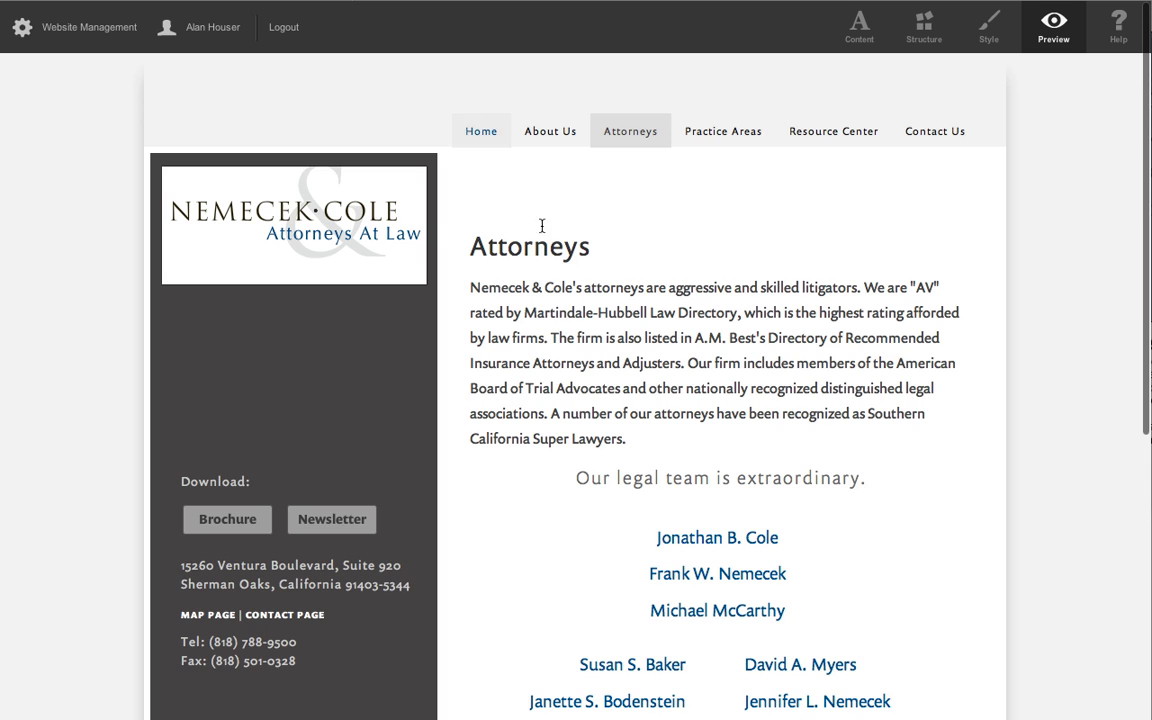
scroll(700, 352, down, 1)
scroll(769, 357, up, 3)
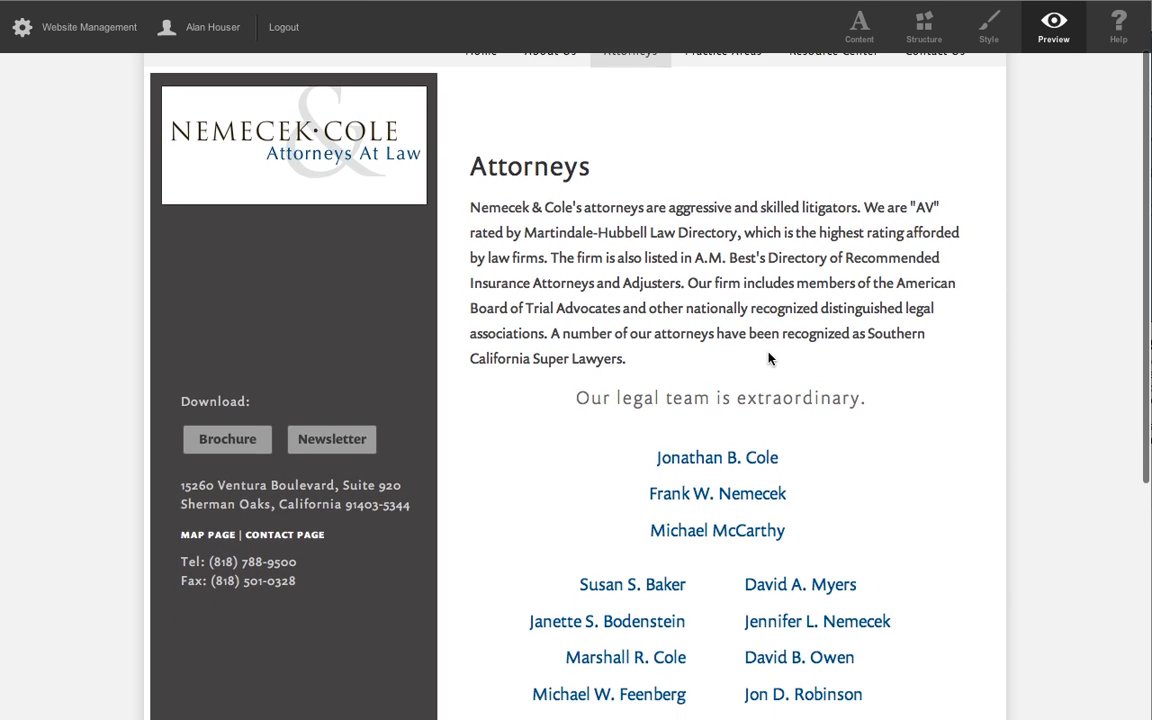
Switch back to Content mode, open the Attorneys page content in the enlarged editor, and display its HTML source.
click(859, 35)
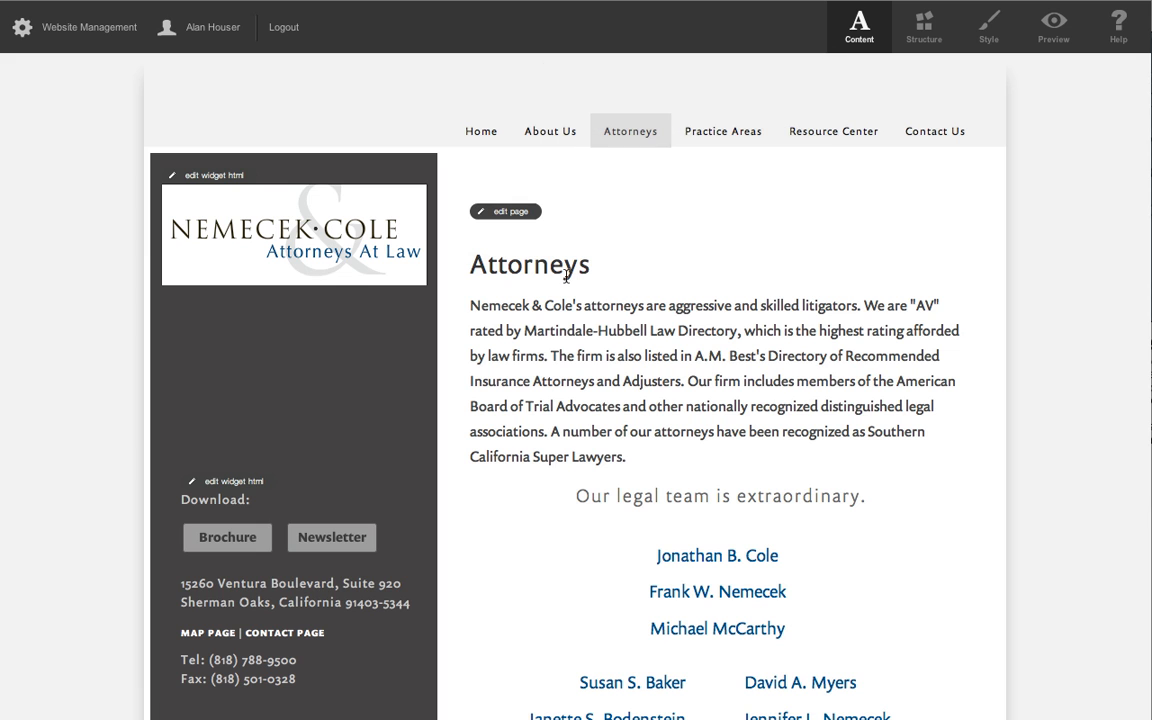
click(513, 213)
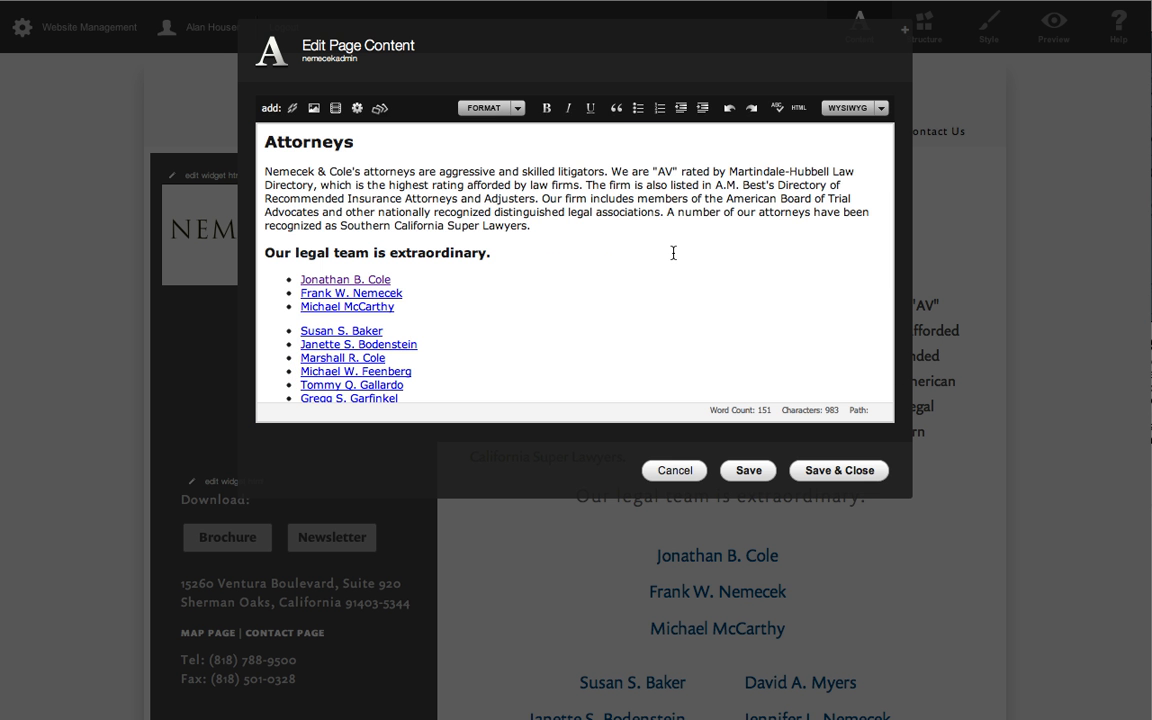
click(906, 37)
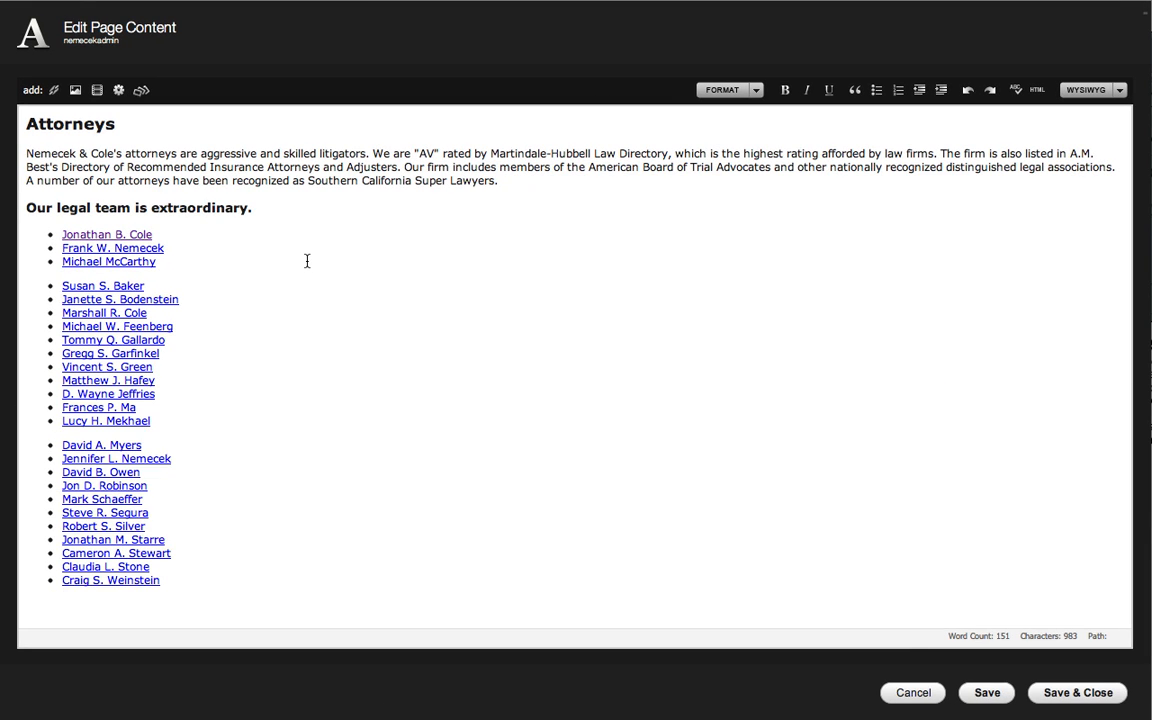
click(1037, 91)
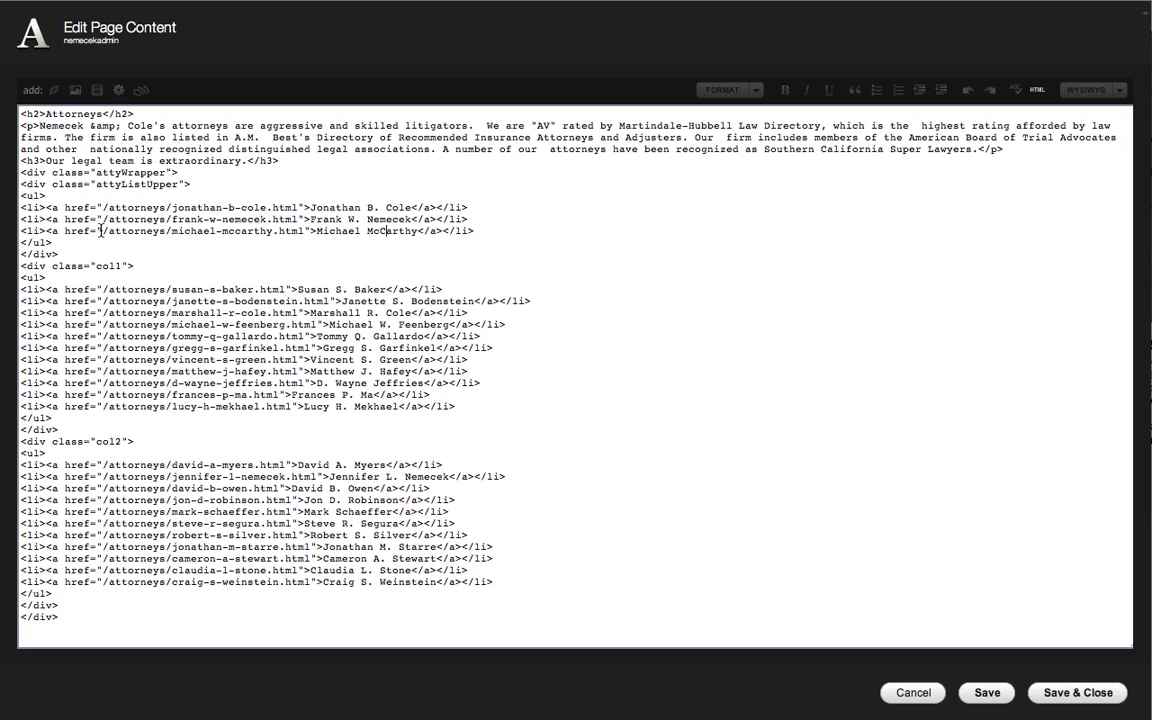
Highlight the third attorney's link path in the HTML, discard the page edit, and open the first listed attorney's profile.
drag(101, 231, 304, 231)
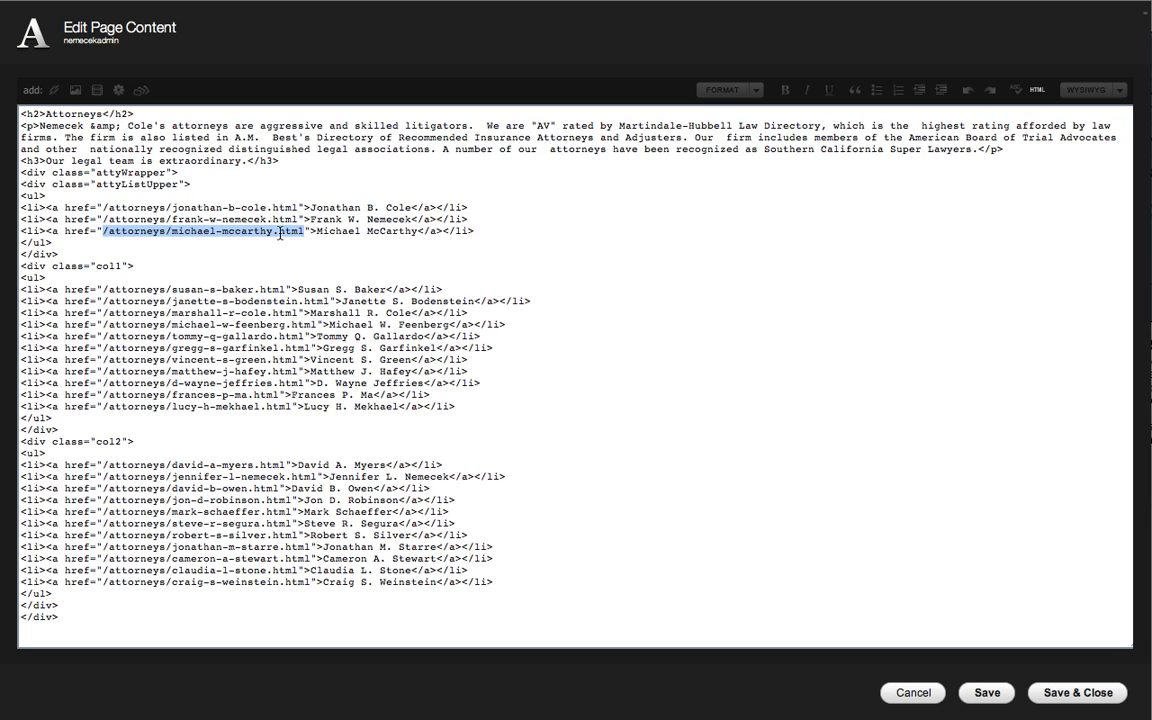
click(913, 693)
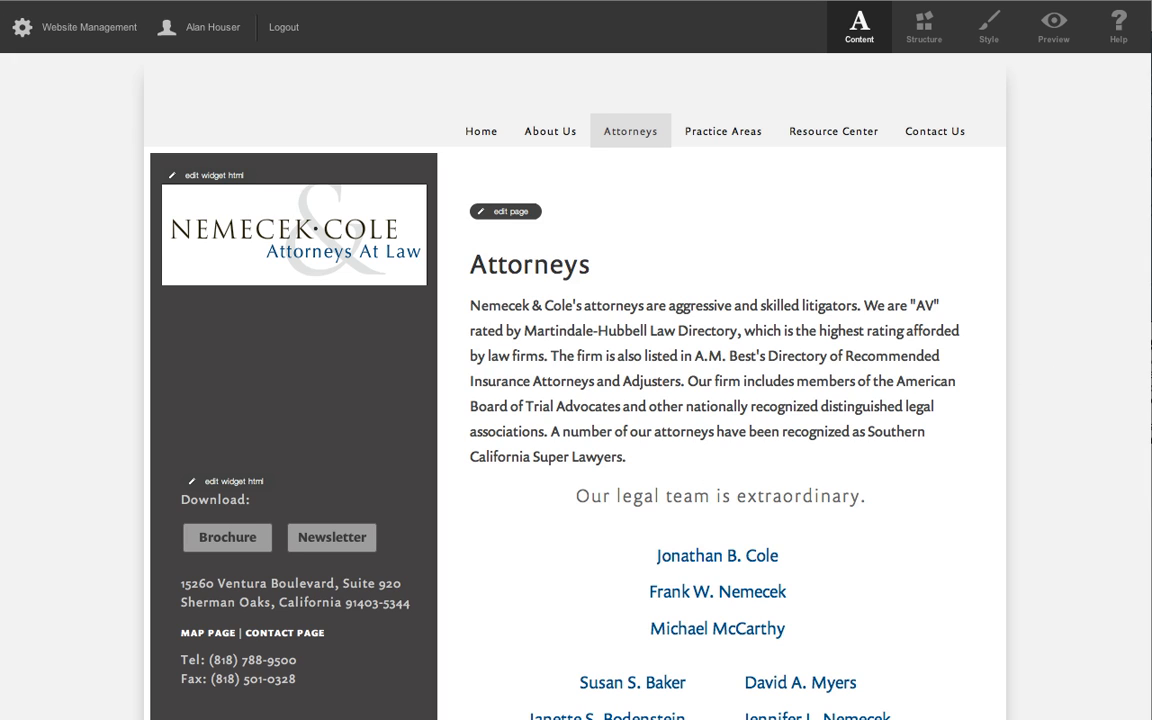
click(740, 557)
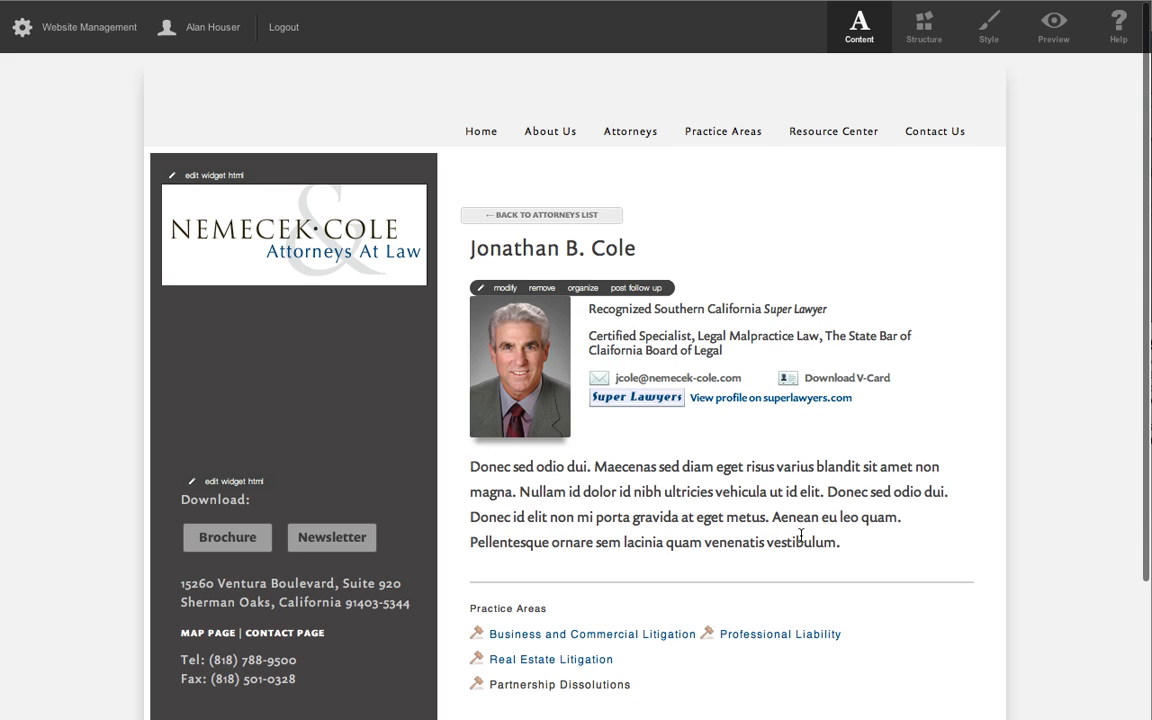
Open the profile page's configuration in Structure mode and inspect the code of HTML Snippet 2.
mouse_move(765, 120)
click(922, 28)
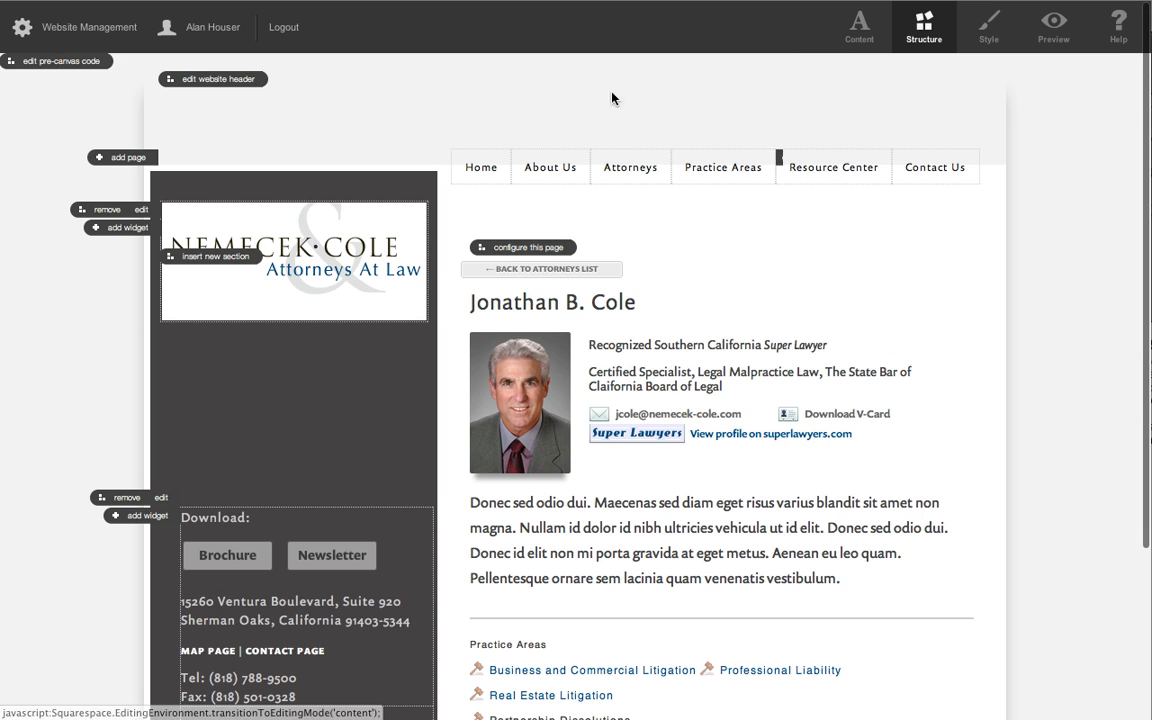
click(512, 249)
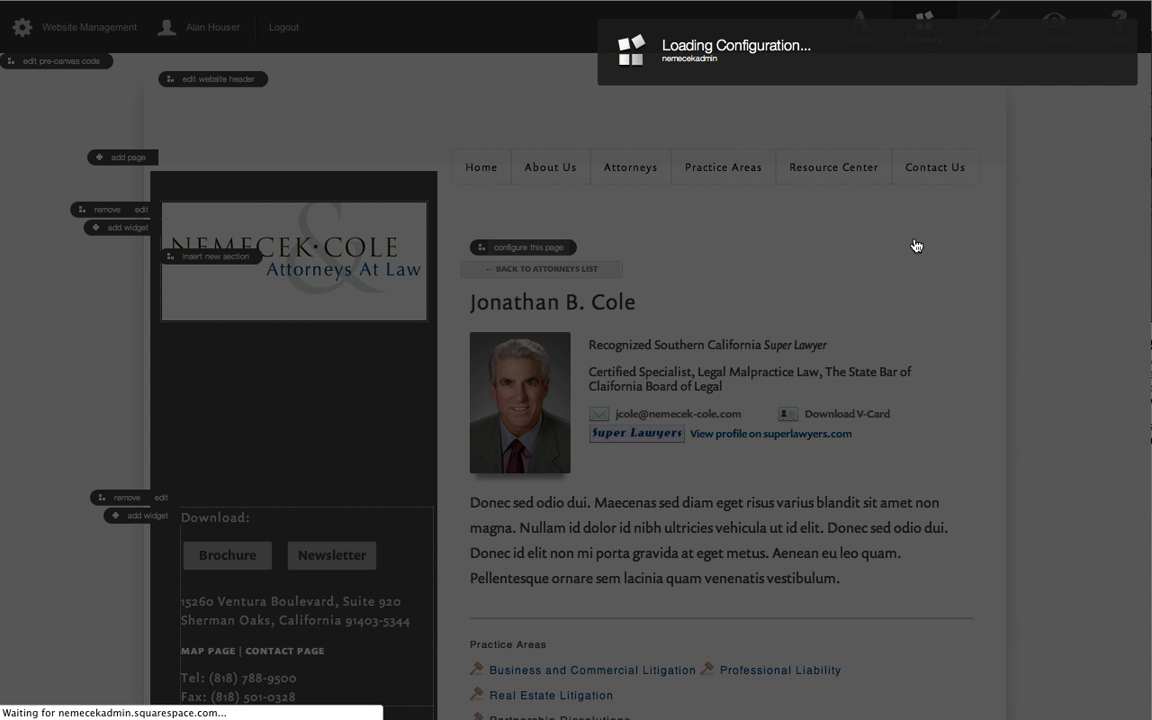
scroll(1015, 480, down, 8)
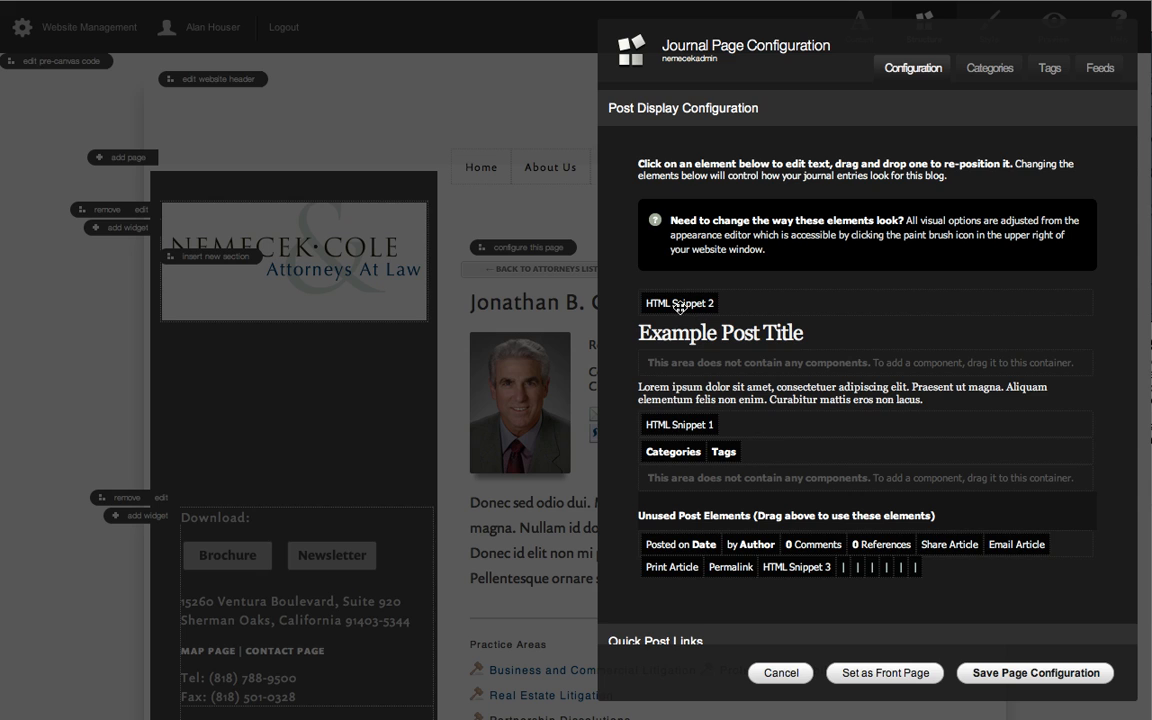
click(679, 305)
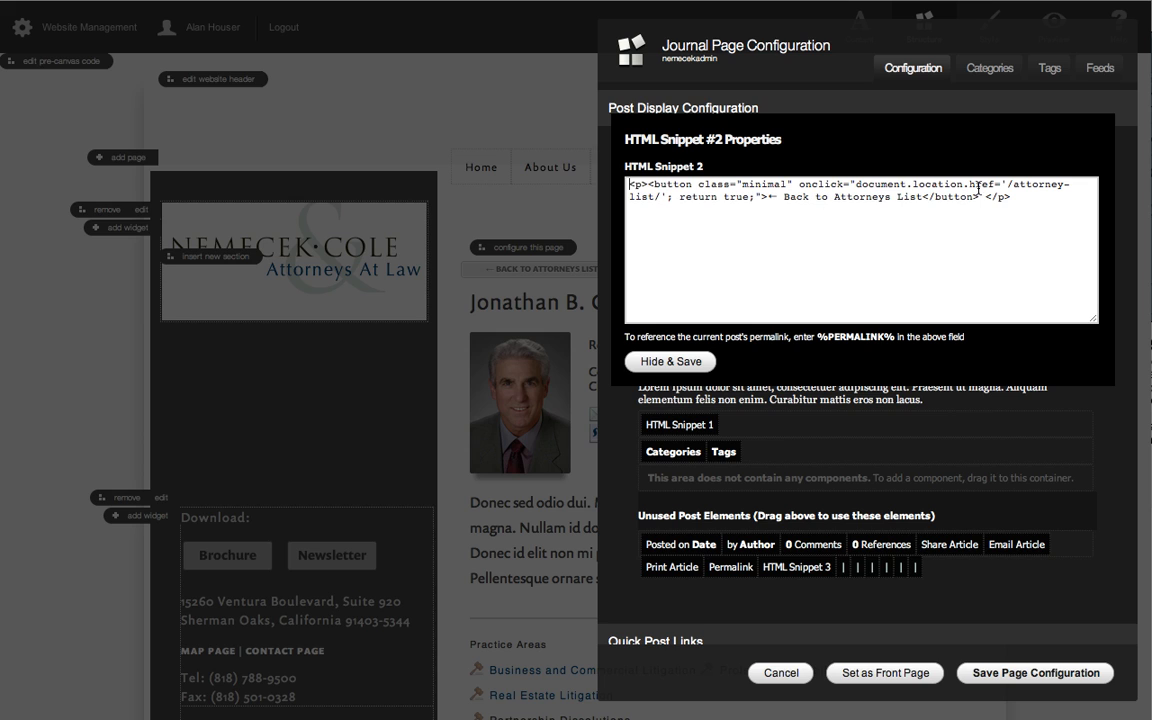
click(660, 361)
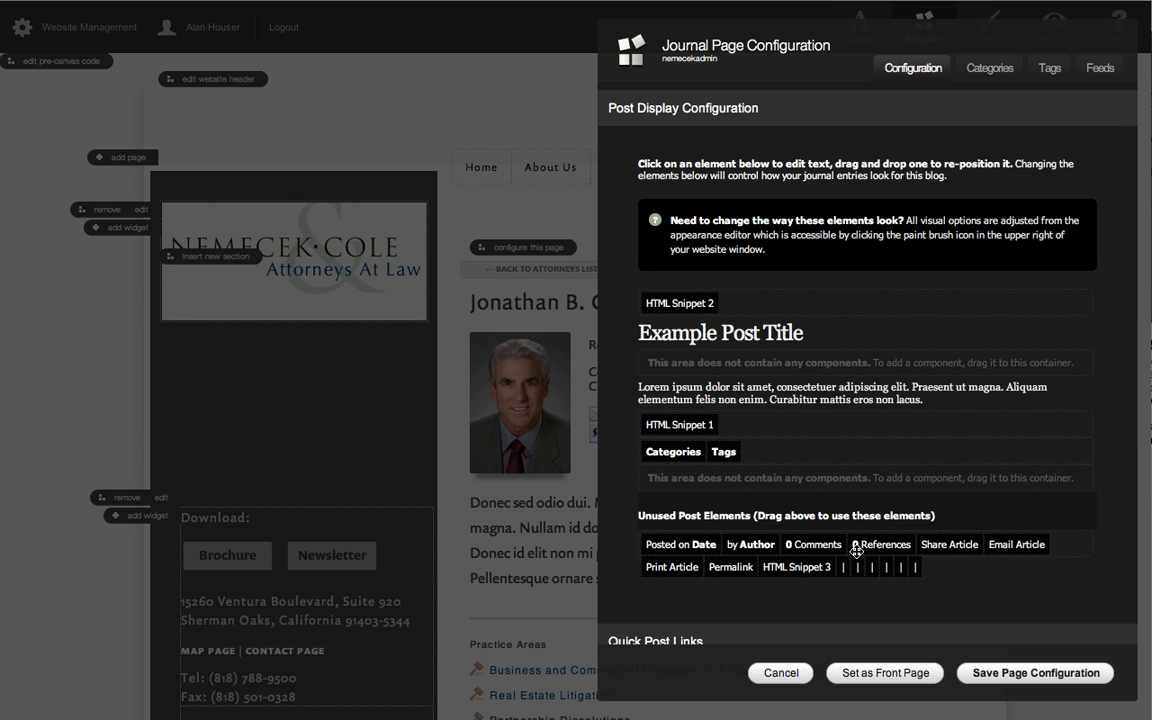
Inspect the content of HTML Snippet 1 and leave the journal page configuration without saving.
click(690, 424)
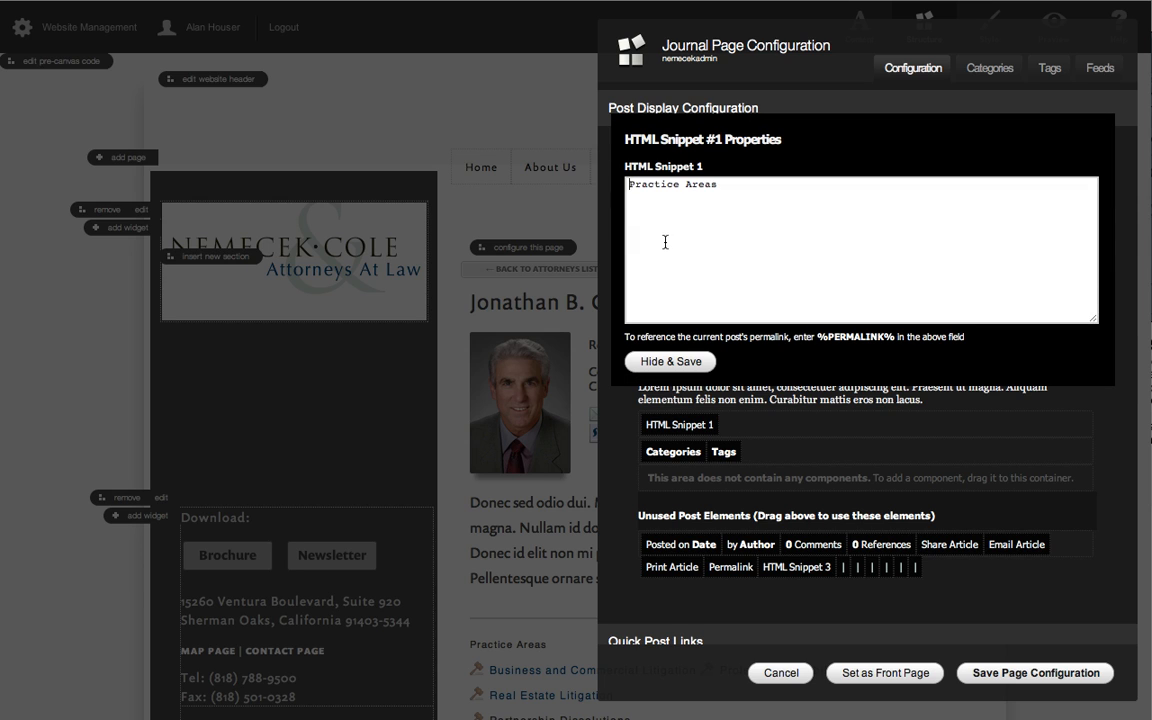
click(689, 361)
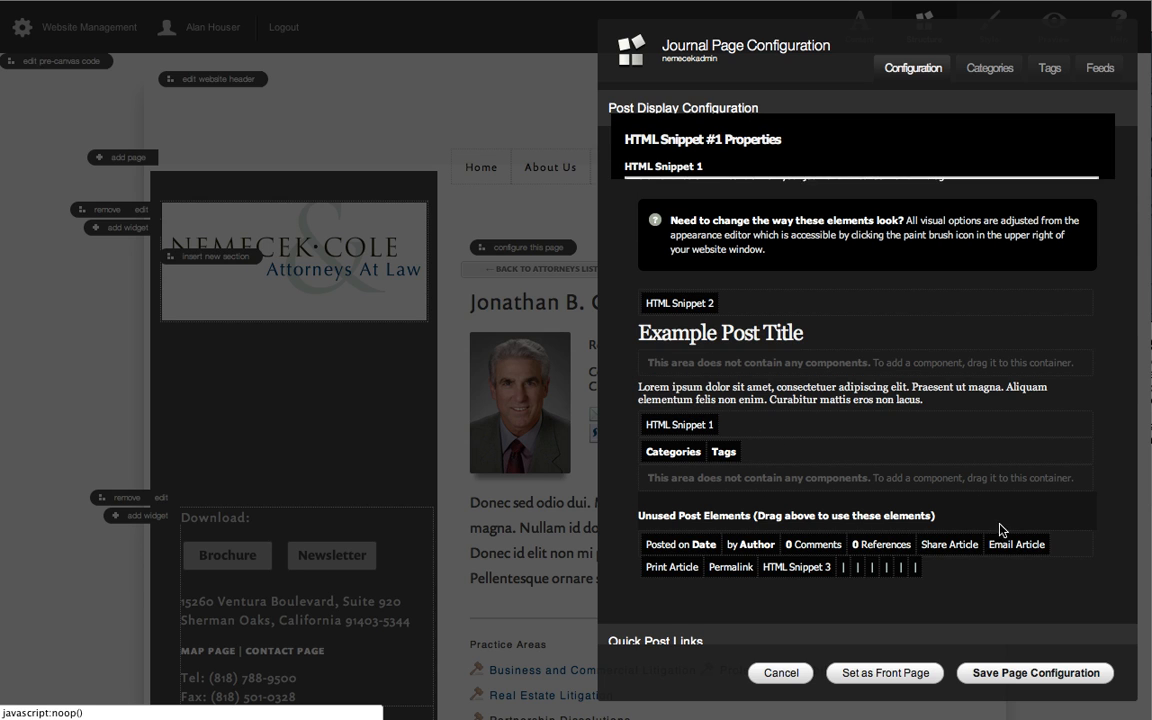
click(778, 672)
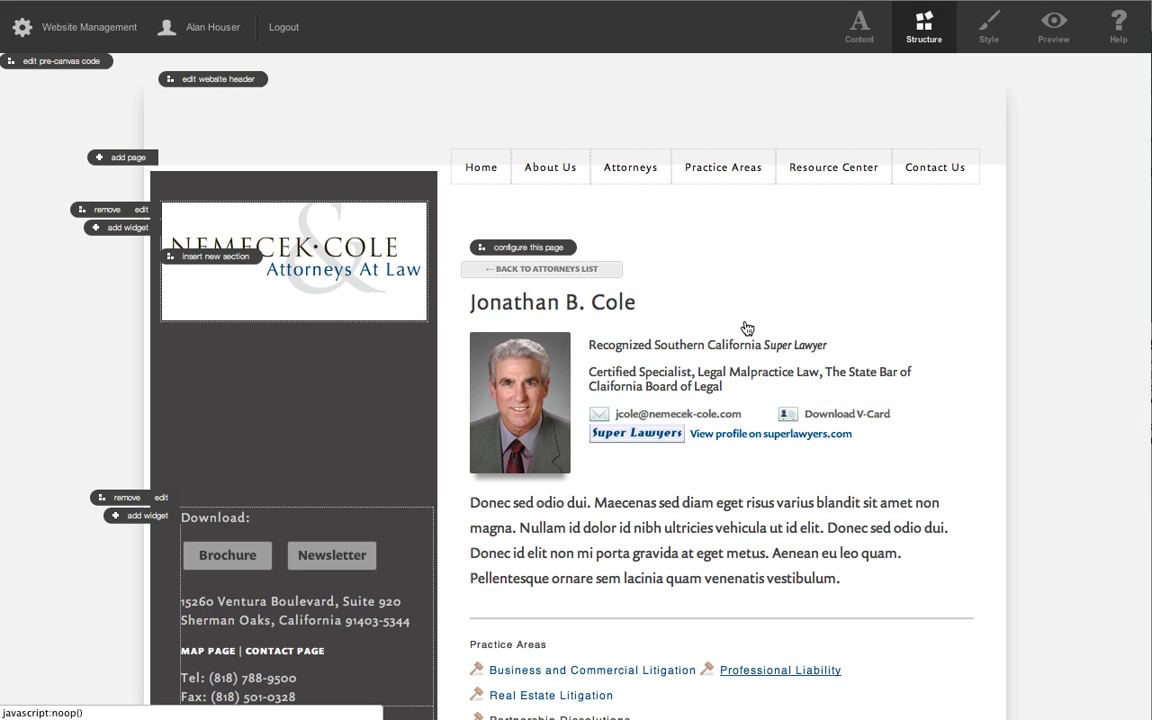
scroll(952, 419, down, 3)
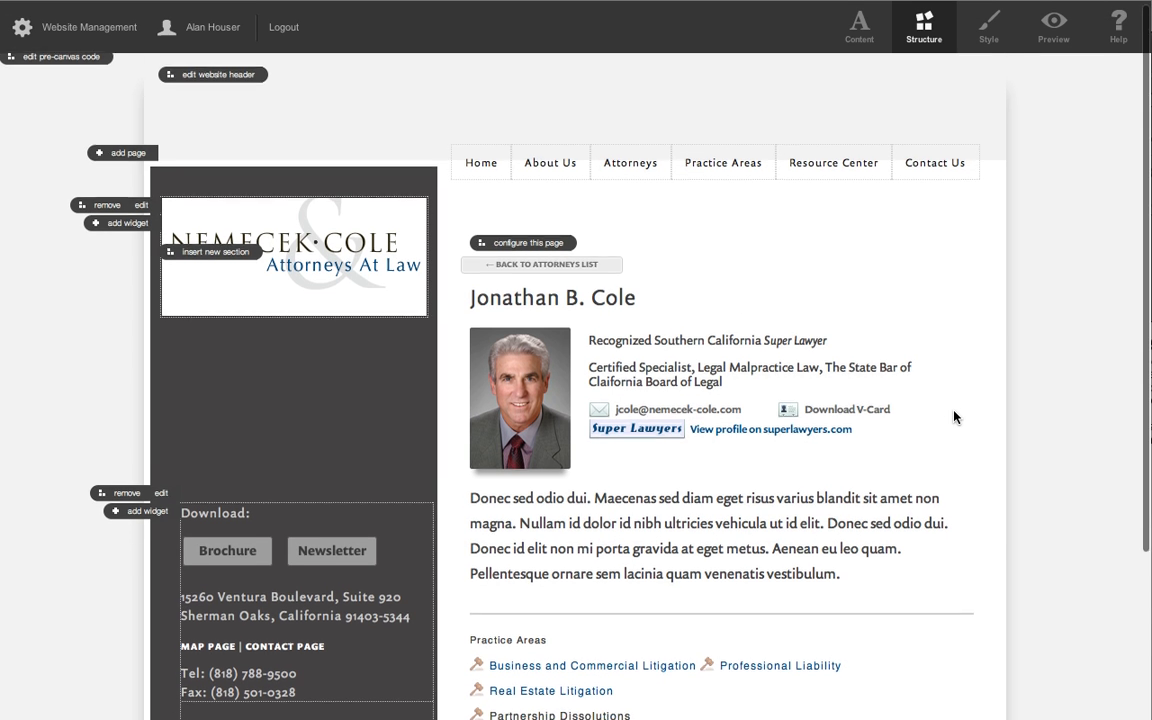
scroll(953, 417, up, 3)
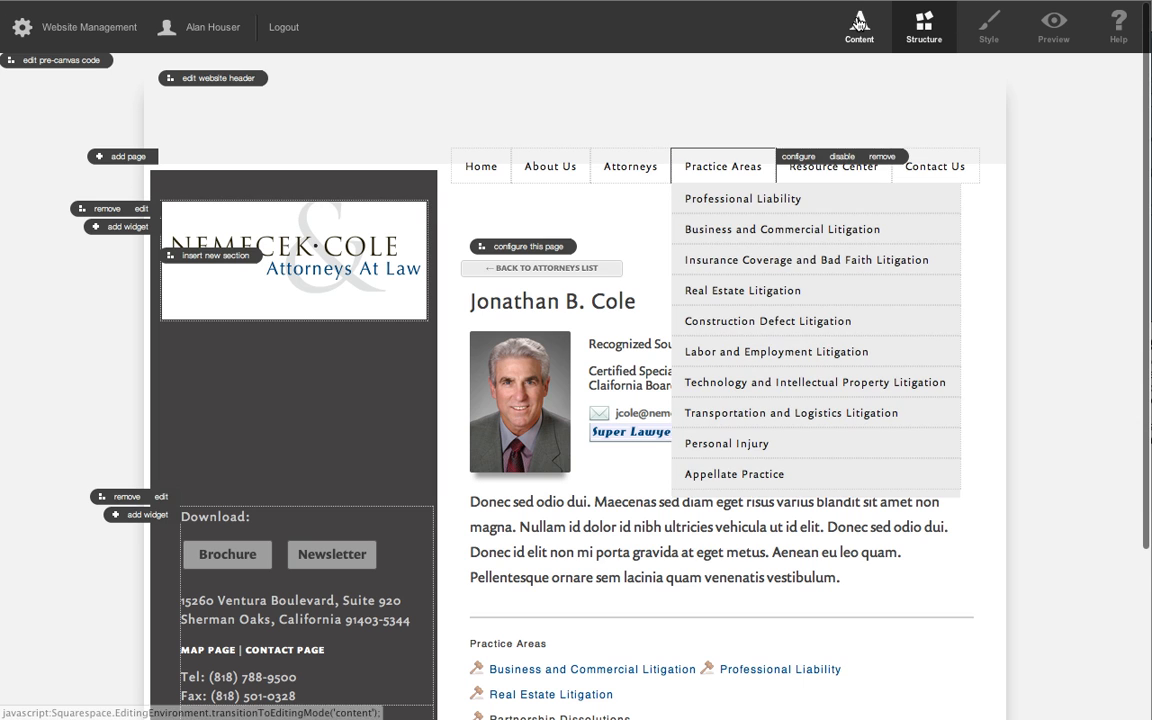
Return to Content mode, open the first attorney's profile post for modification, and look over its content.
click(859, 22)
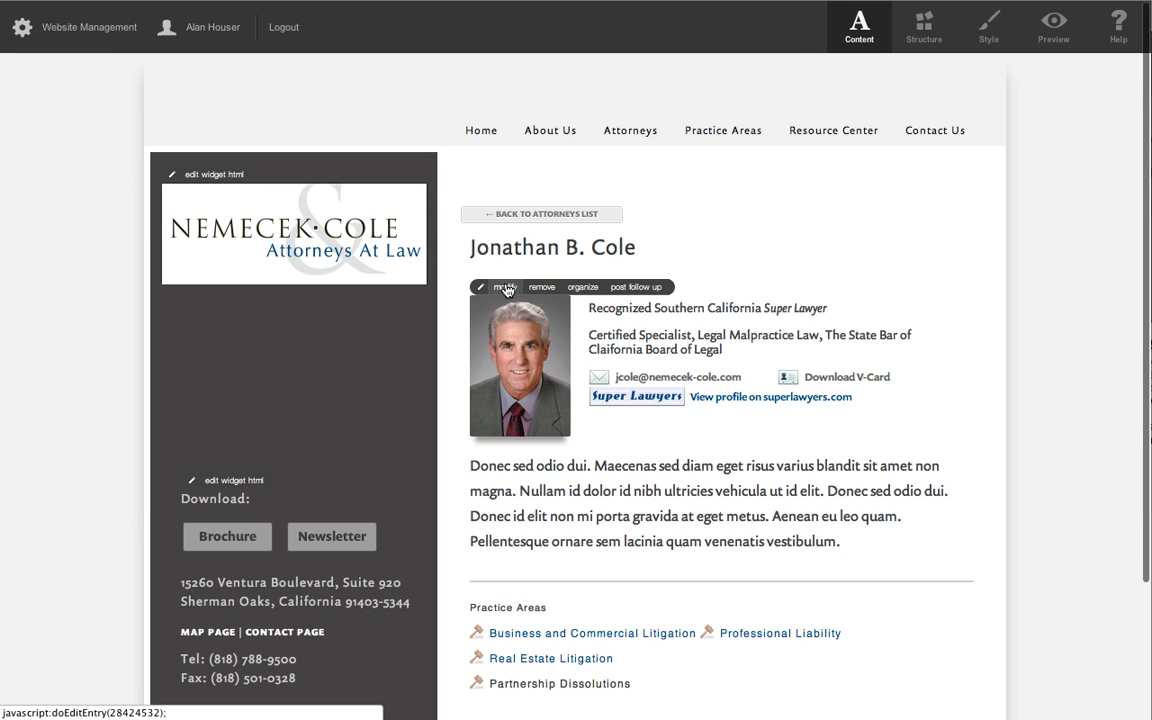
click(506, 289)
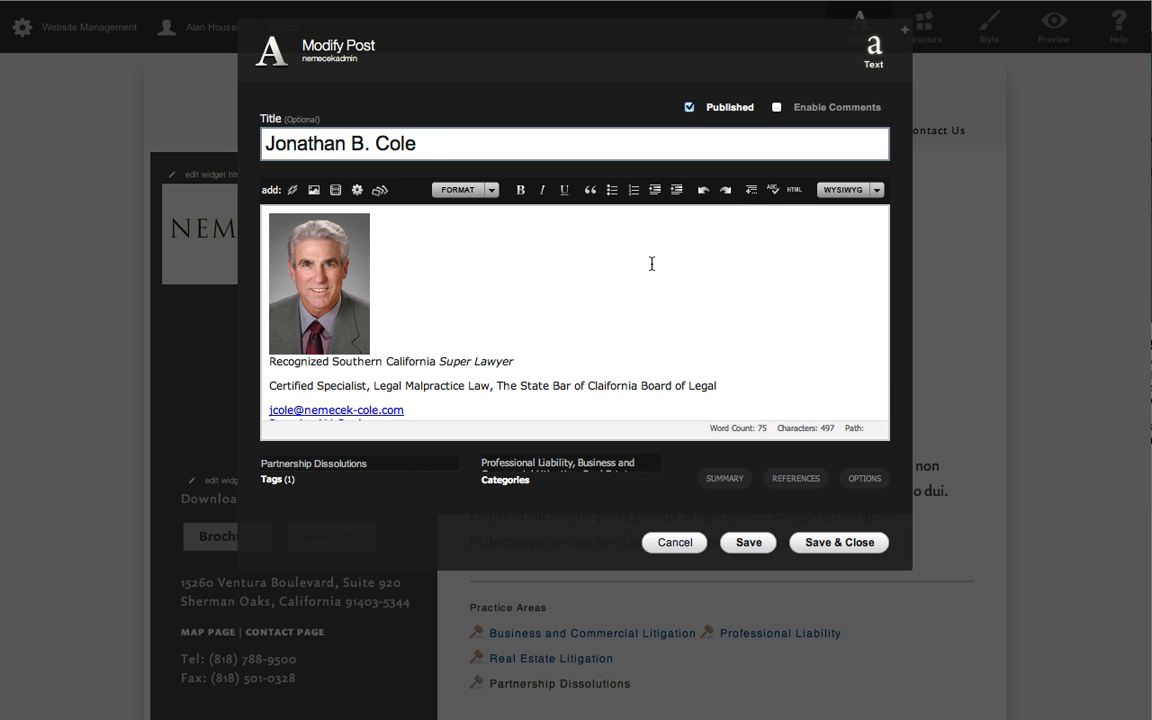
scroll(651, 263, down, 5)
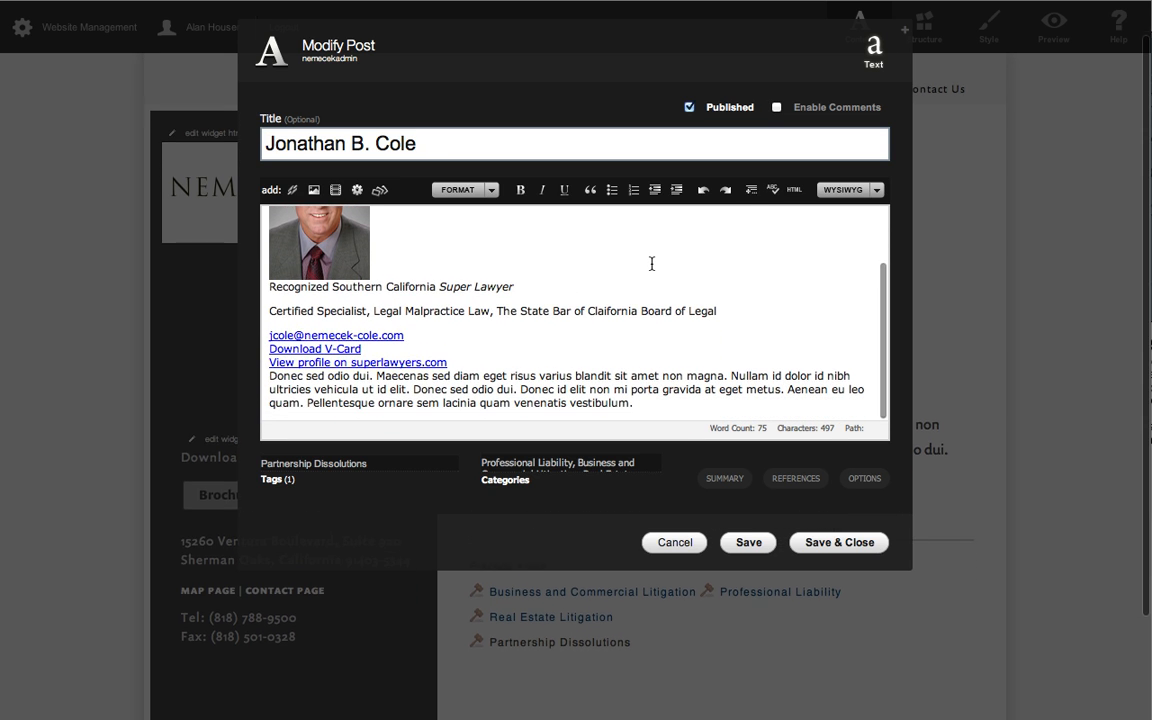
scroll(651, 263, up, 5)
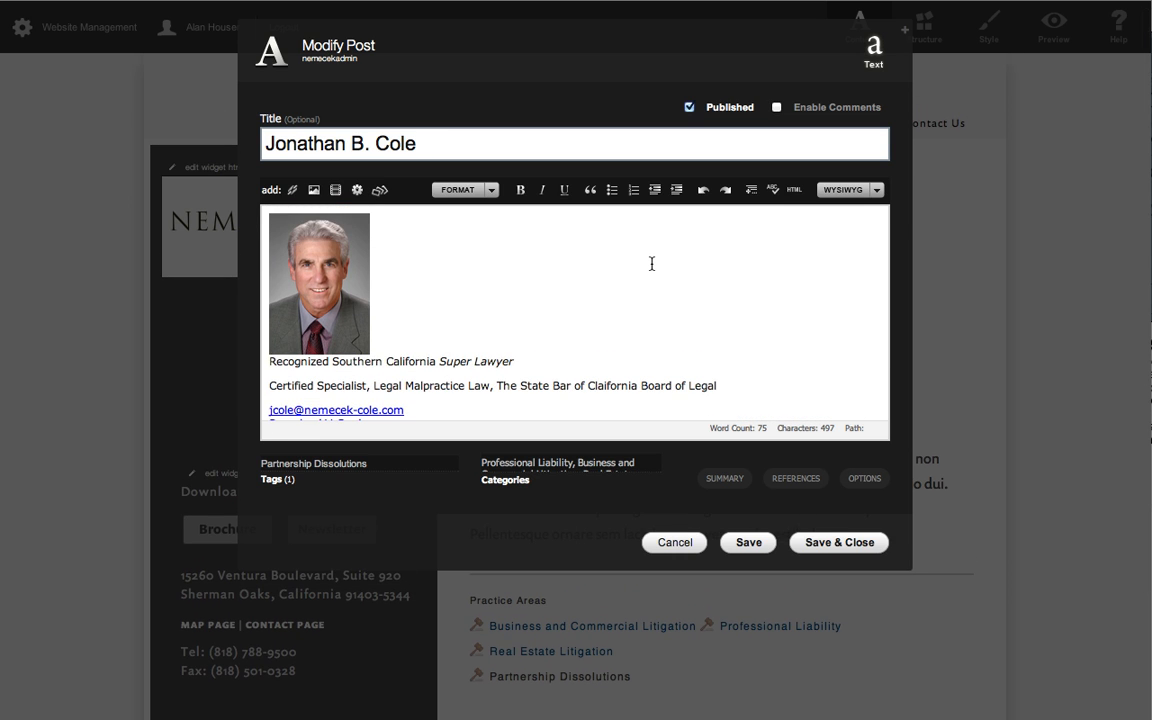
scroll(651, 263, down, 1)
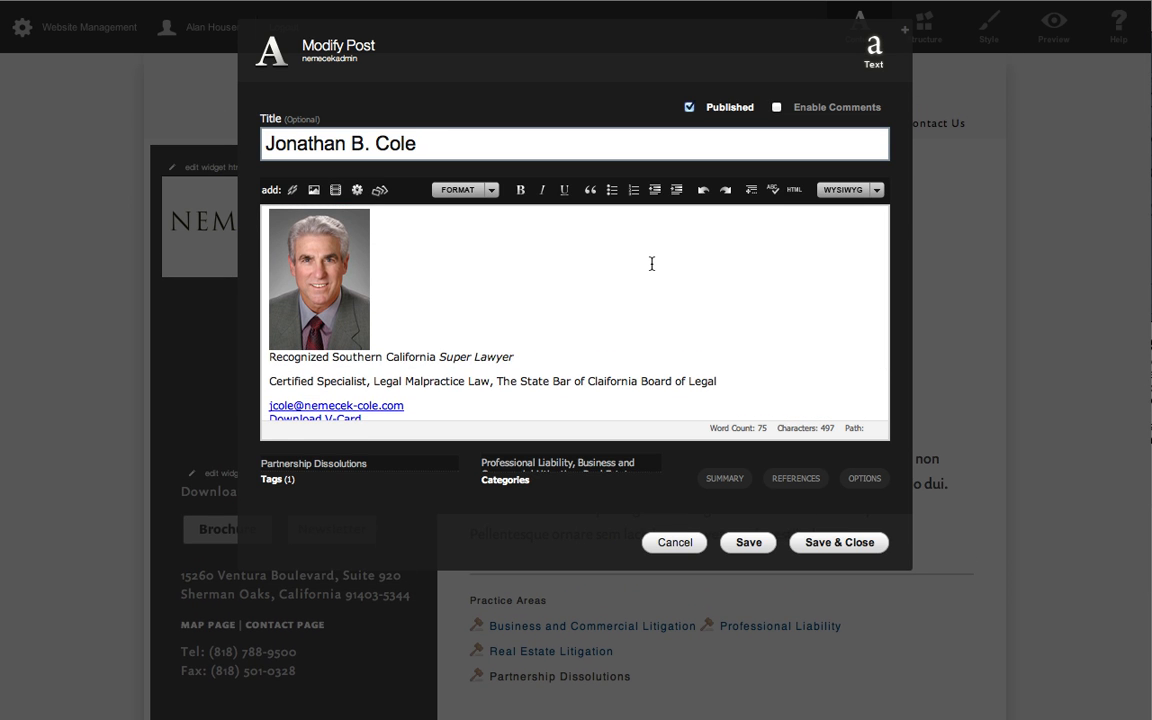
scroll(628, 278, down, 5)
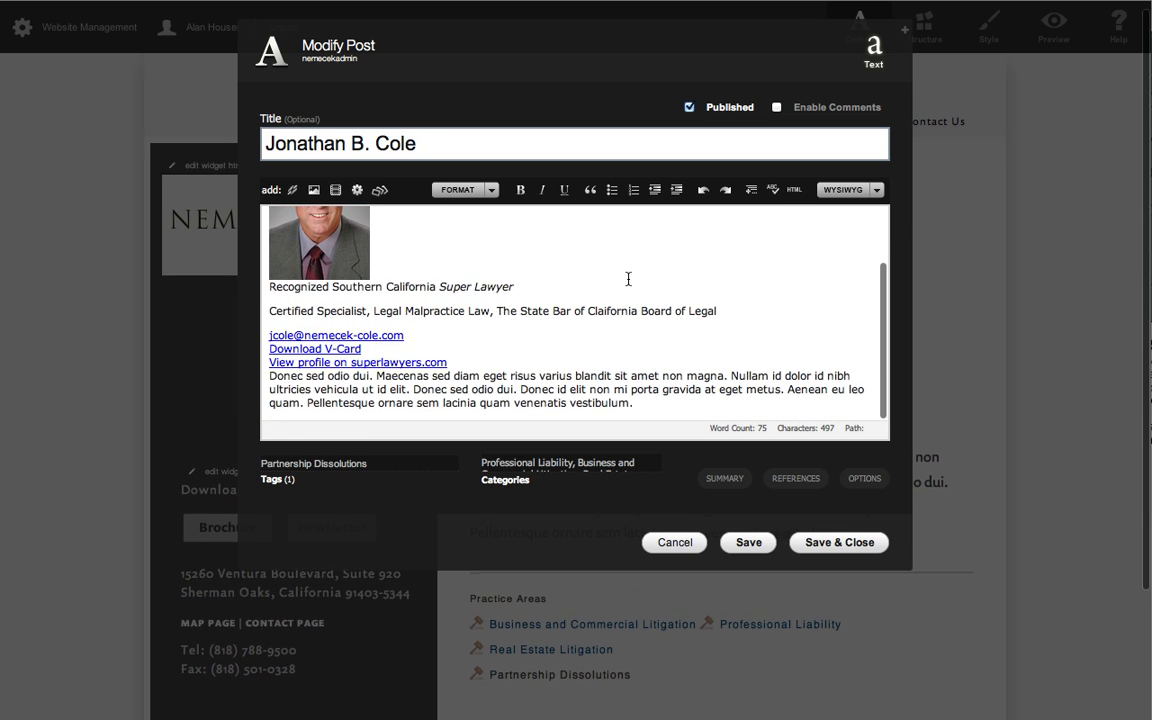
scroll(628, 278, up, 5)
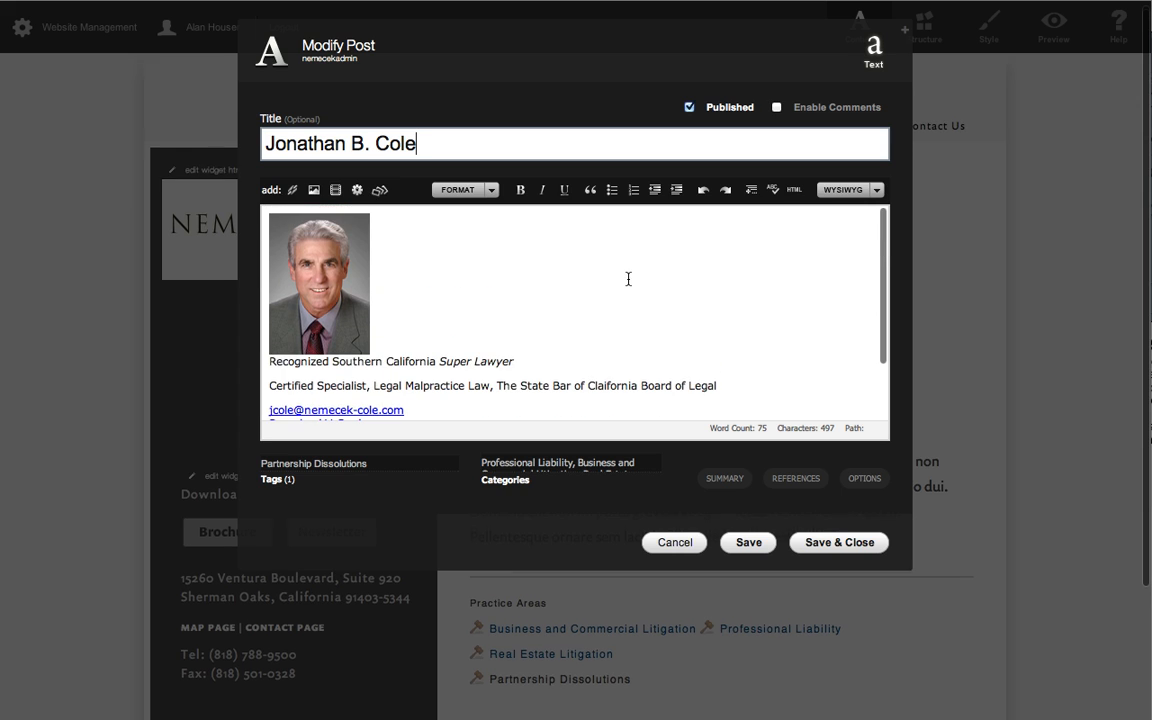
Copy the entire HTML source of the first attorney's post and close the editor without saving.
click(797, 191)
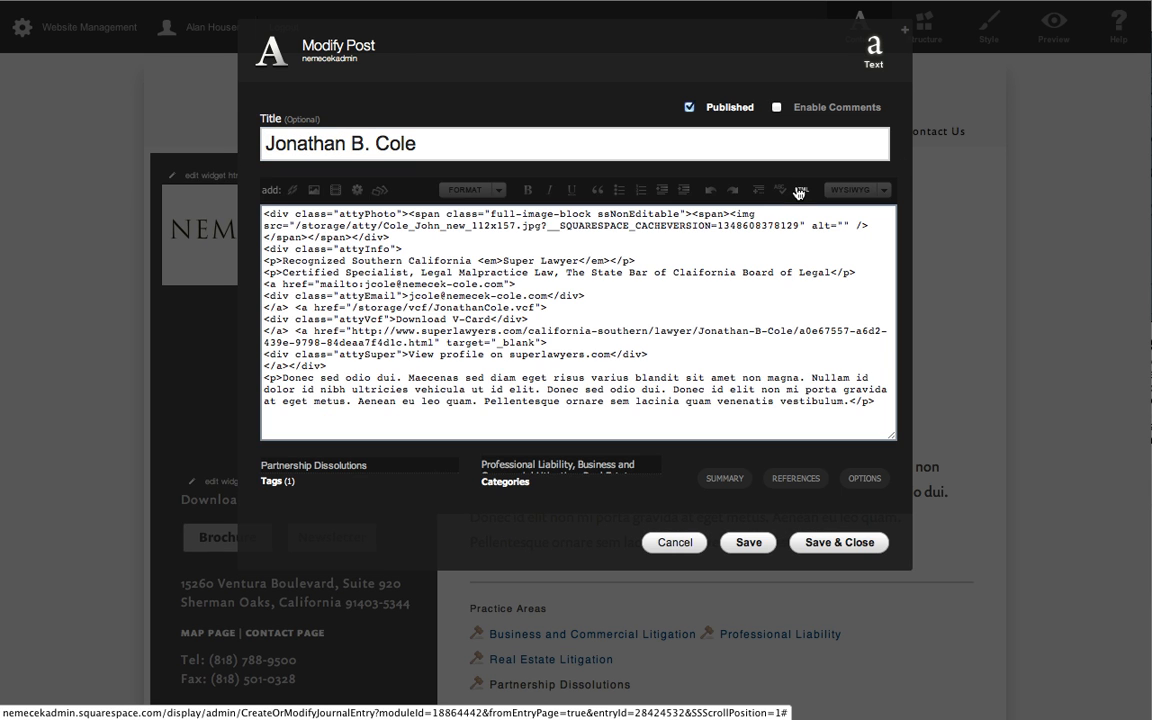
click(706, 256)
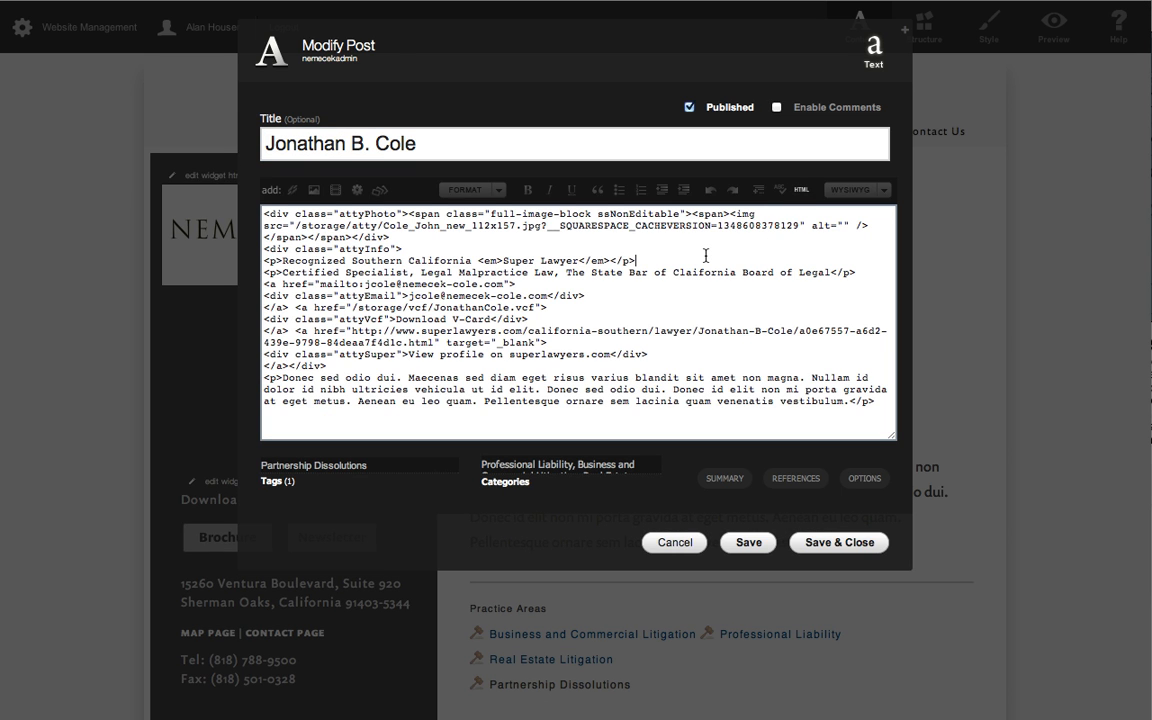
key(ctrl+a)
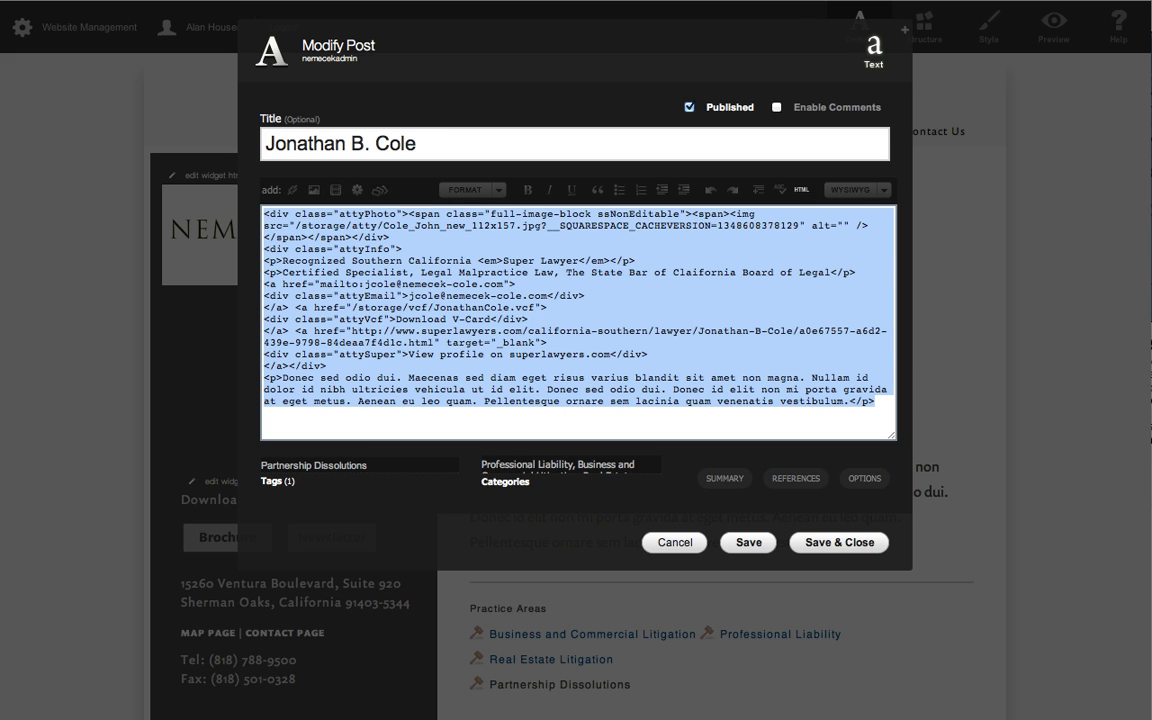
click(672, 546)
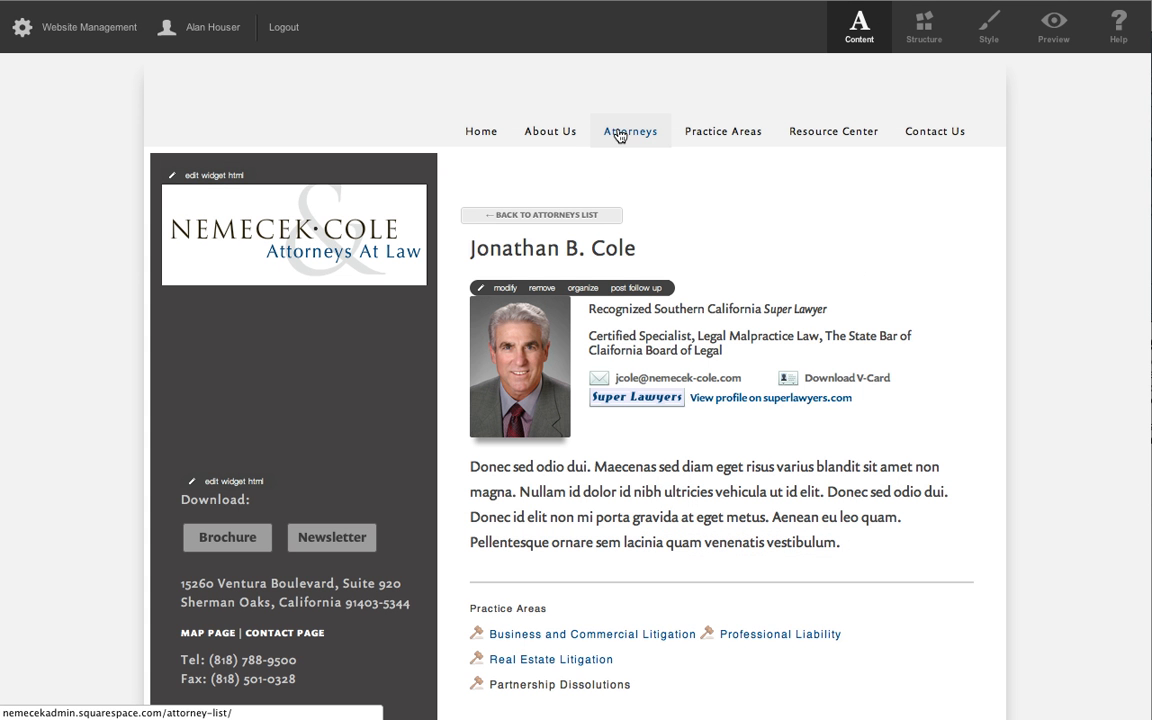
Open the third listed attorney's profile from the Attorneys page and start modifying its empty post.
click(619, 136)
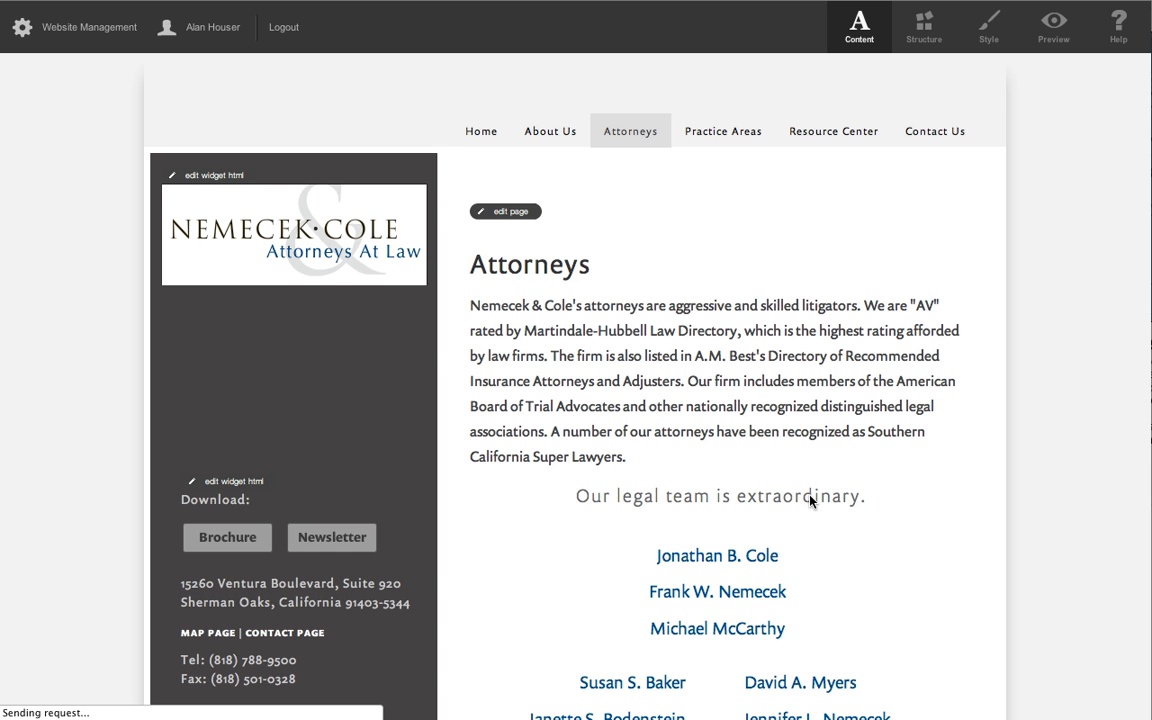
scroll(810, 500, down, 1)
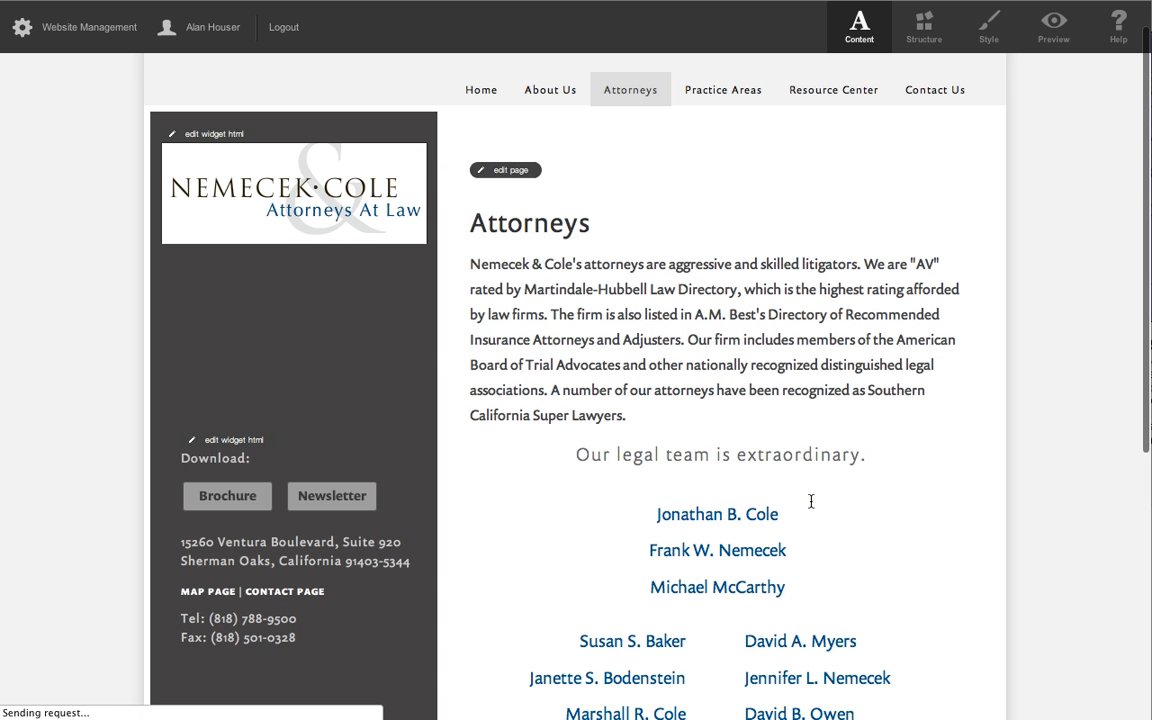
click(722, 590)
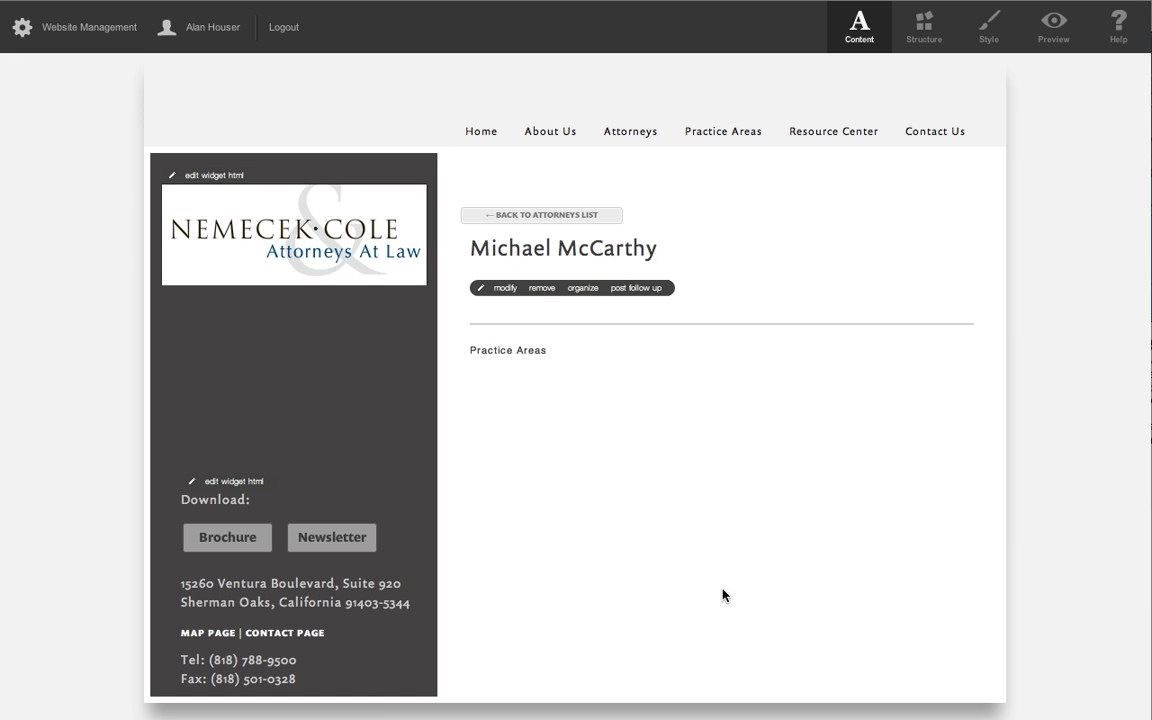
click(504, 290)
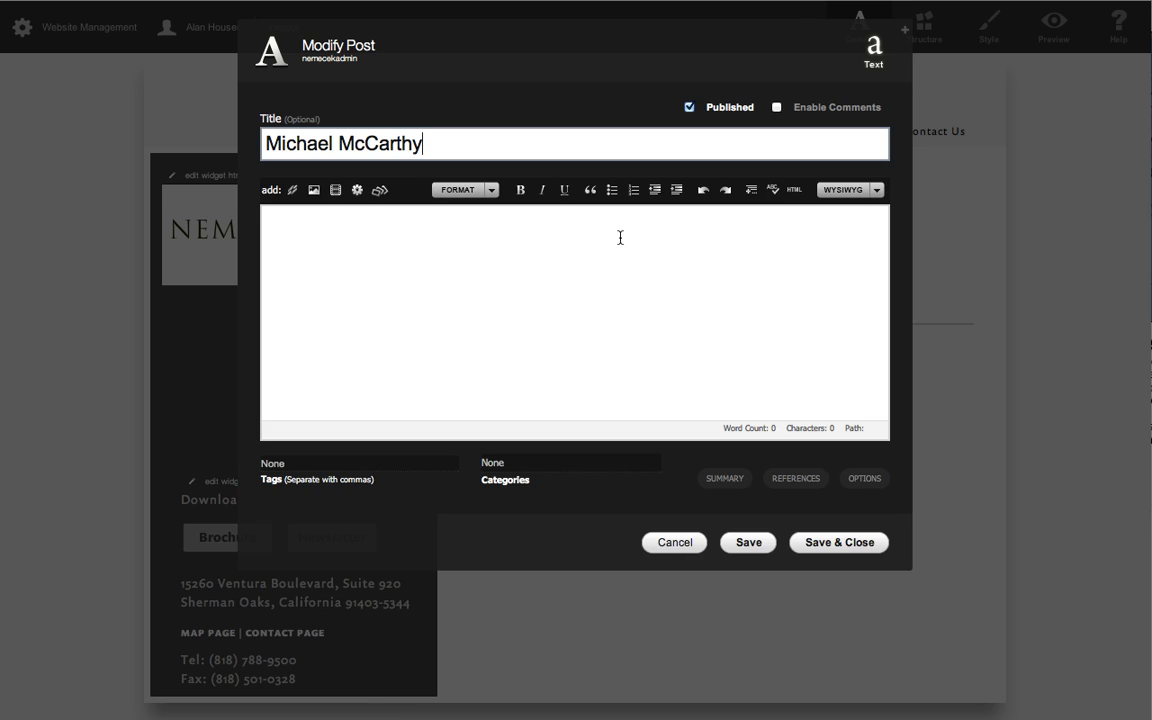
Paste the copied profile HTML into the HTML source of the third attorney's post.
click(794, 190)
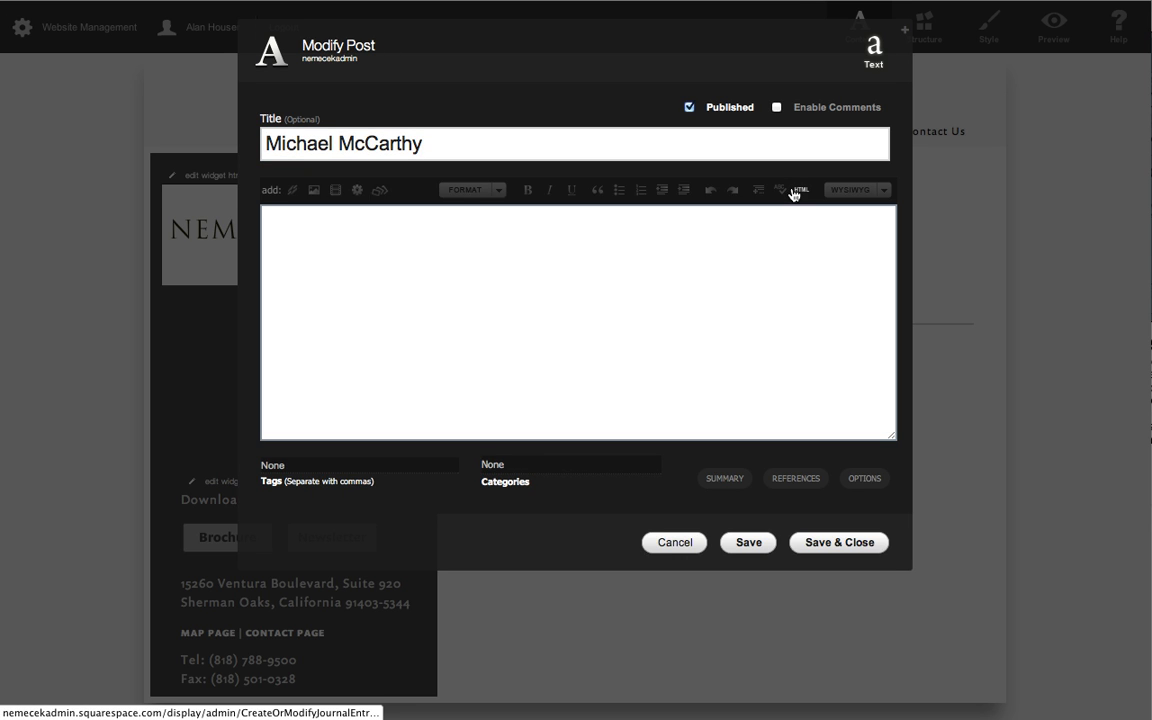
click(712, 262)
right_click(712, 262)
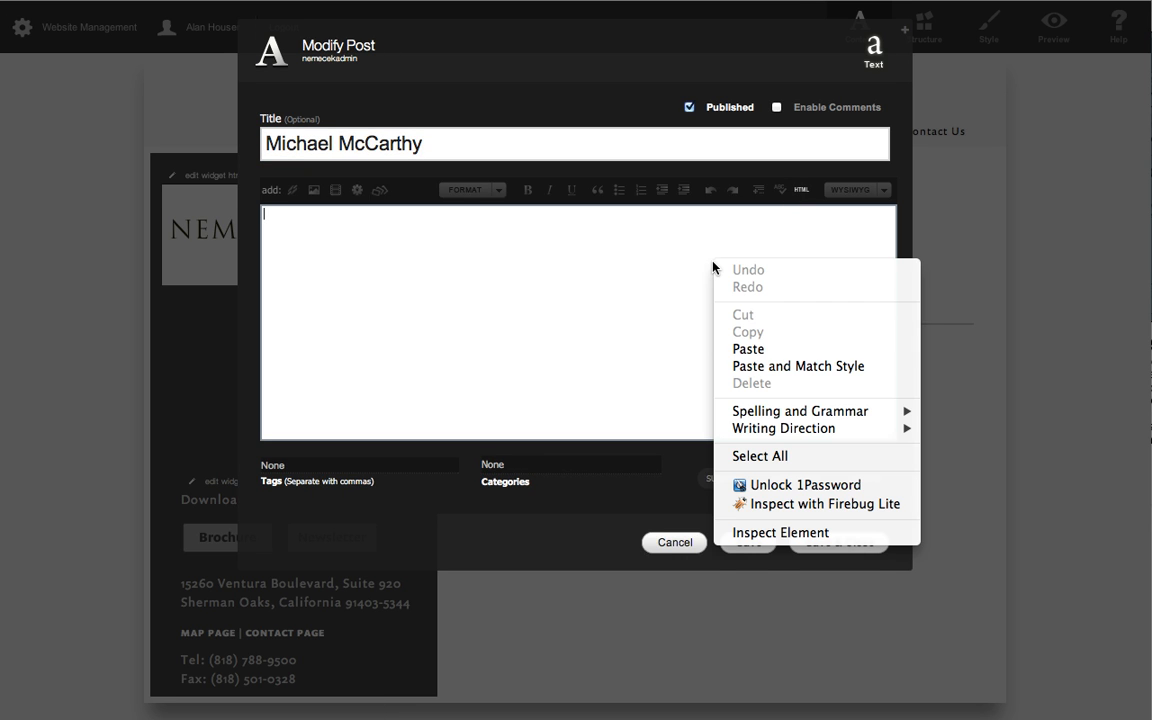
click(760, 350)
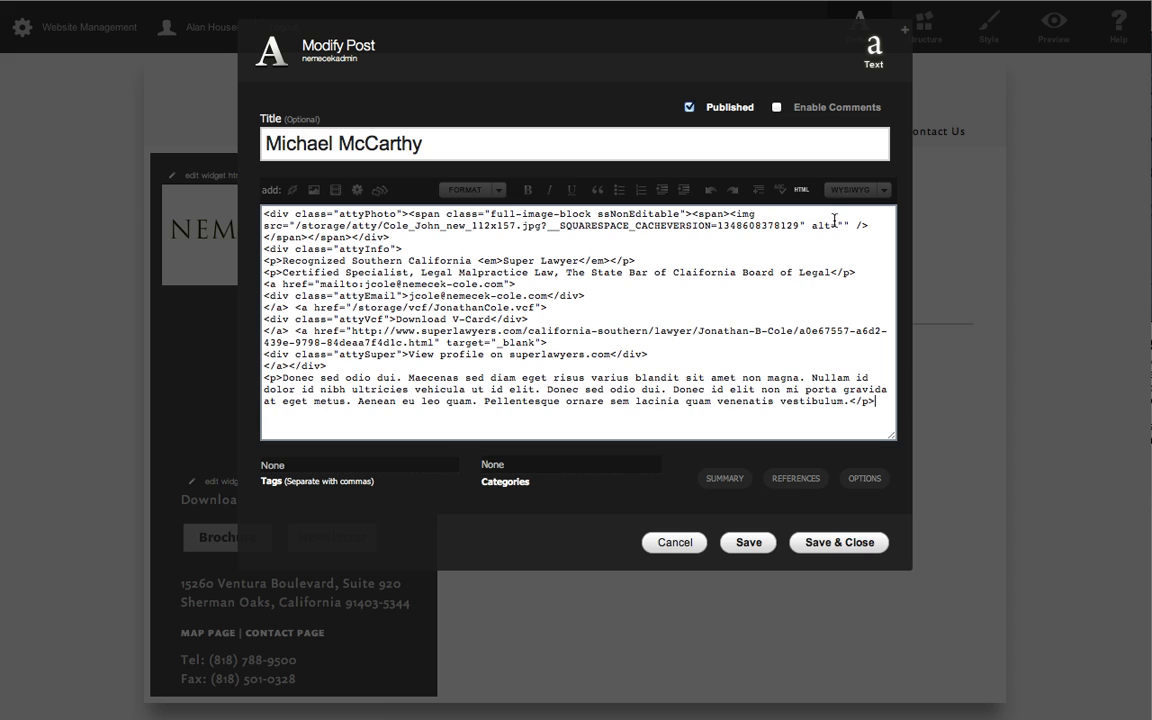
Review the pasted profile in the visual editor and switch back to its HTML source.
click(798, 192)
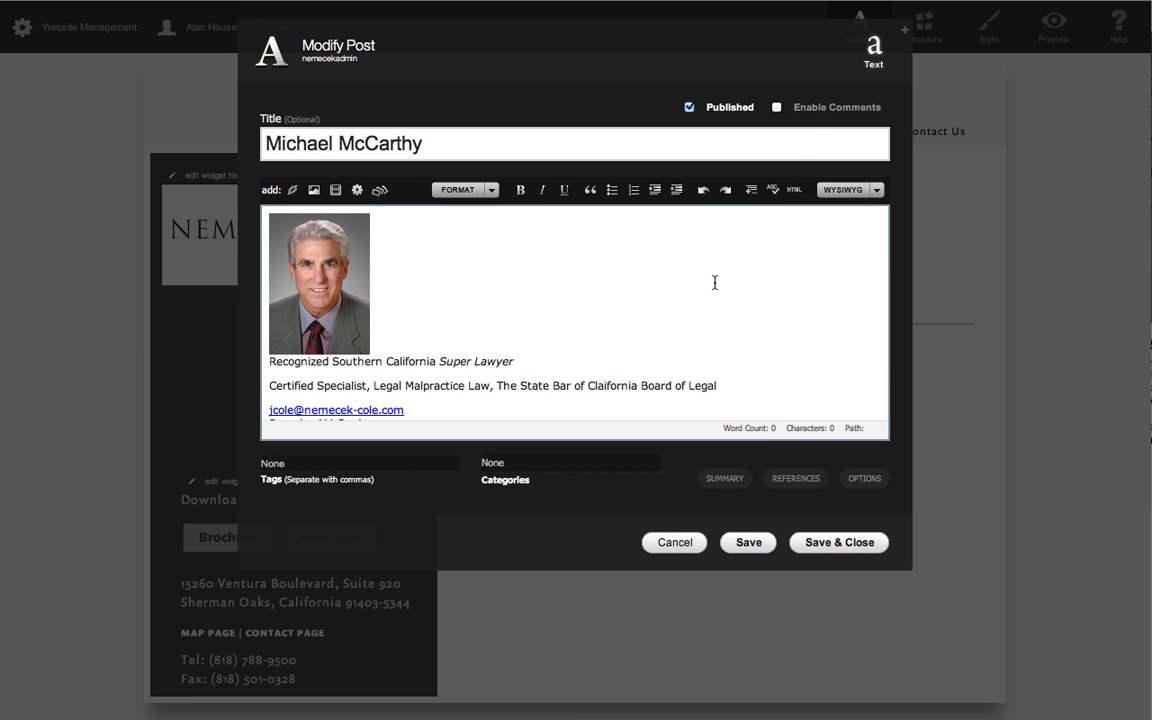
scroll(740, 330, down, 5)
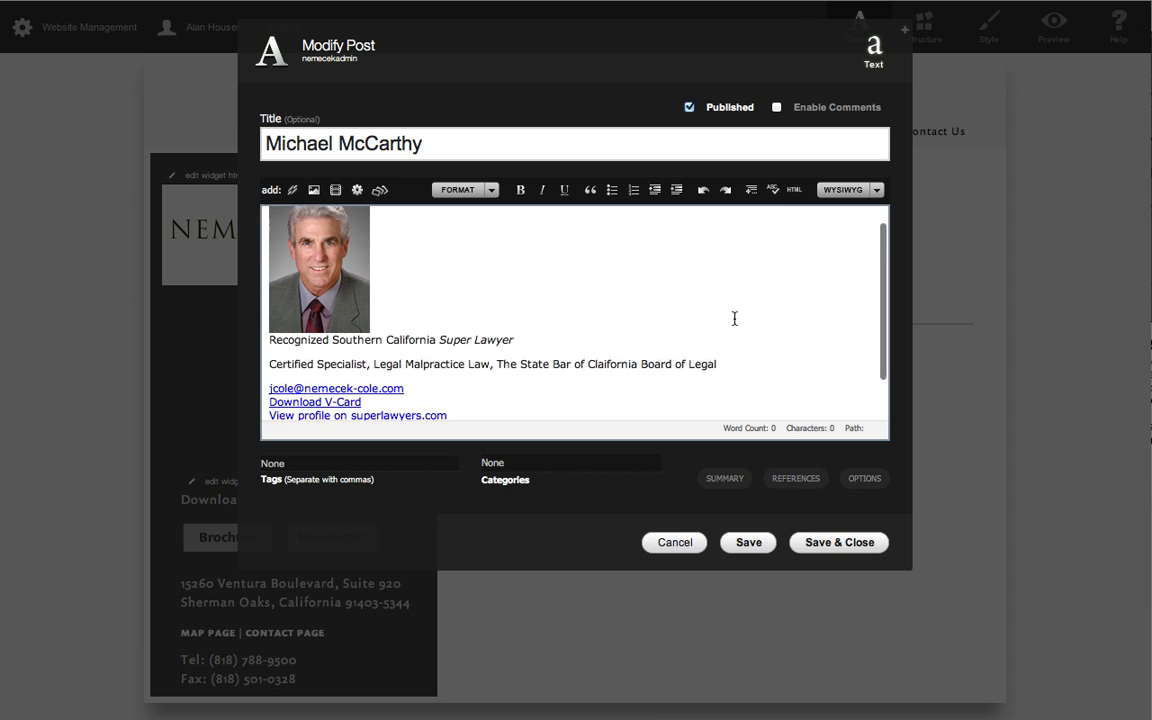
scroll(735, 319, up, 5)
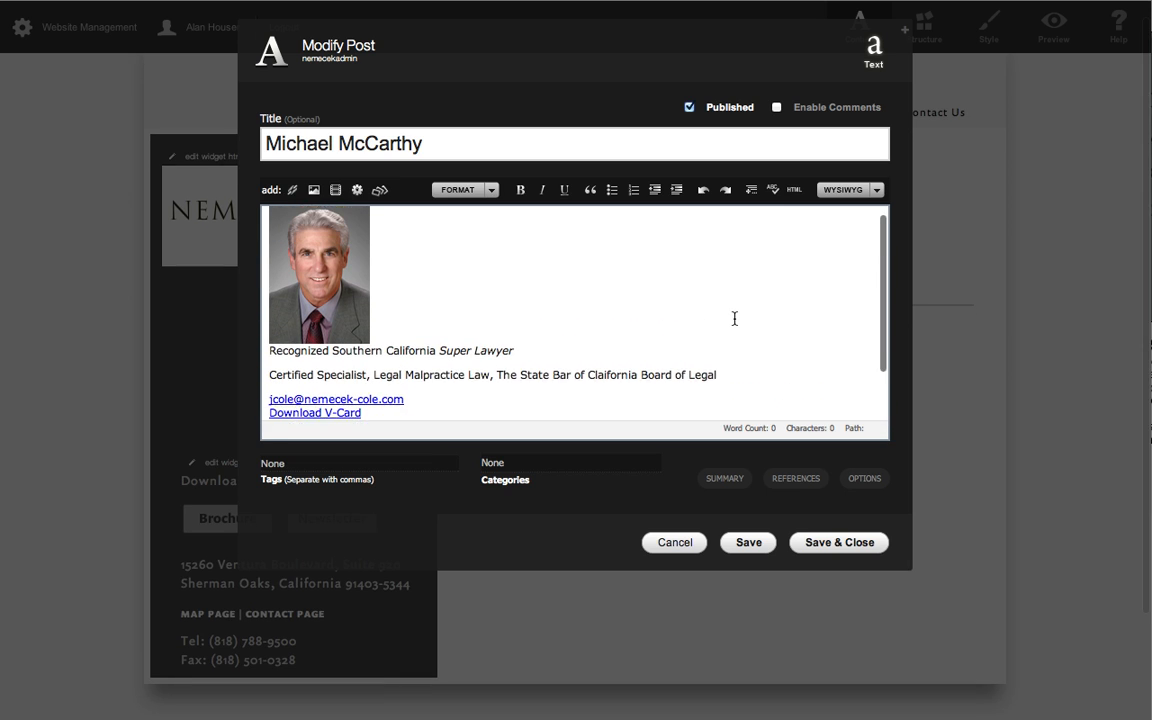
click(796, 190)
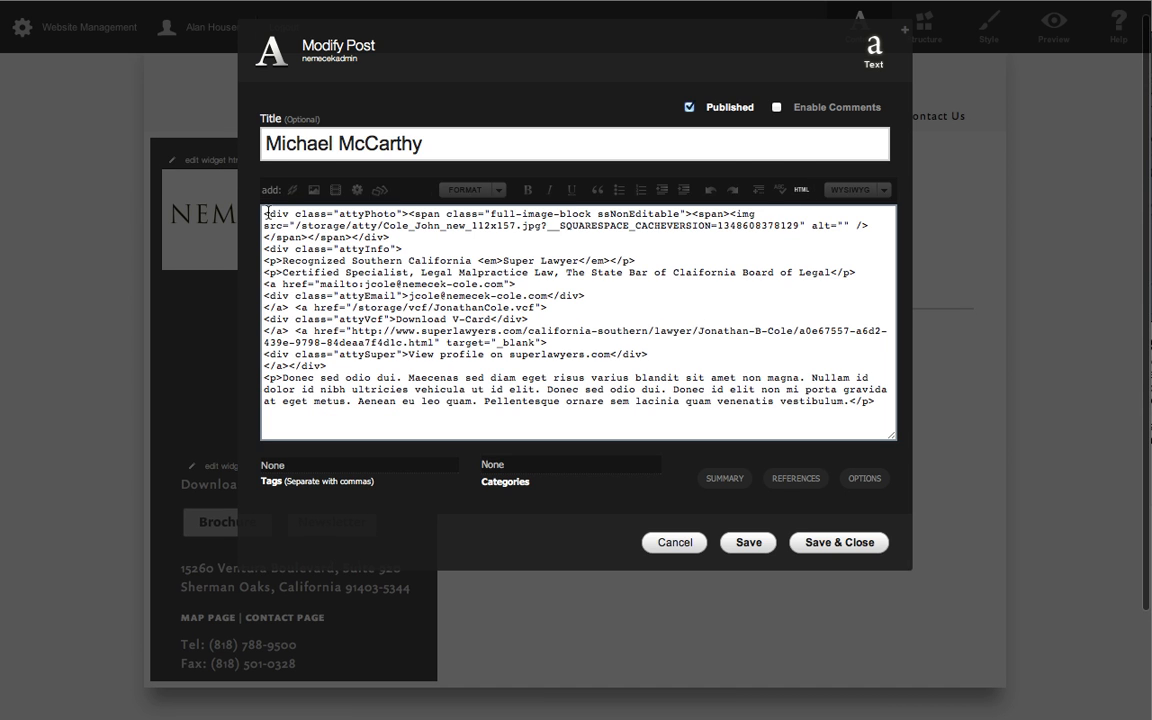
Return the post to the visual editor and open the pasted profile photo's image settings.
drag(265, 213, 415, 214)
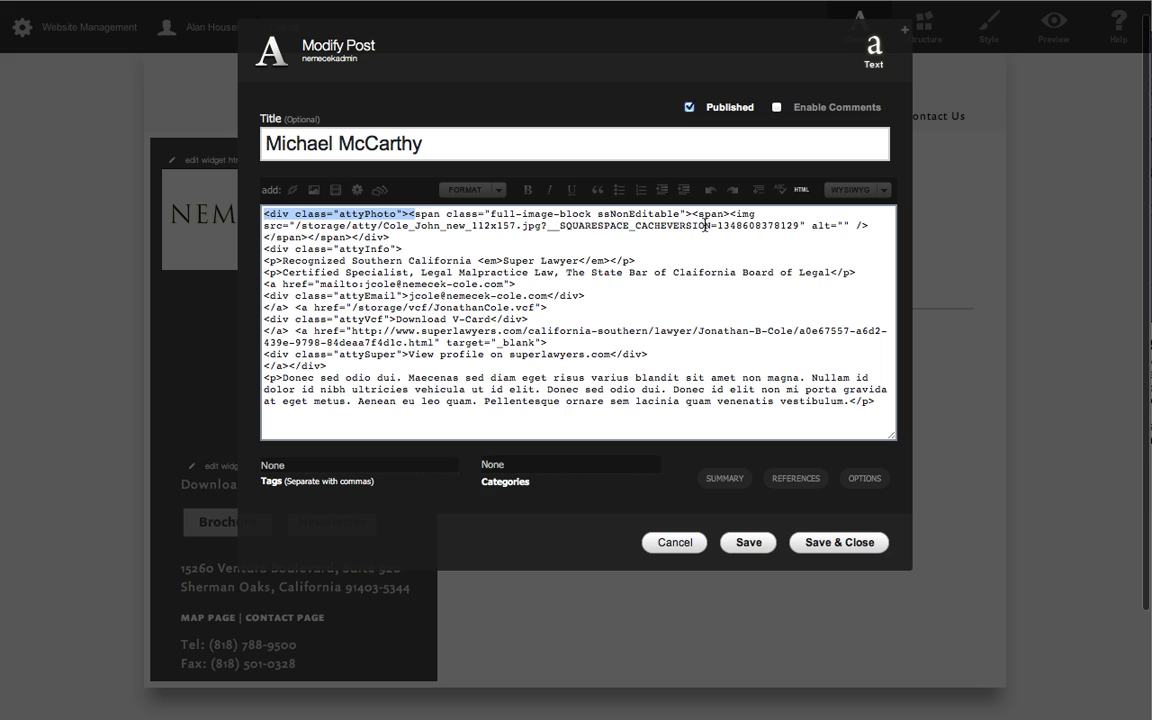
click(803, 189)
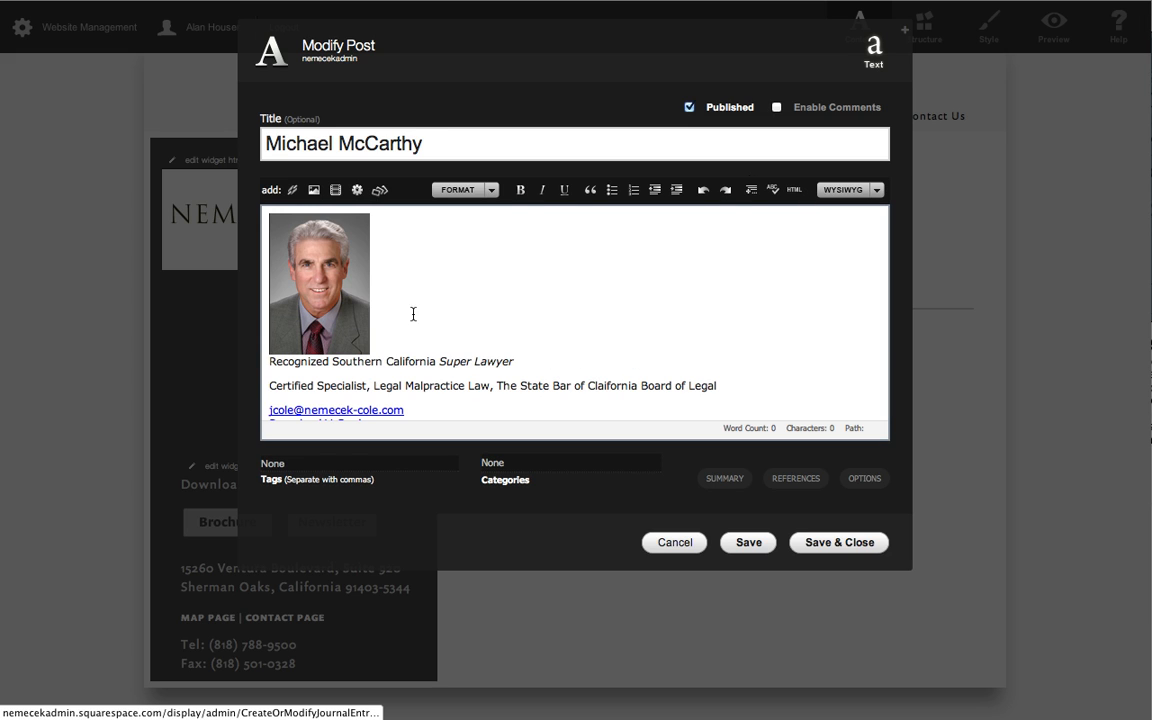
click(345, 298)
click(546, 267)
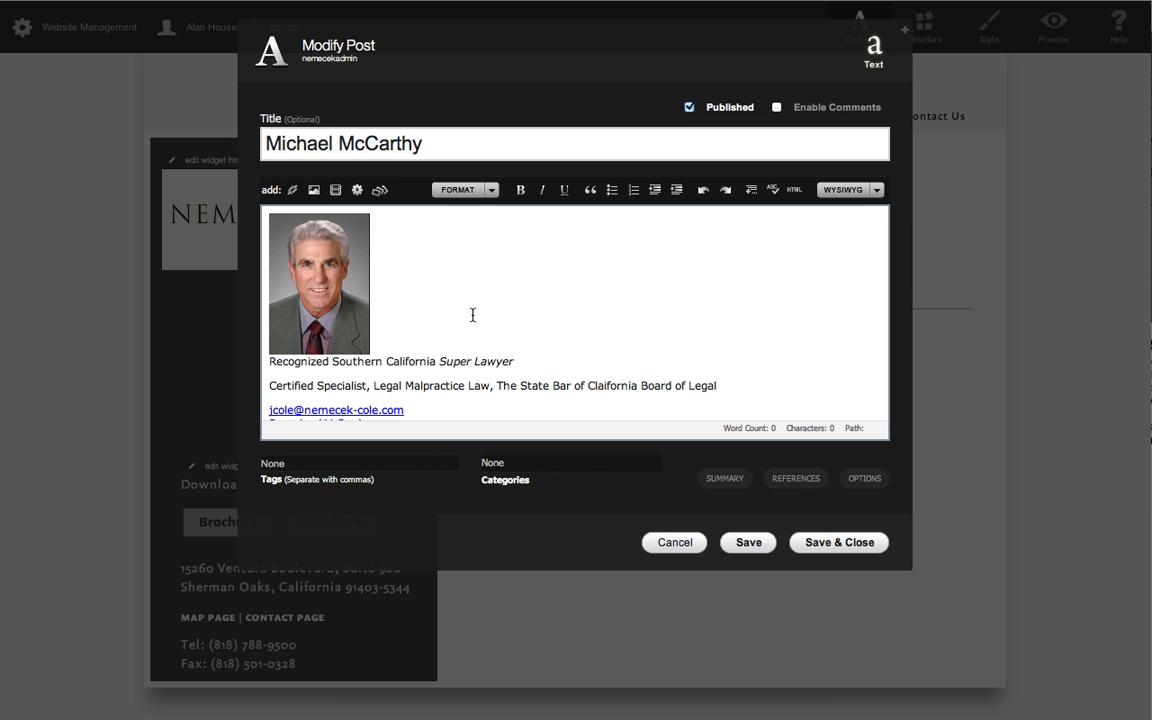
click(335, 258)
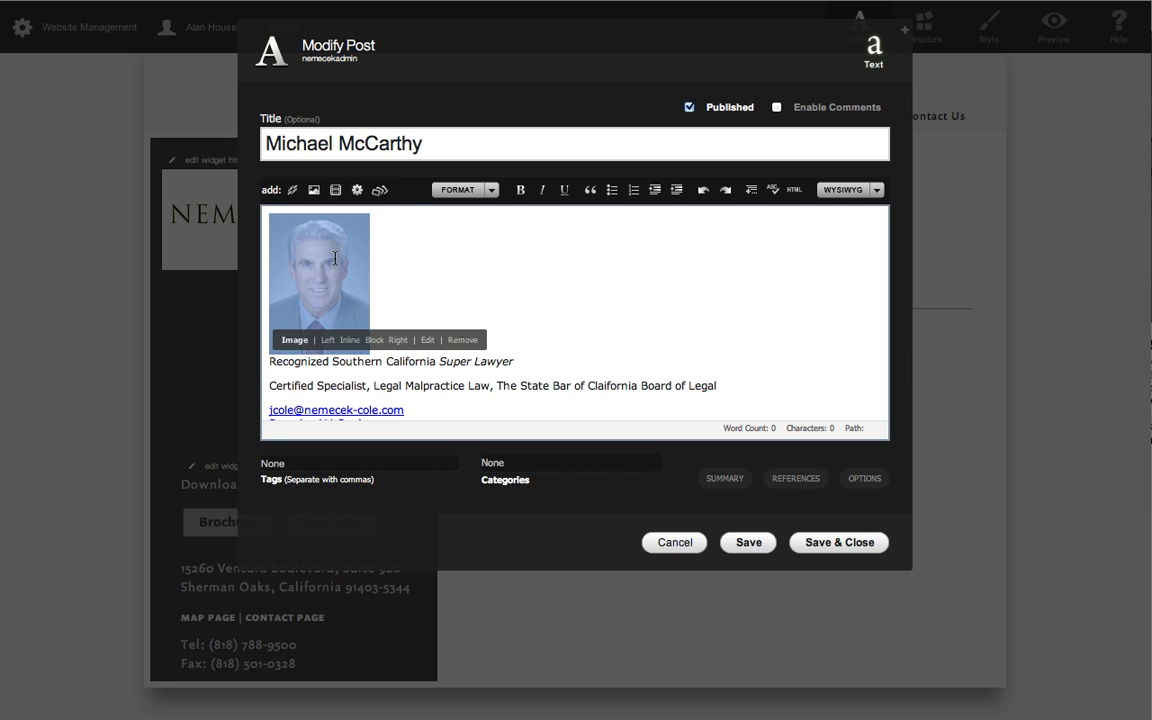
click(425, 341)
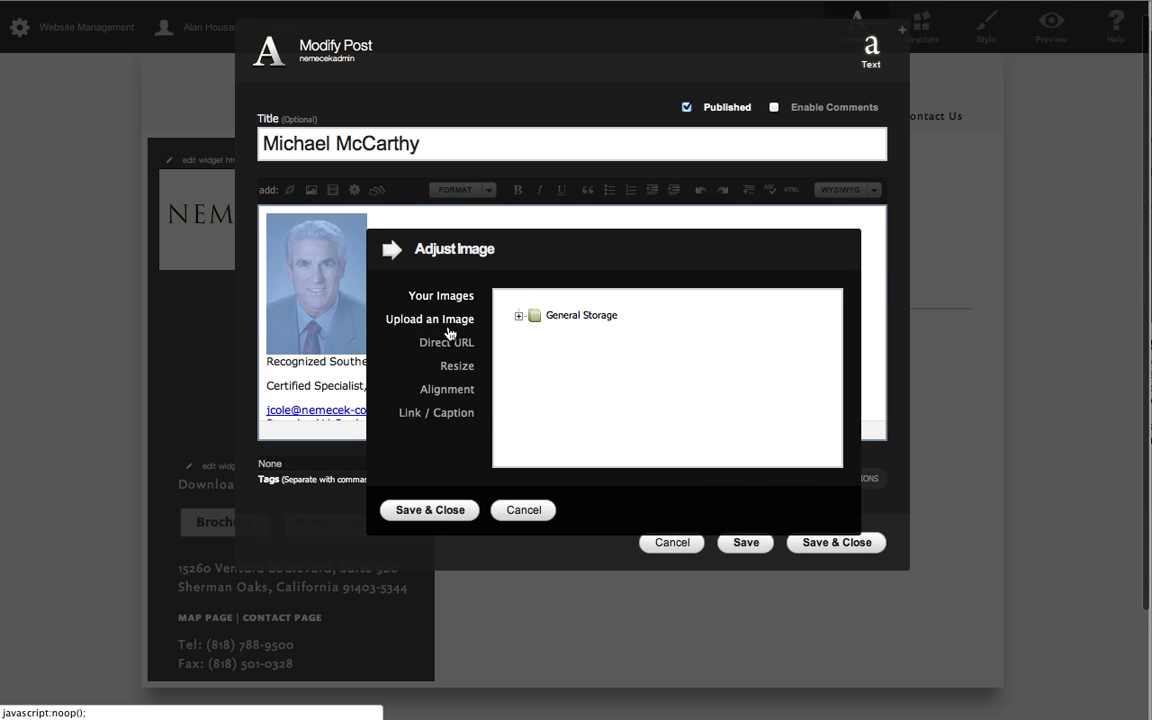
Replace the profile photo with the third attorney's 112x157 image from the atty folder in General Storage.
click(459, 297)
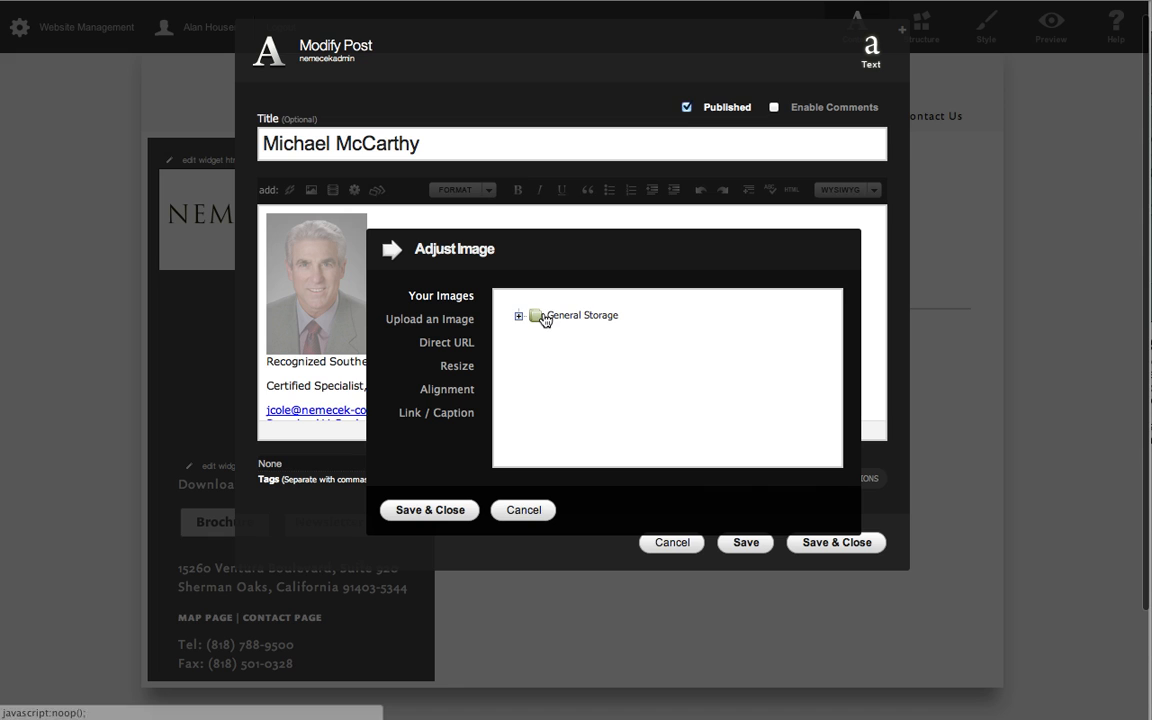
click(538, 318)
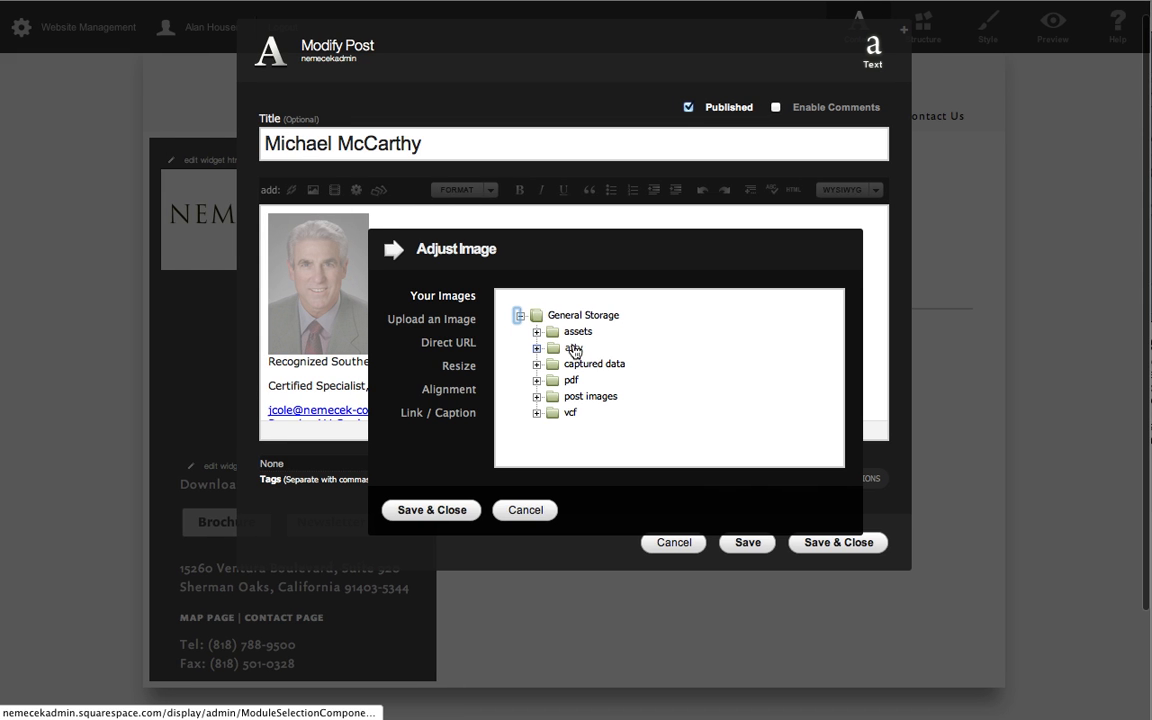
click(536, 348)
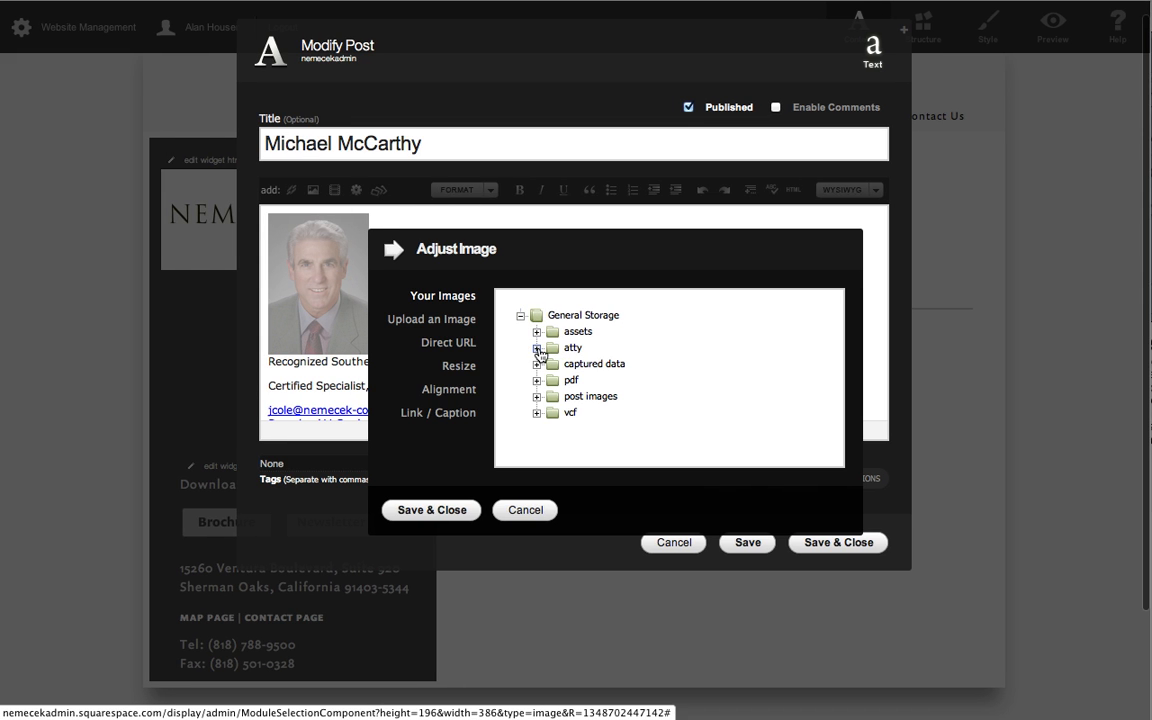
scroll(663, 372, down, 3)
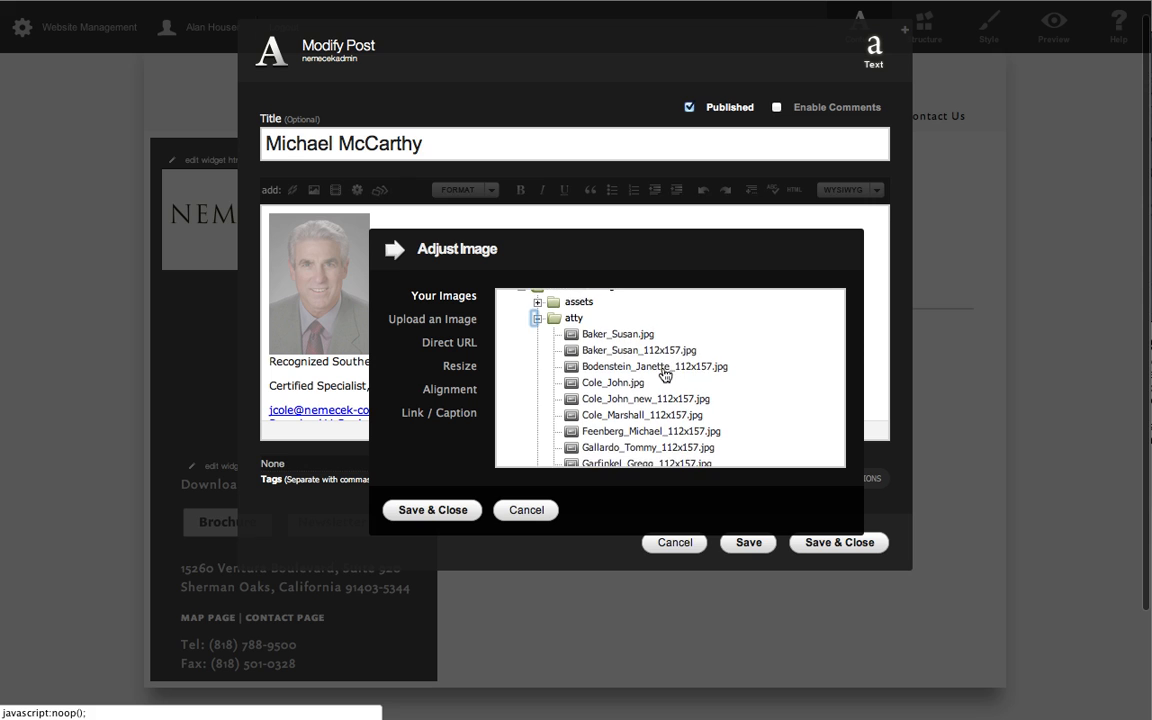
scroll(663, 372, down, 6)
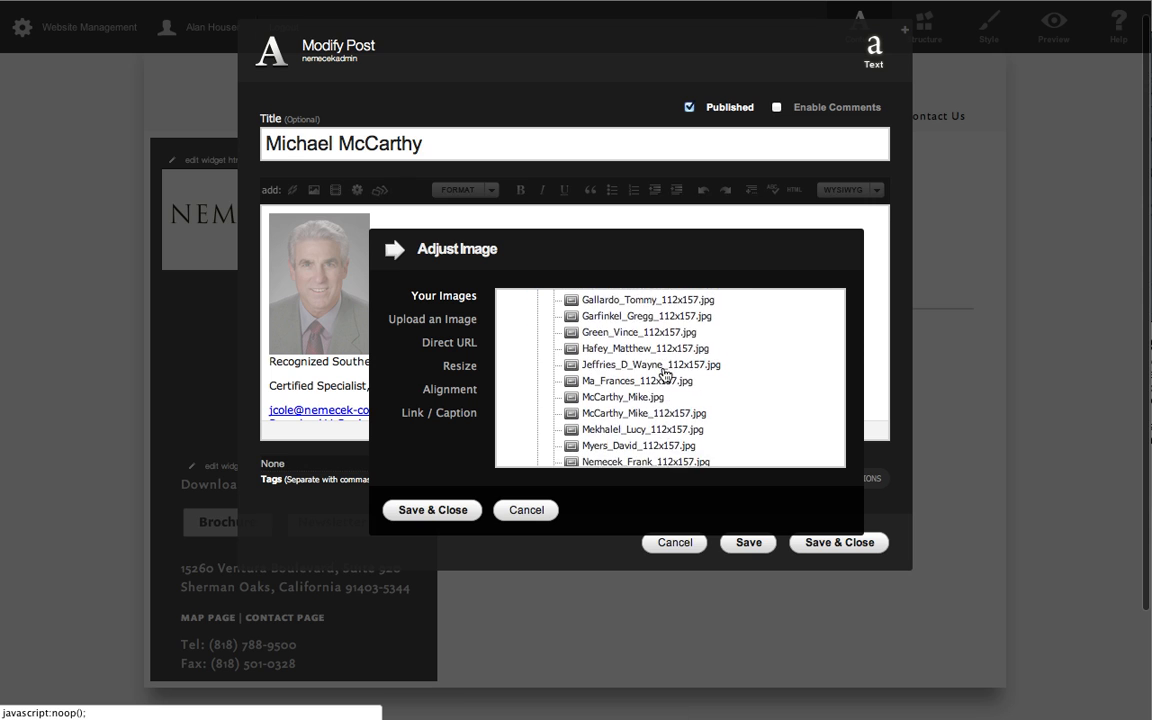
click(621, 341)
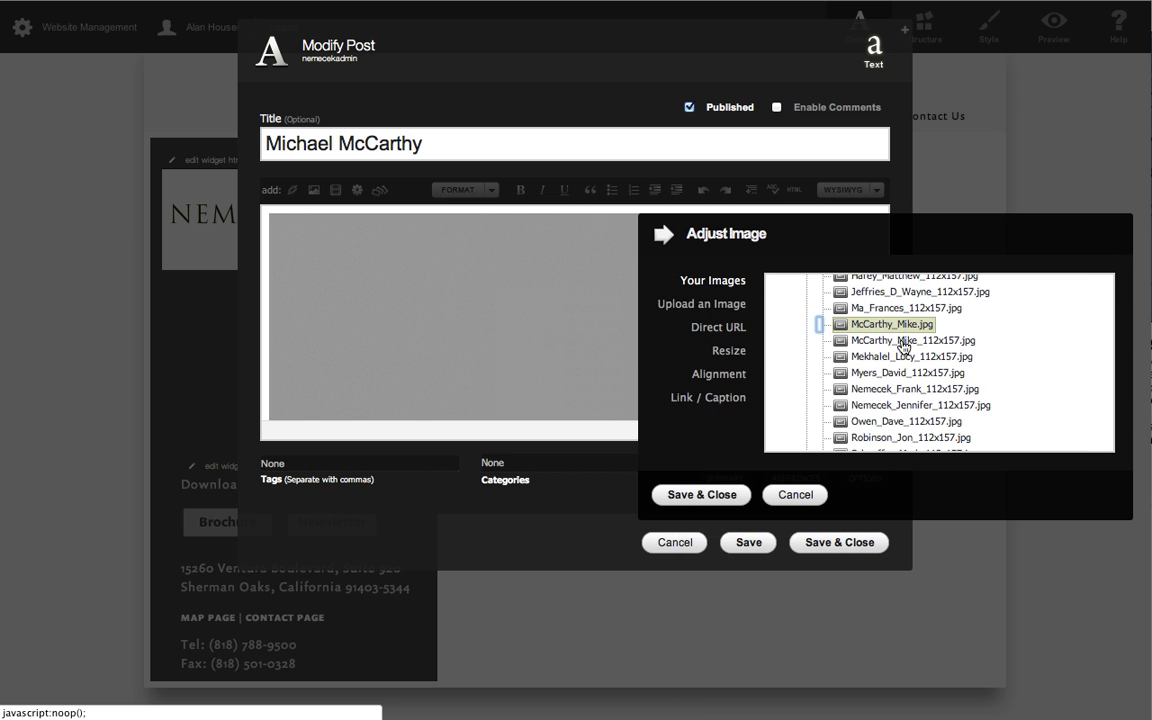
click(903, 341)
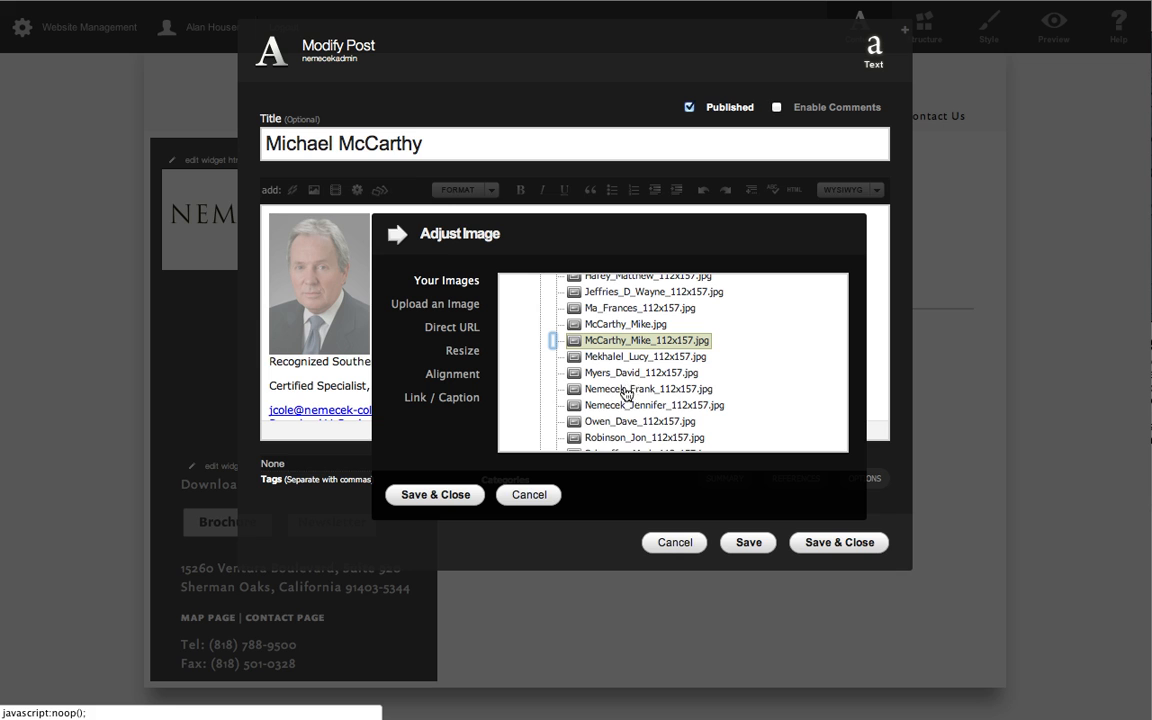
click(440, 494)
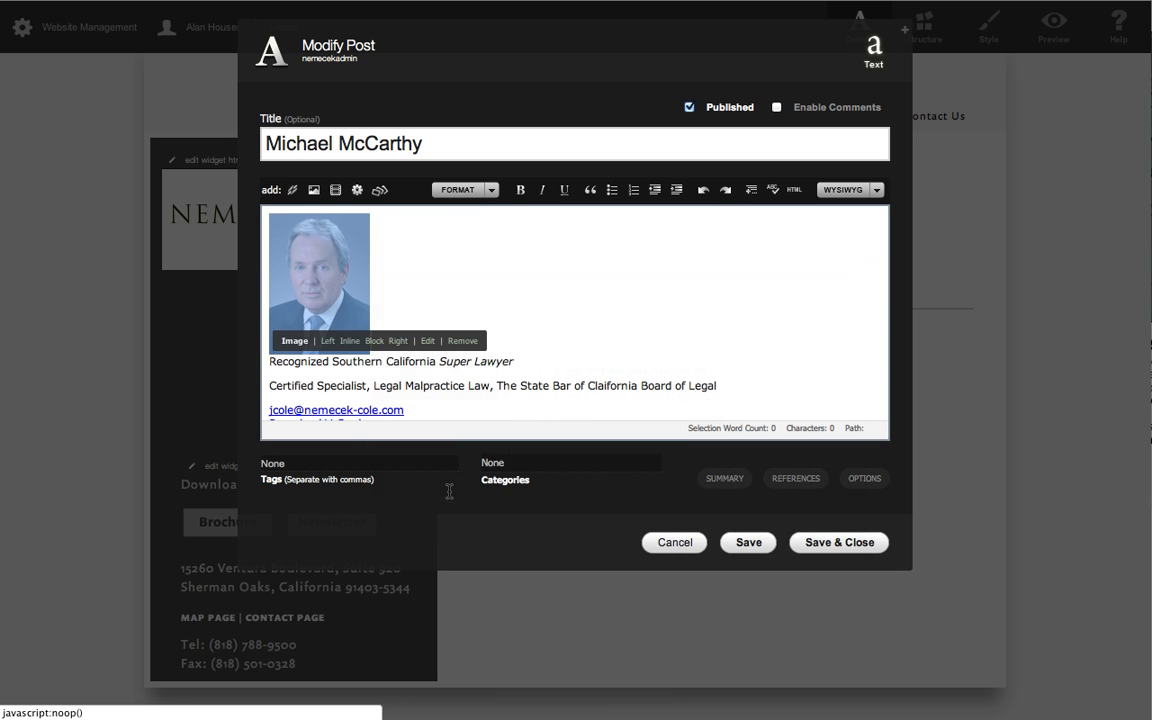
click(568, 342)
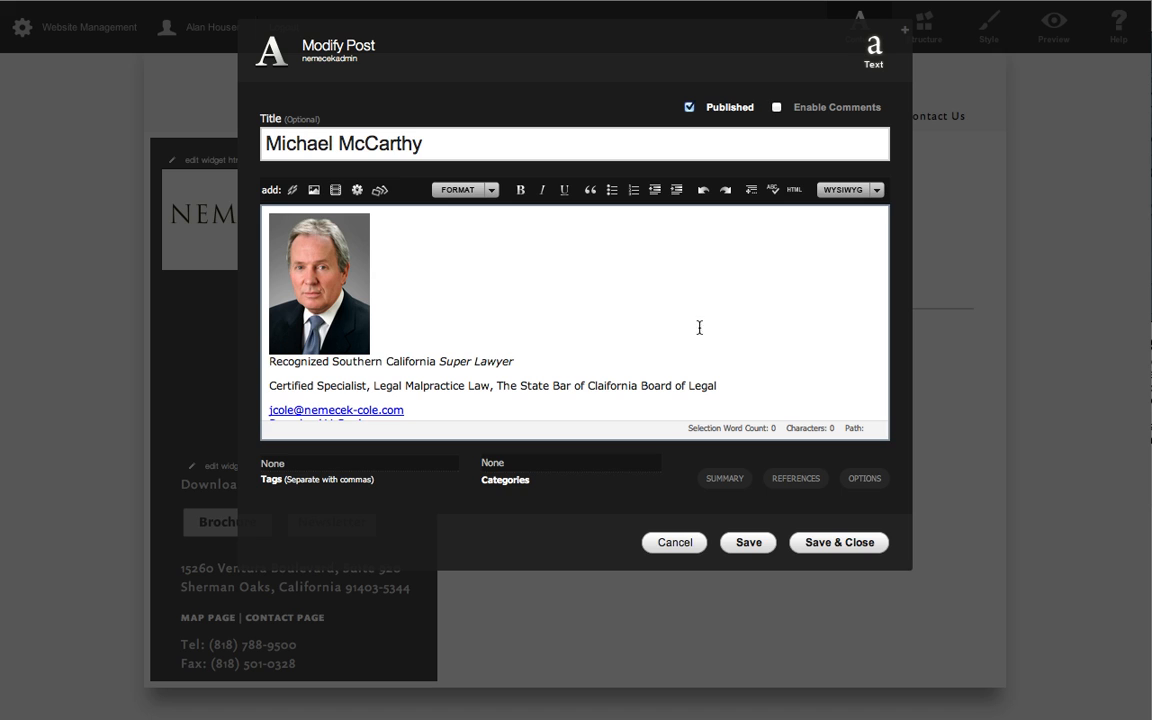
Consult the Attorneys page of the old site and replace the certified specialist line with "Professional Liability Defense".
click(1150, 368)
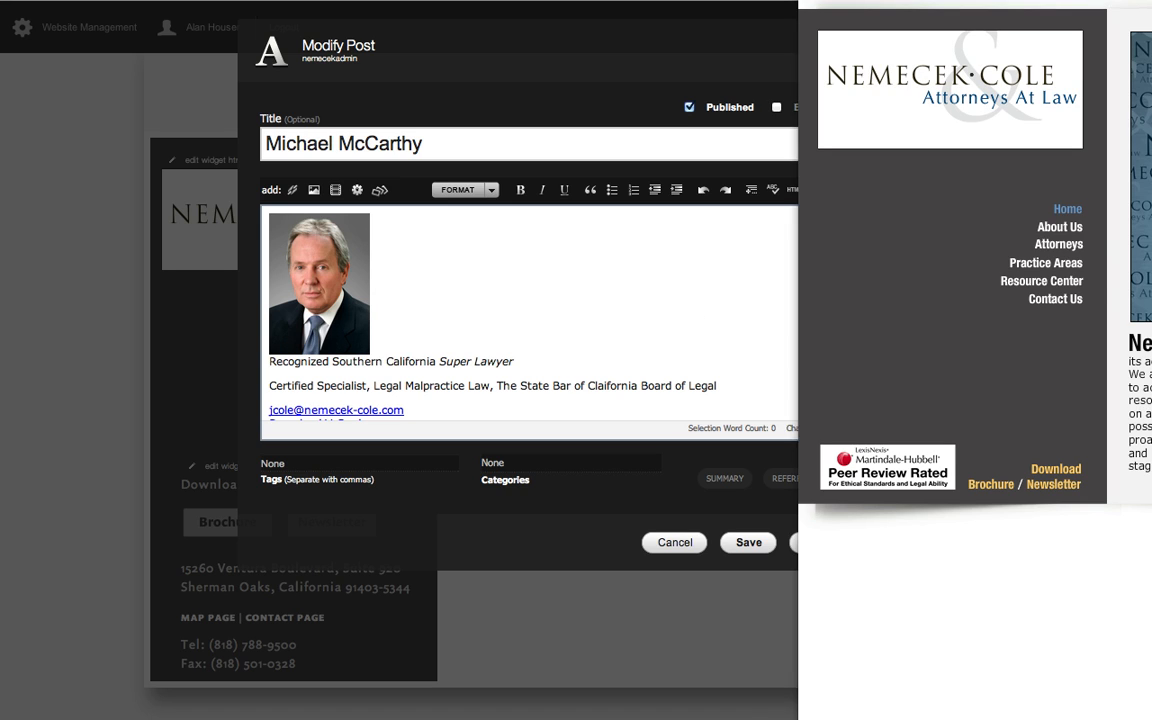
click(1060, 246)
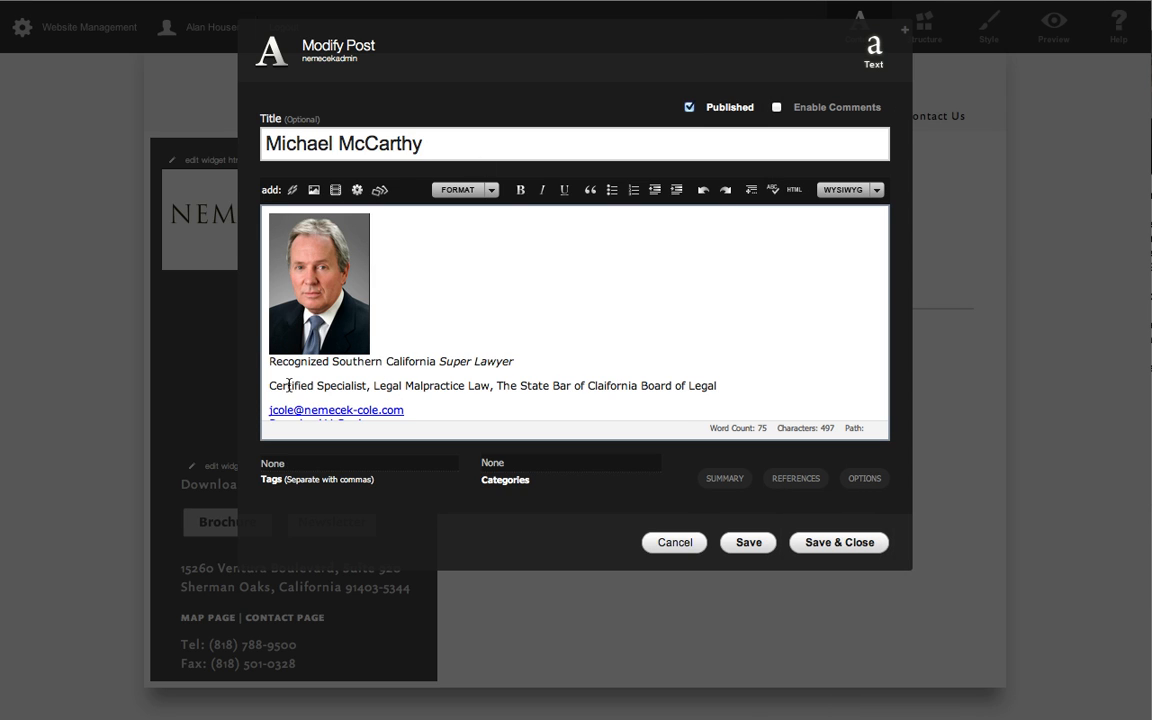
drag(269, 386, 716, 385)
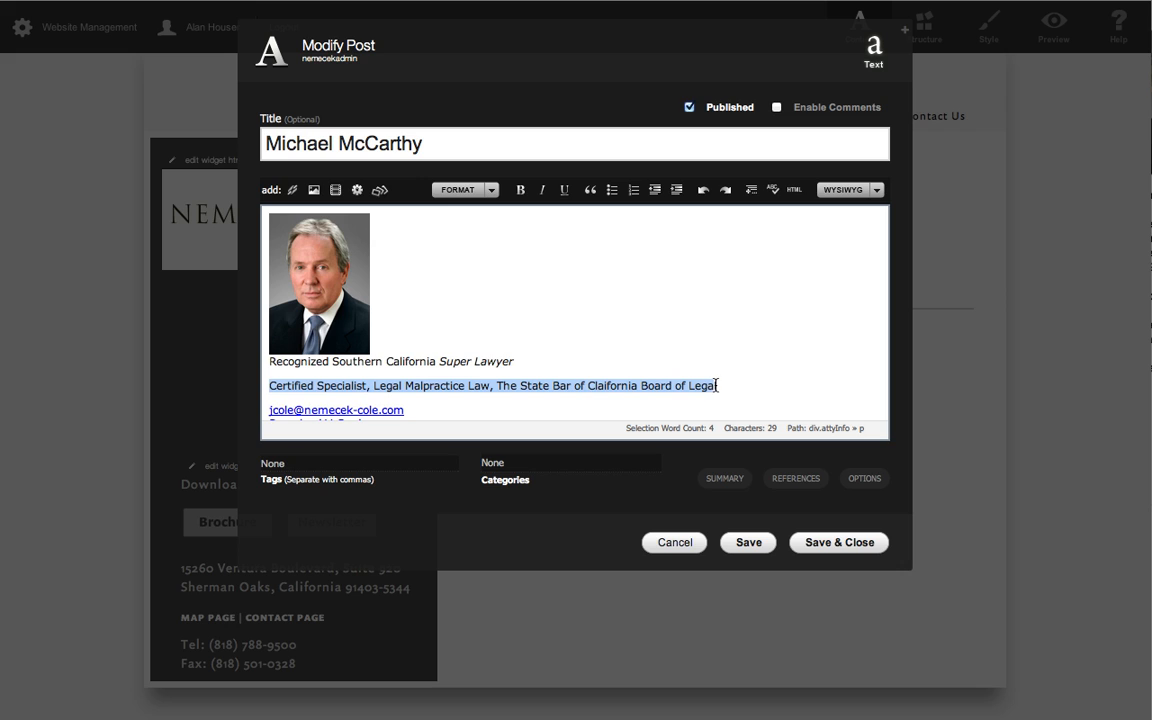
text(Profession)
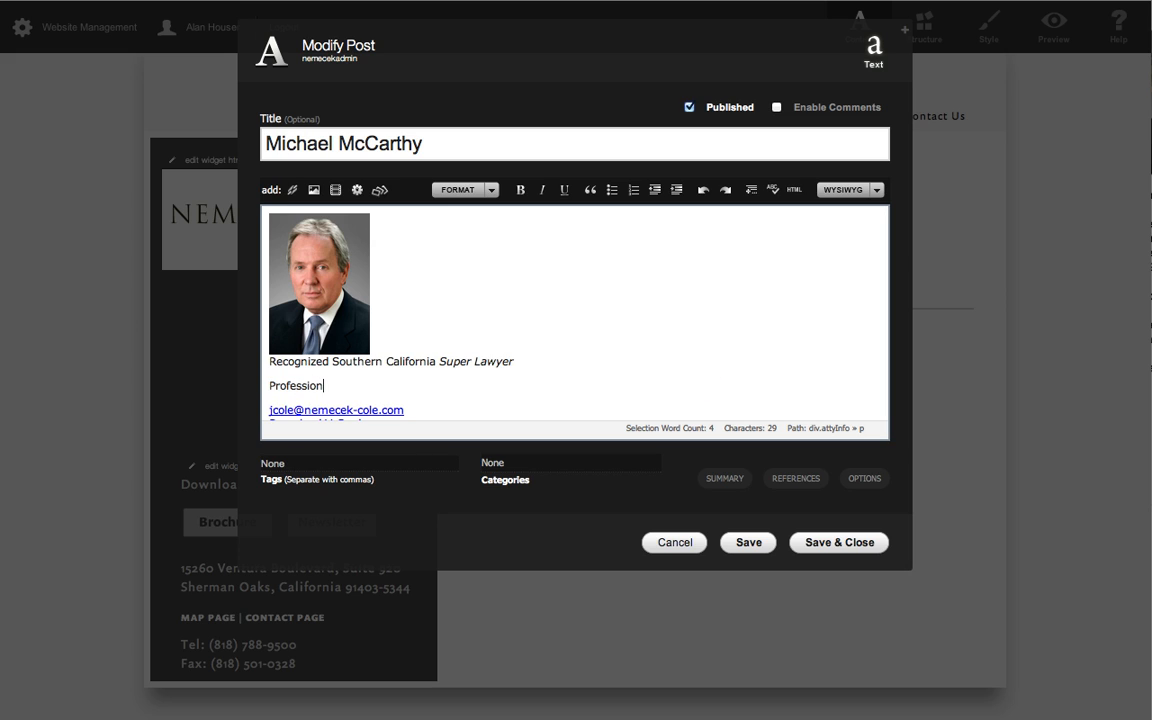
text(al Liability)
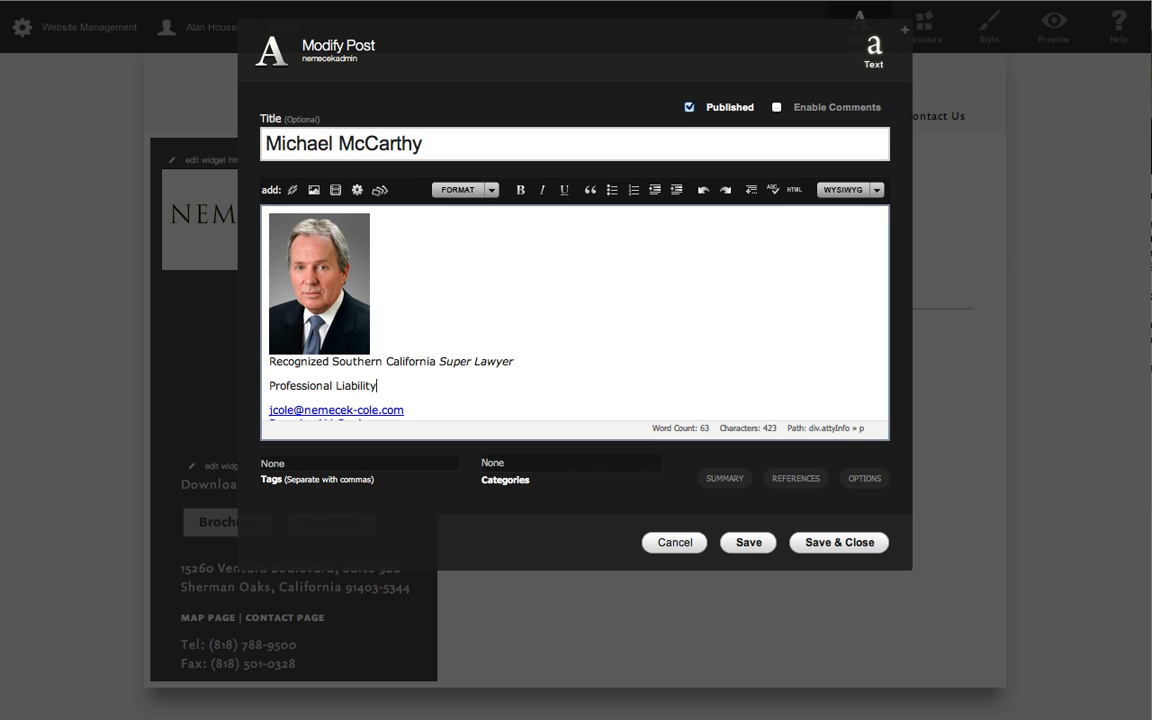
text( Defense)
Check the email link in the visual editor, then show the post's HTML source in the enlarged editor window.
scroll(760, 398, up, 1)
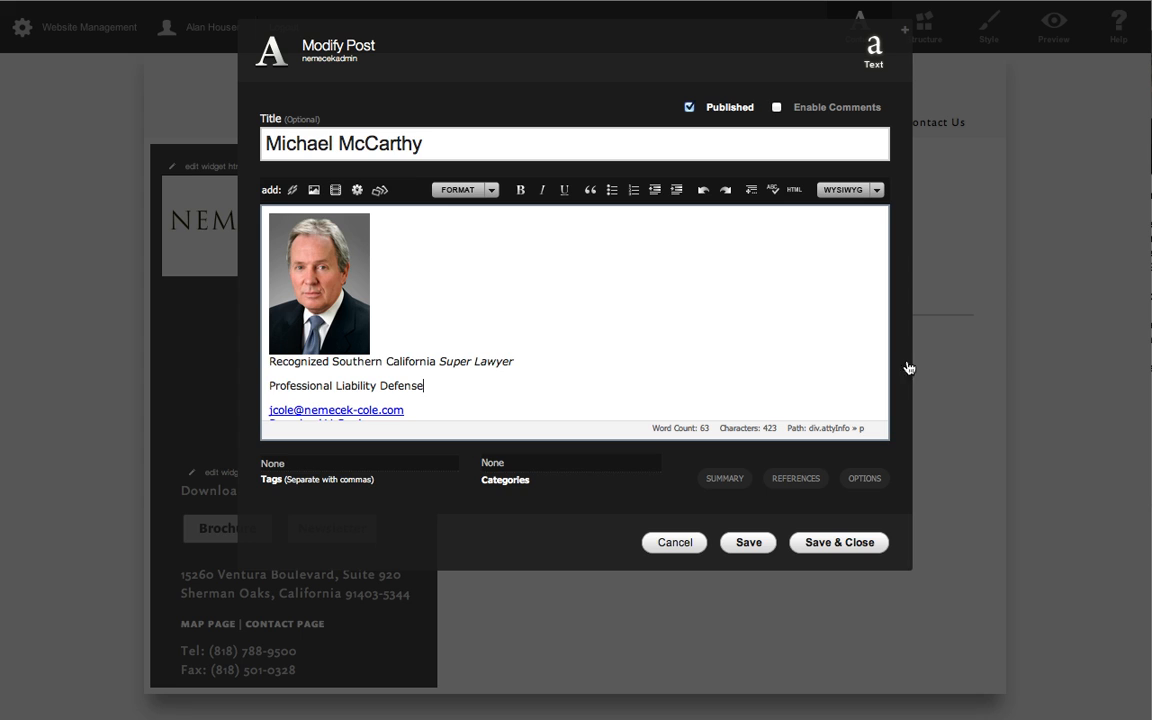
scroll(590, 360, down, 2)
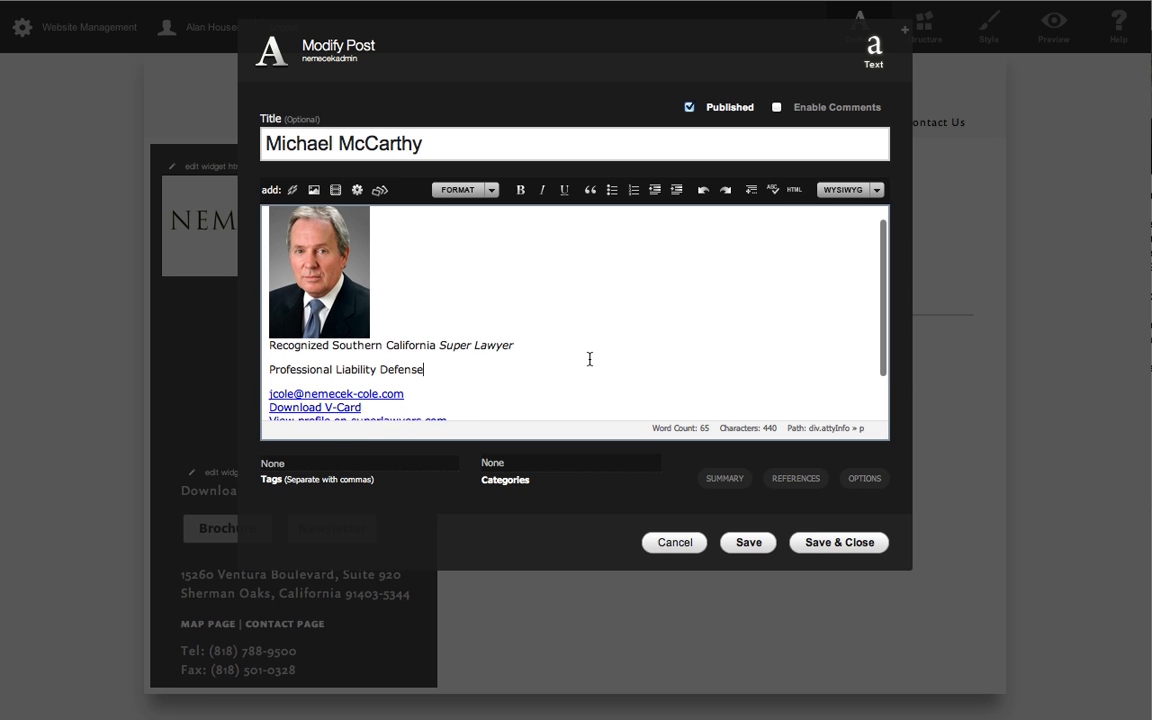
click(371, 387)
drag(373, 387, 275, 388)
click(371, 387)
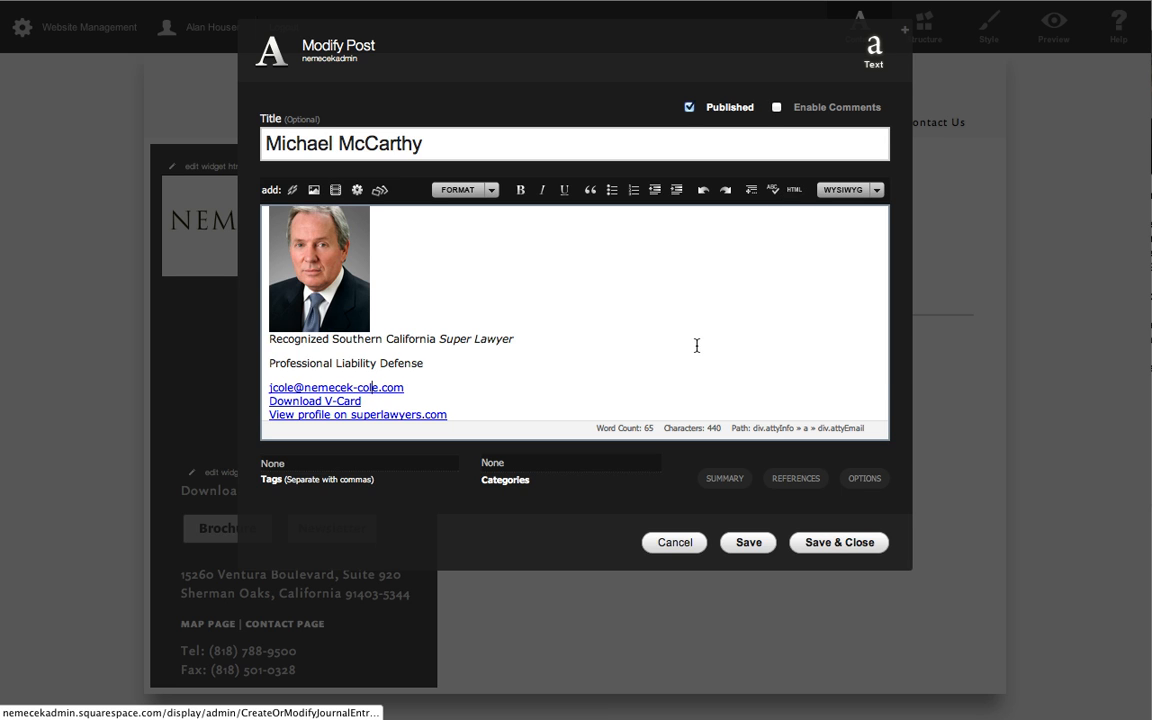
scroll(697, 345, down, 1)
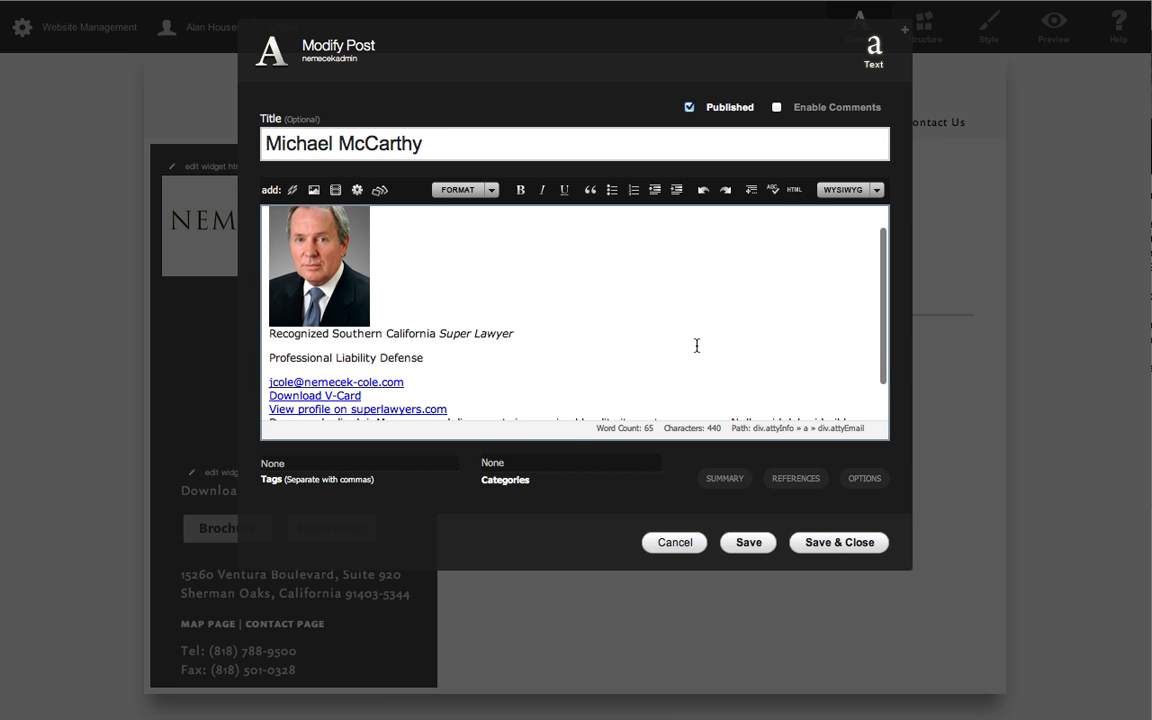
click(795, 190)
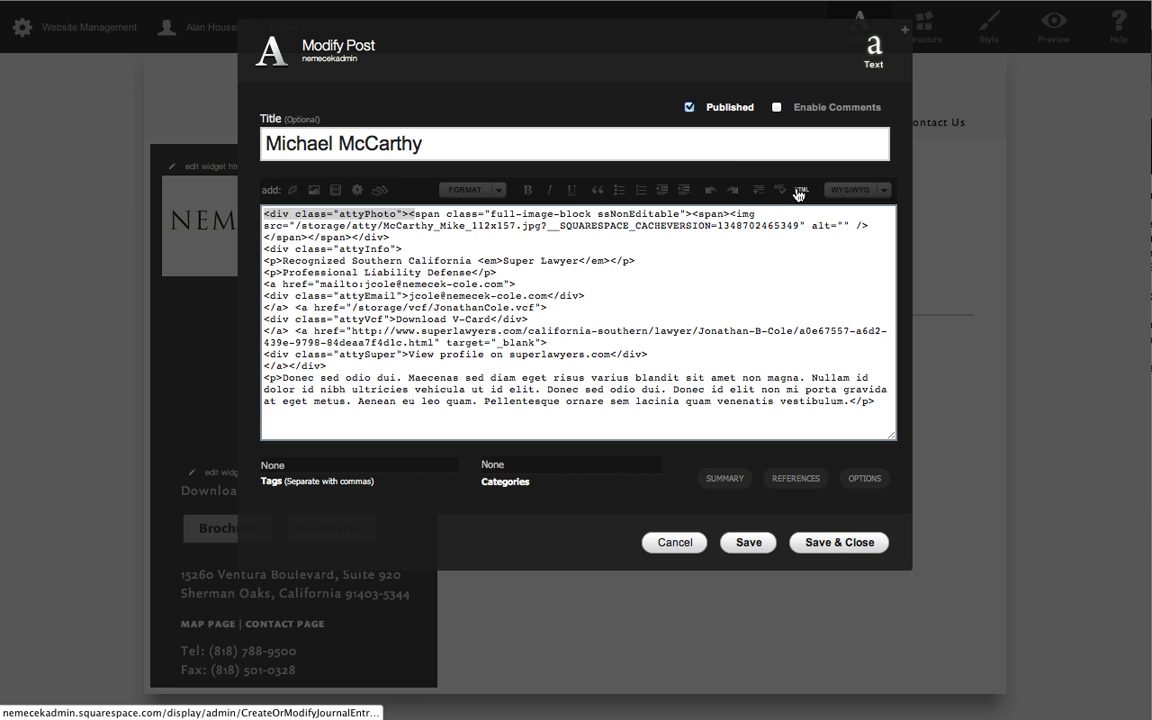
click(903, 38)
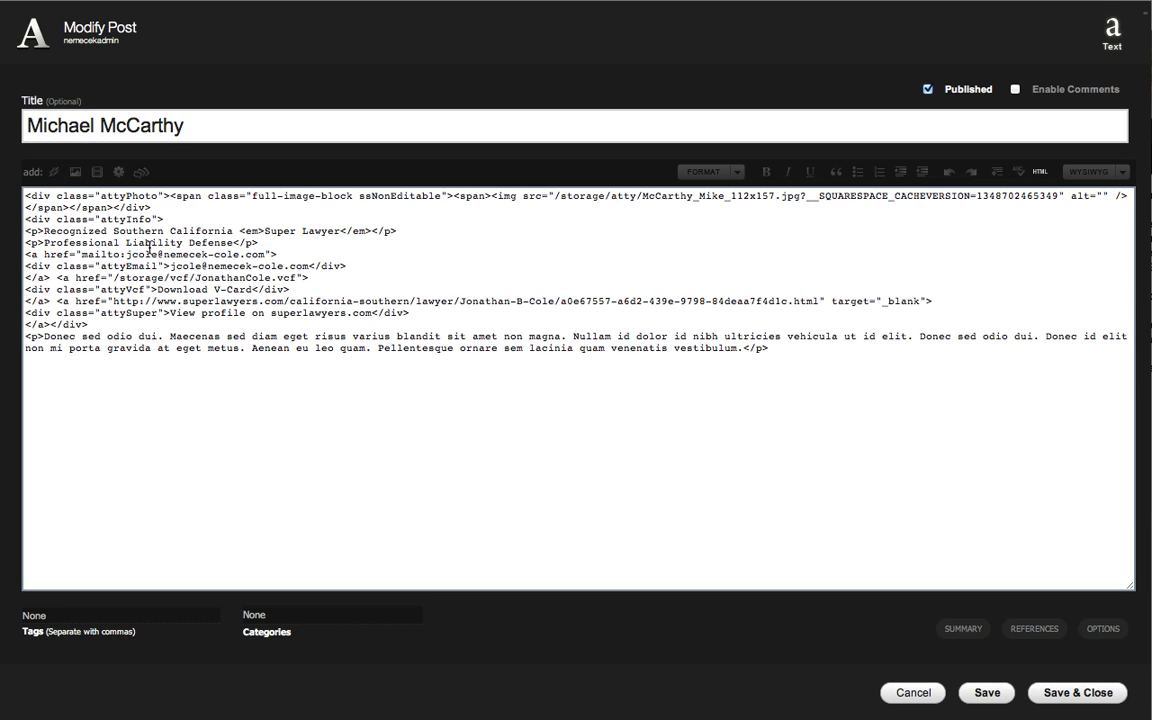
Change the displayed email address in the attyEmail div to the third attorney's address.
click(150, 246)
click(88, 254)
click(171, 266)
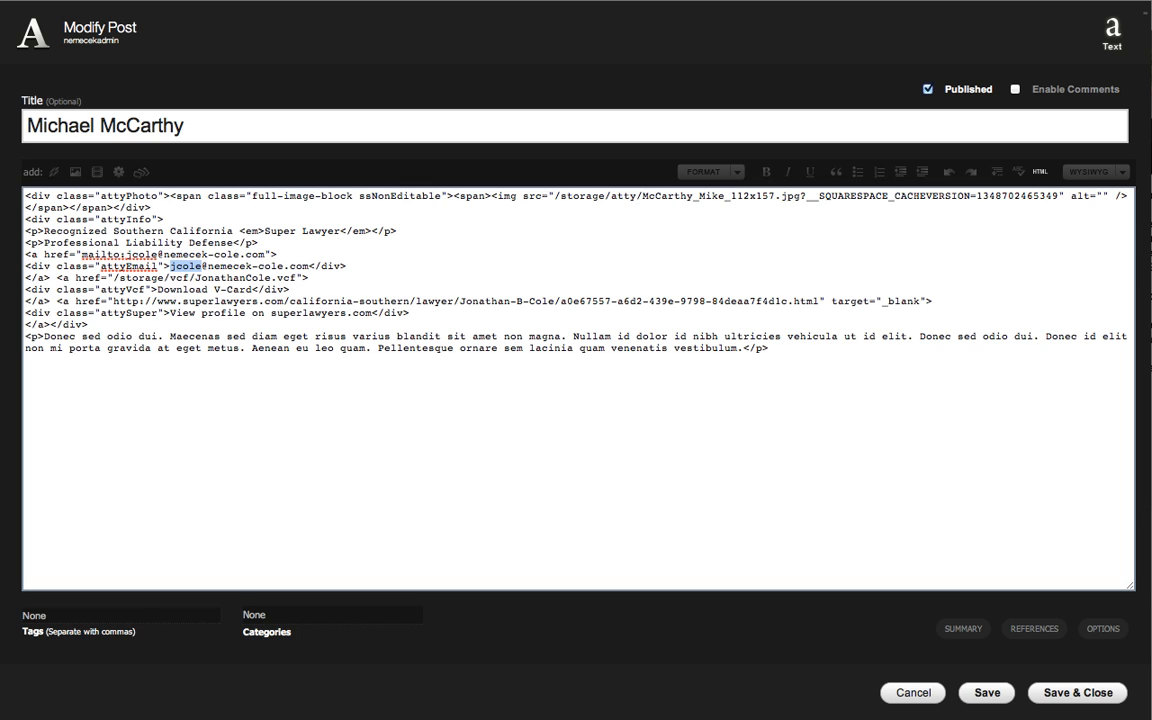
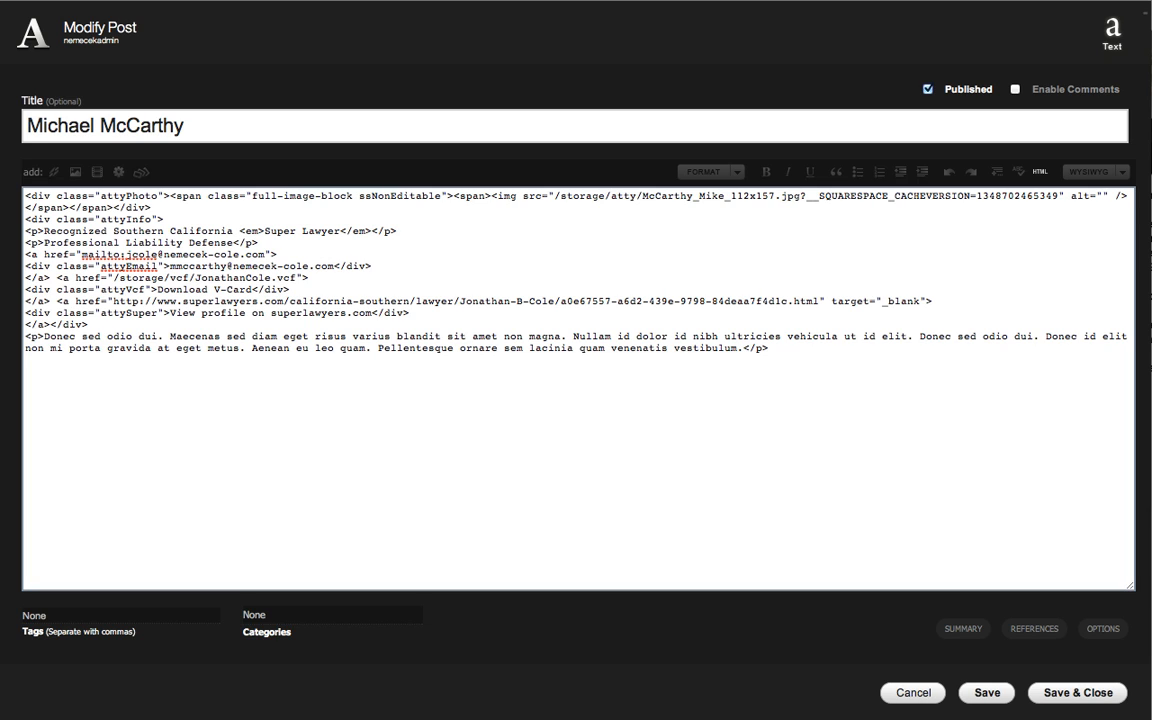
Copy the updated email address from the attyEmail div over the old address in the mailto link.
key(Right)
key(Right)
key(Right)
key(Right)
key(Right)
key(Right)
key(Right)
key(Right)
key(Right)
key(Right)
key(Right)
key(Right)
key(Right)
key(Right)
key(Right)
key(Right)
key(Right)
key(shift+Left)
key(shift+Left)
key(shift+Left)
key(shift+Left)
key(shift+Left)
key(shift+Left)
key(shift+Left)
key(shift+Left)
key(shift+Left)
key(shift+Left)
key(shift+Left)
key(shift+Left)
key(shift+Left)
key(shift+Left)
key(shift+Left)
key(shift+Left)
key(shift+Left)
key(shift+Left)
key(shift+Left)
key(shift+Left)
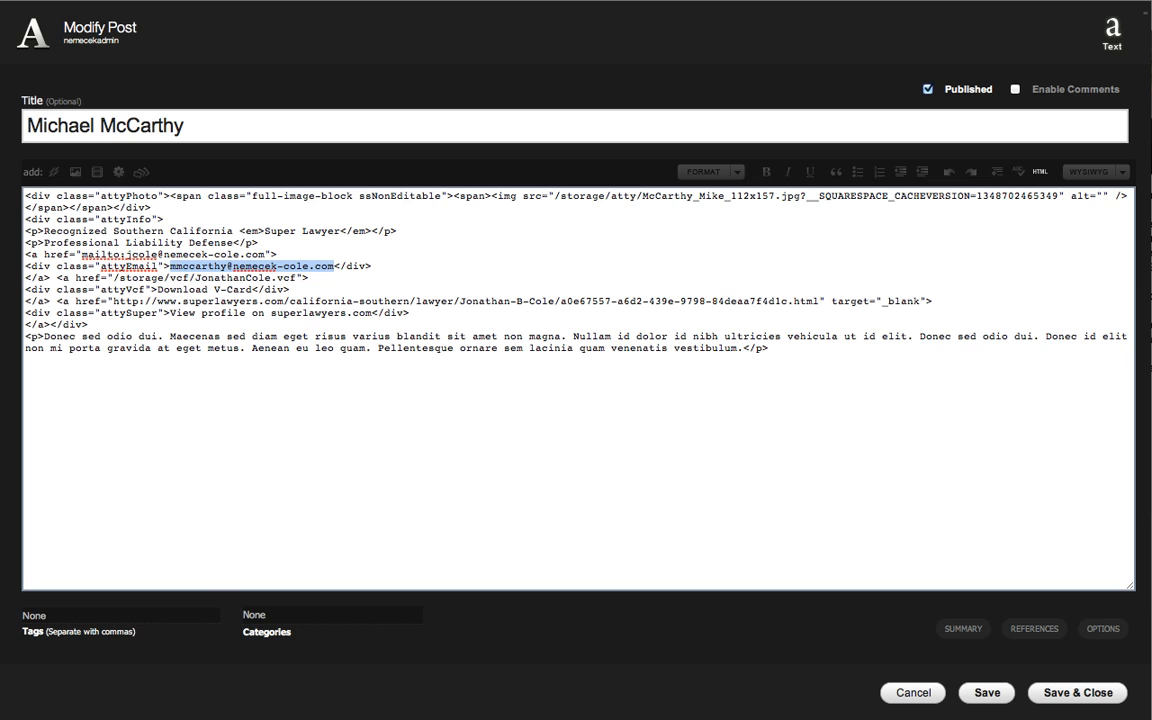
click(266, 255)
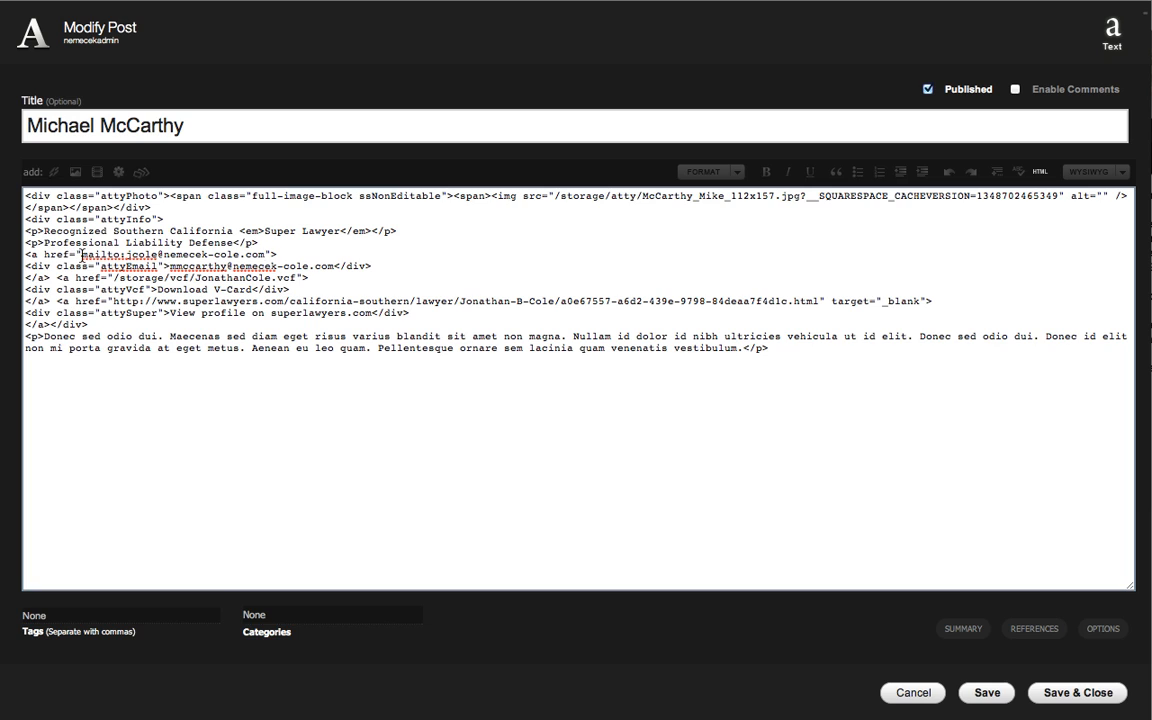
shift+click(82, 255)
click(128, 255)
shift+click(262, 255)
key(super+v)
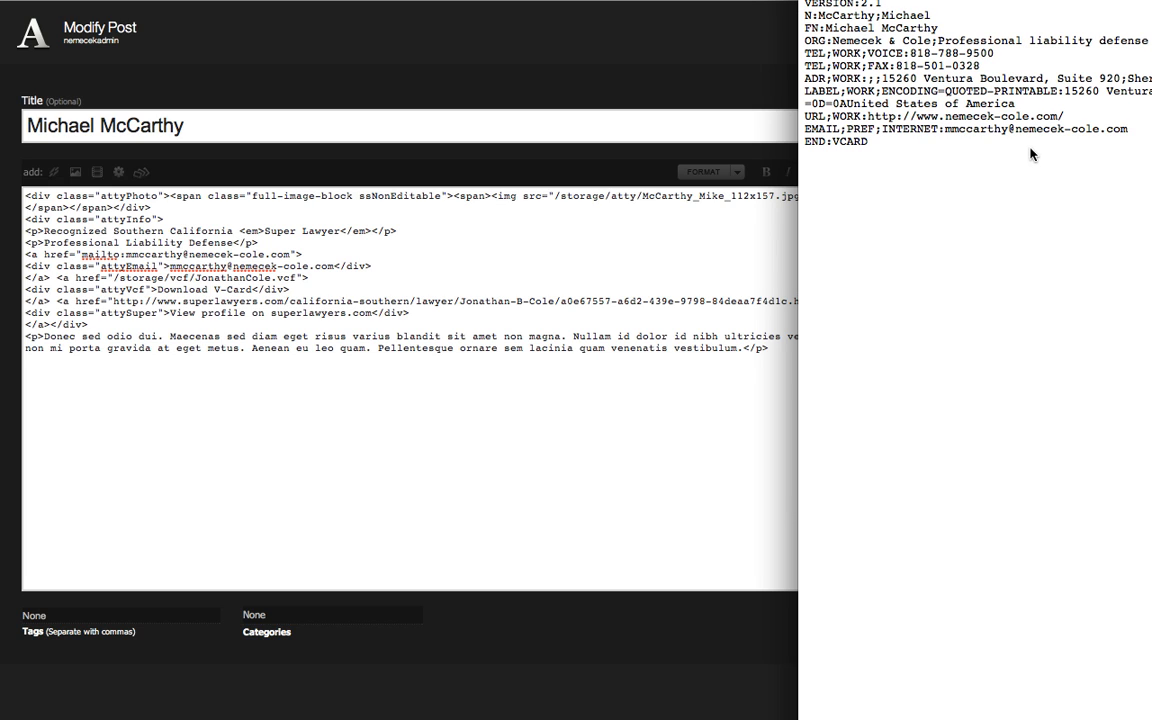
Point the V-card download link to the third attorney's .vcf file in /storage/vcf/ and save and close the post.
click(297, 278)
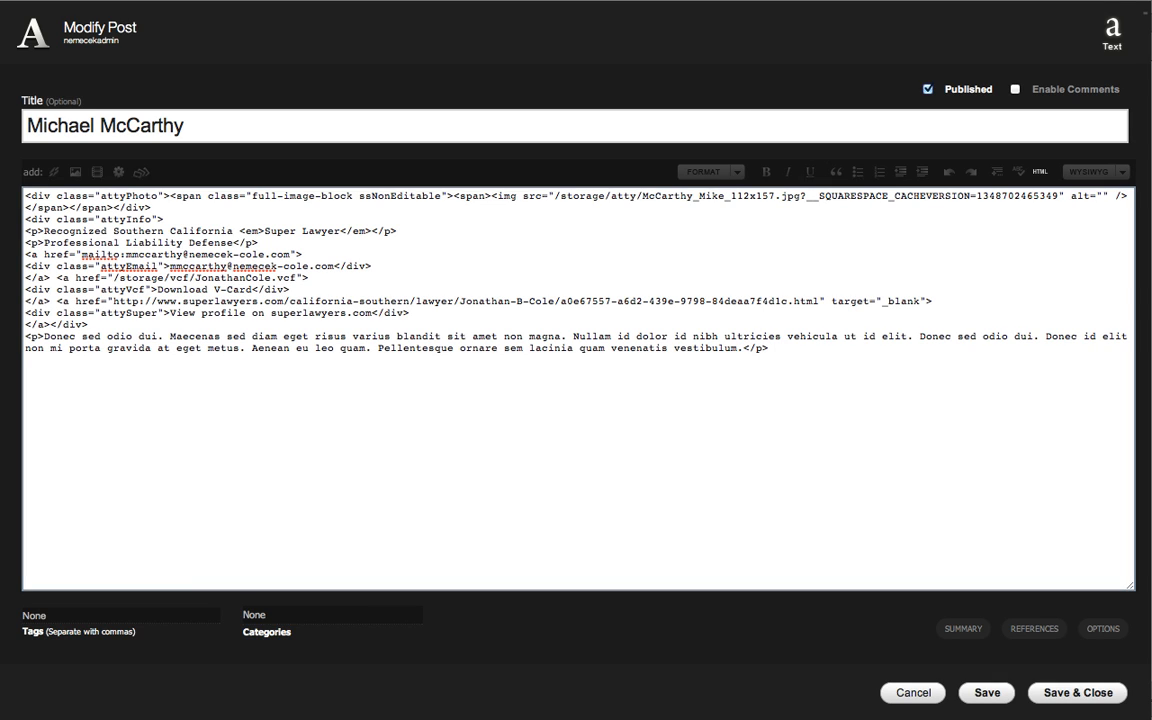
key(shift+Left)
key(shift+Left)
key(shift+Left)
key(shift+Left)
key(shift+Left)
key(shift+Left)
key(shift+Left)
key(shift+Left)
key(shift+Left)
key(shift+Left)
key(shift+Left)
key(shift+Left)
key(shift+Left)
key(shift+Left)
key(shift+Left)
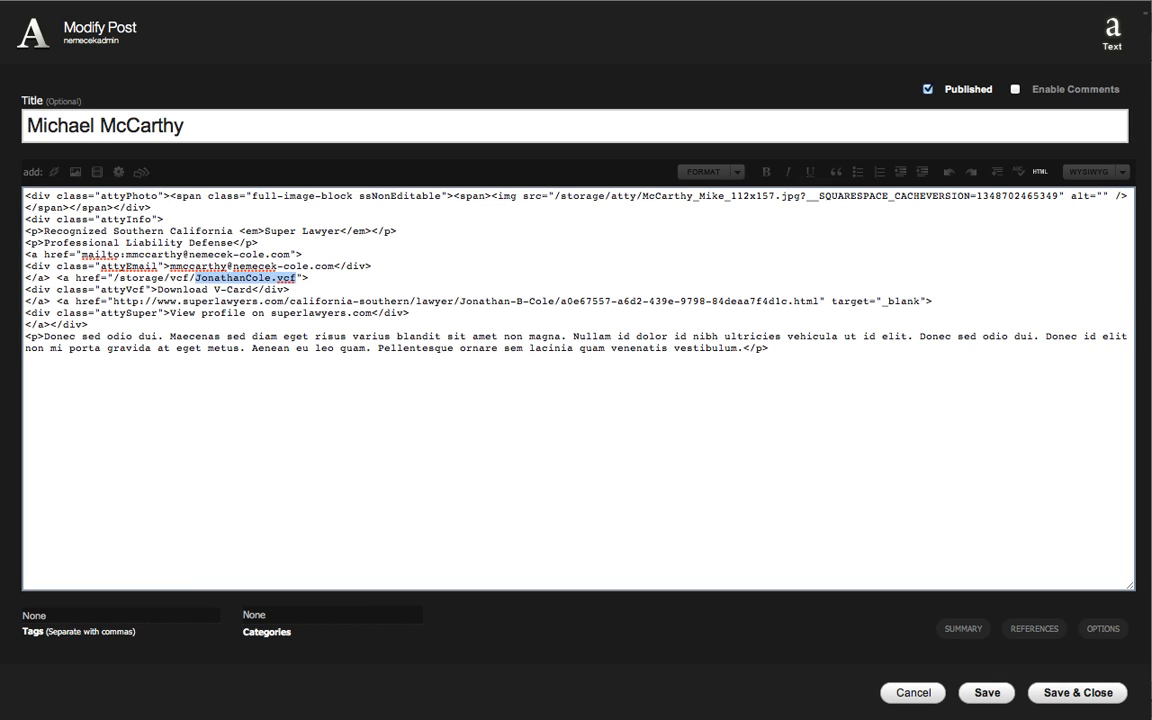
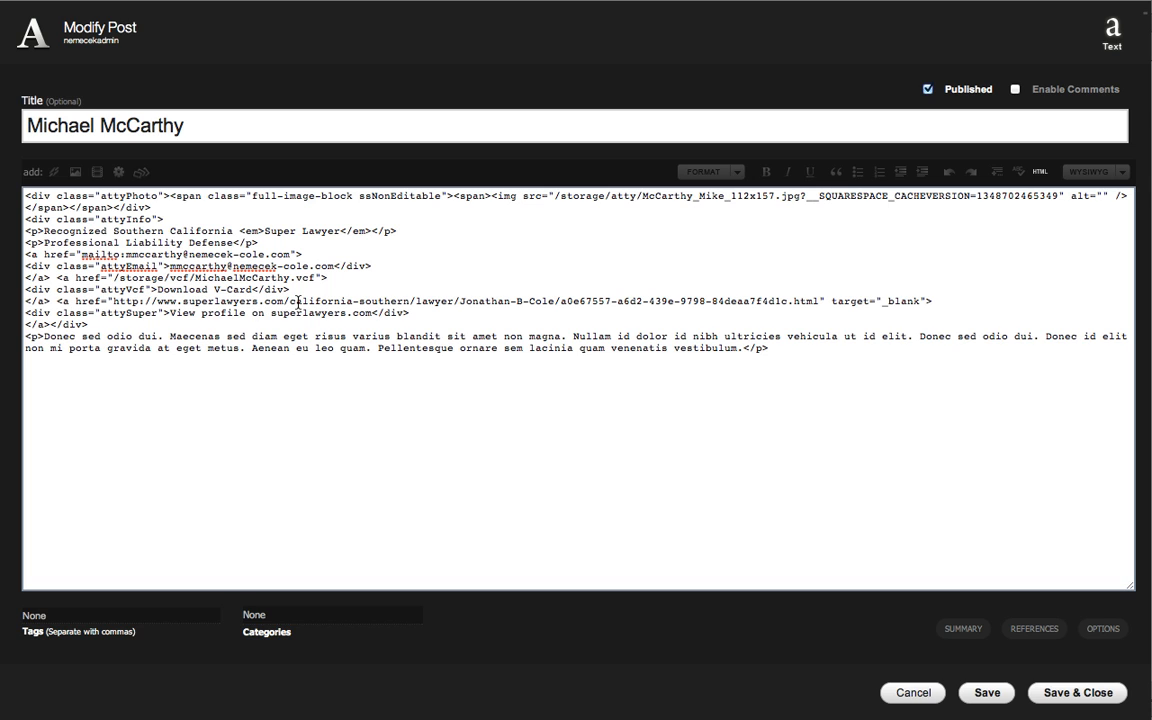
click(1060, 697)
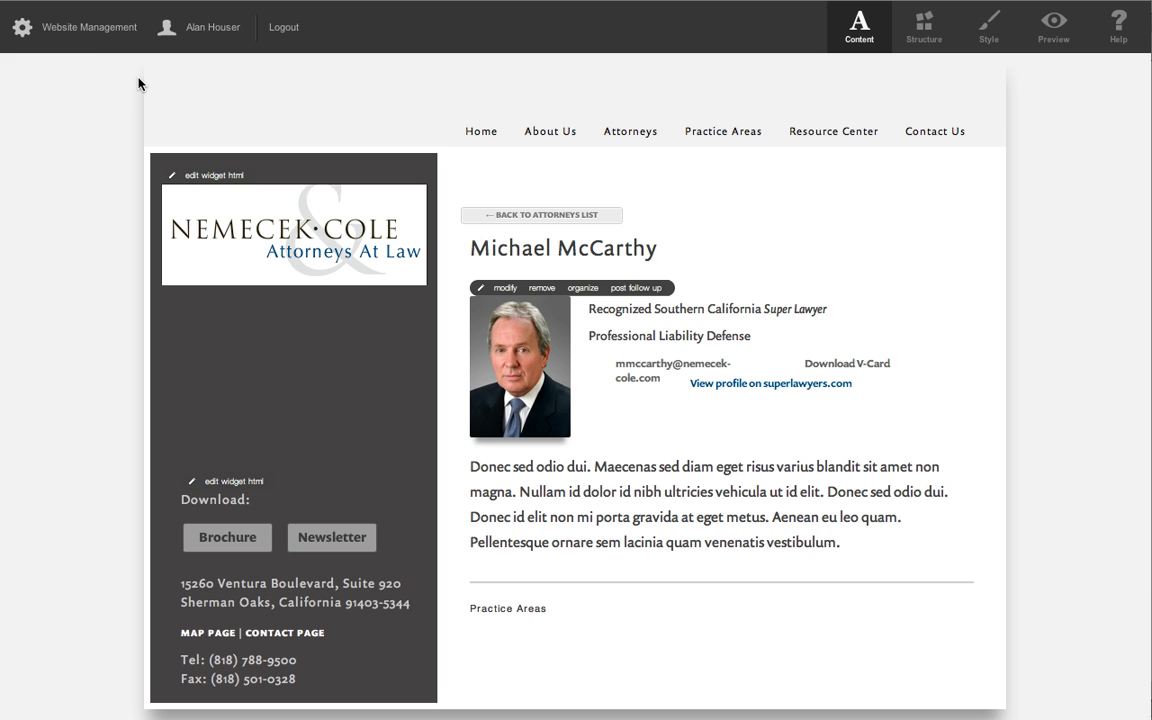
Open the vcf folder in the website's File Storage area.
click(75, 27)
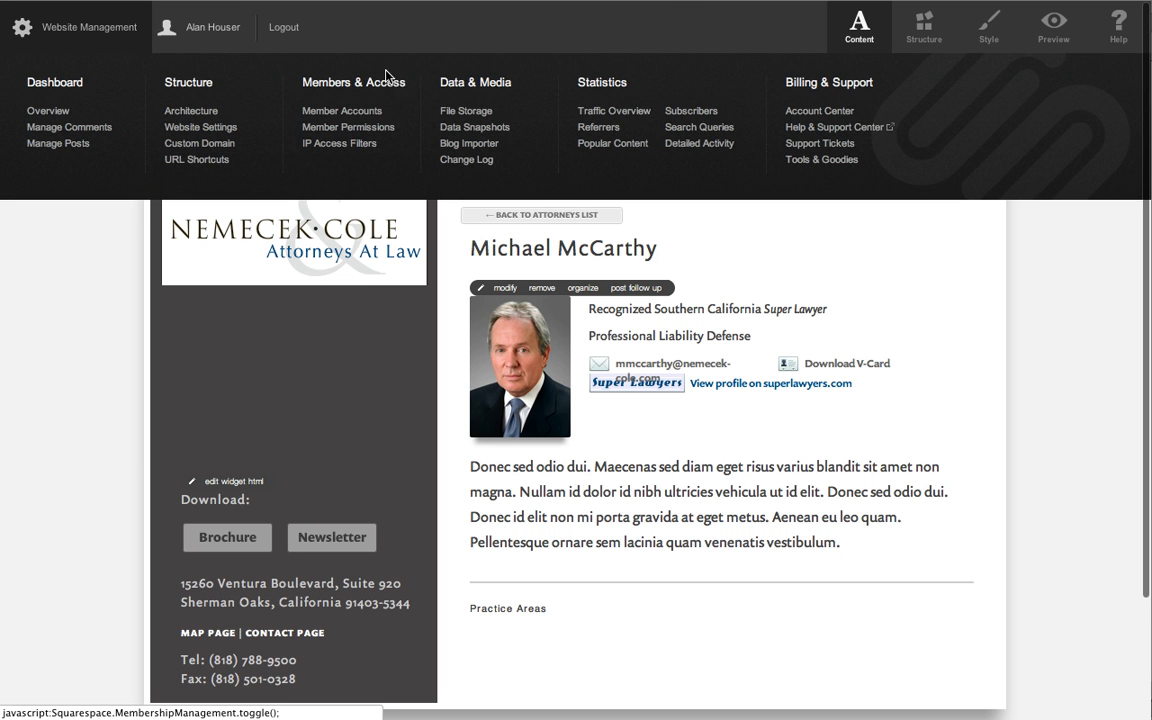
click(476, 110)
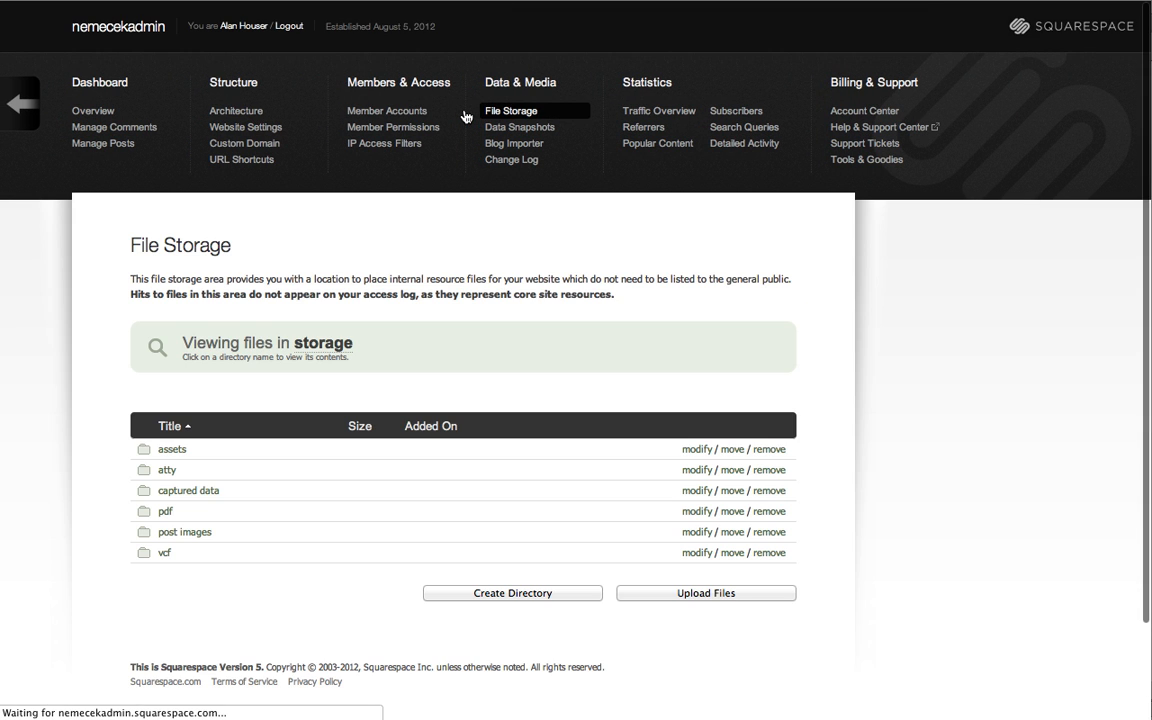
click(164, 553)
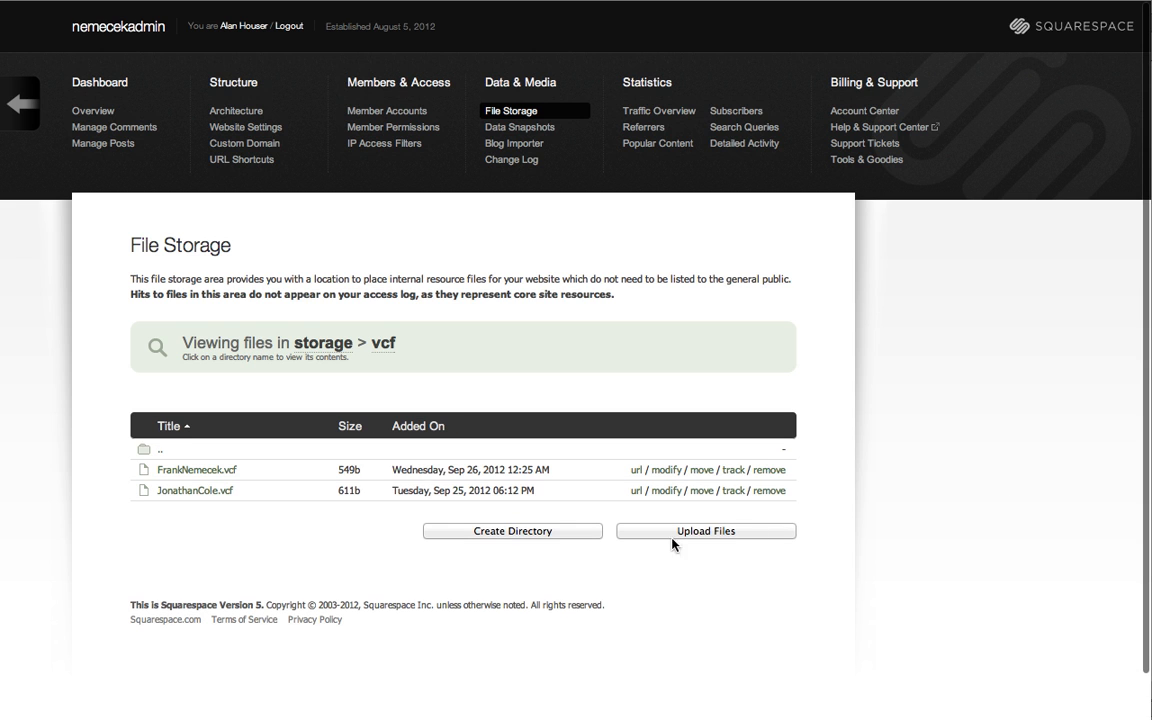
Upload the third attorney's .vcf file from the local vcf folder to the site's vcf storage folder and return to his profile page.
click(690, 532)
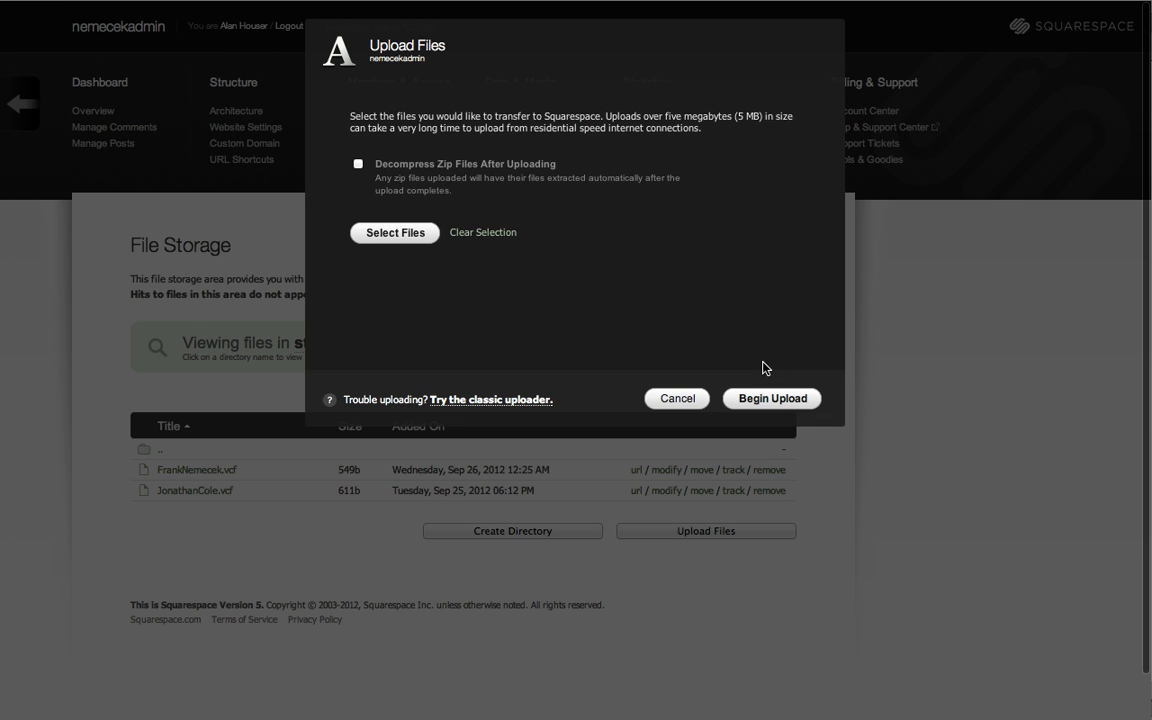
click(404, 236)
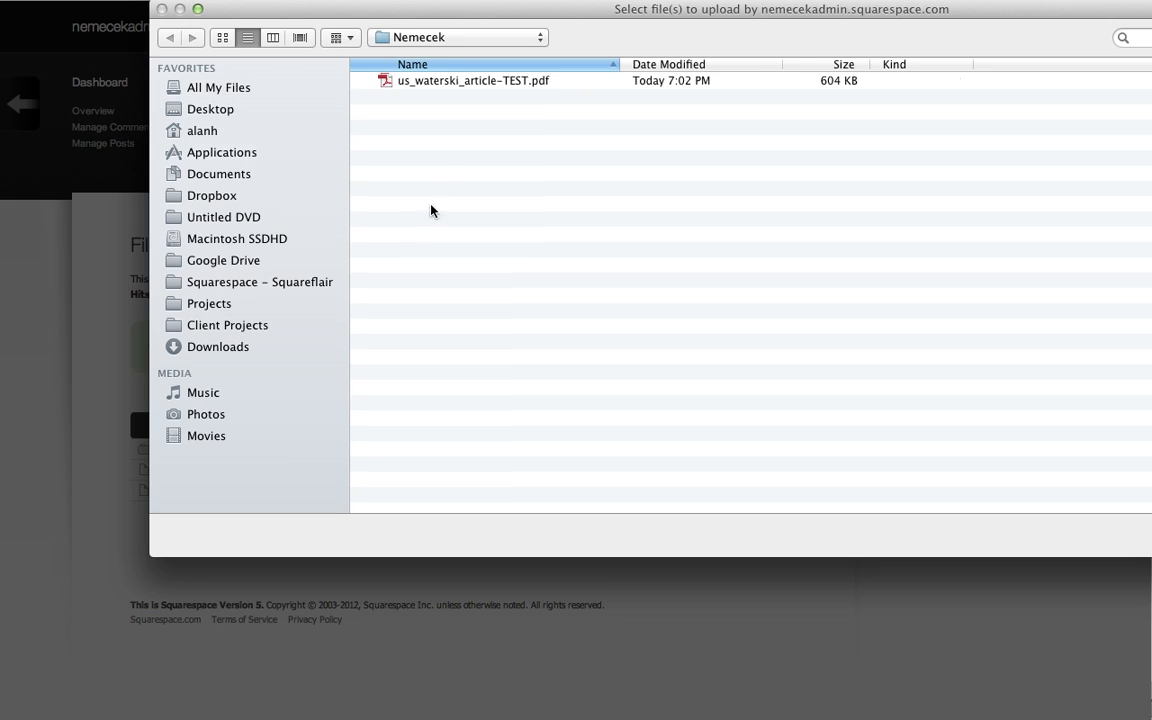
click(437, 39)
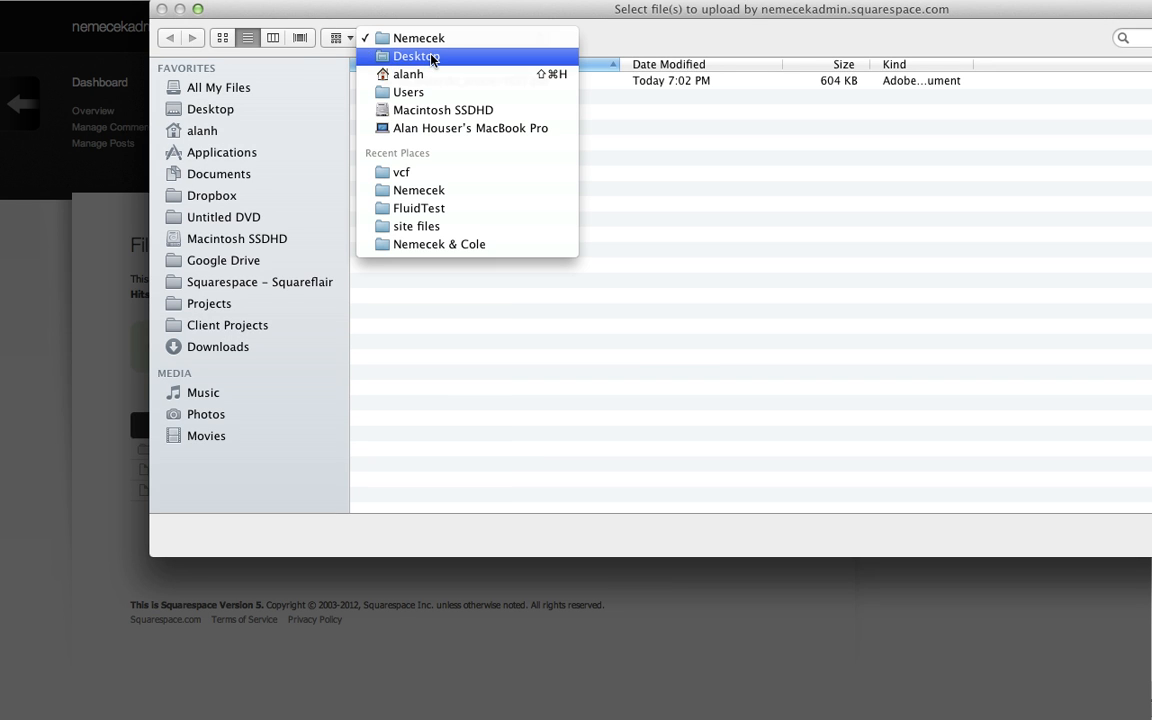
click(413, 173)
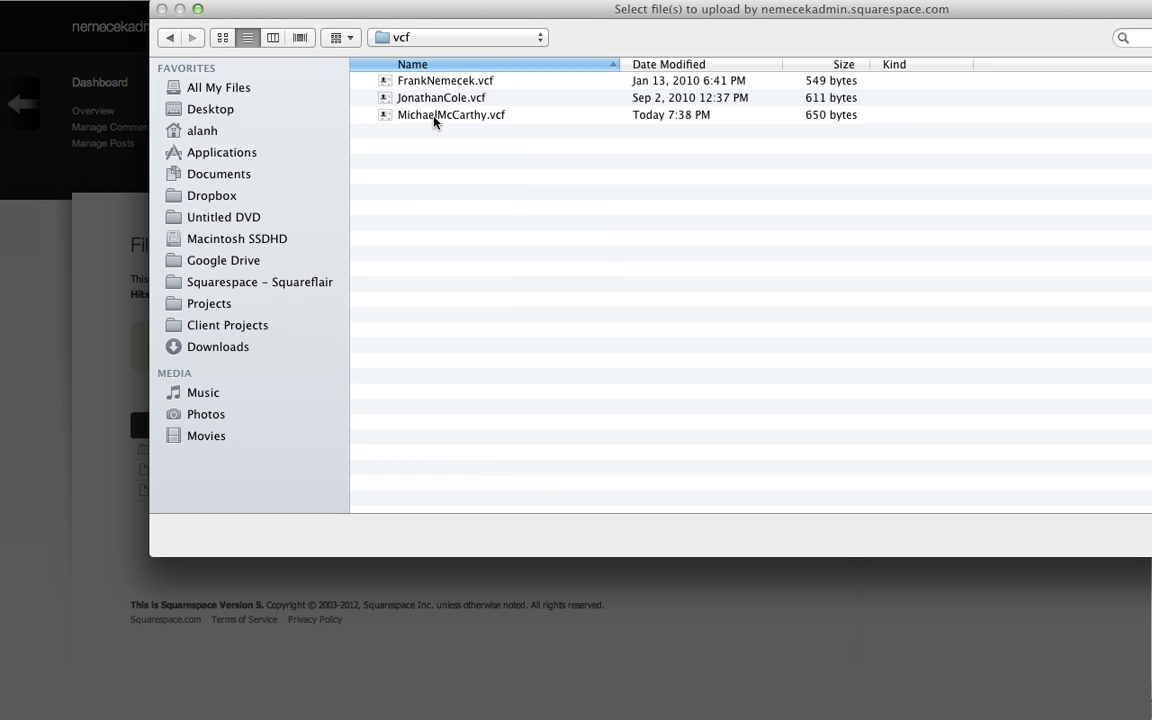
click(435, 117)
double_click(435, 117)
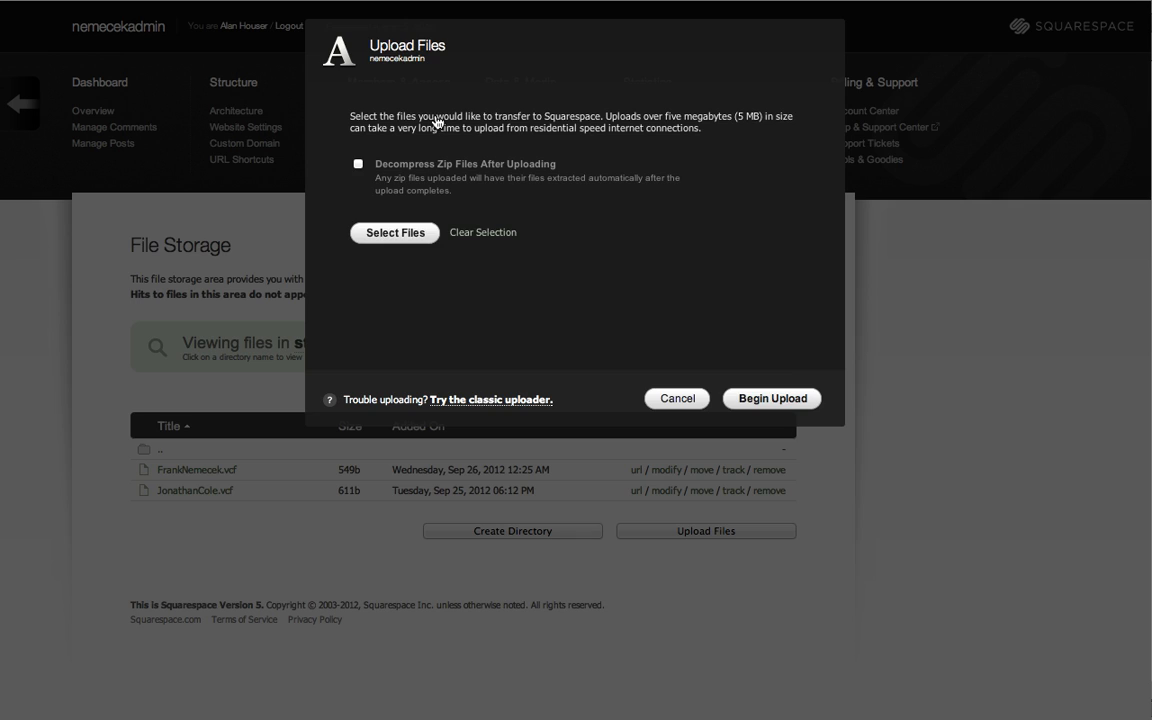
click(792, 401)
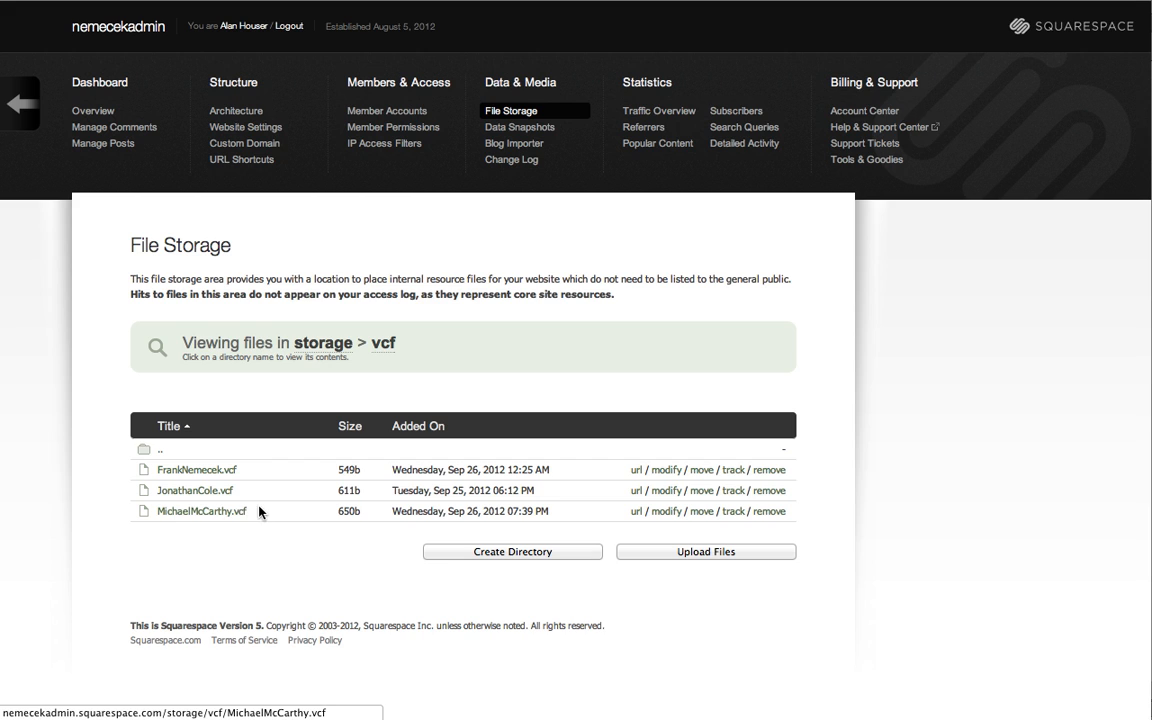
drag(248, 511, 160, 511)
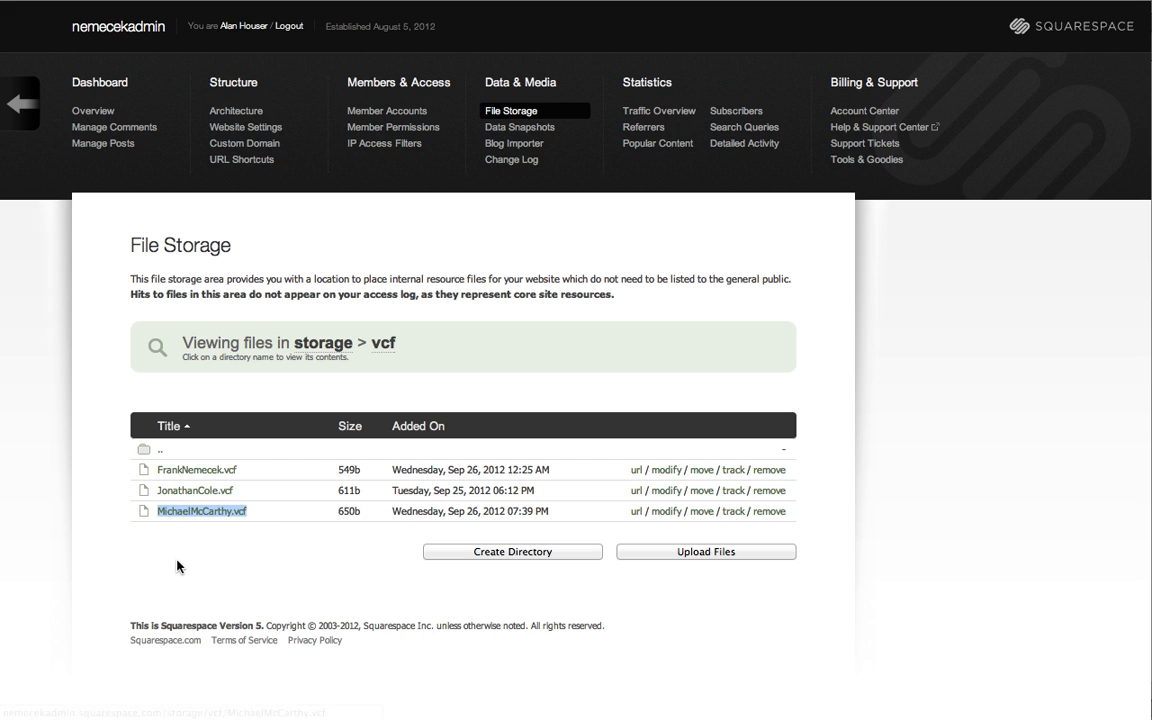
click(45, 260)
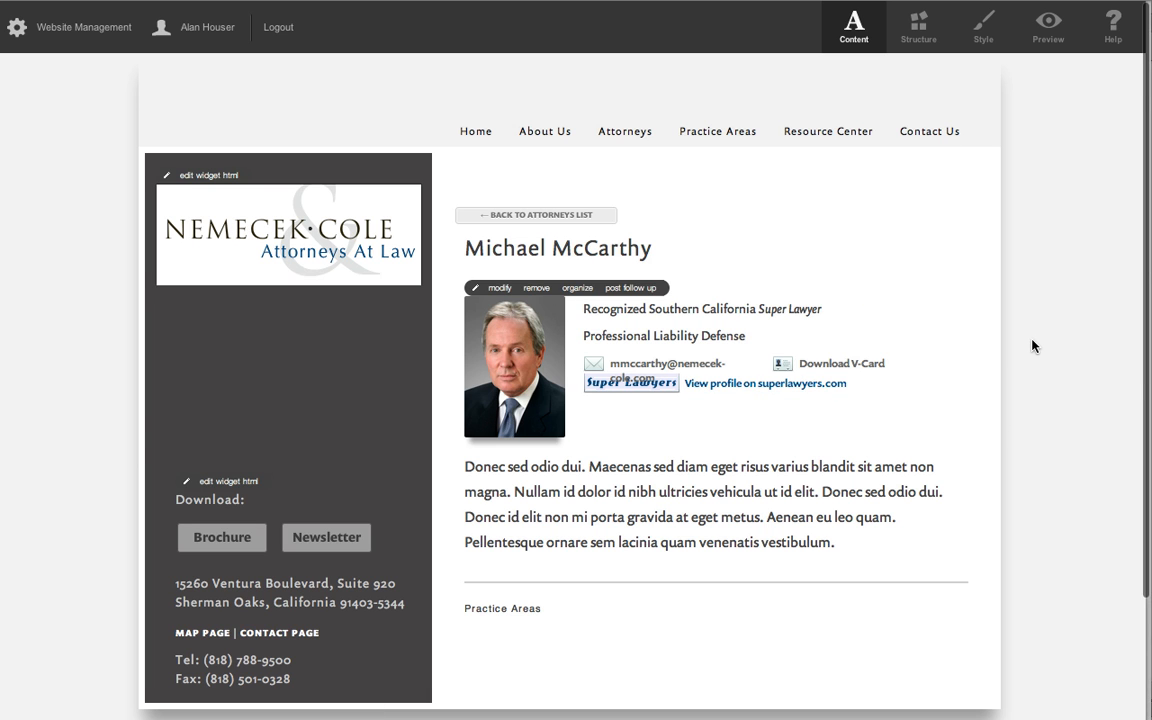
Switch to the other browser, open the third attorney's Super Lawyers profile to get its address, and return to his page in the site editor.
key(super+Tab)
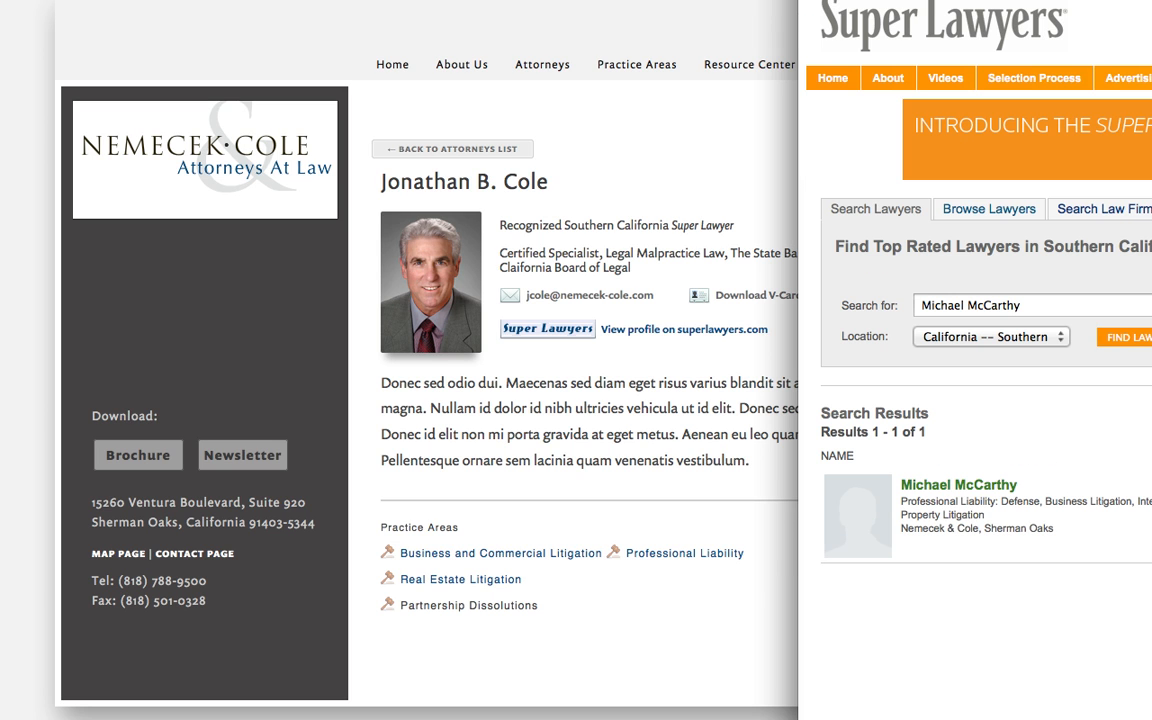
click(985, 488)
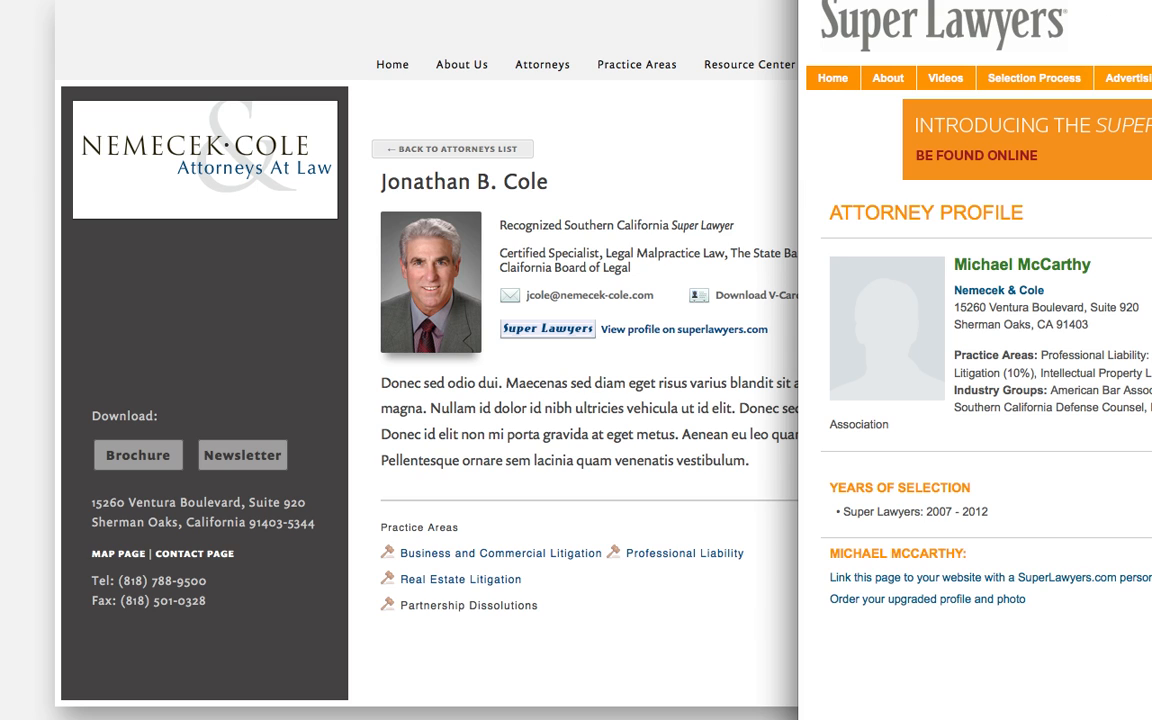
click(658, 160)
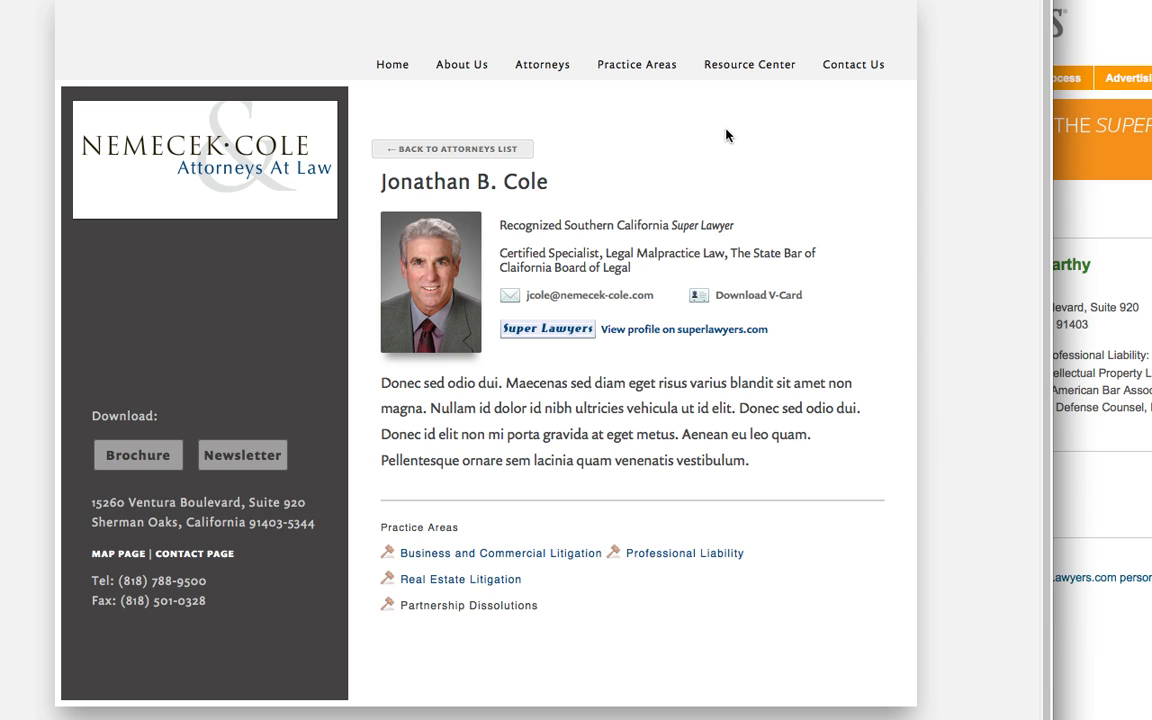
key(super+Tab)
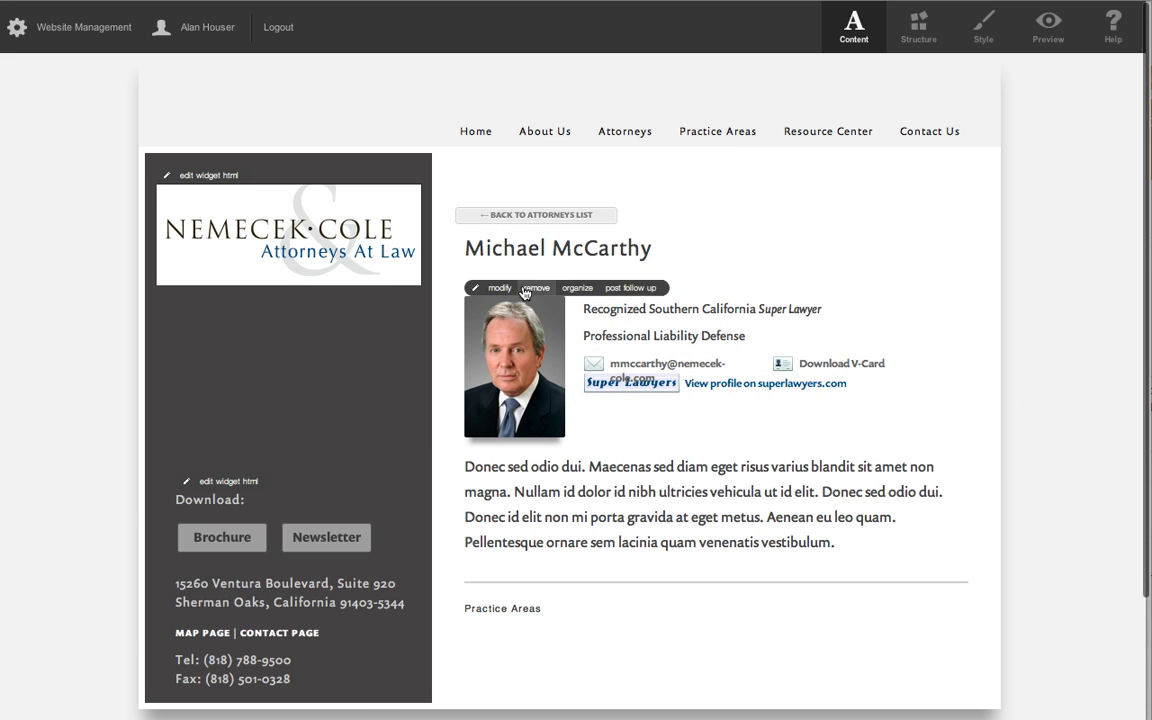
Replace the superlawyers.com link in the post's HTML with the third attorney's profile URL, then save and close the post.
click(670, 277)
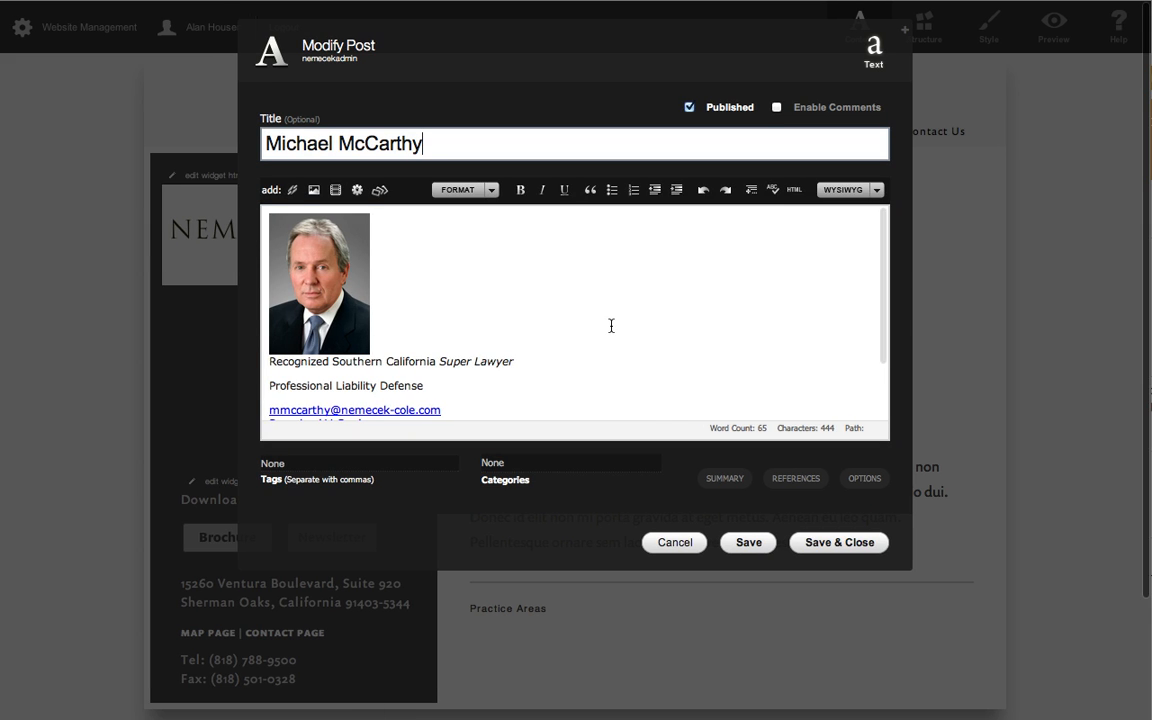
scroll(609, 324, down, 3)
click(795, 190)
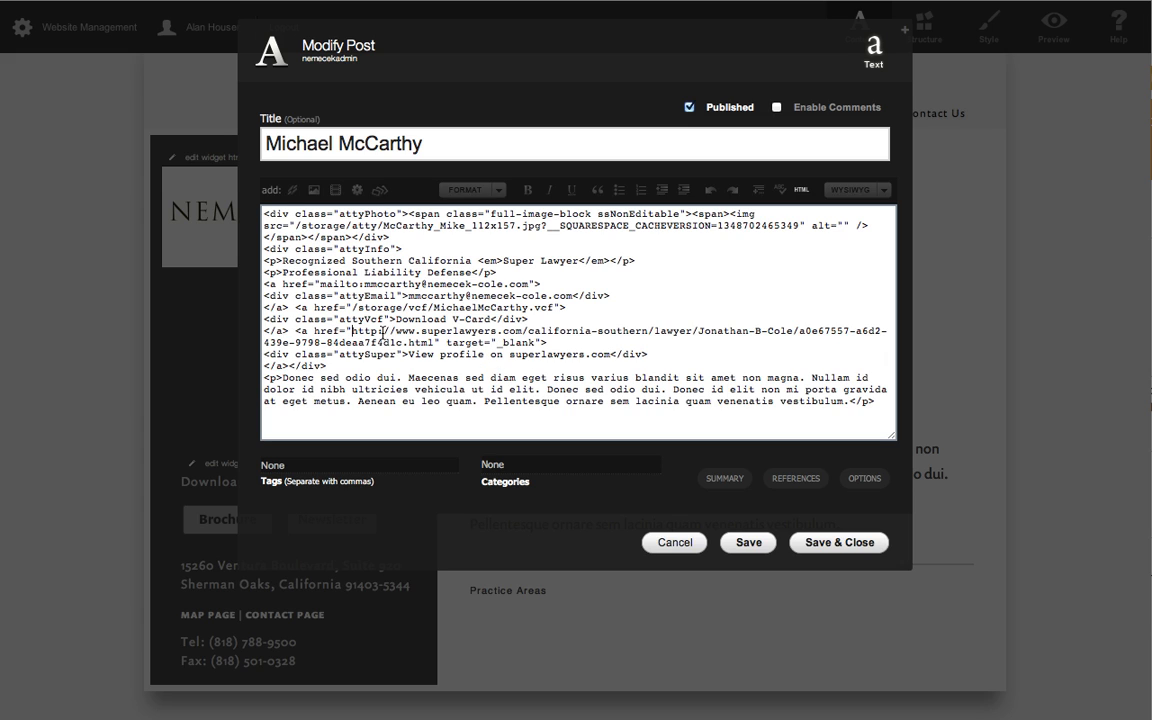
drag(352, 331, 436, 343)
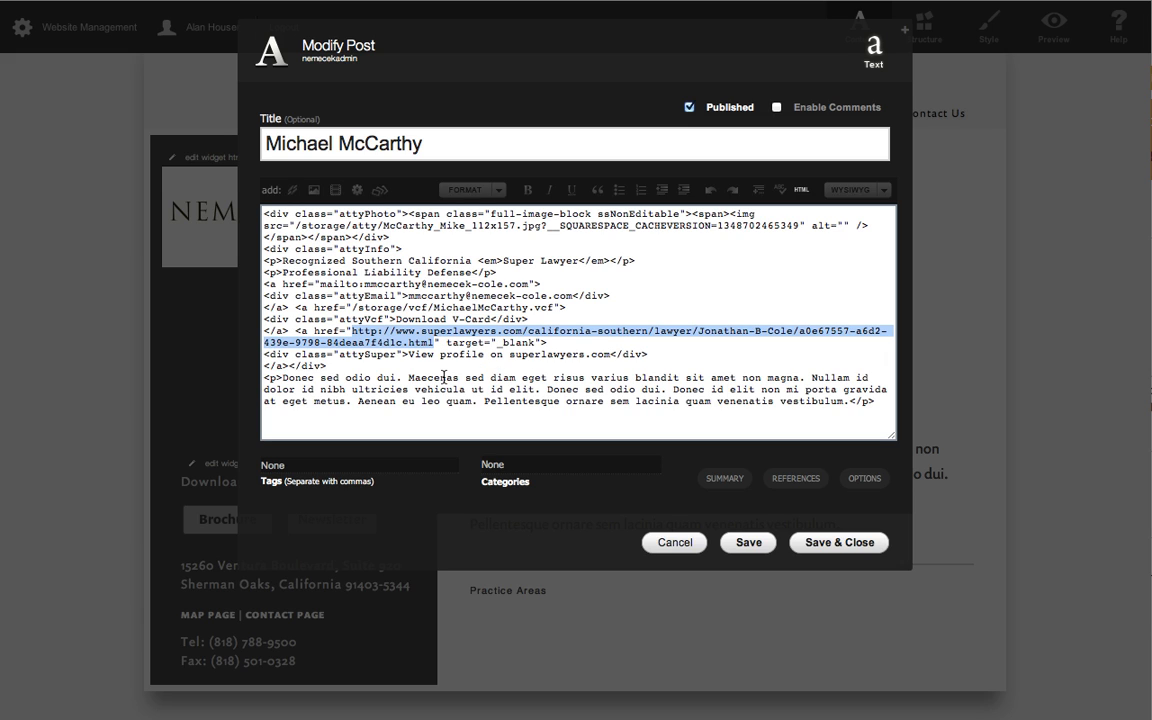
text(http://www.superlawyers.com/california-southern/lawyer/Michael-McCarthy/be787f64-a21a-4ba2-be66-a10c6e10d1d3.html)
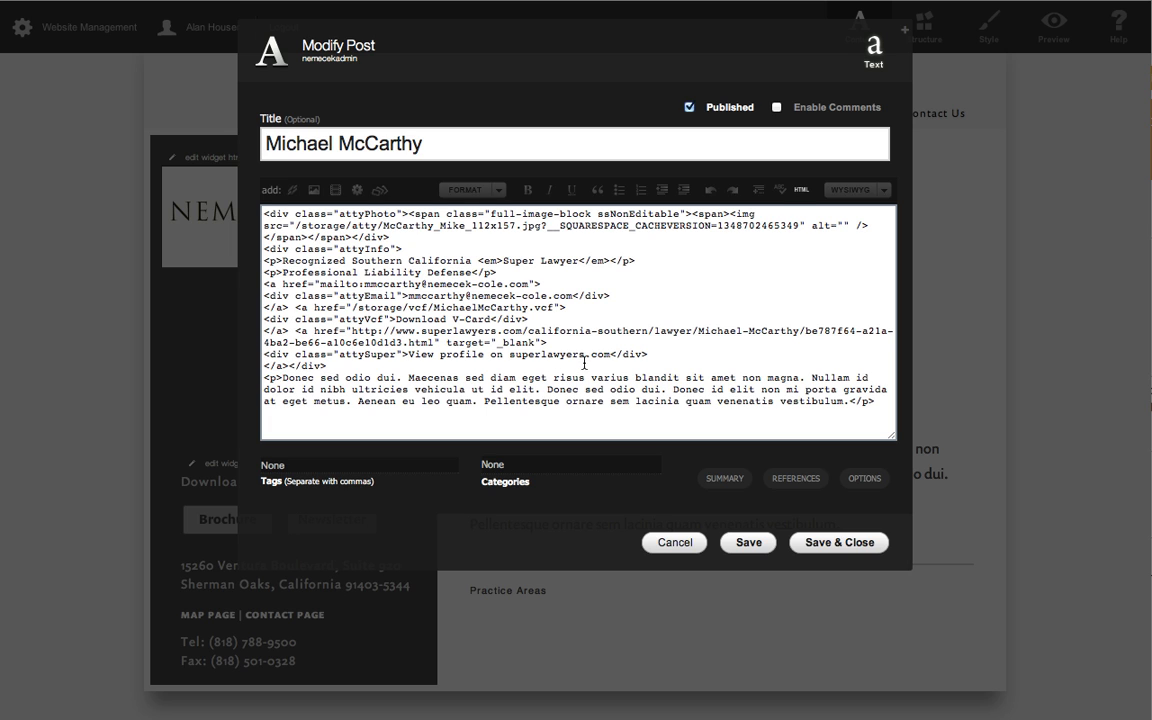
click(804, 190)
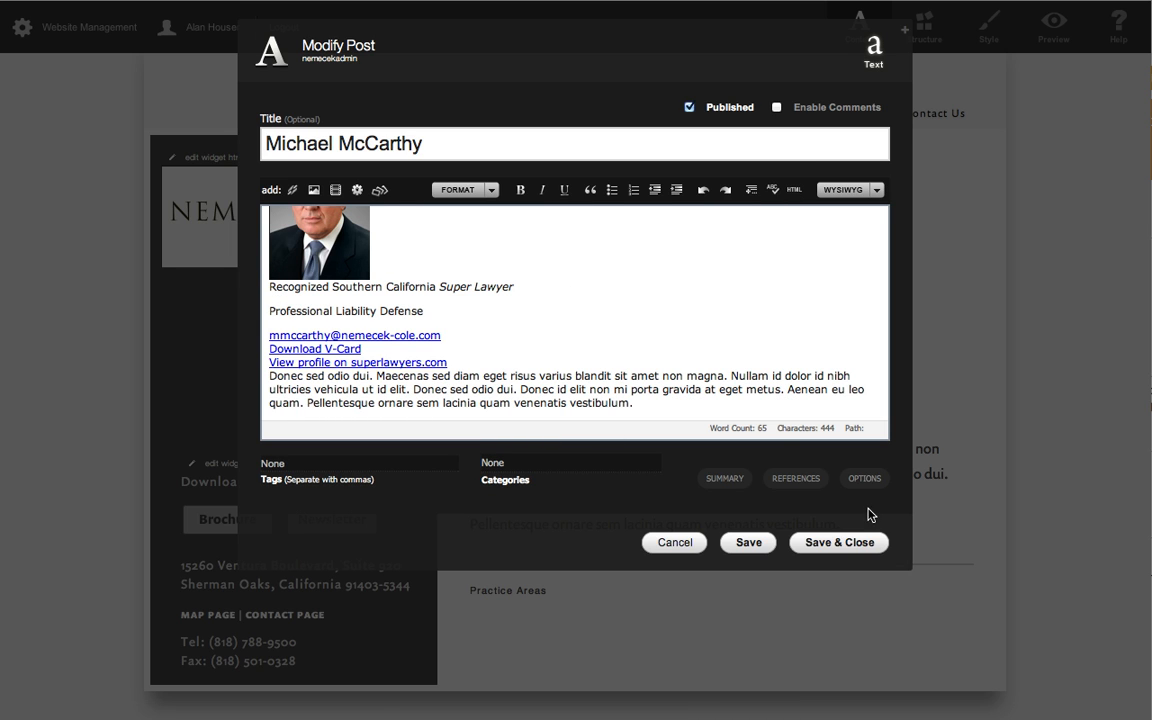
click(856, 546)
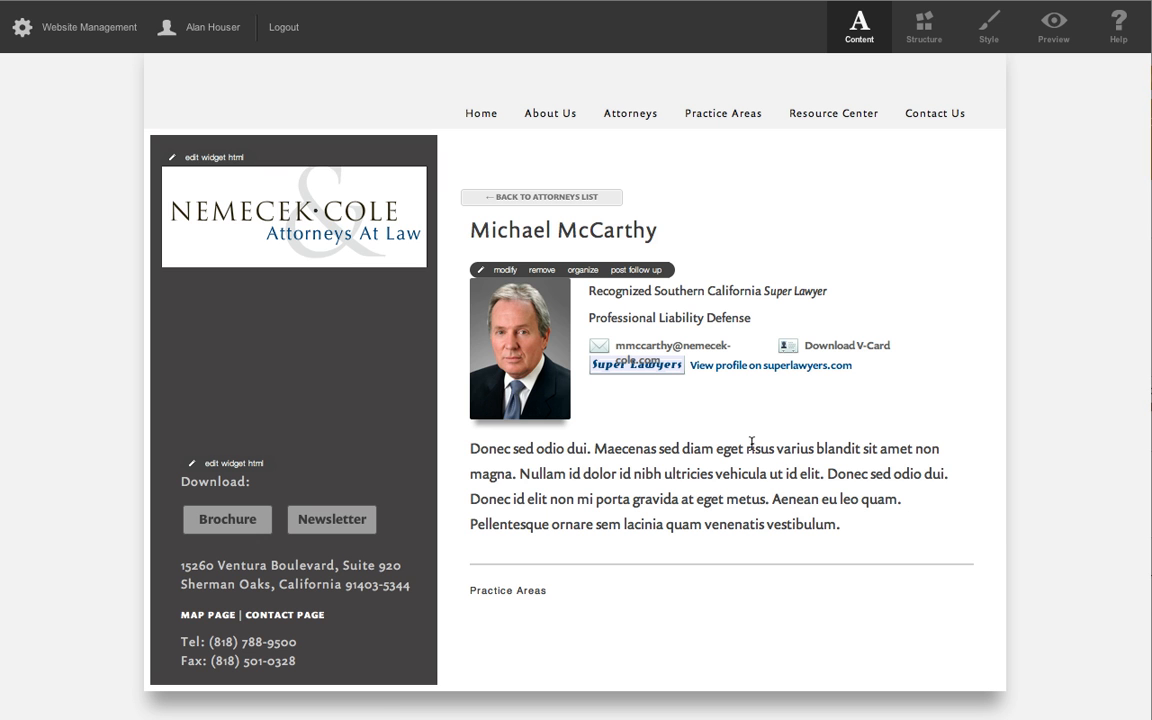
Test the V-card download and Super Lawyers profile links, then preview the attorney page.
click(843, 346)
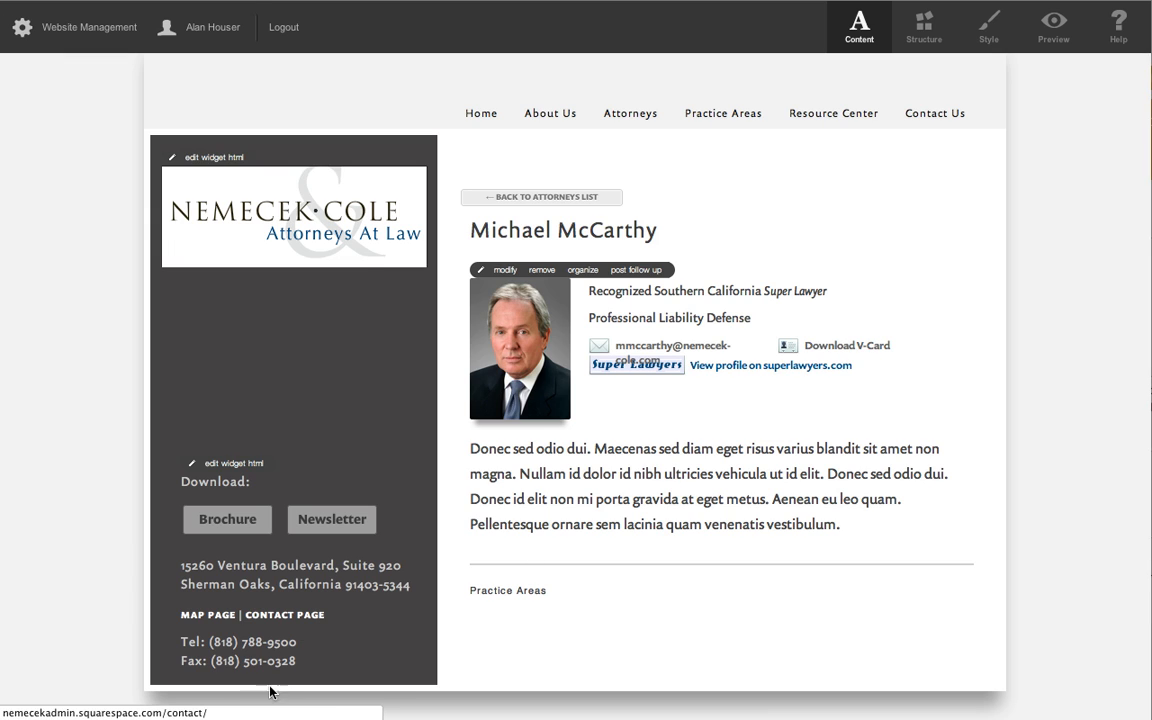
click(739, 366)
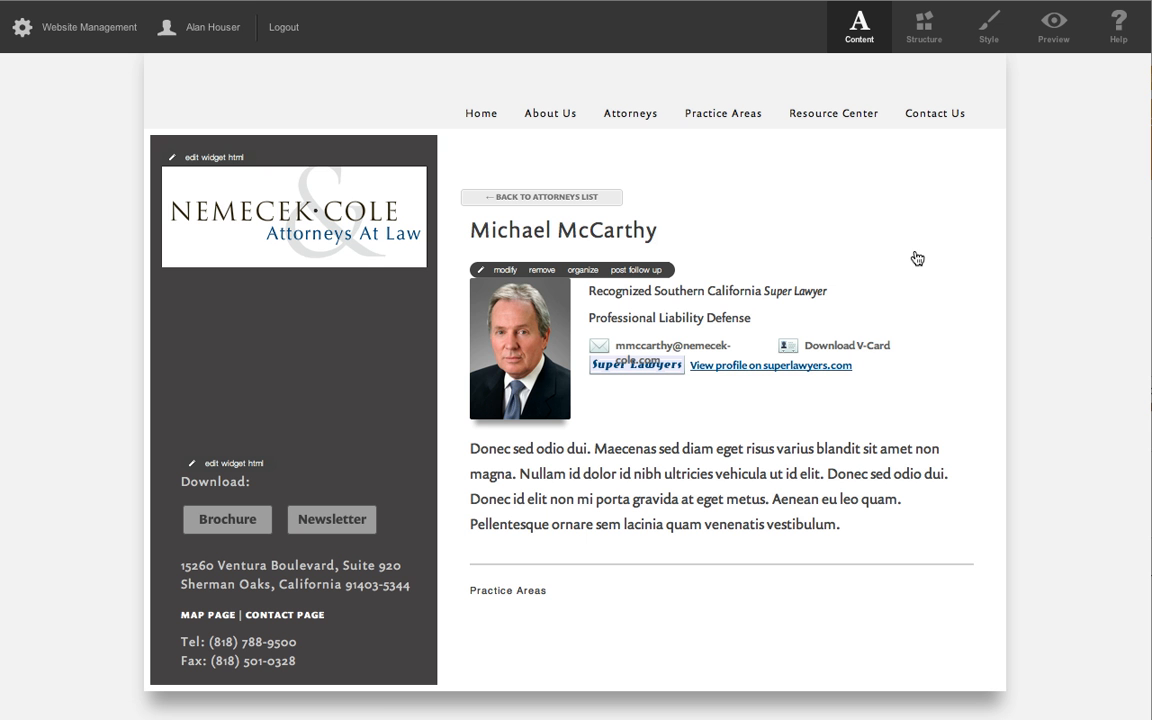
click(1053, 28)
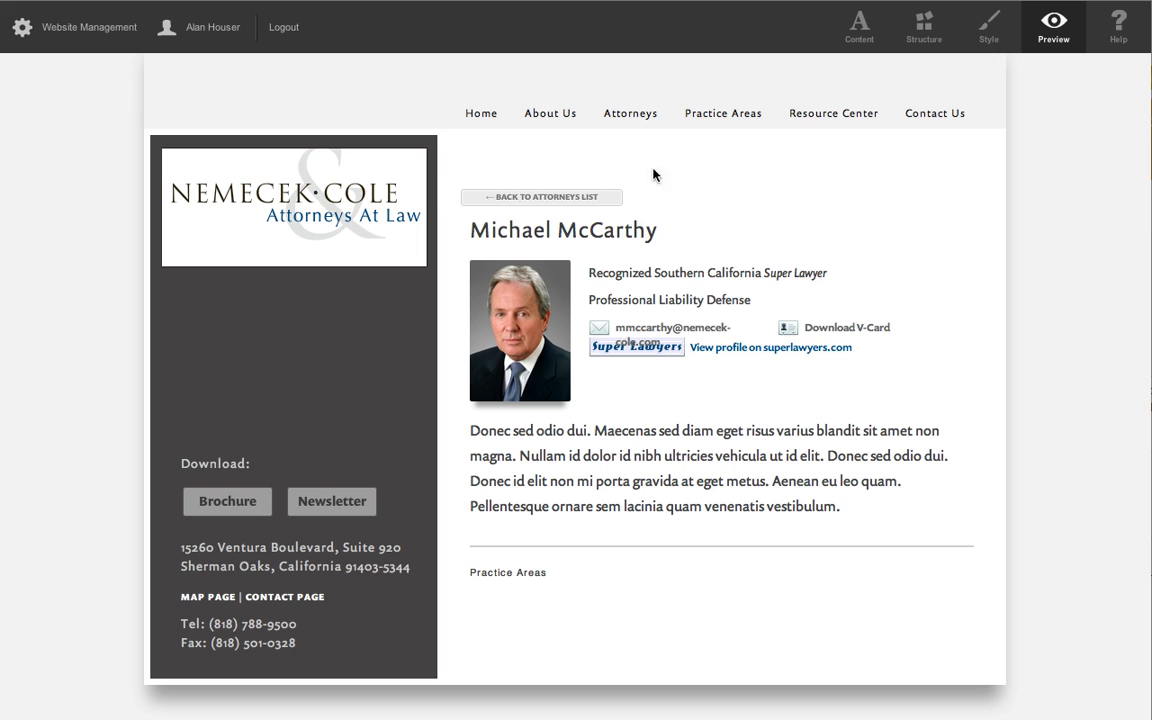
Reopen the third attorney's post for editing and look up his practice areas in the practice-area spreadsheet.
click(858, 28)
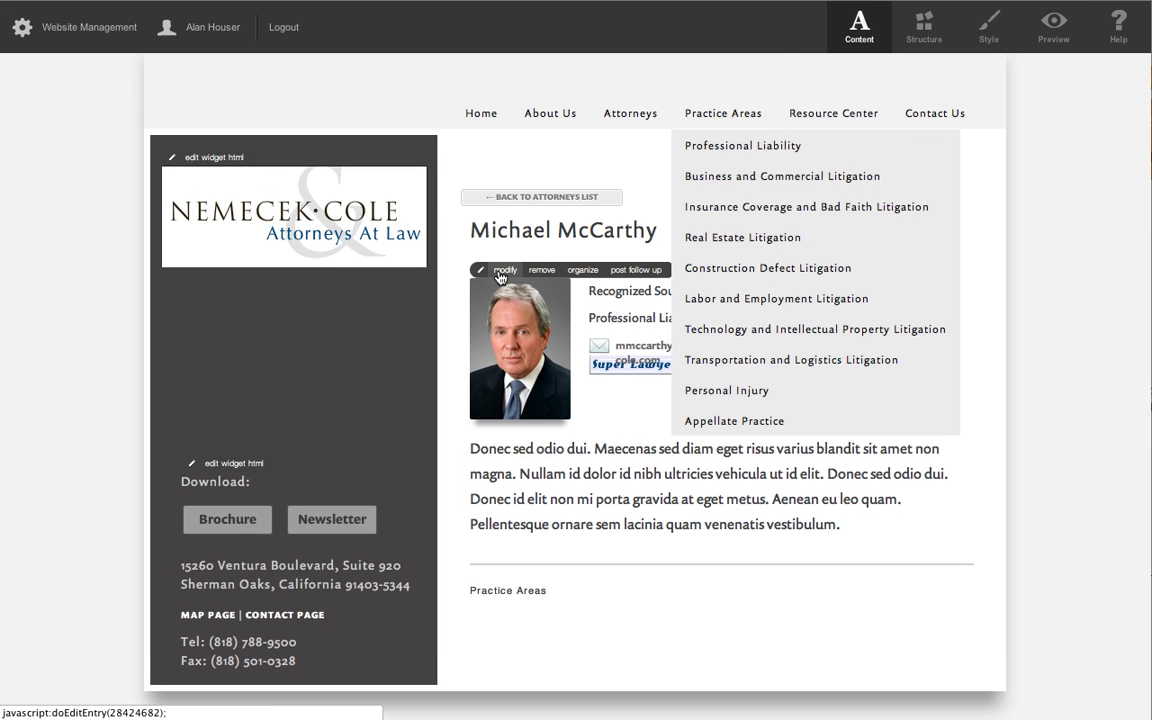
click(502, 270)
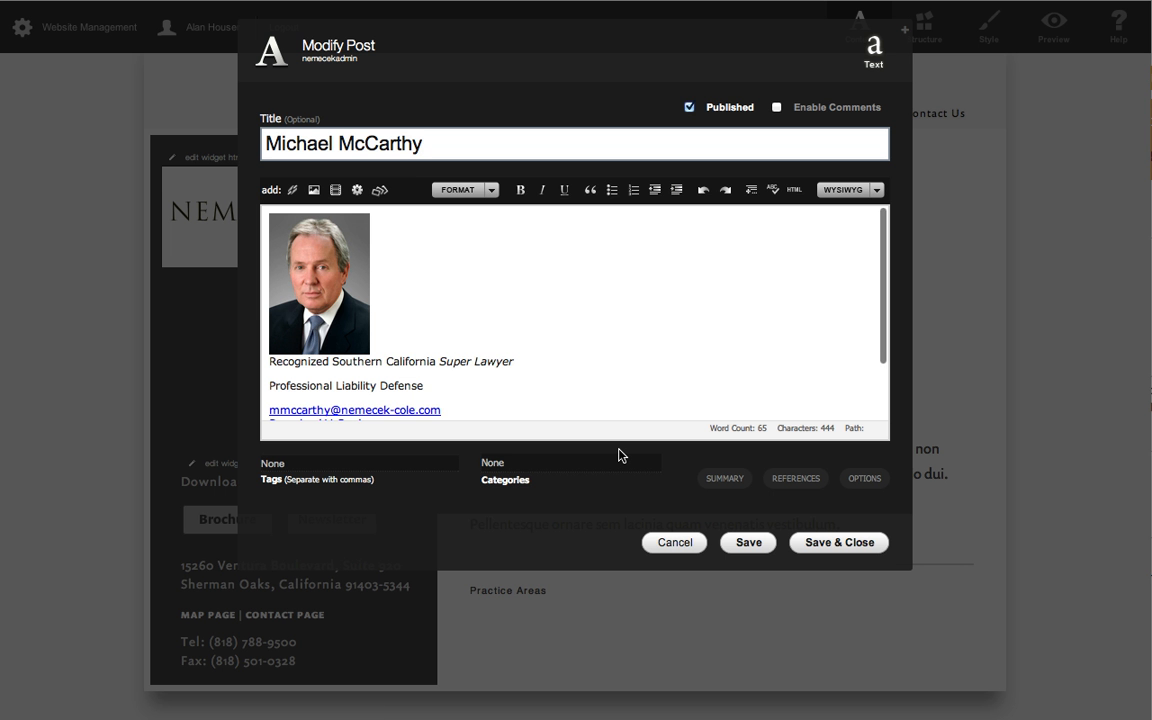
key(super+Tab)
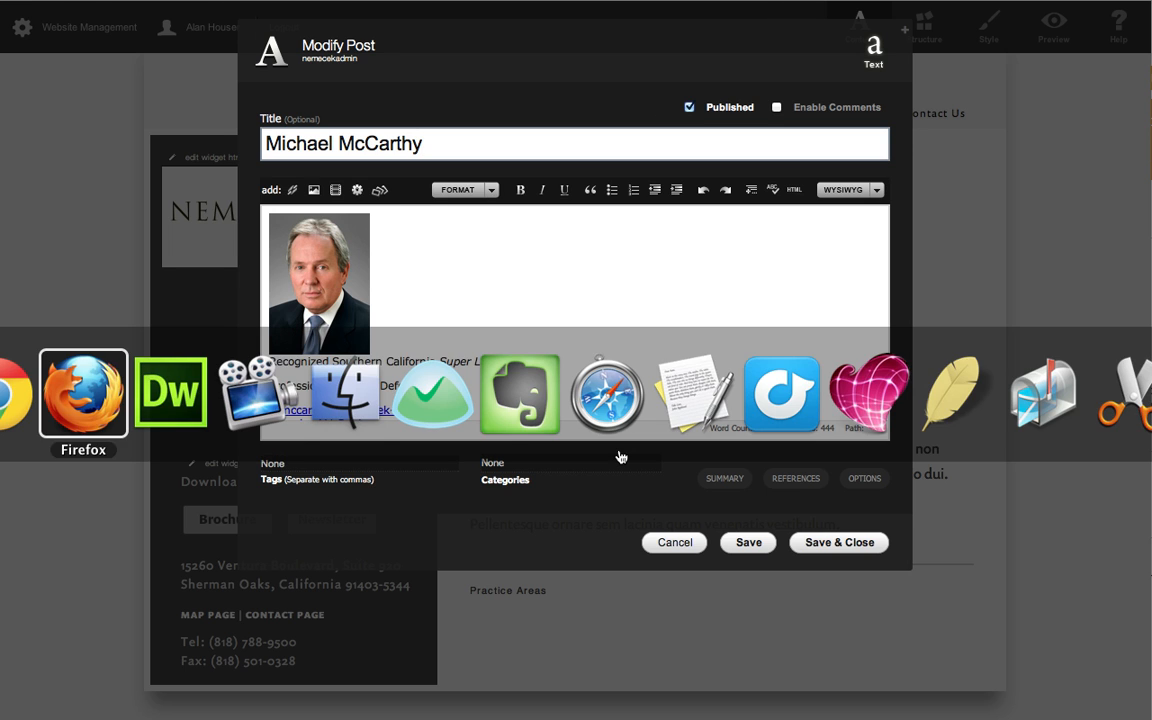
key(super+Tab)
key(super+Tab)
key(super+Tab)
key(super+Tab)
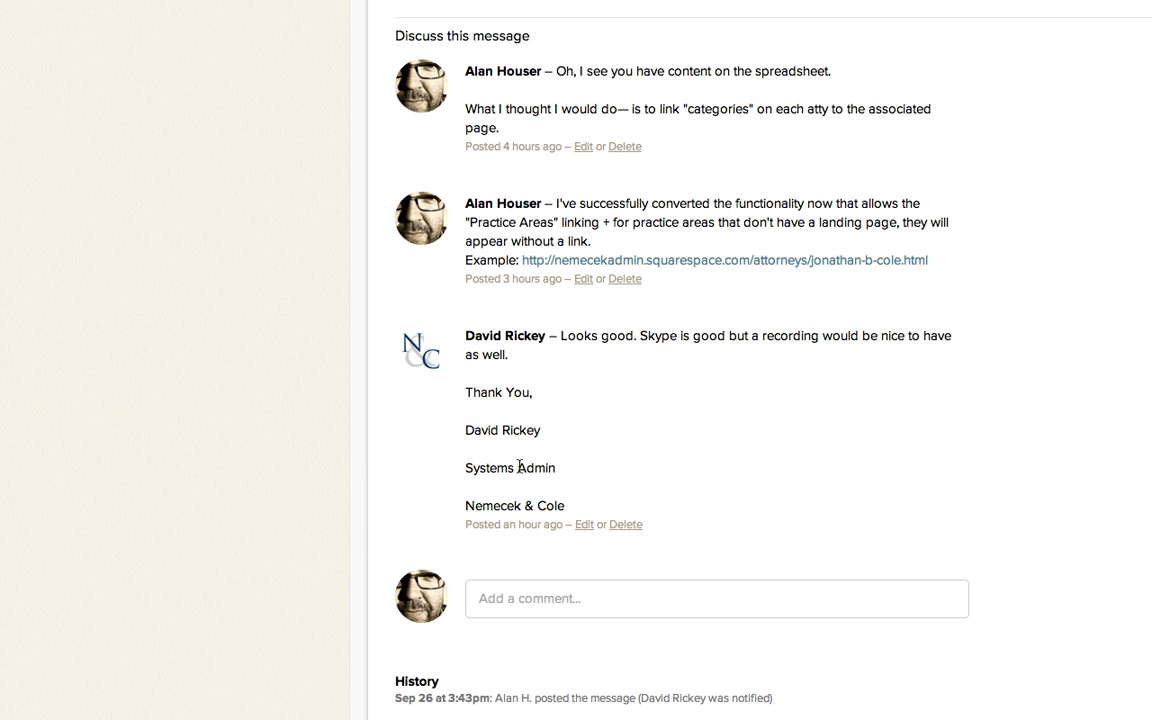
key(super+Tab)
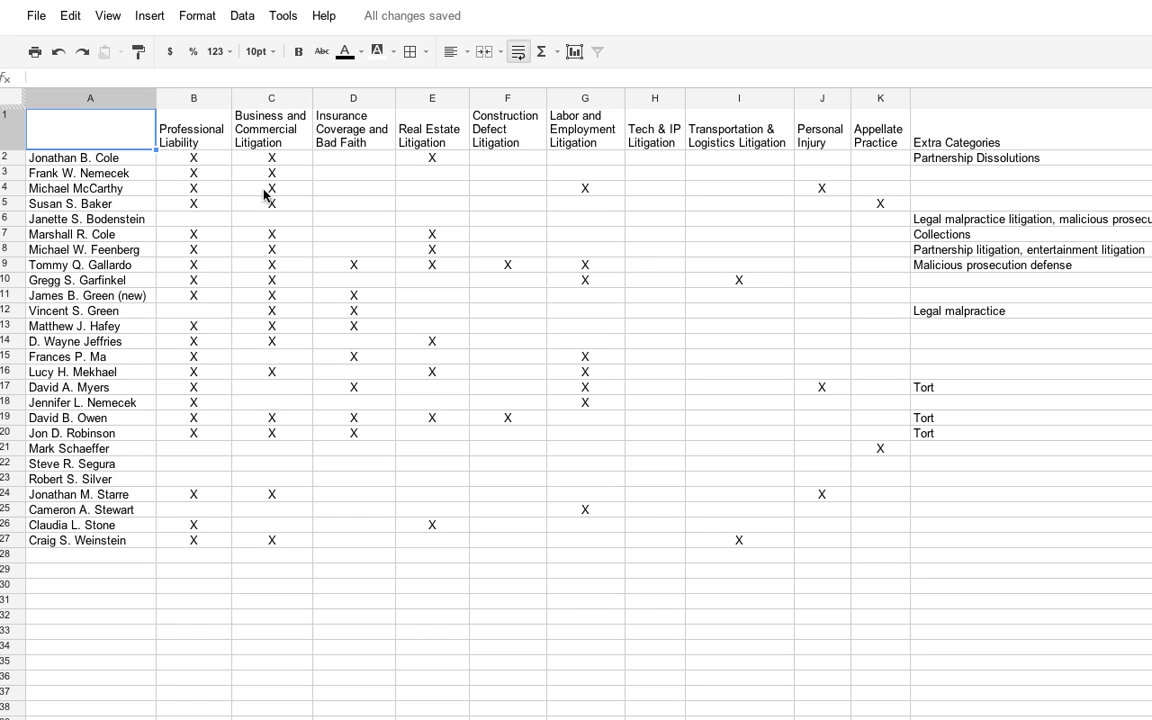
key(super+Tab)
key(super+Tab)
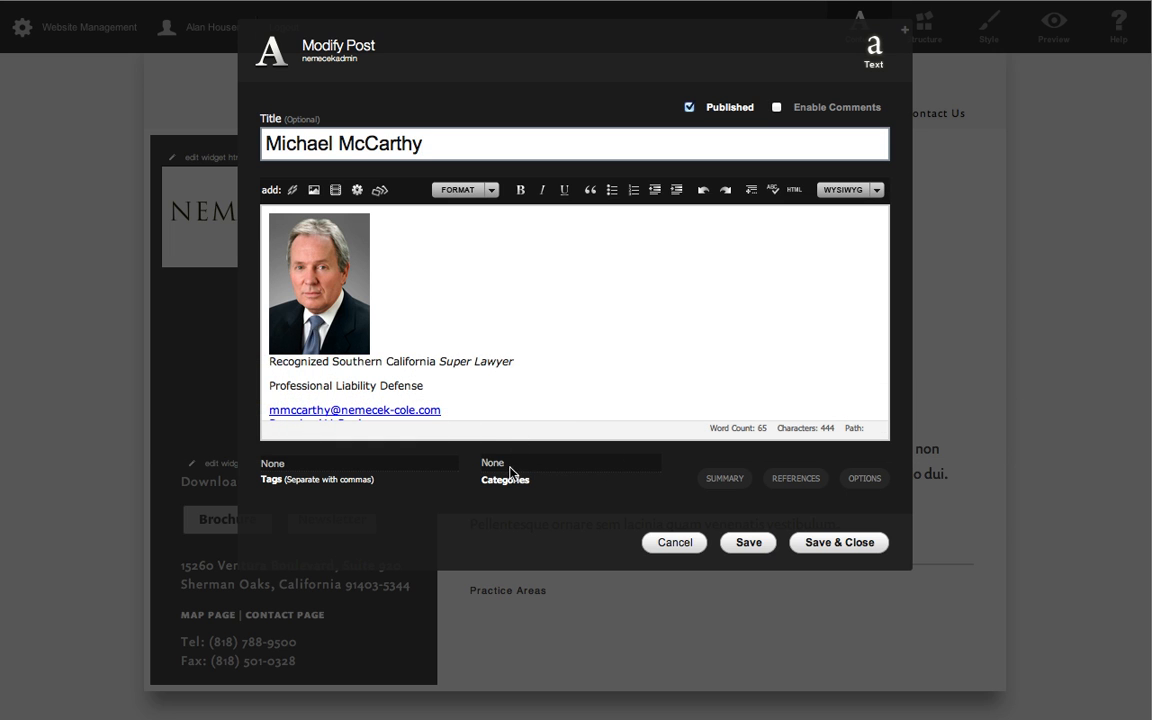
Assign the Business and Commercial Litigation and Professional Liability categories to the third attorney's post, following his row in the practice-area spreadsheet.
click(513, 467)
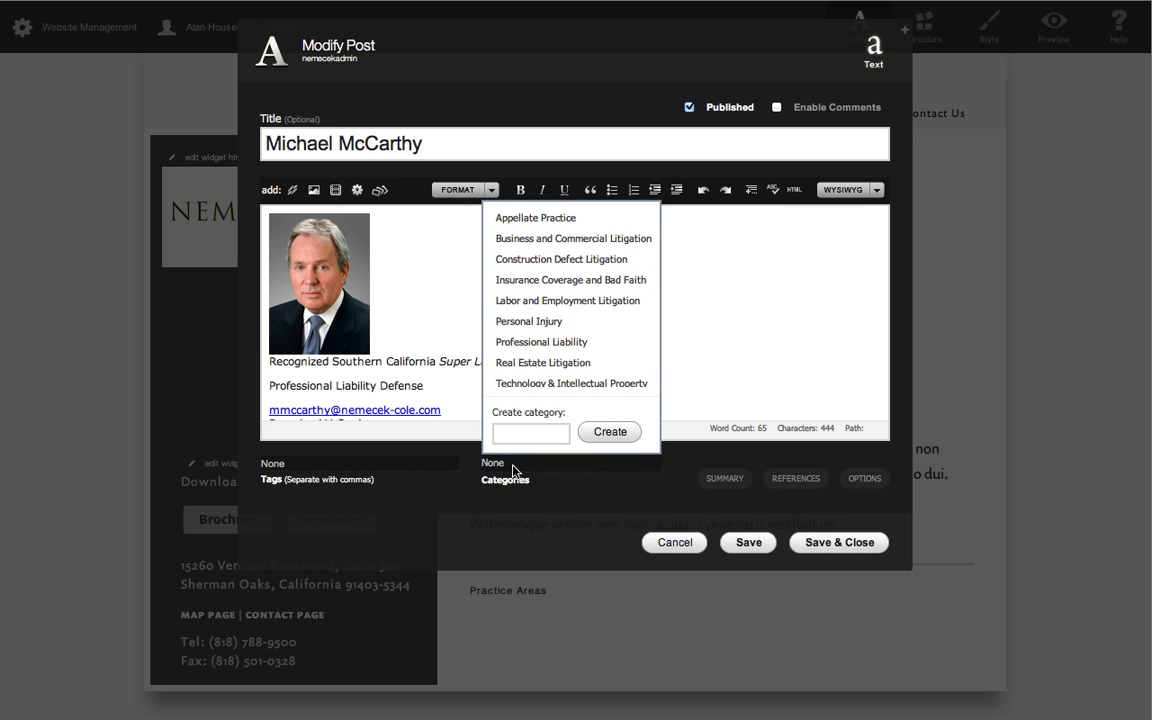
key(super+Tab)
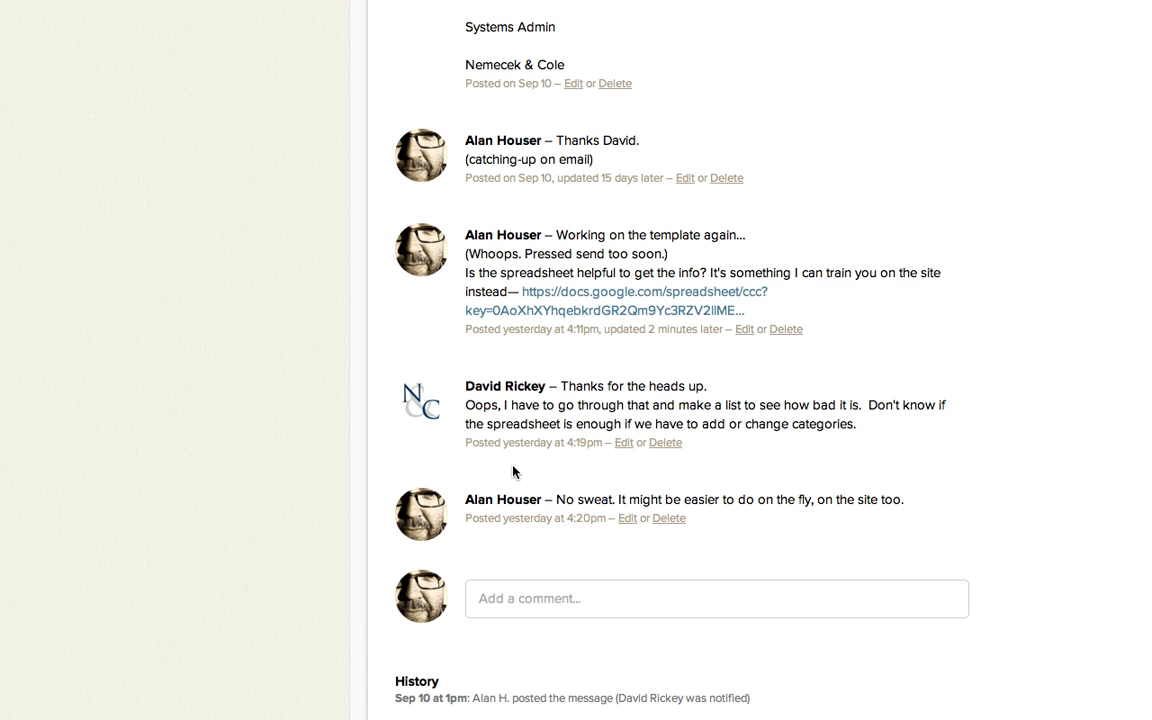
key(super+Tab)
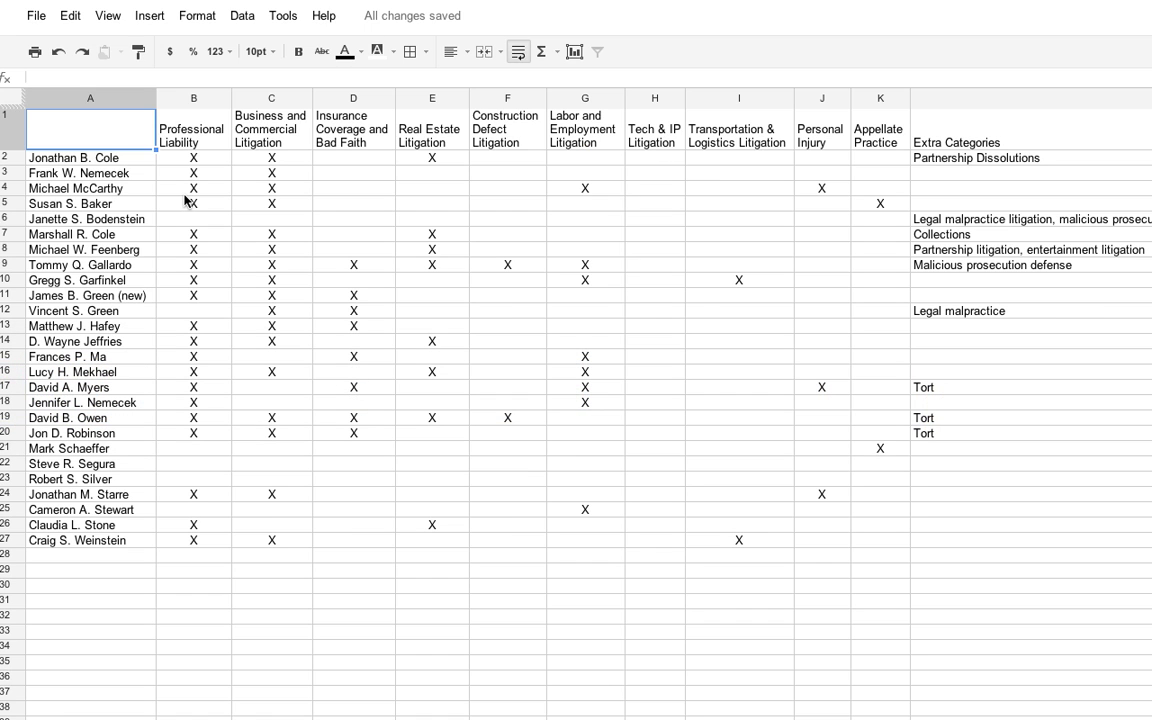
key(super+Tab)
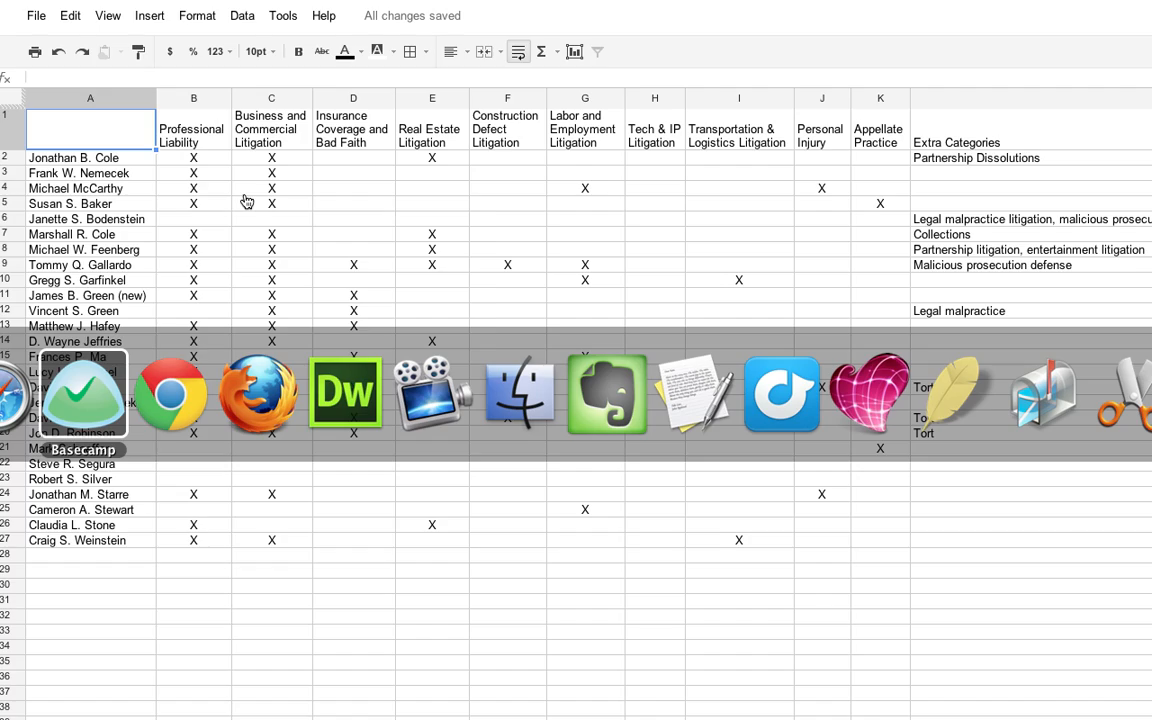
key(super+Tab)
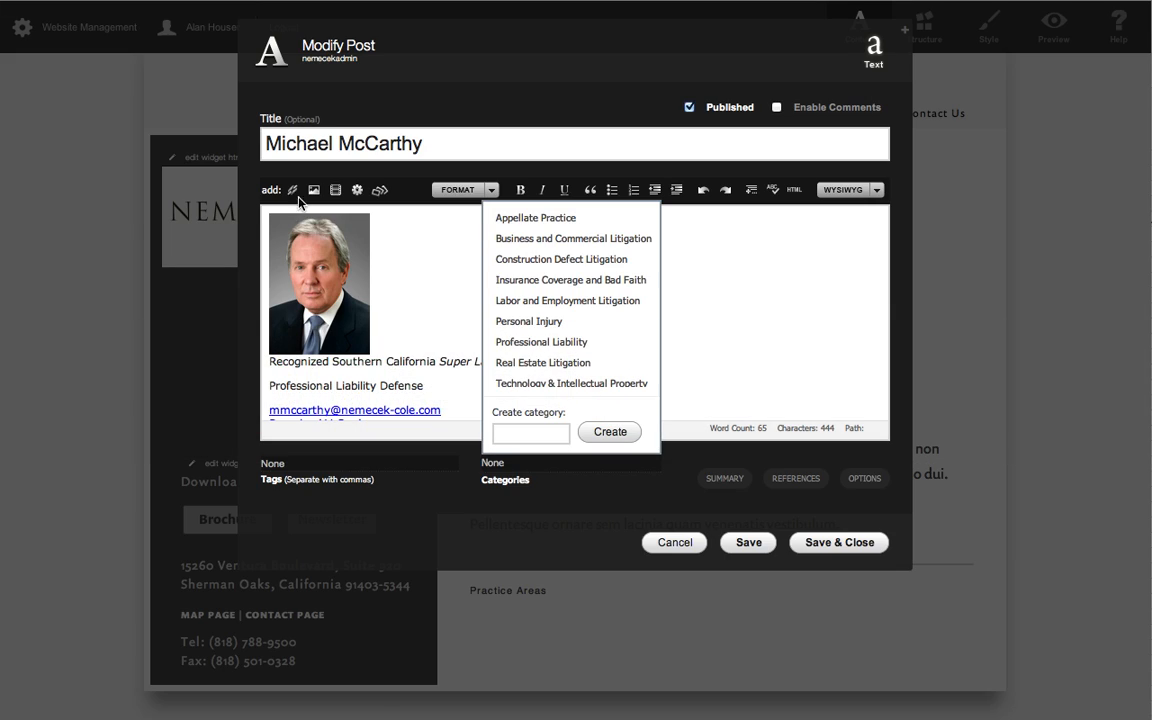
click(560, 241)
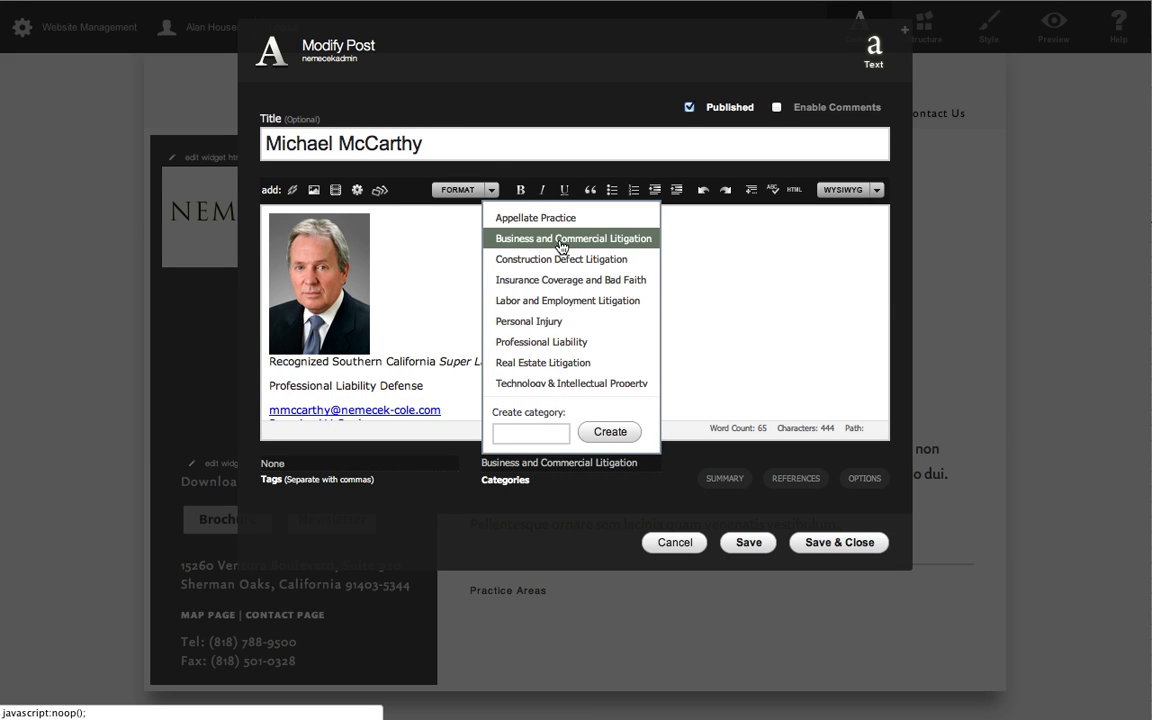
click(545, 347)
Check the spreadsheet for the remaining practice areas, add Labor and Employment Litigation and Personal Injury, and save and close the post.
key(super+Tab)
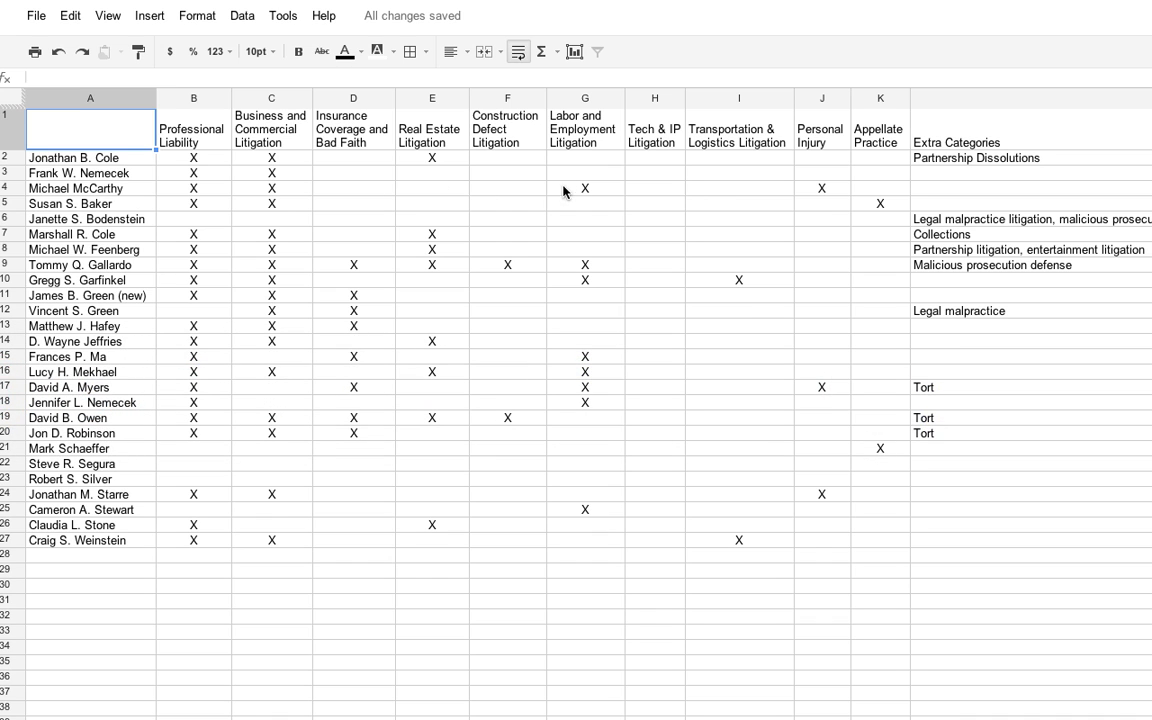
key(super+Tab)
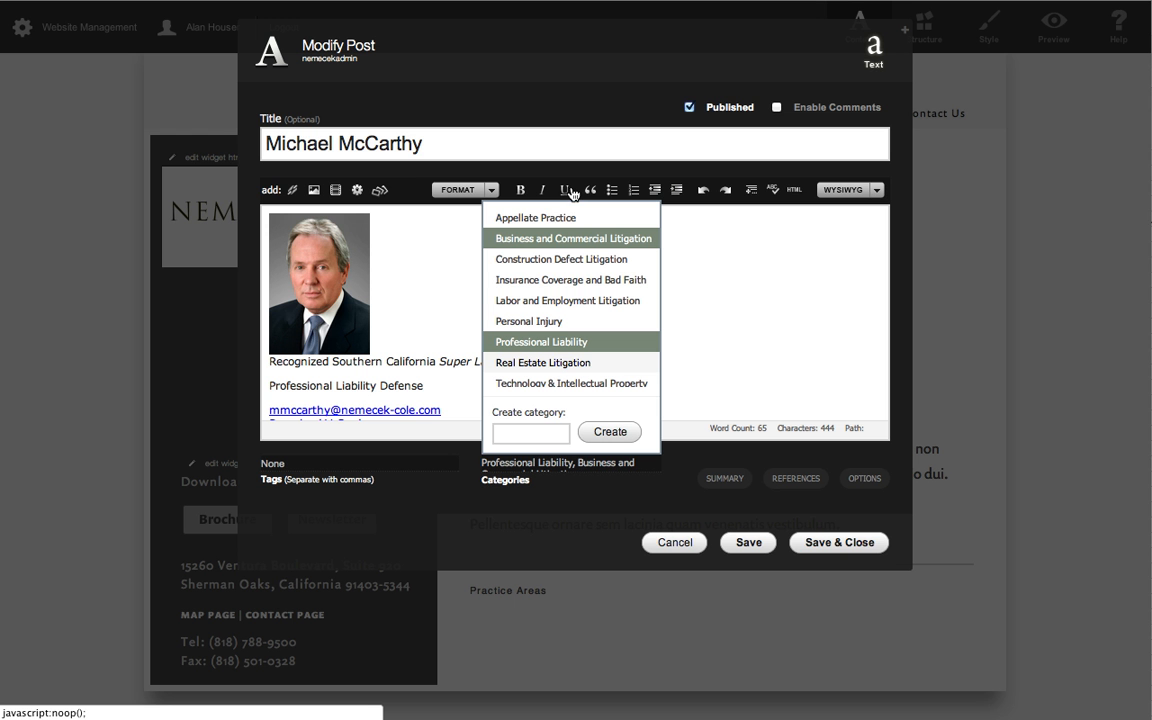
click(550, 302)
key(super+Tab)
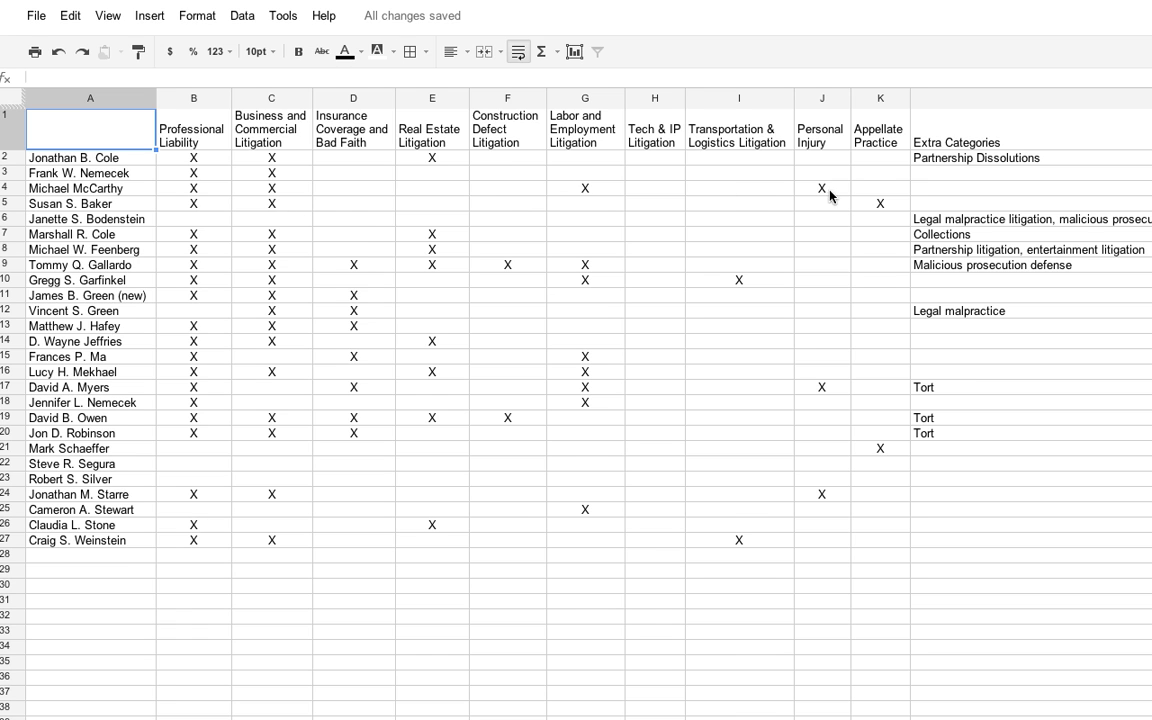
key(super+Tab)
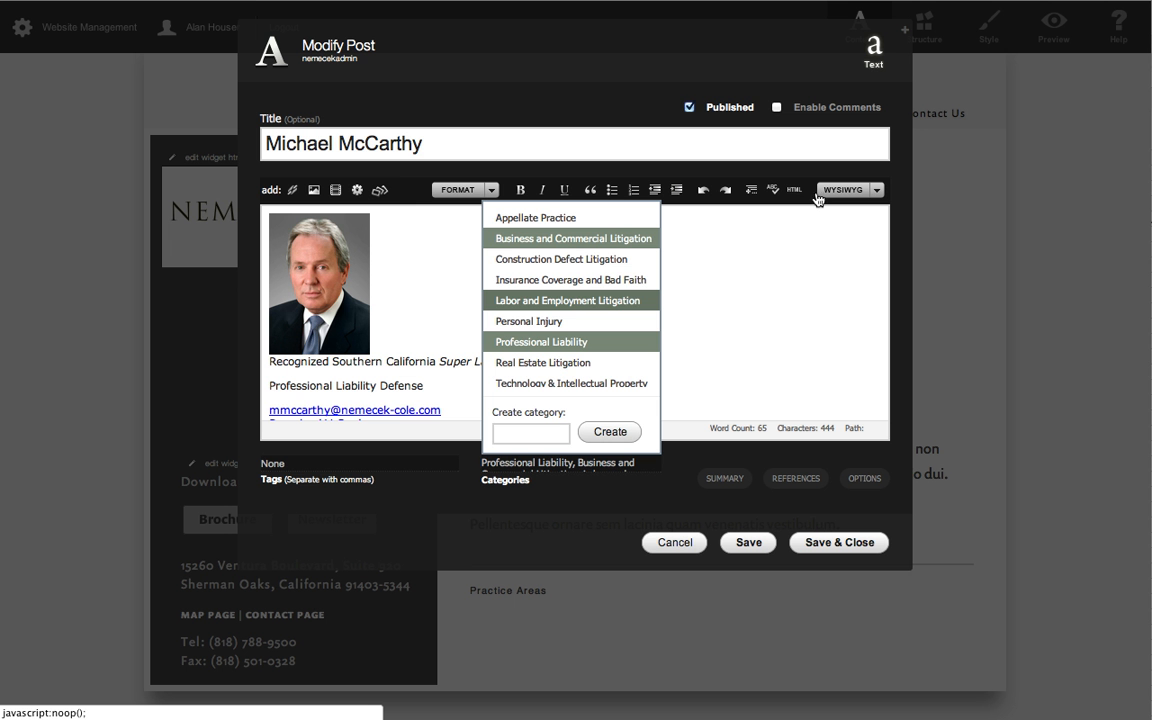
click(536, 323)
key(super+Tab)
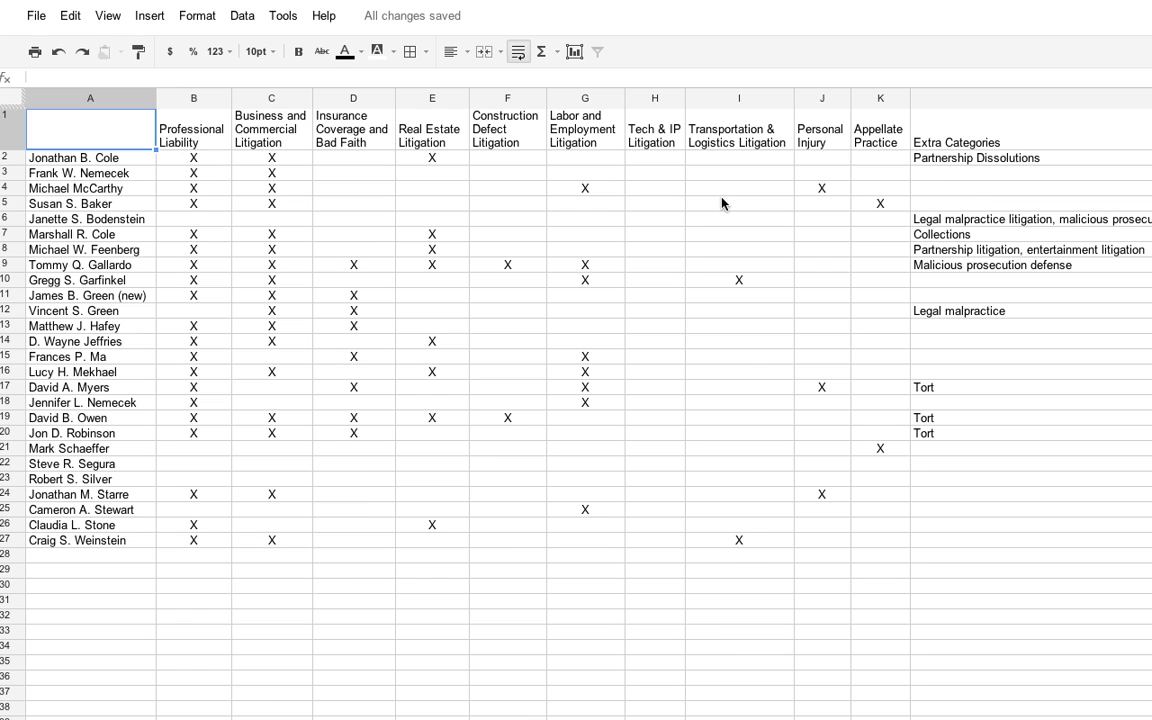
key(super+Tab)
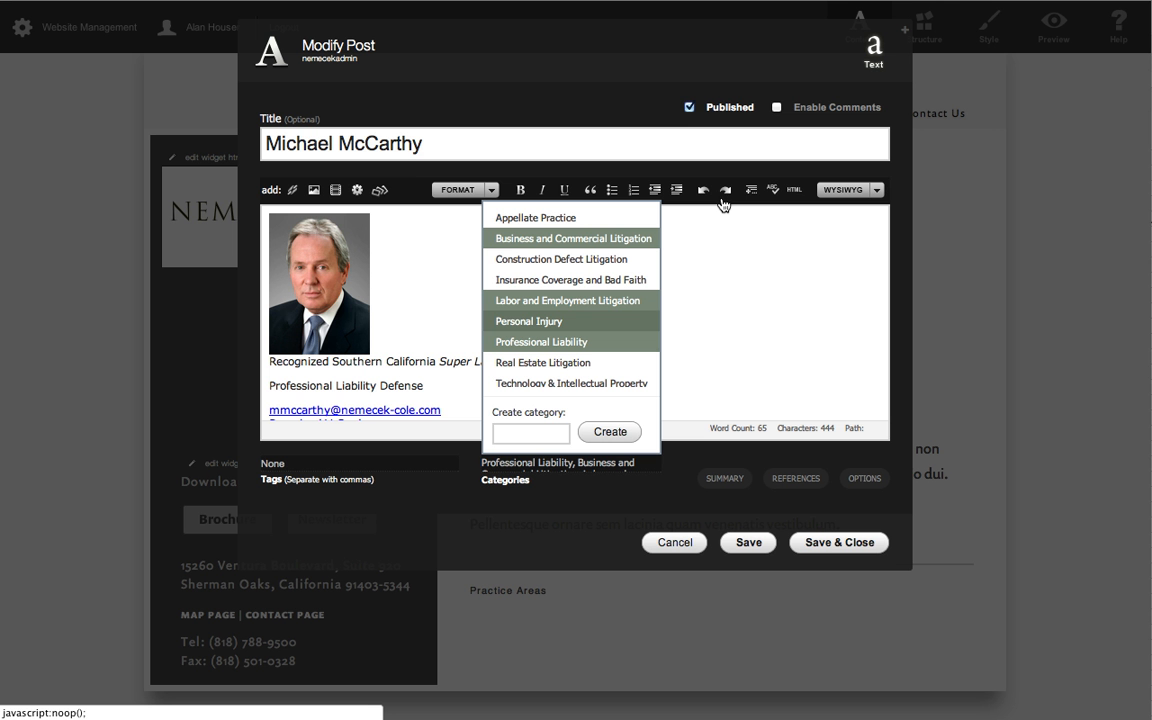
click(564, 500)
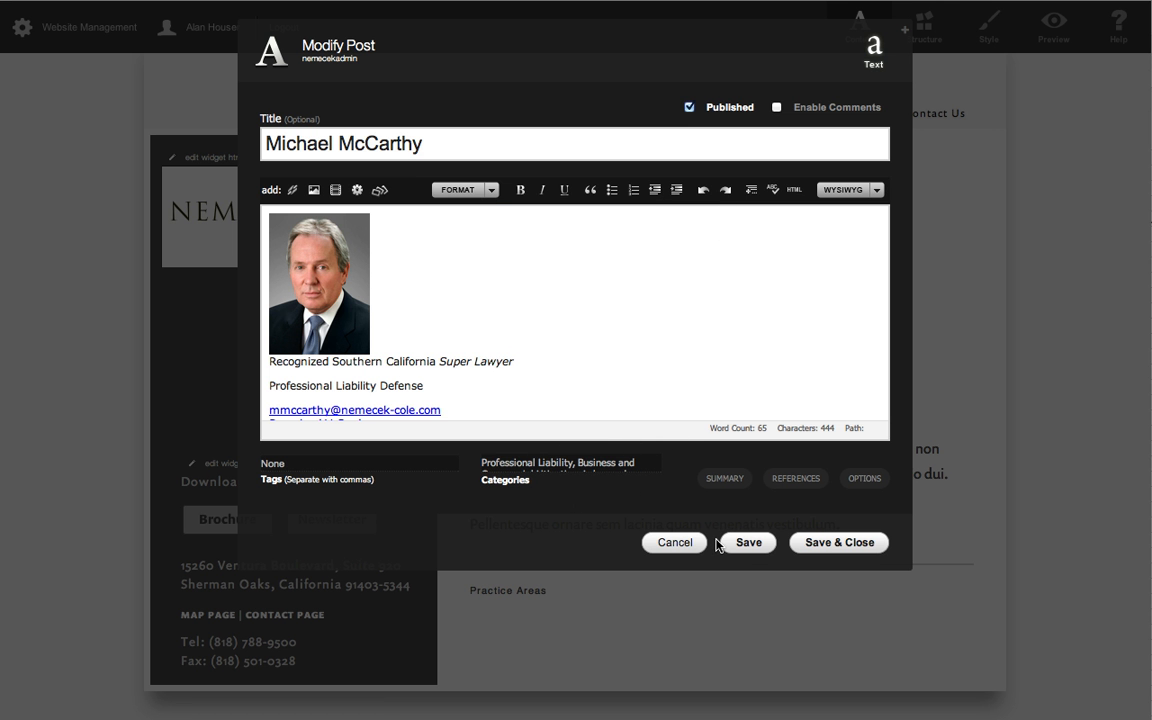
click(843, 543)
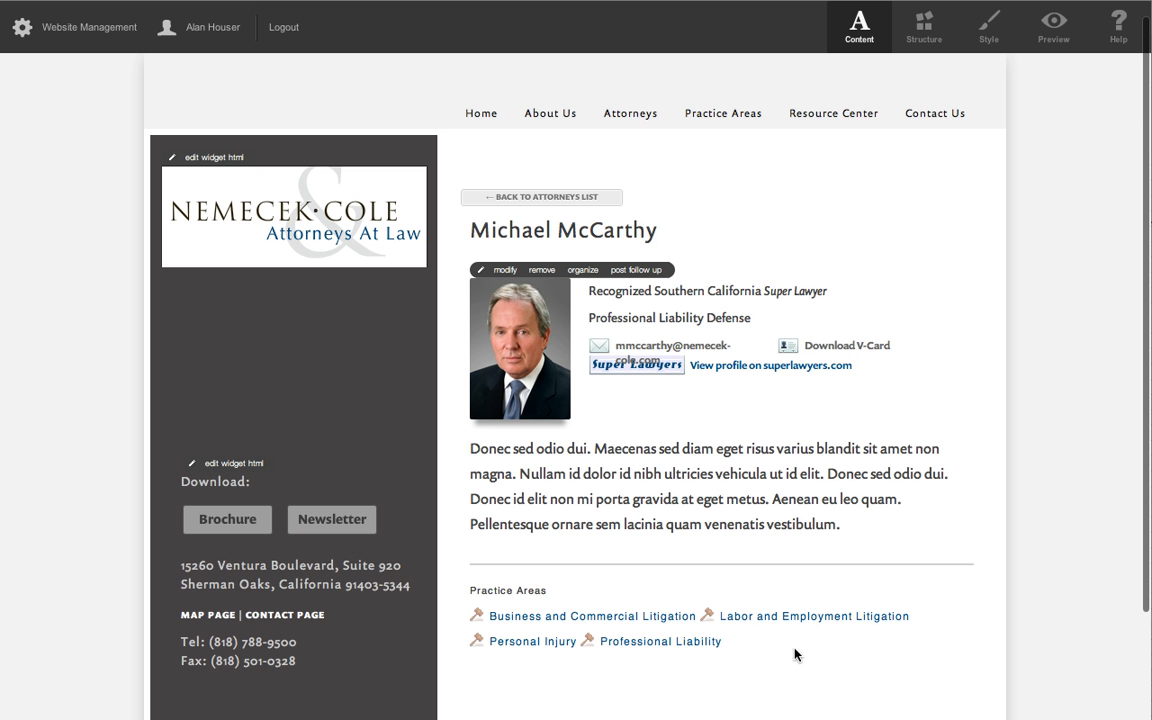
Preview the attorney's page and test its Business and Commercial Litigation link, returning to the profile.
click(1053, 27)
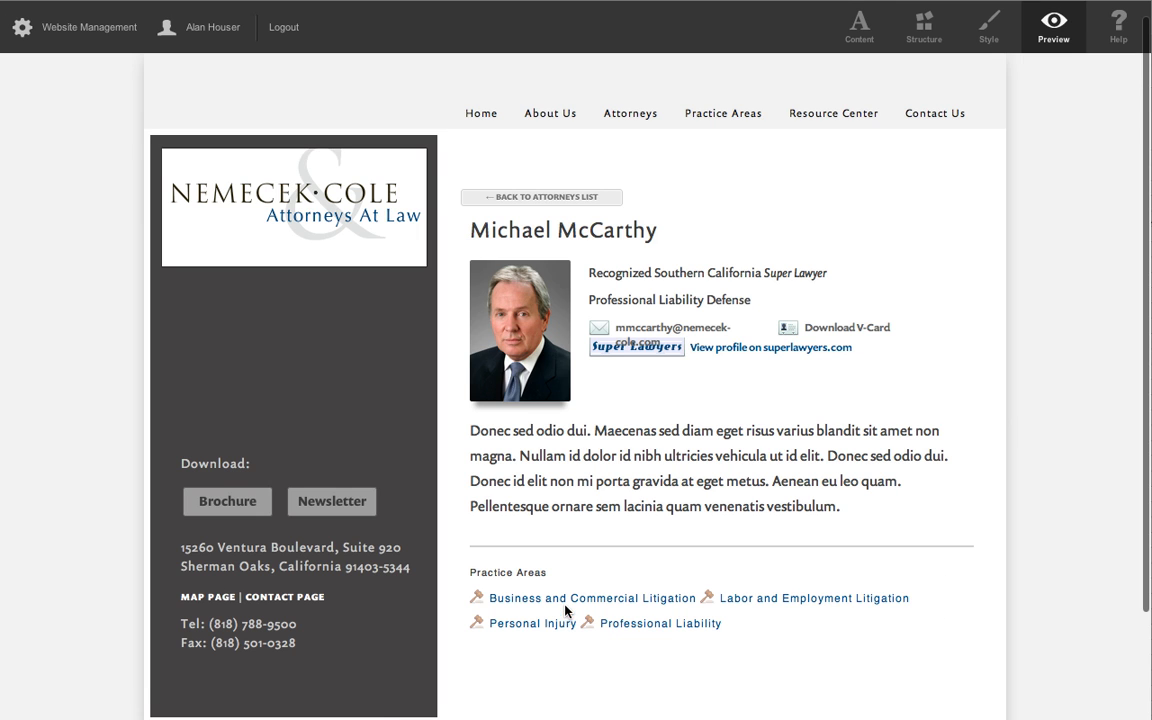
click(569, 604)
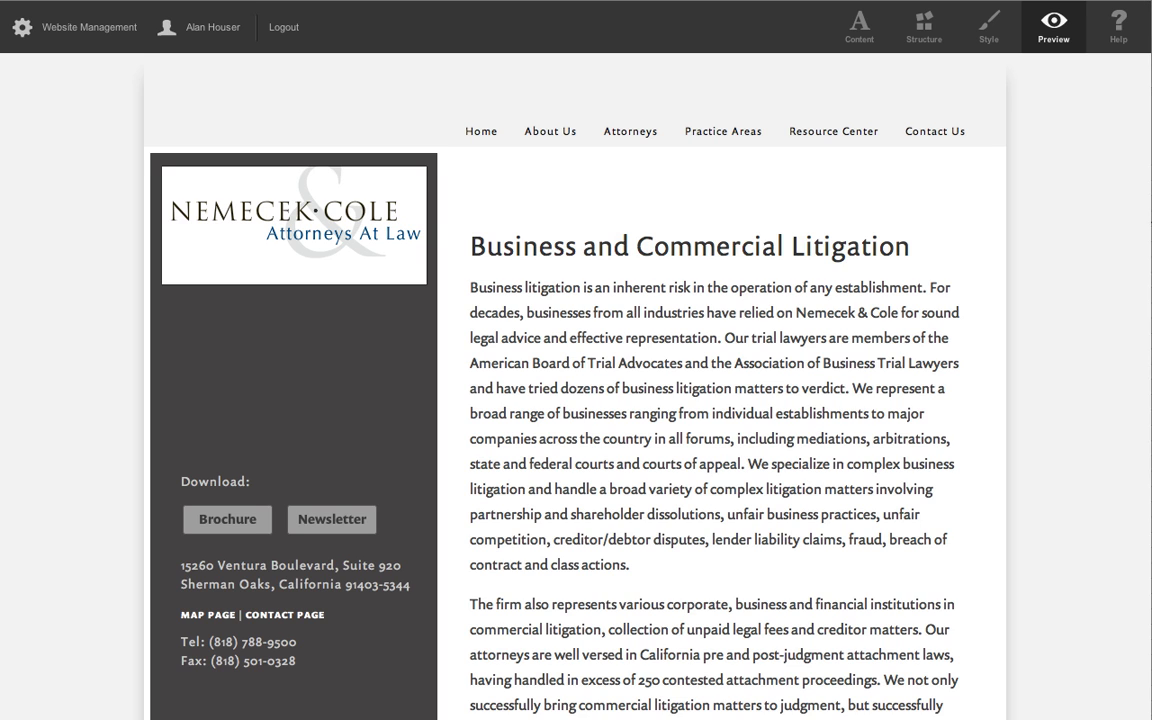
key(super+[)
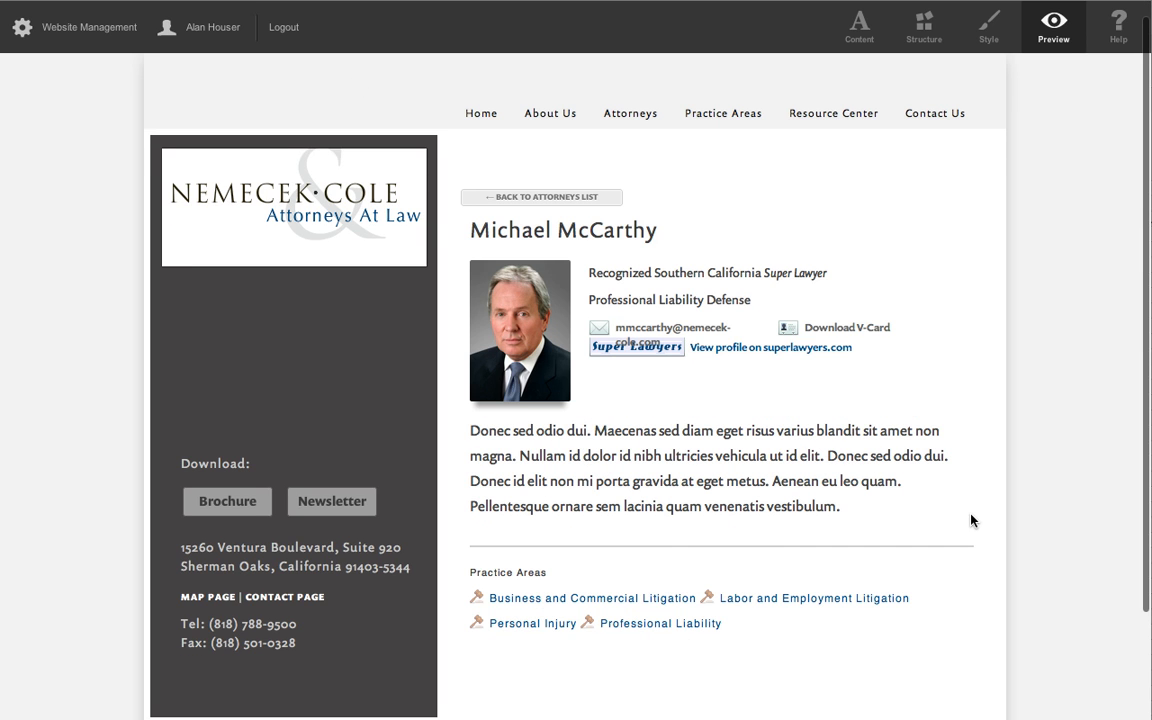
Review the previewed profile and the site's list of practice areas against the practice-area spreadsheet.
scroll(588, 423, down, 3)
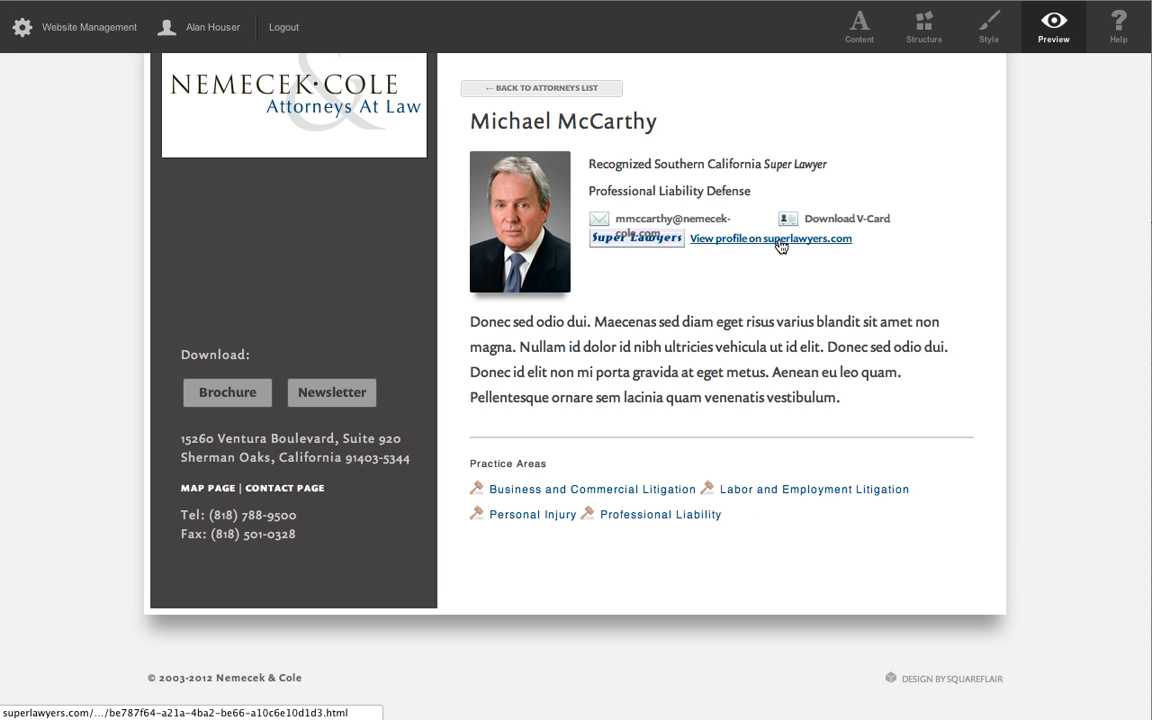
scroll(975, 330, up, 3)
mouse_move(748, 136)
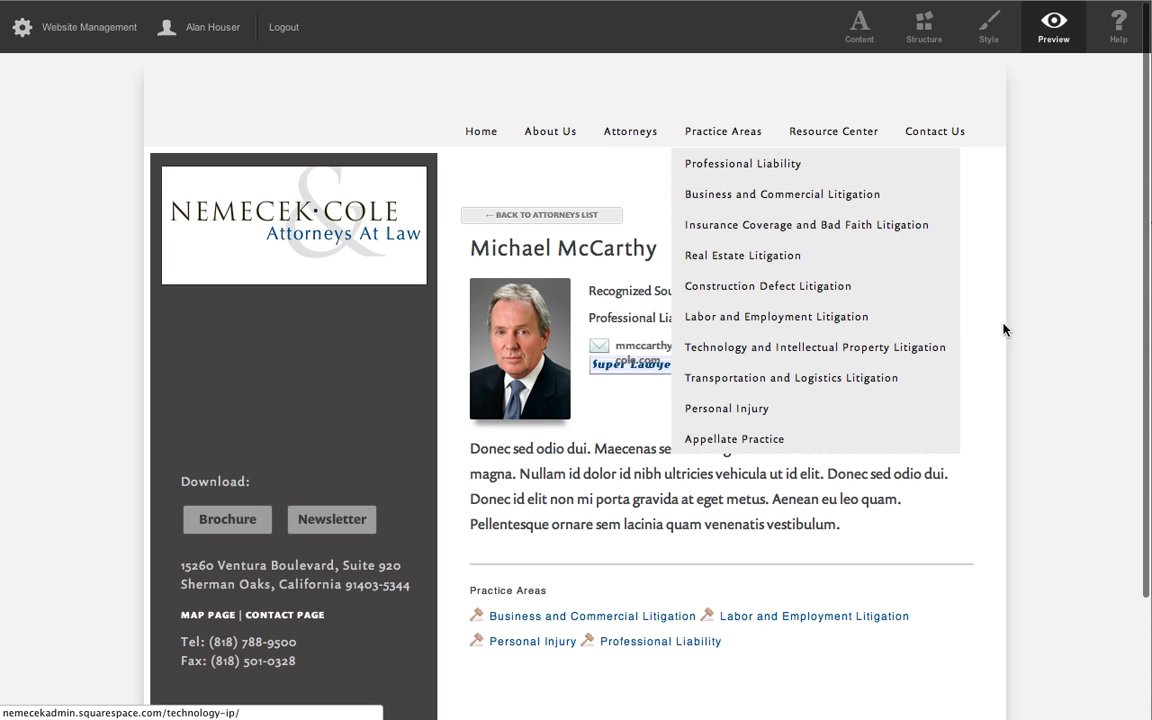
scroll(1024, 322, down, 3)
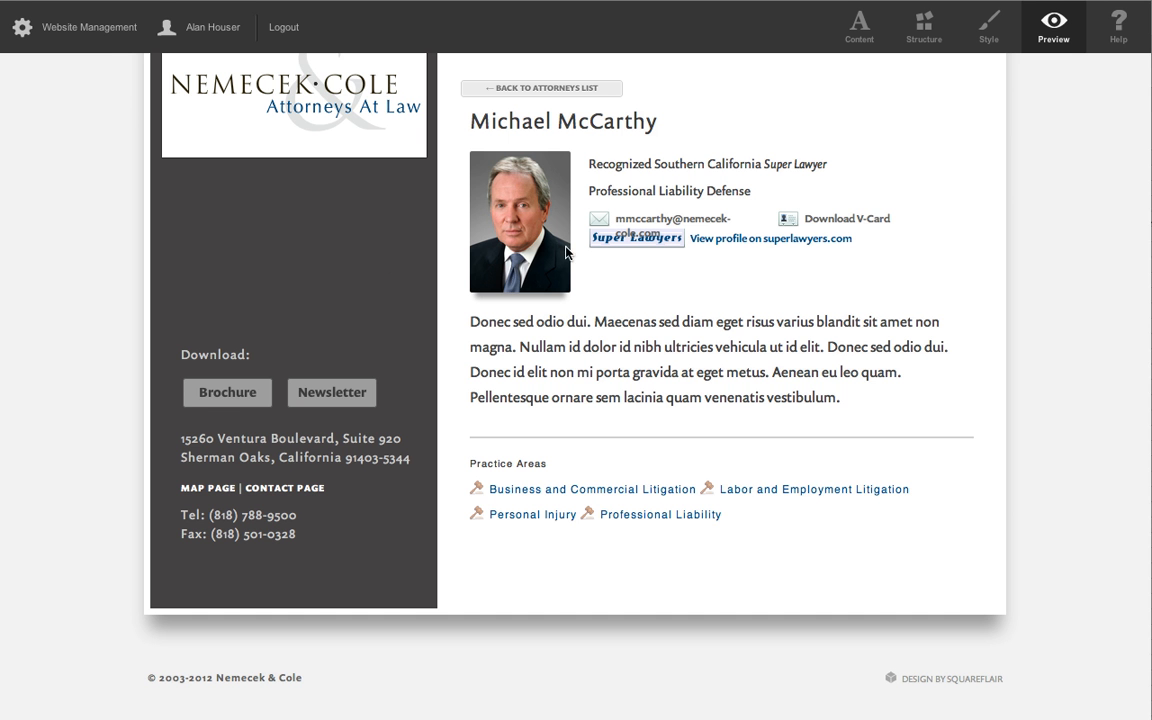
scroll(565, 252, up, 3)
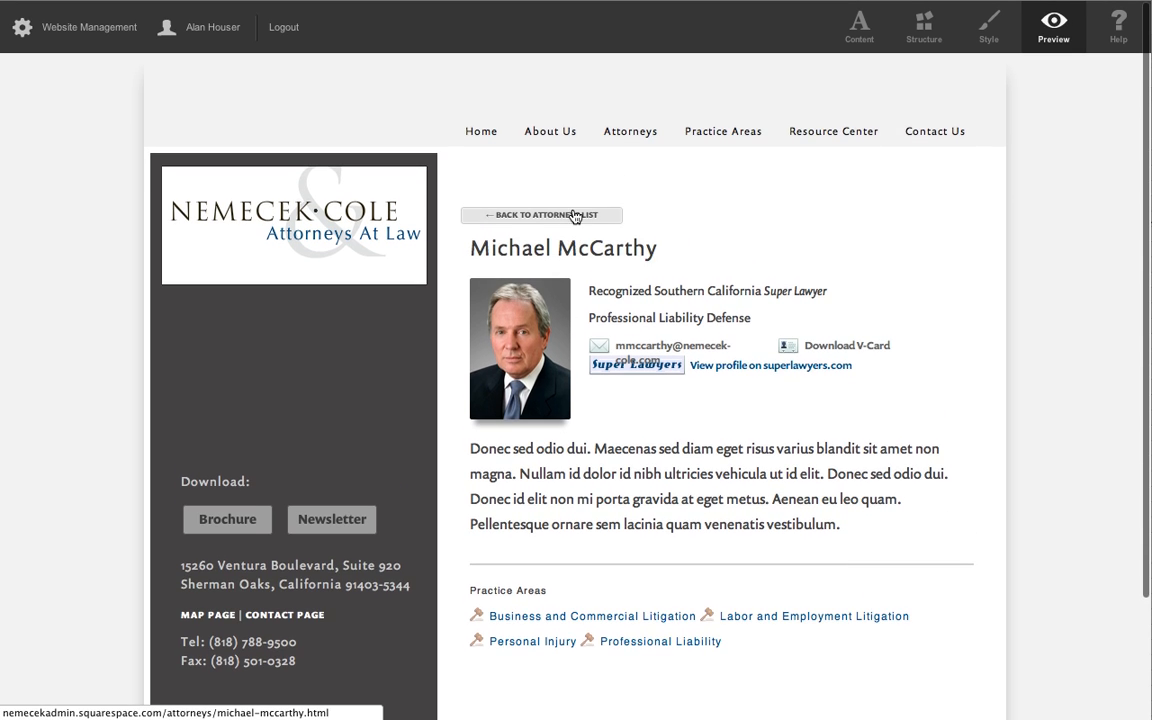
From the attorneys list, open the page of the attorney in spreadsheet row 17 and start modifying that post.
click(589, 215)
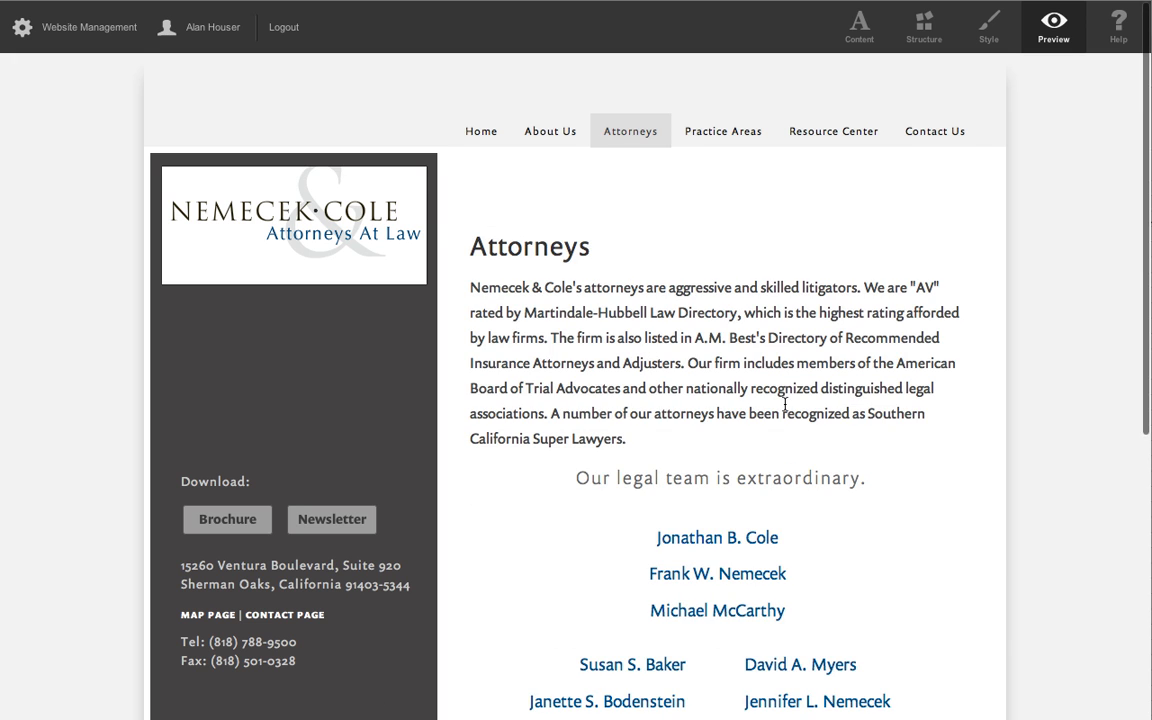
scroll(660, 280, down, 5)
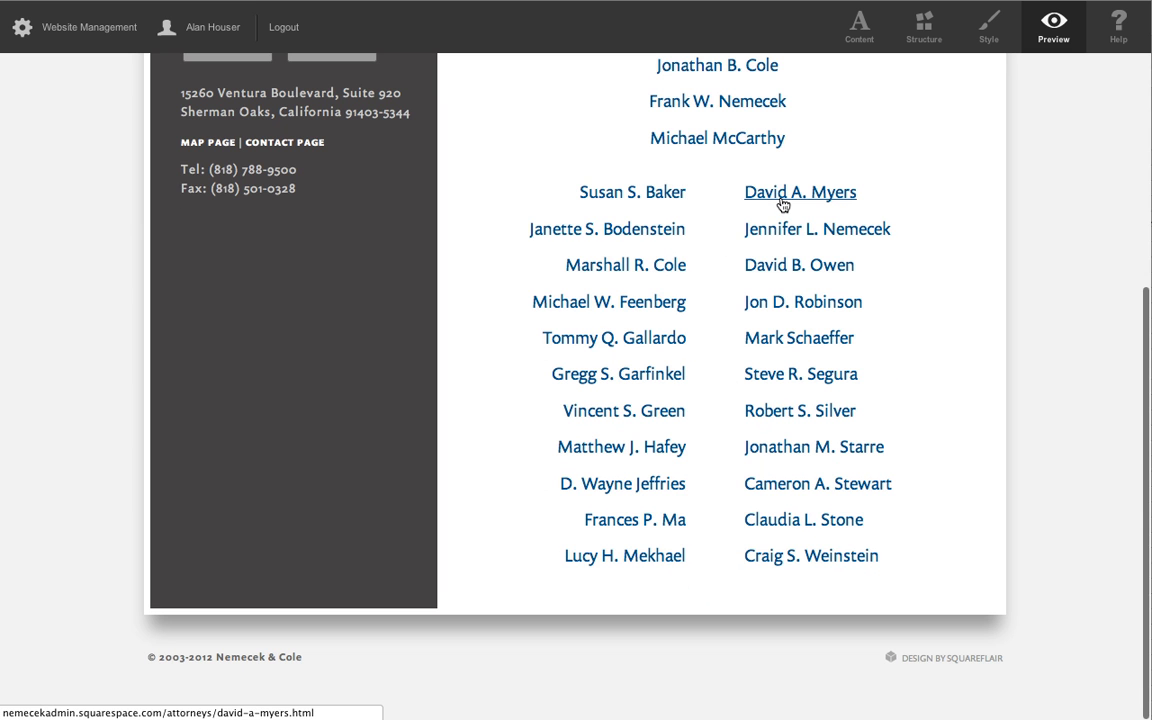
click(749, 199)
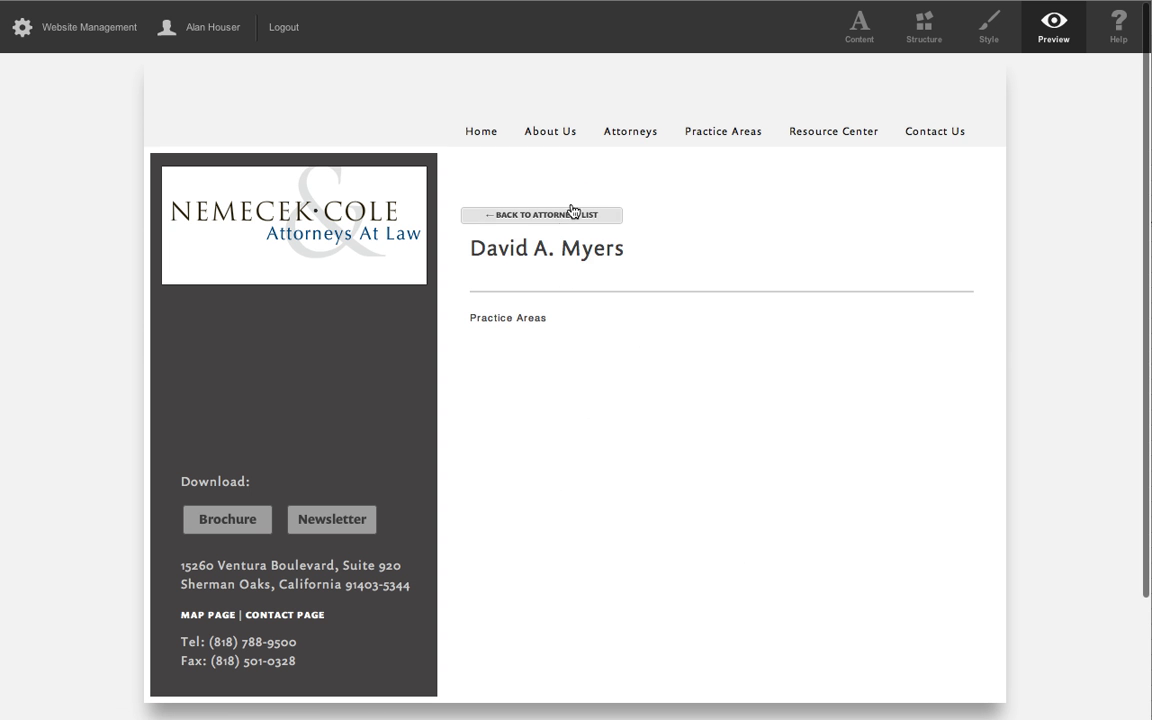
click(863, 27)
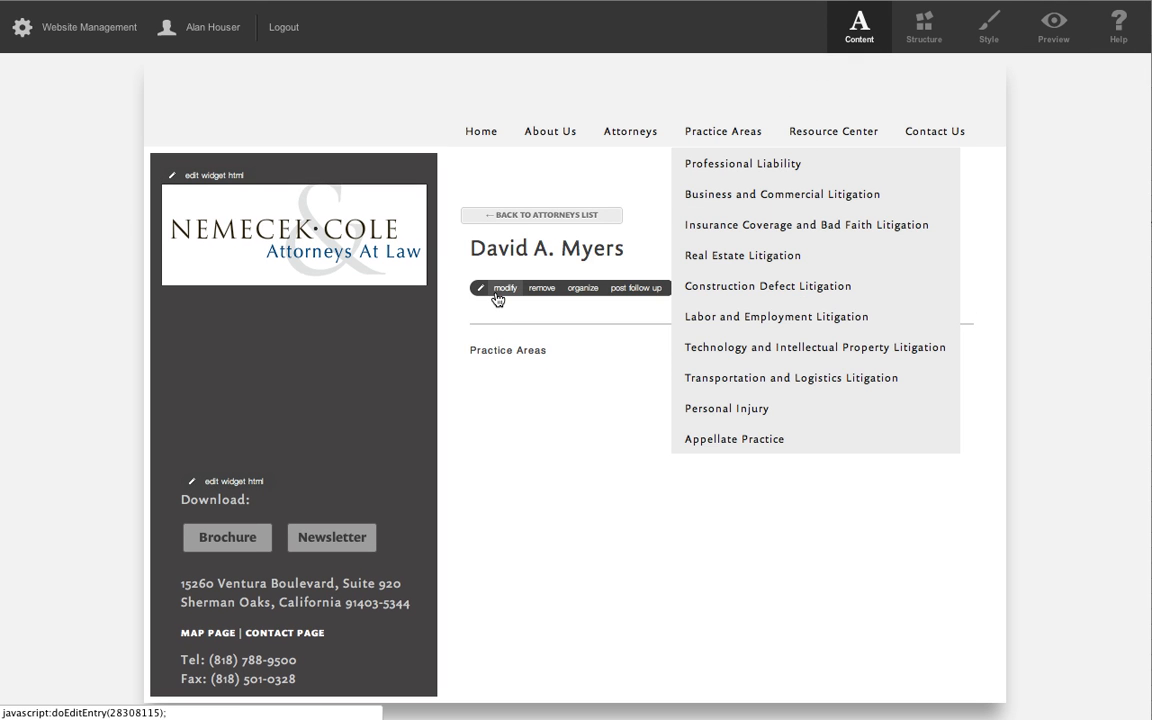
click(504, 289)
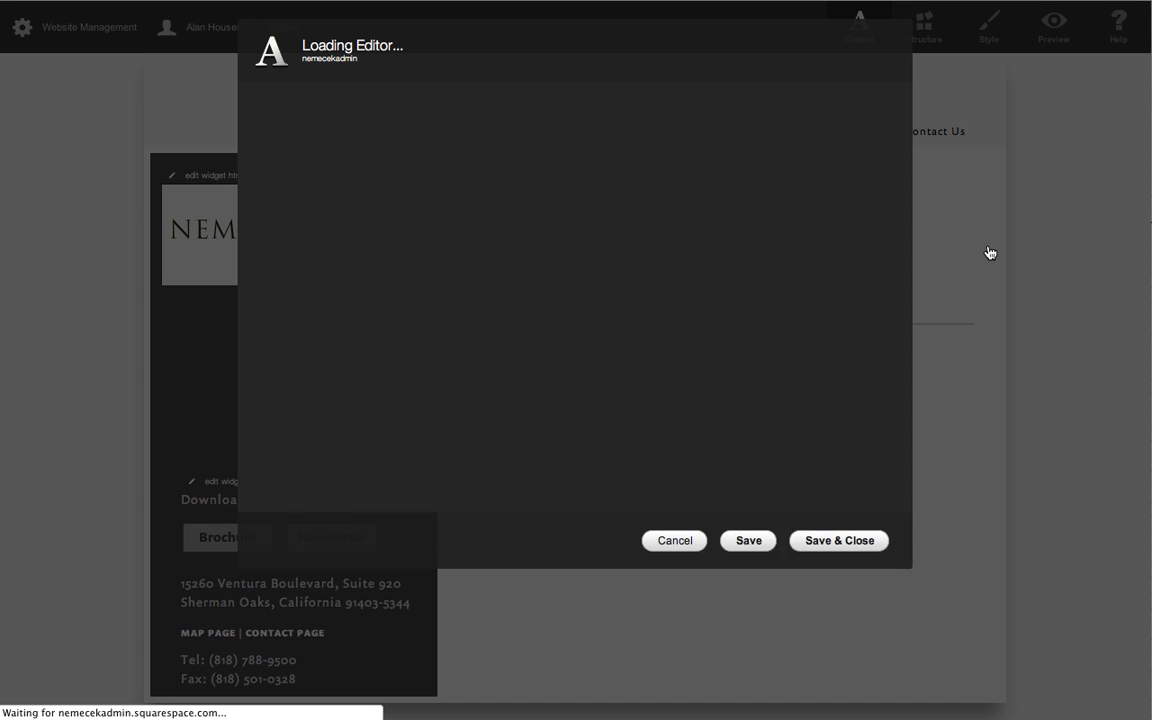
Look up the row 17 attorney's practice areas and assign the Professional Liability and Insurance Coverage and Bad Faith categories to the post.
key(super+Tab)
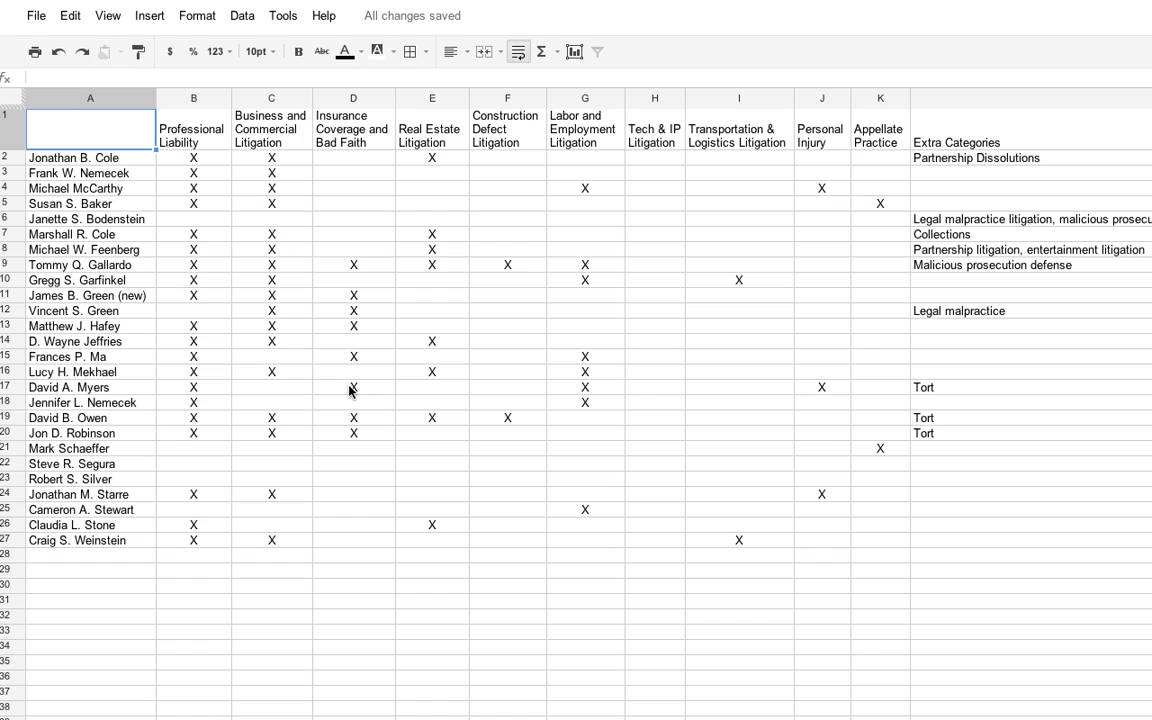
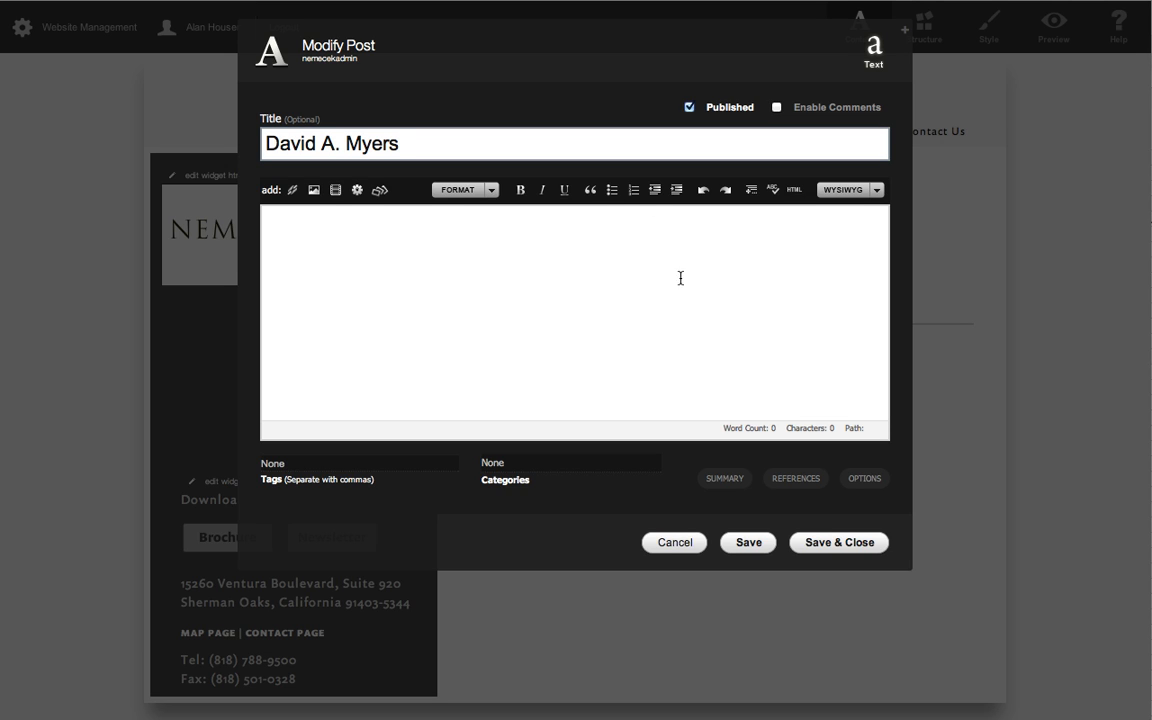
click(540, 468)
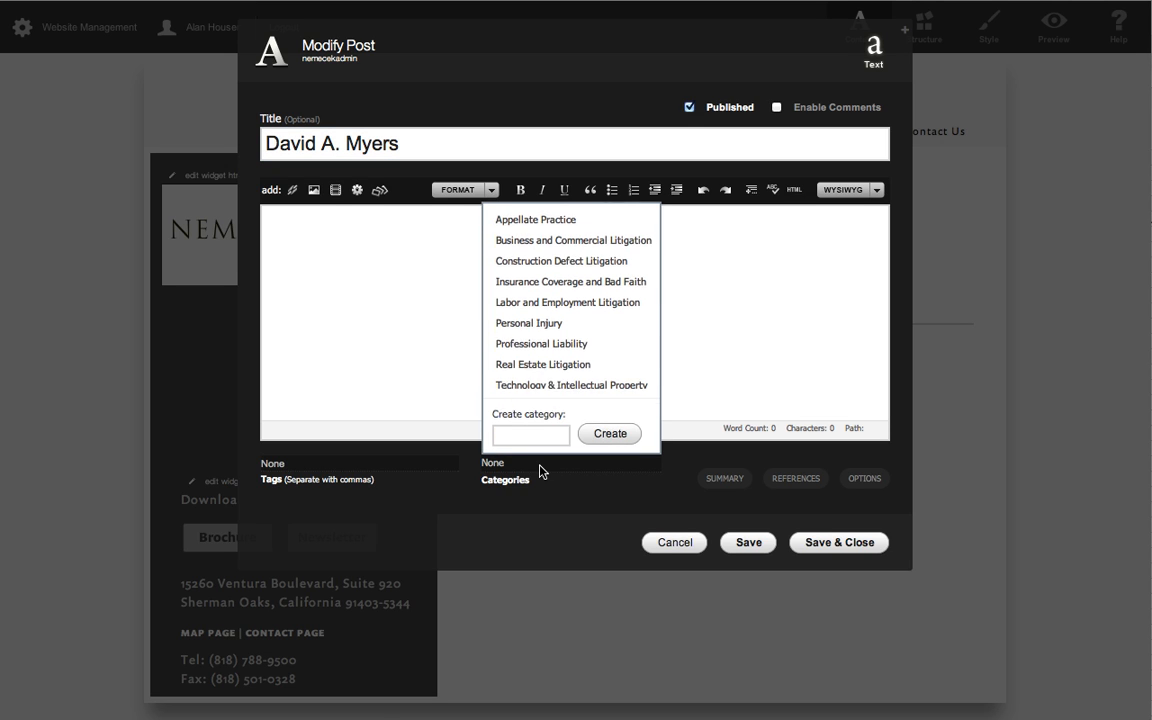
click(559, 343)
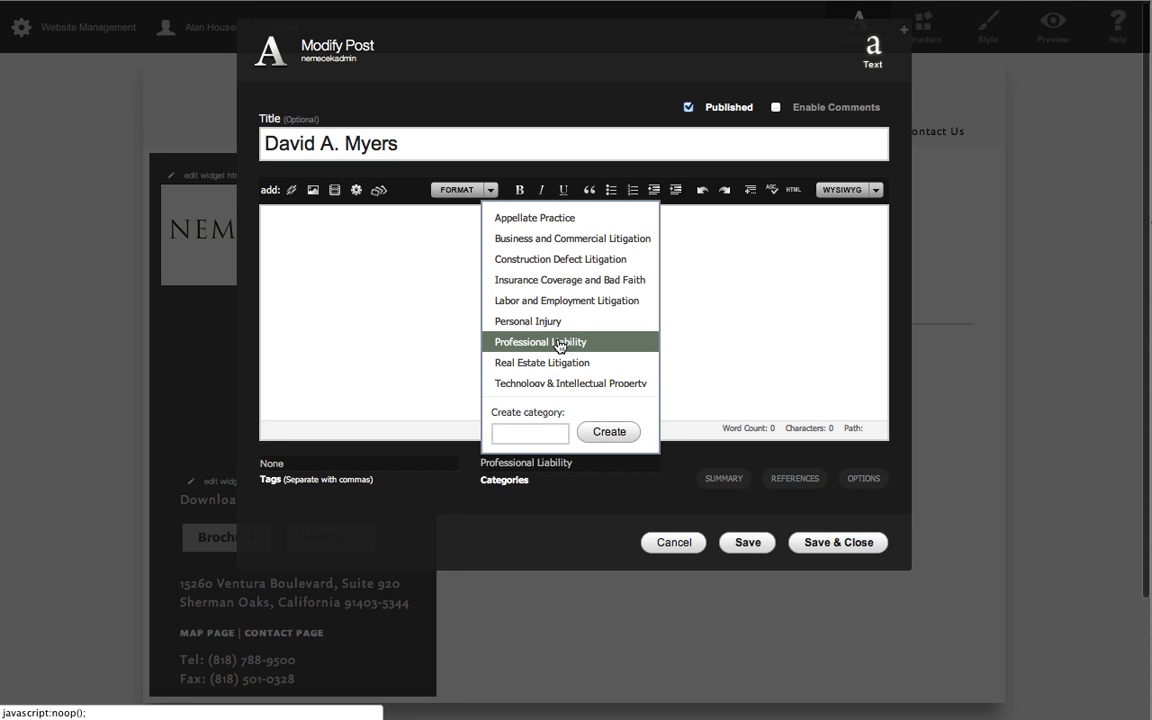
click(553, 285)
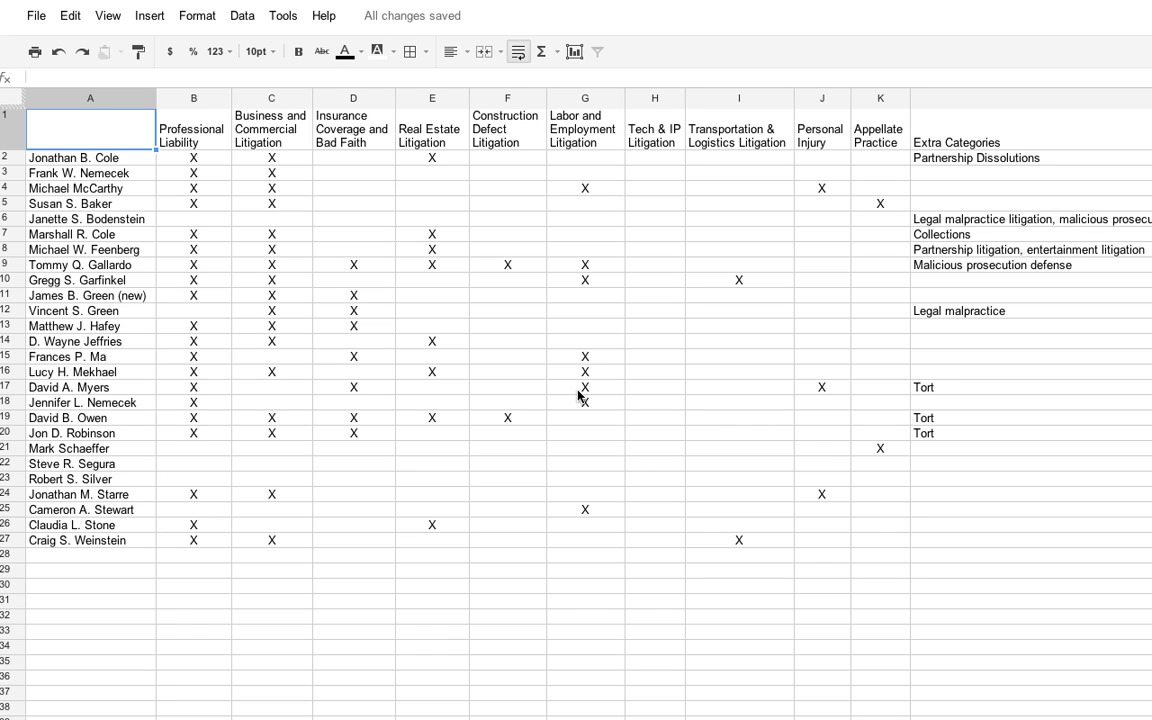
Highlight the attorney's row 17 in the spreadsheet while checking it, and add the Labor and Employment Litigation and Personal Injury categories.
scroll(578, 396, right, 10)
scroll(578, 396, left, 10)
key(ctrl+Tab)
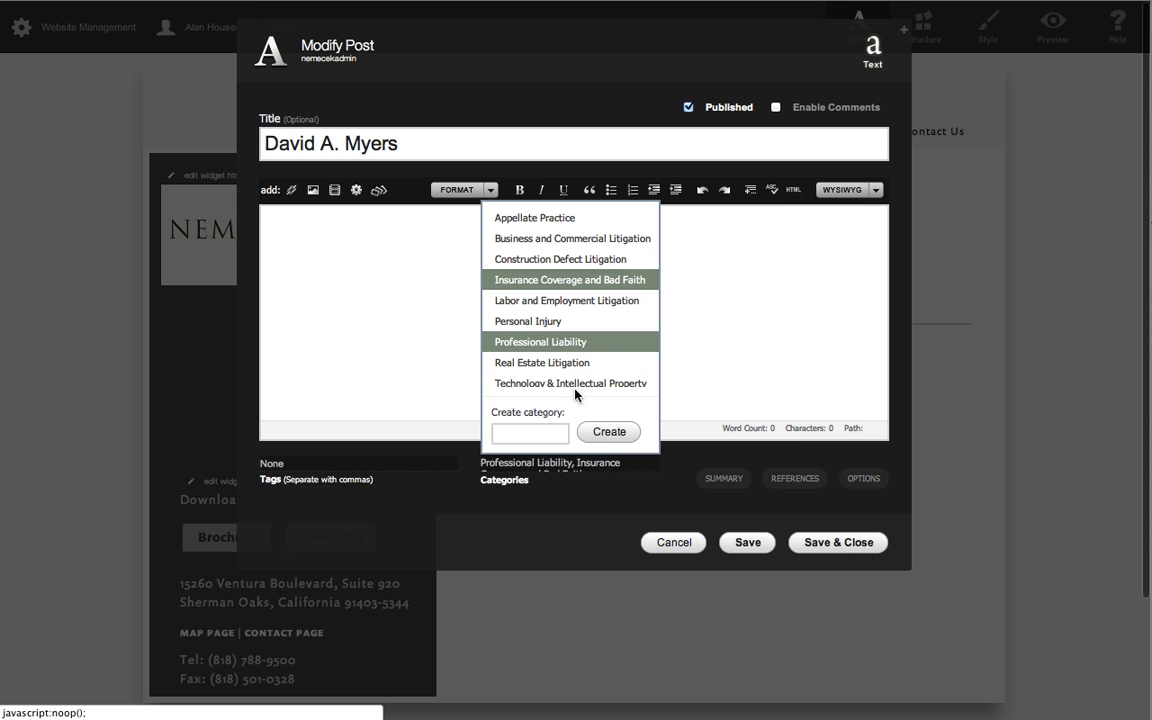
click(546, 306)
key(ctrl+shift+Tab)
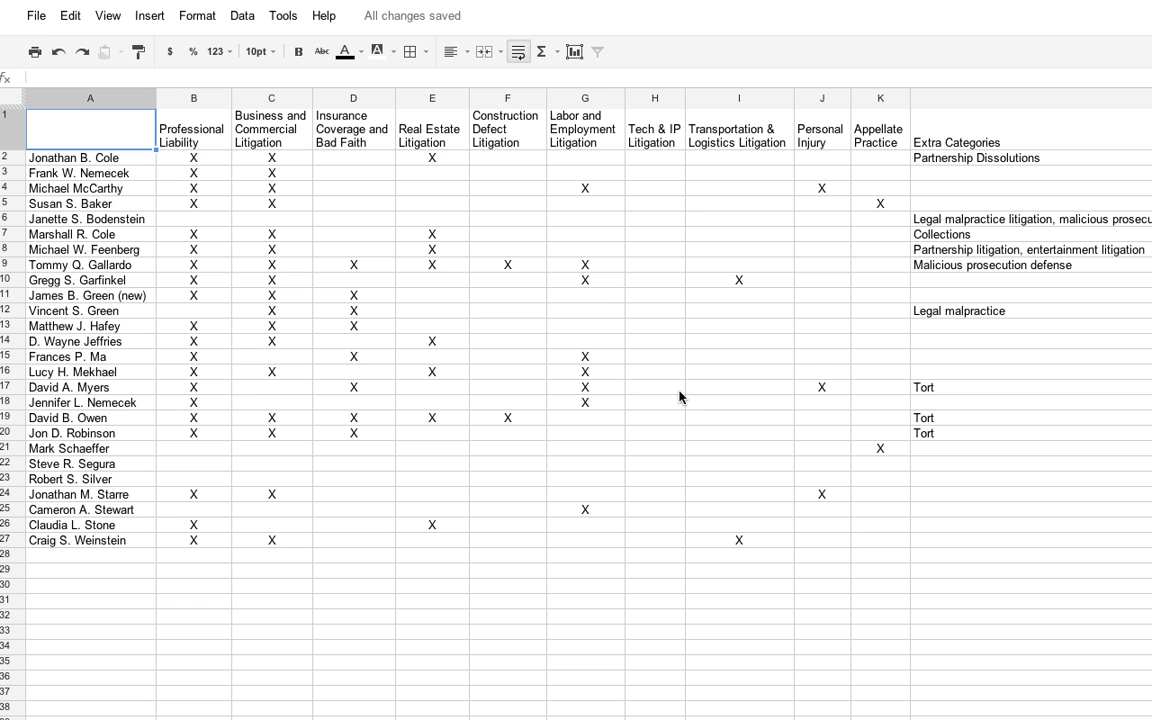
click(3, 388)
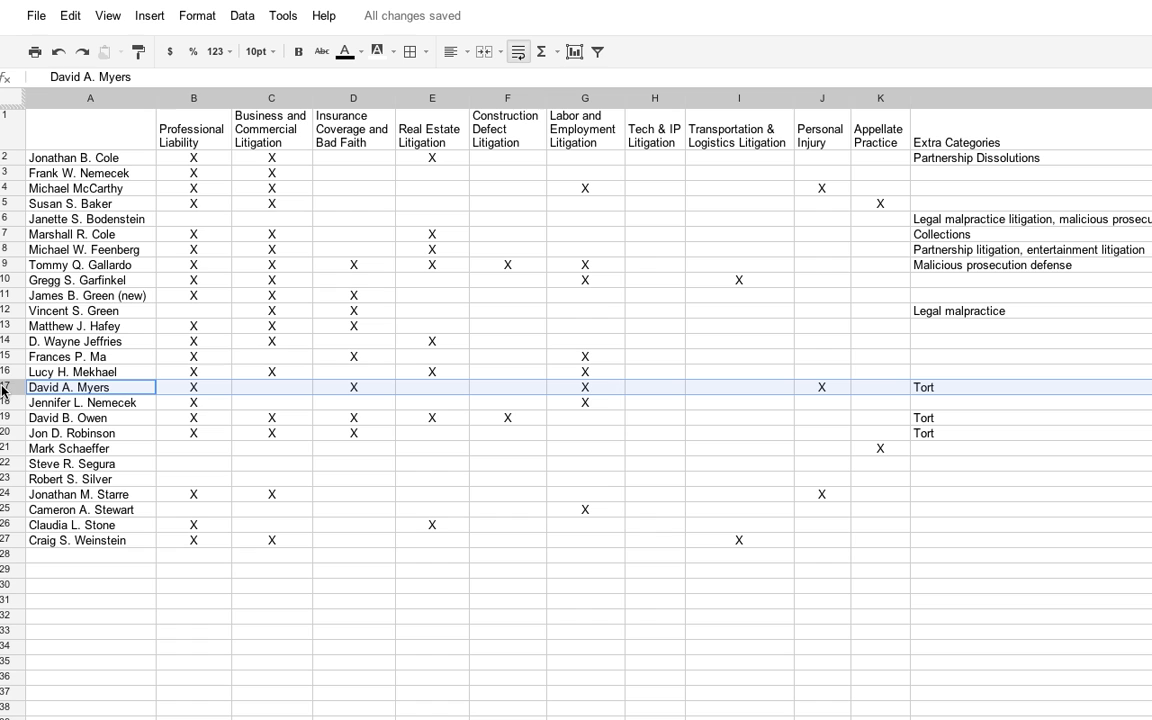
key(ctrl+Tab)
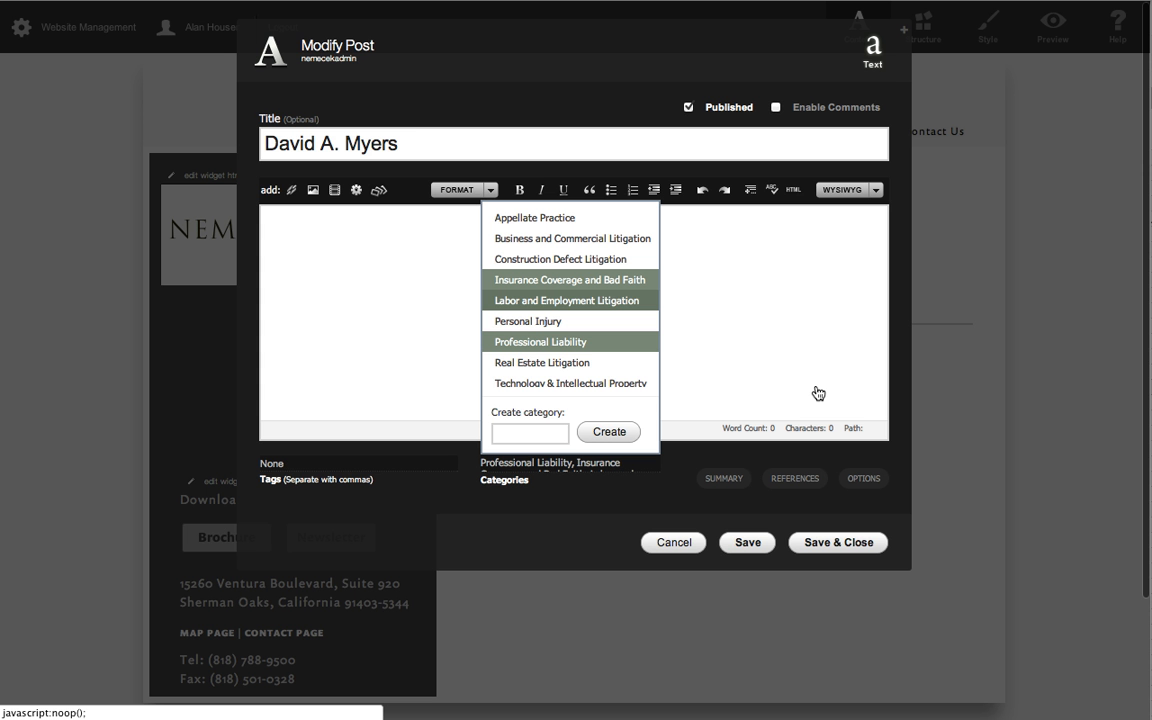
click(555, 324)
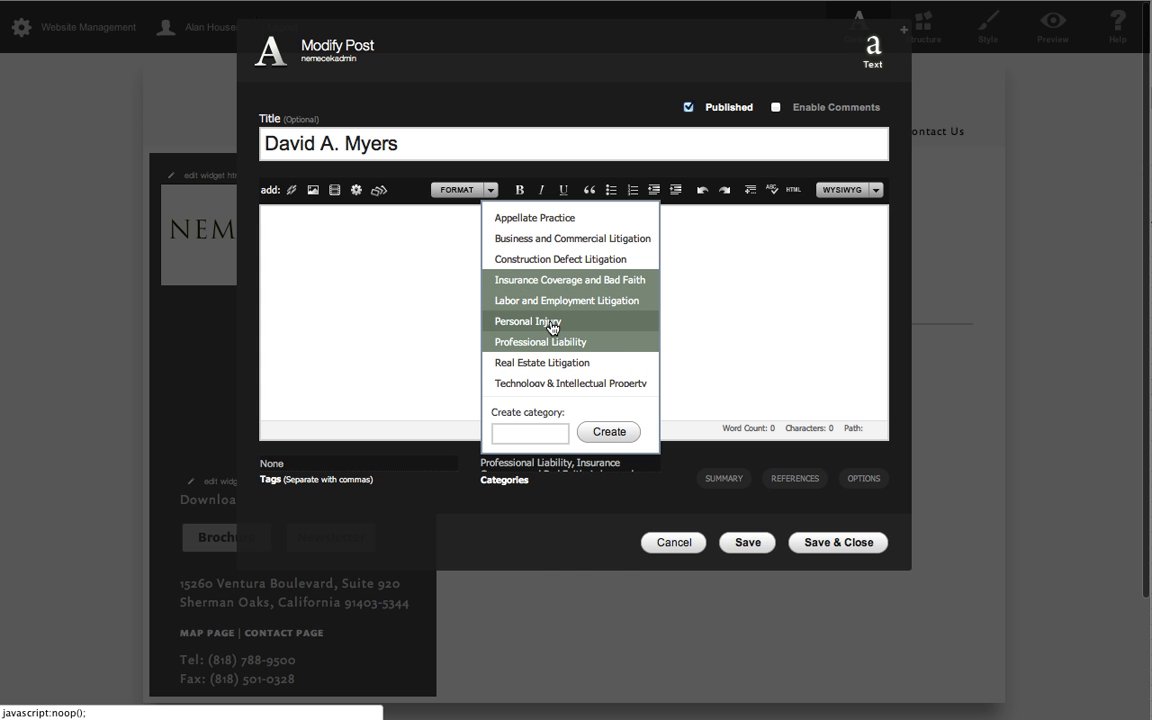
Check the row 17 attorney's extra categories in the spreadsheet, then add the tags Tort and Test to the post and save it.
key(ctrl+Tab)
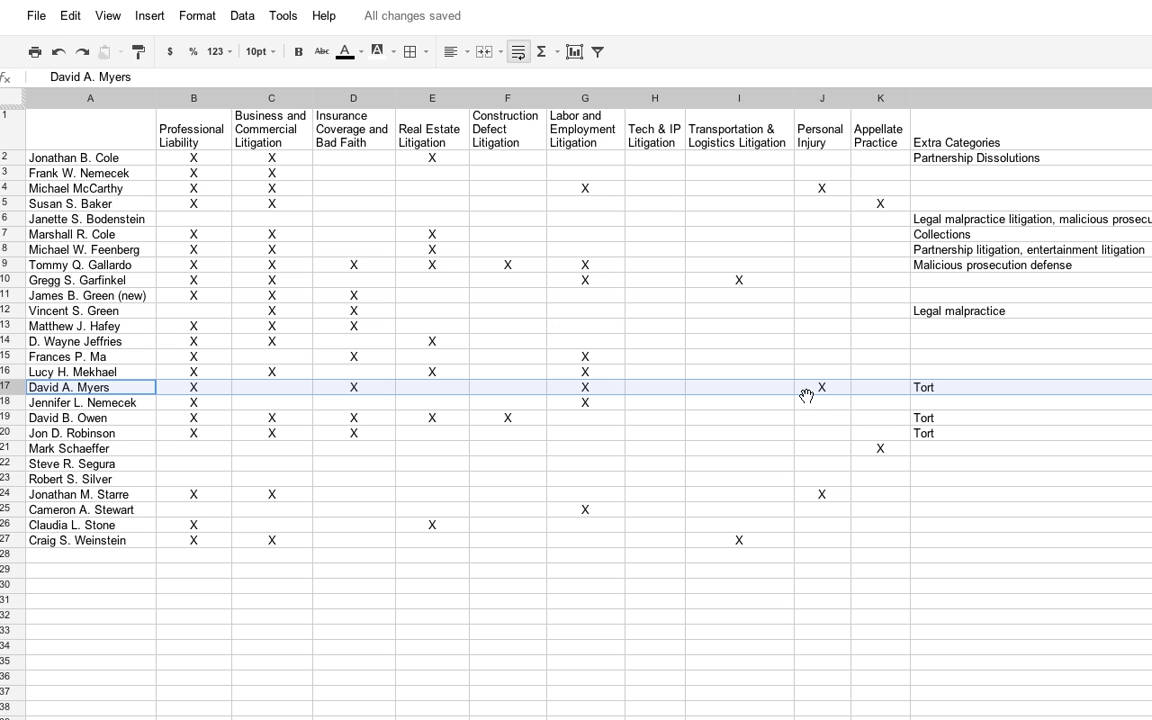
key(ctrl+Tab)
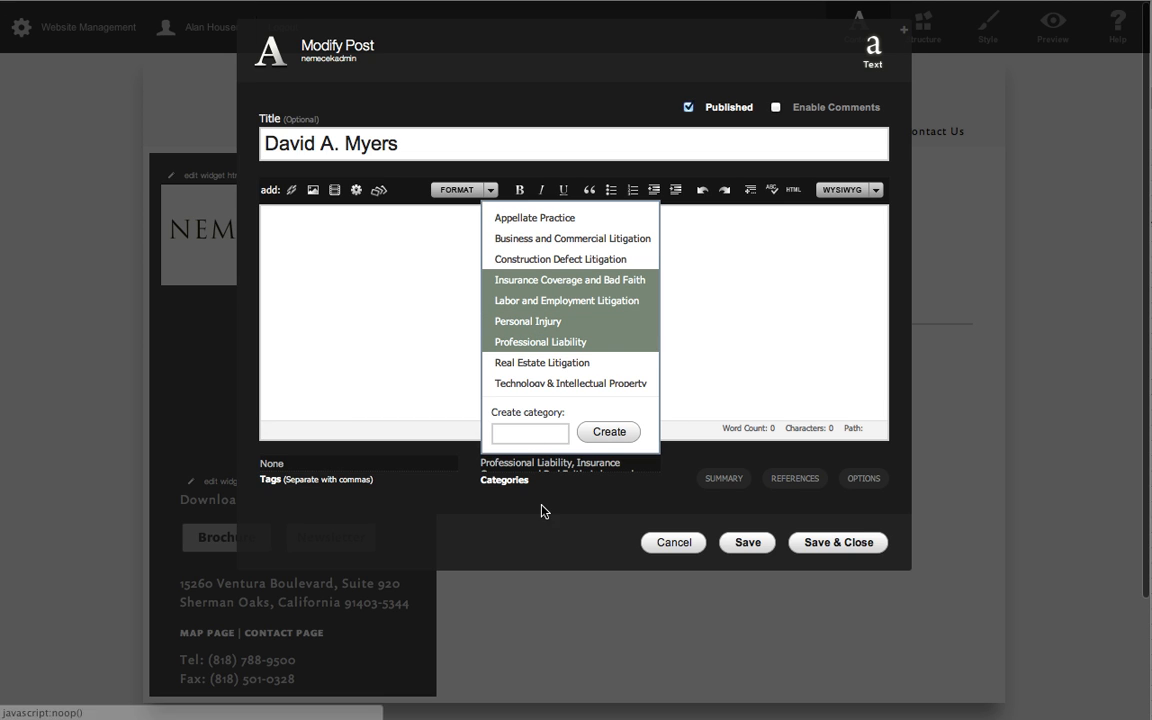
click(575, 499)
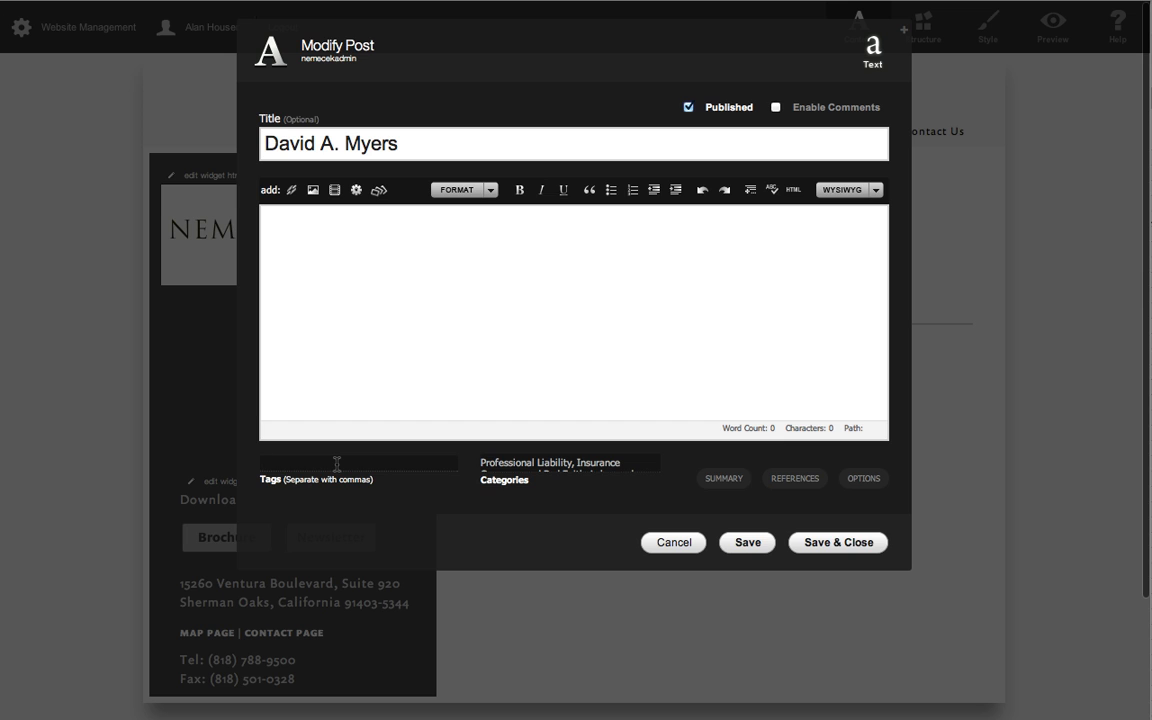
text(T)
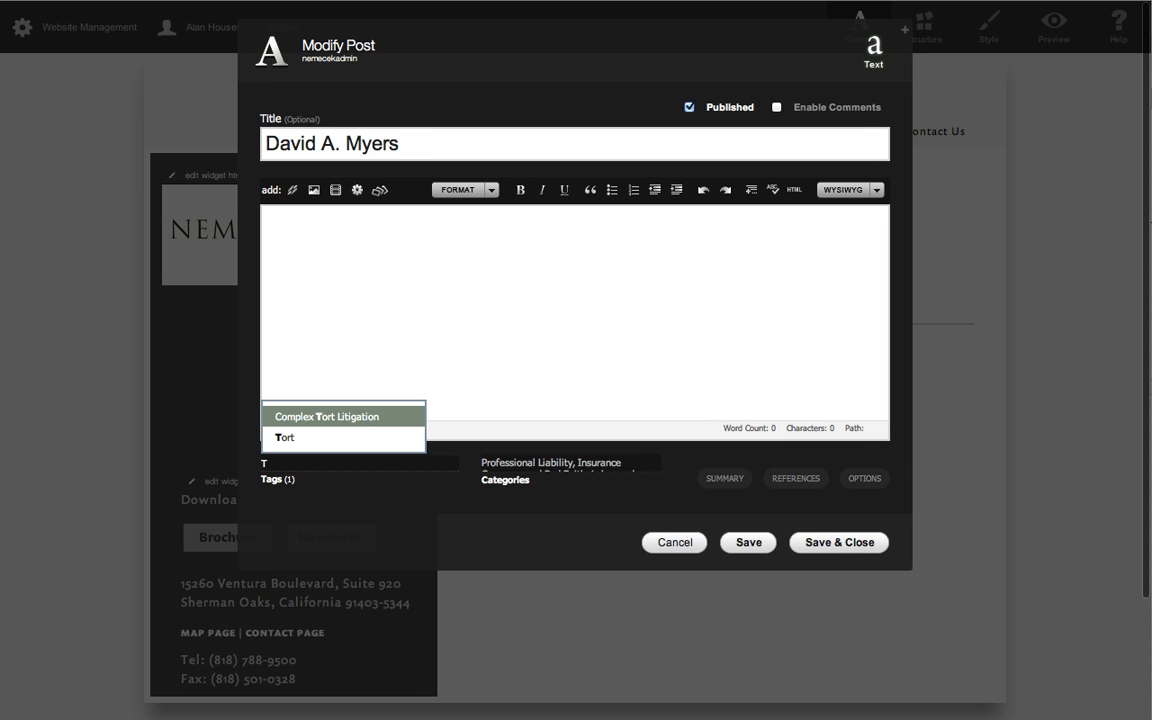
click(284, 437)
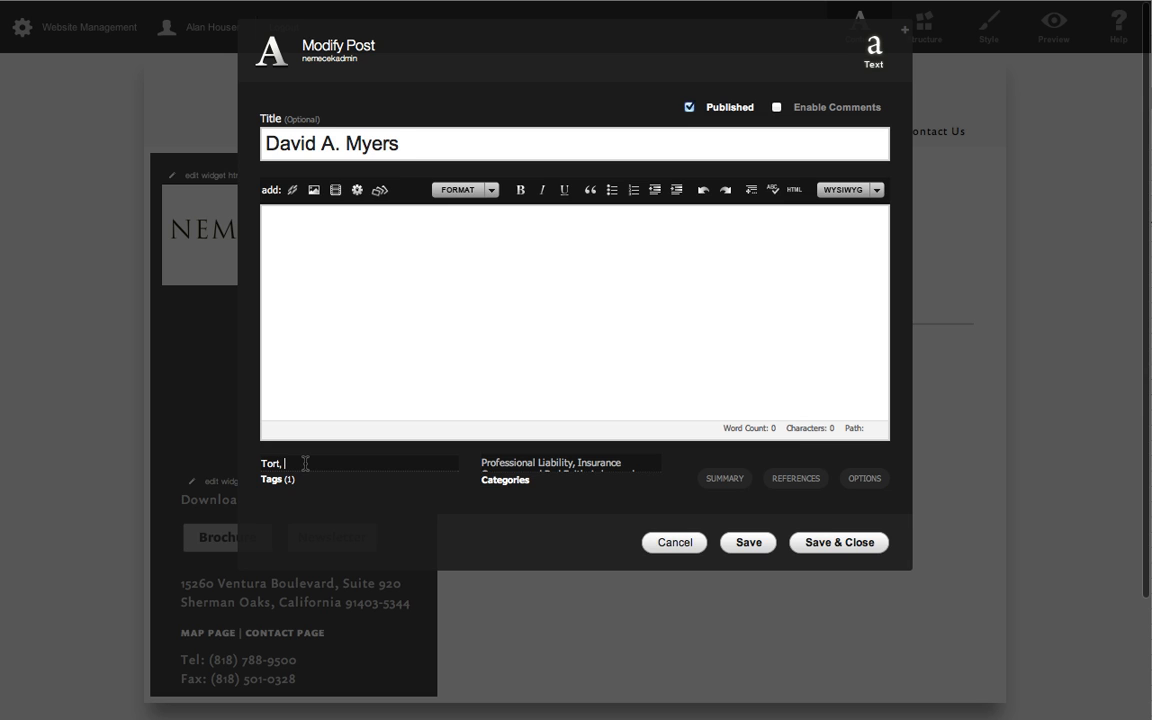
text(Test)
click(843, 543)
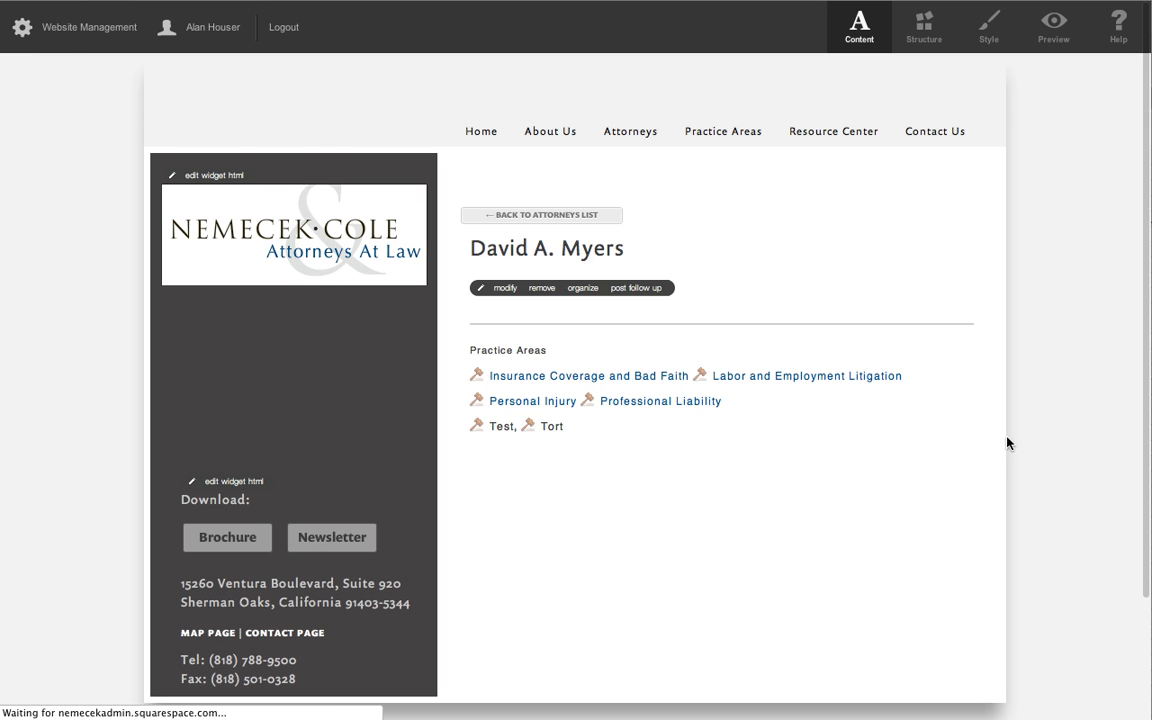
Preview the attorney's profile, follow its Professional Liability practice-area link, and return to the profile.
click(1053, 28)
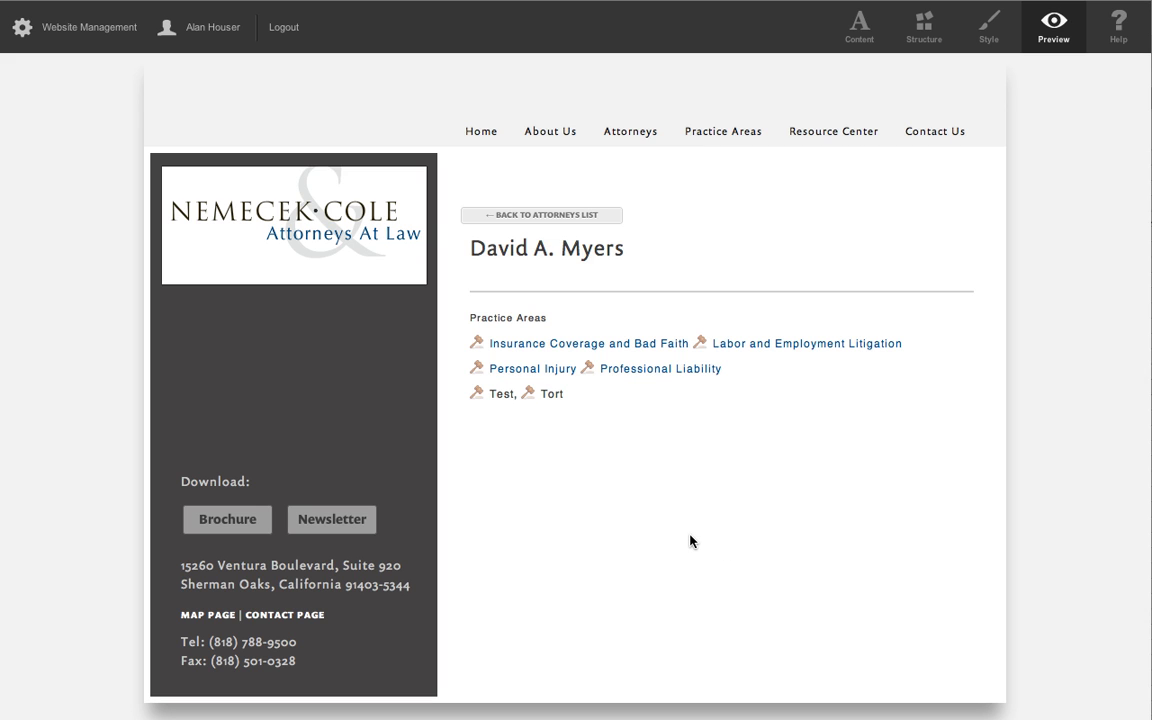
click(630, 372)
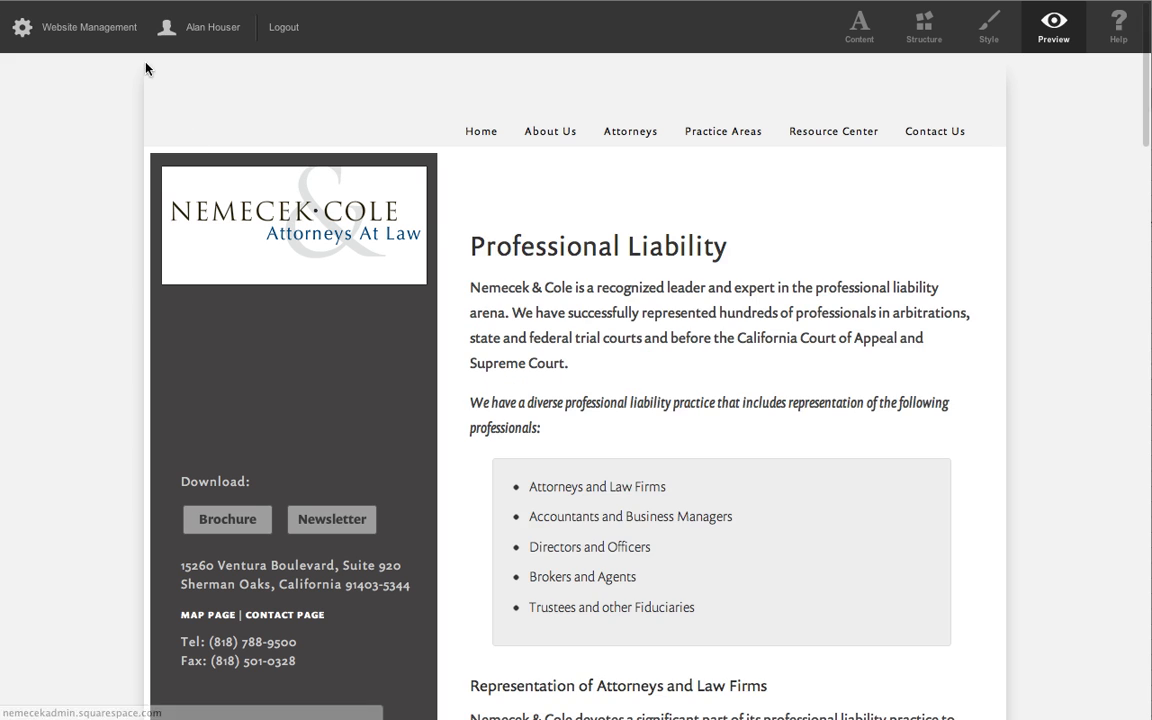
click(50, 0)
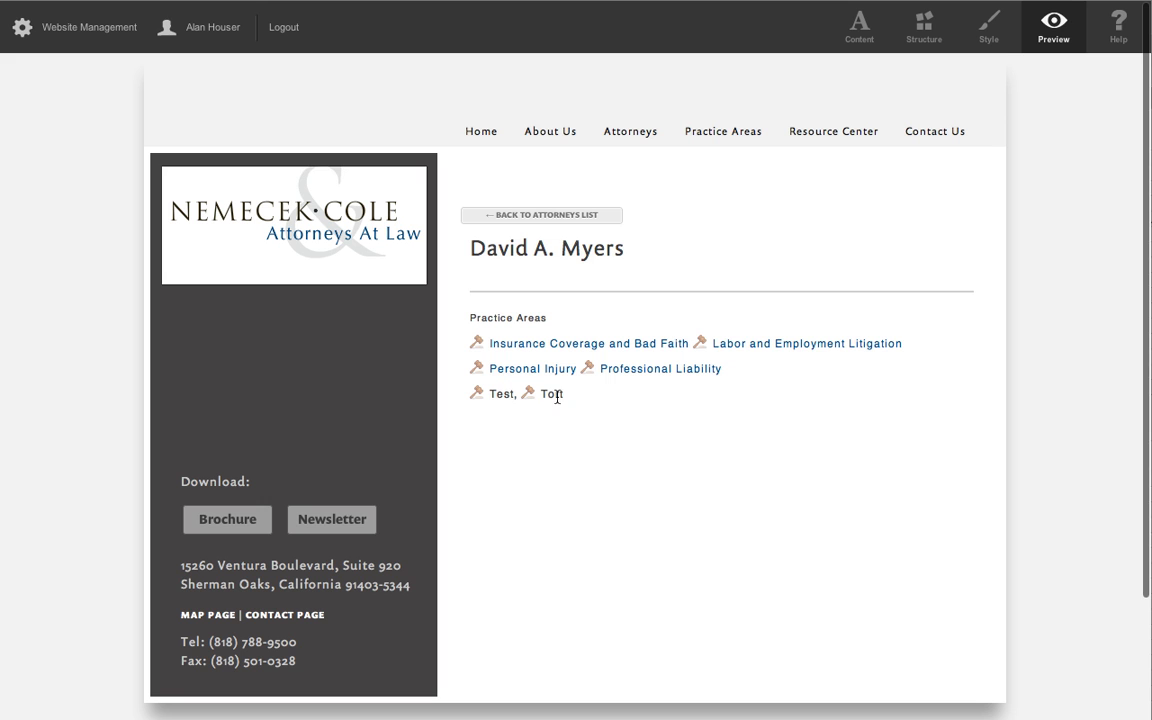
Modify the attorney's post again, remove the space between the Test and Tort tags, and save and close it.
click(859, 25)
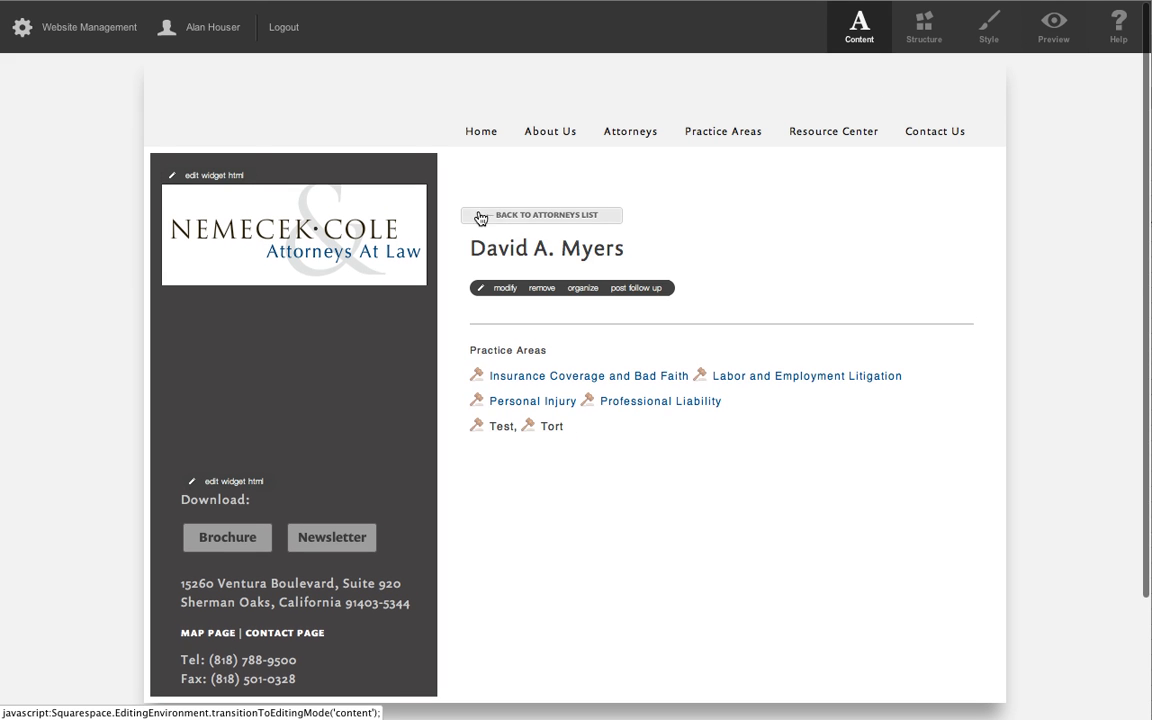
click(505, 290)
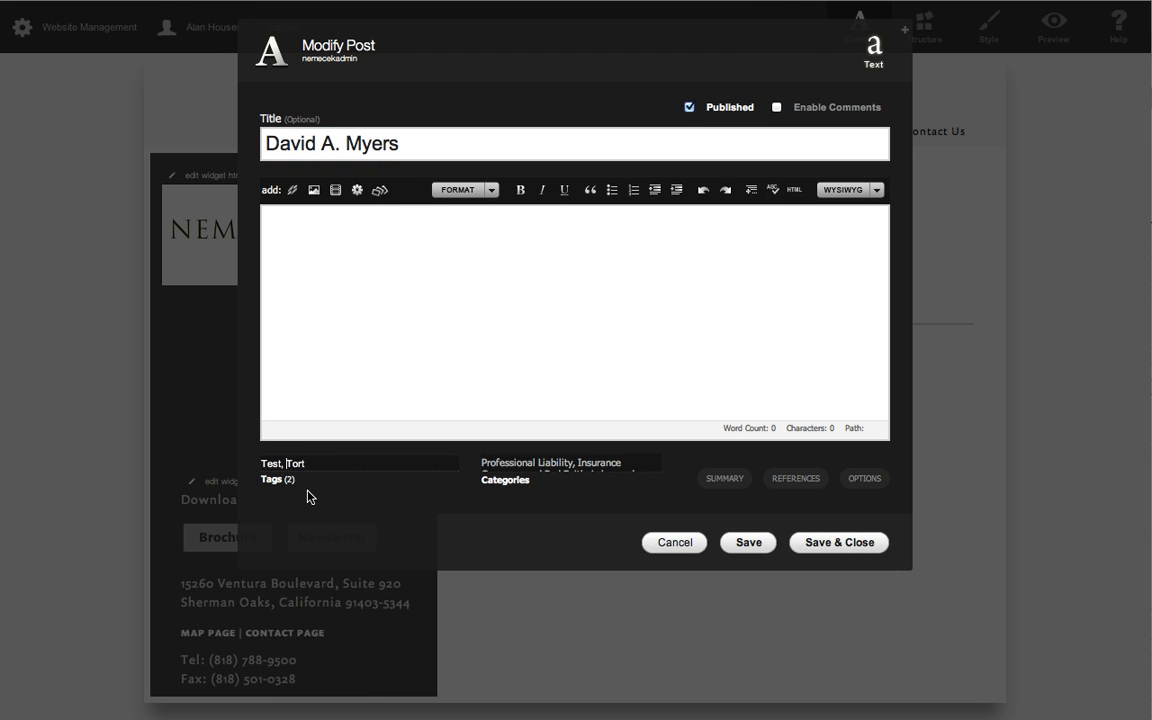
key(BackSpace)
key(BackSpace)
key(BackSpace)
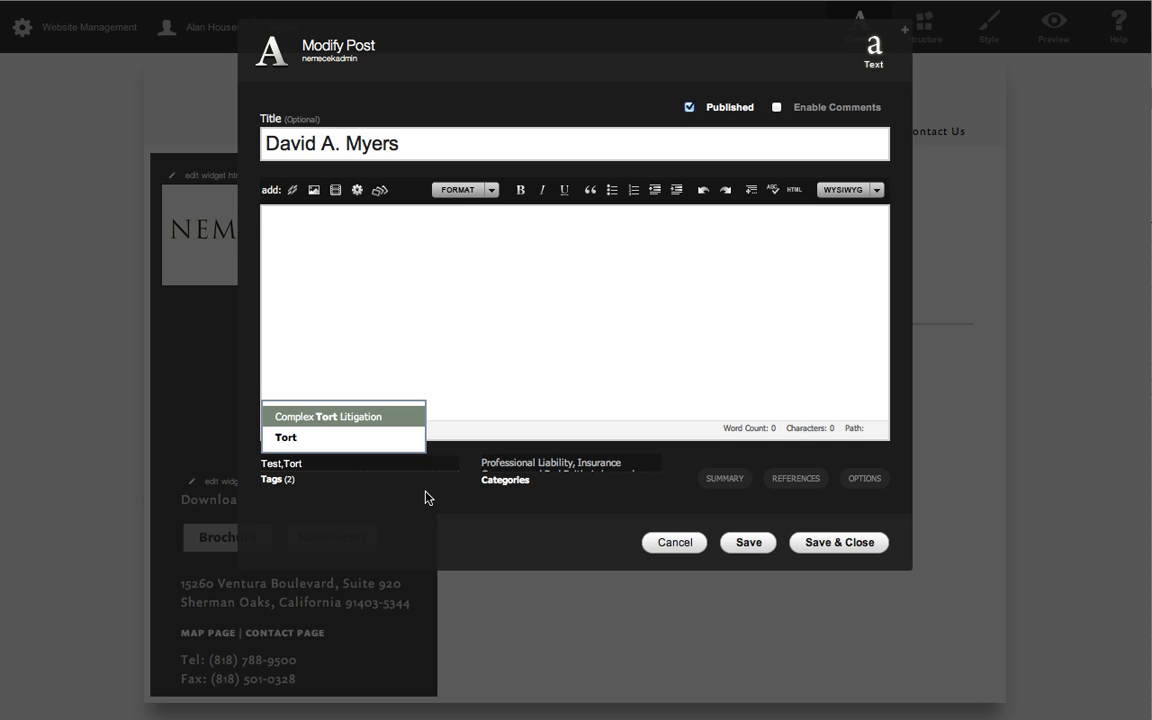
click(824, 552)
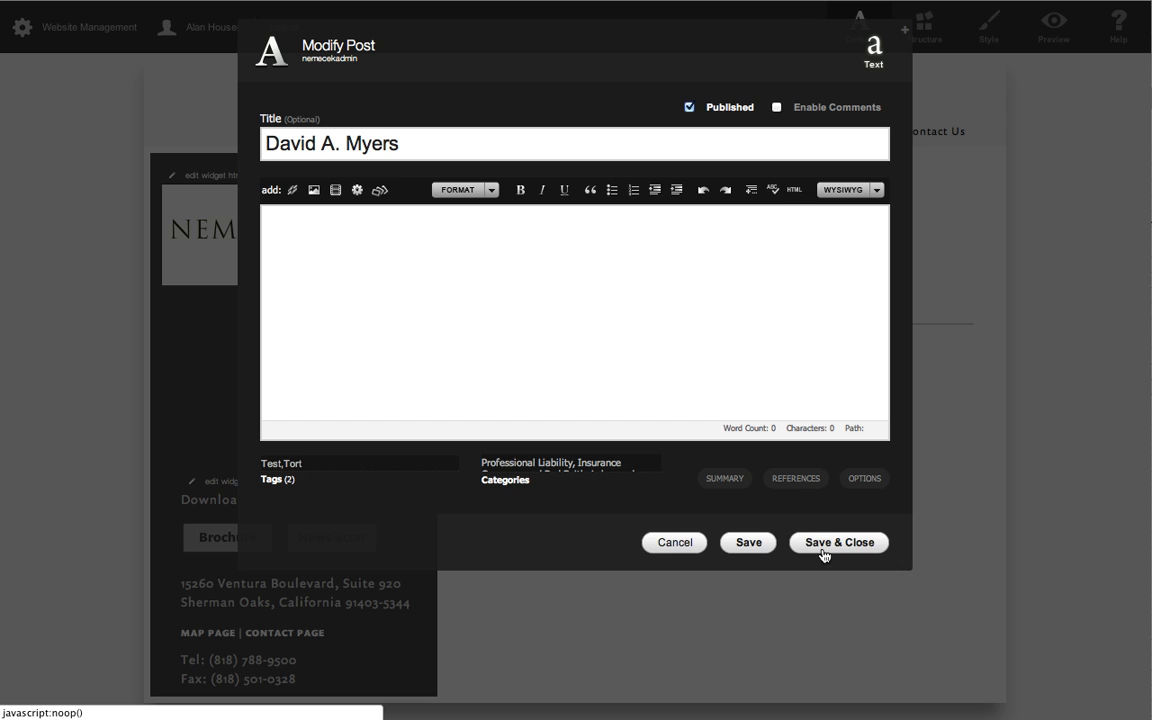
click(840, 543)
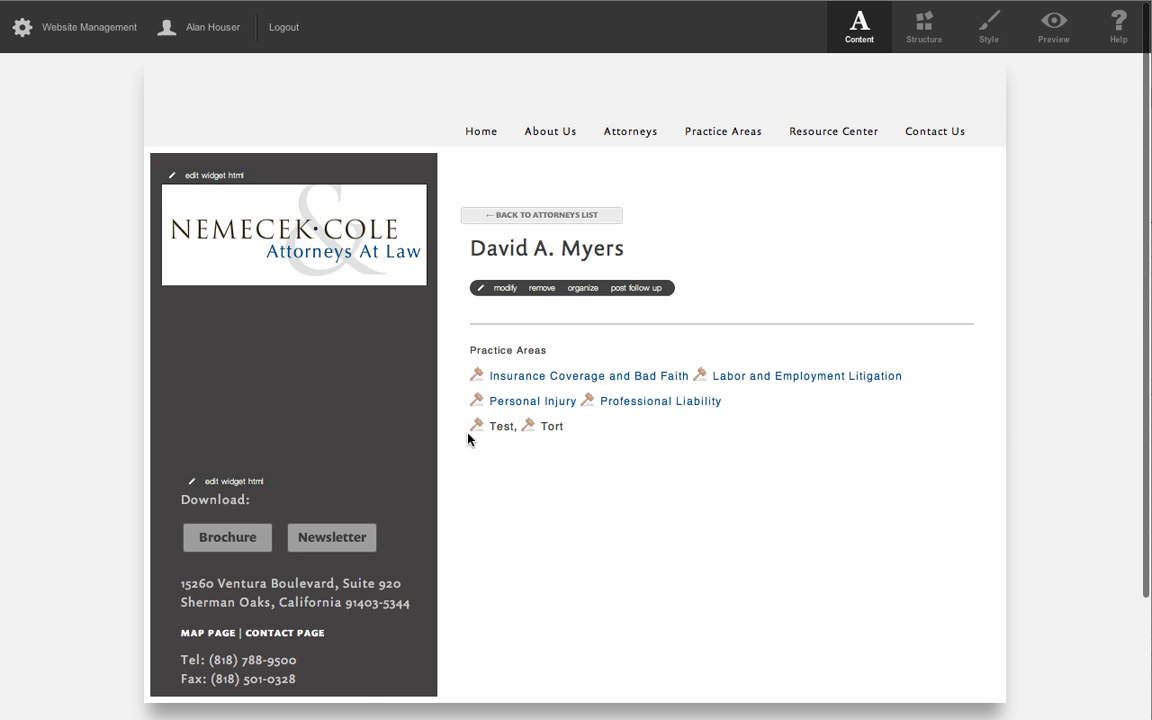
Open the Attorneys journal page configuration and review the HTML Snippet 1 text in the post display settings.
click(920, 25)
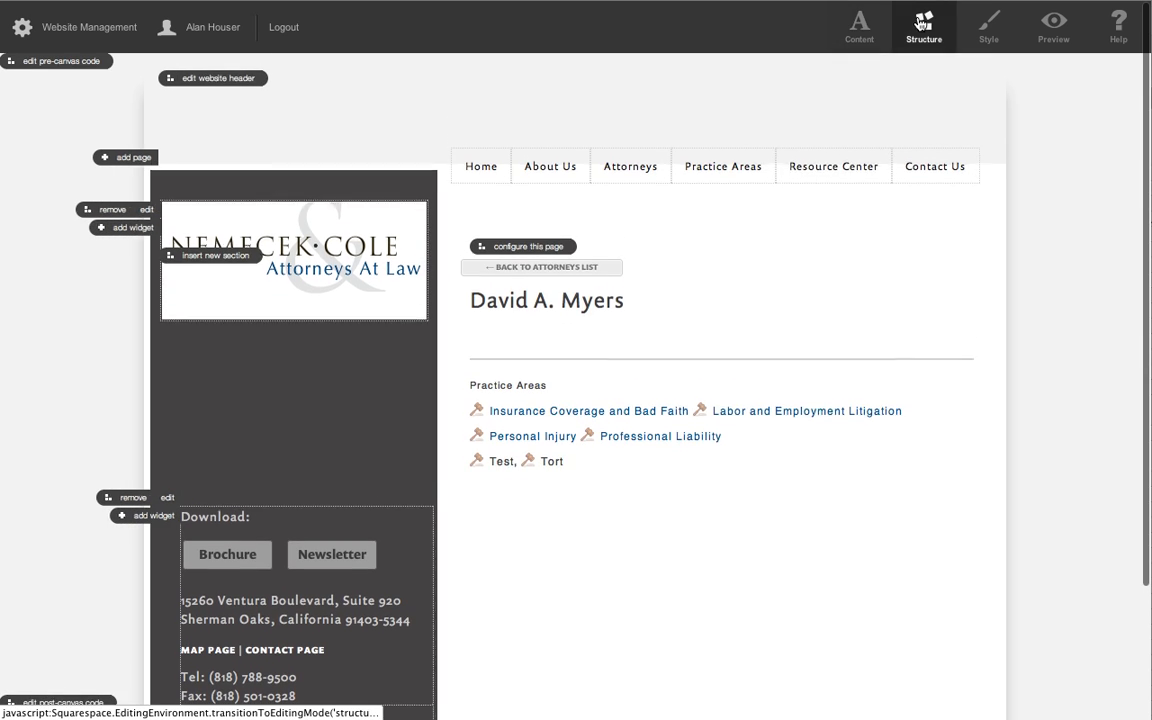
click(527, 248)
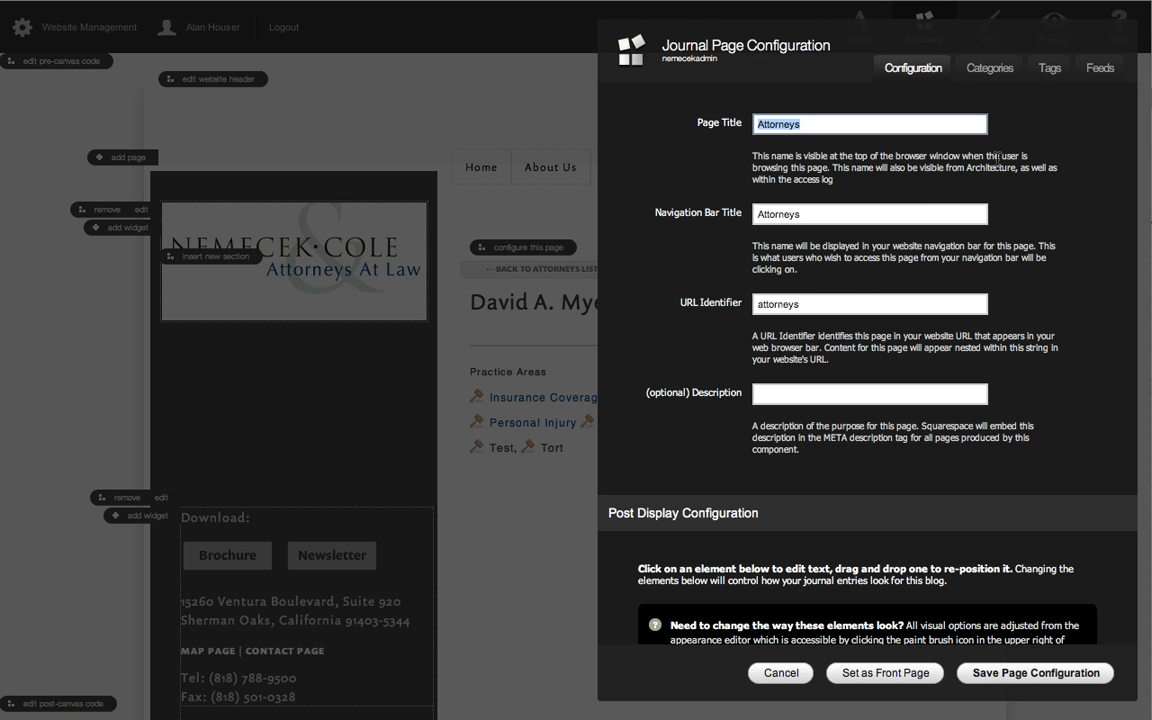
scroll(1105, 284, down, 10)
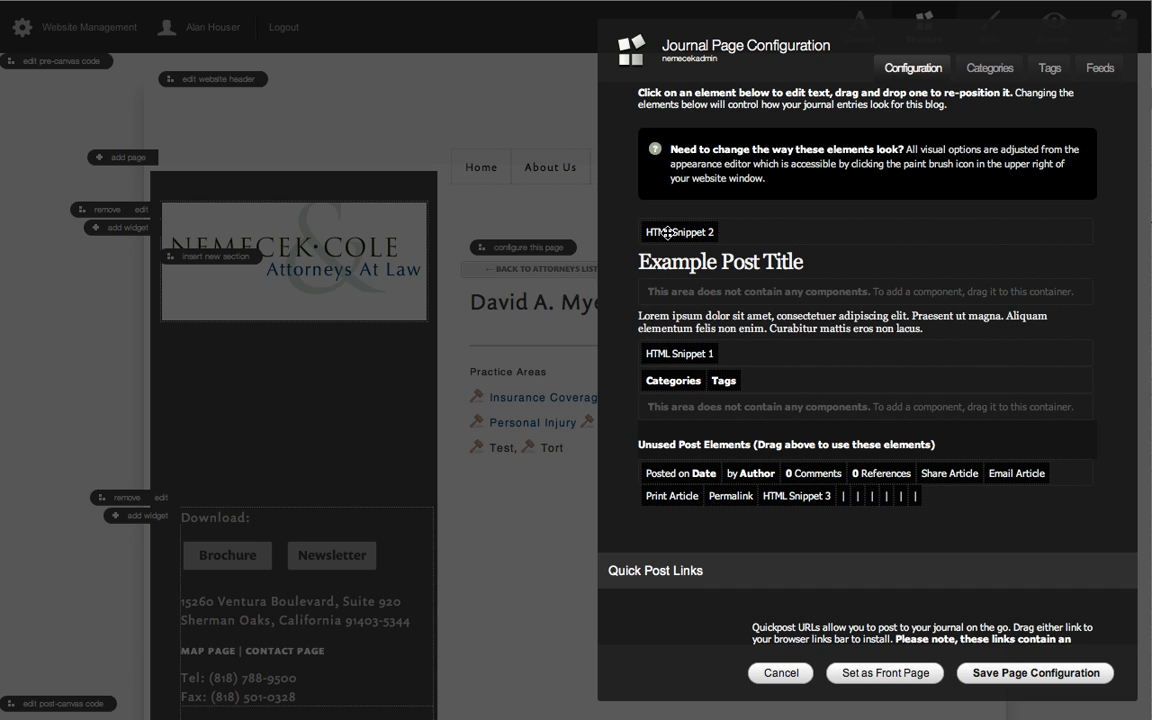
click(660, 353)
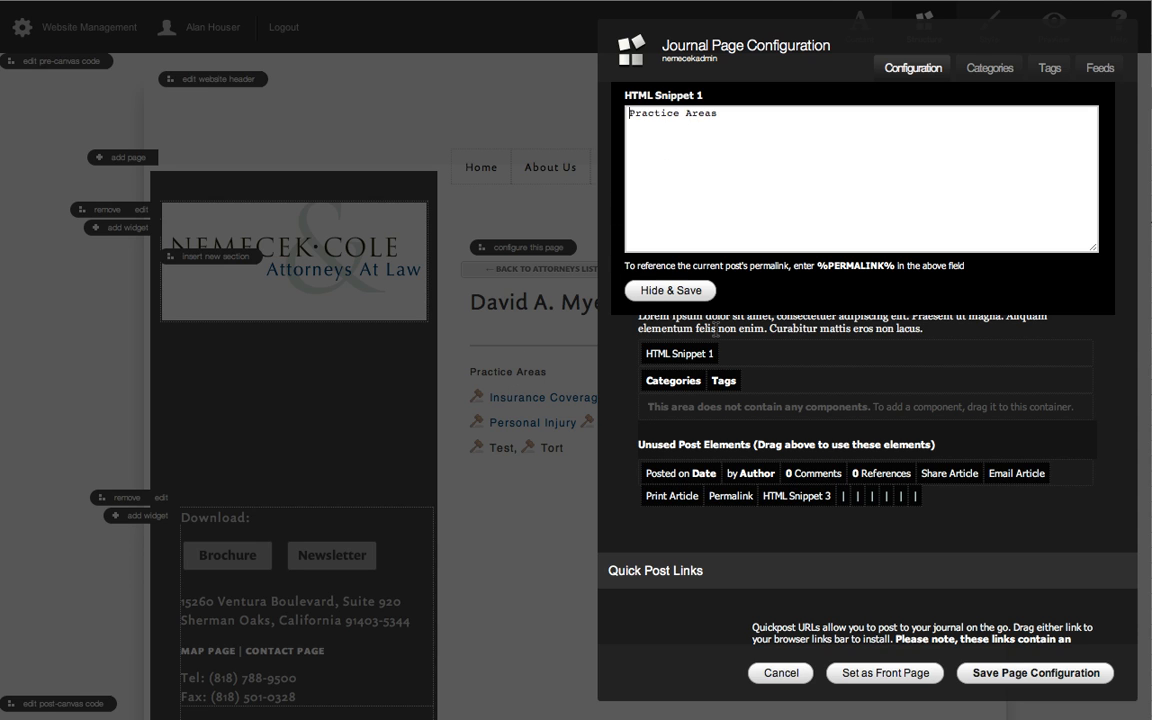
click(680, 291)
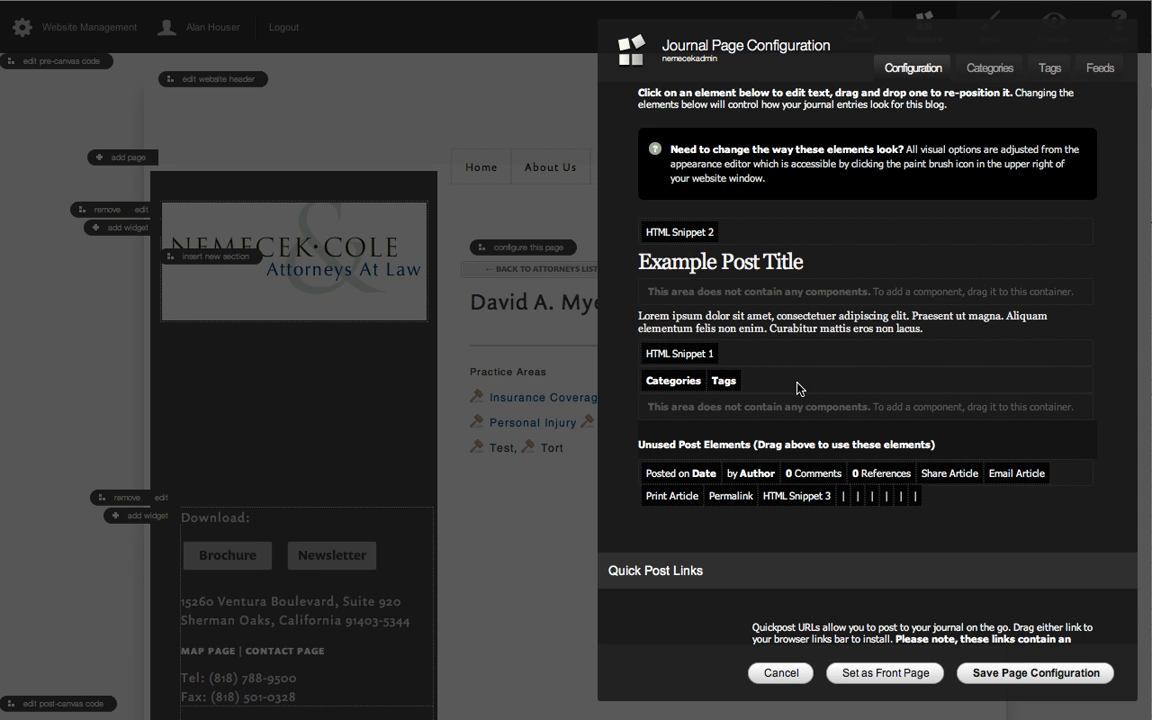
Examine the prefix text and splitter character settings of the Categories and Tags post elements.
click(668, 382)
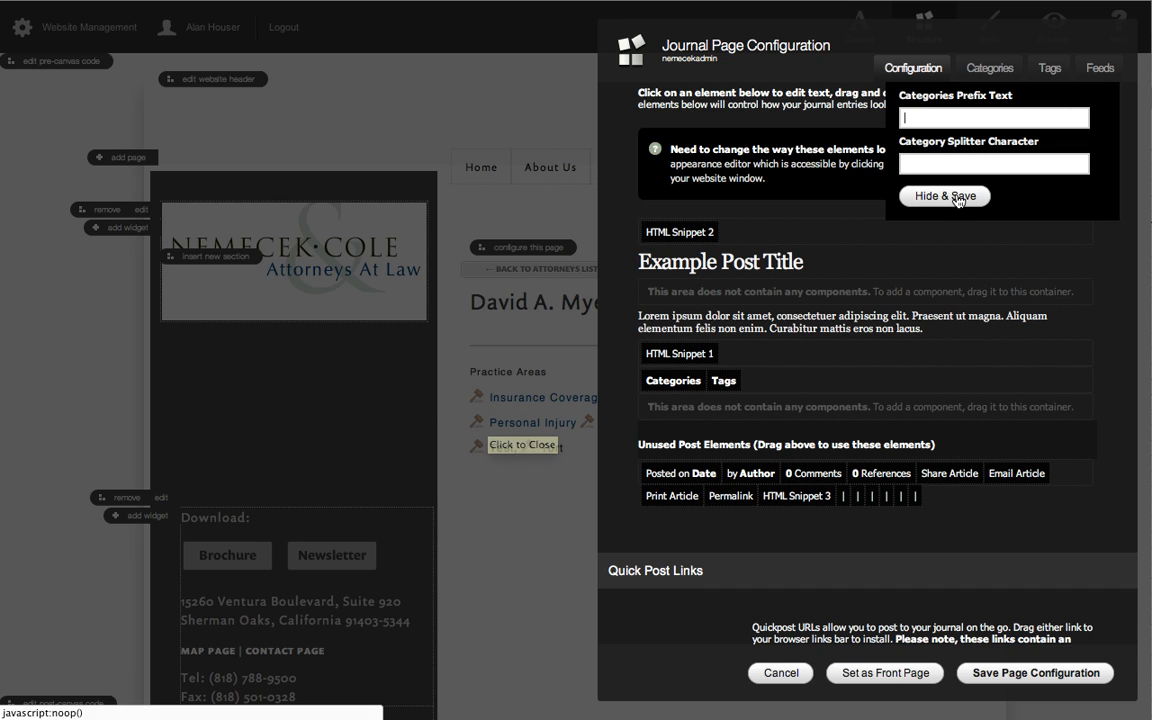
click(720, 379)
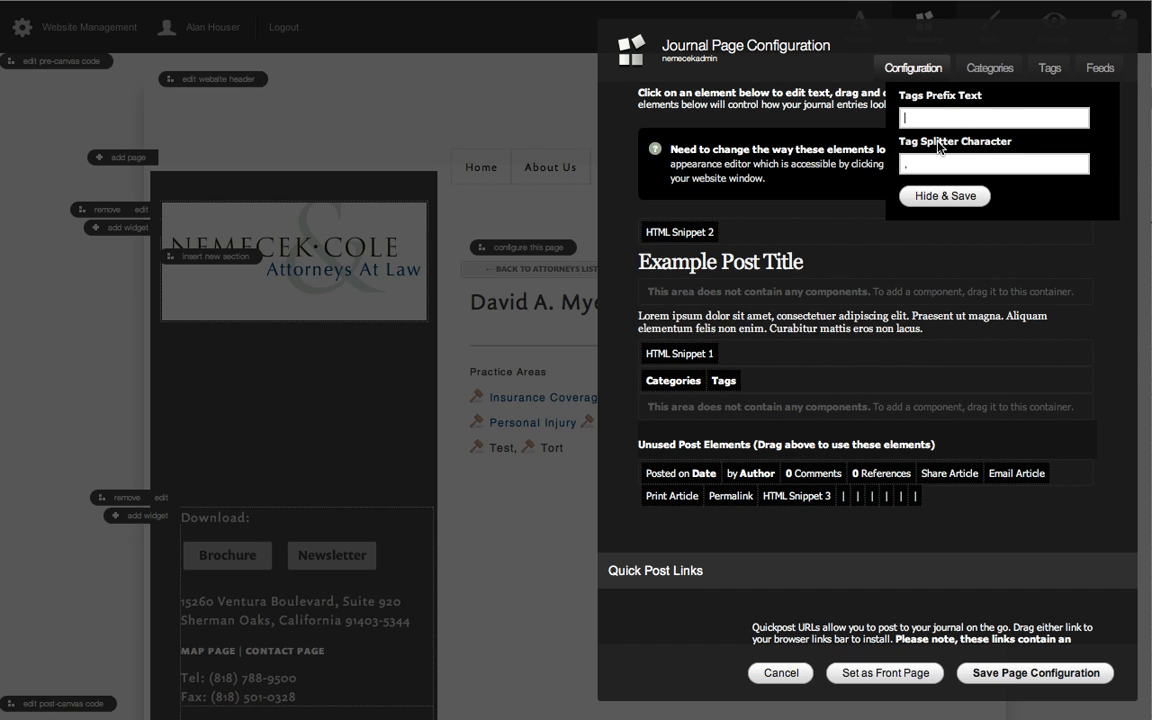
click(952, 120)
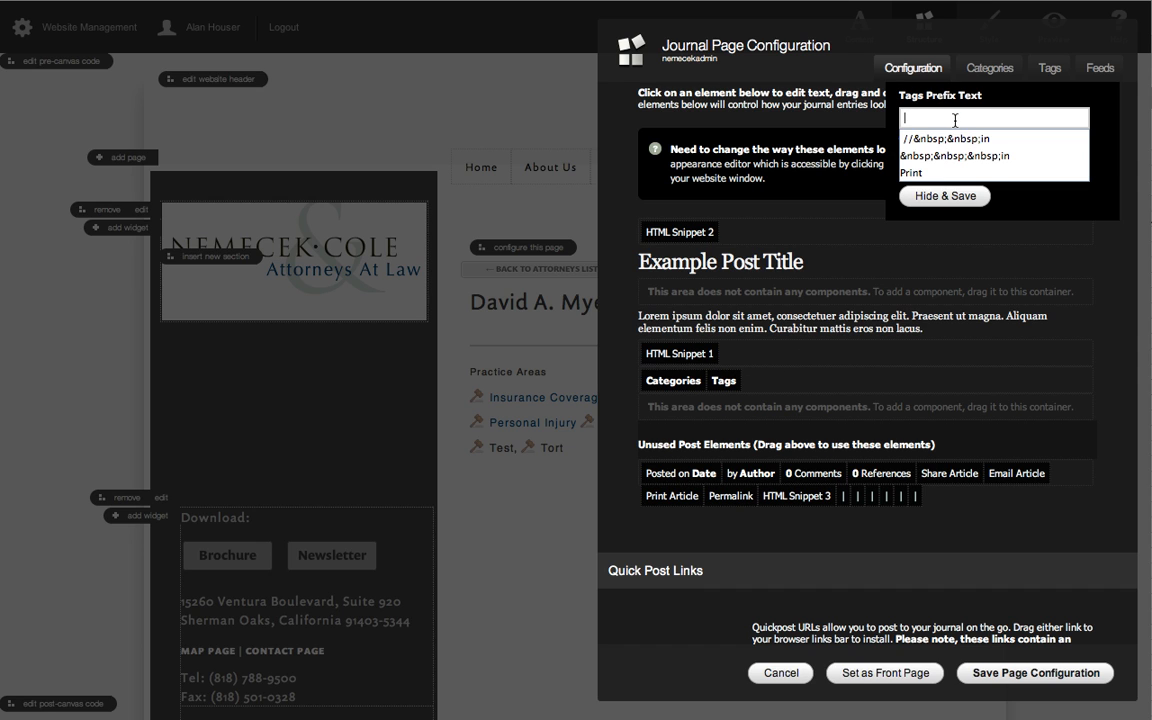
scroll(972, 116, down, 1)
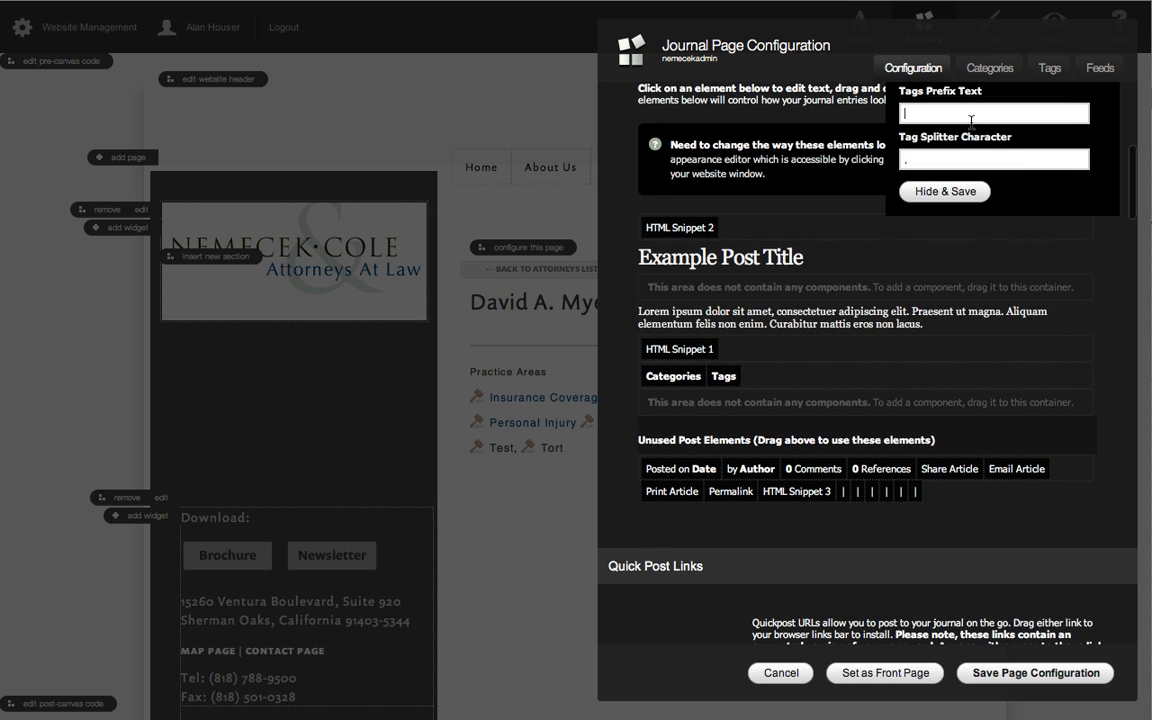
click(1031, 156)
click(945, 191)
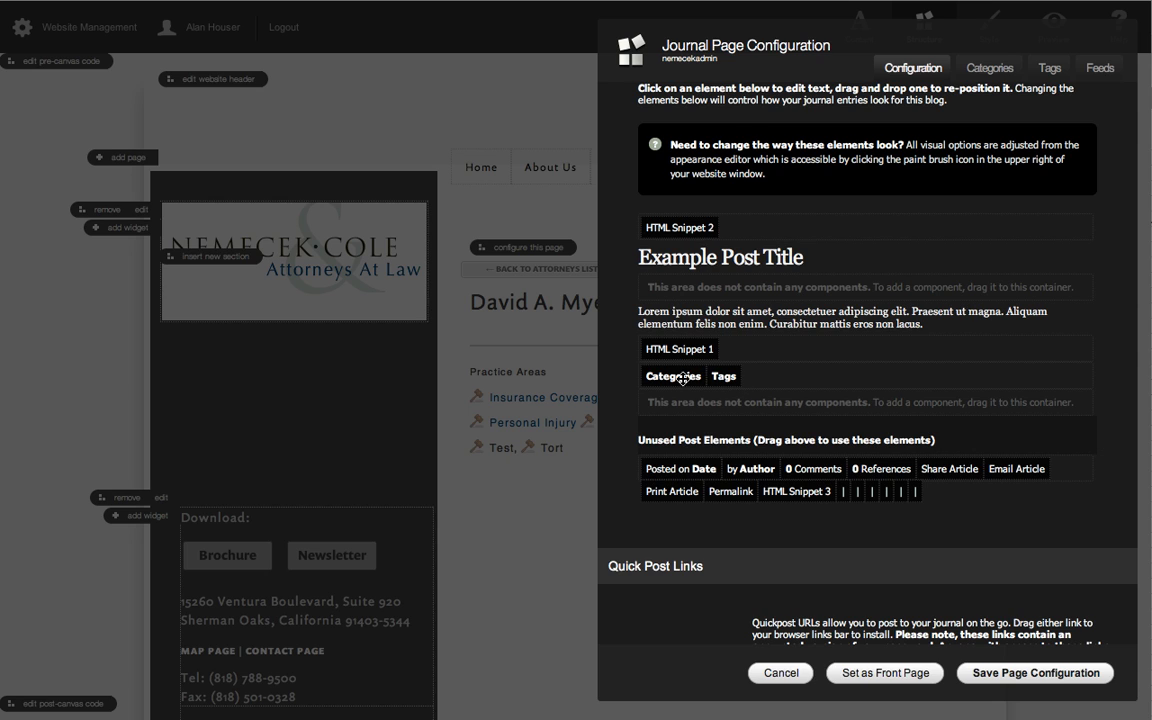
drag(645, 377, 770, 378)
Add the Print Article element to the empty row below Categories and Tags and shorten its text to Print.
drag(673, 493, 676, 403)
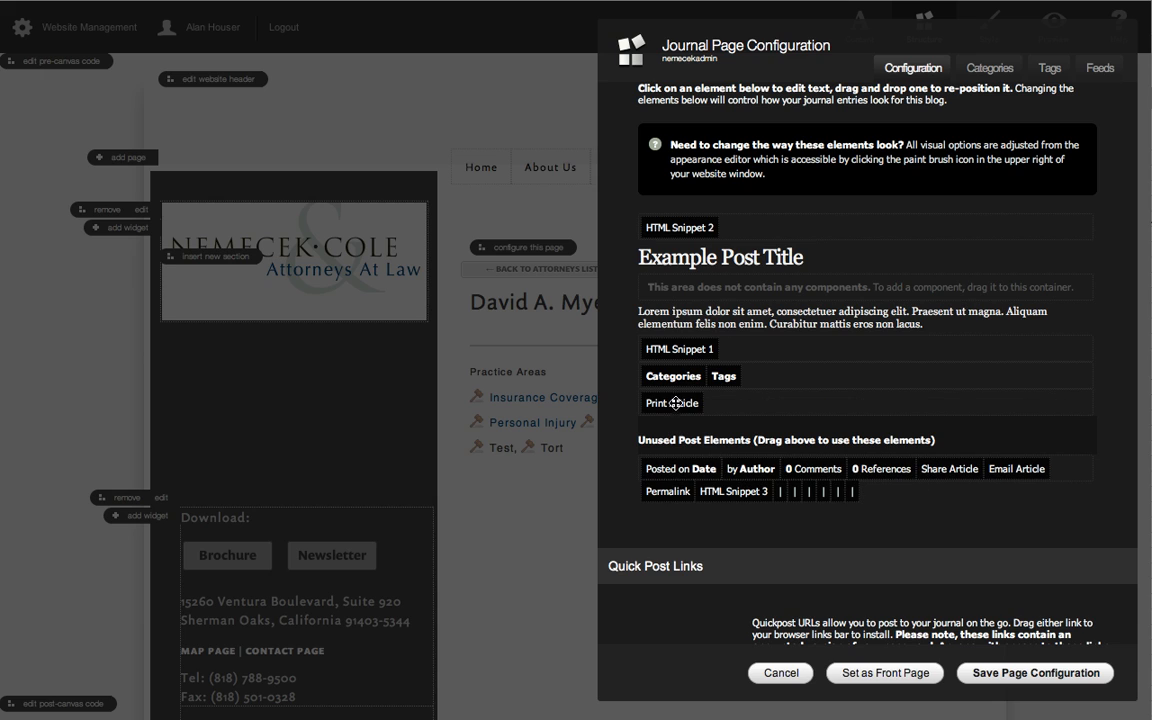
click(676, 403)
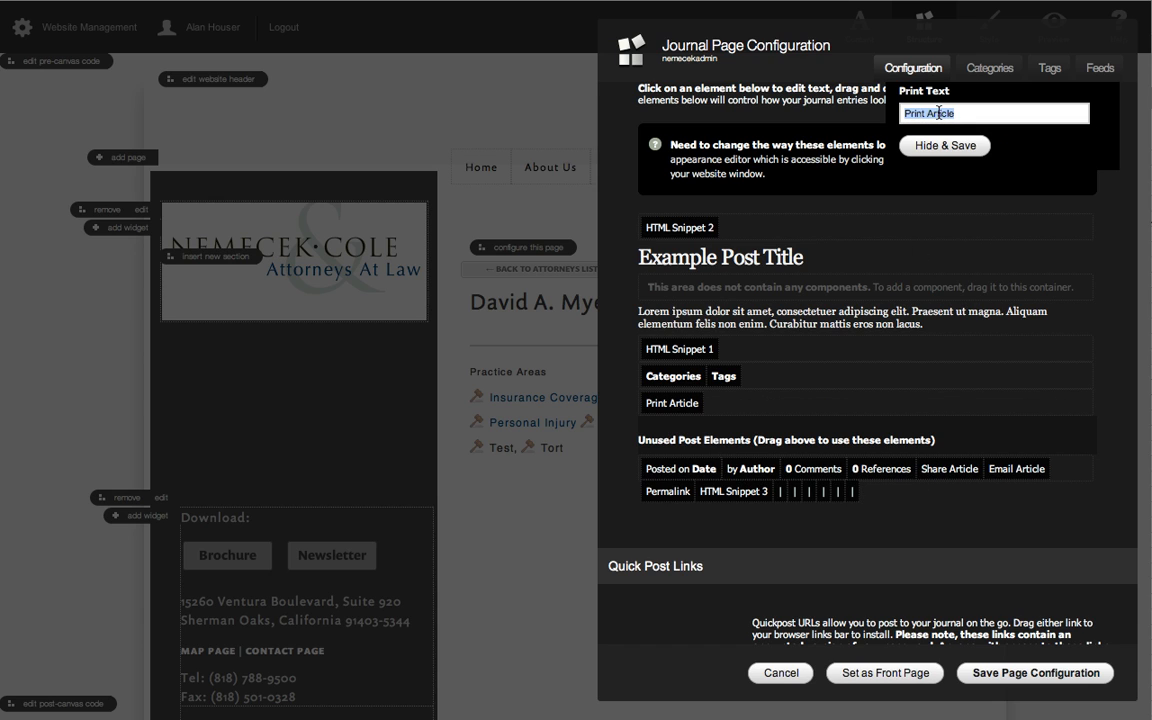
double_click(941, 114)
key(BackSpace)
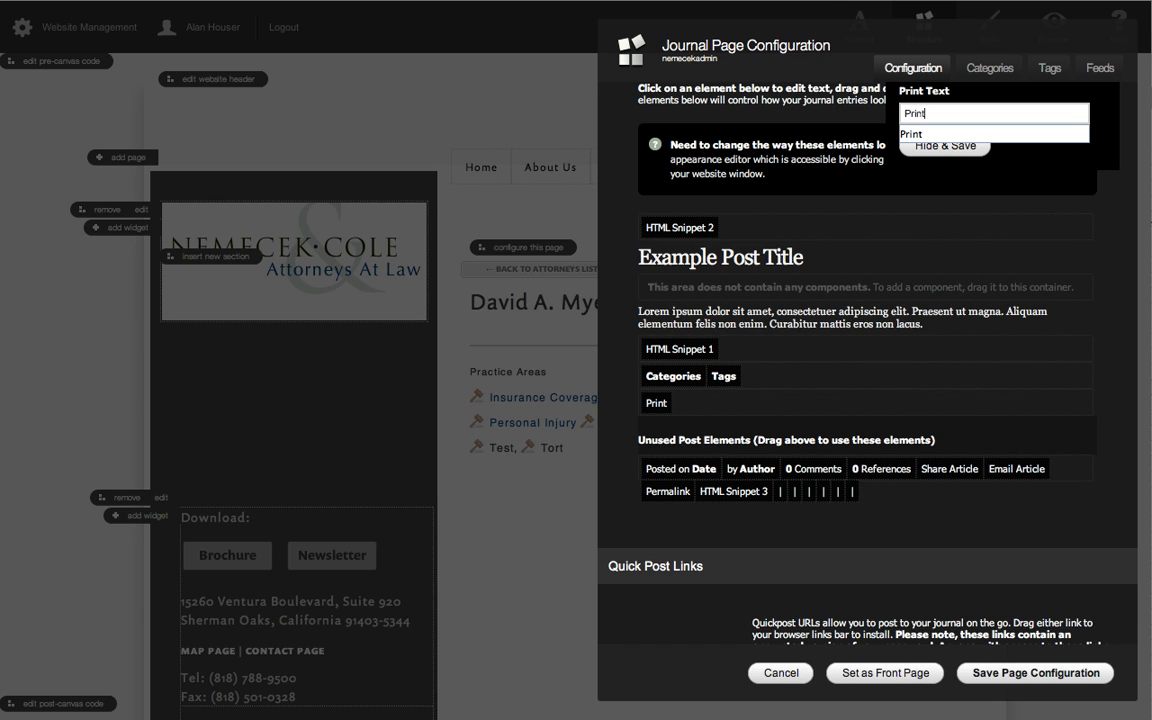
click(1049, 178)
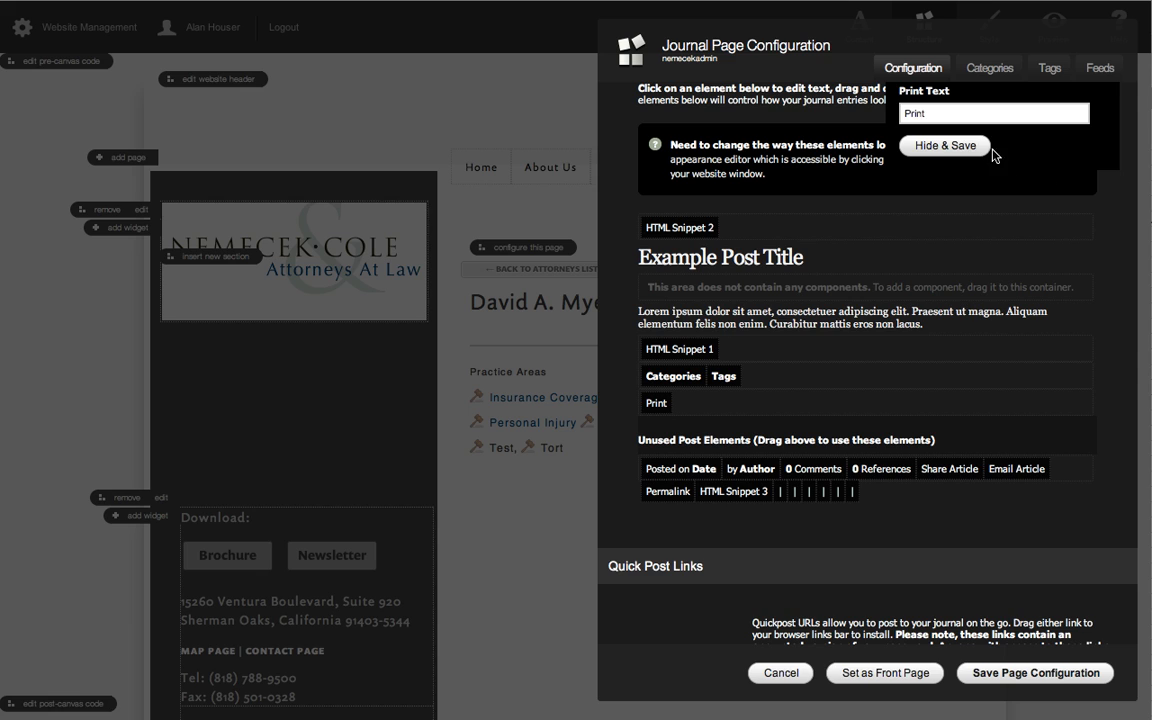
click(940, 149)
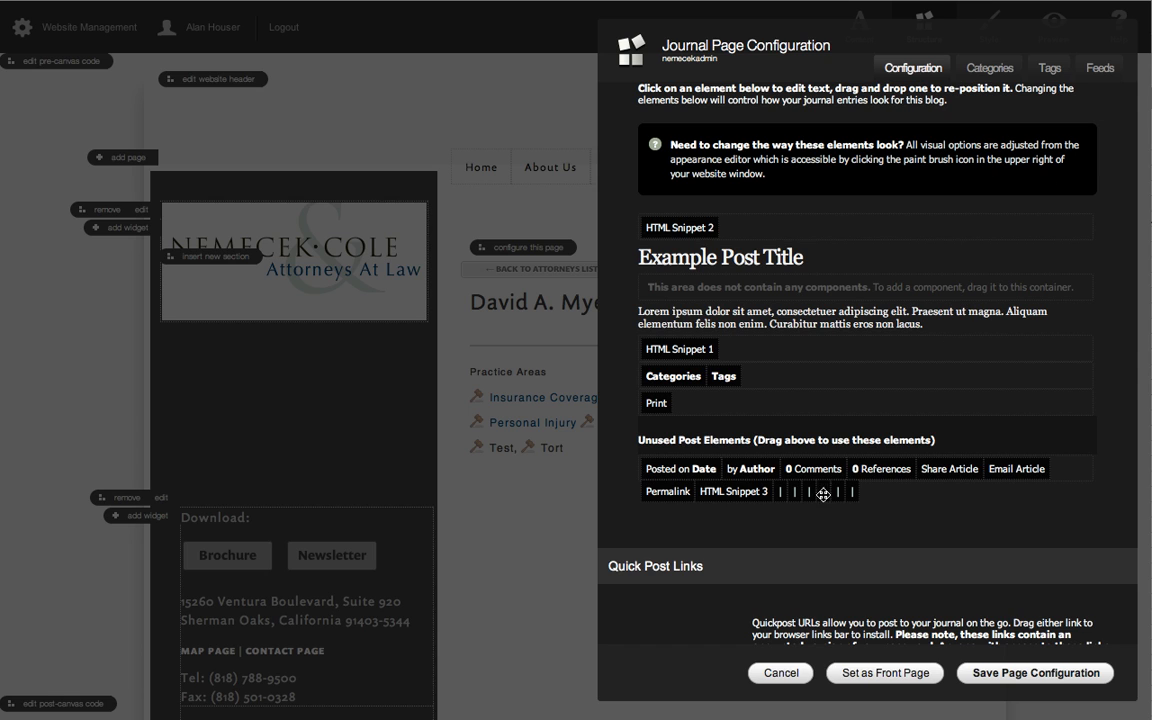
Place a separator and the Share Article element after Print, and shorten the share text to Share.
drag(781, 491, 686, 403)
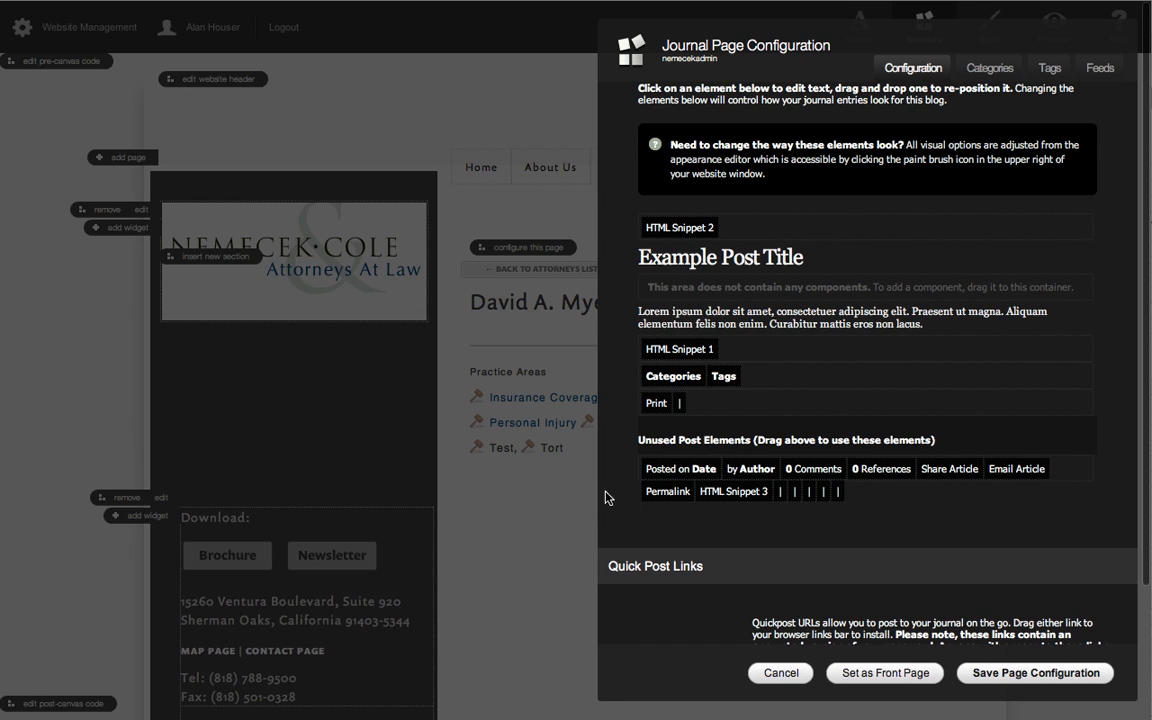
drag(949, 469, 690, 404)
click(706, 402)
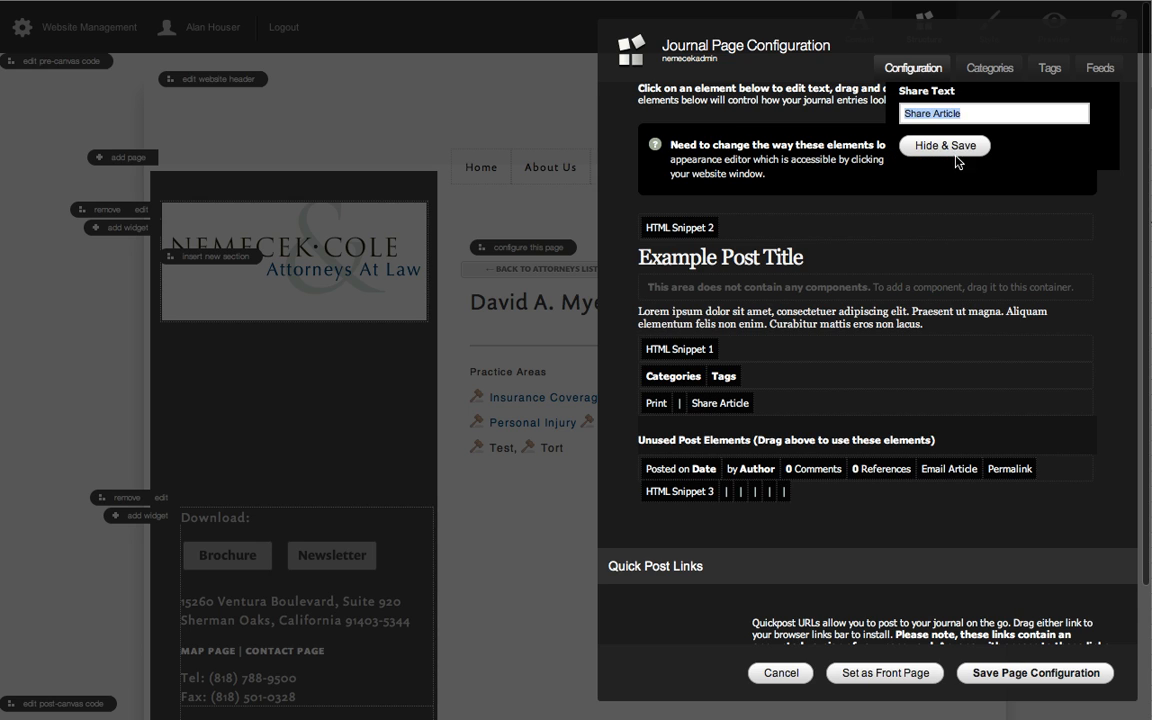
click(965, 112)
key(BackSpace)
key(BackSpace)
key(BackSpace)
key(BackSpace)
key(BackSpace)
key(BackSpace)
key(BackSpace)
key(BackSpace)
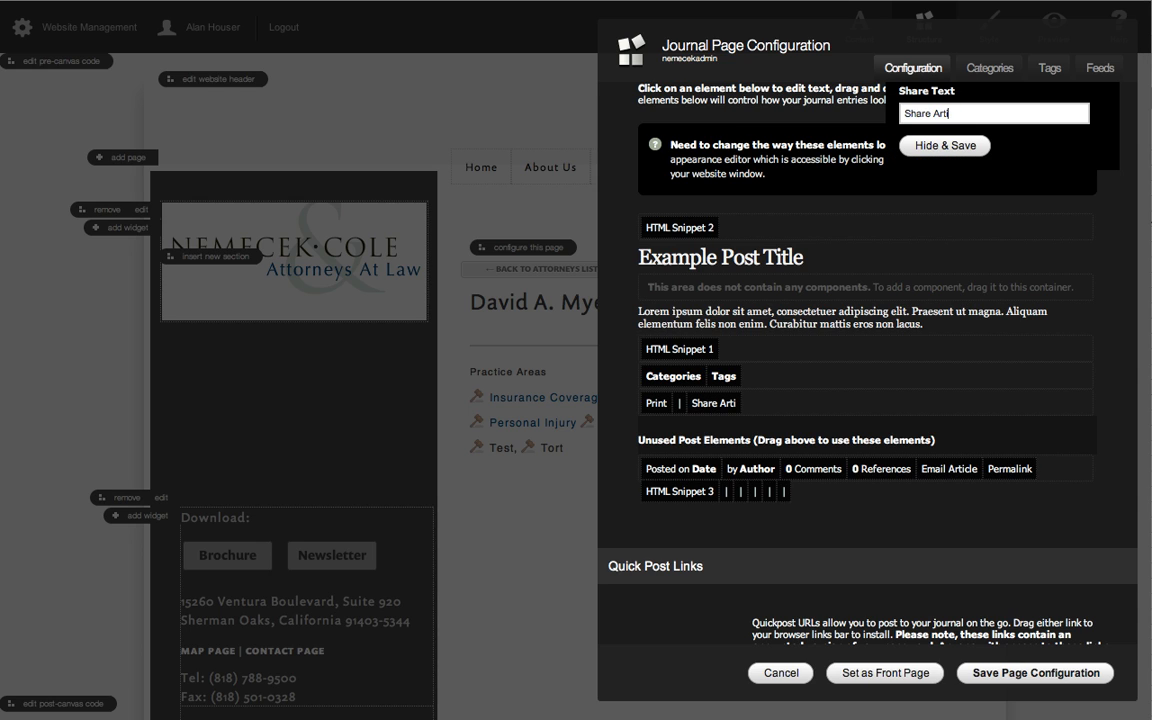
click(971, 146)
Place a separator and the Email Article element after Share, shorten its text to Email, and save the page configuration.
drag(787, 498, 750, 403)
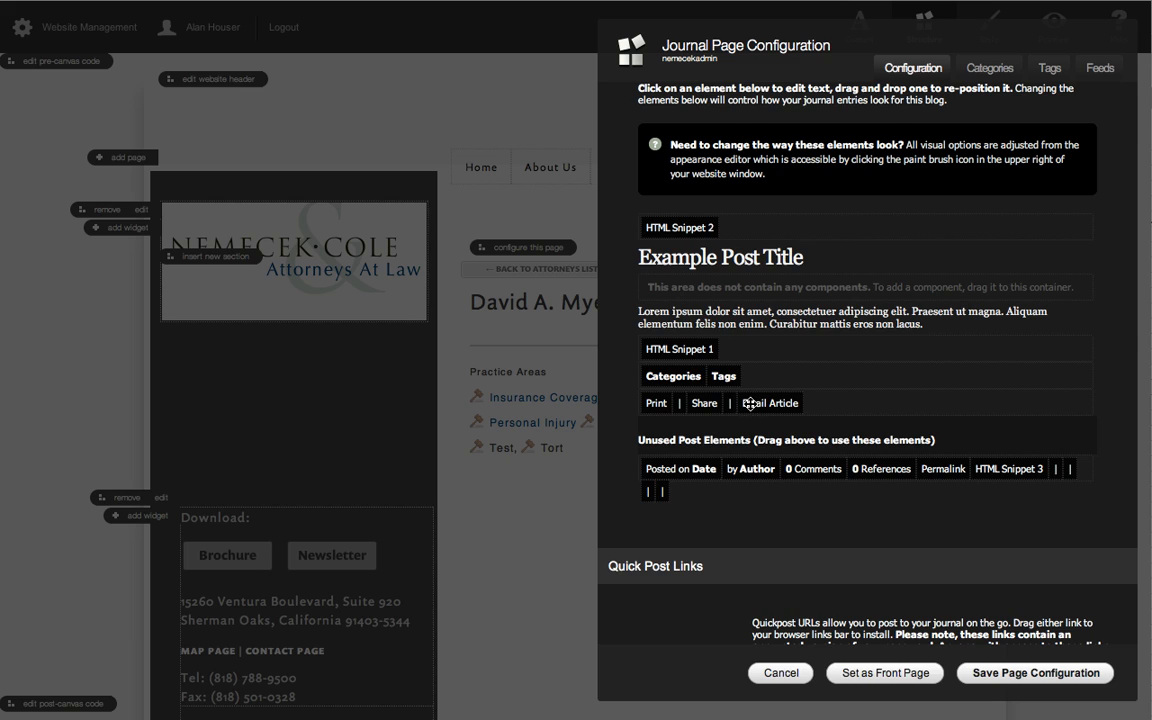
click(765, 403)
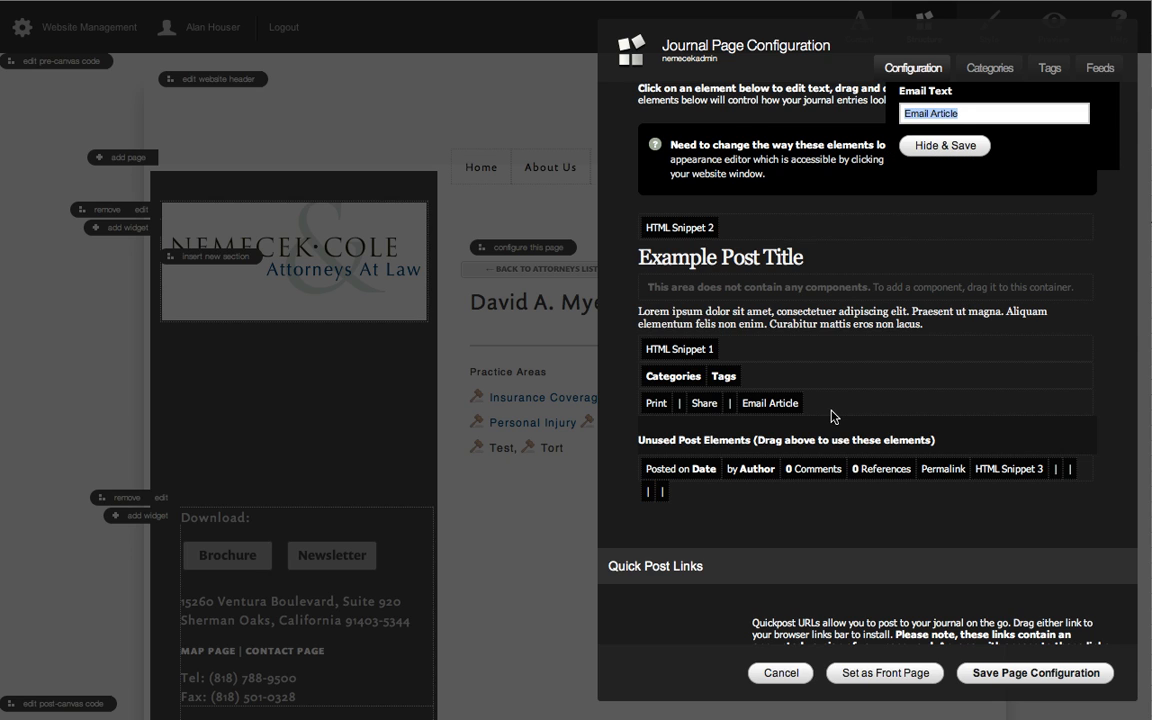
click(1009, 113)
key(BackSpace)
key(BackSpace)
key(BackSpace)
key(BackSpace)
key(BackSpace)
key(BackSpace)
key(BackSpace)
key(BackSpace)
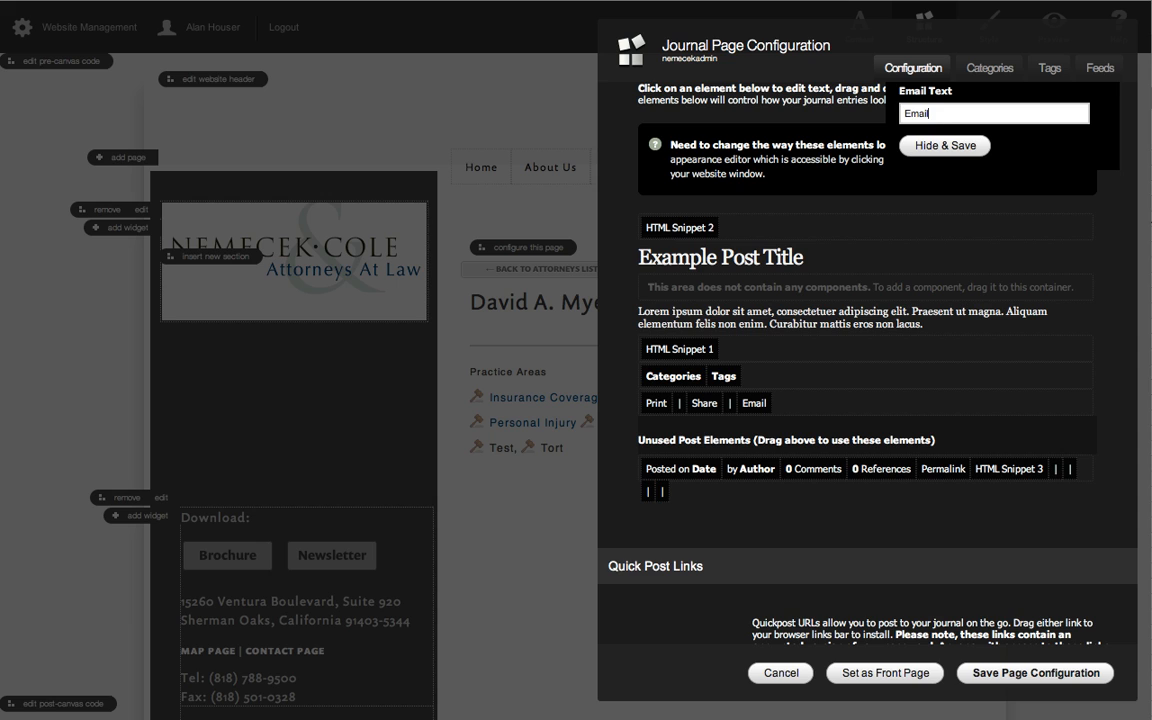
click(933, 146)
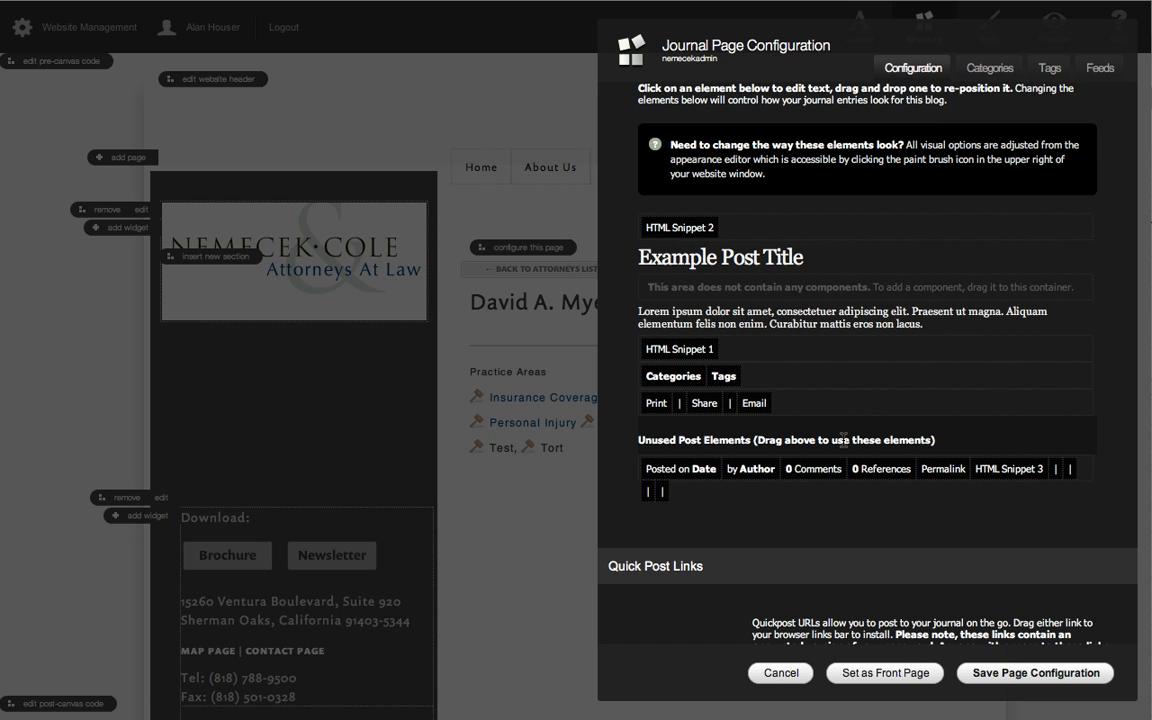
click(1035, 673)
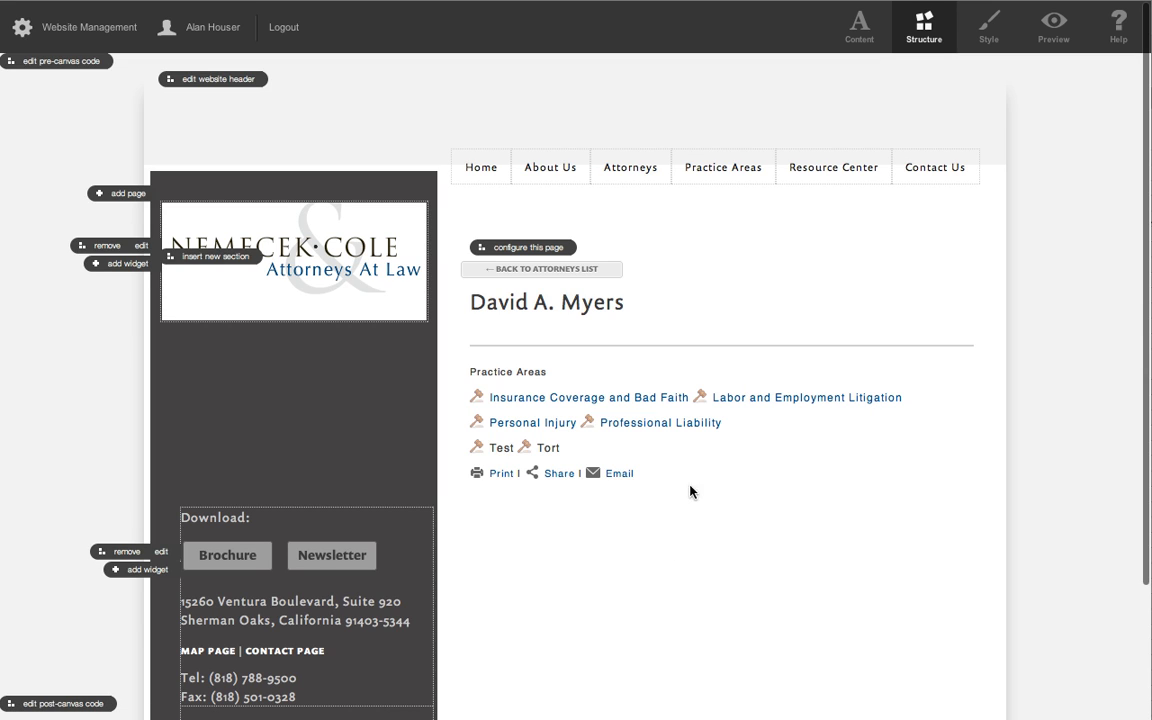
Preview the attorney page and open the style's custom CSS in a separate window beside the resized browser window.
click(1055, 28)
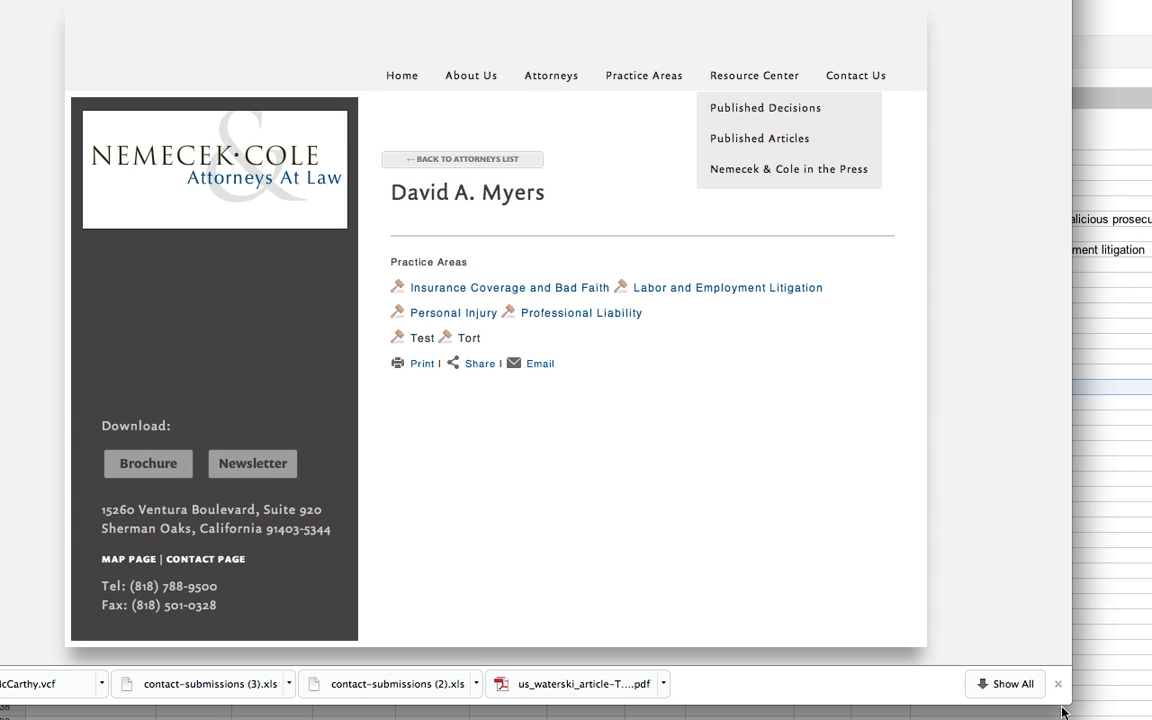
drag(1065, 704, 994, 719)
click(896, 36)
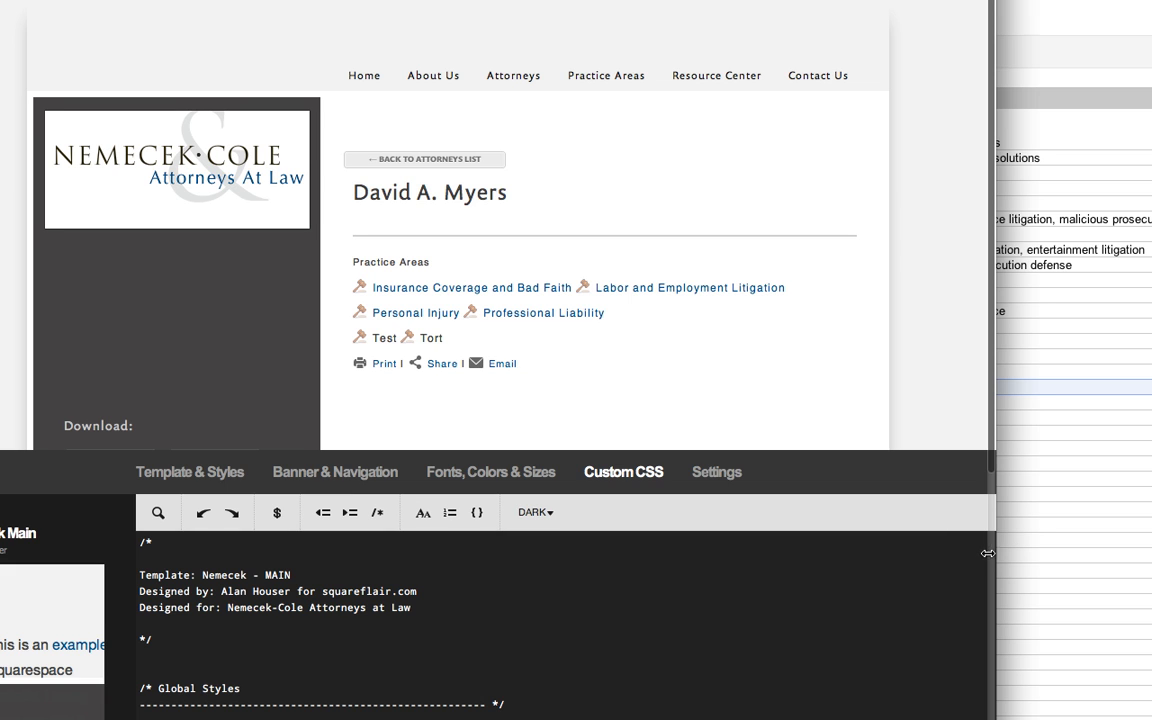
drag(988, 553, 994, 553)
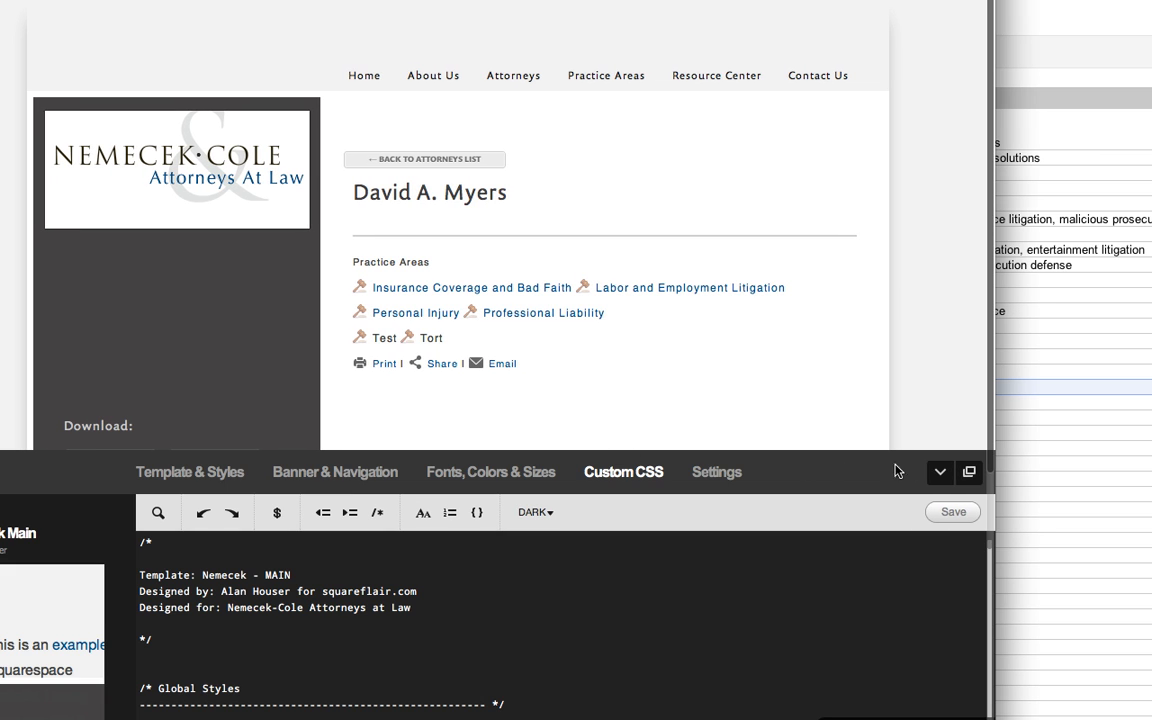
click(971, 474)
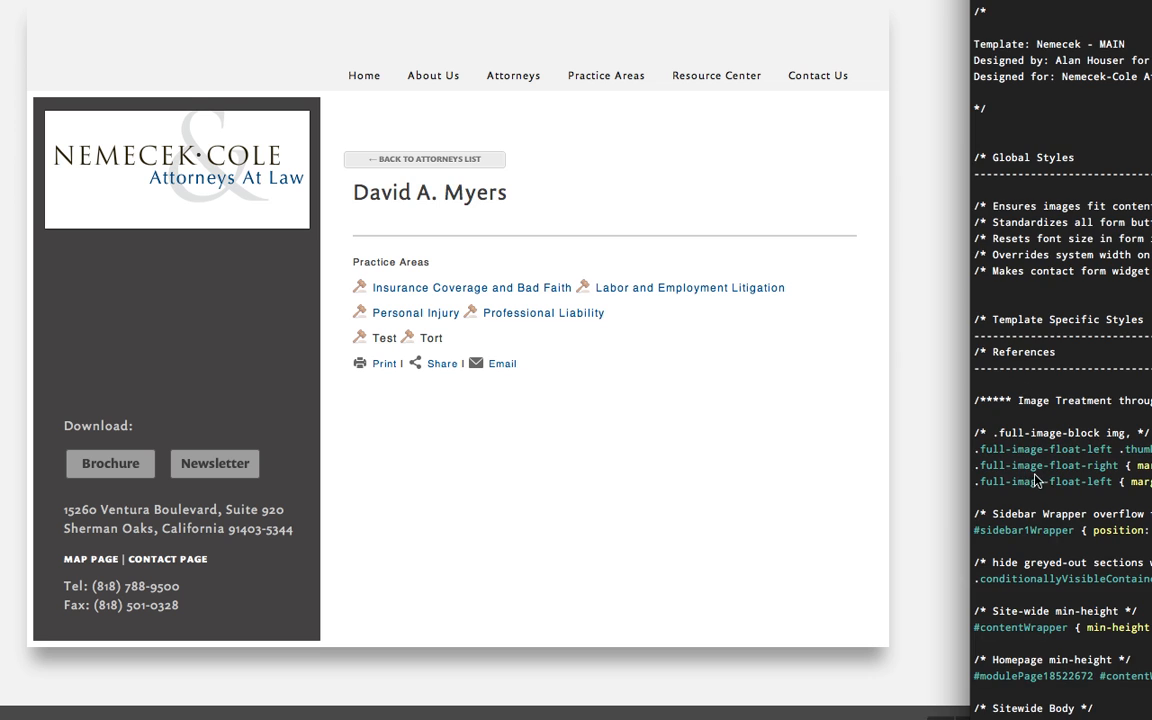
click(763, 1)
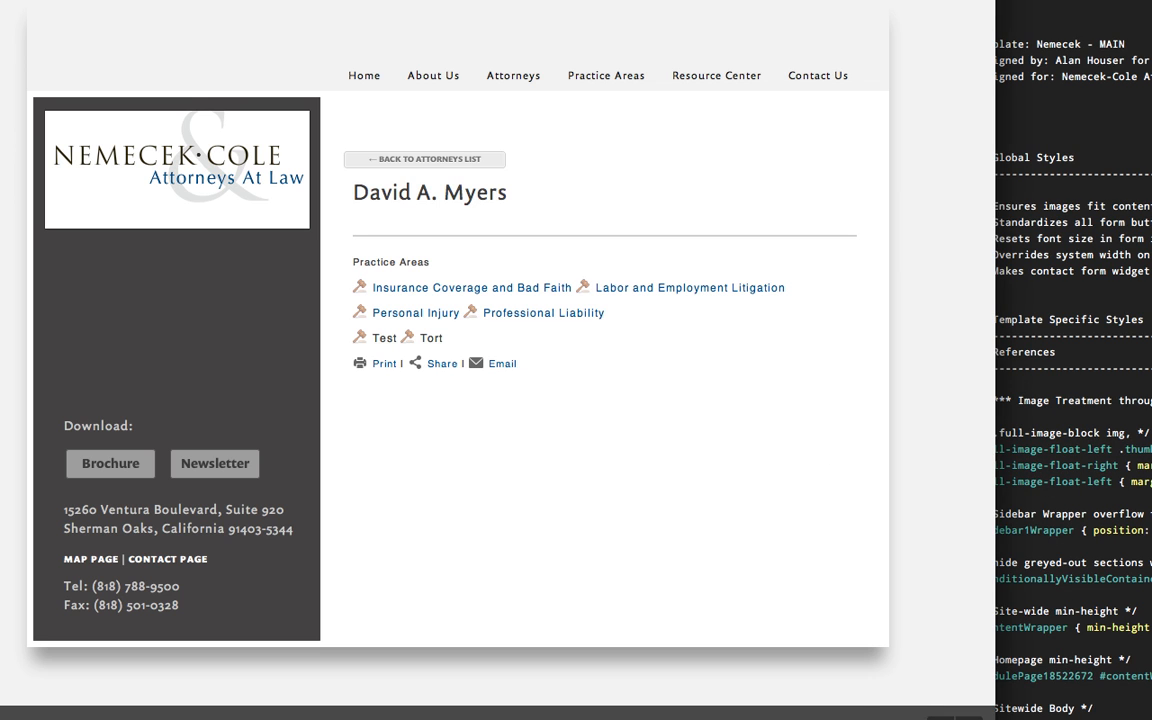
drag(994, 47, 963, 50)
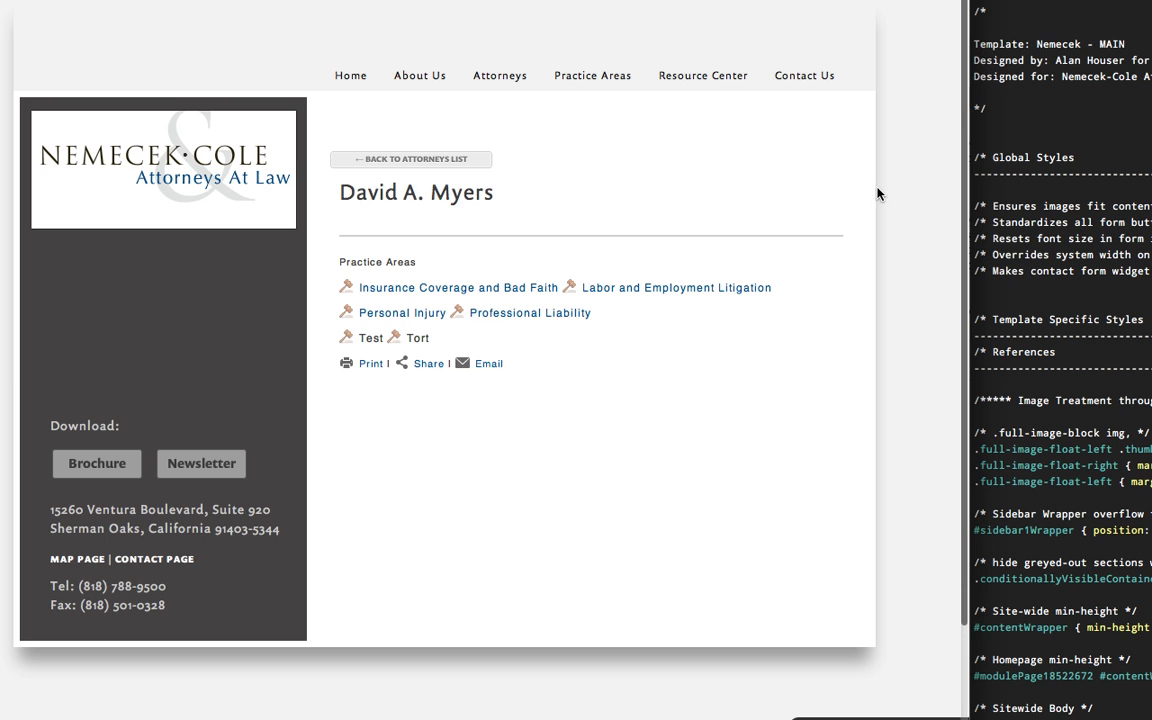
Inspect the Print, Share and Email line and copy its class name, journal-entry-tag-post-body-line3.
right_click(502, 370)
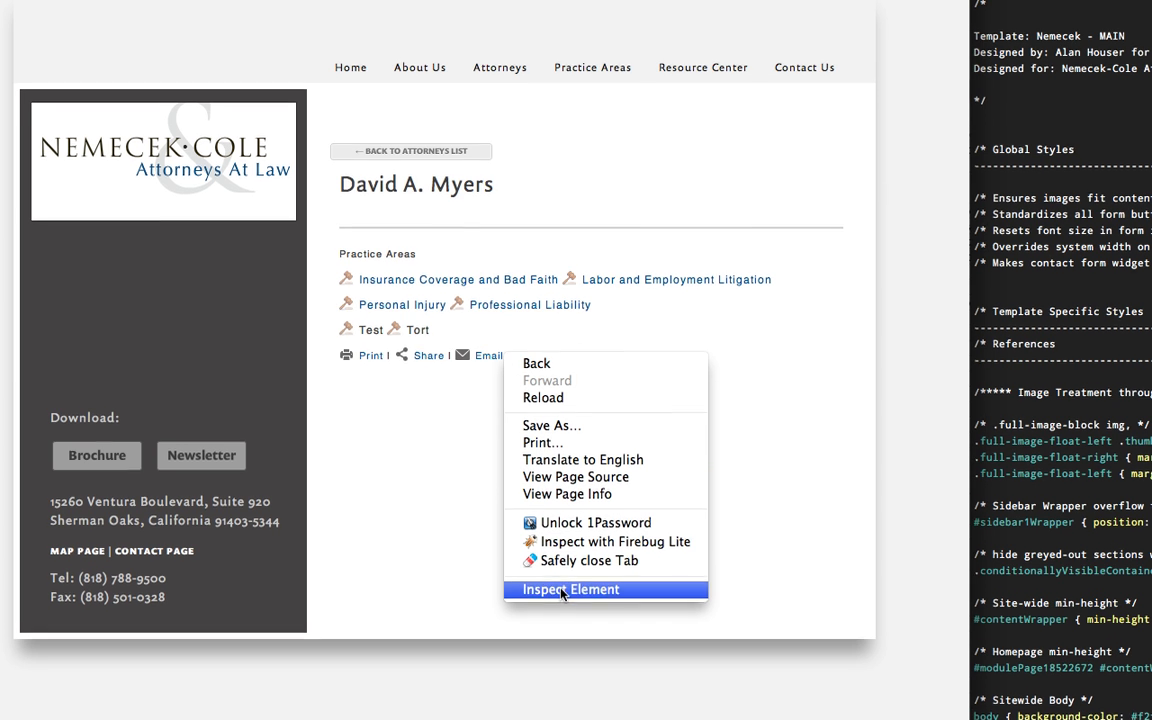
click(560, 597)
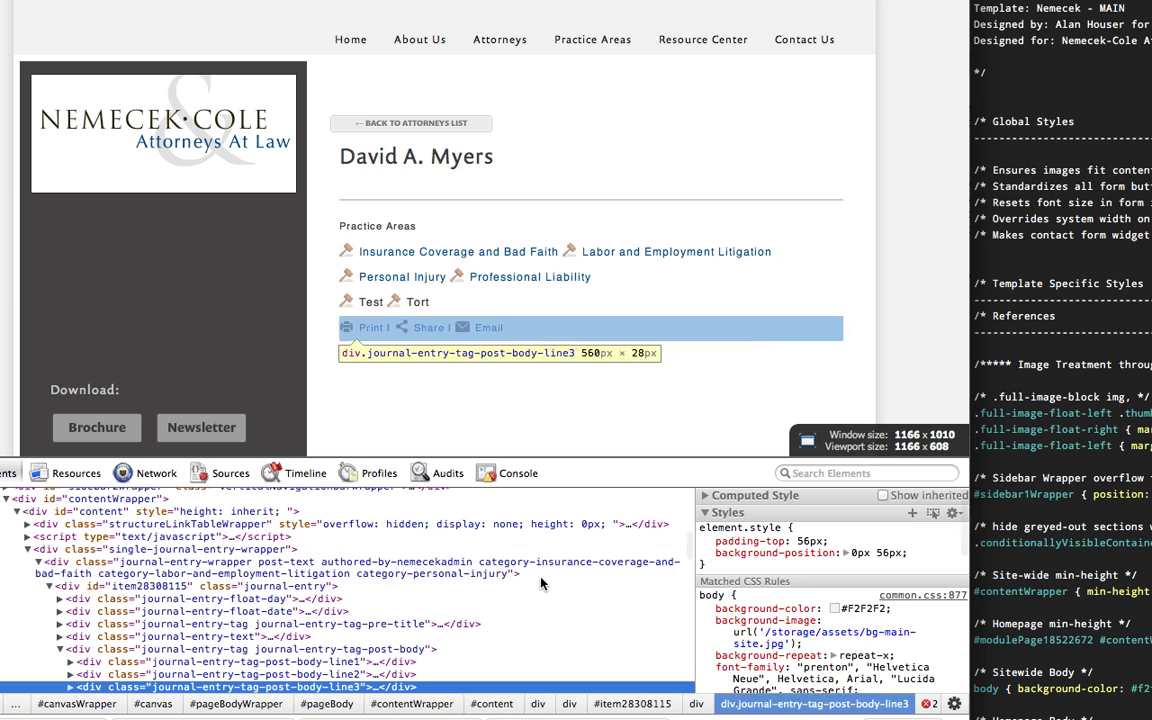
double_click(203, 688)
key(super+c)
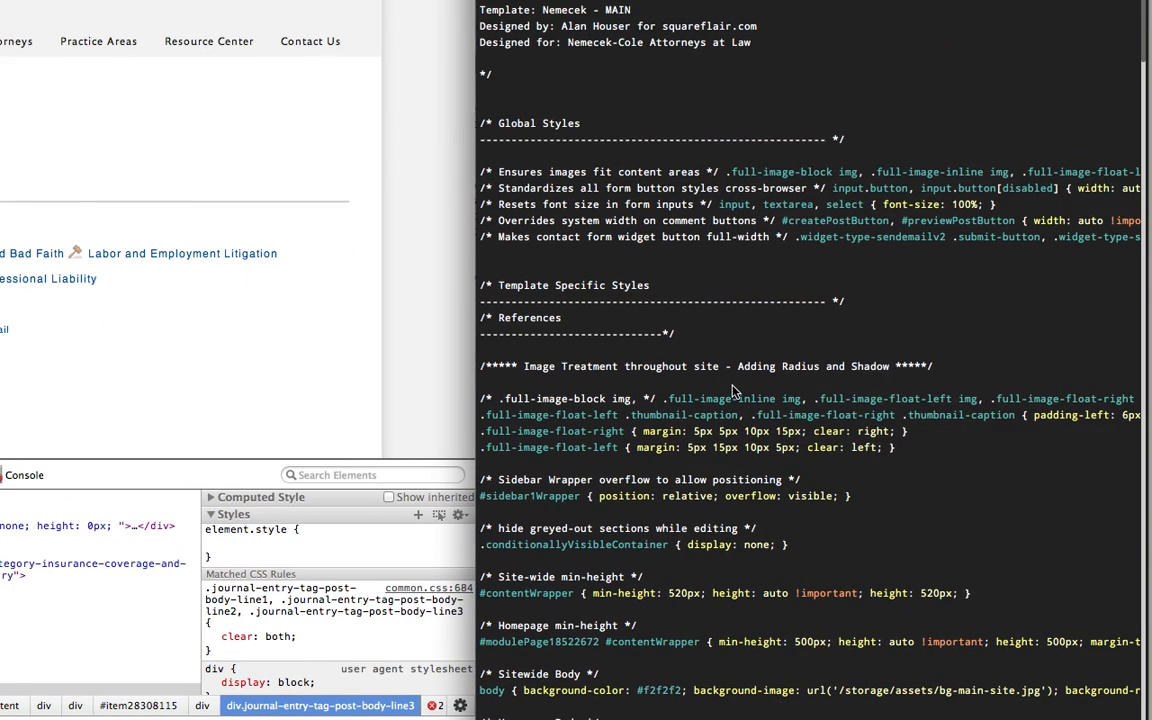
Search the custom CSS for atty and locate the end of the Attorneys Journal Pages rules.
scroll(735, 390, down, 3)
scroll(735, 390, down, 9)
scroll(735, 390, down, 20)
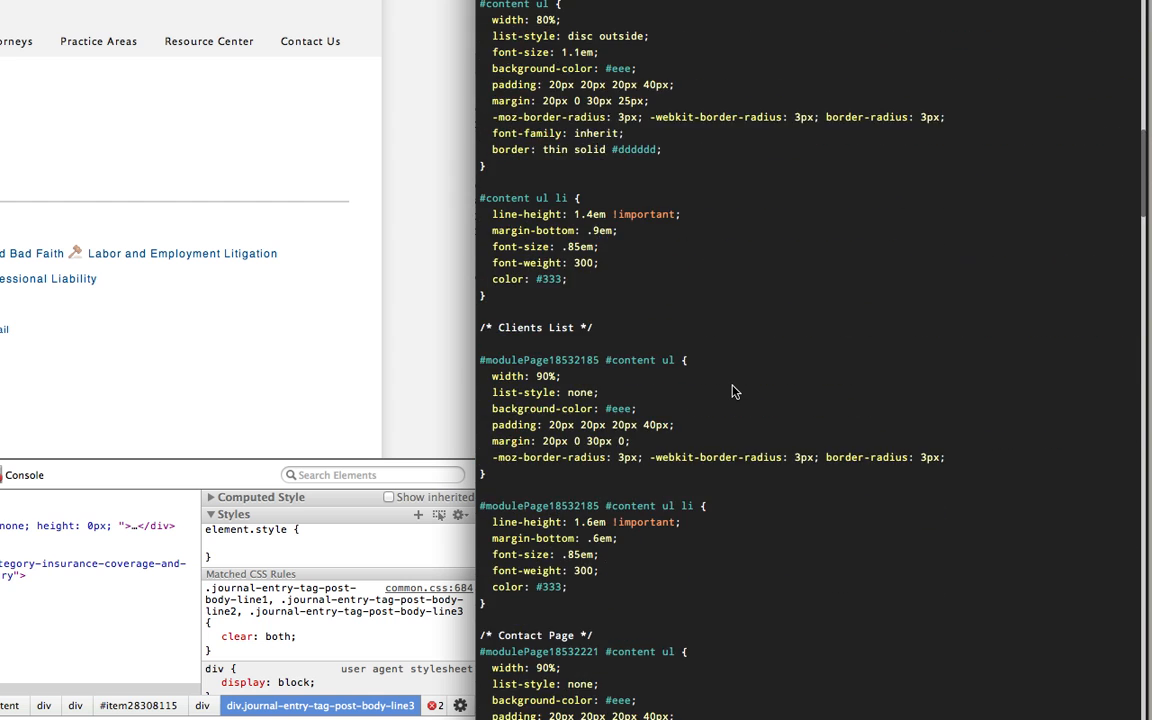
scroll(733, 390, down, 1)
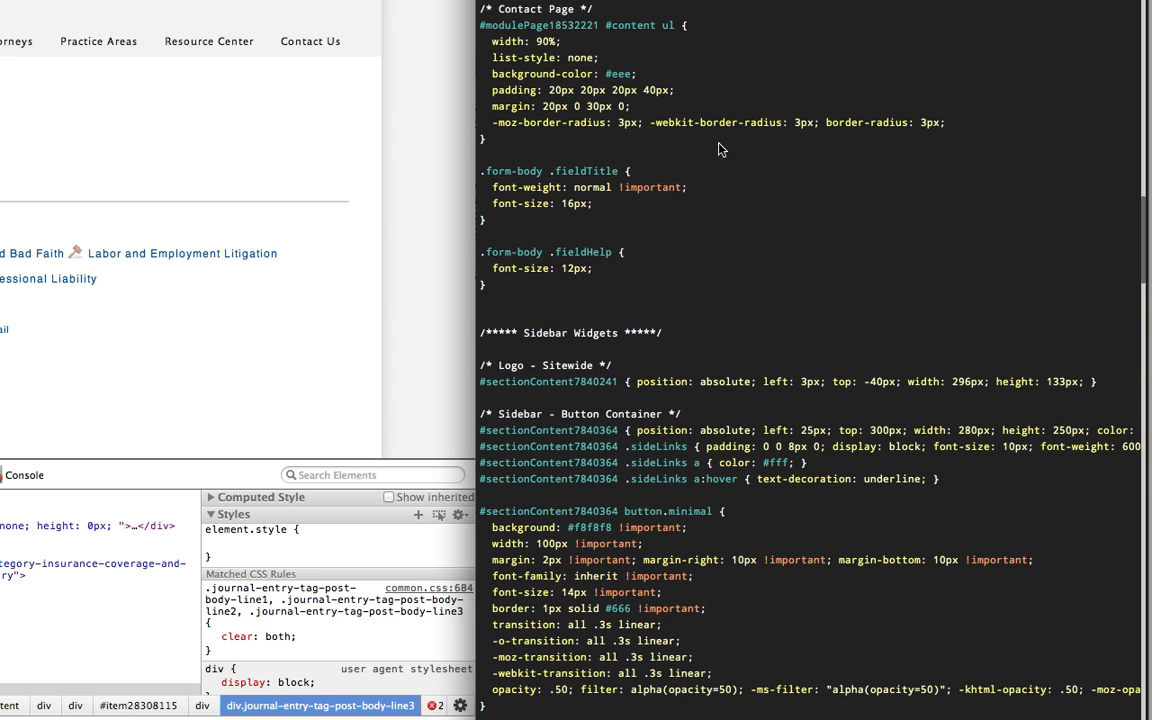
scroll(810, 360, up, 2)
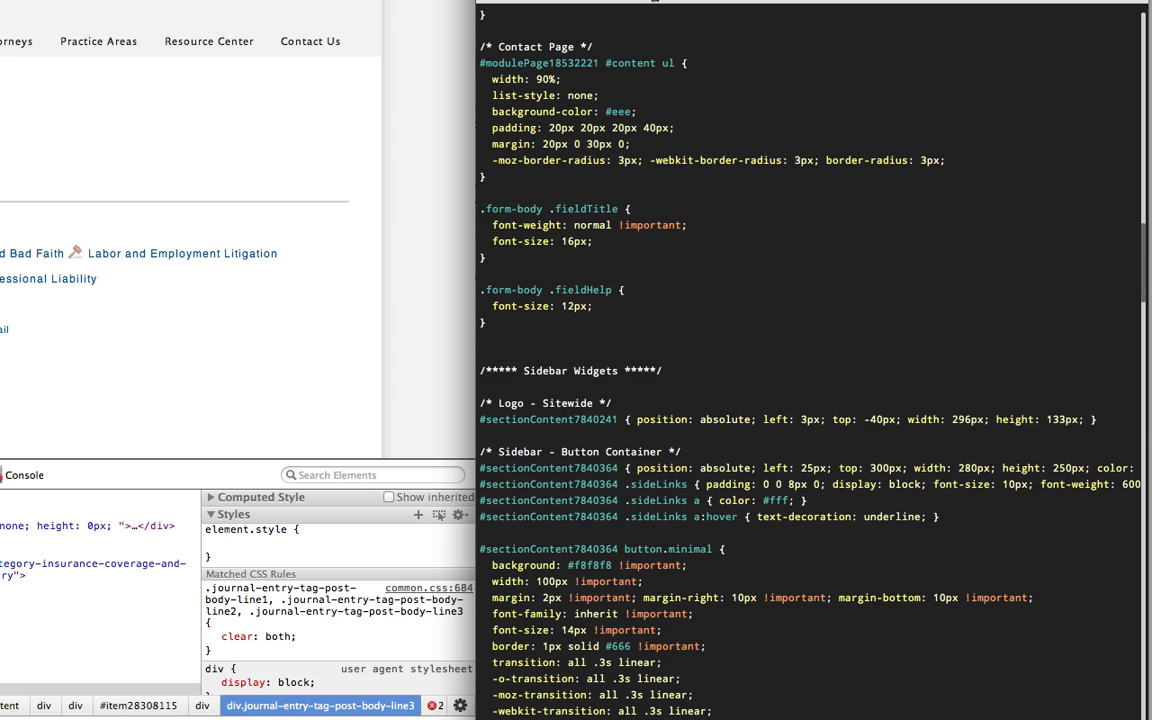
key(Return)
scroll(690, 588, down, 10)
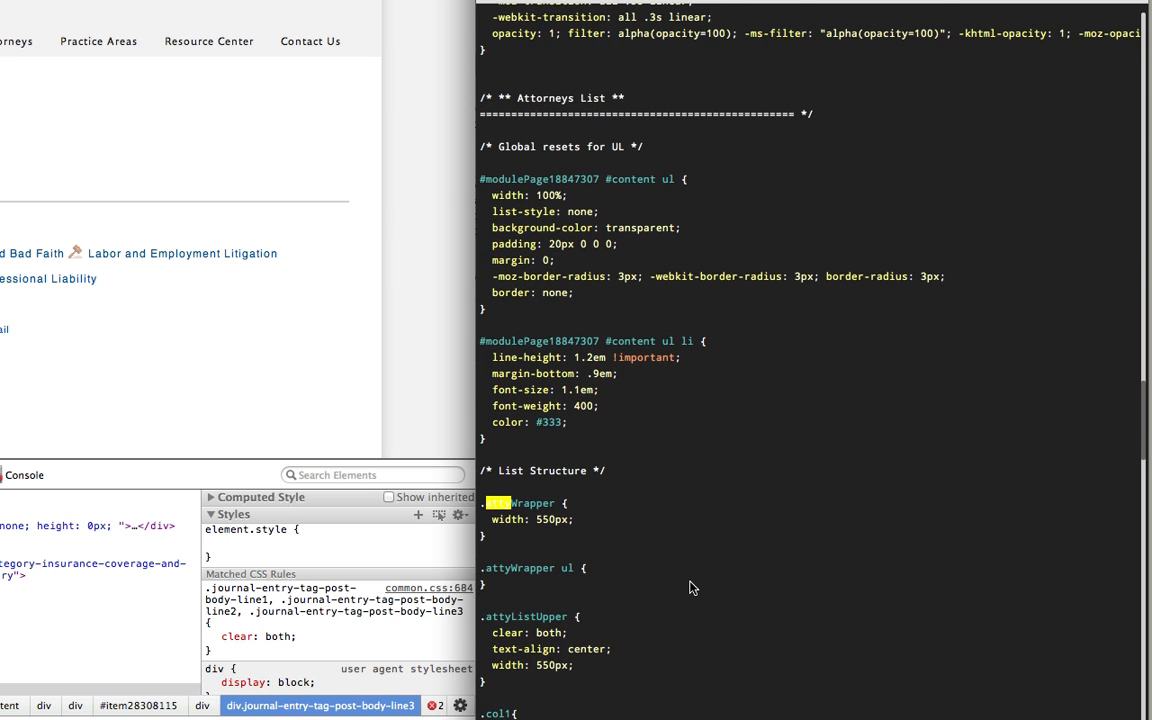
scroll(690, 588, down, 20)
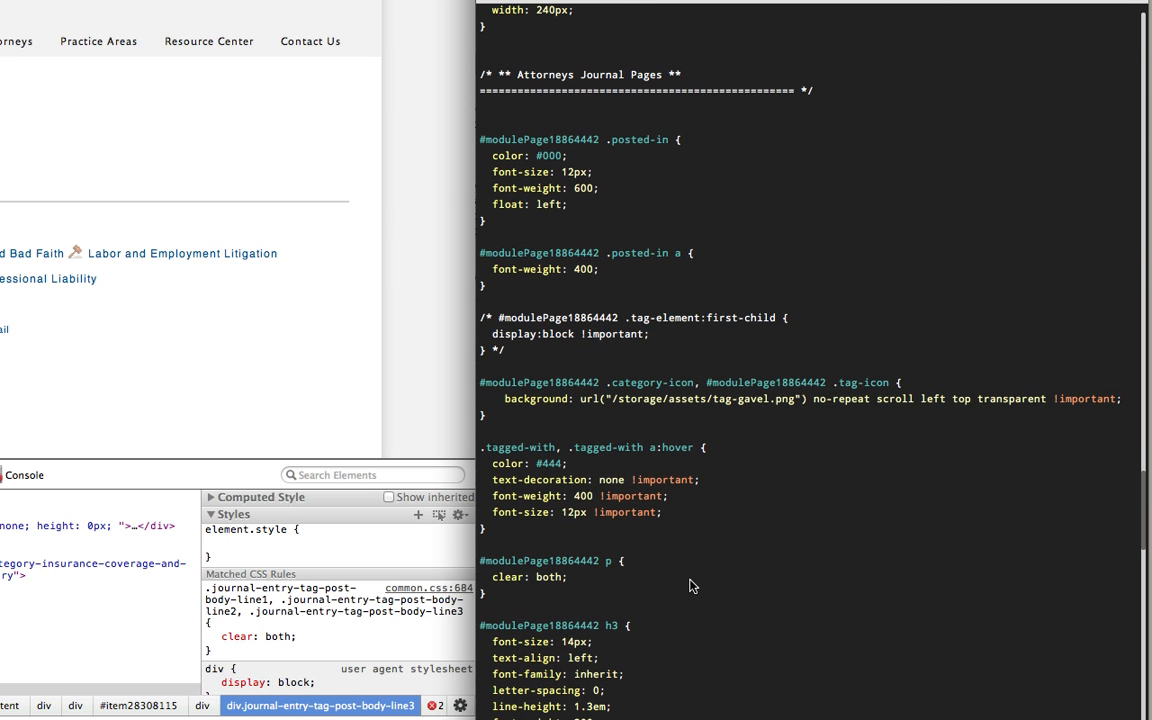
scroll(705, 605, down, 3)
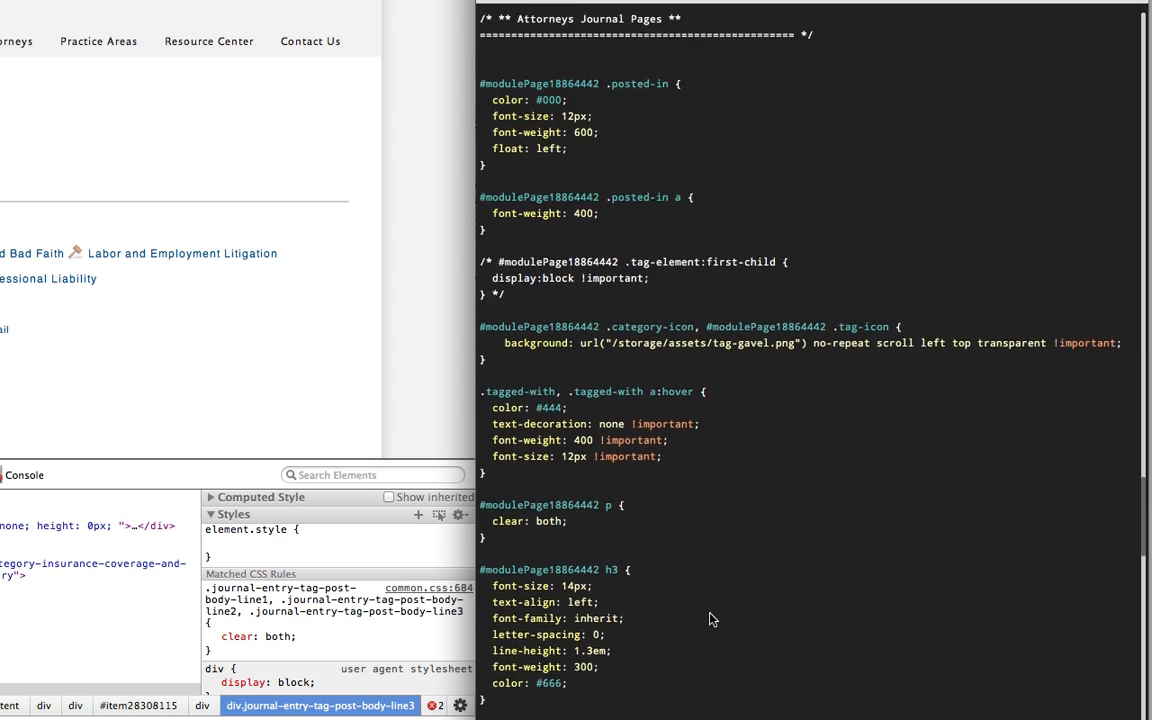
scroll(710, 620, down, 20)
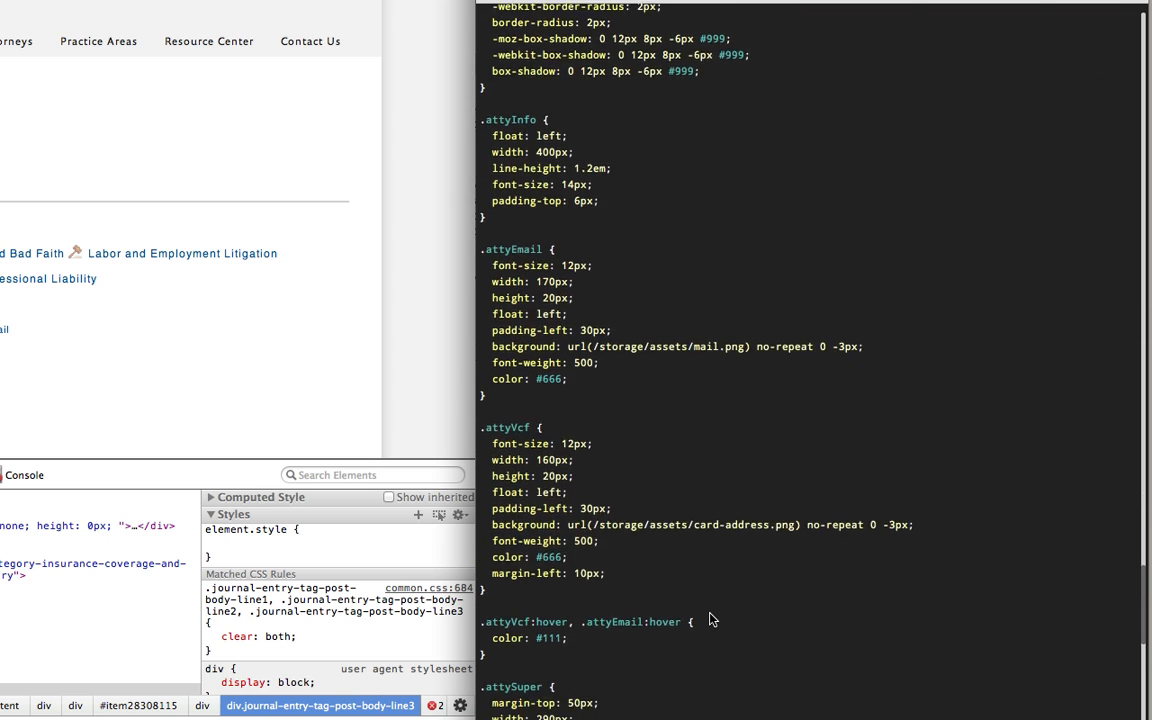
scroll(710, 620, down, 12)
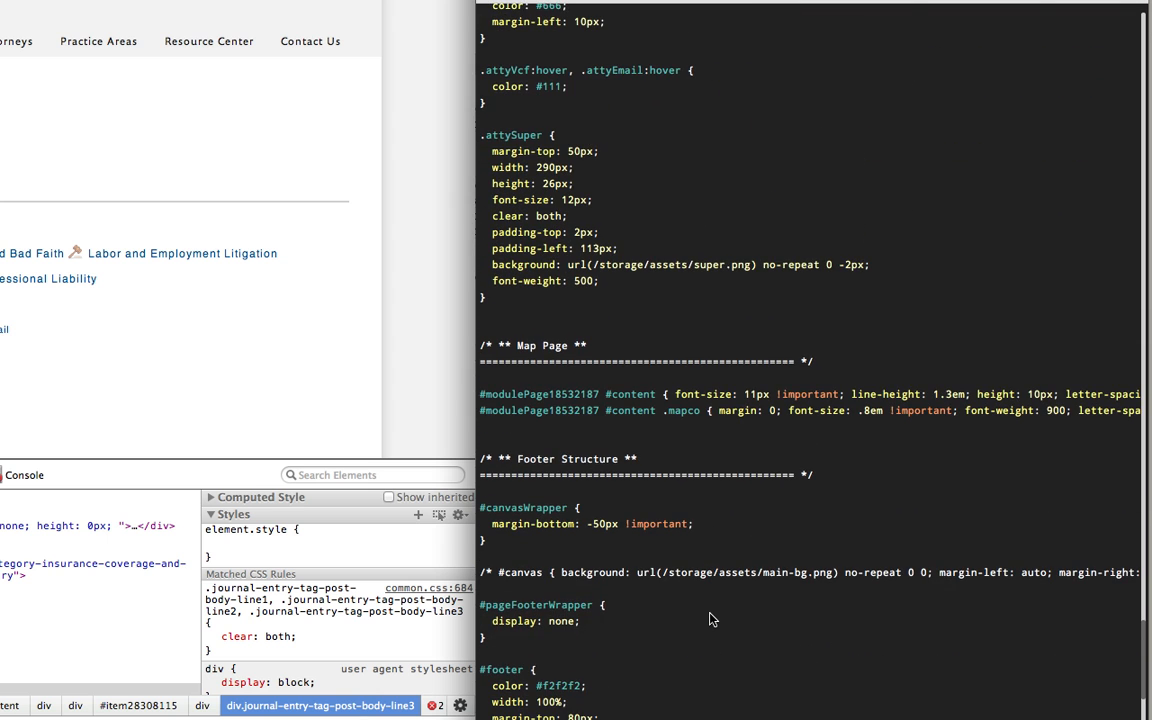
scroll(710, 620, up, 5)
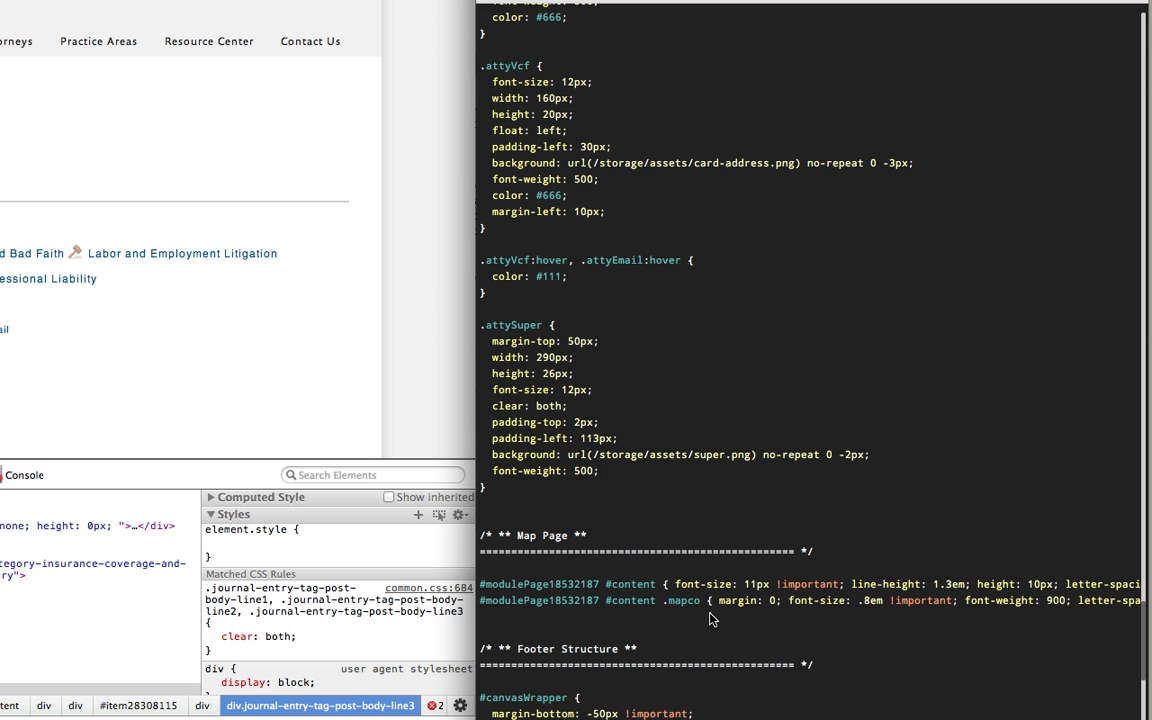
Start a .journal-entry-tag-post-body-line3 rule in the custom CSS between the .attySuper rule and the Map Page section.
click(501, 503)
key(Return)
key(Return)
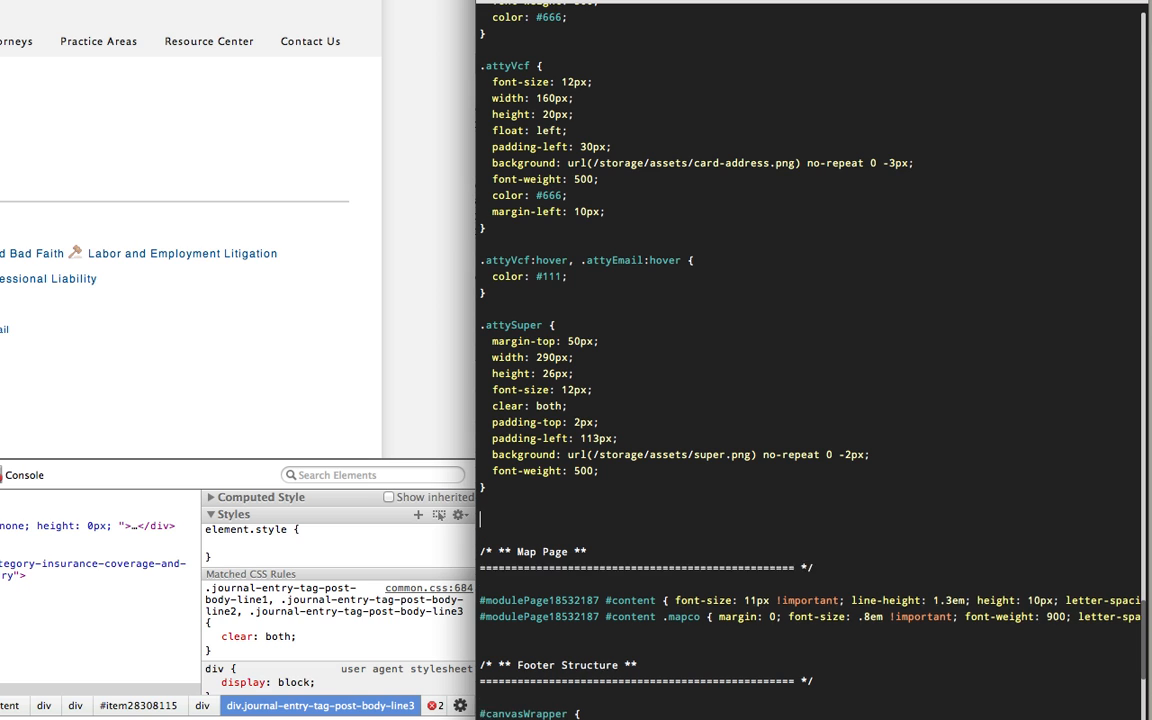
key(Return)
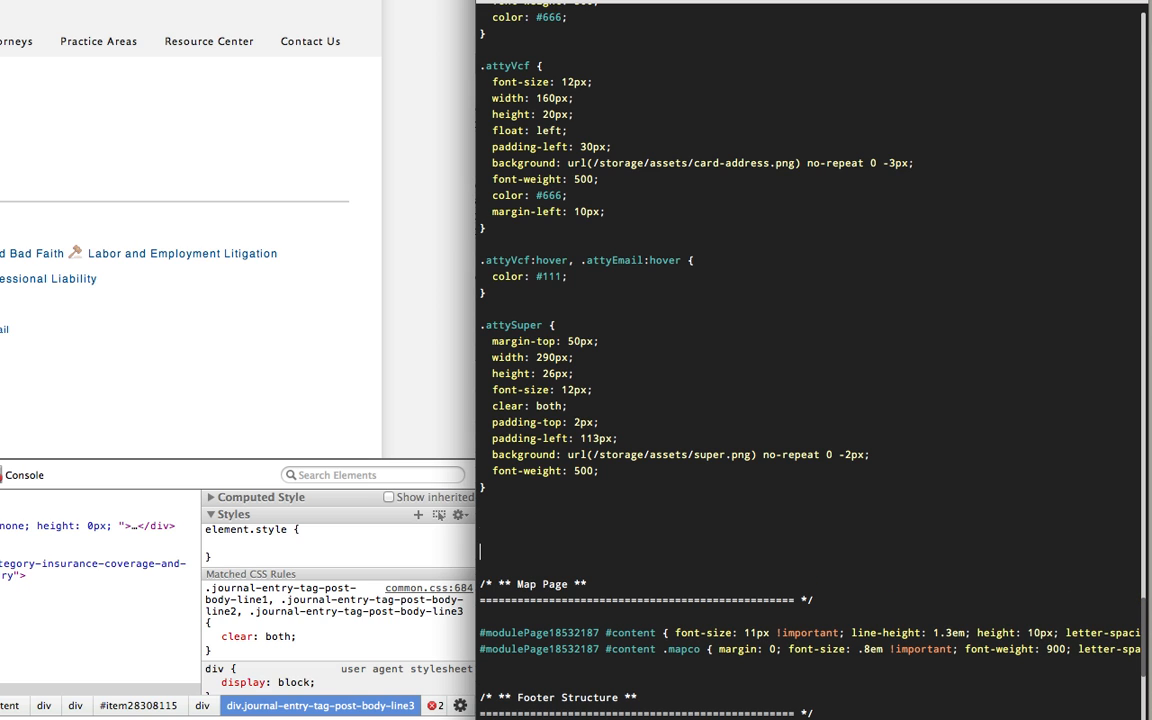
key(super+v)
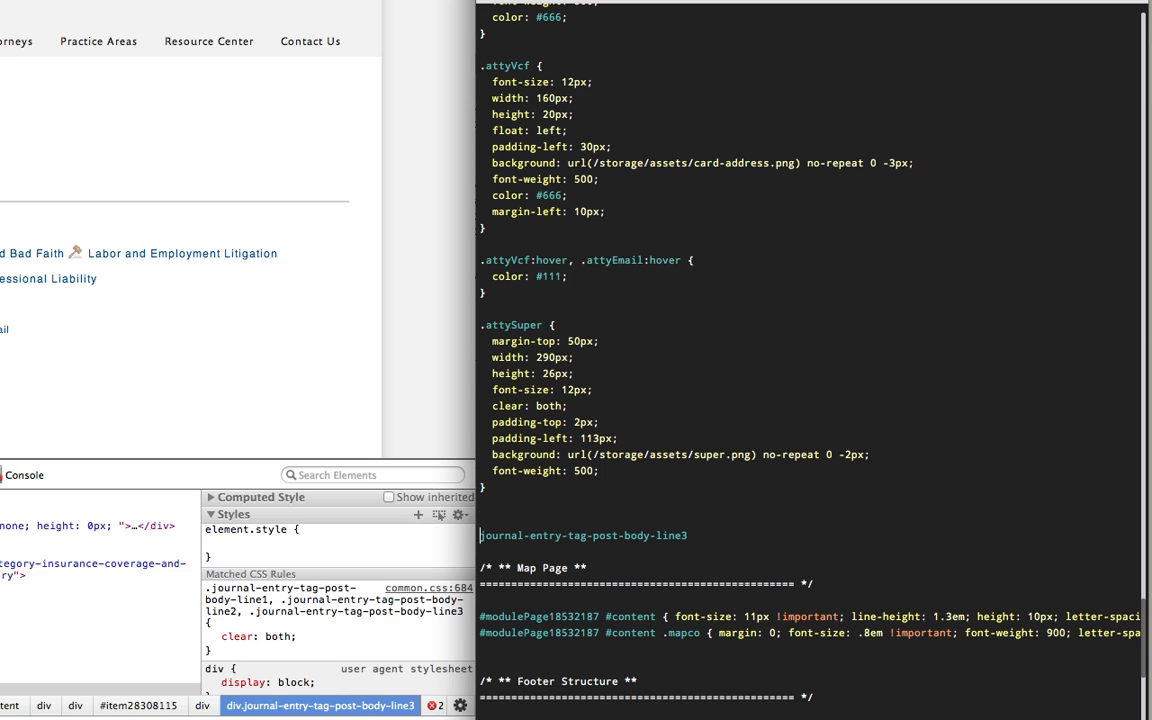
text(.)
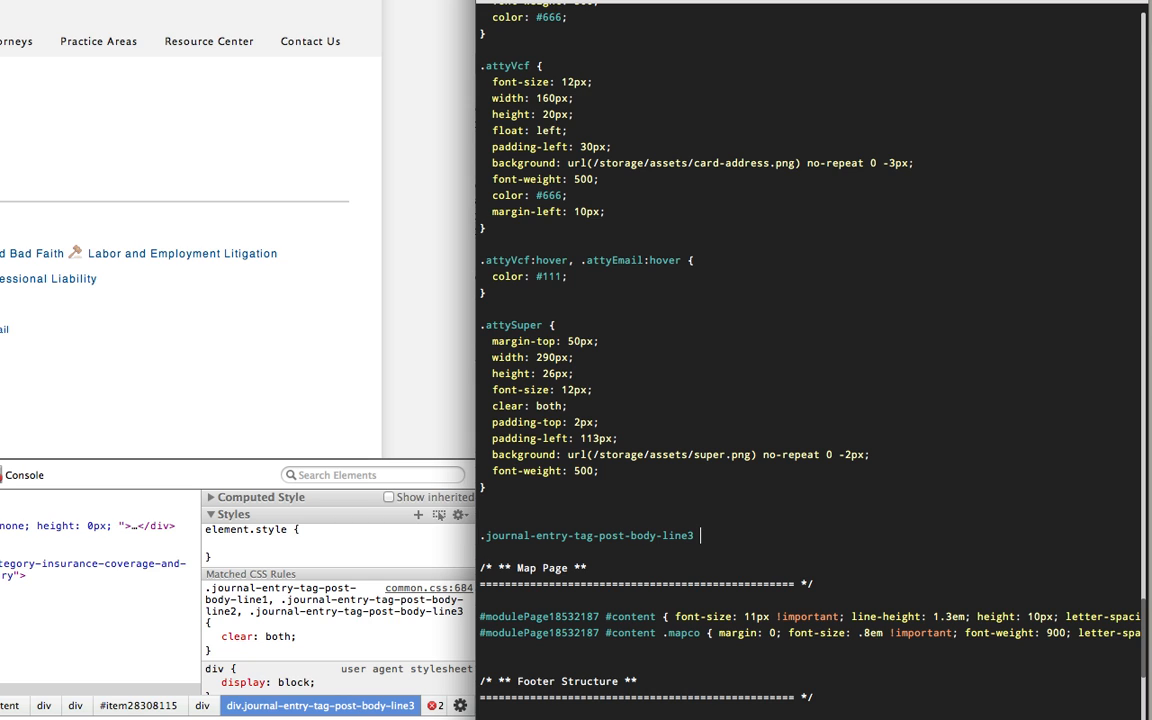
text({)
key(Return)
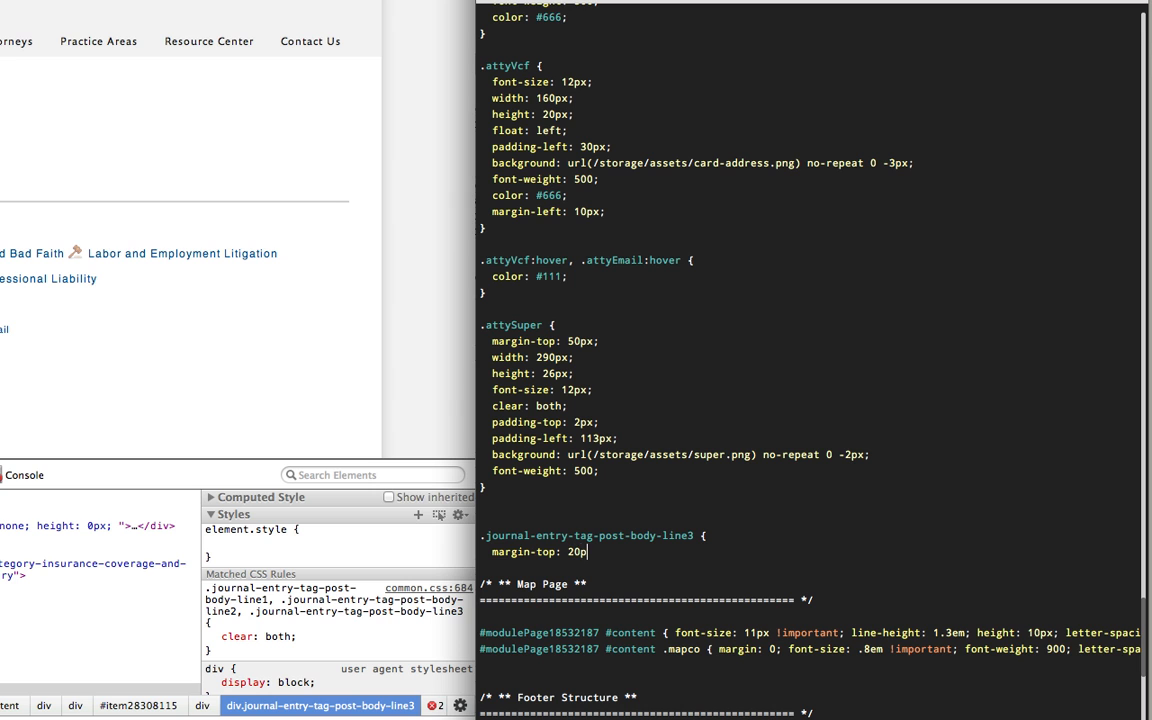
Give the new rule a margin-top of 20px, close its bracket and save the custom CSS.
text(margin-top: 20px;)
key(Return)
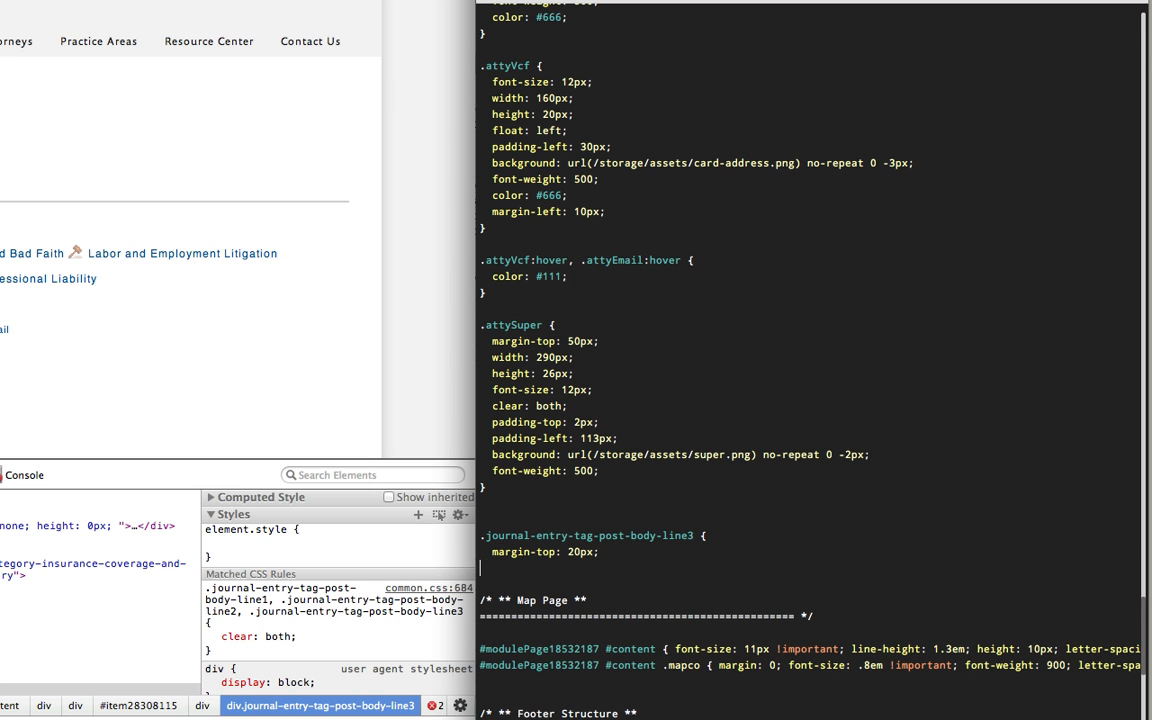
text(})
key(Return)
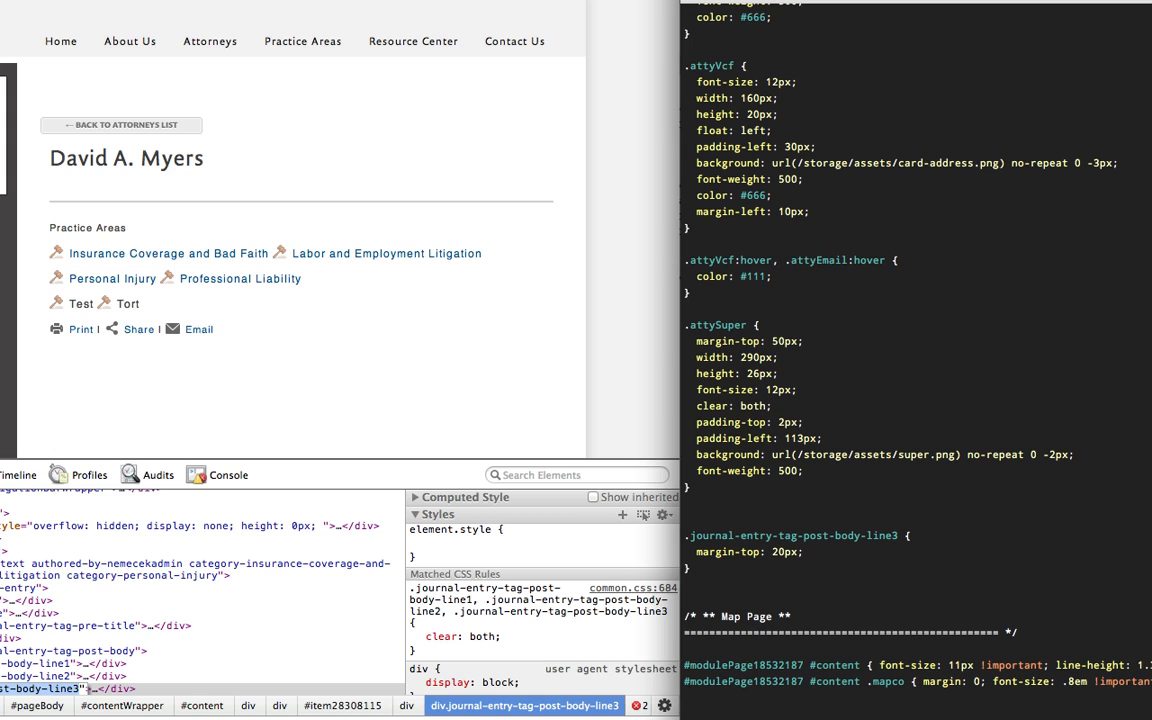
key(super+s)
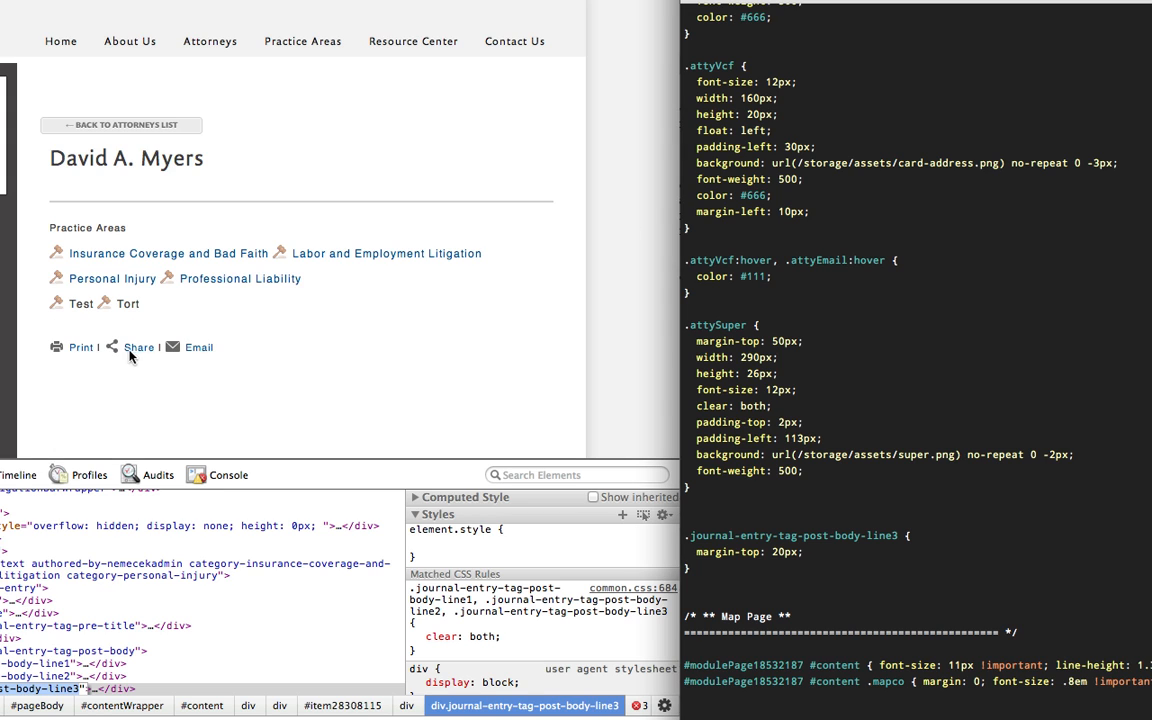
Set the rule's margin-top to 30px, save the custom CSS and close the element inspector.
click(773, 551)
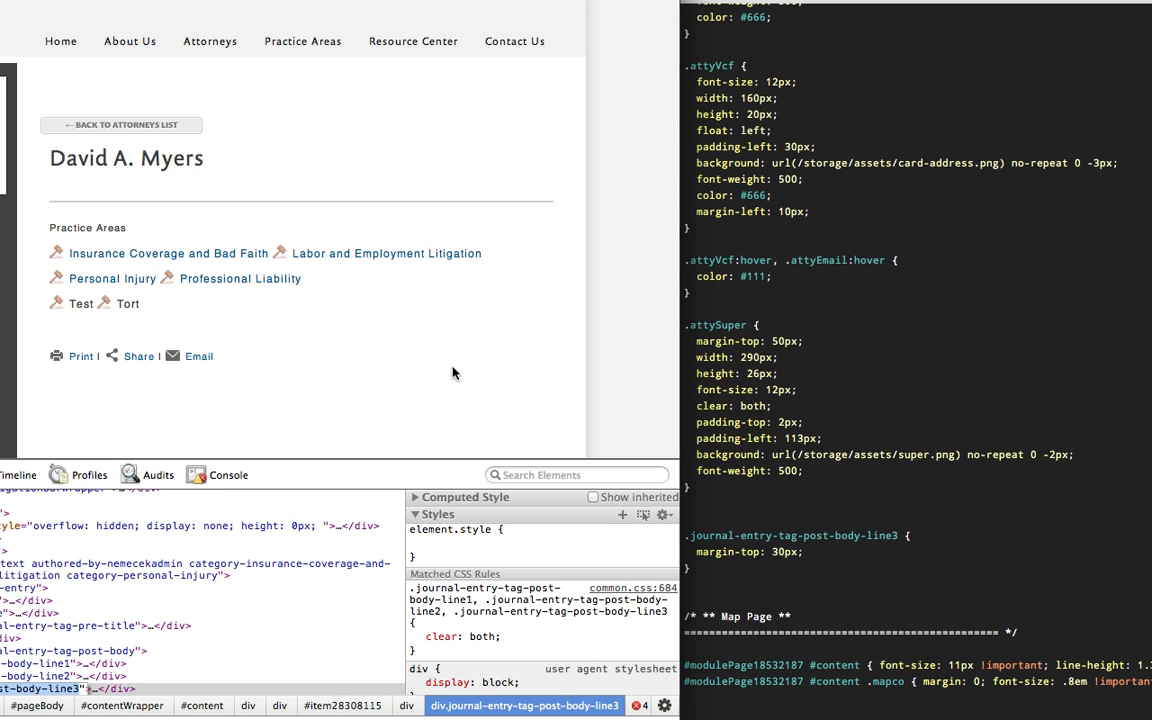
key(super+alt+i)
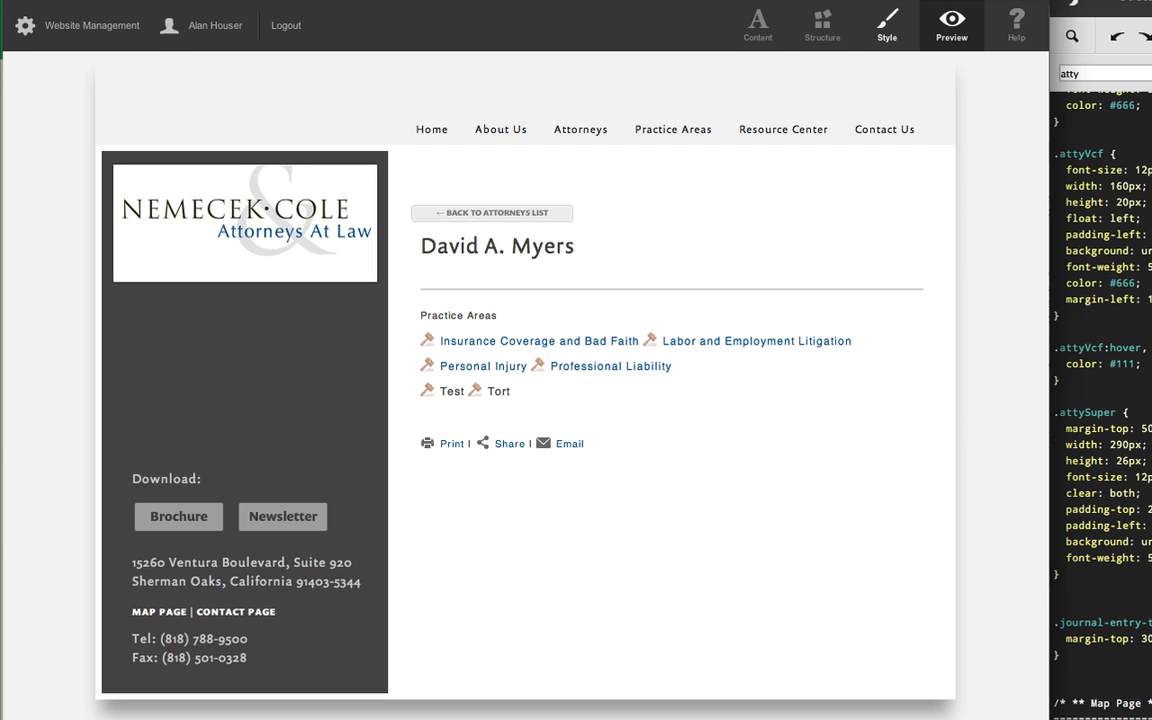
Set the icon set's opacity to 0.6 in the Nemecek Main style settings, save the changes and return to preview mode.
click(893, 31)
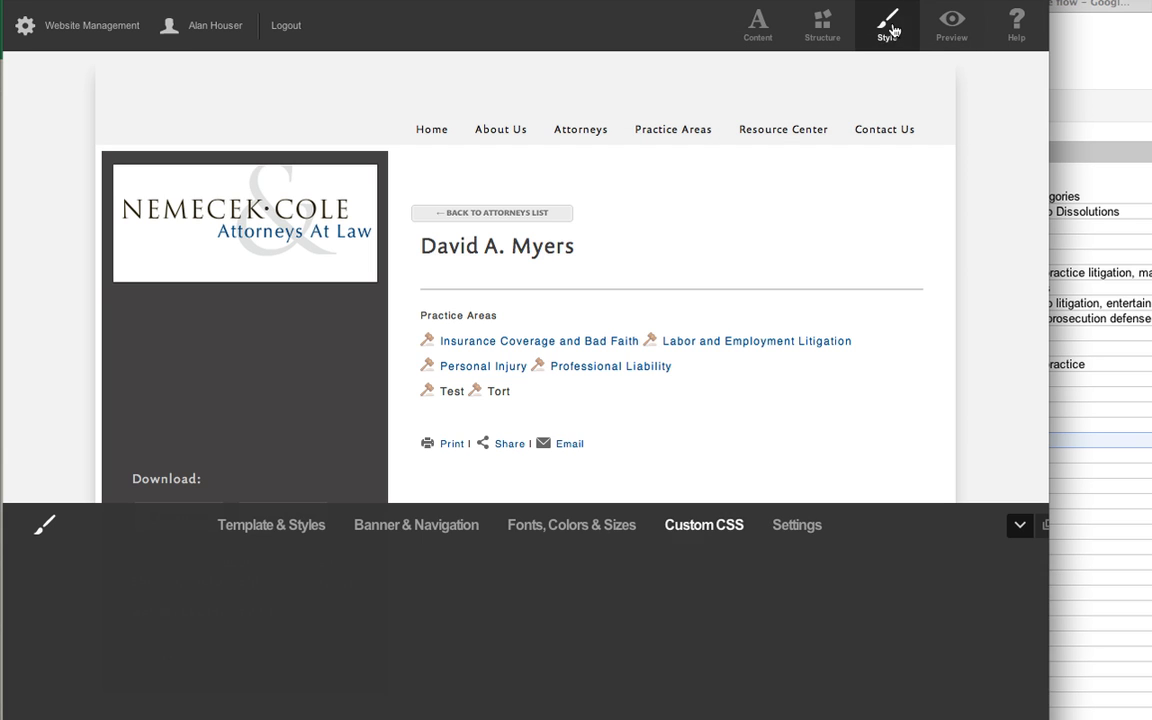
click(785, 527)
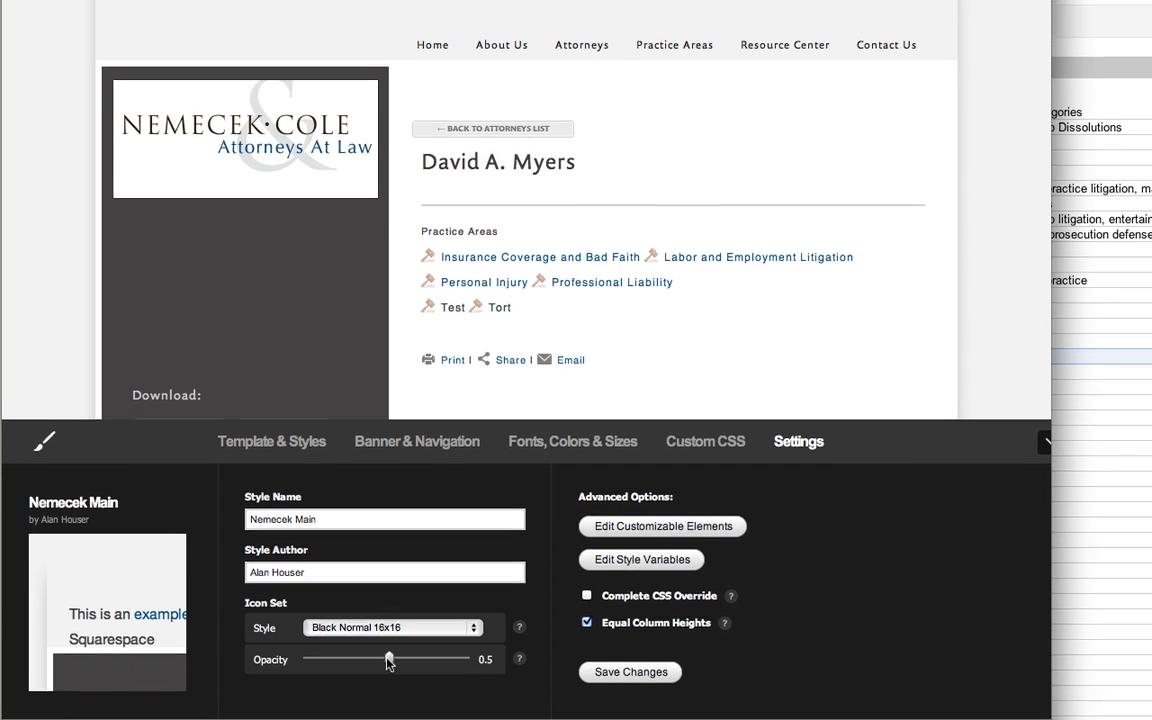
mouse_move(386, 657)
mouse_down()
mouse_move(355, 660)
mouse_move(419, 653)
mouse_move(388, 654)
mouse_move(406, 653)
mouse_up()
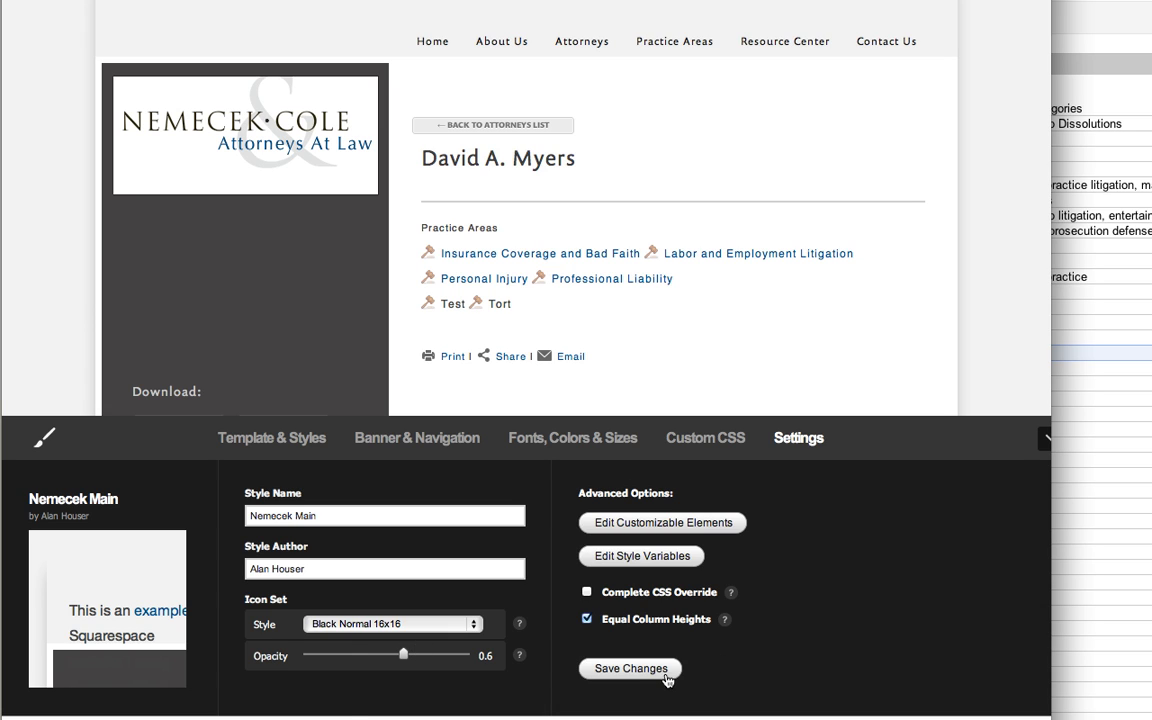
click(632, 670)
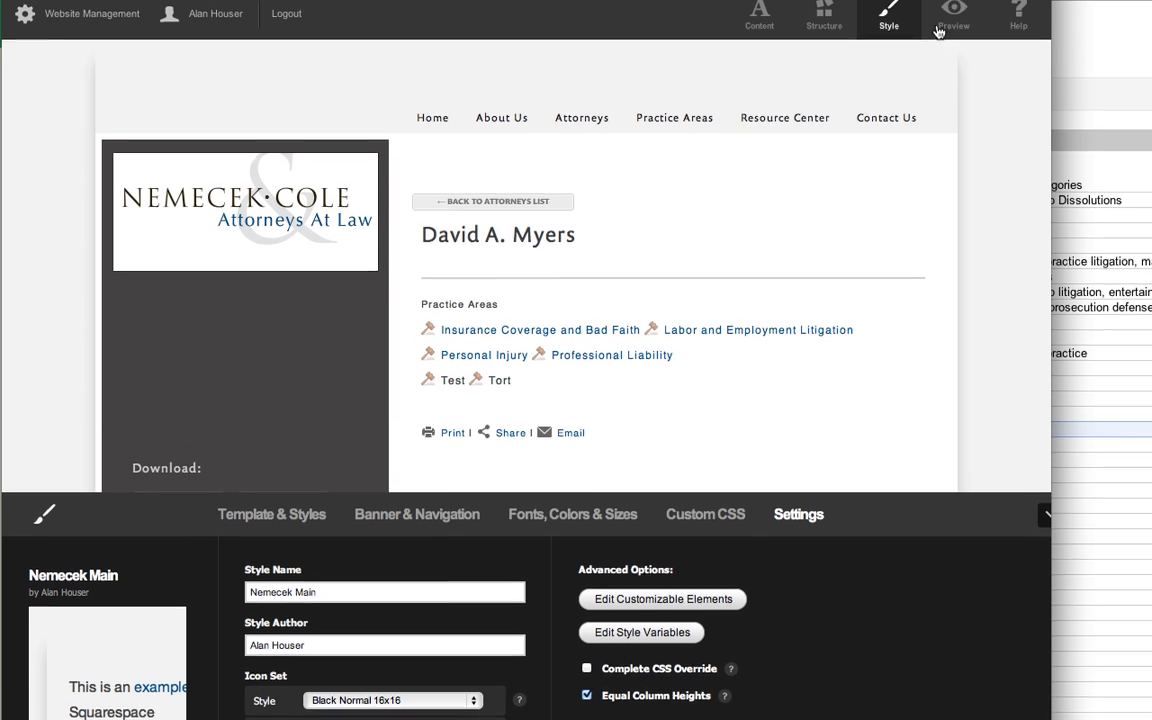
click(946, 27)
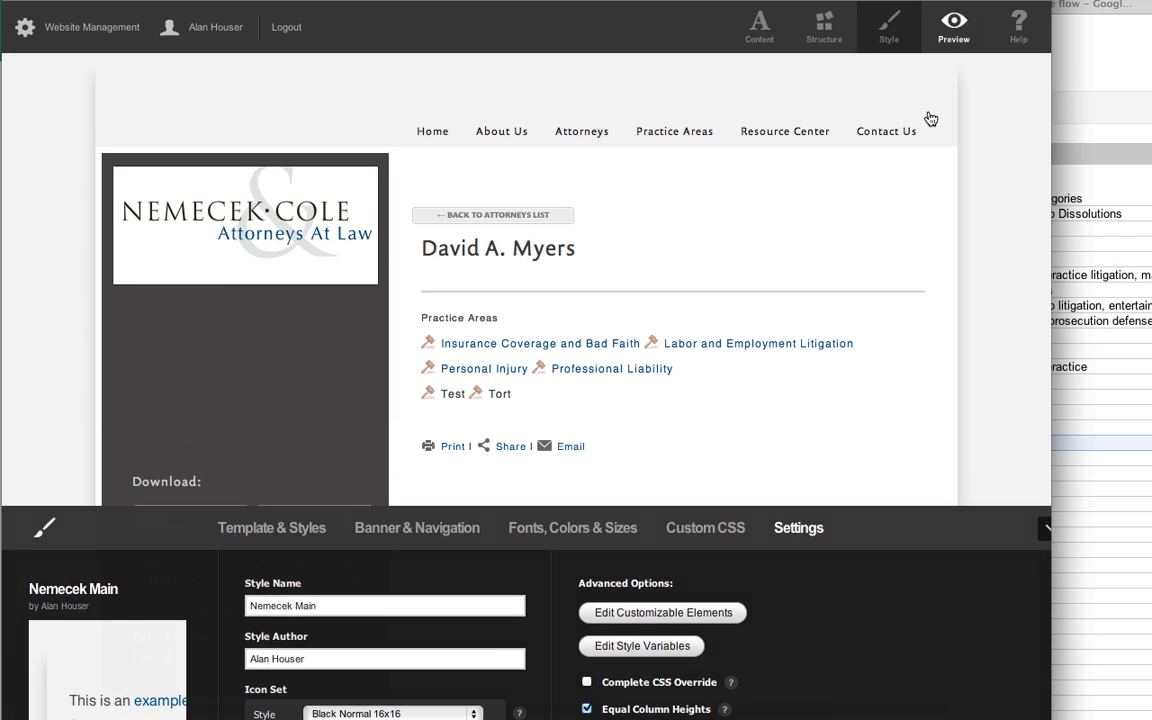
click(482, 445)
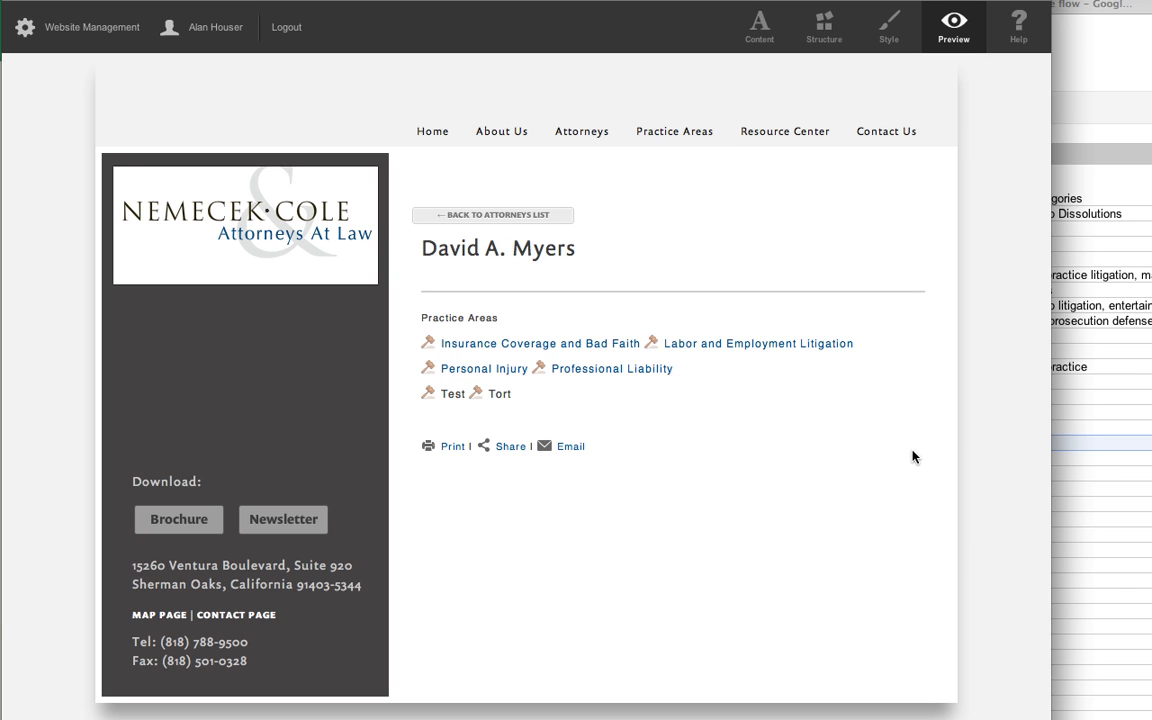
scroll(915, 457, right, 1)
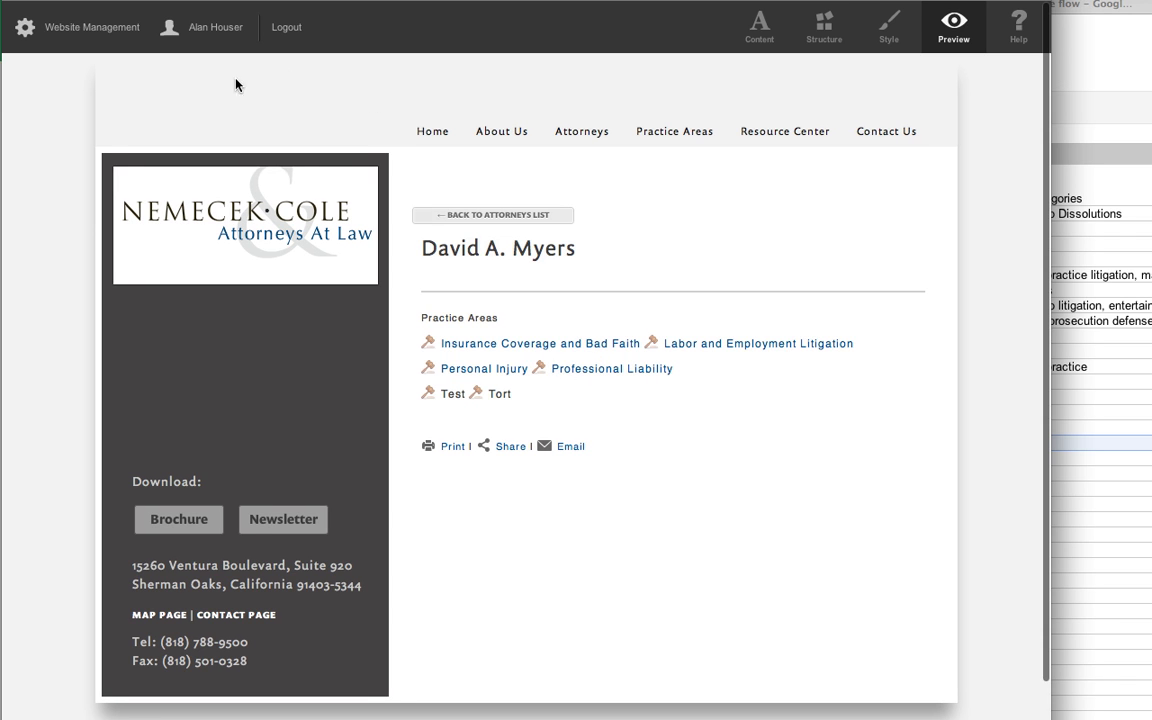
Review the attorney category URL shortcuts and their target pages in website management, then return to the site's home page.
mouse_move(674, 131)
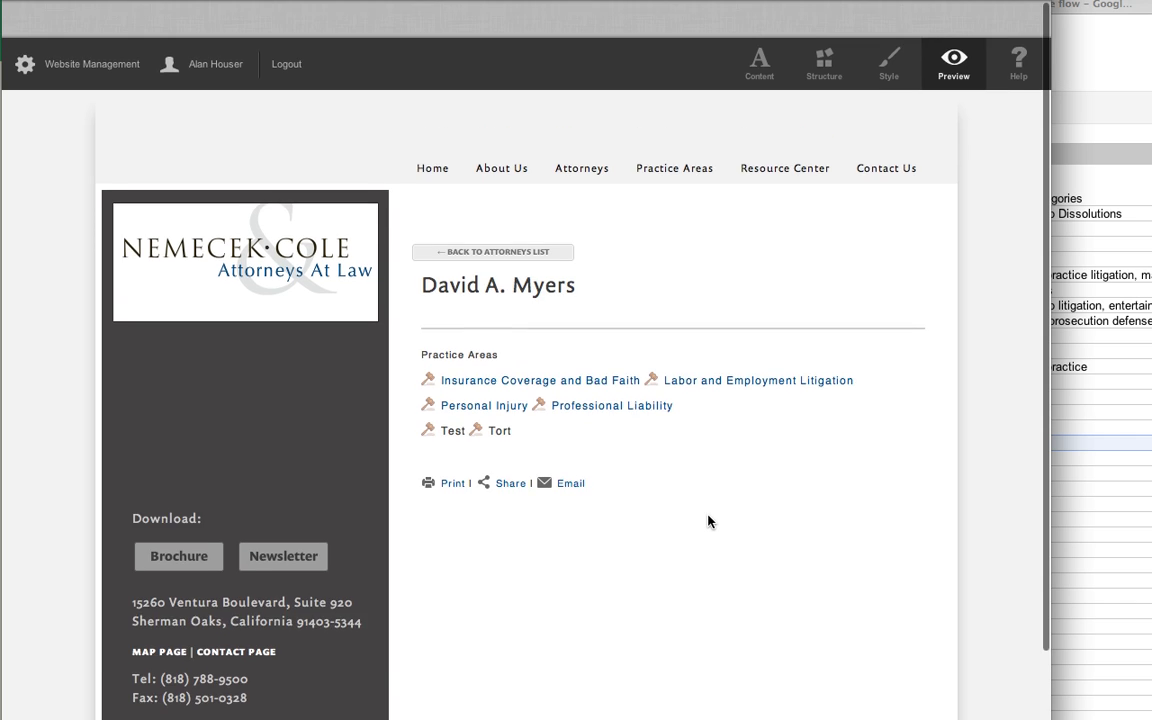
click(110, 34)
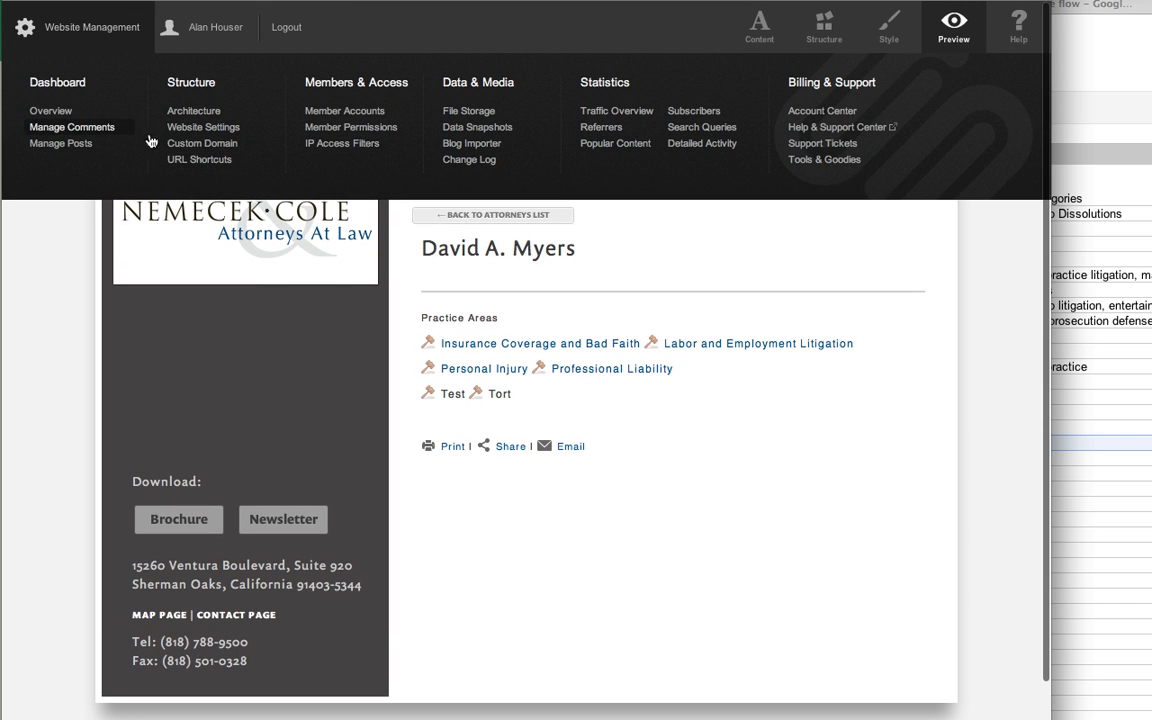
click(203, 160)
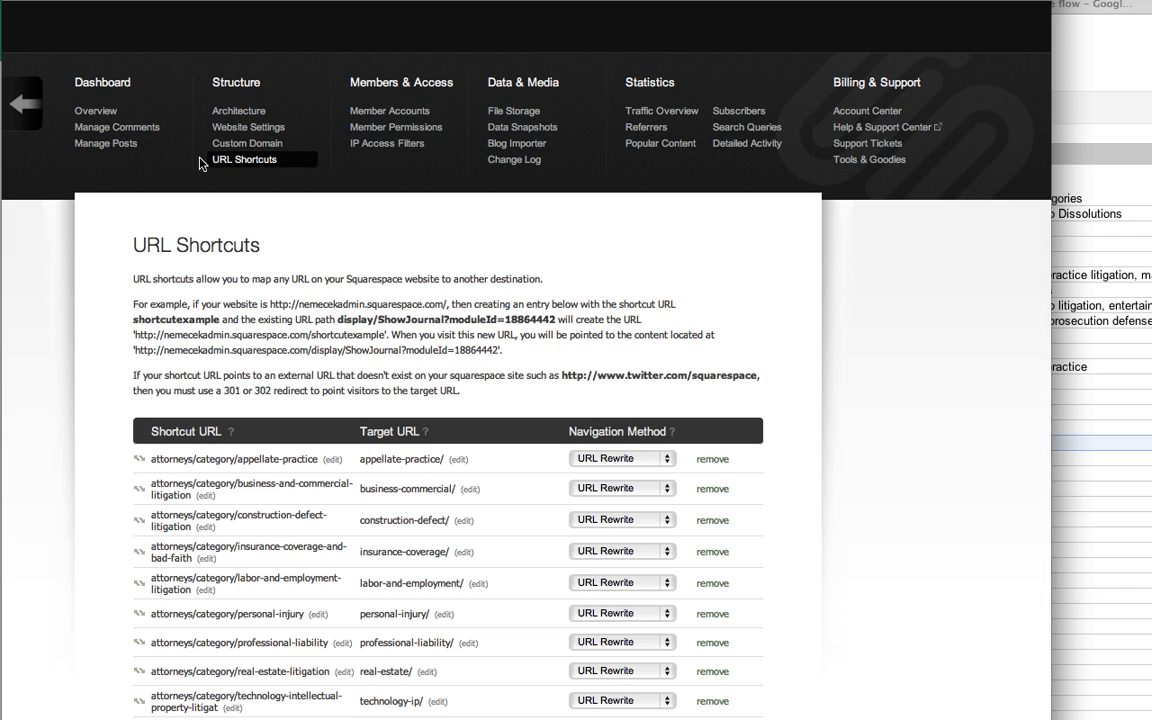
scroll(900, 462, down, 3)
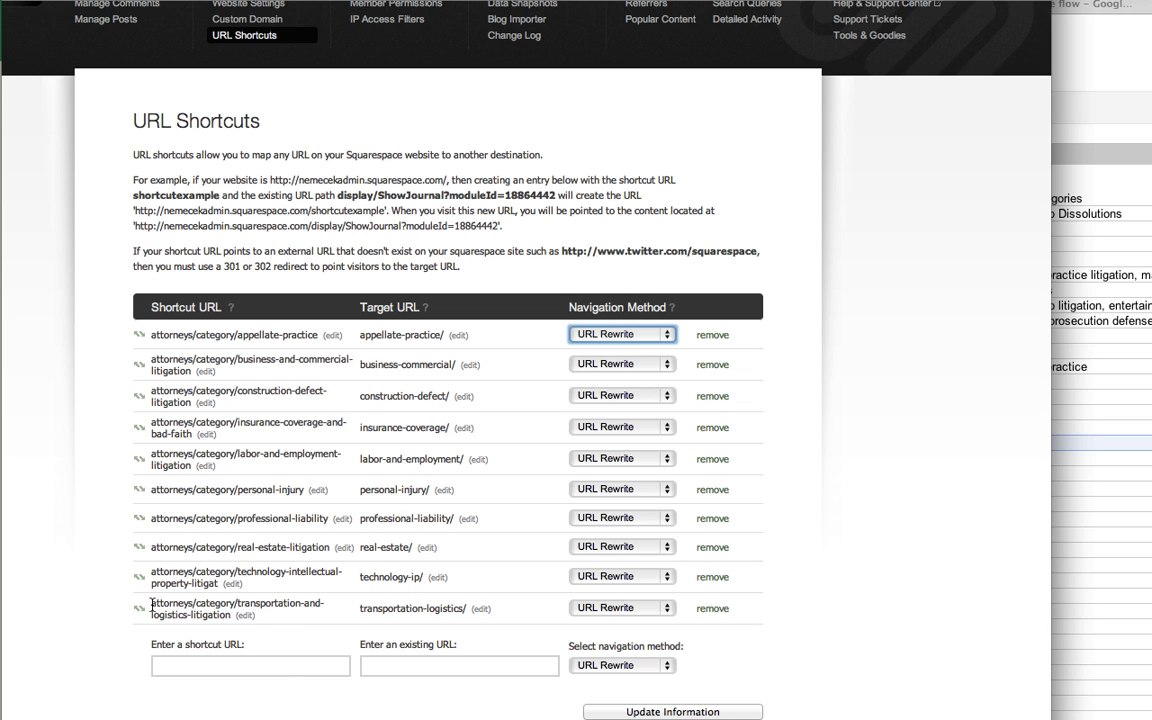
drag(150, 604, 237, 615)
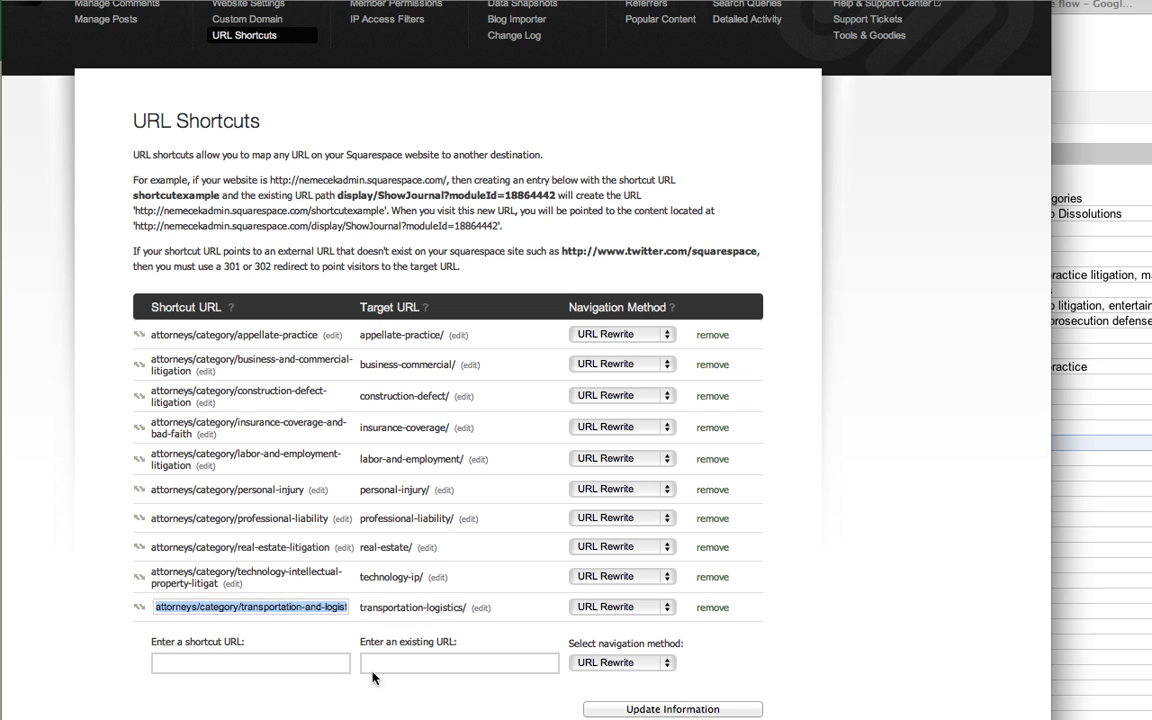
click(310, 697)
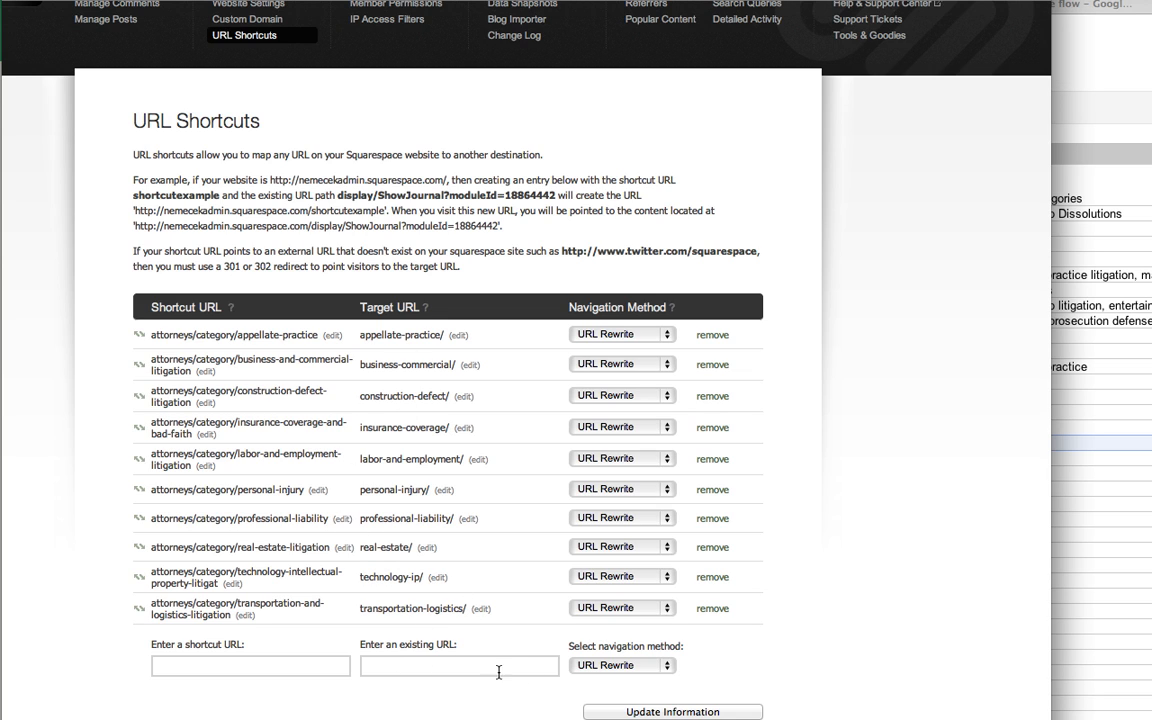
scroll(918, 608, up, 3)
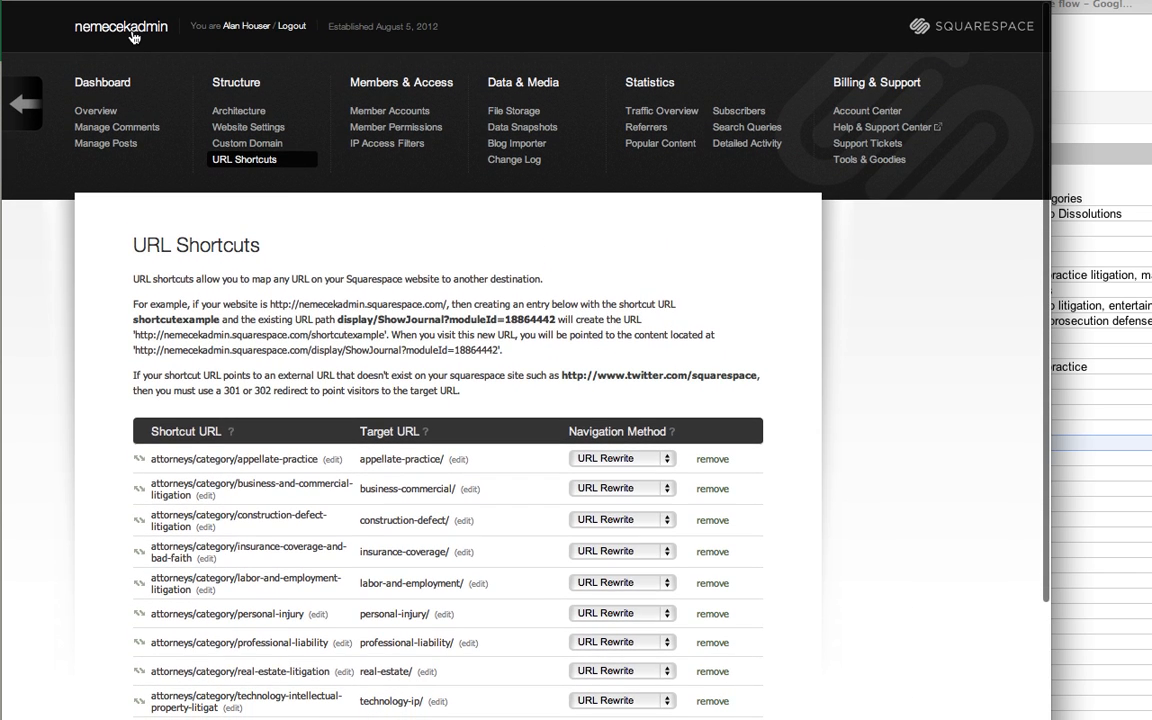
click(132, 30)
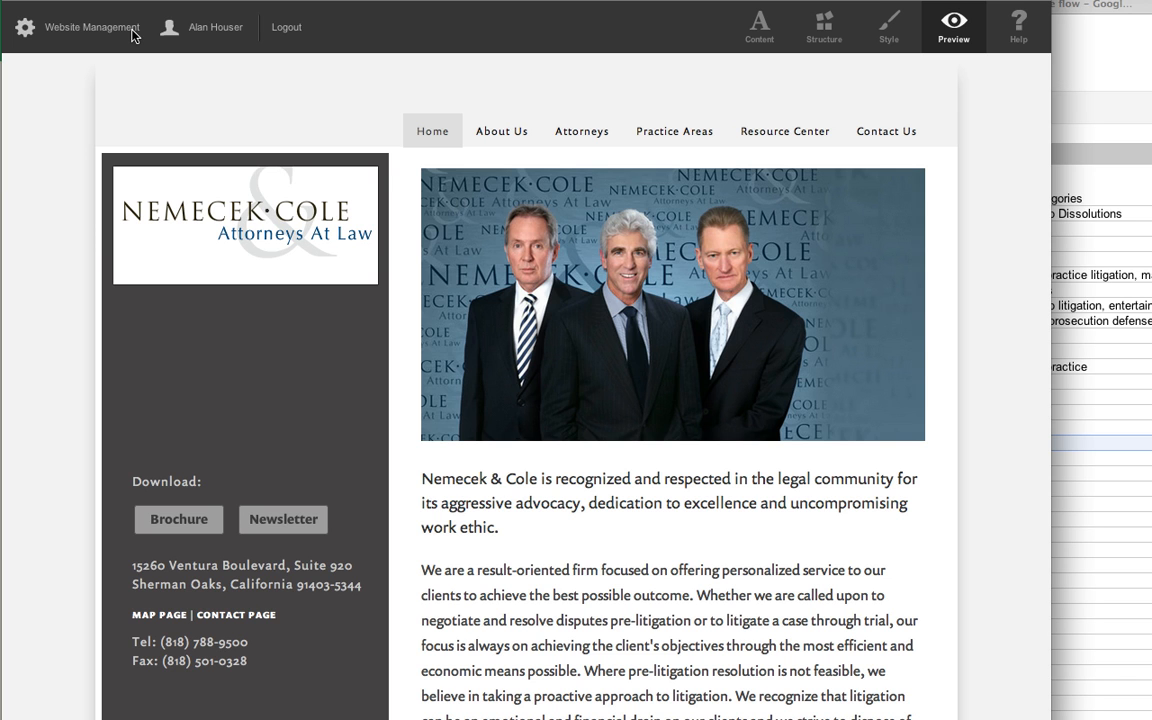
Inspect the HTML source of the sidebar Download widget, close it without saving and return to preview mode.
click(759, 25)
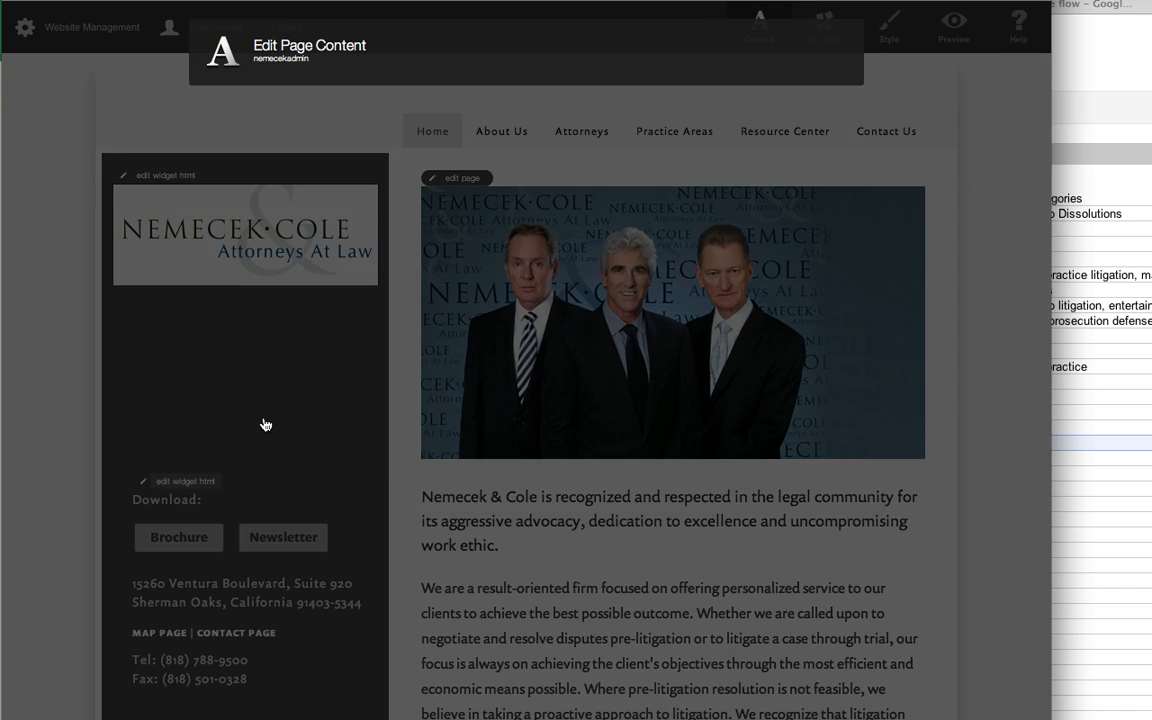
click(265, 425)
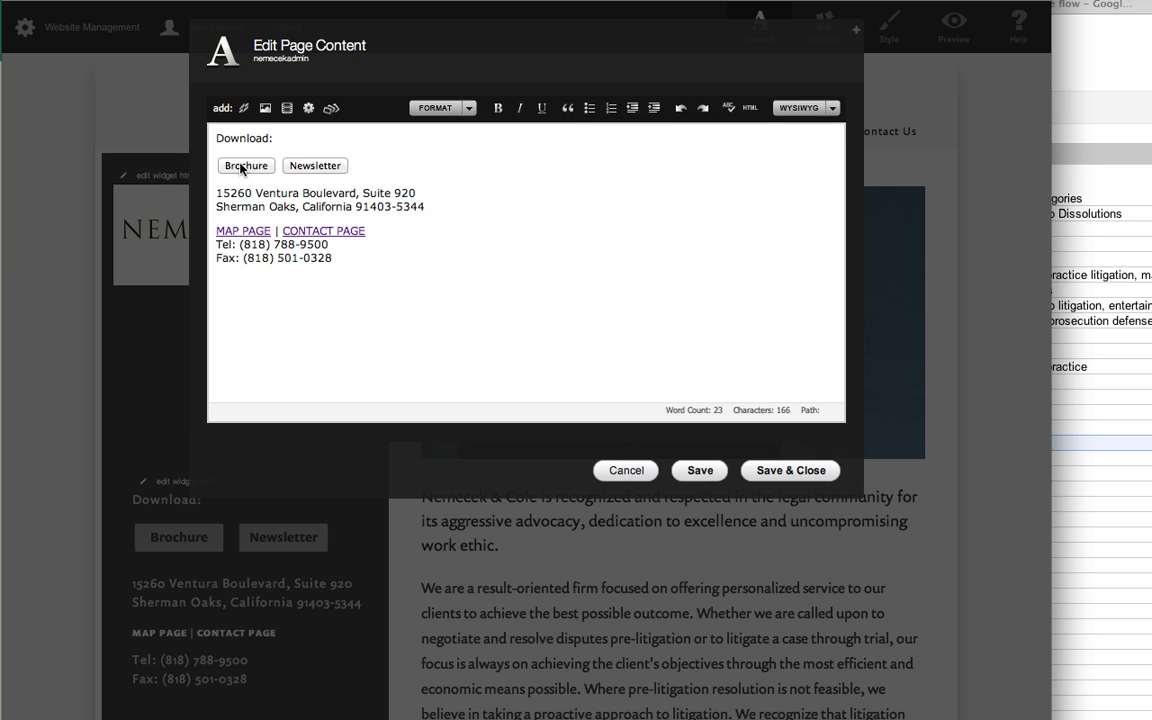
click(751, 109)
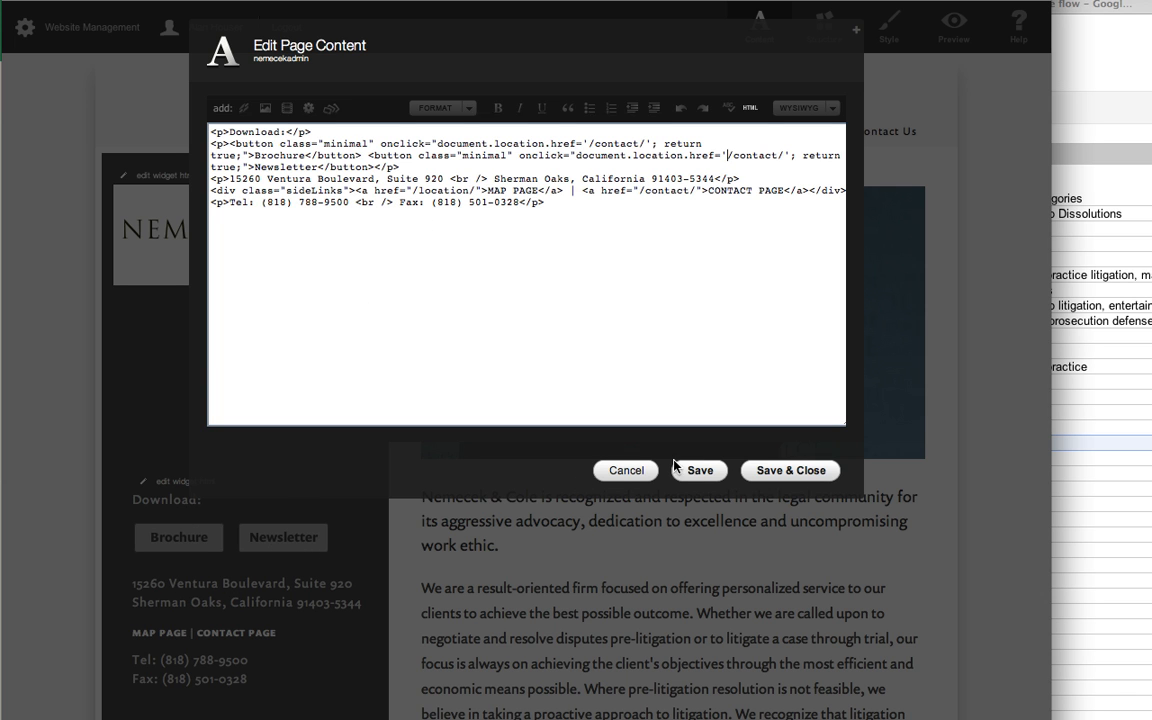
click(615, 476)
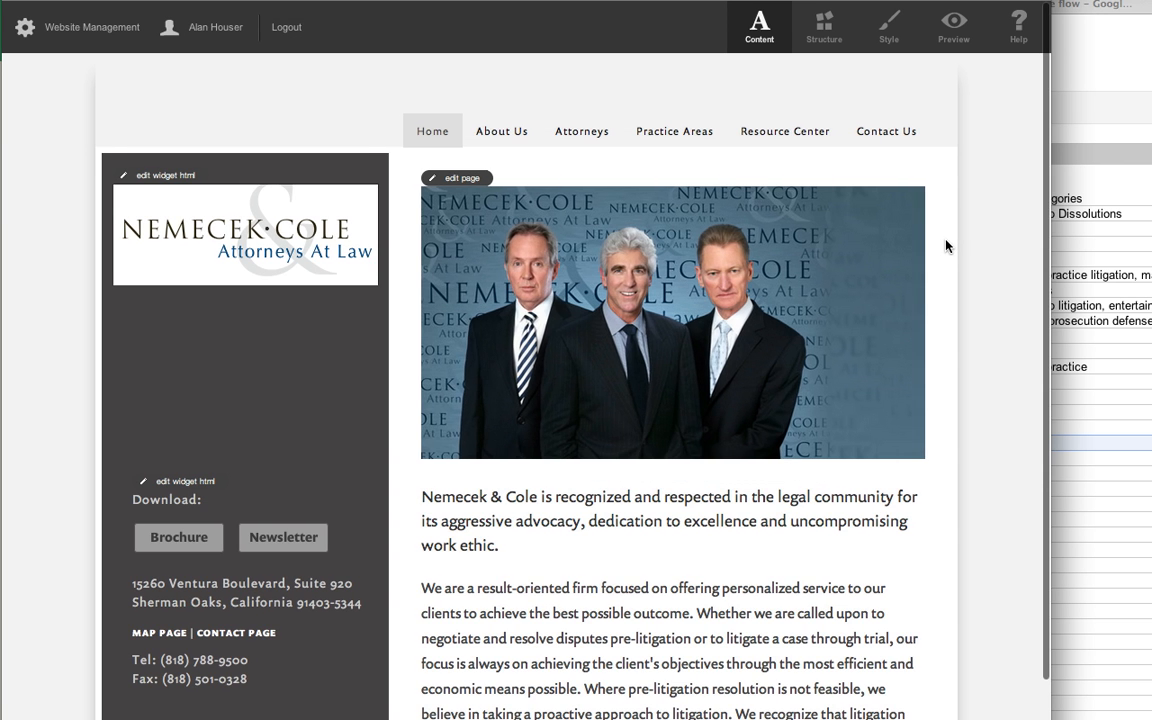
click(955, 30)
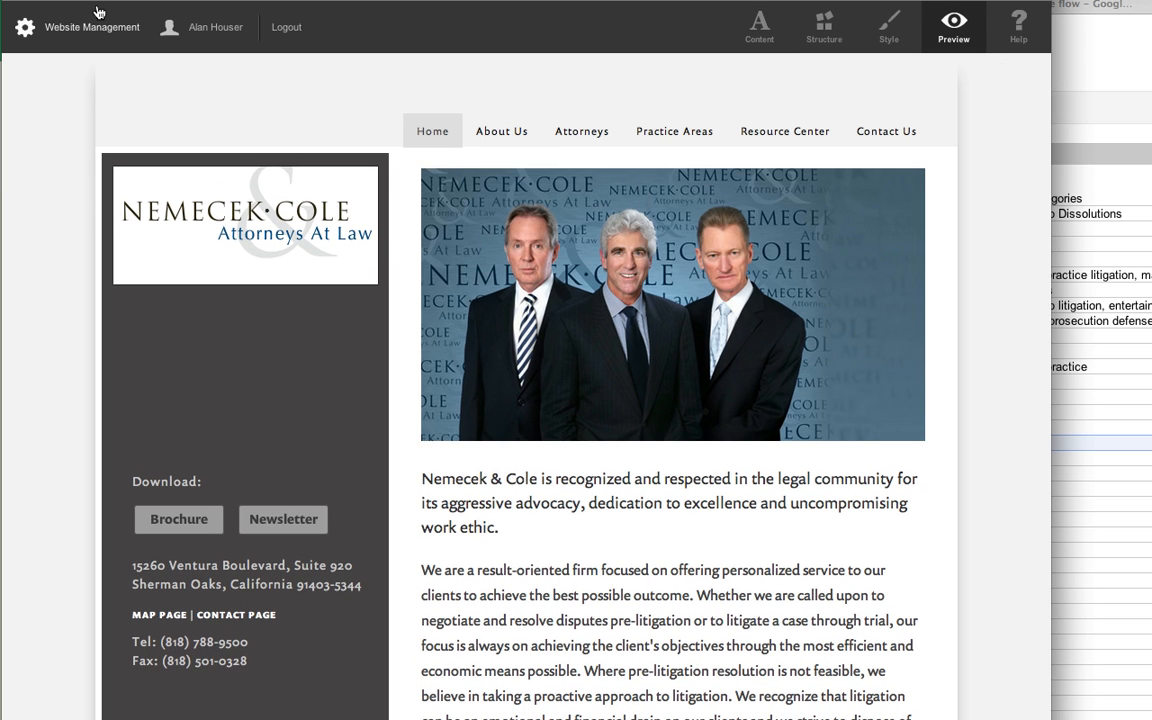
Review the Extra Header Code in the website settings' code injection section.
mouse_move(85, 27)
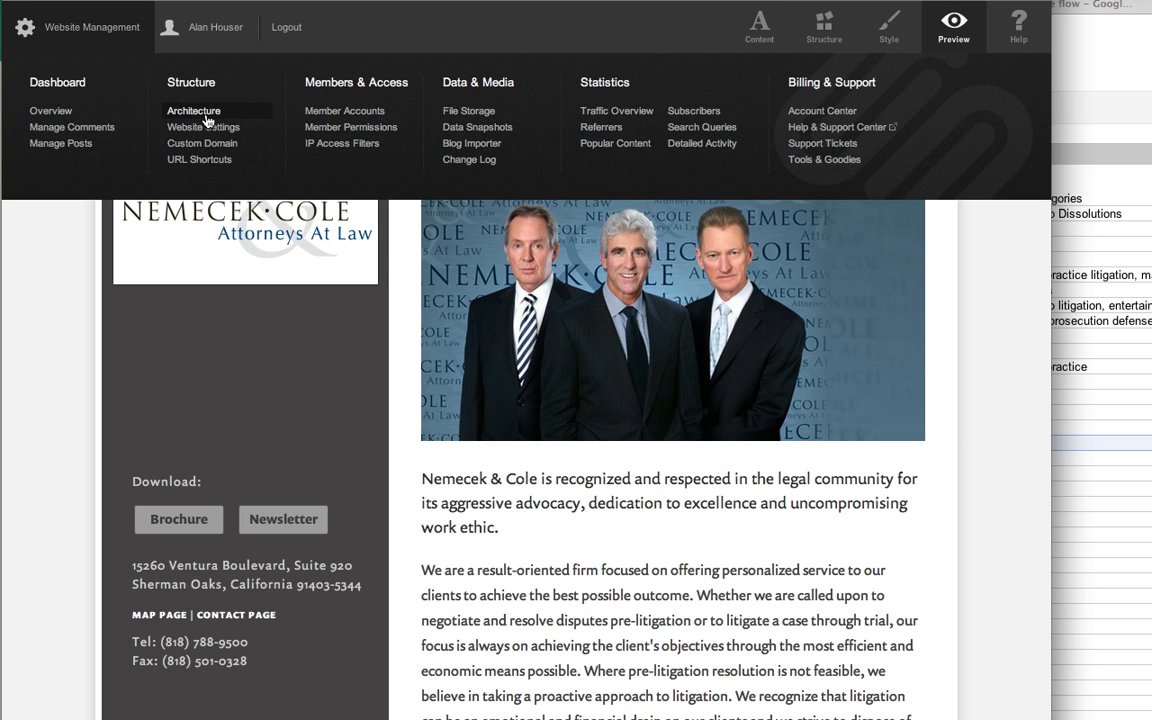
click(198, 127)
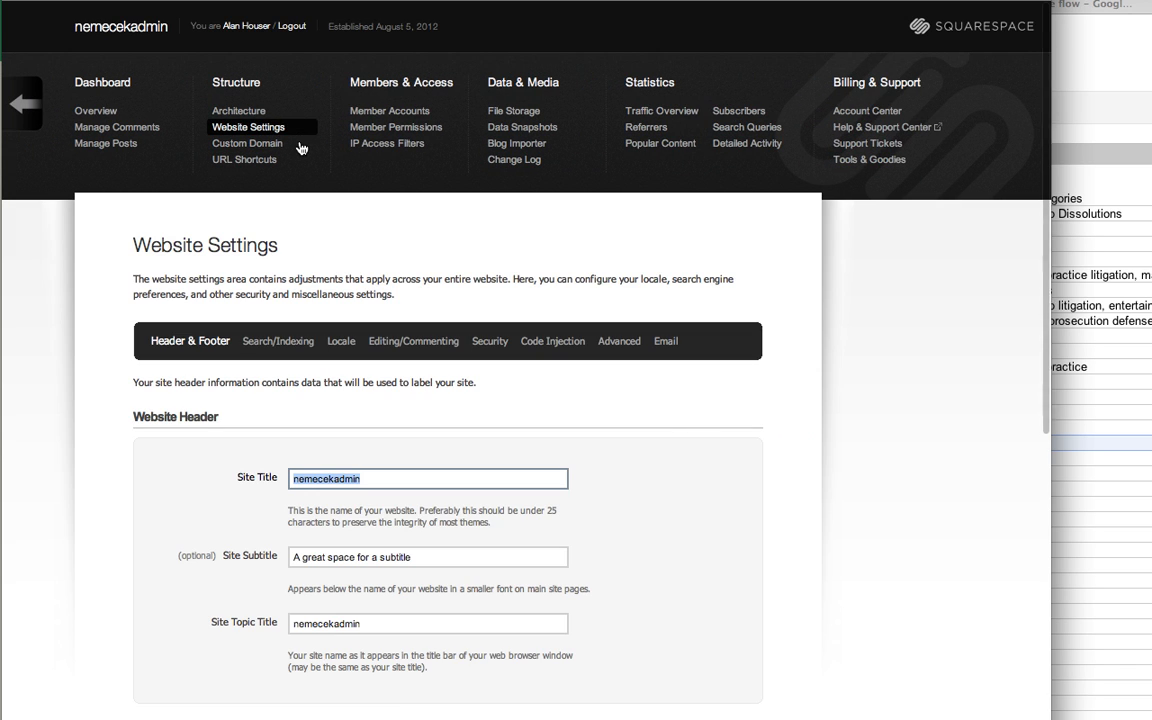
click(565, 340)
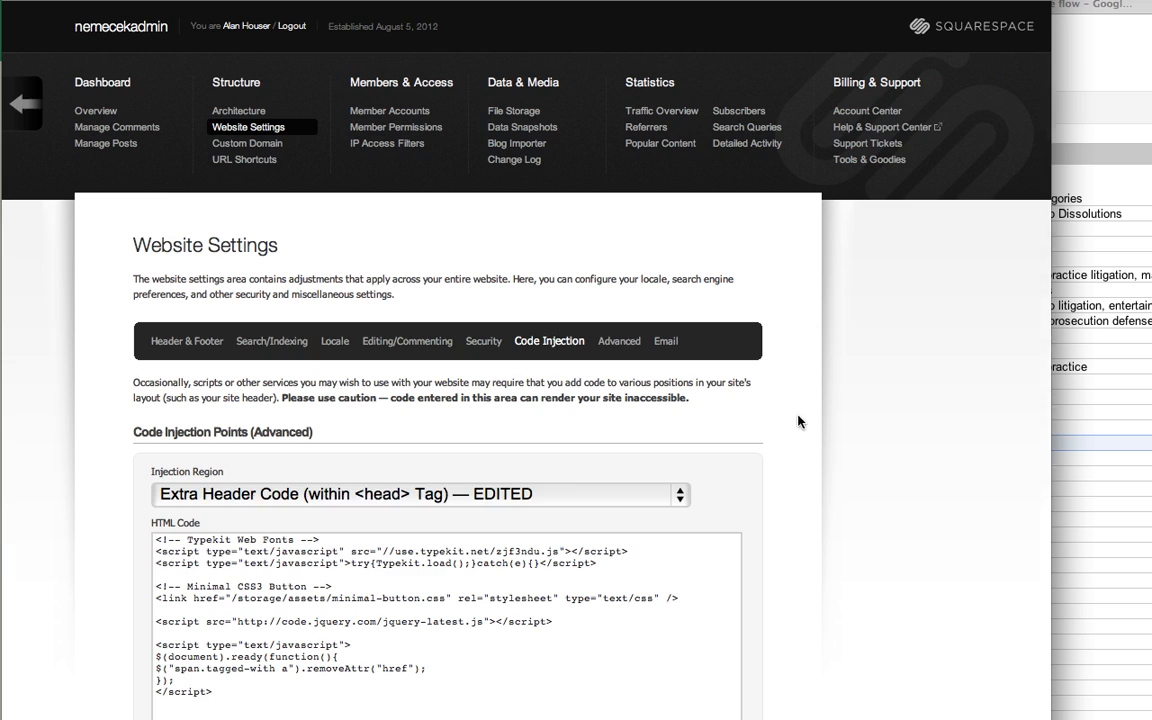
scroll(727, 374, down, 3)
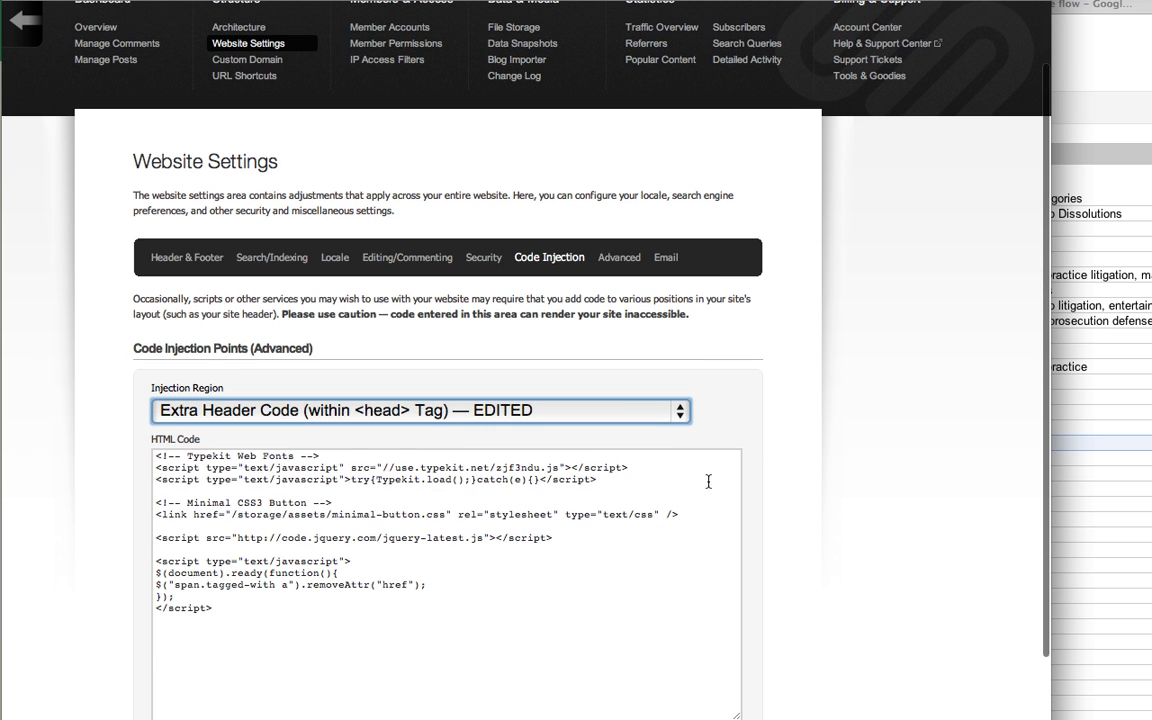
click(459, 412)
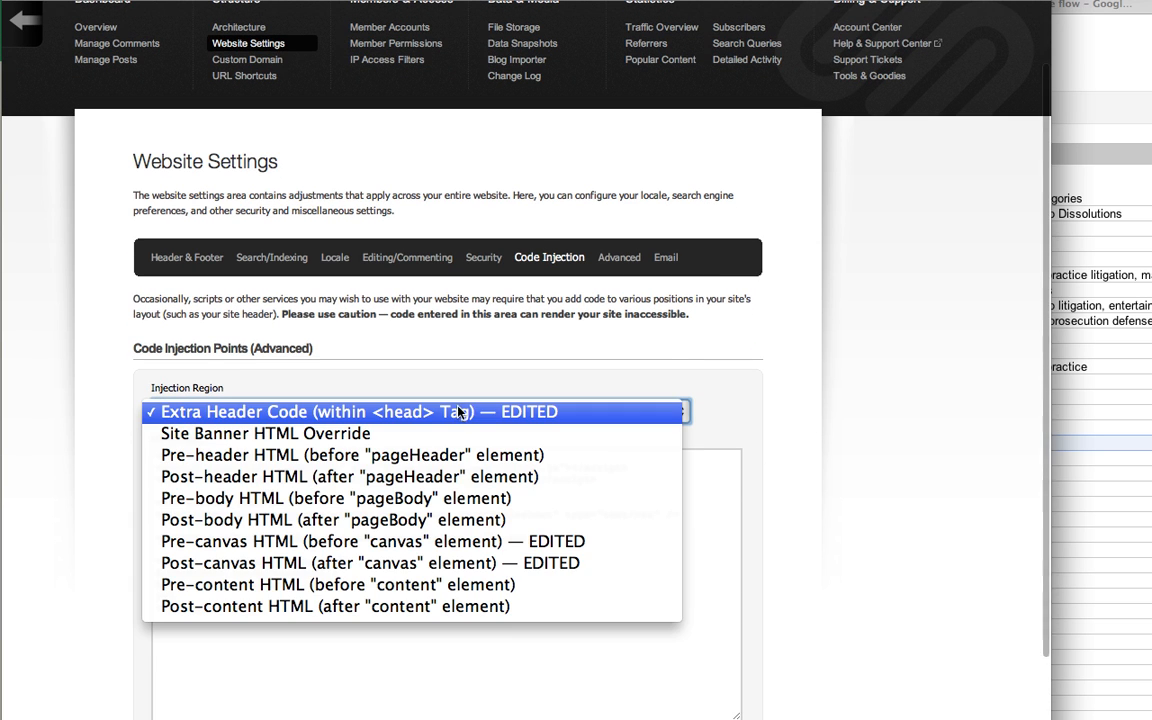
click(459, 412)
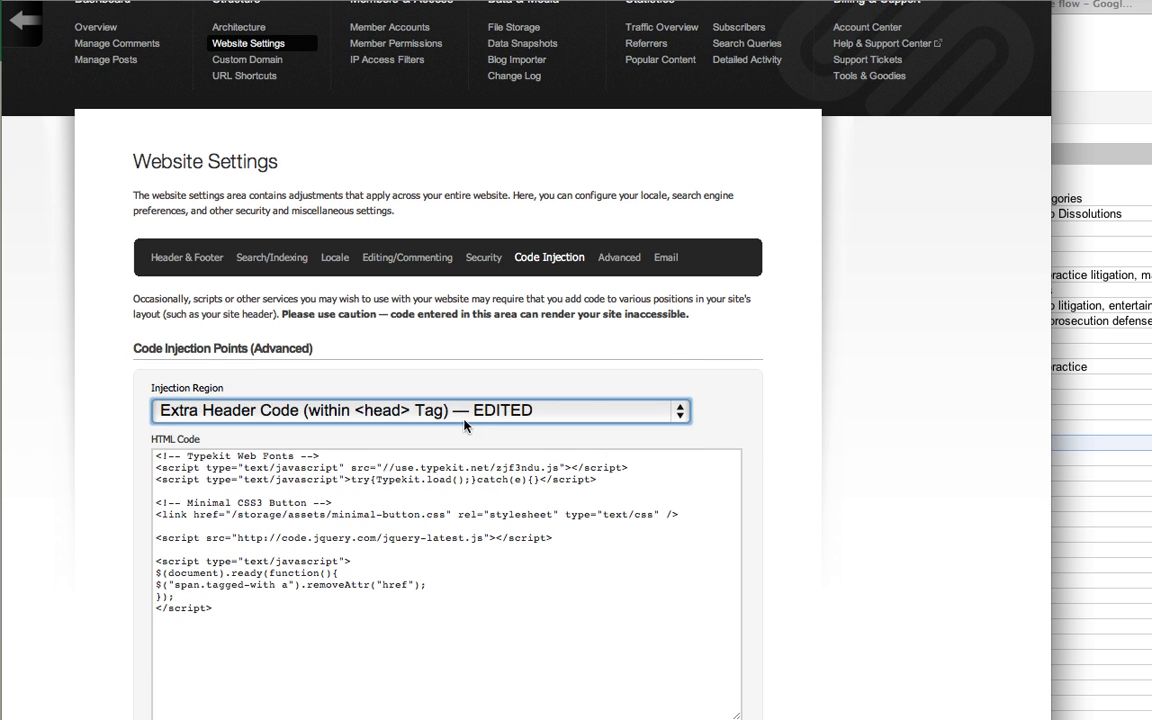
click(443, 508)
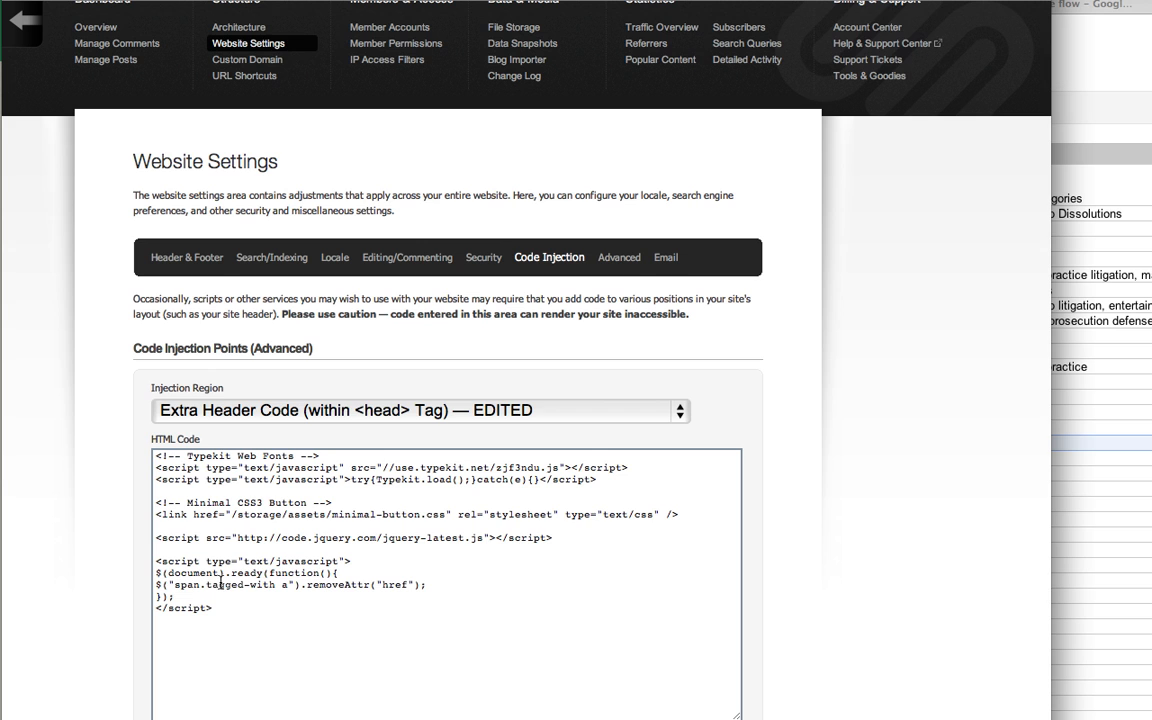
Review the injected code in the Pre-canvas HTML and Post-canvas HTML regions.
click(483, 420)
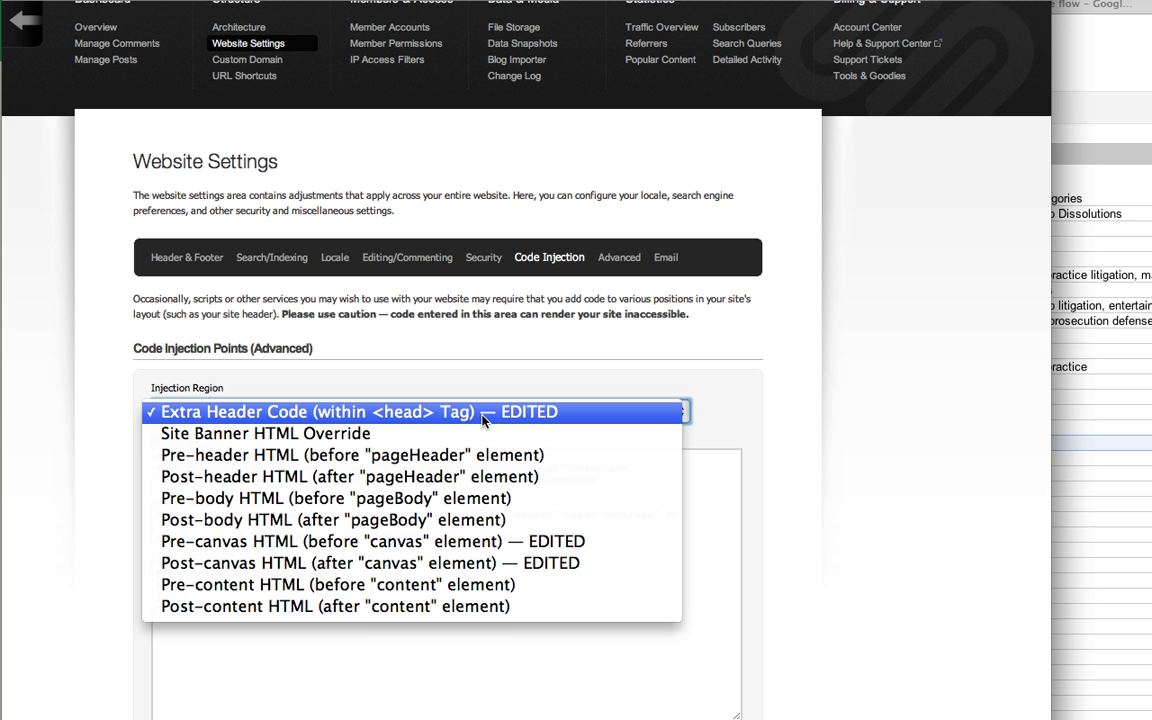
click(437, 556)
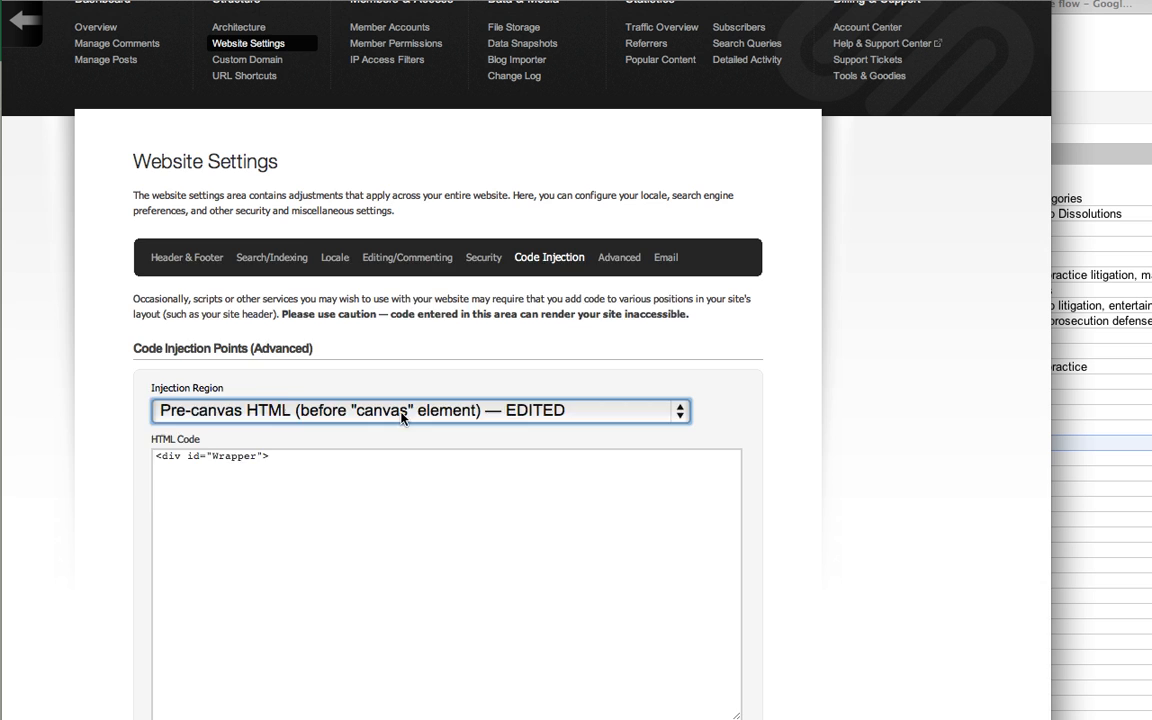
click(367, 410)
click(415, 440)
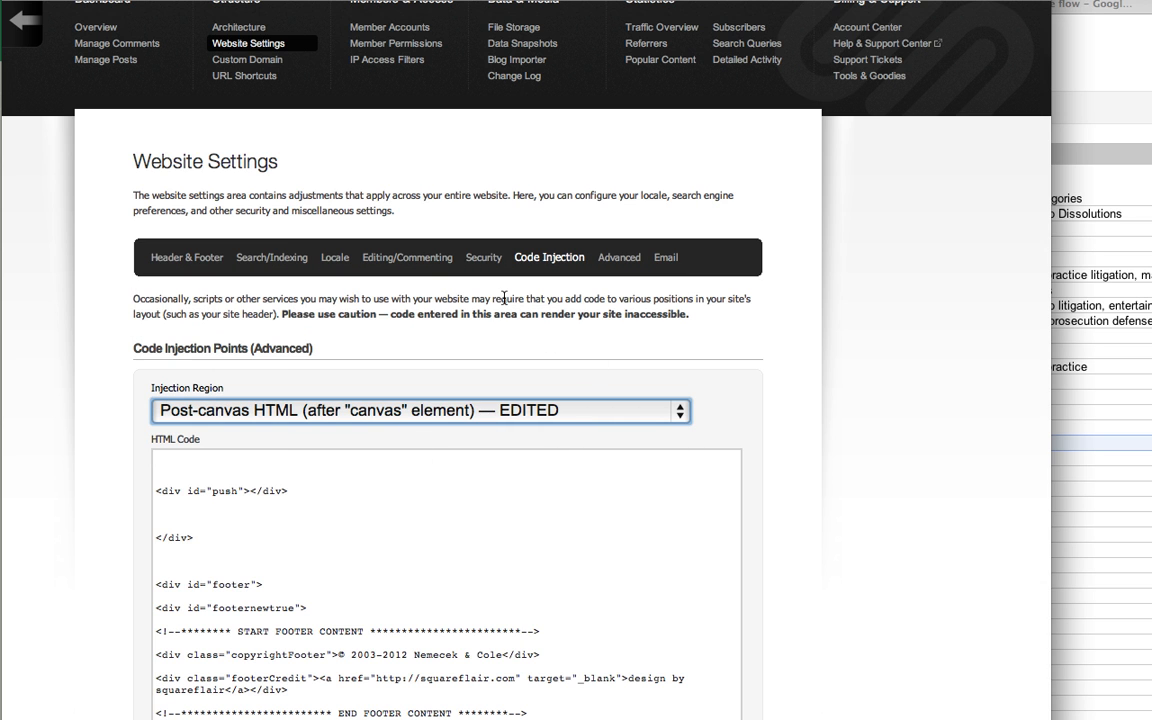
click(966, 353)
Review the site's Search/Indexing settings, including site categorization and the search engine parameters.
click(183, 262)
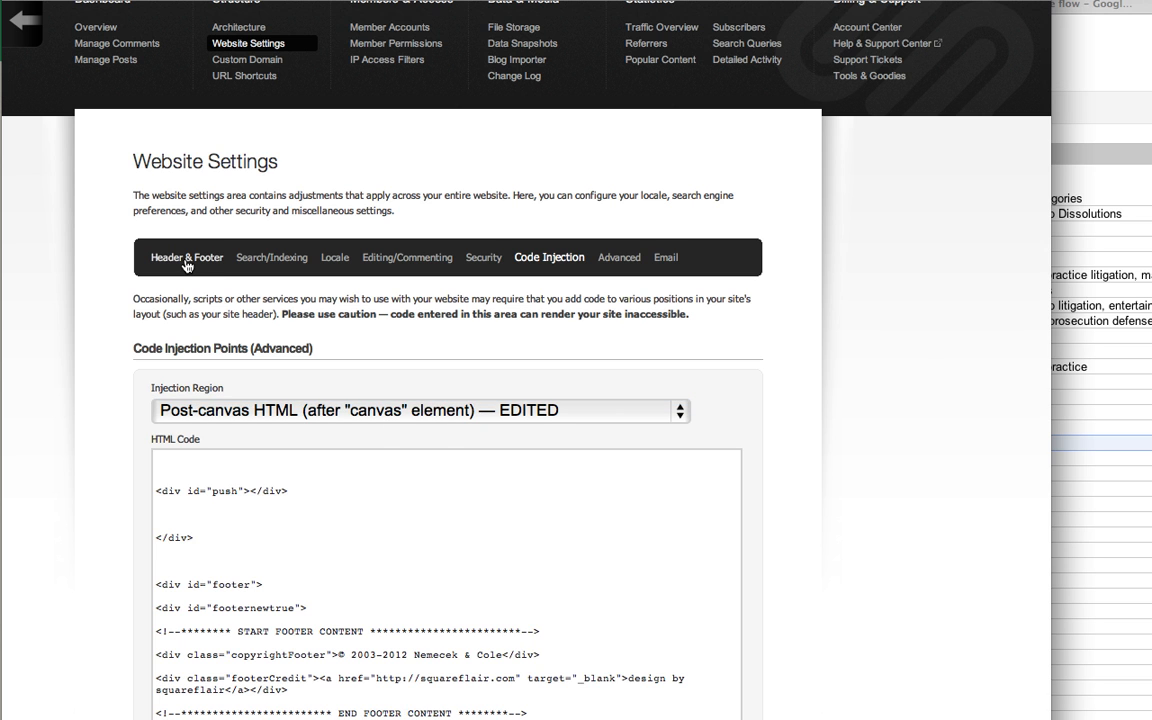
click(268, 342)
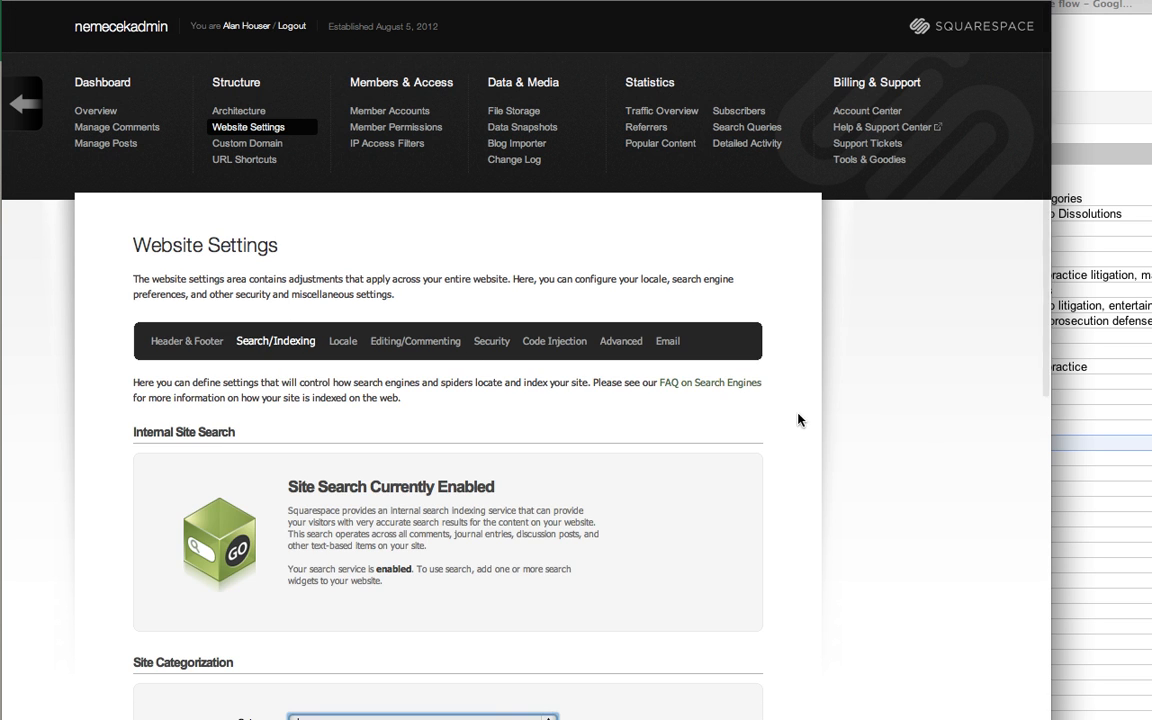
scroll(800, 423, down, 10)
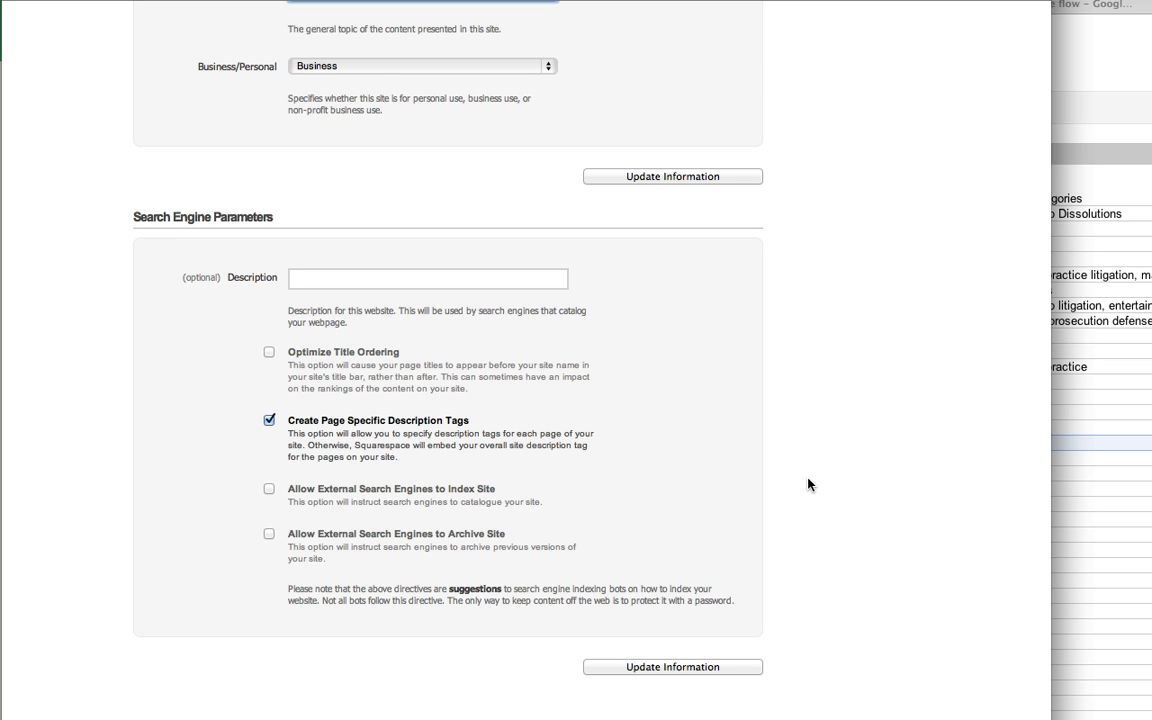
scroll(829, 445, up, 5)
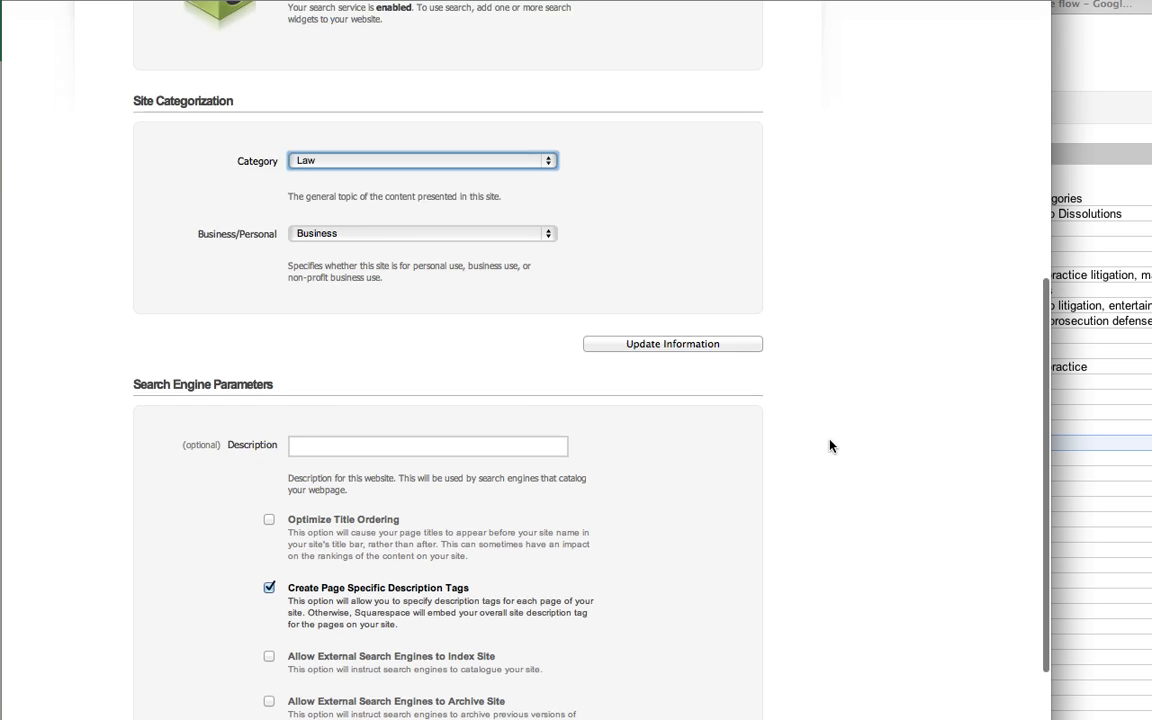
scroll(650, 345, up, 7)
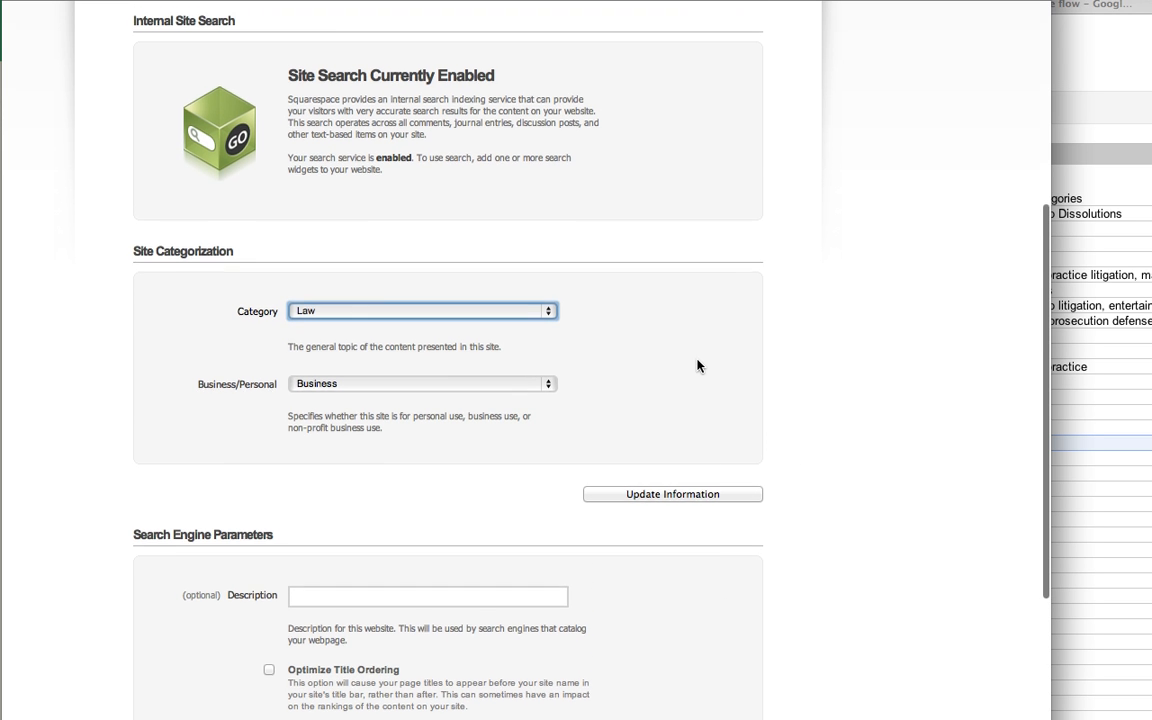